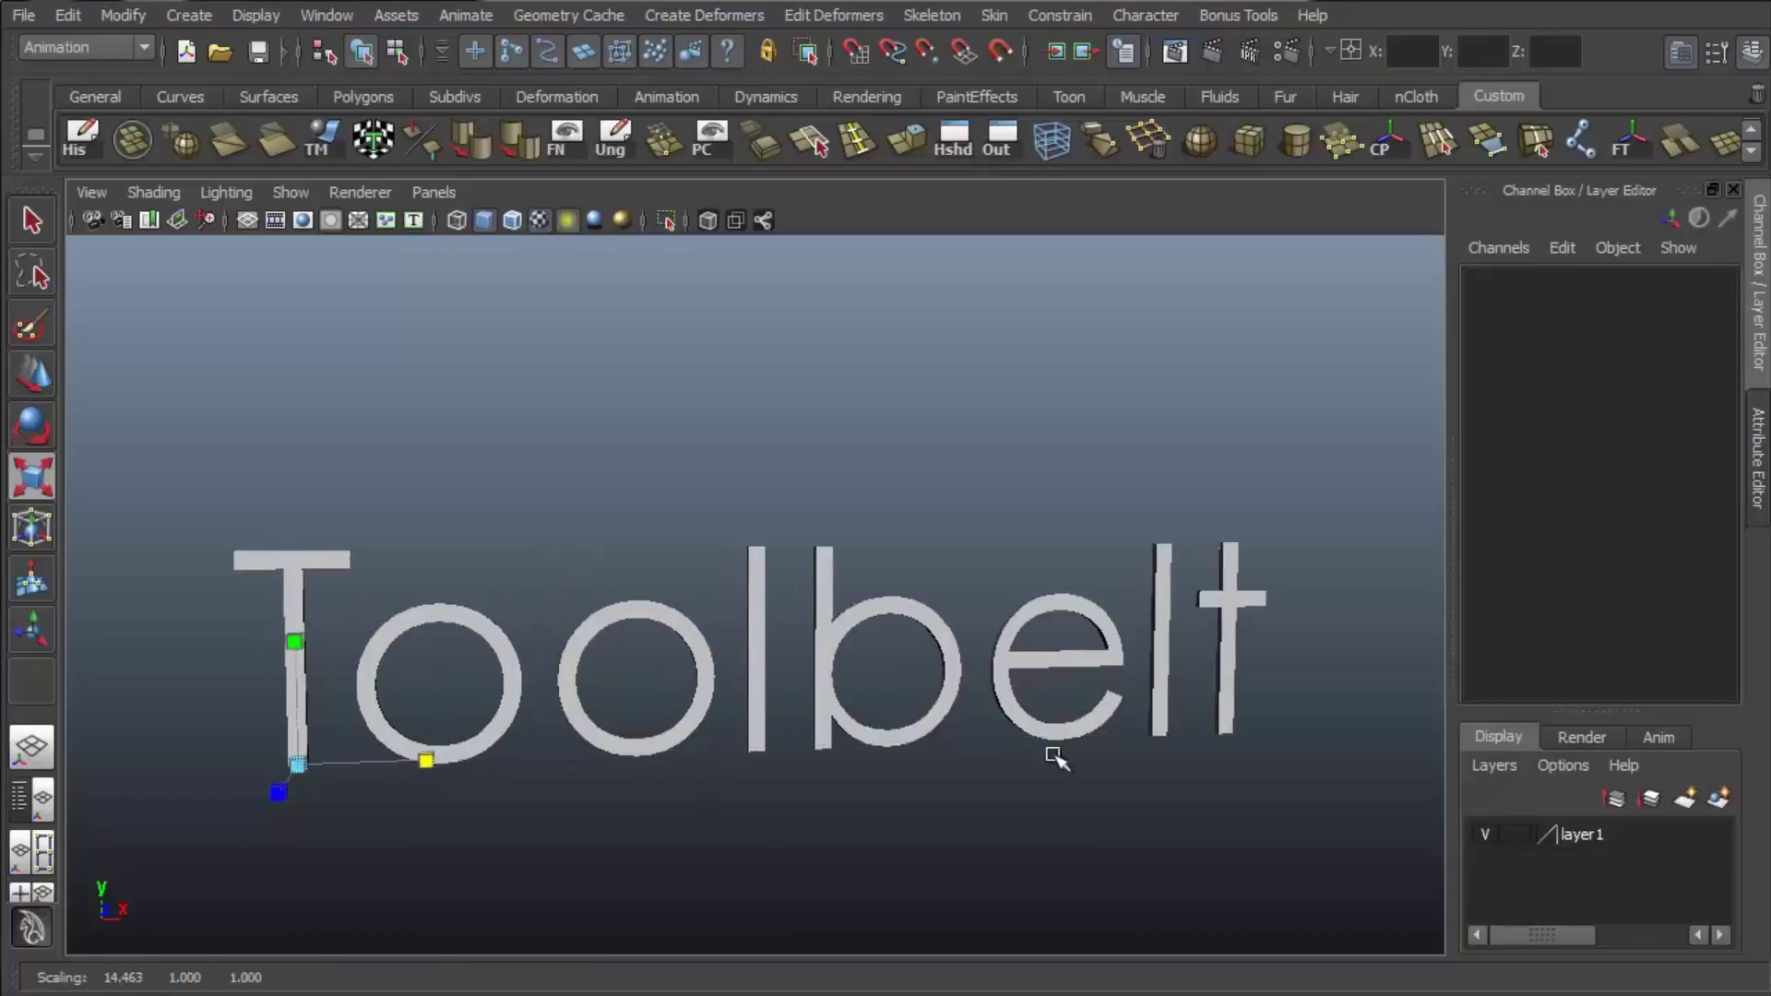
{"action": "key", "text": "e"}
{"action": "middle_click_drag", "start_coordinate": [838, 636], "coordinate": [997, 559], "text": "alt"}
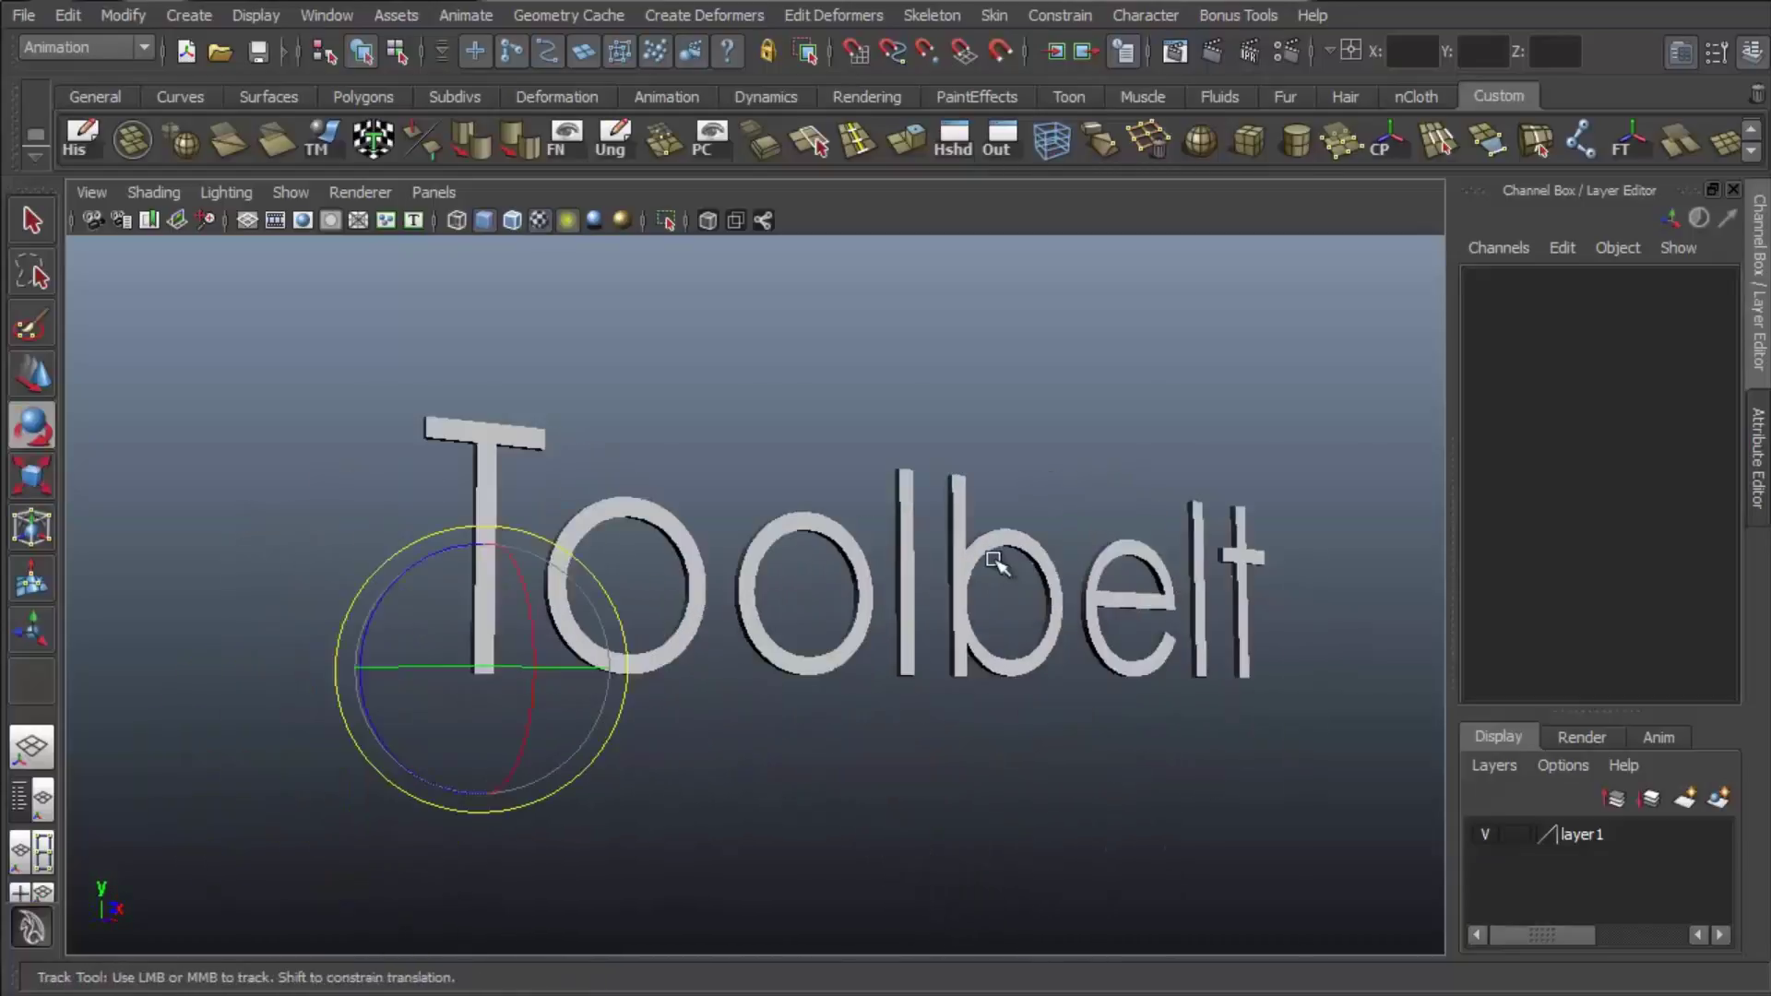
{"action": "left_click_drag", "start_coordinate": [950, 631], "coordinate": [662, 680], "text": "alt"}
{"action": "left_click_drag", "start_coordinate": [399, 742], "coordinate": [605, 521], "text": "alt"}
{"action": "key", "text": "w"}
{"action": "middle_click_drag", "start_coordinate": [757, 459], "coordinate": [733, 558], "text": "alt"}
{"action": "key", "text": "Insert"}
{"action": "left_click_drag", "start_coordinate": [553, 777], "coordinate": [425, 513]}
{"action": "key", "text": "Insert"}
{"action": "left_click_drag", "start_coordinate": [418, 423], "coordinate": [448, 233]}
{"action": "key", "text": "q"}
{"action": "left_click_drag", "start_coordinate": [1097, 600], "coordinate": [1075, 627], "text": "alt"}
{"action": "right_click_drag", "start_coordinate": [1075, 627], "coordinate": [1155, 590], "text": "alt"}
{"action": "left_click_drag", "start_coordinate": [1160, 594], "coordinate": [1169, 523], "text": "alt"}
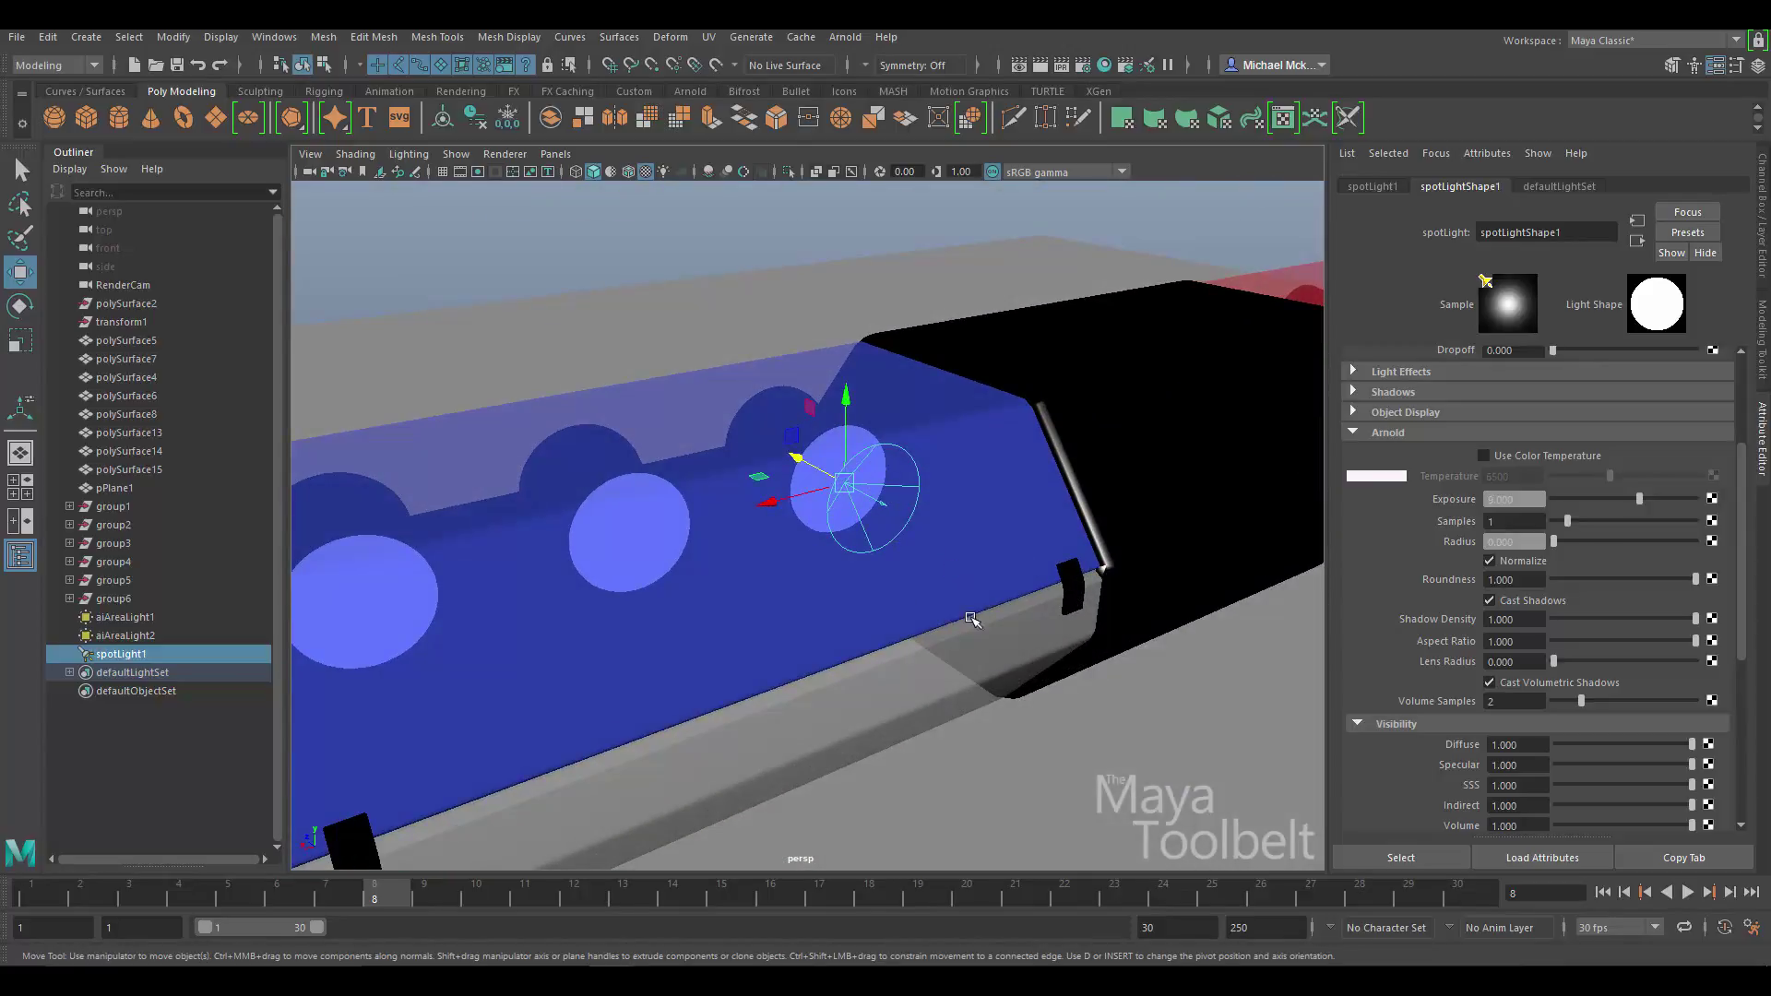
- Duplicate spotLight1 twice, placing the copies before the next two front reflectors at about X 7.08, Z -0.70 and X 9.33, Z -0.70
{"action": "left_click_drag", "start_coordinate": [960, 624], "coordinate": [869, 551], "text": "alt"}
{"action": "scroll", "coordinate": [869, 552], "scroll_direction": "down", "scroll_amount": 3}
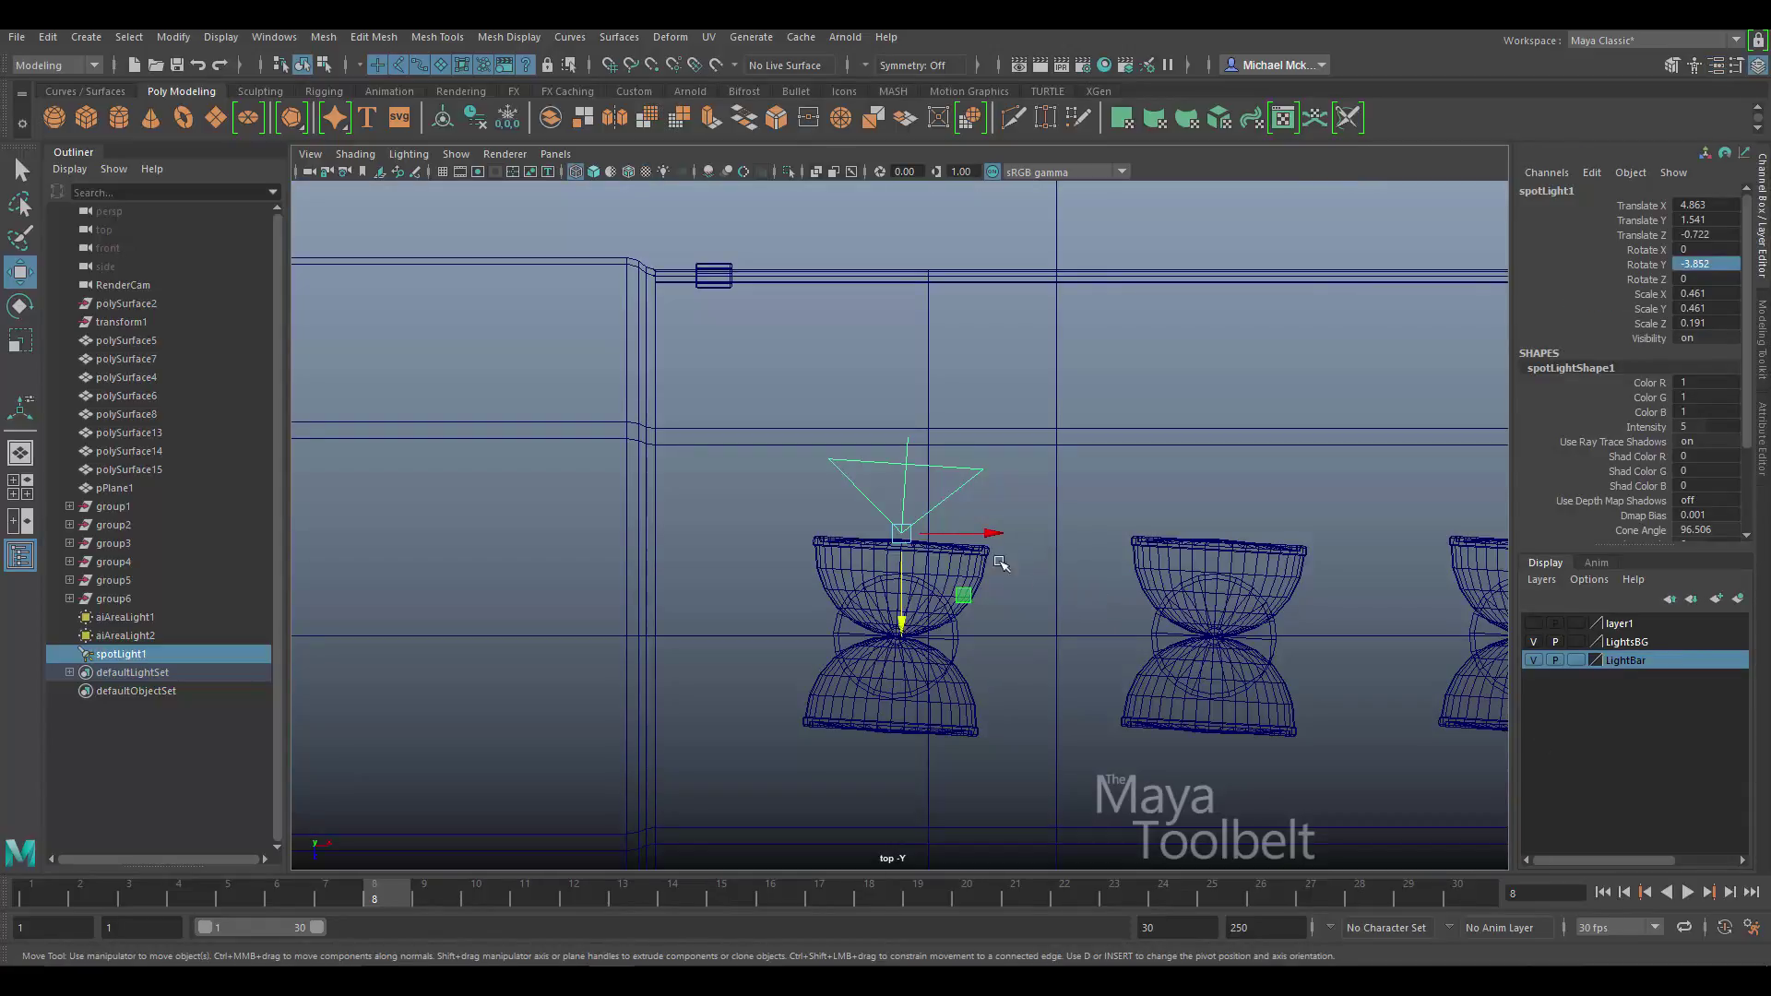
{"action": "key", "text": "ctrl+d"}
{"action": "left_click_drag", "start_coordinate": [963, 595], "coordinate": [1282, 602]}
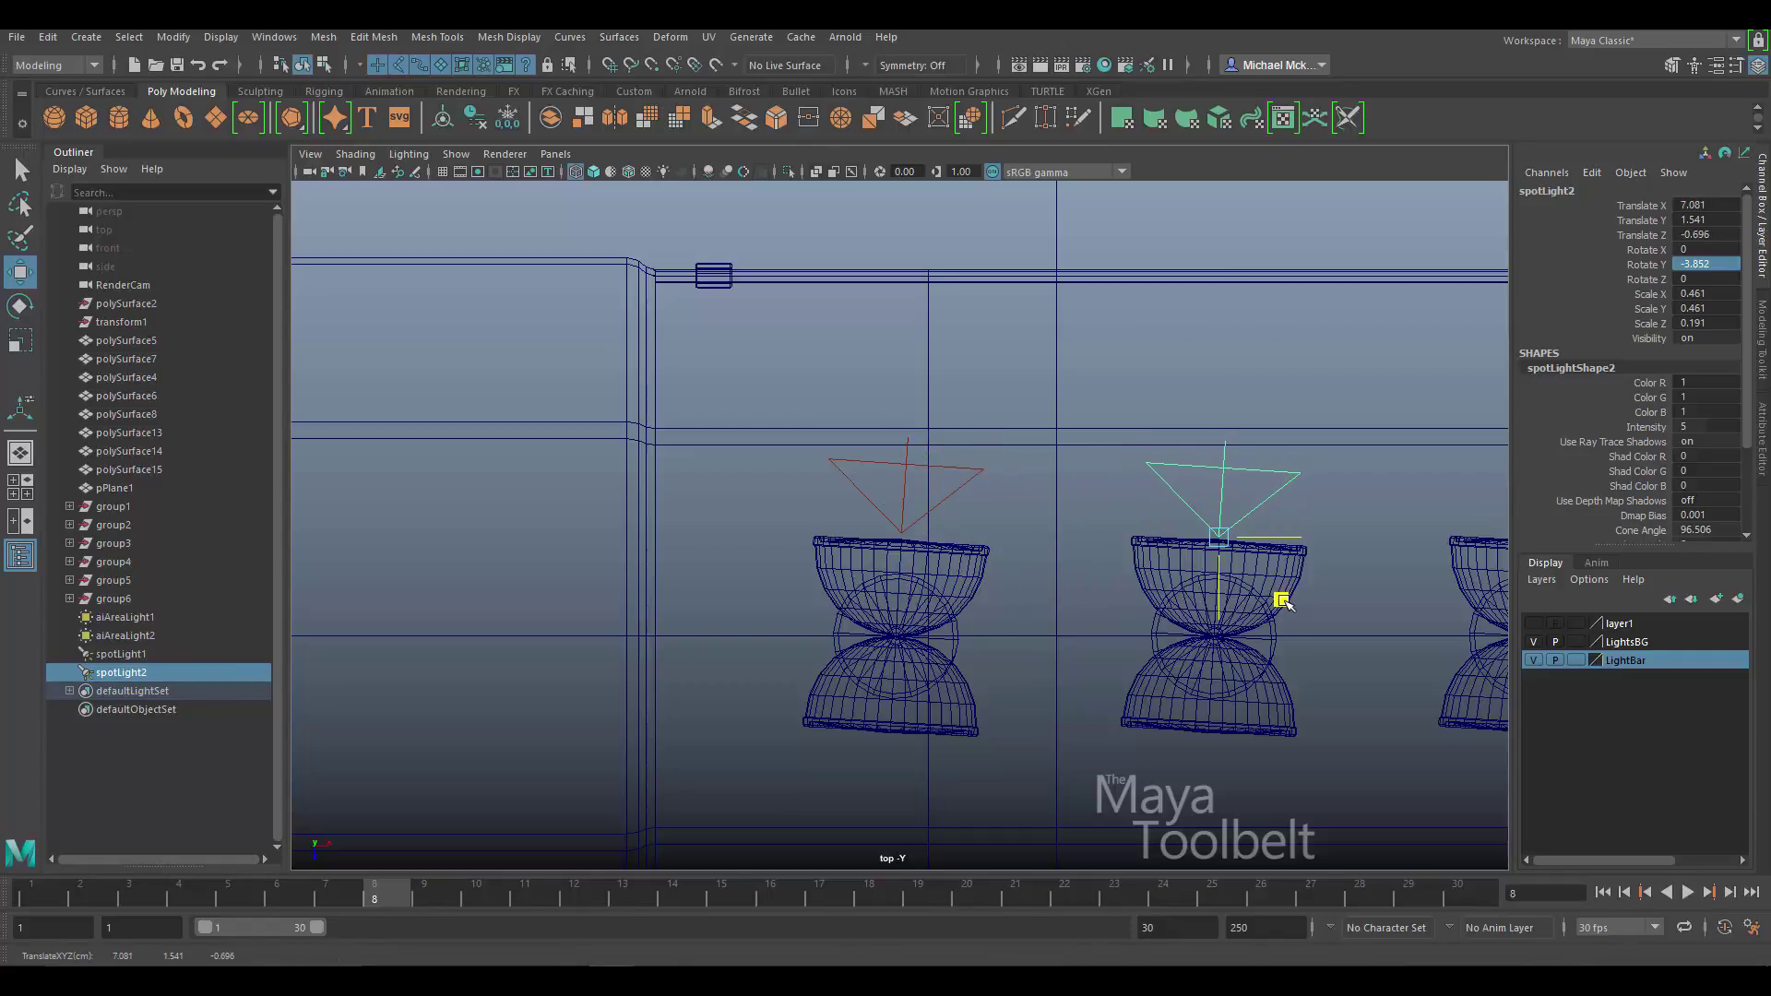
{"action": "middle_click_drag", "start_coordinate": [1278, 636], "coordinate": [949, 614], "text": "alt"}
{"action": "key", "text": "shift+d"}
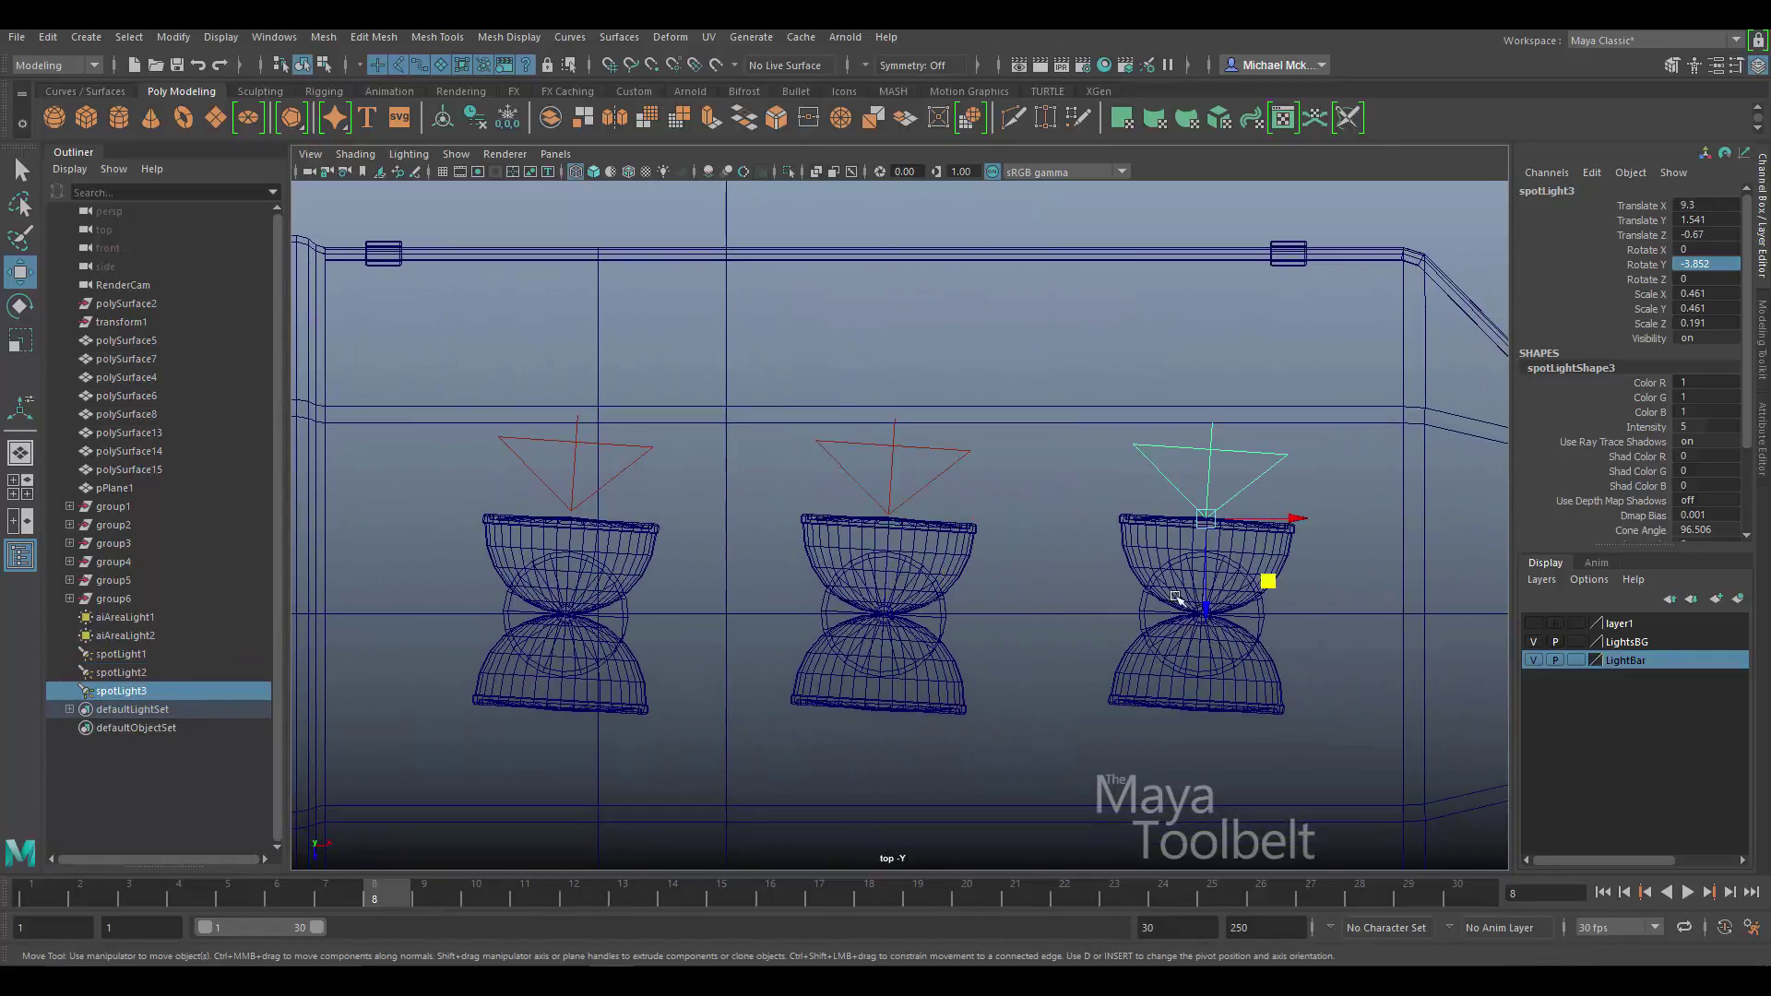
{"action": "middle_click_drag", "start_coordinate": [1390, 623], "coordinate": [1393, 617]}
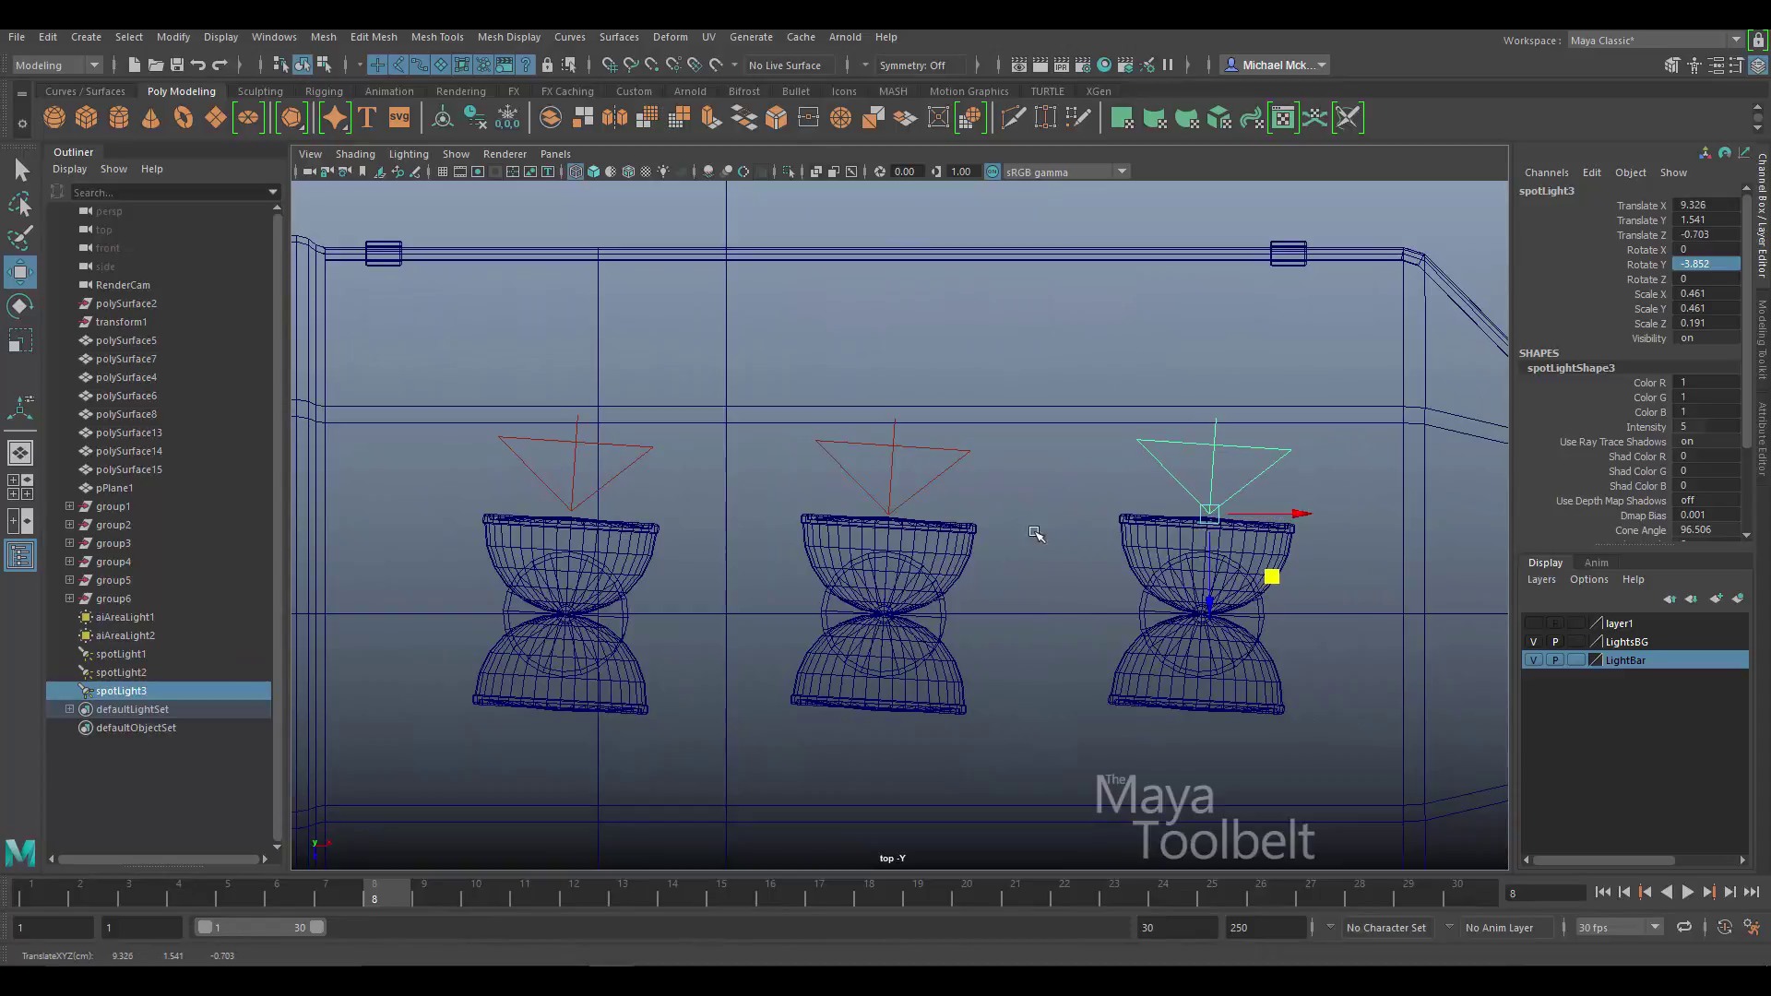
- Duplicate the three front spotlights, move the copies to the rear reflectors, and turn them to Rotate Y -183.475
{"action": "left_click", "coordinate": [891, 476], "text": "shift"}
{"action": "left_click", "coordinate": [657, 476], "text": "shift"}
{"action": "key", "text": "ctrl+d"}
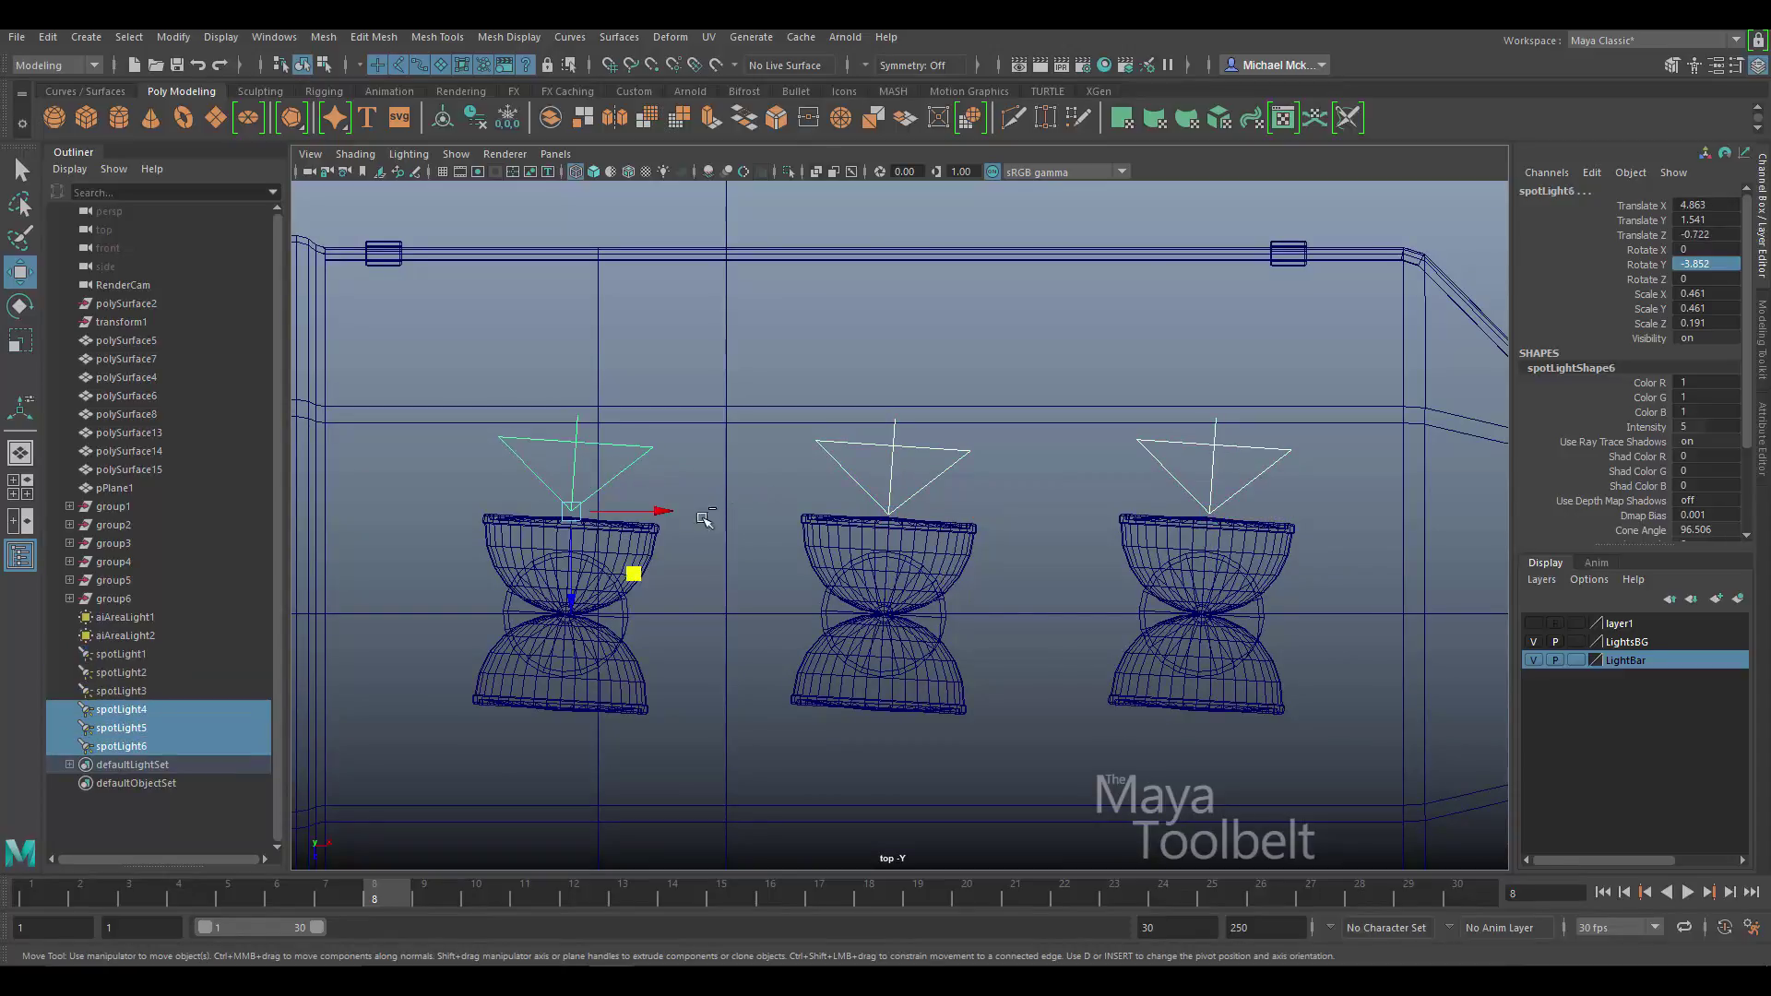
{"action": "middle_click_drag", "start_coordinate": [639, 579], "coordinate": [481, 766]}
{"action": "key", "text": "e"}
{"action": "key", "text": "w"}
{"action": "middle_click_drag", "start_coordinate": [621, 779], "coordinate": [623, 778]}
- Align spotLight5 and spotLight4 individually with their rear reflectors, placing spotLight4 at about X 9.23, Z 0.70
{"action": "left_click", "coordinate": [938, 765]}
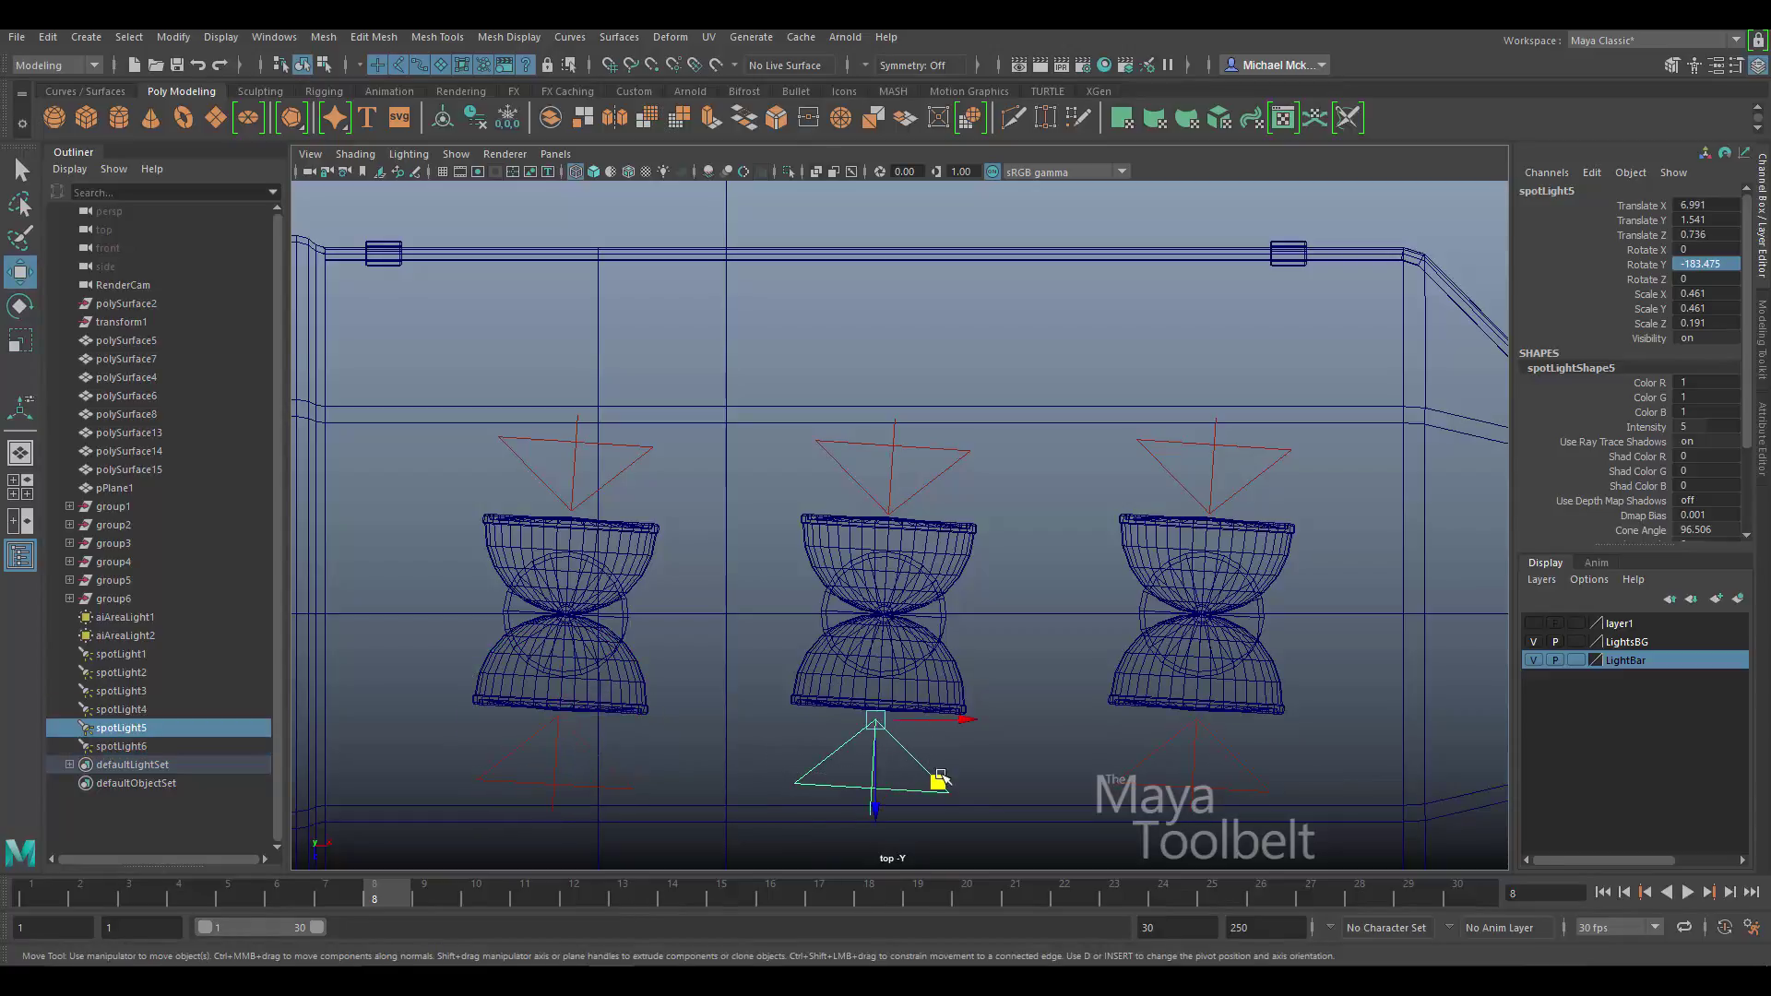
{"action": "left_click_drag", "start_coordinate": [941, 780], "coordinate": [942, 775]}
{"action": "left_click_drag", "start_coordinate": [1106, 735], "coordinate": [1236, 775]}
{"action": "middle_click_drag", "start_coordinate": [1257, 779], "coordinate": [1260, 784]}
- Return to the perspective view of the blue lights with scene lighting enabled, and make layer1 visible
{"action": "right_click_drag", "start_coordinate": [1167, 559], "coordinate": [945, 582], "text": "alt"}
{"action": "key", "text": "space"}
{"action": "left_click_drag", "start_coordinate": [936, 505], "coordinate": [936, 459]}
{"action": "left_click_drag", "start_coordinate": [1082, 544], "coordinate": [1048, 539], "text": "alt"}
{"action": "key", "text": "7"}
{"action": "left_click_drag", "start_coordinate": [1060, 601], "coordinate": [1038, 548], "text": "alt"}
{"action": "left_click", "coordinate": [1535, 626]}
{"action": "left_click_drag", "start_coordinate": [1196, 503], "coordinate": [1205, 474], "text": "alt"}
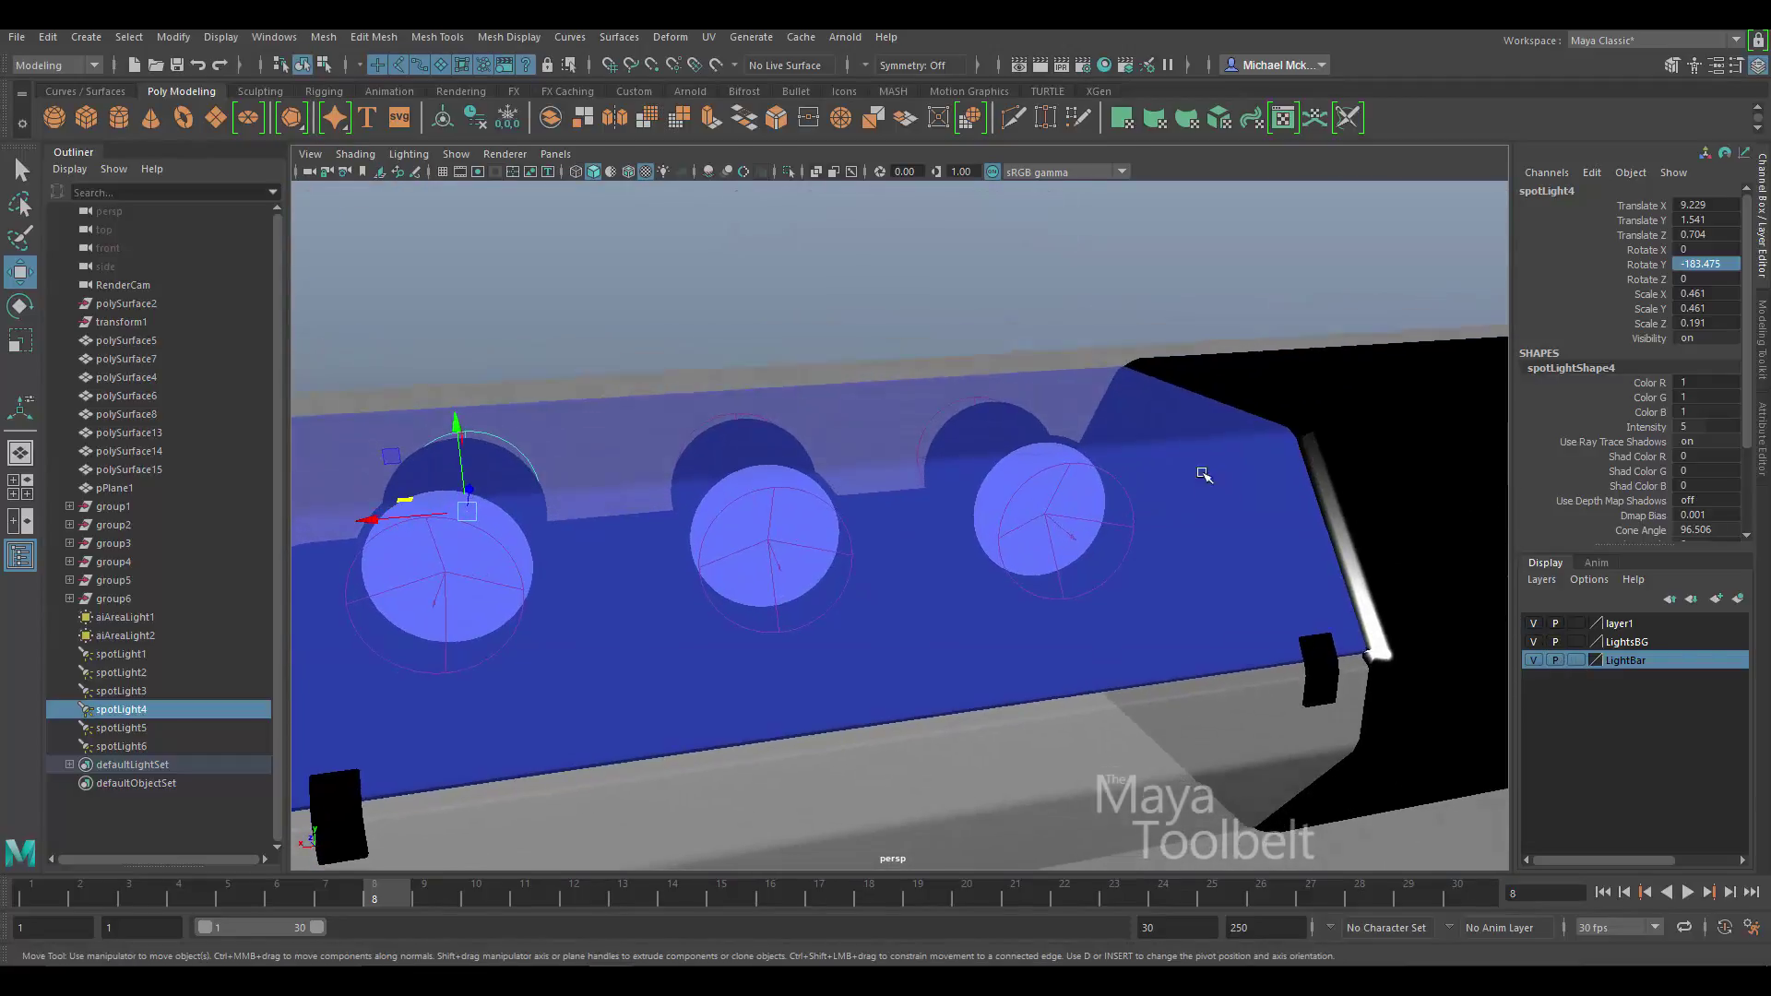
- Open the Arnold RenderView and start an interactive render through RenderCamShape
{"action": "left_click", "coordinate": [845, 37]}
{"action": "left_click", "coordinate": [867, 86]}
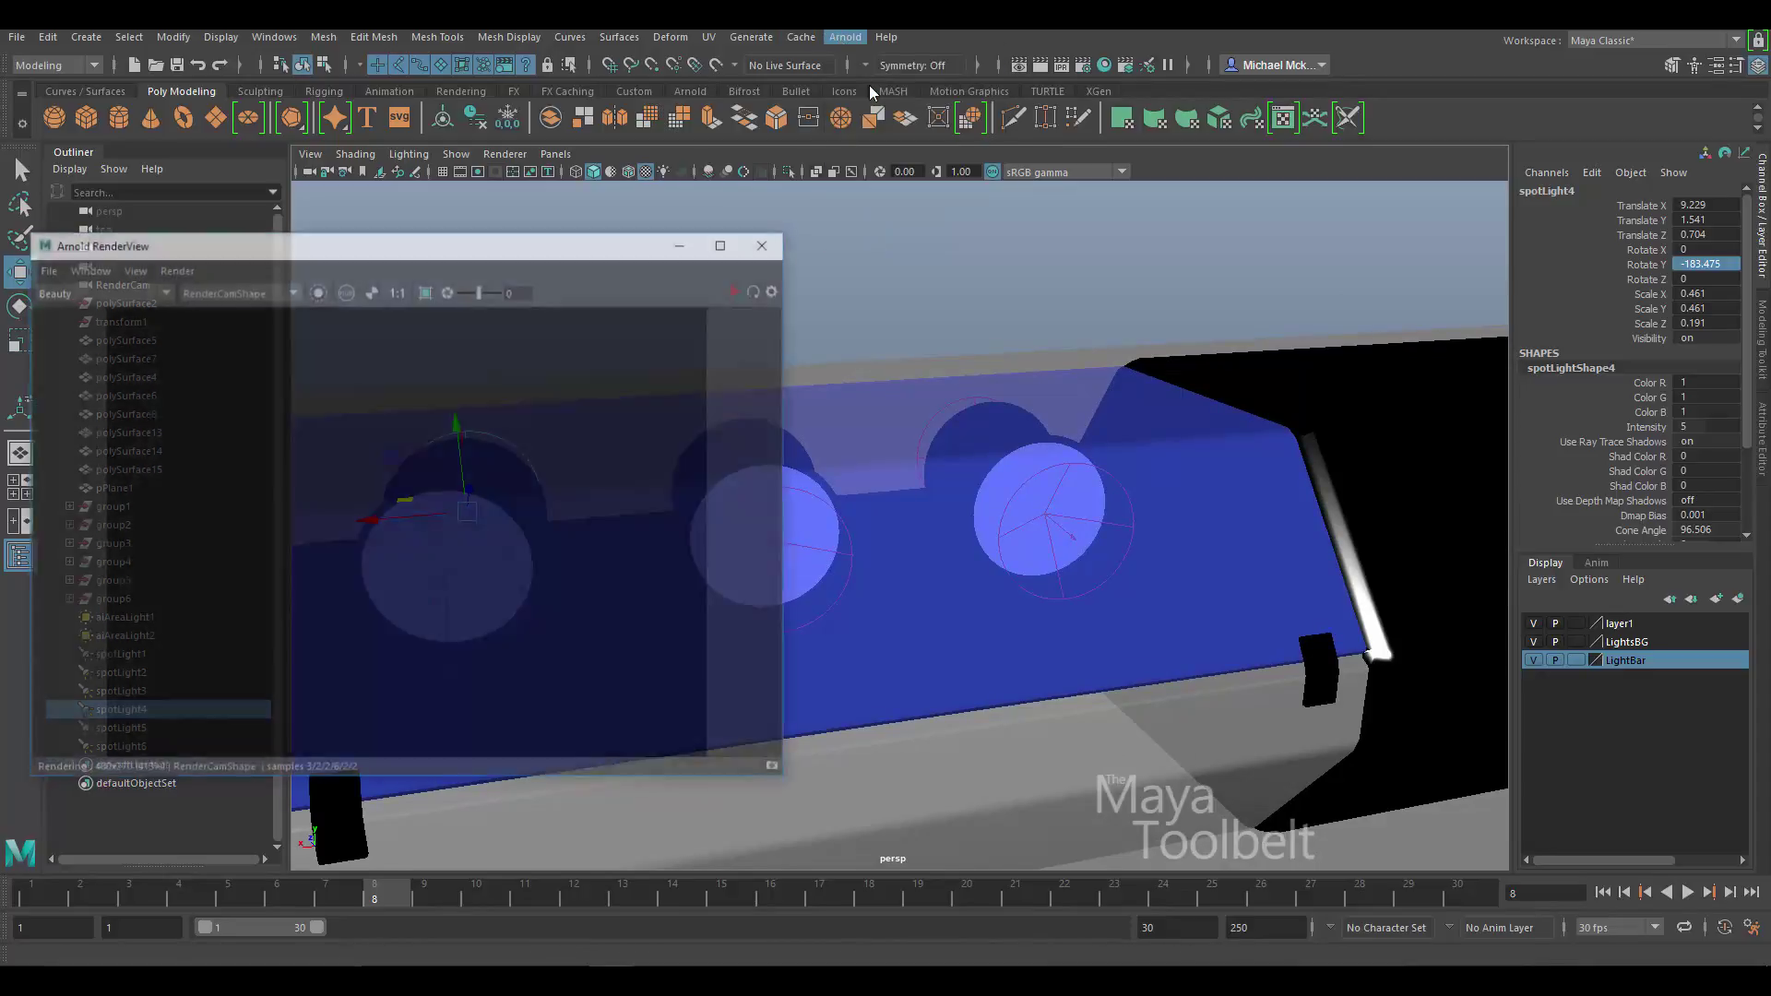
{"action": "left_click", "coordinate": [741, 294]}
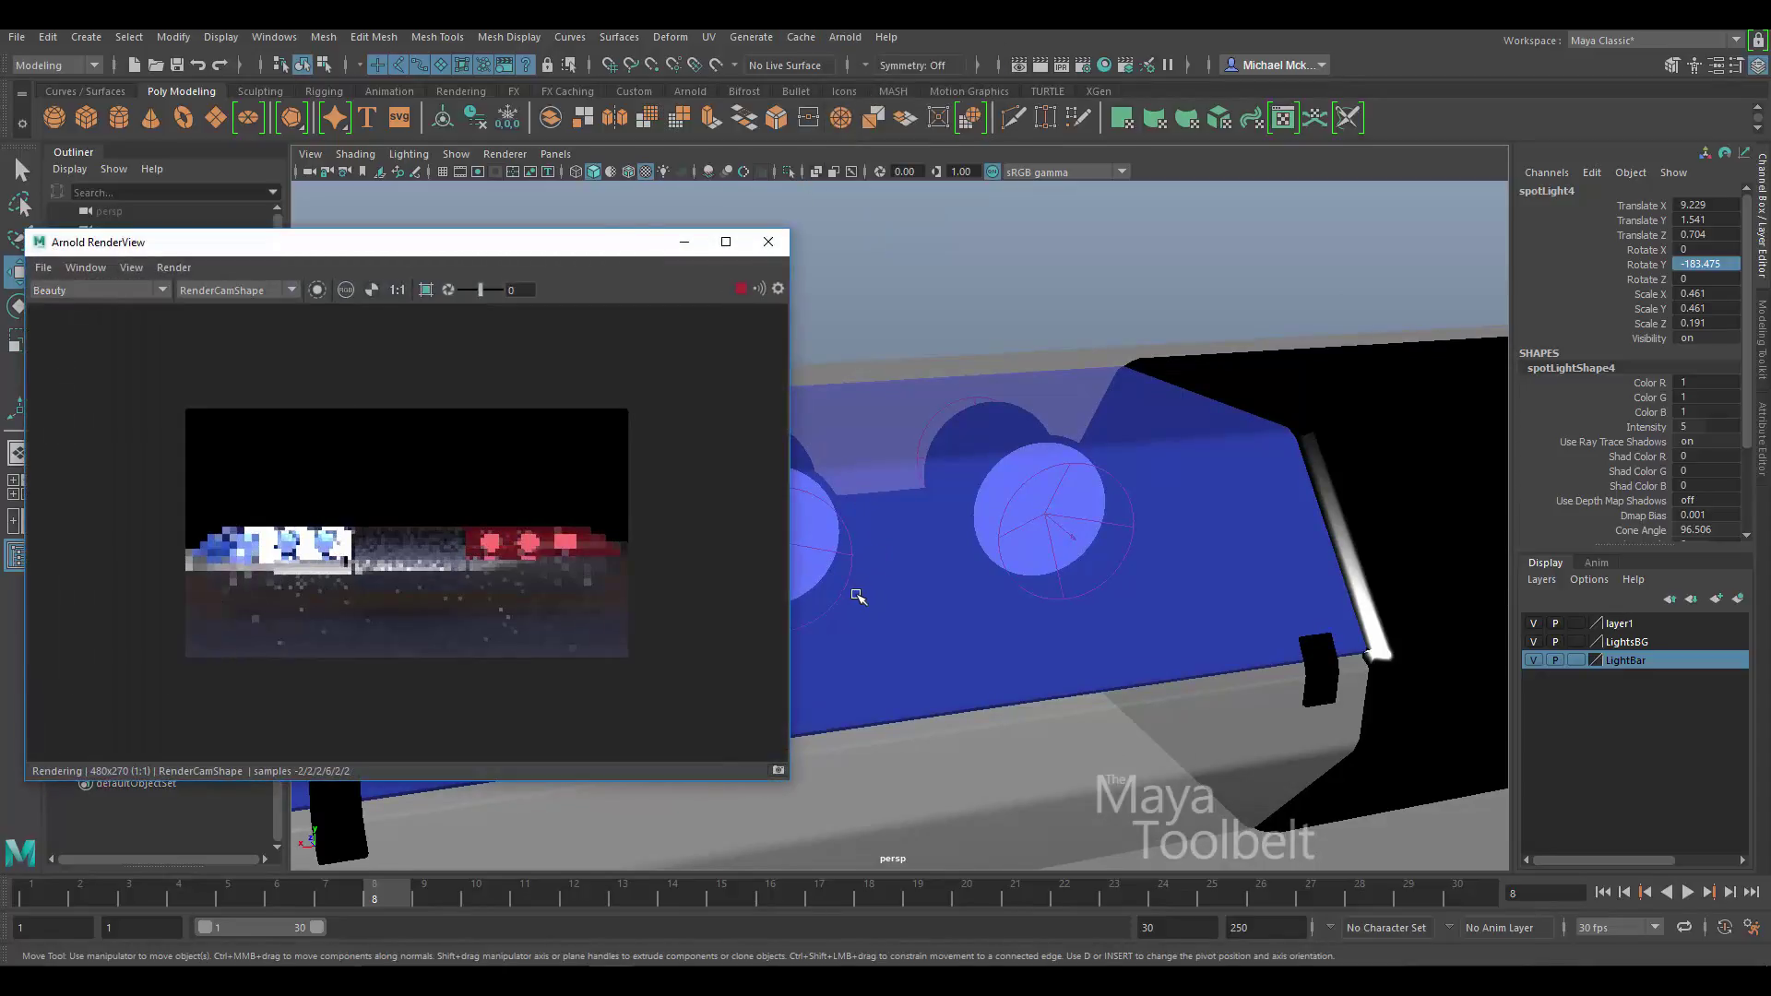
- Disable 3D Manipulation in the Arnold RenderView and enlarge the rendered image around the blue lights
{"action": "left_click_drag", "start_coordinate": [369, 242], "coordinate": [531, 144]}
{"action": "left_click", "coordinate": [265, 175]}
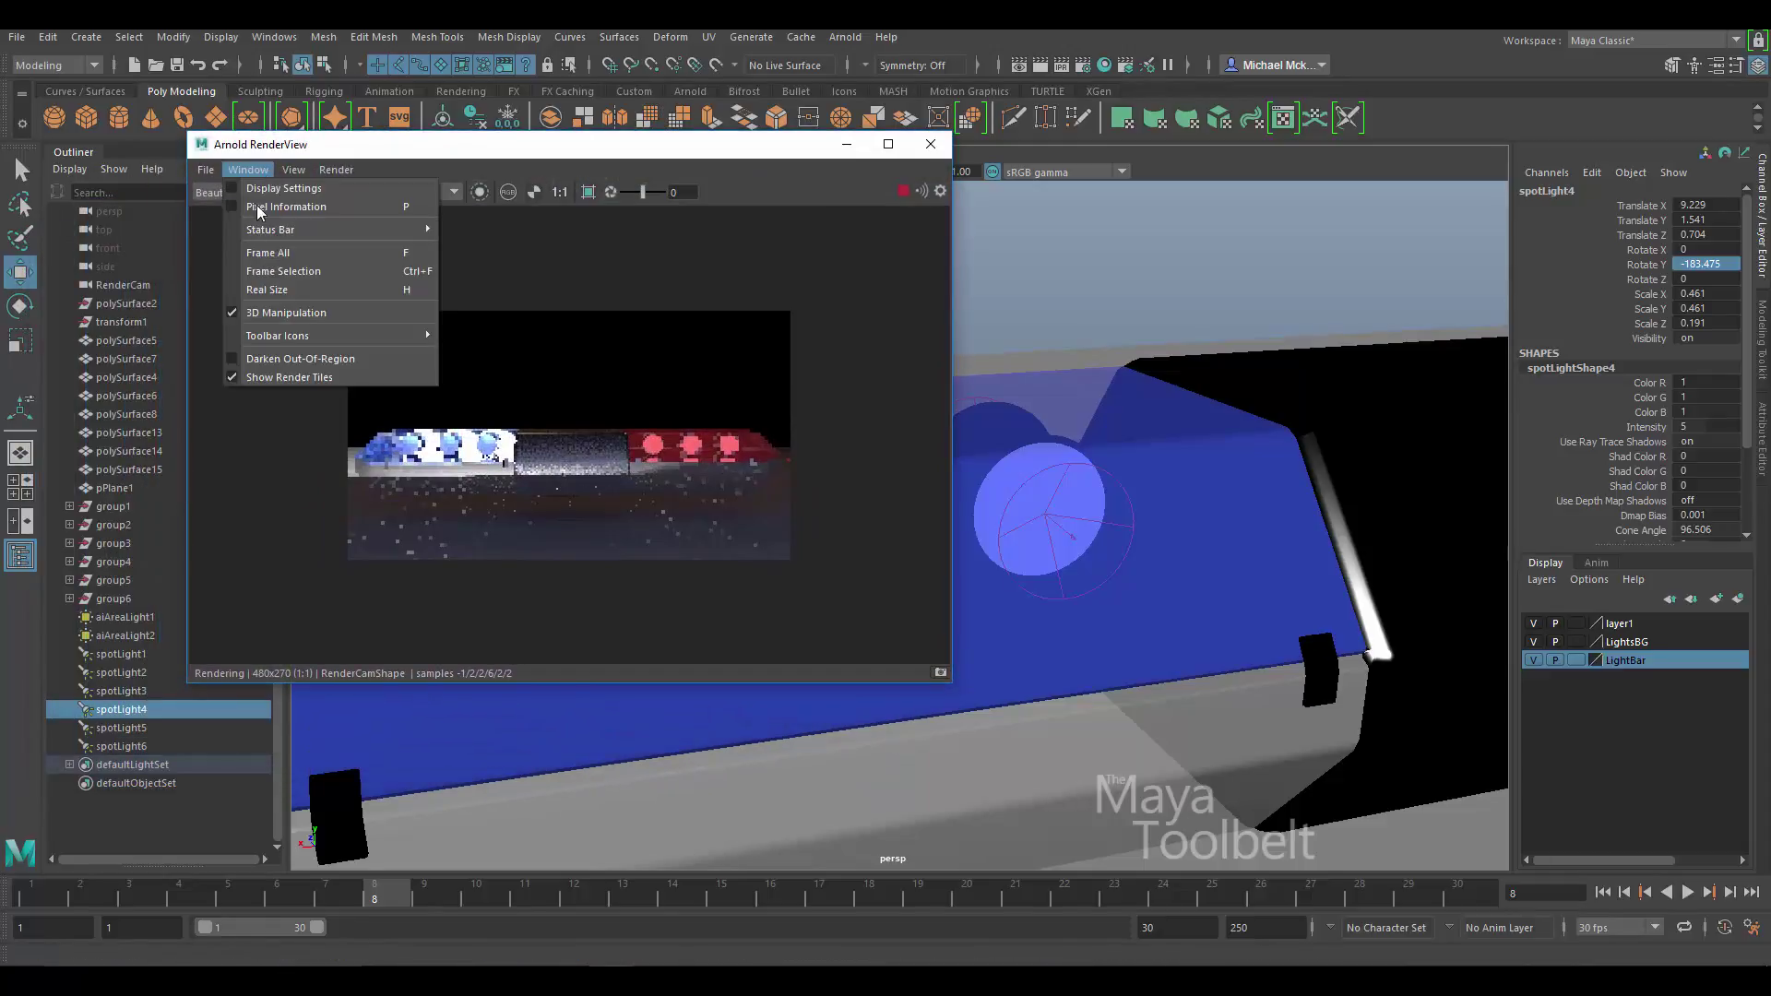
{"action": "left_click", "coordinate": [264, 315]}
{"action": "right_click_drag", "start_coordinate": [436, 453], "coordinate": [1029, 467], "text": "alt"}
{"action": "middle_click_drag", "start_coordinate": [470, 473], "coordinate": [618, 455], "text": "alt"}
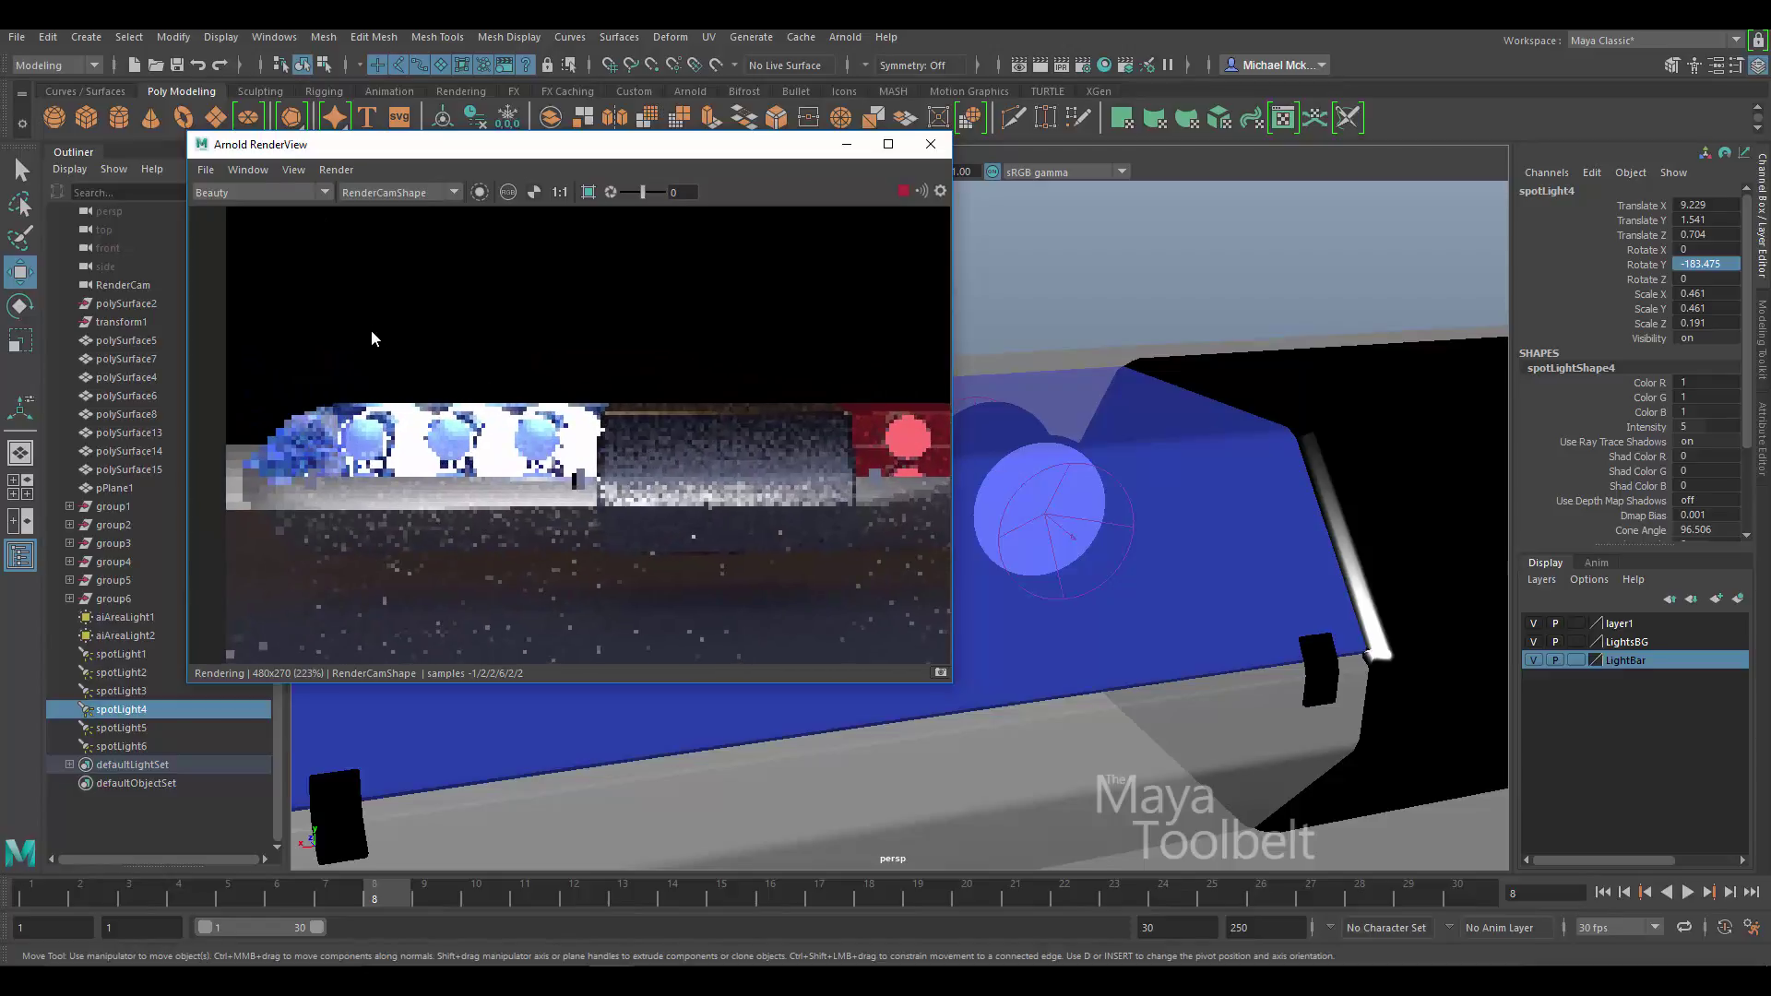
- Open the Attribute Spread Sheet for spotLight1 through spotLight6 and show their keyable shape attributes
{"action": "left_click_drag", "start_coordinate": [369, 144], "coordinate": [383, 652]}
{"action": "left_click", "coordinate": [121, 660]}
{"action": "left_click", "coordinate": [118, 745], "text": "shift"}
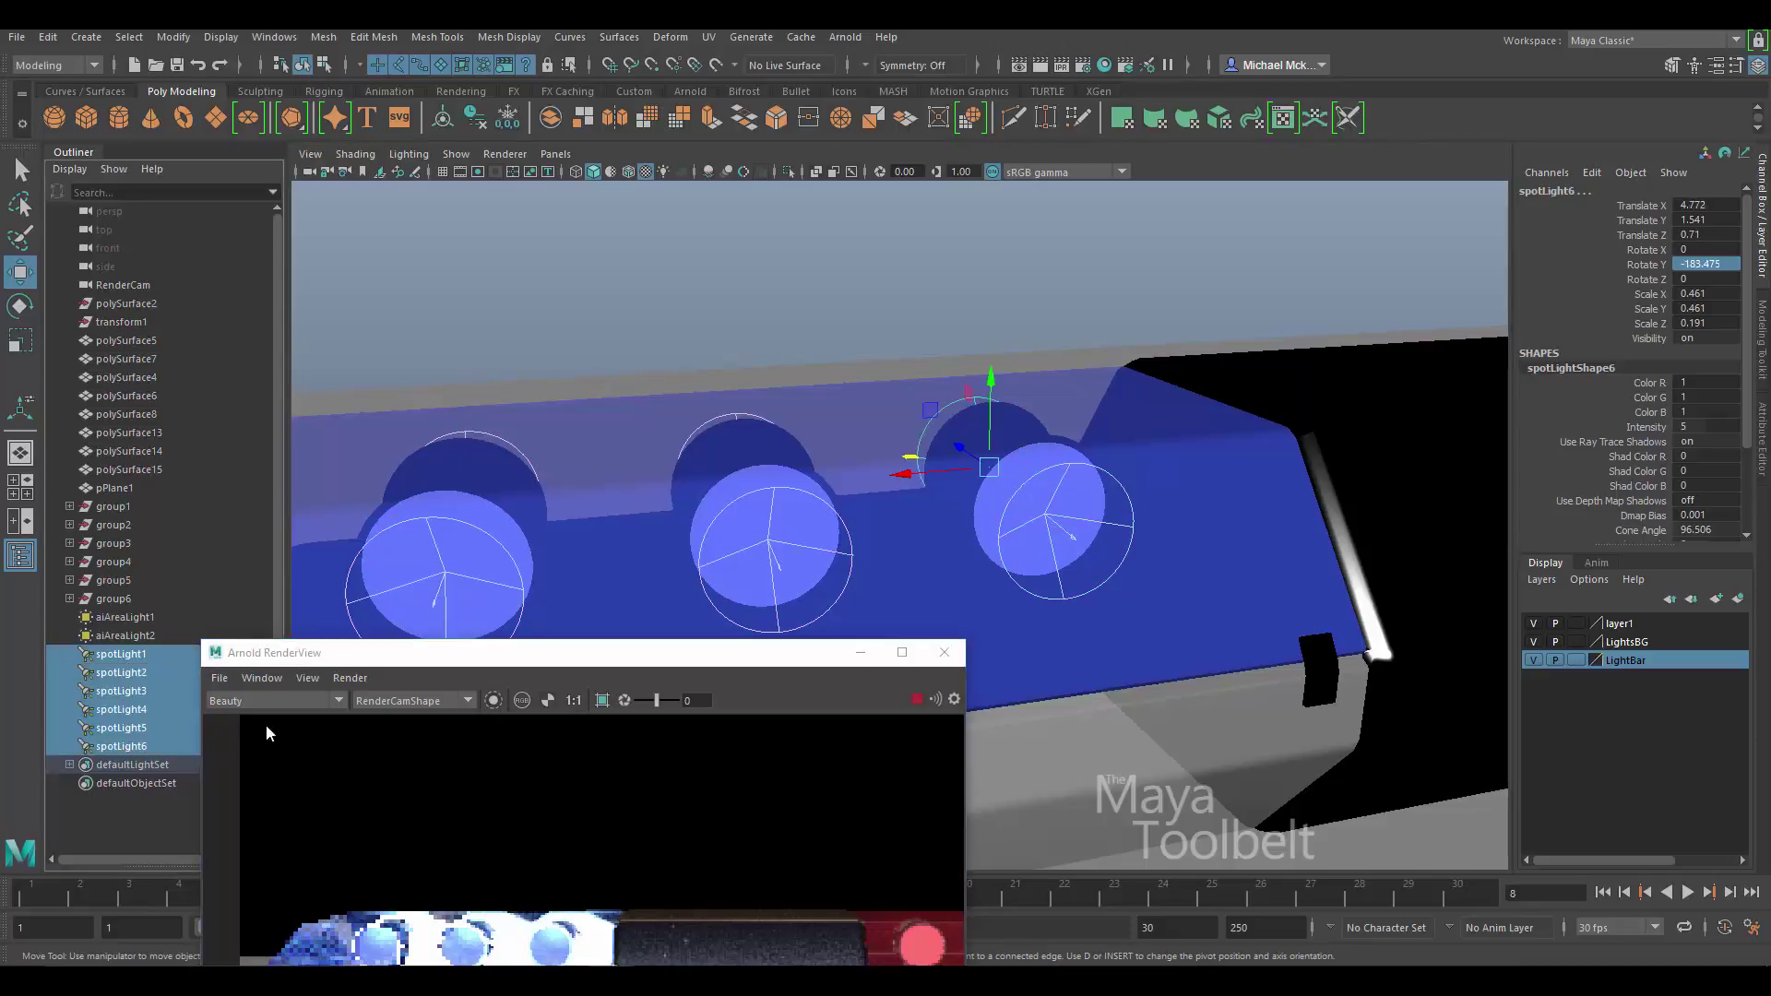
{"action": "left_click_drag", "start_coordinate": [332, 666], "coordinate": [207, 270]}
{"action": "left_click", "coordinate": [275, 37]}
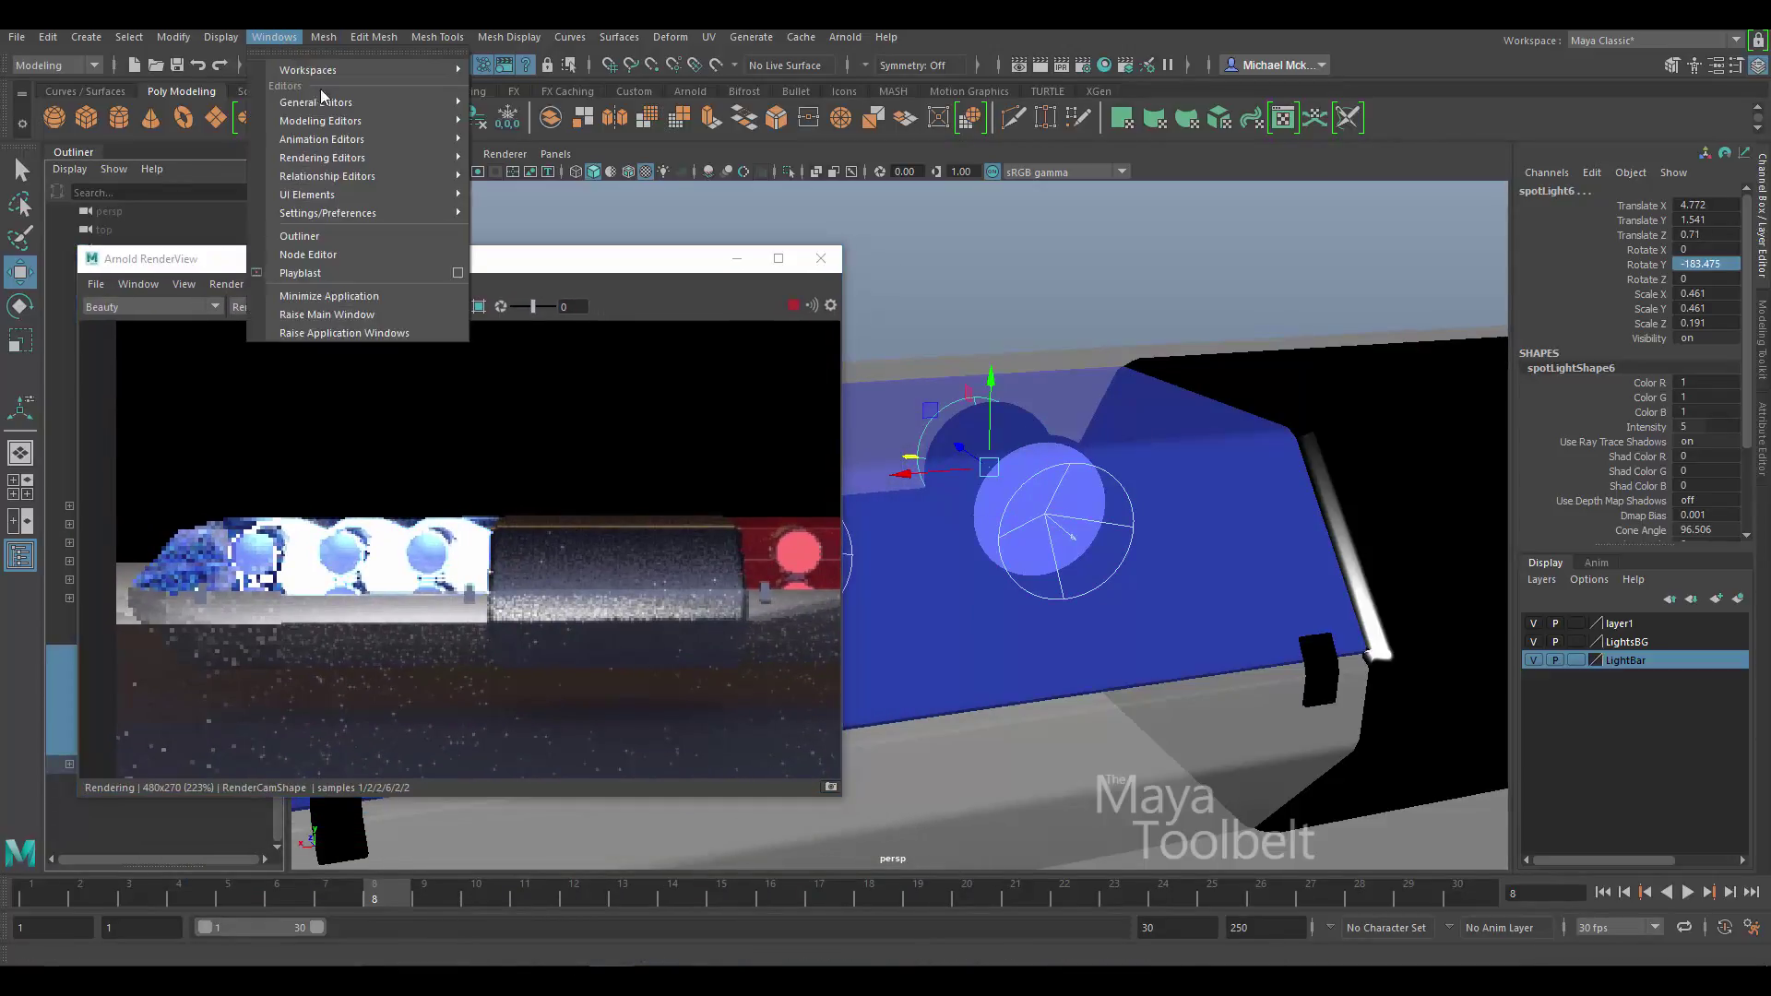
{"action": "mouse_move", "coordinate": [356, 101]}
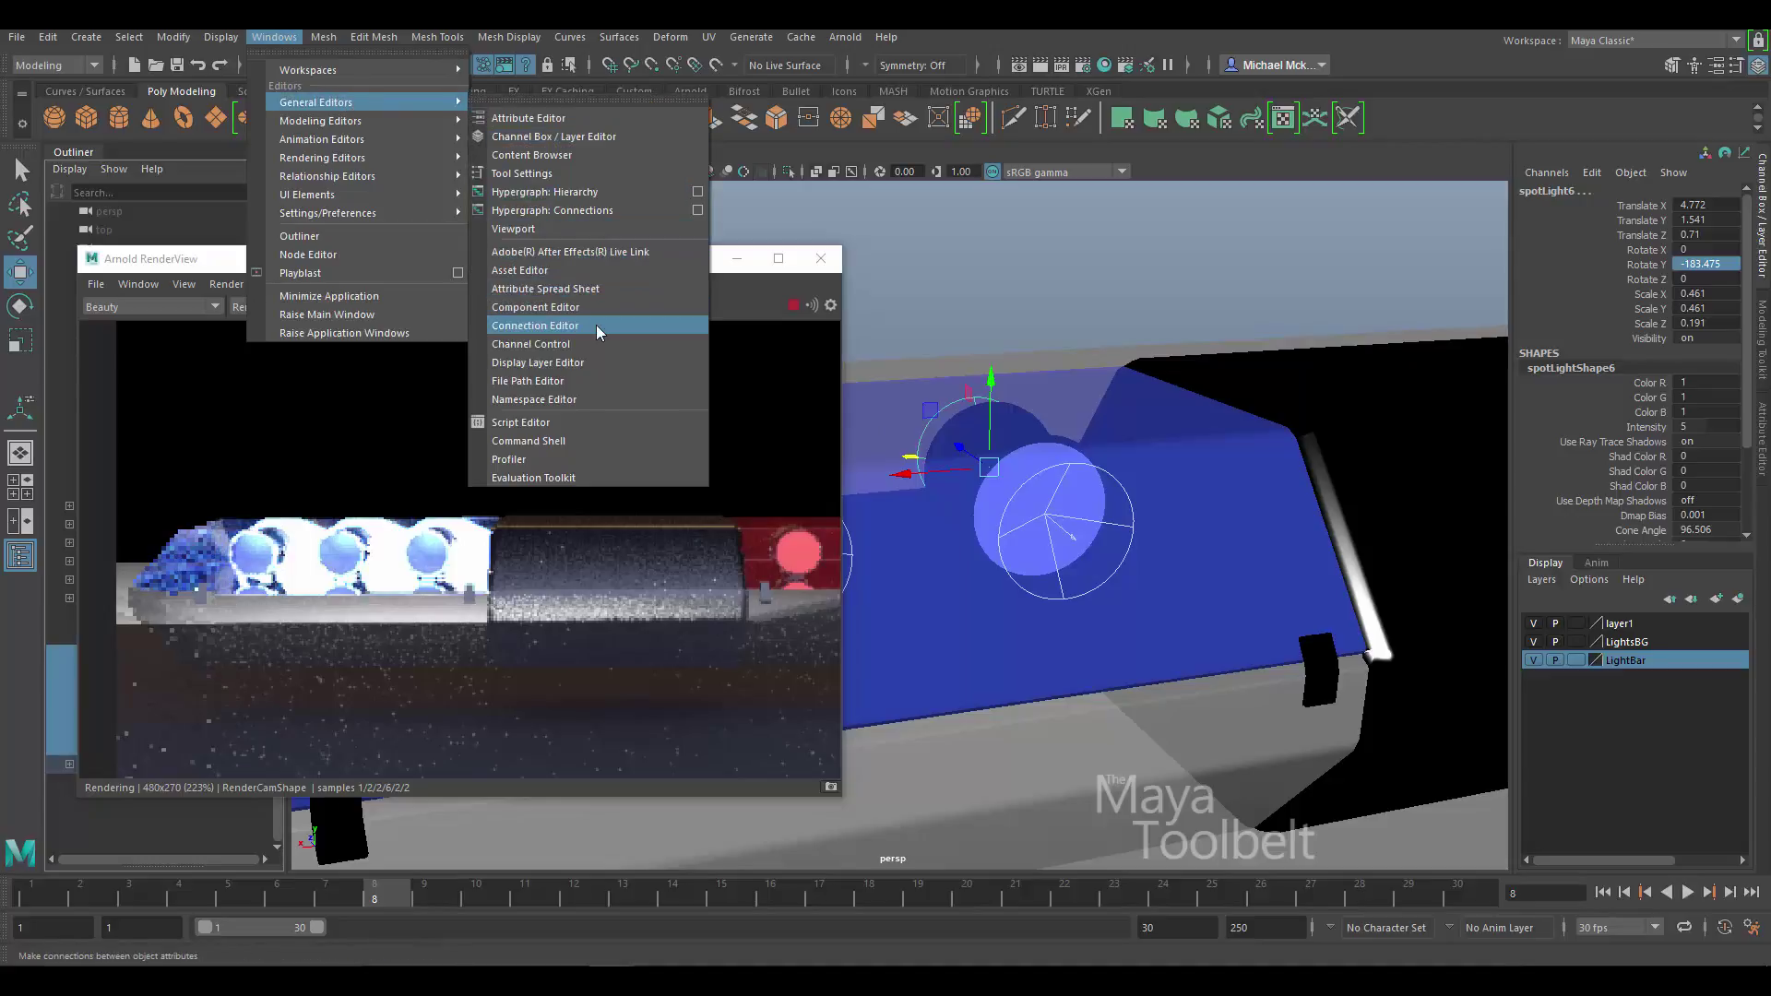
{"action": "left_click", "coordinate": [596, 287]}
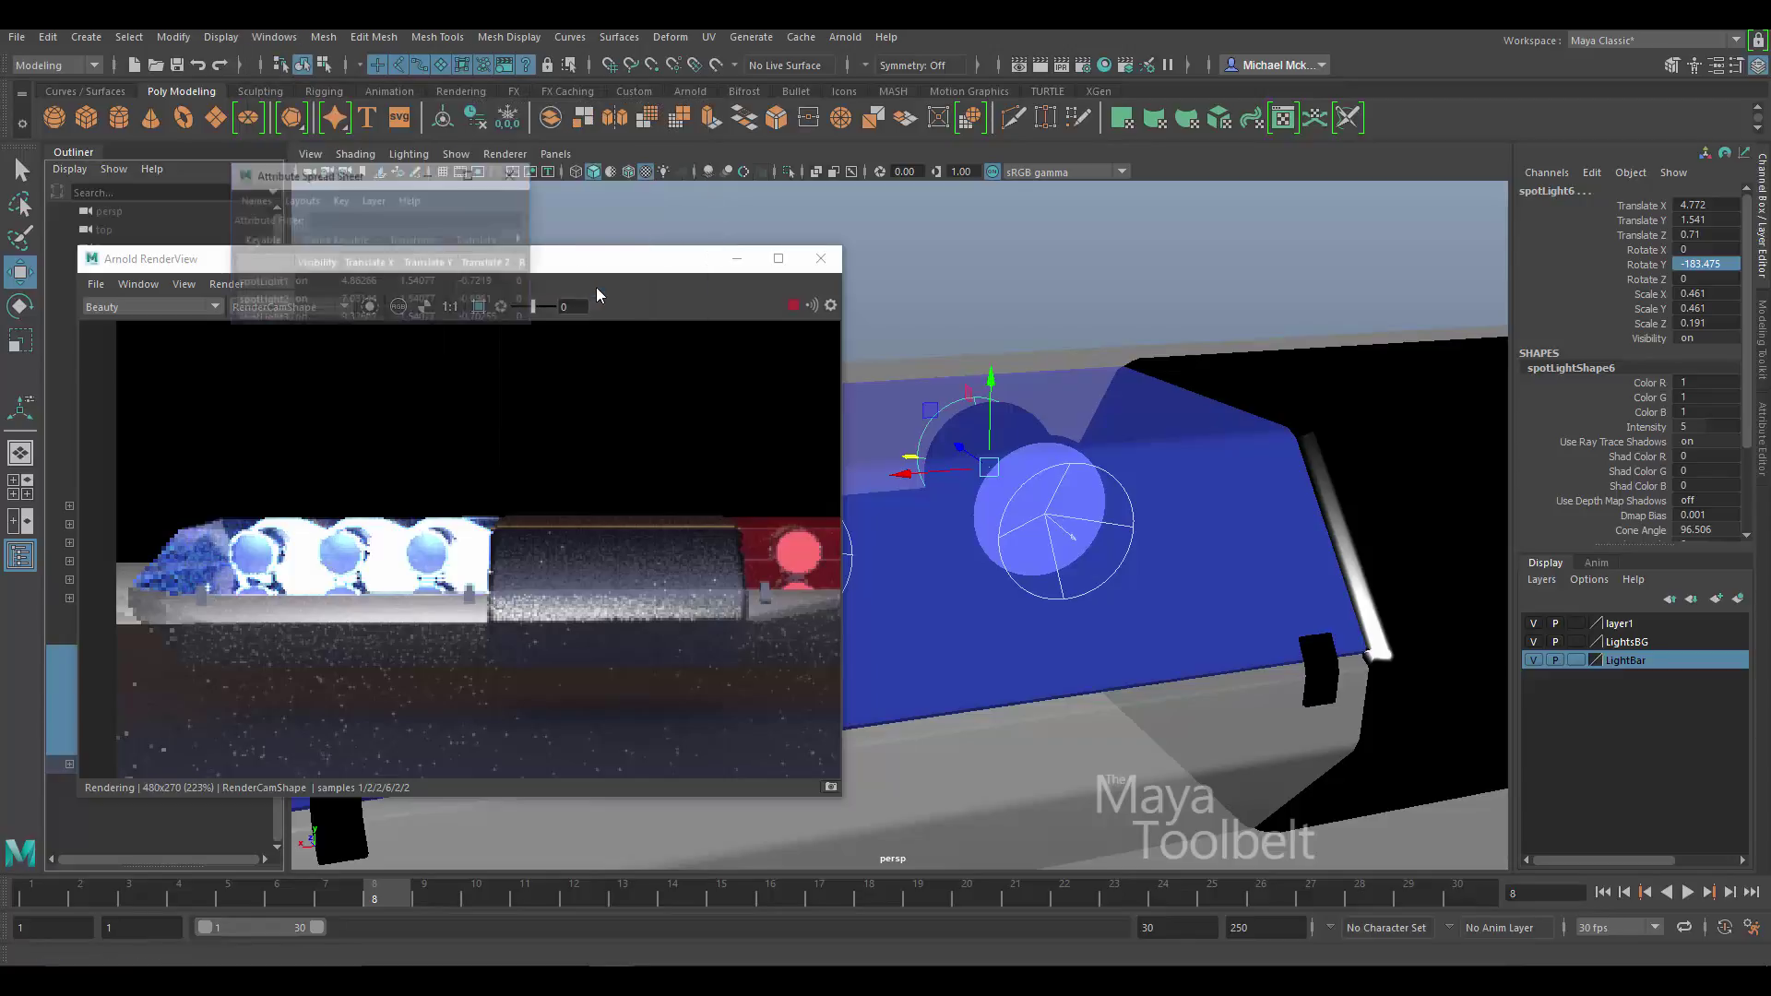
{"action": "left_click_drag", "start_coordinate": [392, 185], "coordinate": [869, 124]}
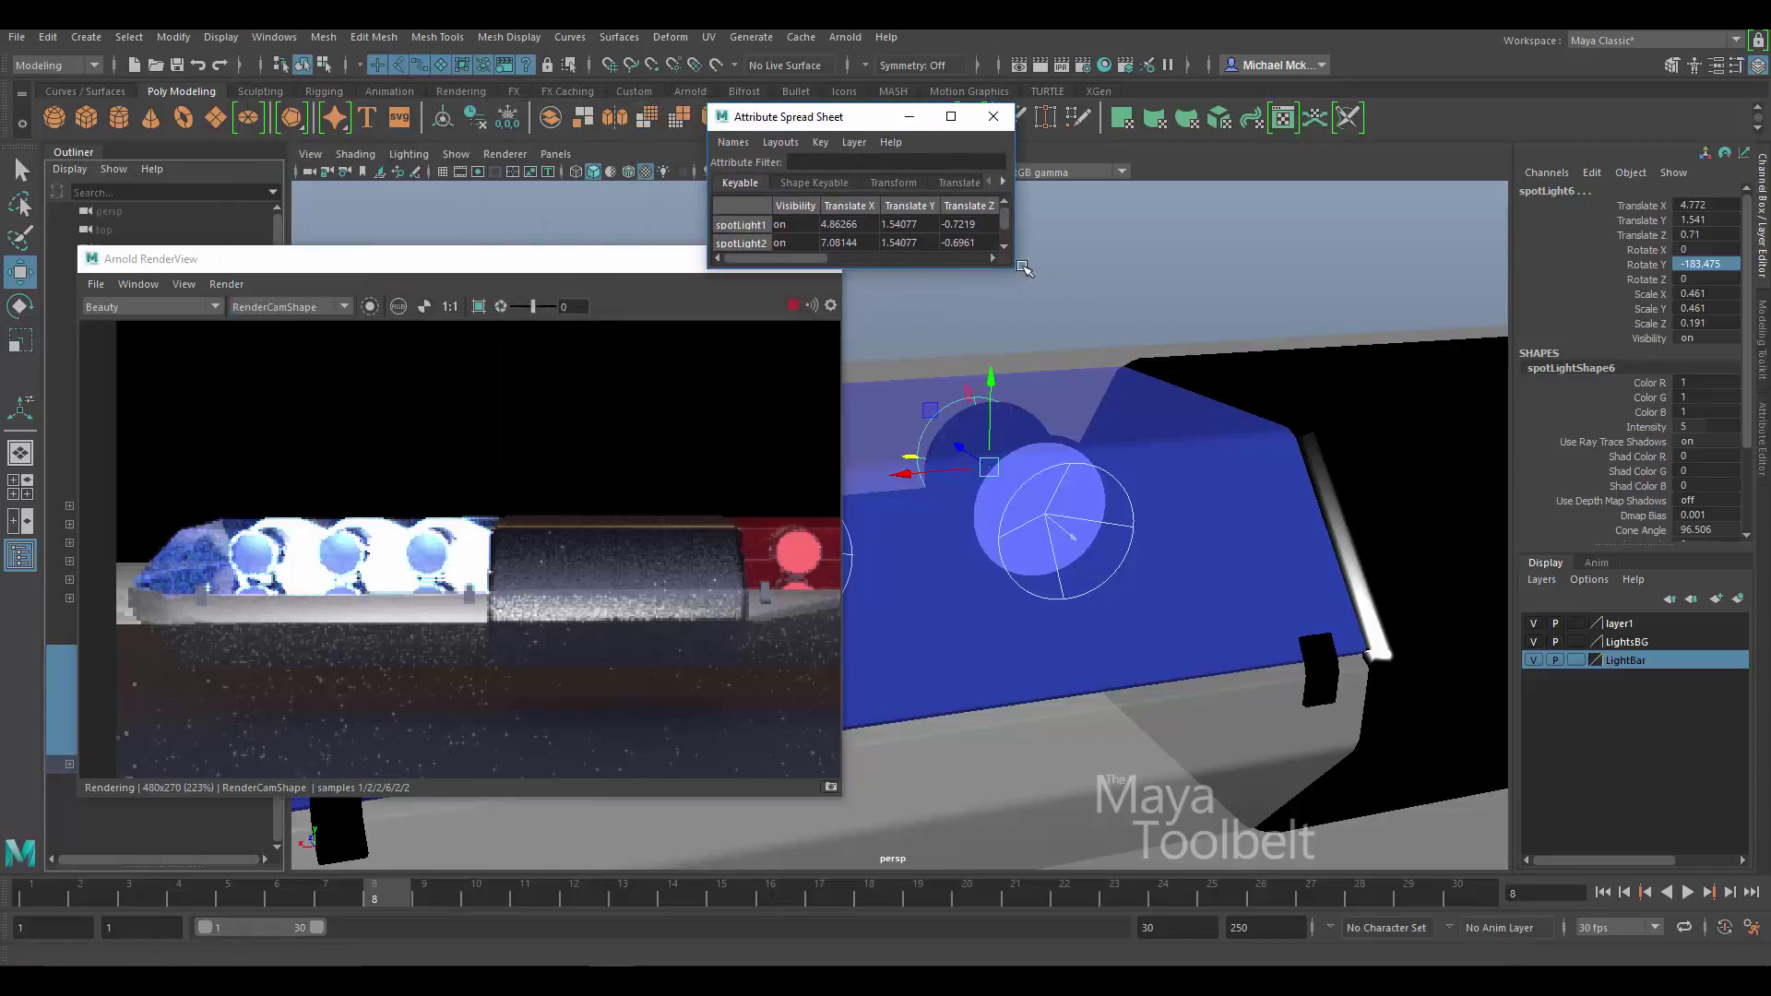
{"action": "left_click_drag", "start_coordinate": [1018, 273], "coordinate": [1437, 428]}
{"action": "left_click", "coordinate": [814, 183]}
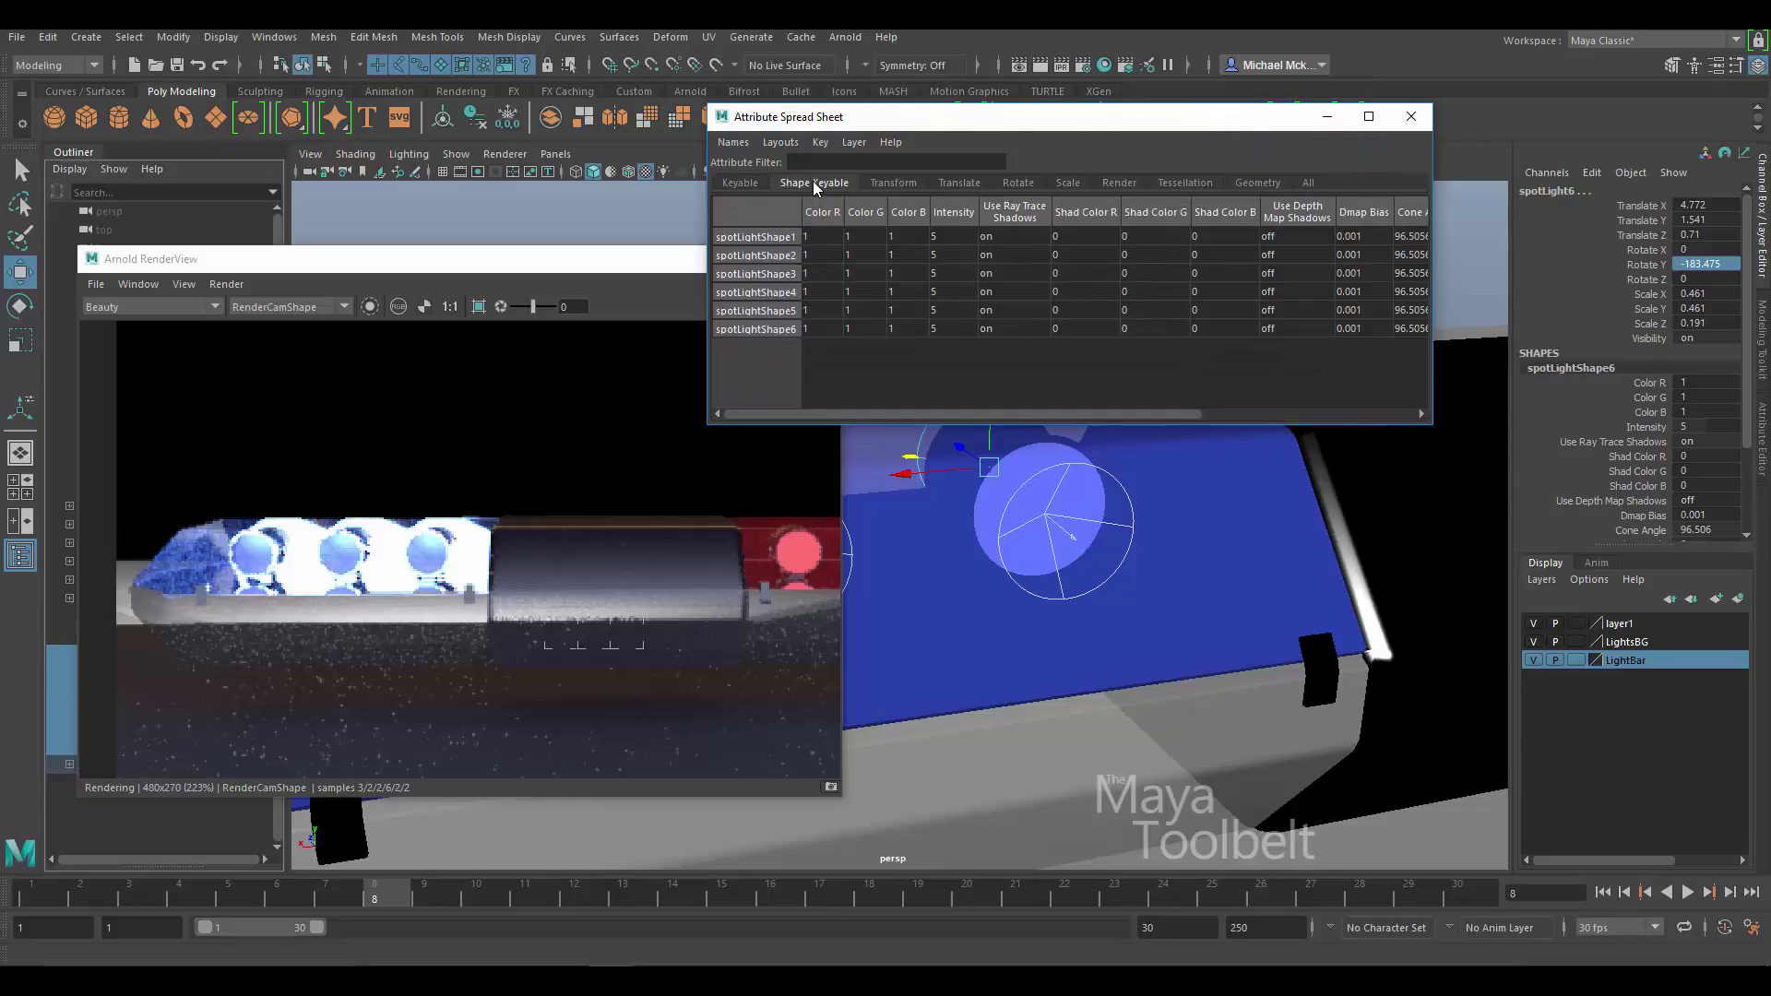
- Set the intensity of all six spotlights to 2 in the Attribute Spread Sheet
{"action": "left_click", "coordinate": [955, 213]}
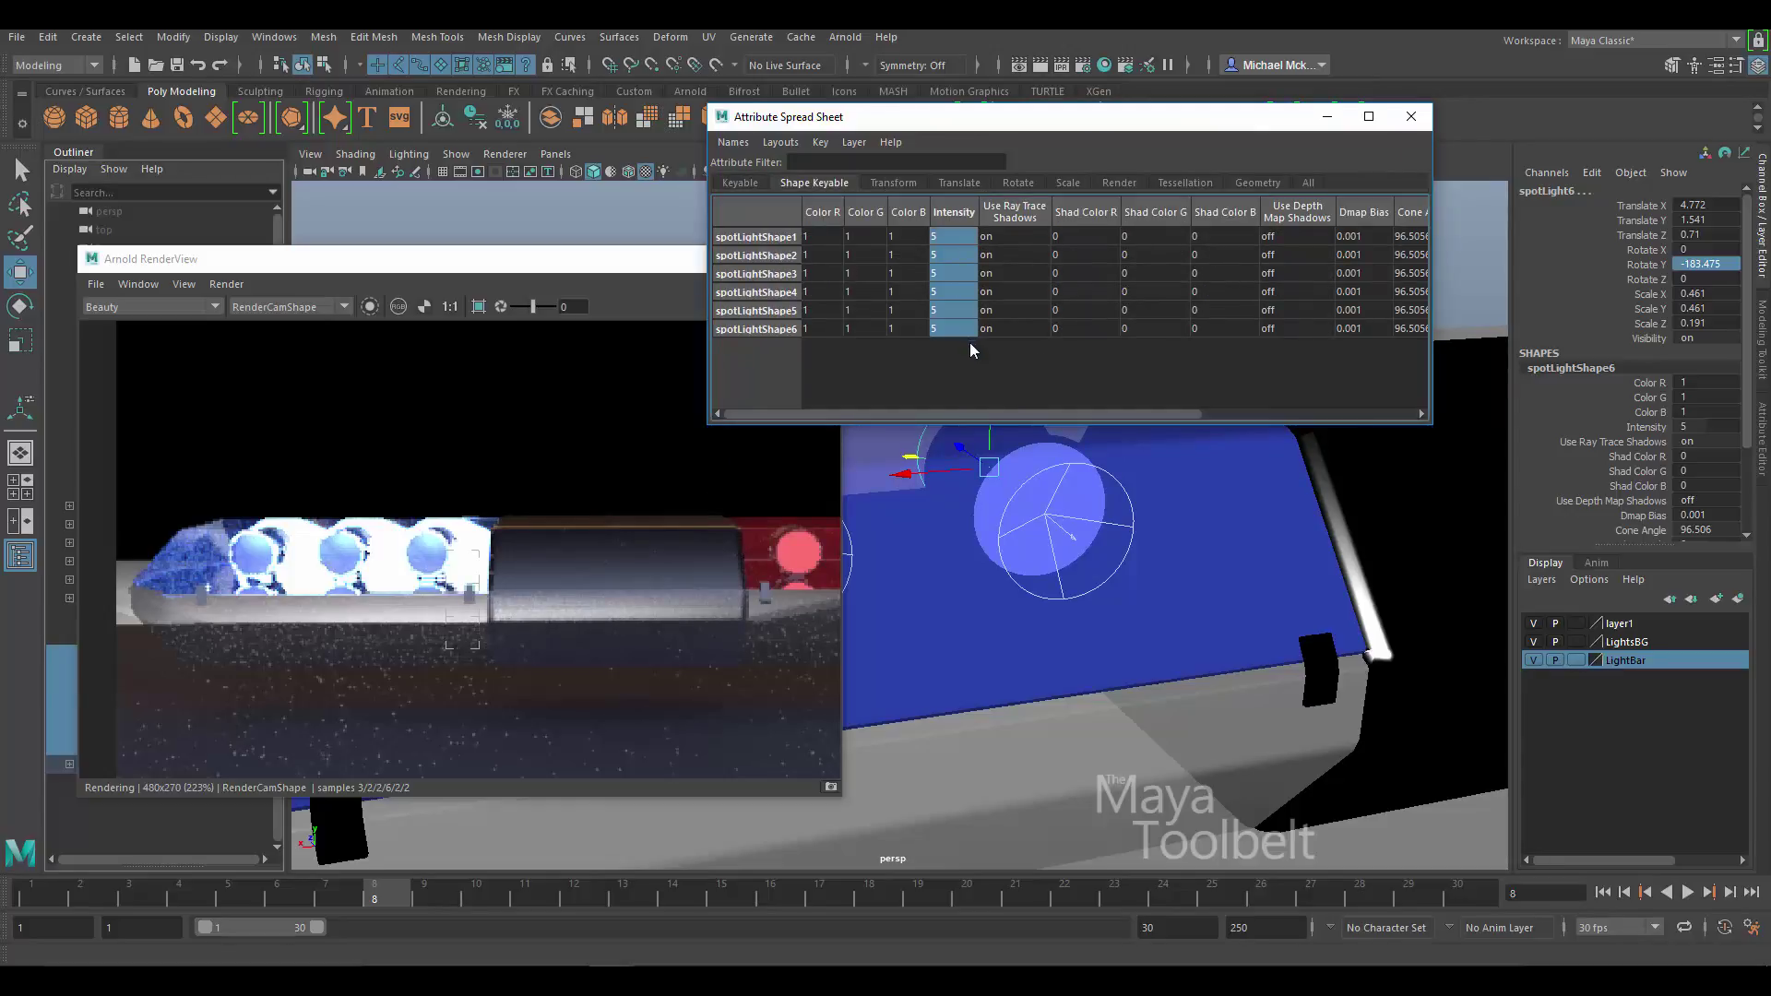
{"action": "left_click_drag", "start_coordinate": [1028, 411], "coordinate": [978, 409]}
{"action": "type", "text": "2"}
{"action": "key", "text": "Return"}
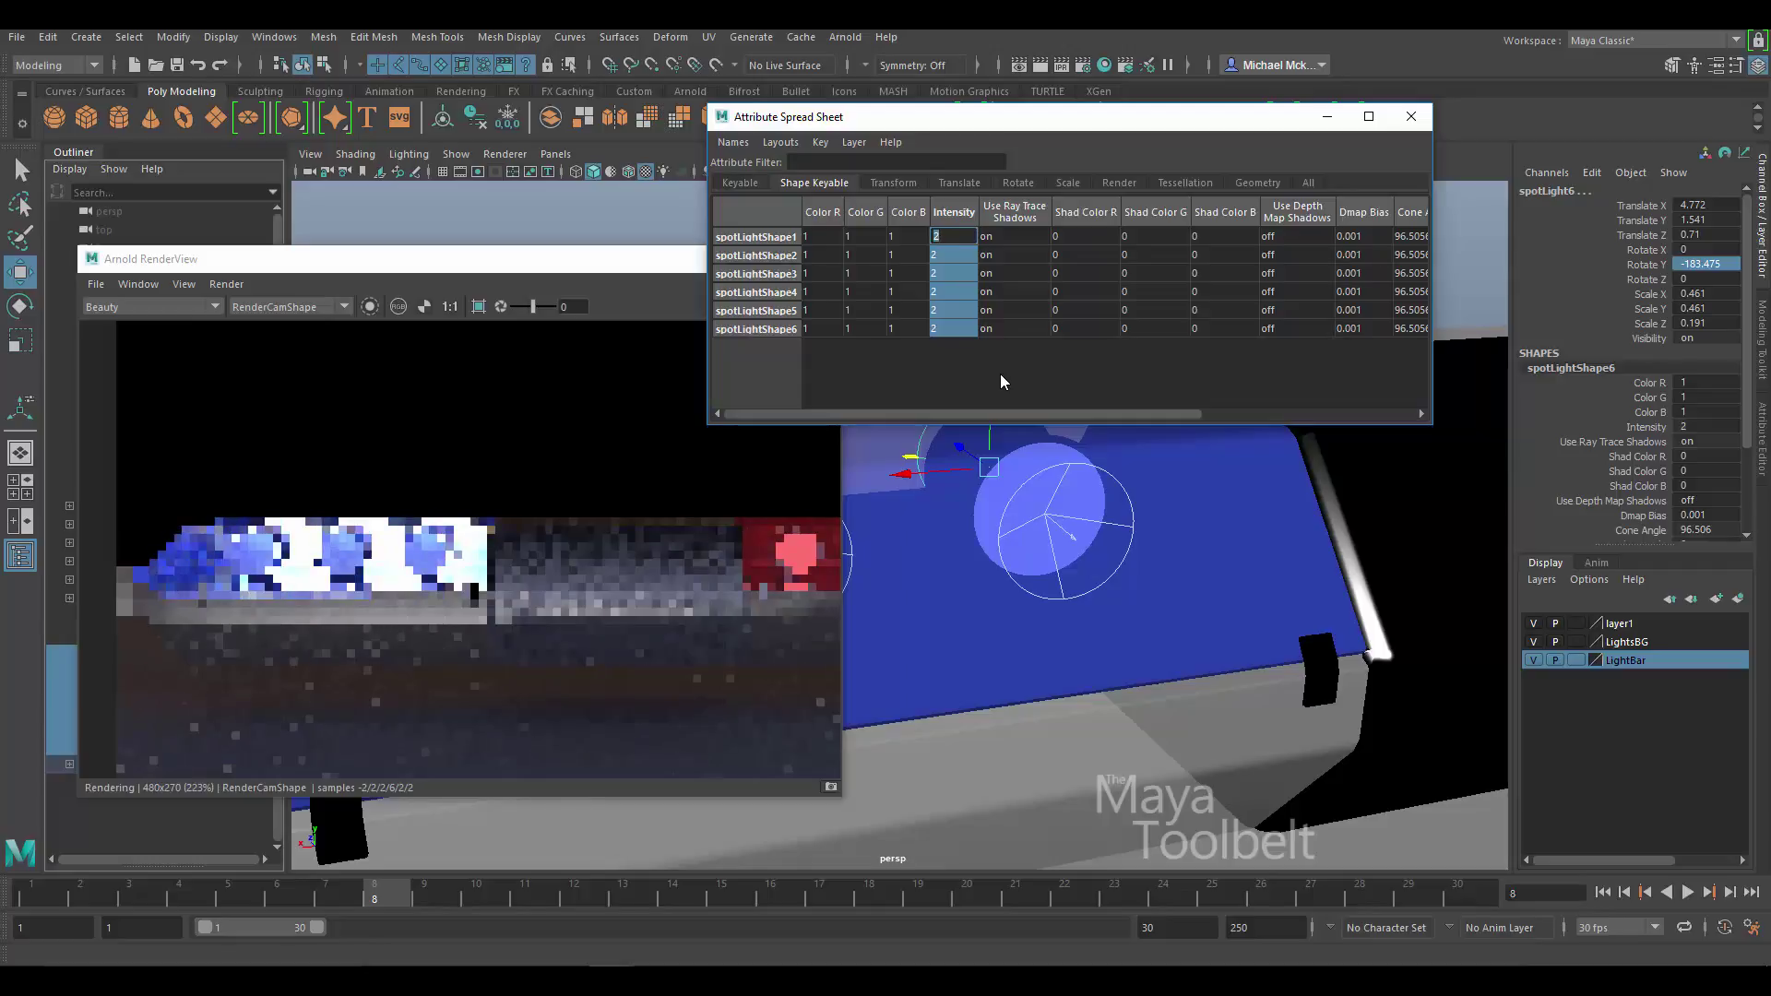
- Restrict the Arnold render to a crop region around the blue section of the light bar
{"action": "left_click", "coordinate": [479, 307]}
{"action": "left_click_drag", "start_coordinate": [501, 471], "coordinate": [165, 638]}
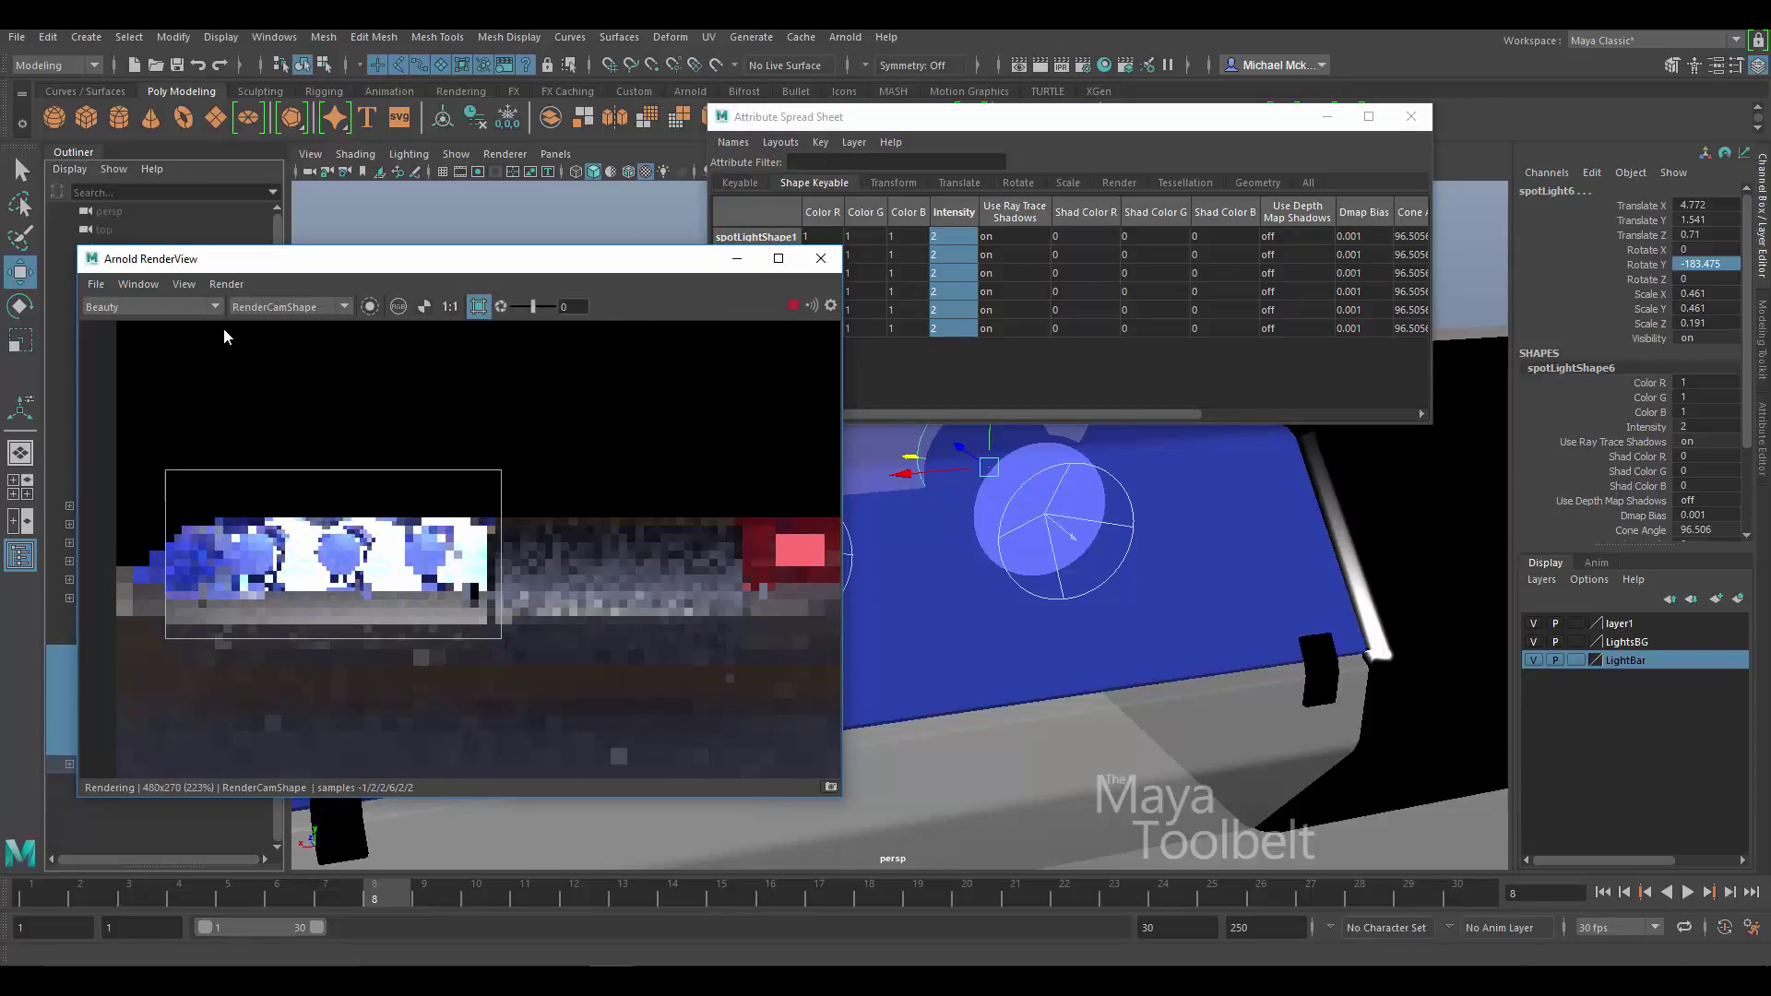
{"action": "left_click", "coordinate": [138, 285]}
{"action": "left_click", "coordinate": [139, 285]}
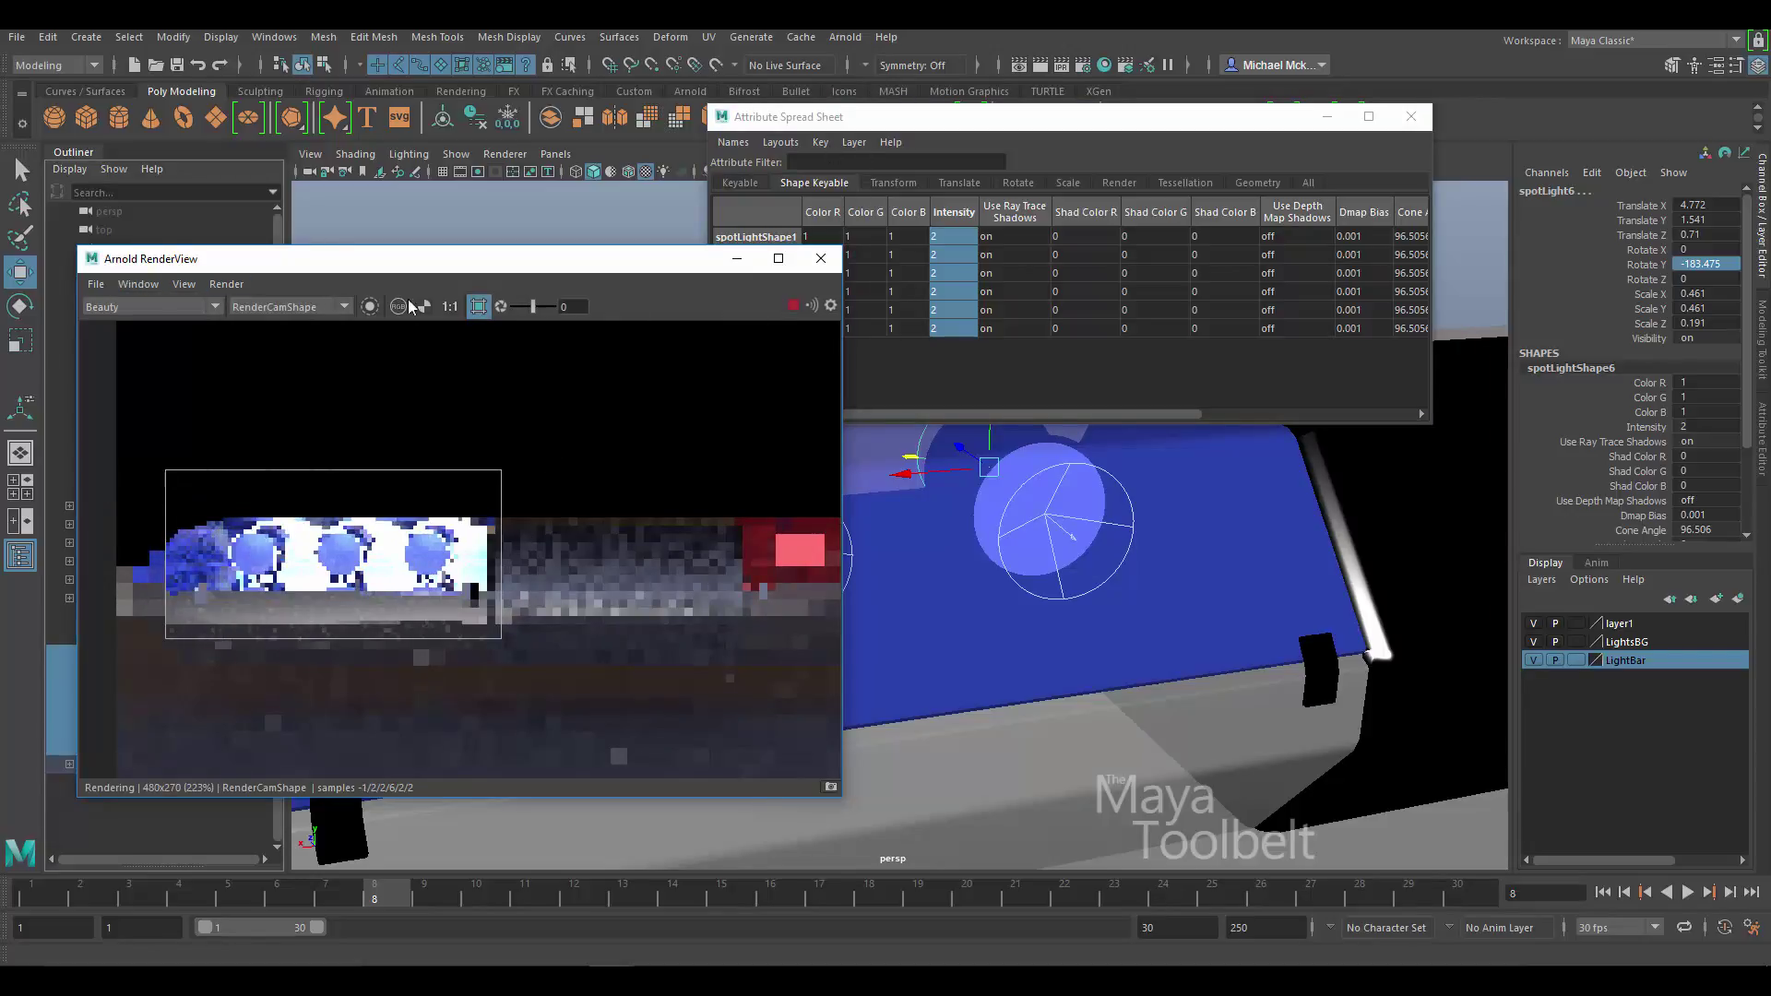
- Set the intensity of all six spotlights to 1 and bring up the Light Manager
{"action": "left_click", "coordinate": [959, 142]}
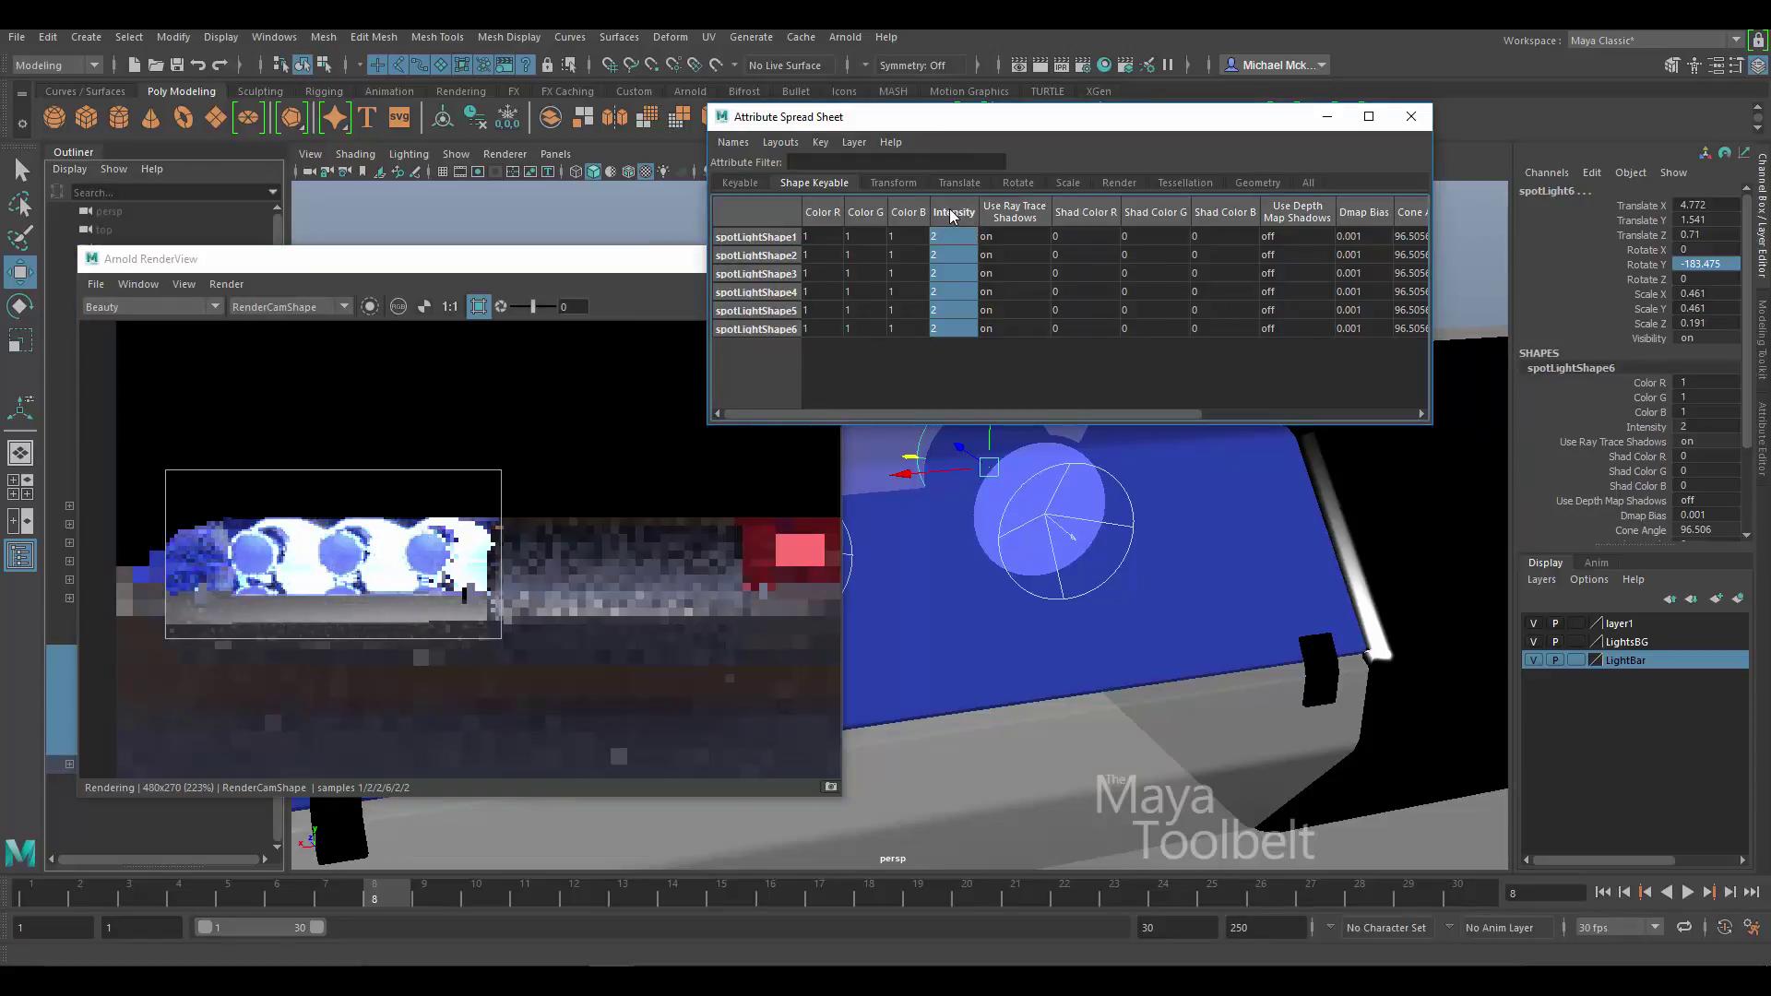
{"action": "type", "text": "1"}
{"action": "key", "text": "Return"}
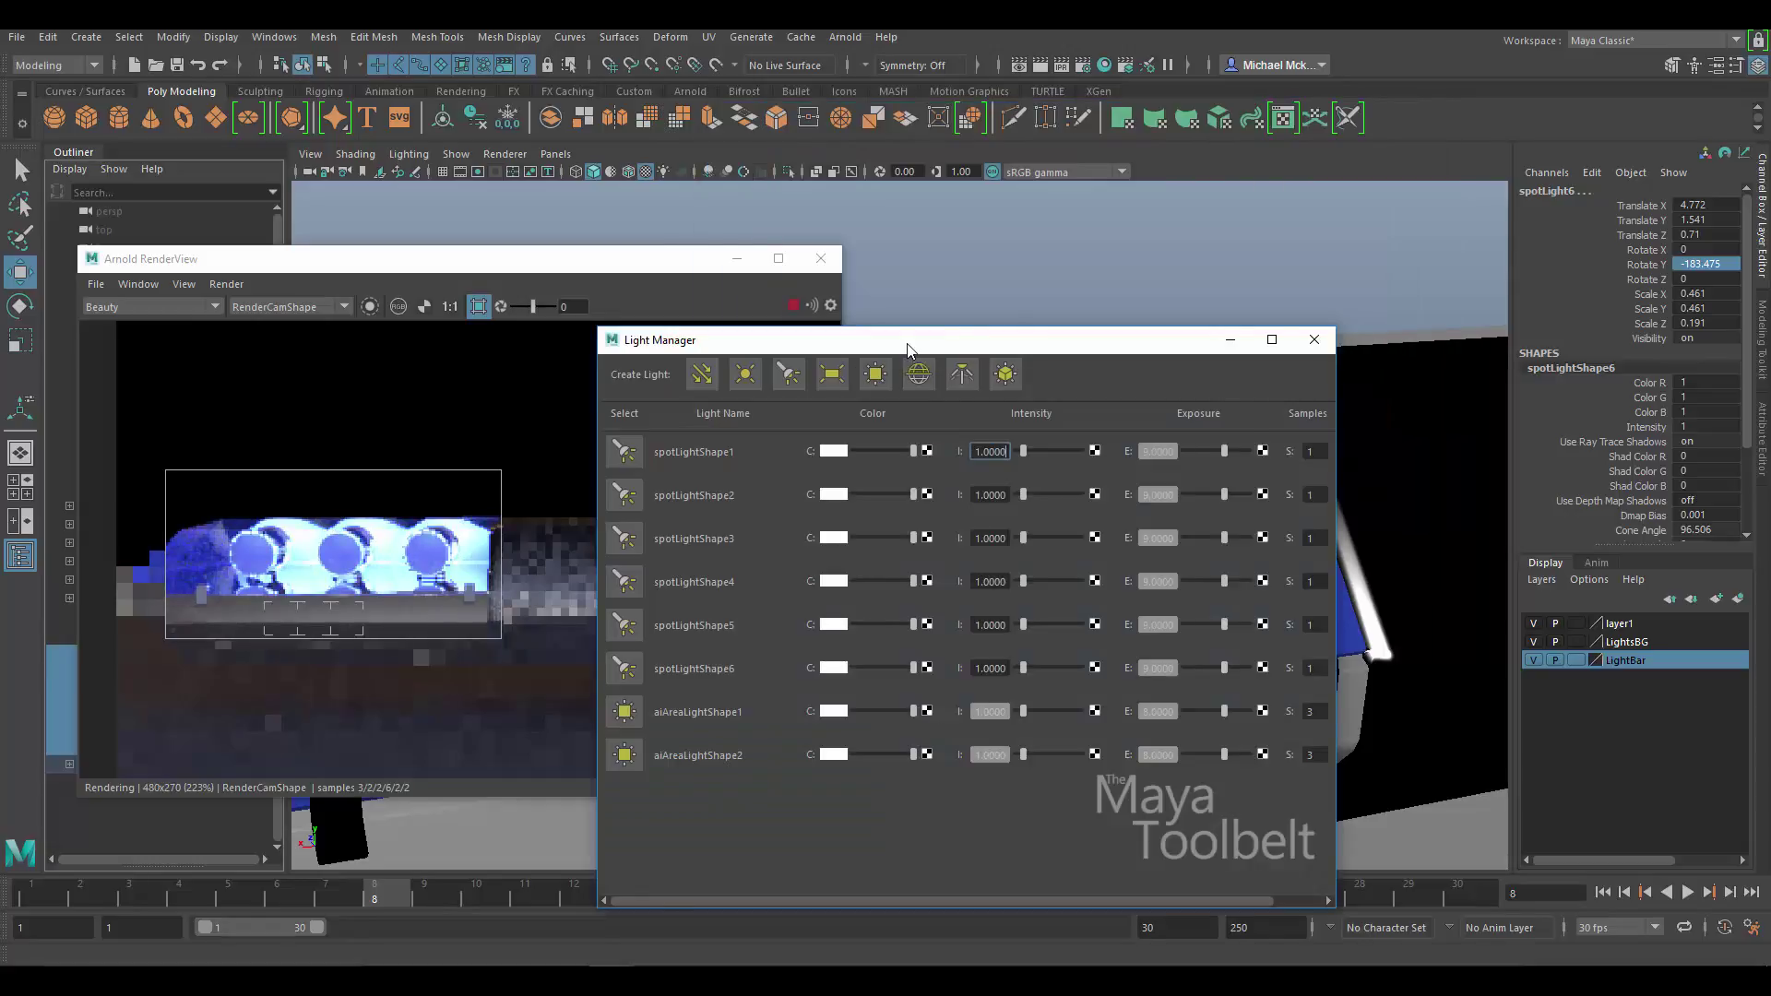
{"action": "left_click_drag", "start_coordinate": [907, 349], "coordinate": [1039, 203]}
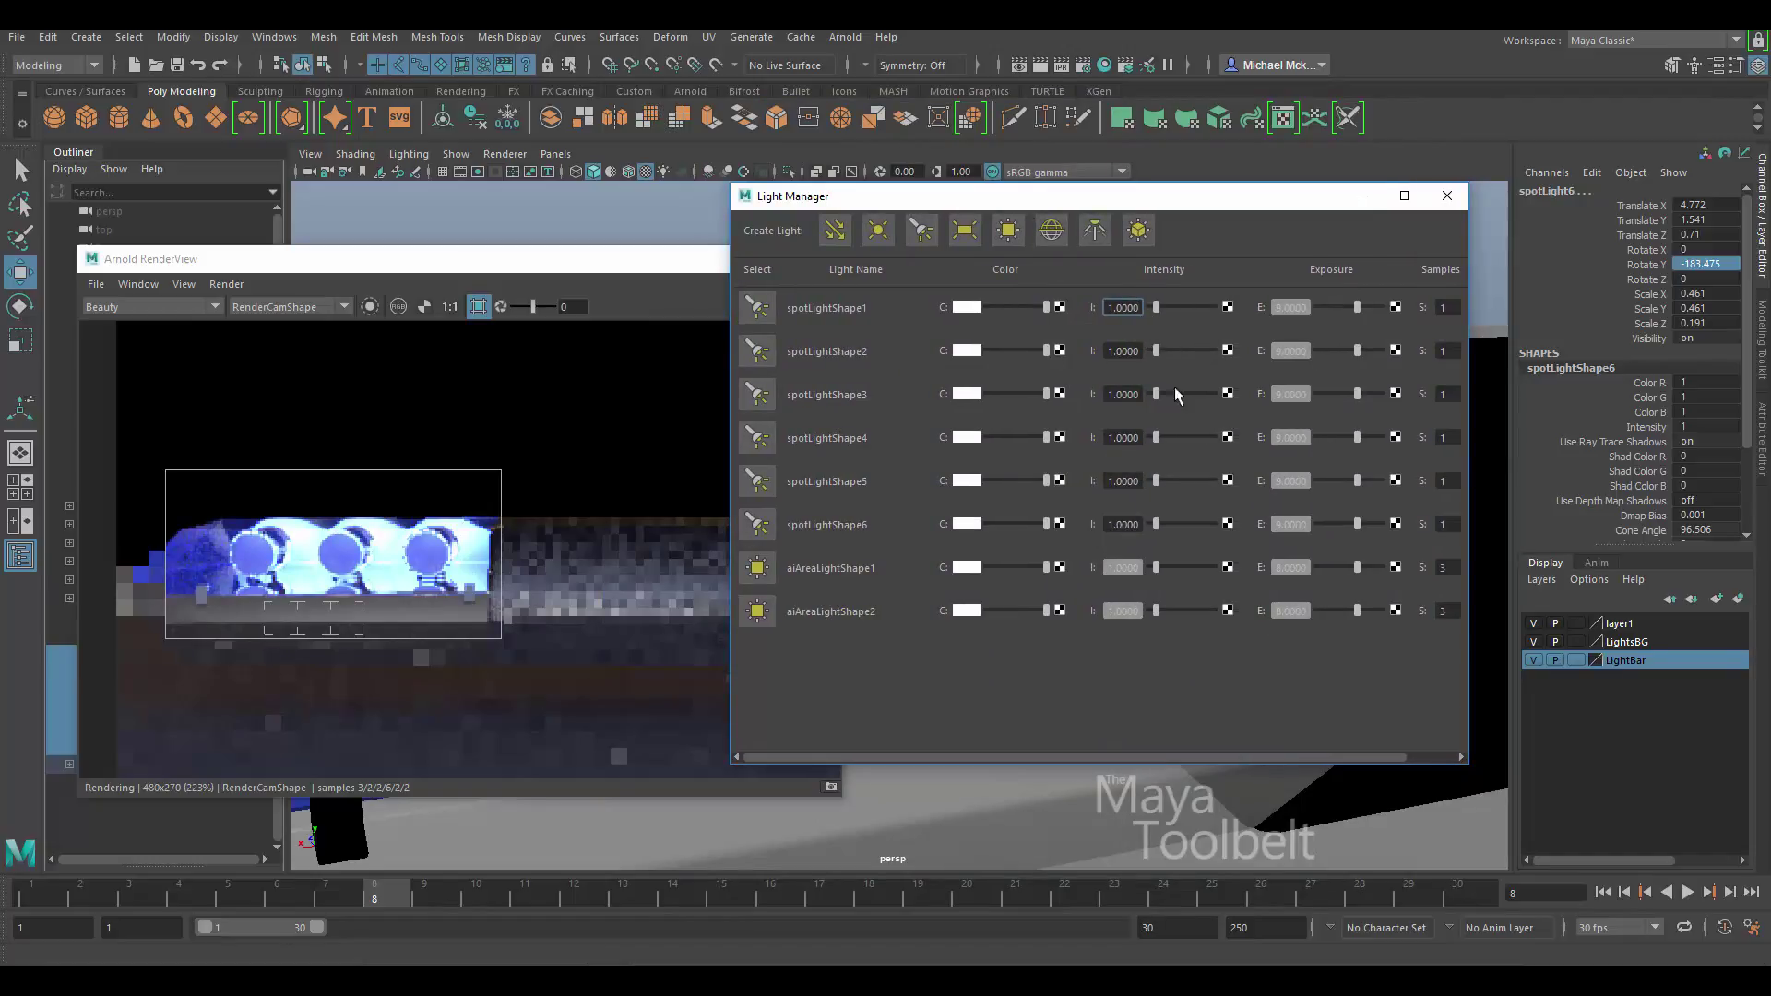
{"action": "left_click_drag", "start_coordinate": [815, 755], "coordinate": [925, 764]}
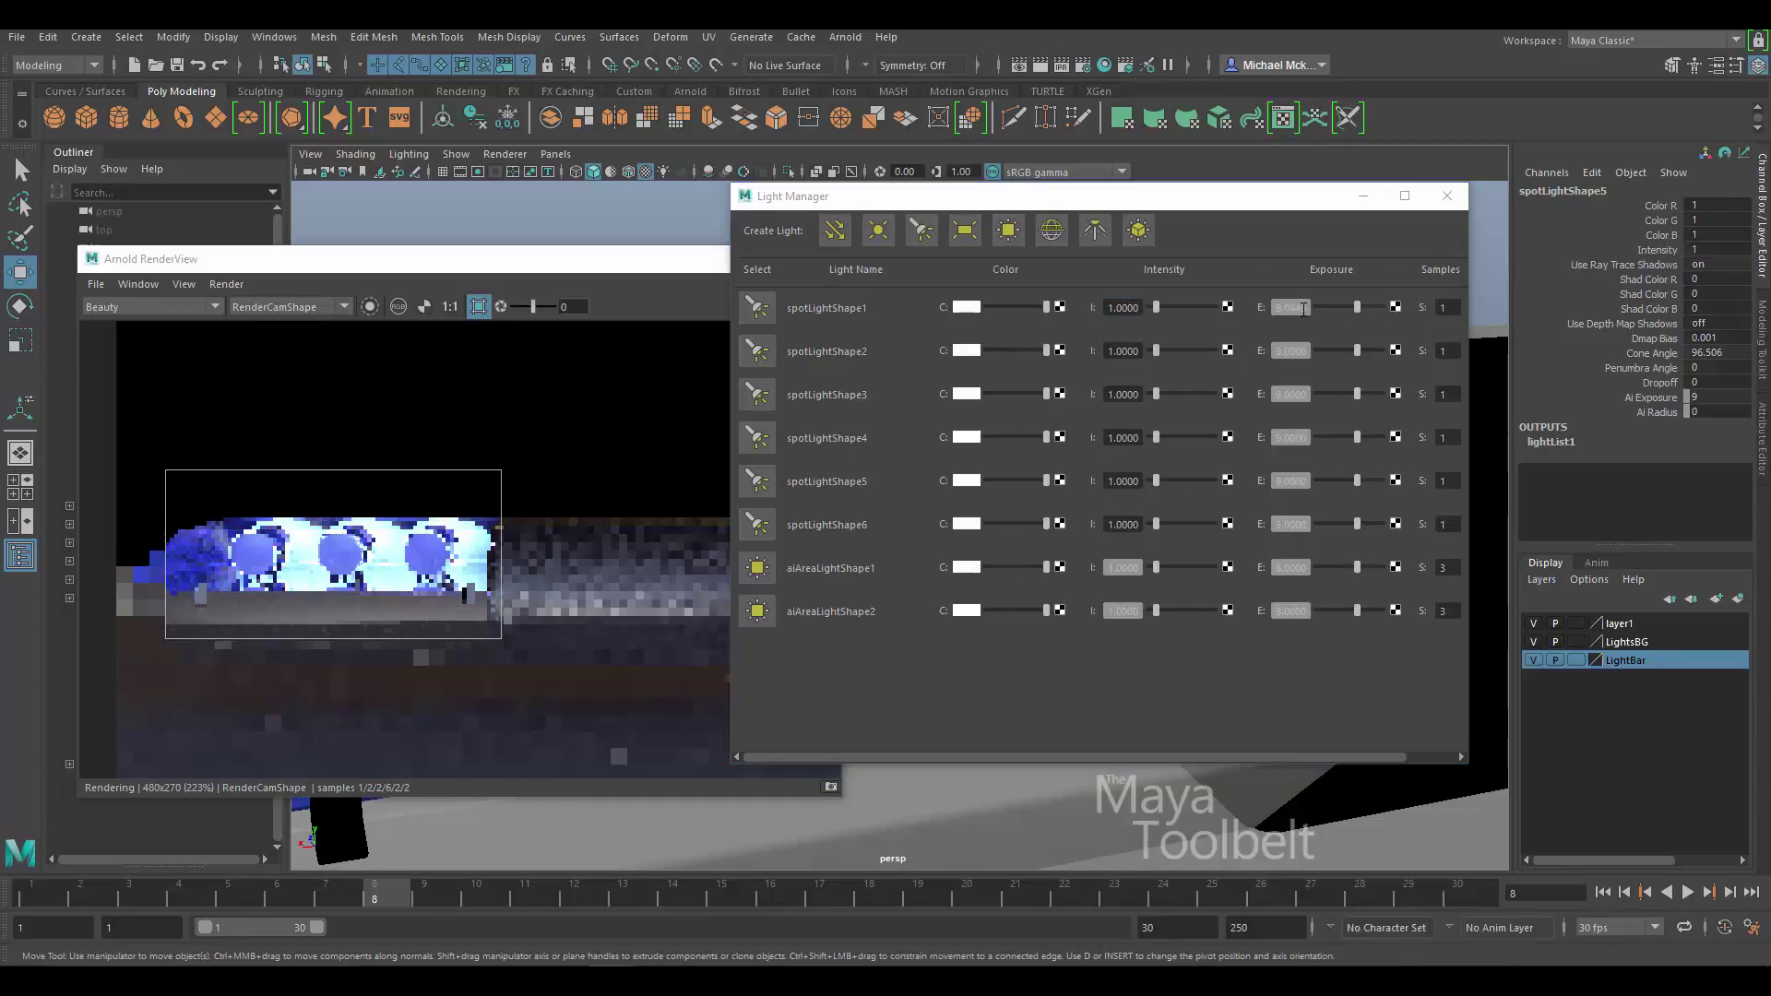
- Set the exposure of spotLightShape1 through spotLightShape6 to 6 in the Light Manager
{"action": "double_click", "coordinate": [1295, 308]}
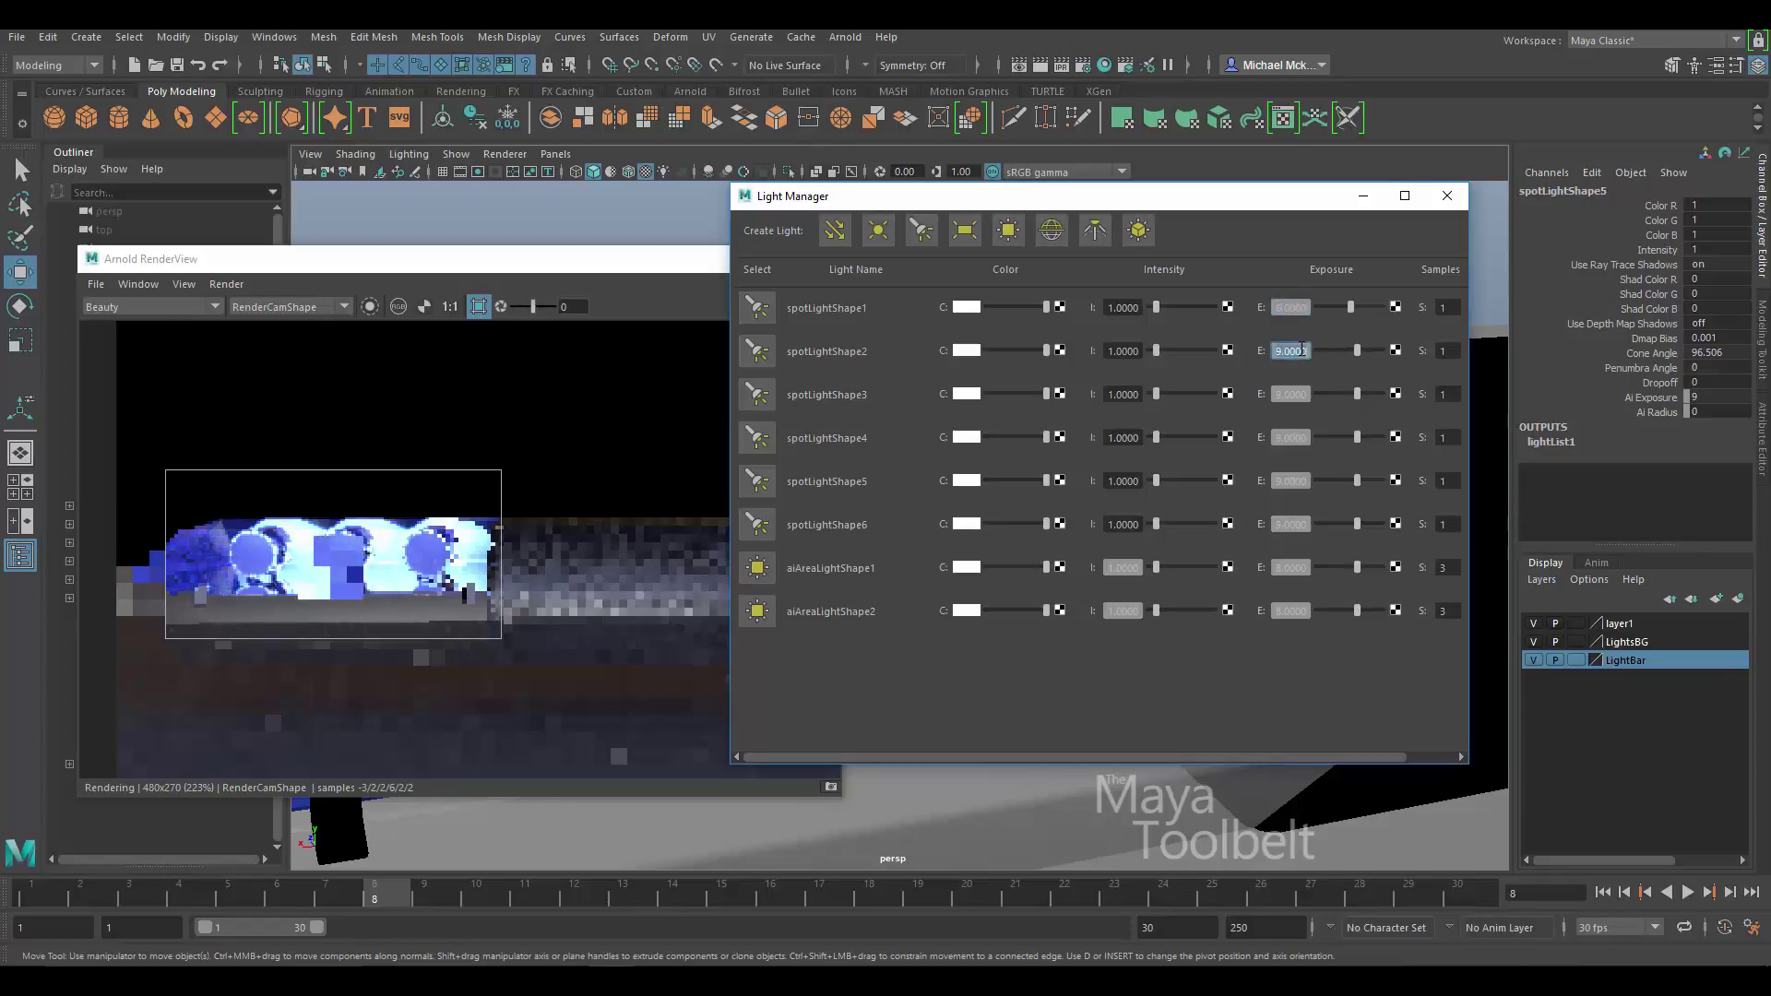
{"action": "type", "text": "6"}
{"action": "key", "text": "Return"}
{"action": "double_click", "coordinate": [1291, 351]}
{"action": "type", "text": "6"}
{"action": "key", "text": "Return"}
{"action": "double_click", "coordinate": [1291, 395]}
{"action": "type", "text": "6"}
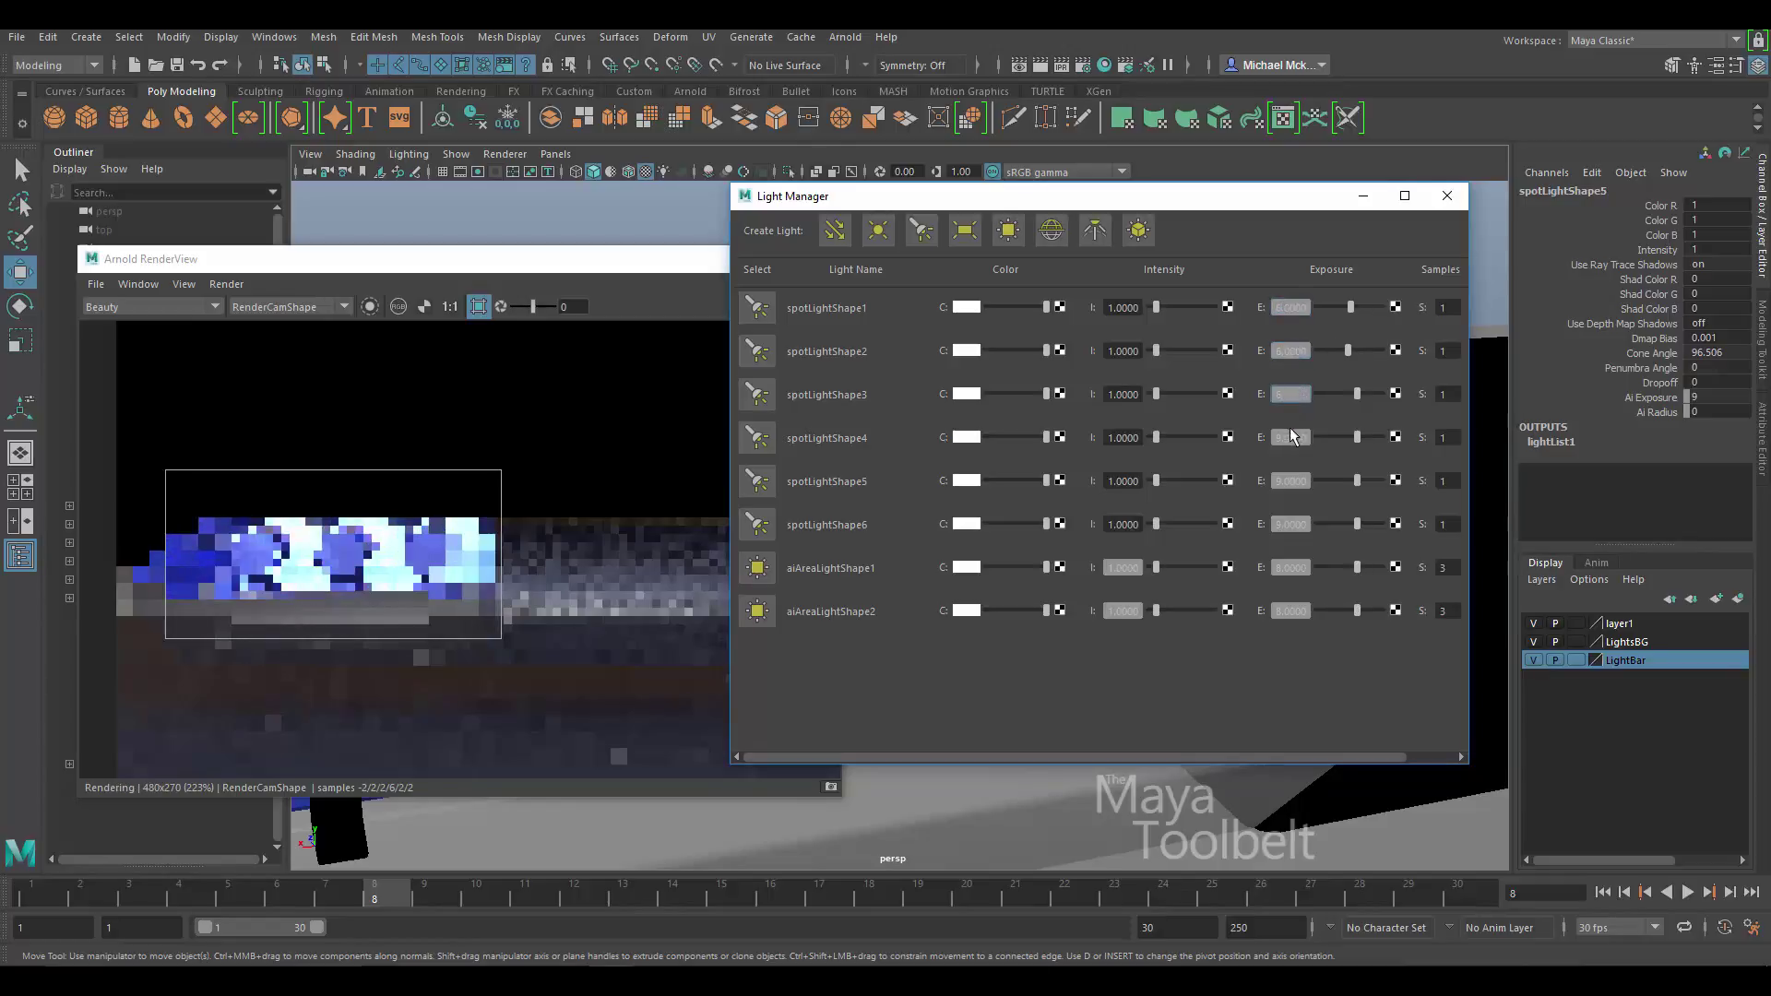
{"action": "key", "text": "Return"}
{"action": "double_click", "coordinate": [1291, 437]}
{"action": "type", "text": "6"}
{"action": "key", "text": "Return"}
{"action": "double_click", "coordinate": [1295, 481]}
{"action": "type", "text": "6"}
{"action": "key", "text": "Return"}
{"action": "double_click", "coordinate": [1292, 524]}
{"action": "type", "text": "6"}
{"action": "key", "text": "Return"}
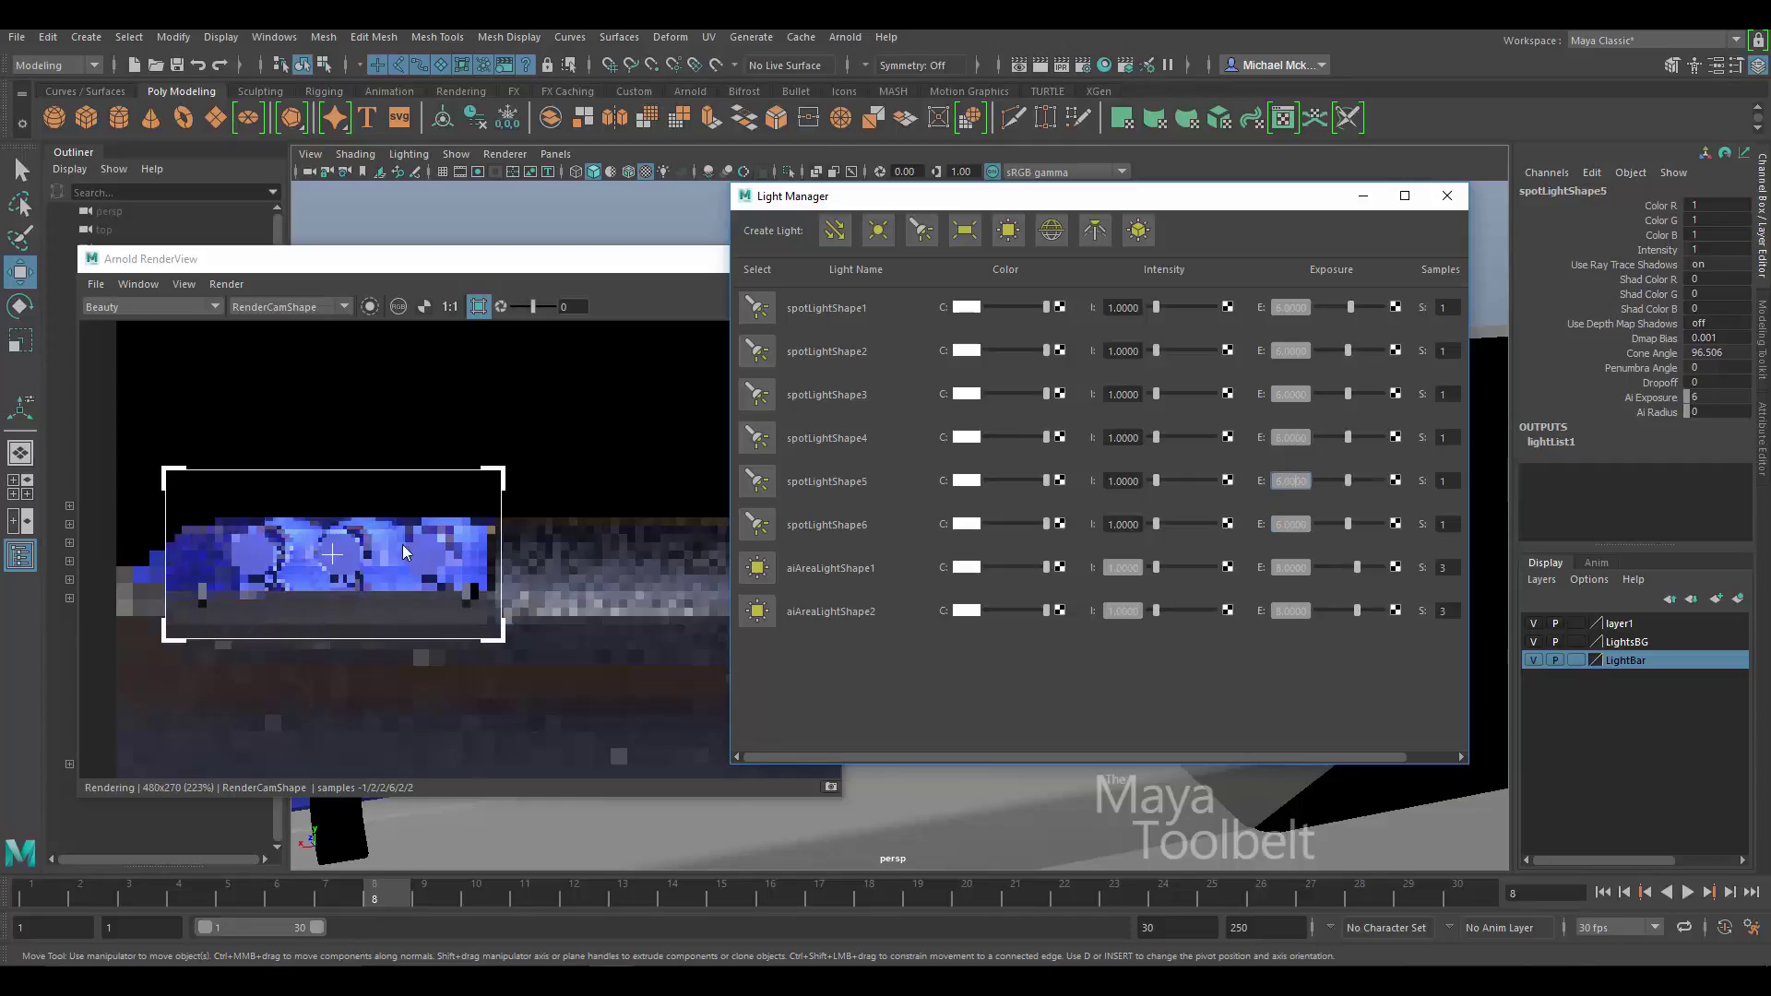
- Raise the exposure of the six spotlights in the Light Manager, entering 7 for spotLightShape2 through spotLightShape6
{"action": "double_click", "coordinate": [1301, 309]}
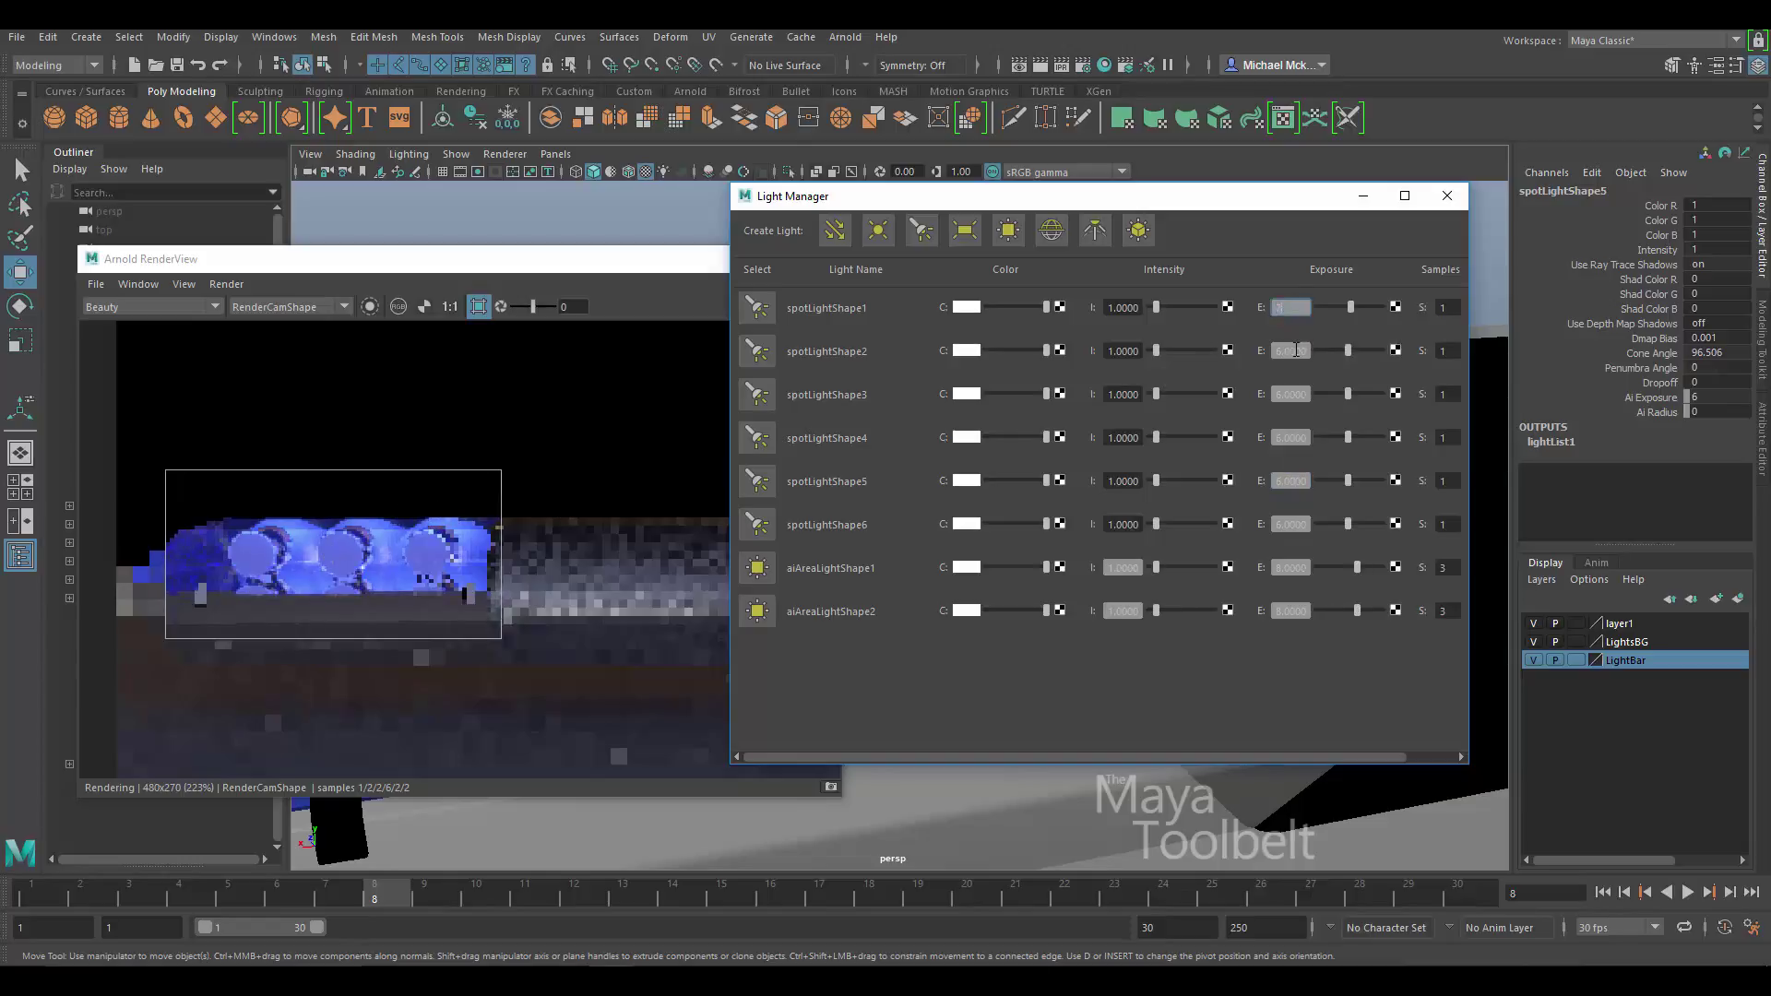
{"action": "double_click", "coordinate": [1296, 350]}
{"action": "type", "text": "7"}
{"action": "key", "text": "Return"}
{"action": "double_click", "coordinate": [1297, 395]}
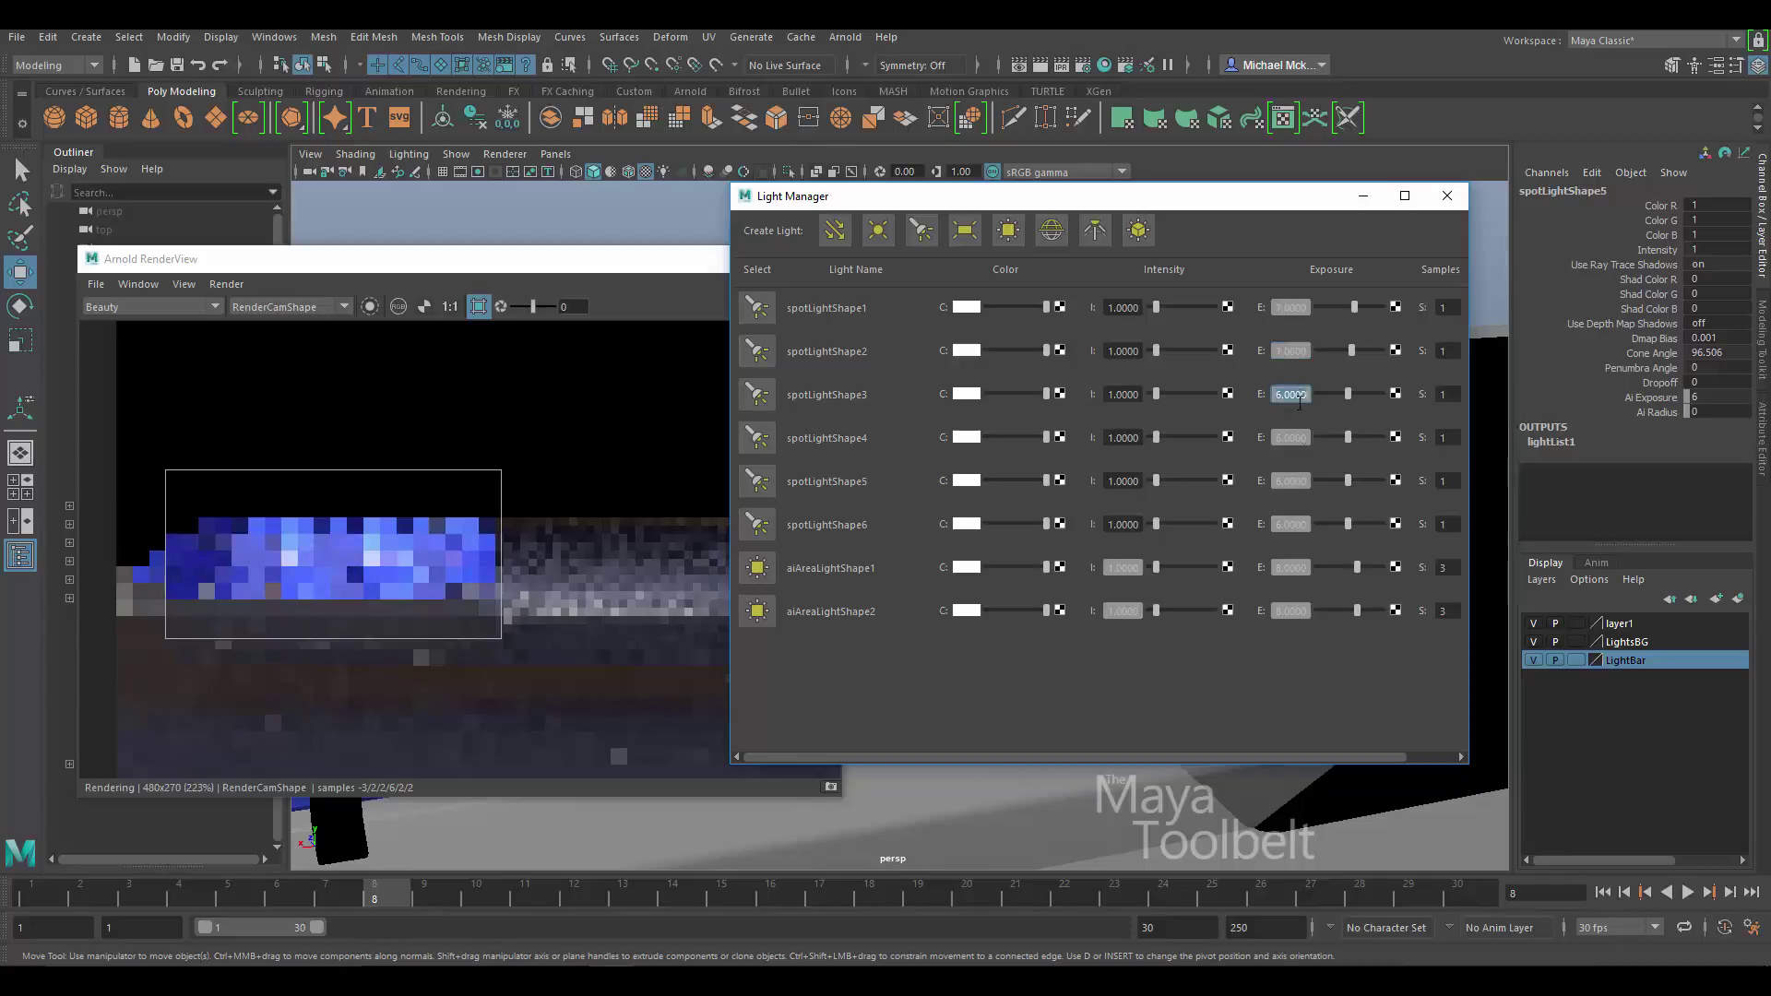
{"action": "key", "text": "Return"}
{"action": "double_click", "coordinate": [1301, 481]}
{"action": "type", "text": "7"}
{"action": "key", "text": "Return"}
{"action": "double_click", "coordinate": [1299, 524]}
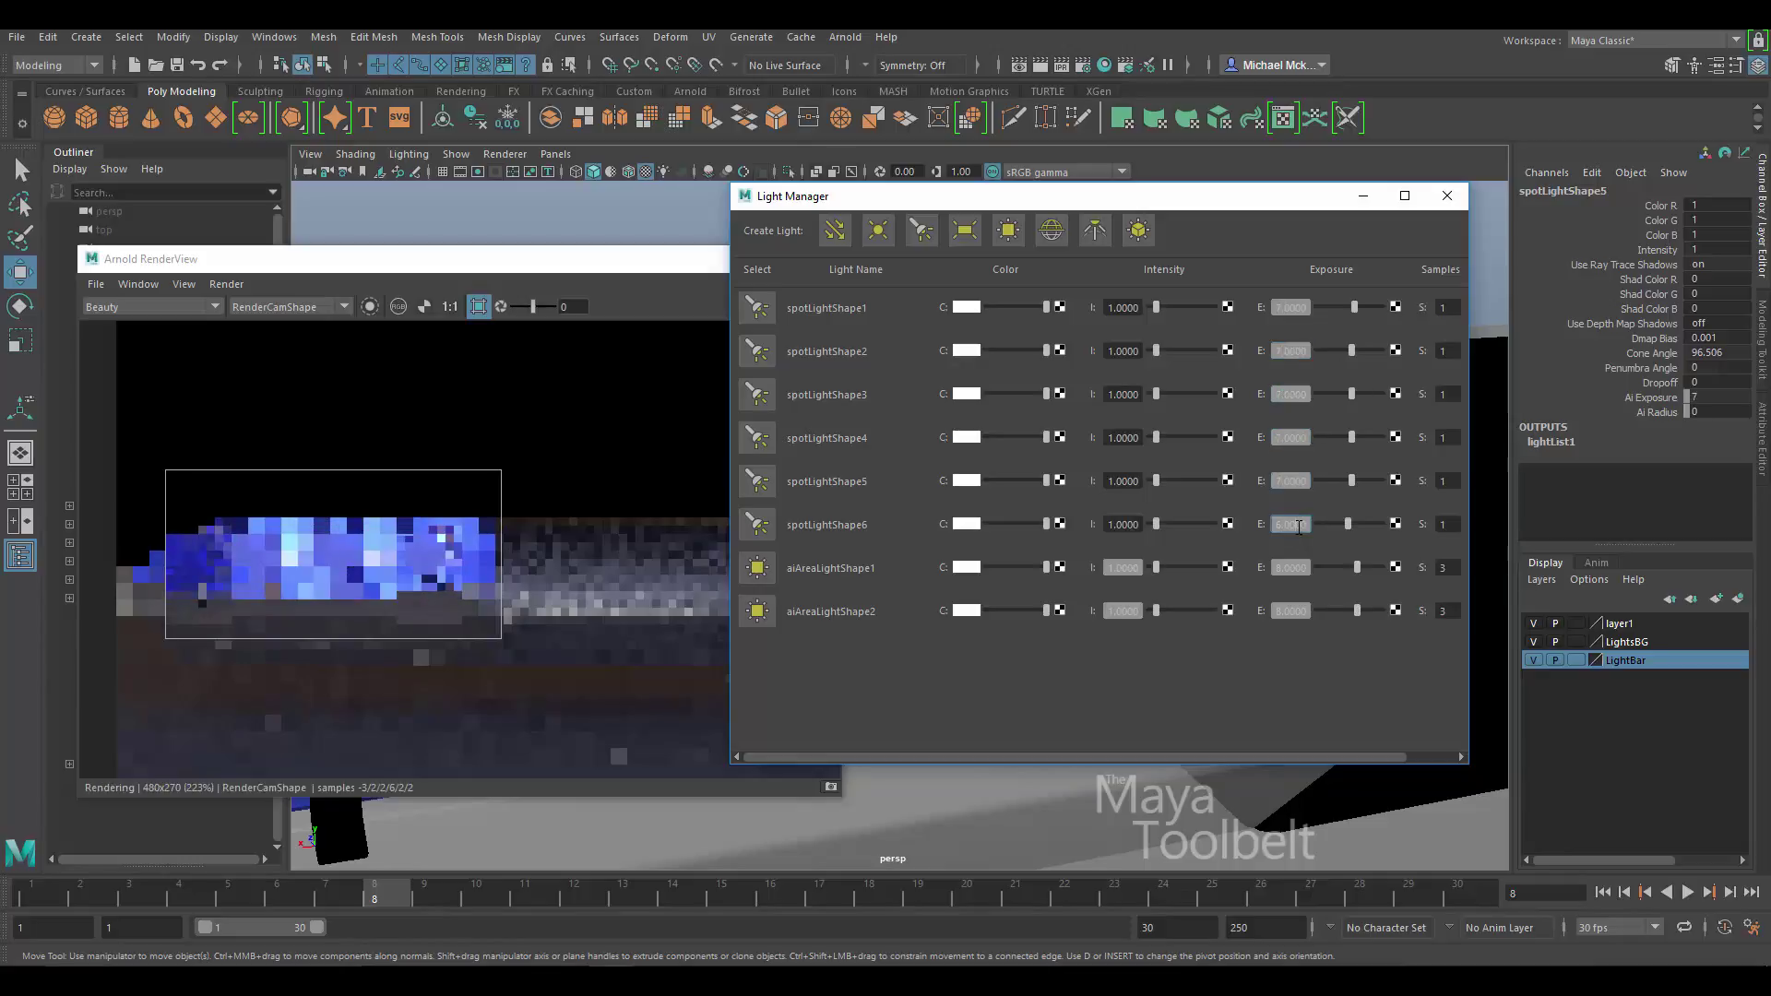
{"action": "type", "text": "7"}
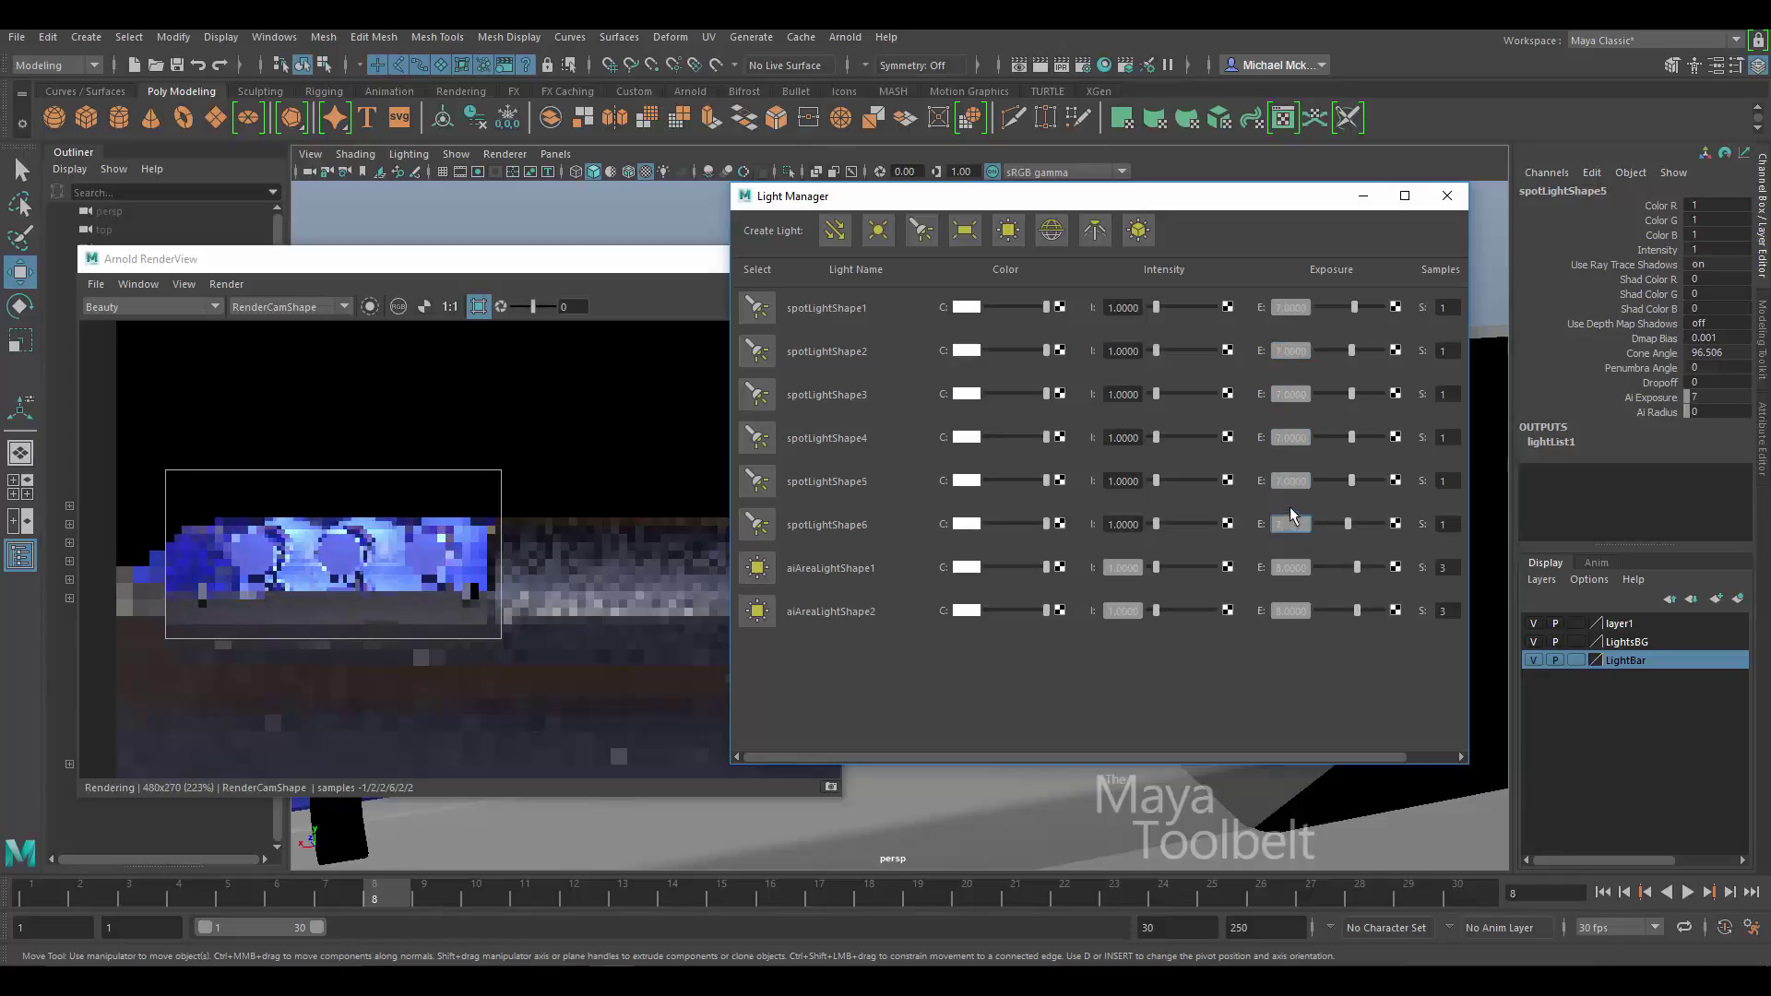
{"action": "key", "text": "Return"}
{"action": "double_click", "coordinate": [1300, 475]}
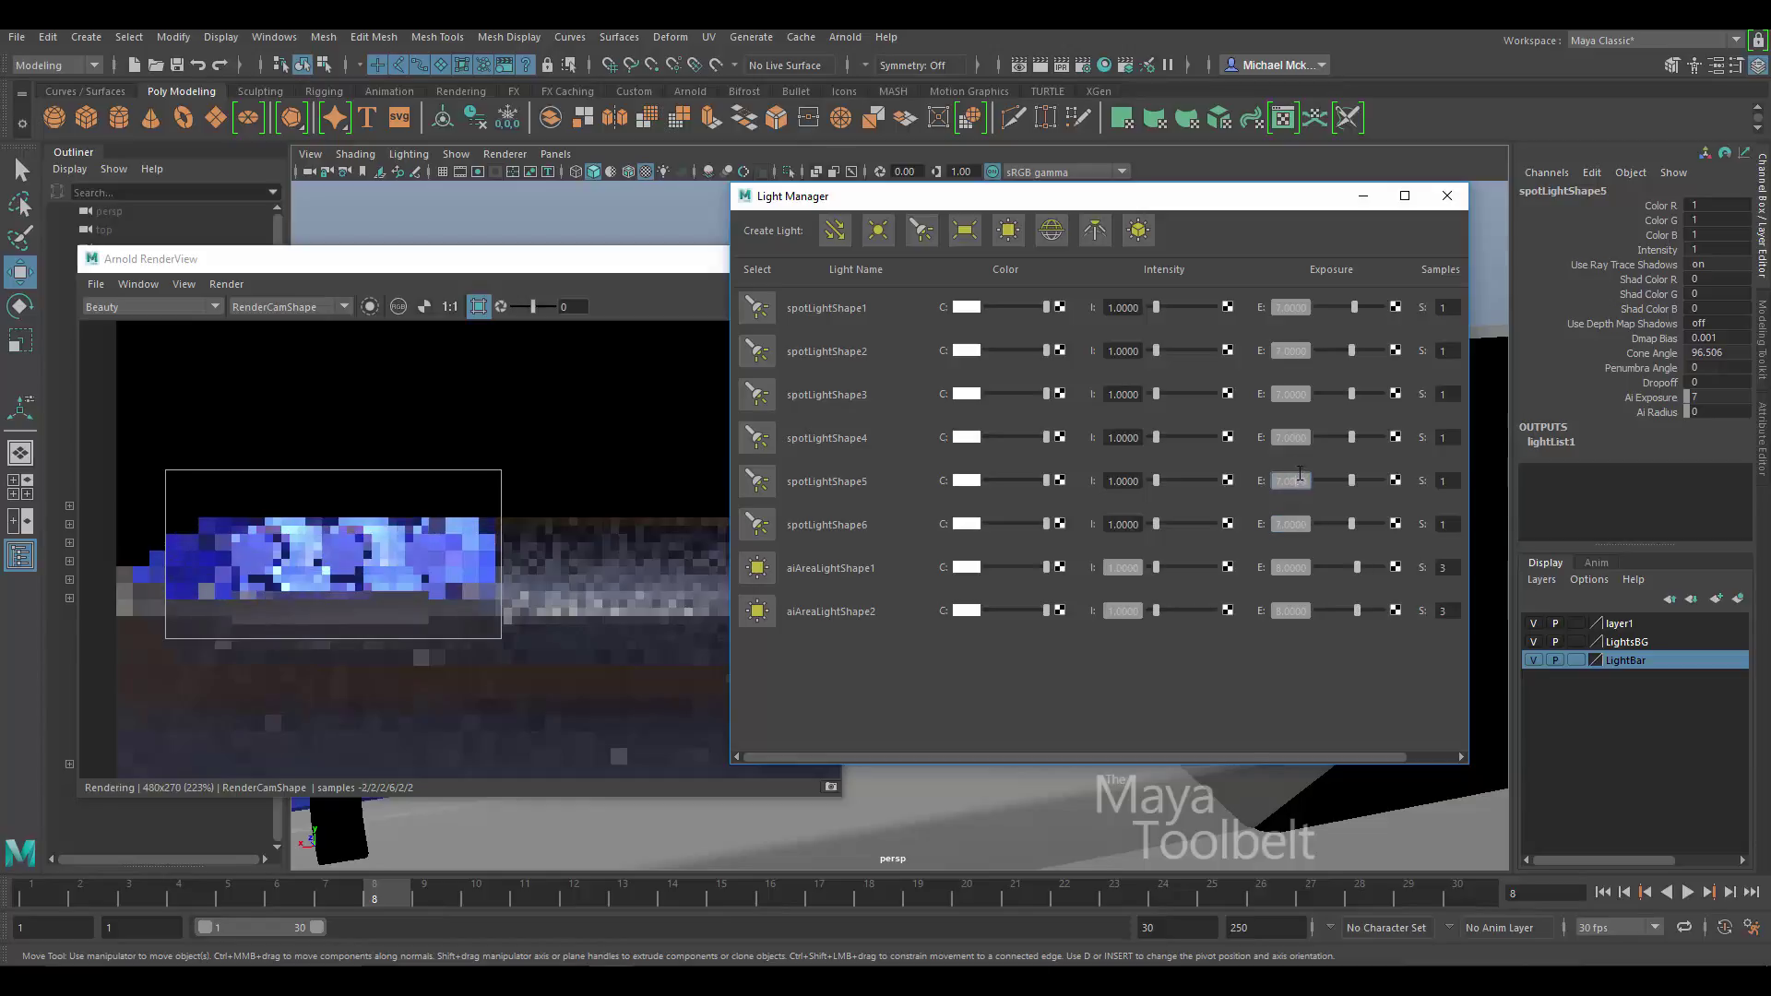
- Set the exposure of spotLightShape1 through spotLightShape6 to 8 in the Light Manager
{"action": "double_click", "coordinate": [1296, 307]}
{"action": "type", "text": "8"}
{"action": "key", "text": "Return"}
{"action": "double_click", "coordinate": [1296, 352]}
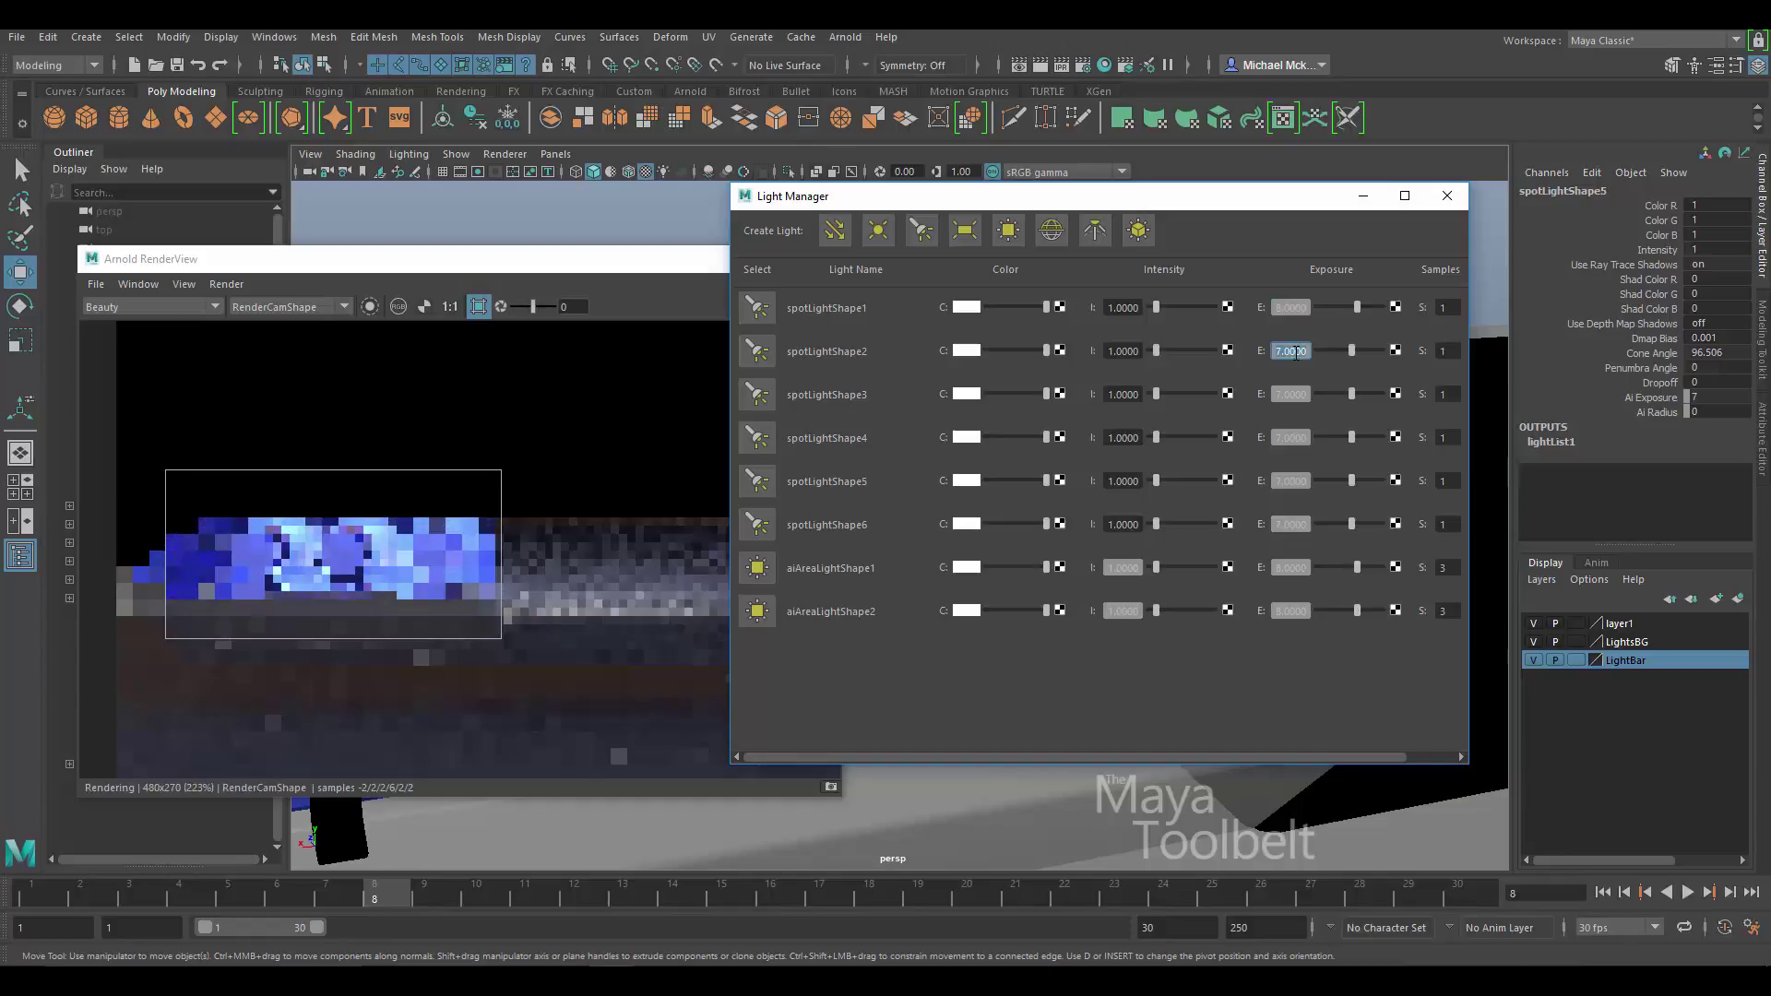
{"action": "type", "text": "8"}
{"action": "key", "text": "Return"}
{"action": "double_click", "coordinate": [1291, 394]}
{"action": "type", "text": "8"}
{"action": "key", "text": "Return"}
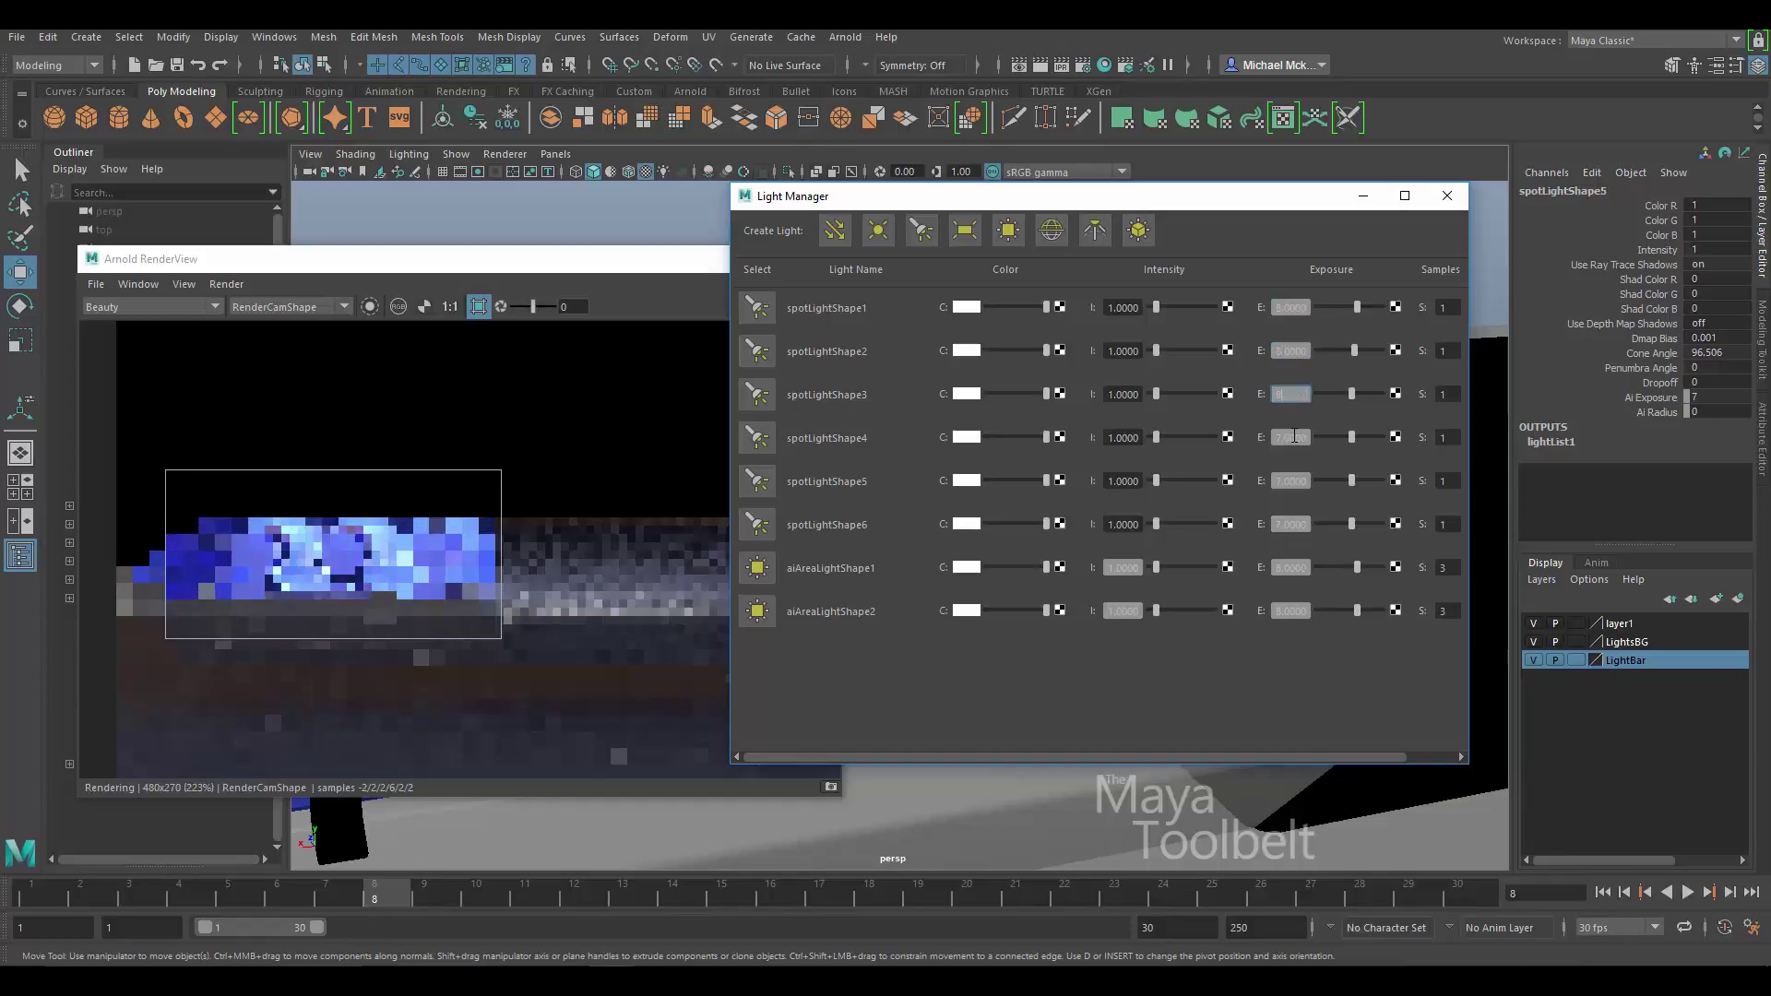
{"action": "double_click", "coordinate": [1292, 437]}
{"action": "type", "text": "8"}
{"action": "key", "text": "Return"}
{"action": "double_click", "coordinate": [1292, 481]}
{"action": "type", "text": "8"}
{"action": "key", "text": "Return"}
{"action": "double_click", "coordinate": [1292, 524]}
{"action": "type", "text": "8"}
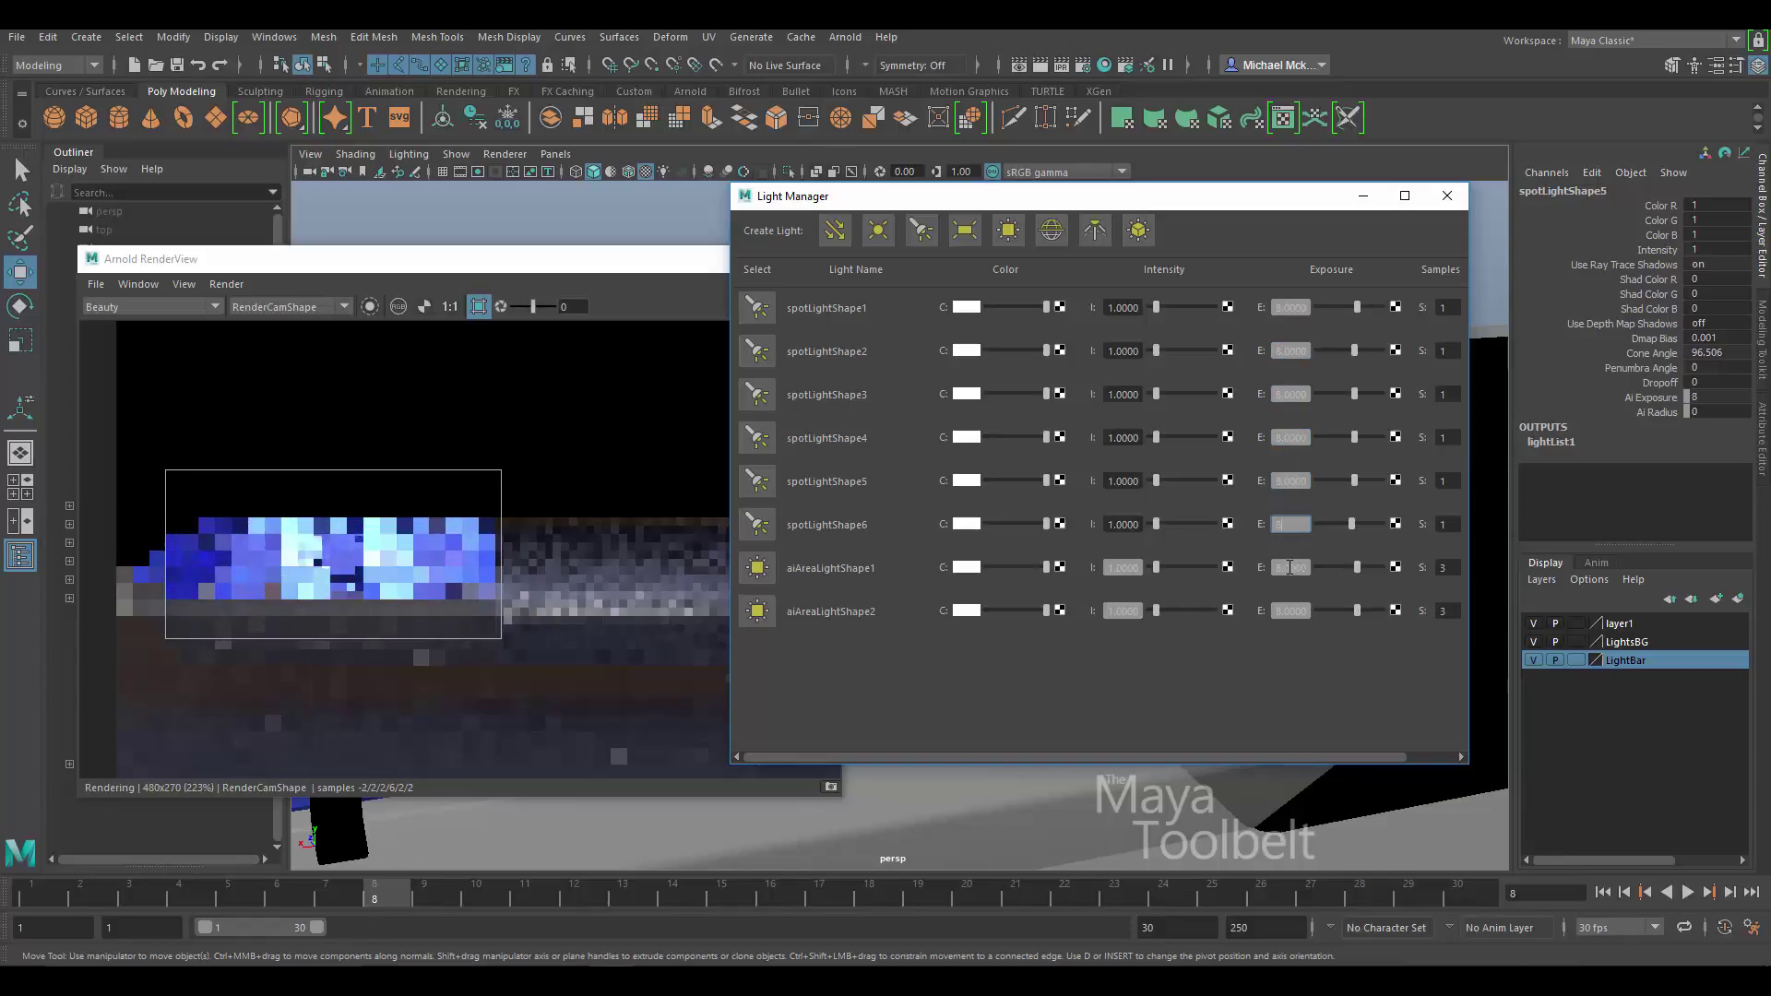
{"action": "key", "text": "Return"}
{"action": "double_click", "coordinate": [1291, 567]}
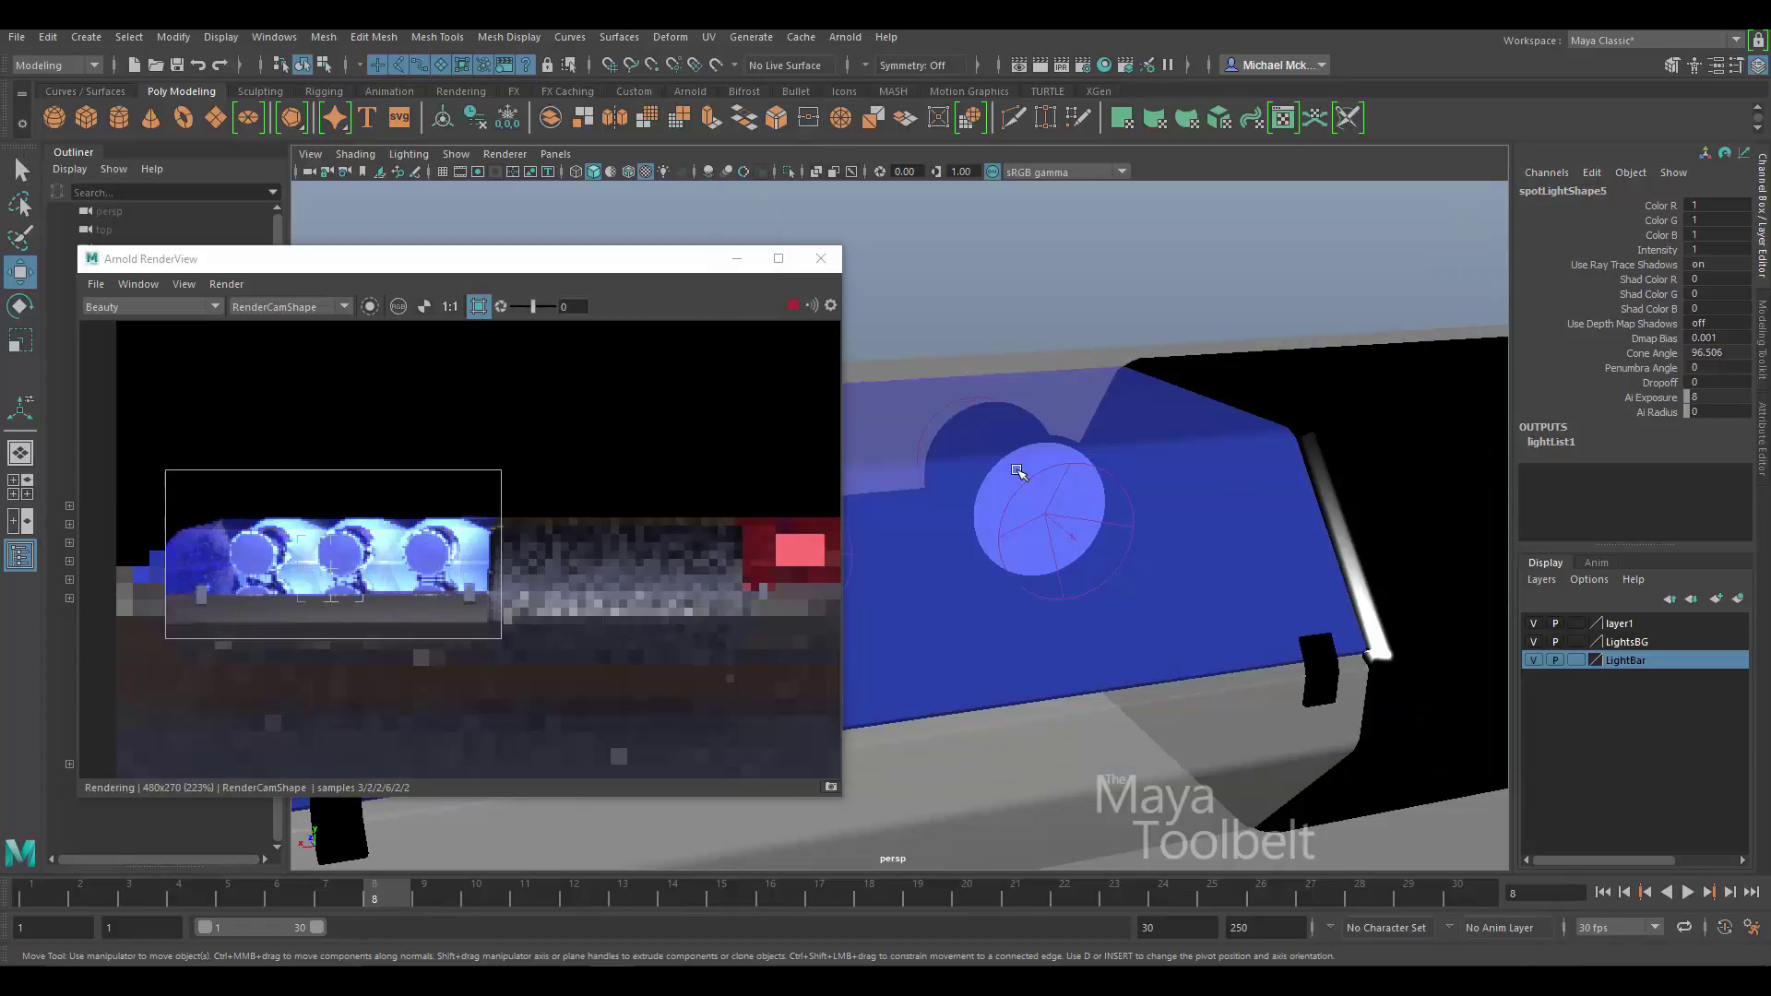
- List non-DAG objects in the Outliner and open the BlueLight material's attributes beside the render view
{"action": "left_click", "coordinate": [1019, 469]}
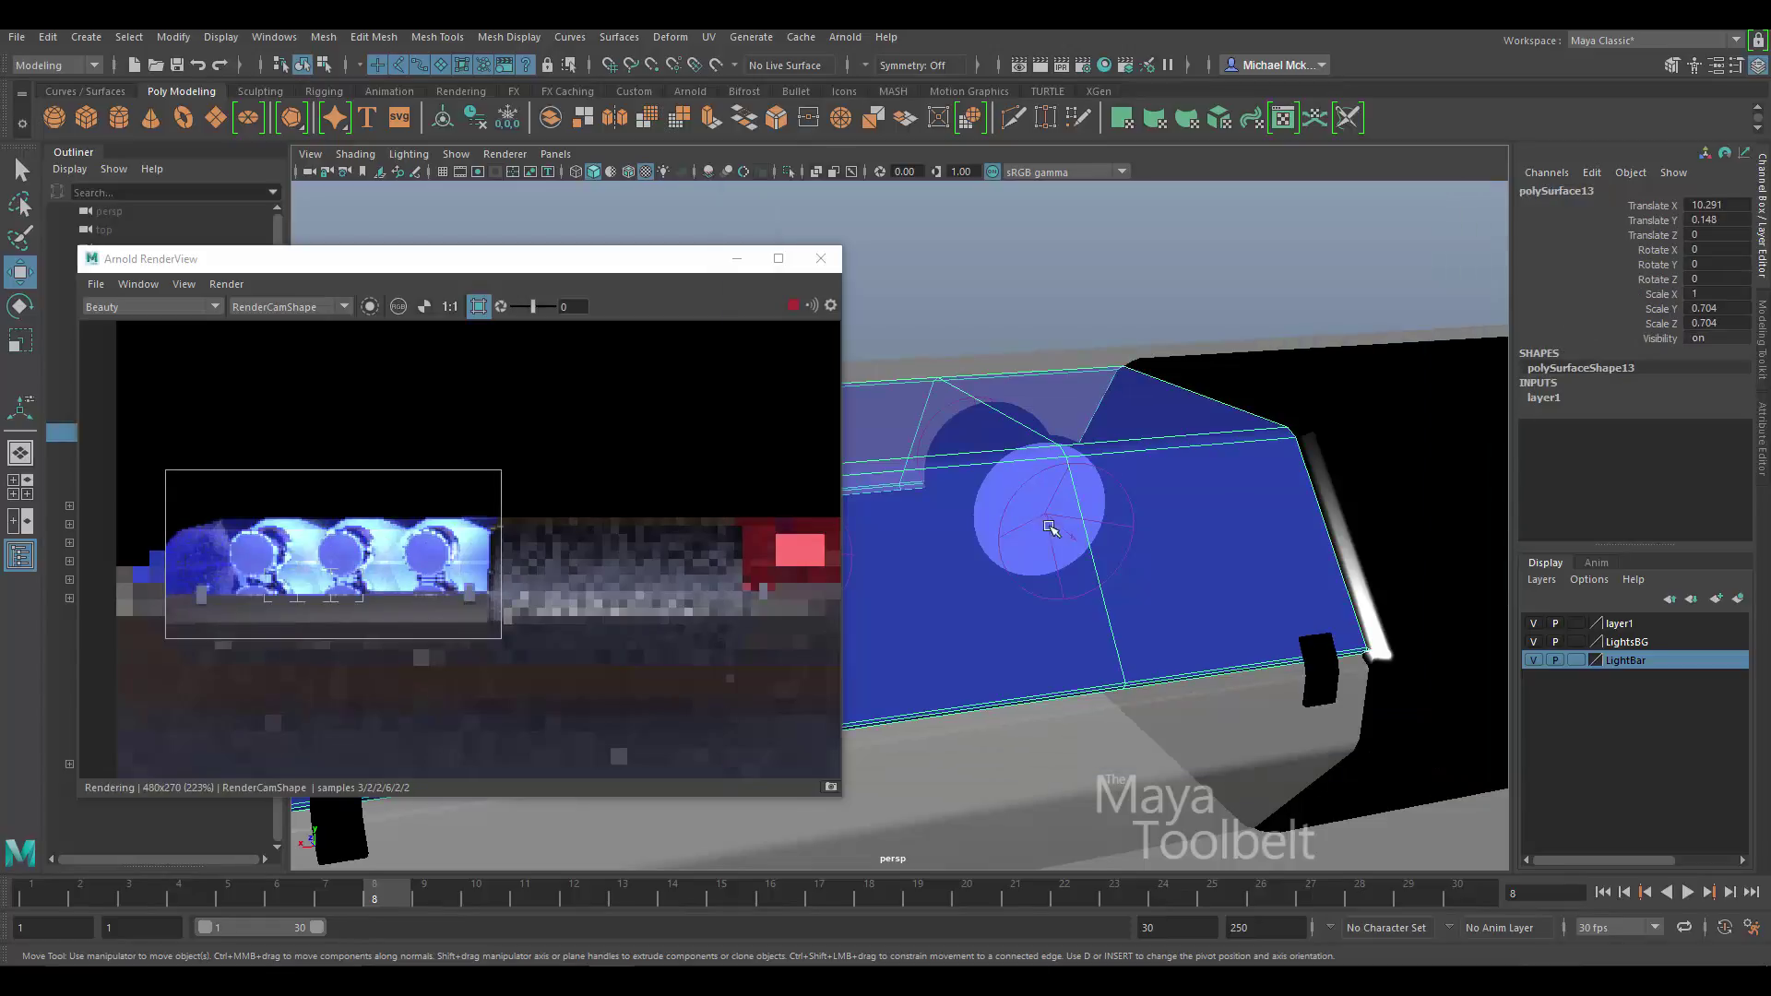
{"action": "left_click", "coordinate": [436, 548]}
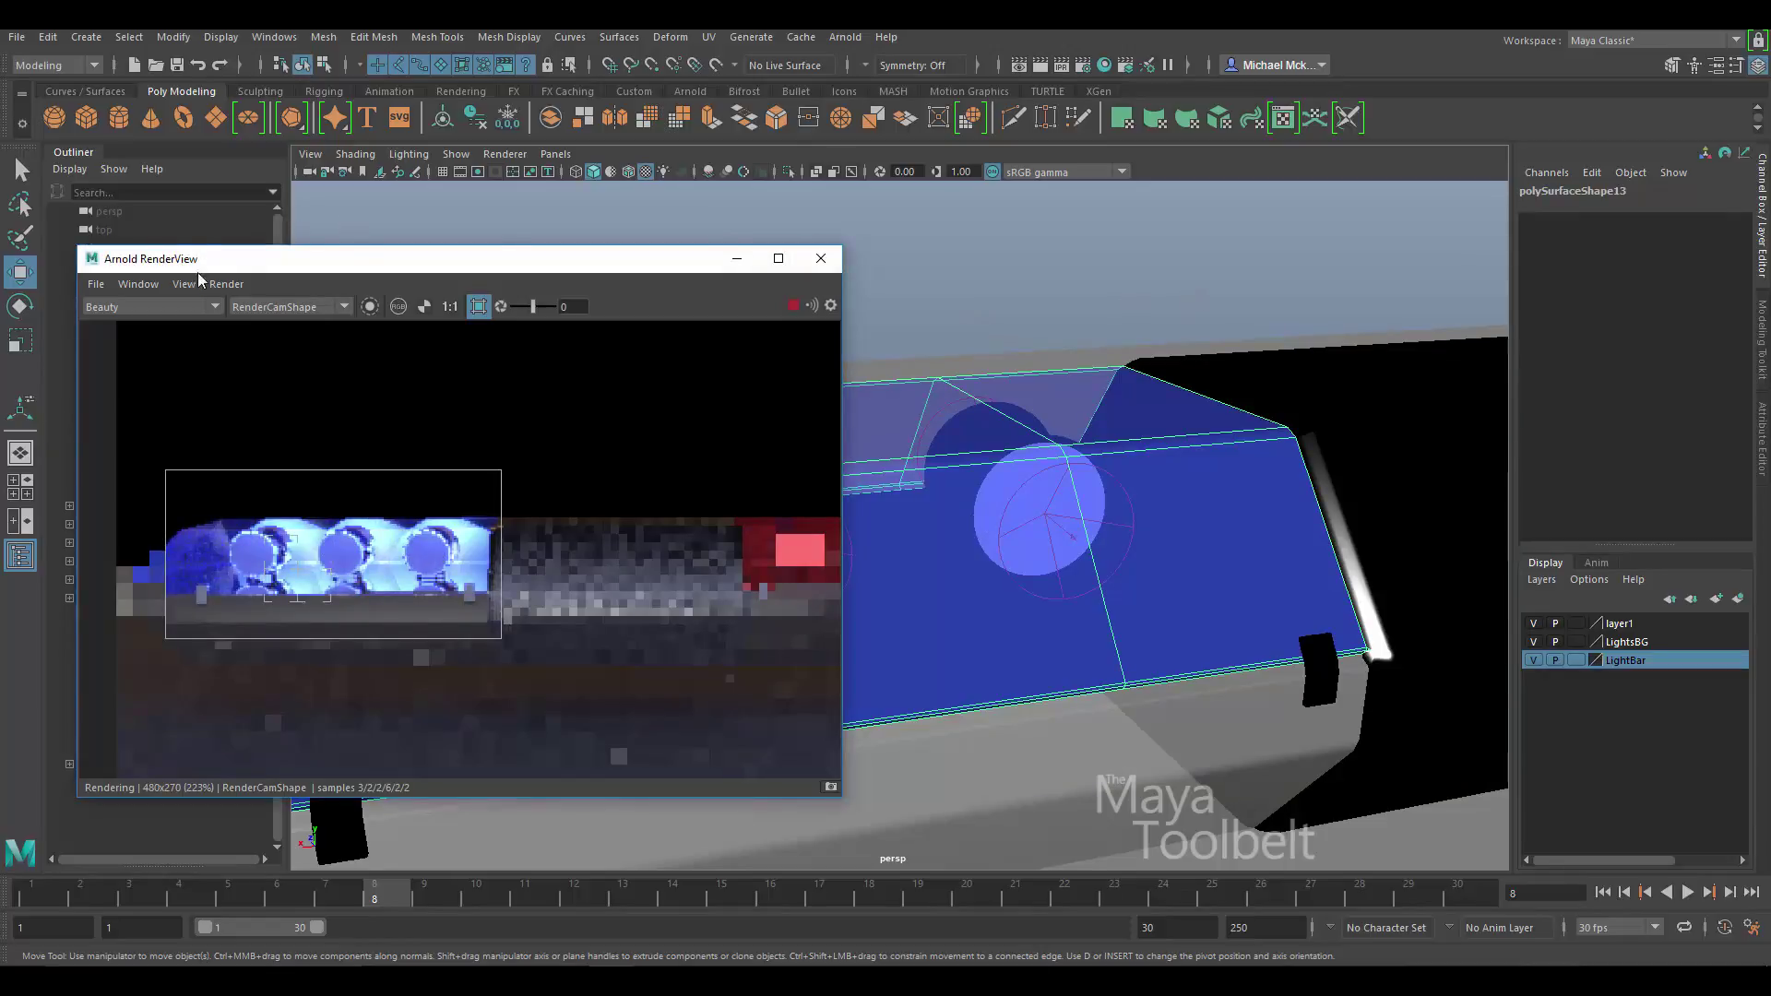
{"action": "left_click_drag", "start_coordinate": [263, 268], "coordinate": [374, 203]}
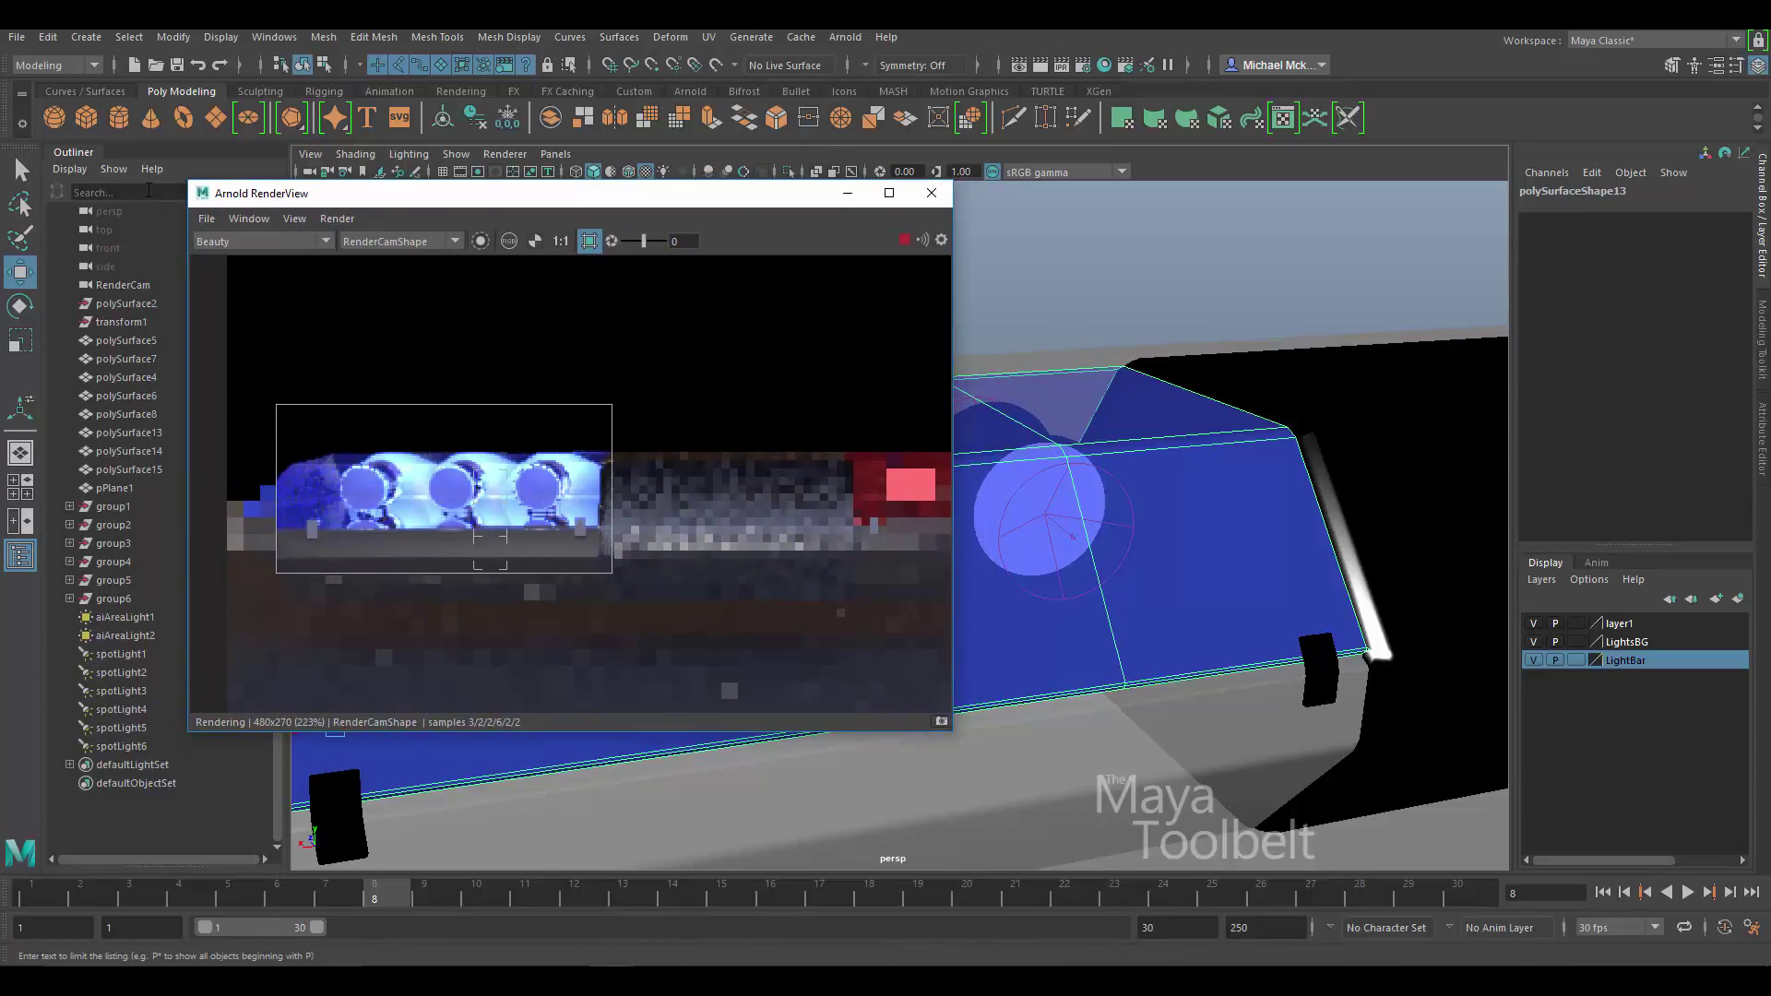
{"action": "left_click", "coordinate": [113, 169]}
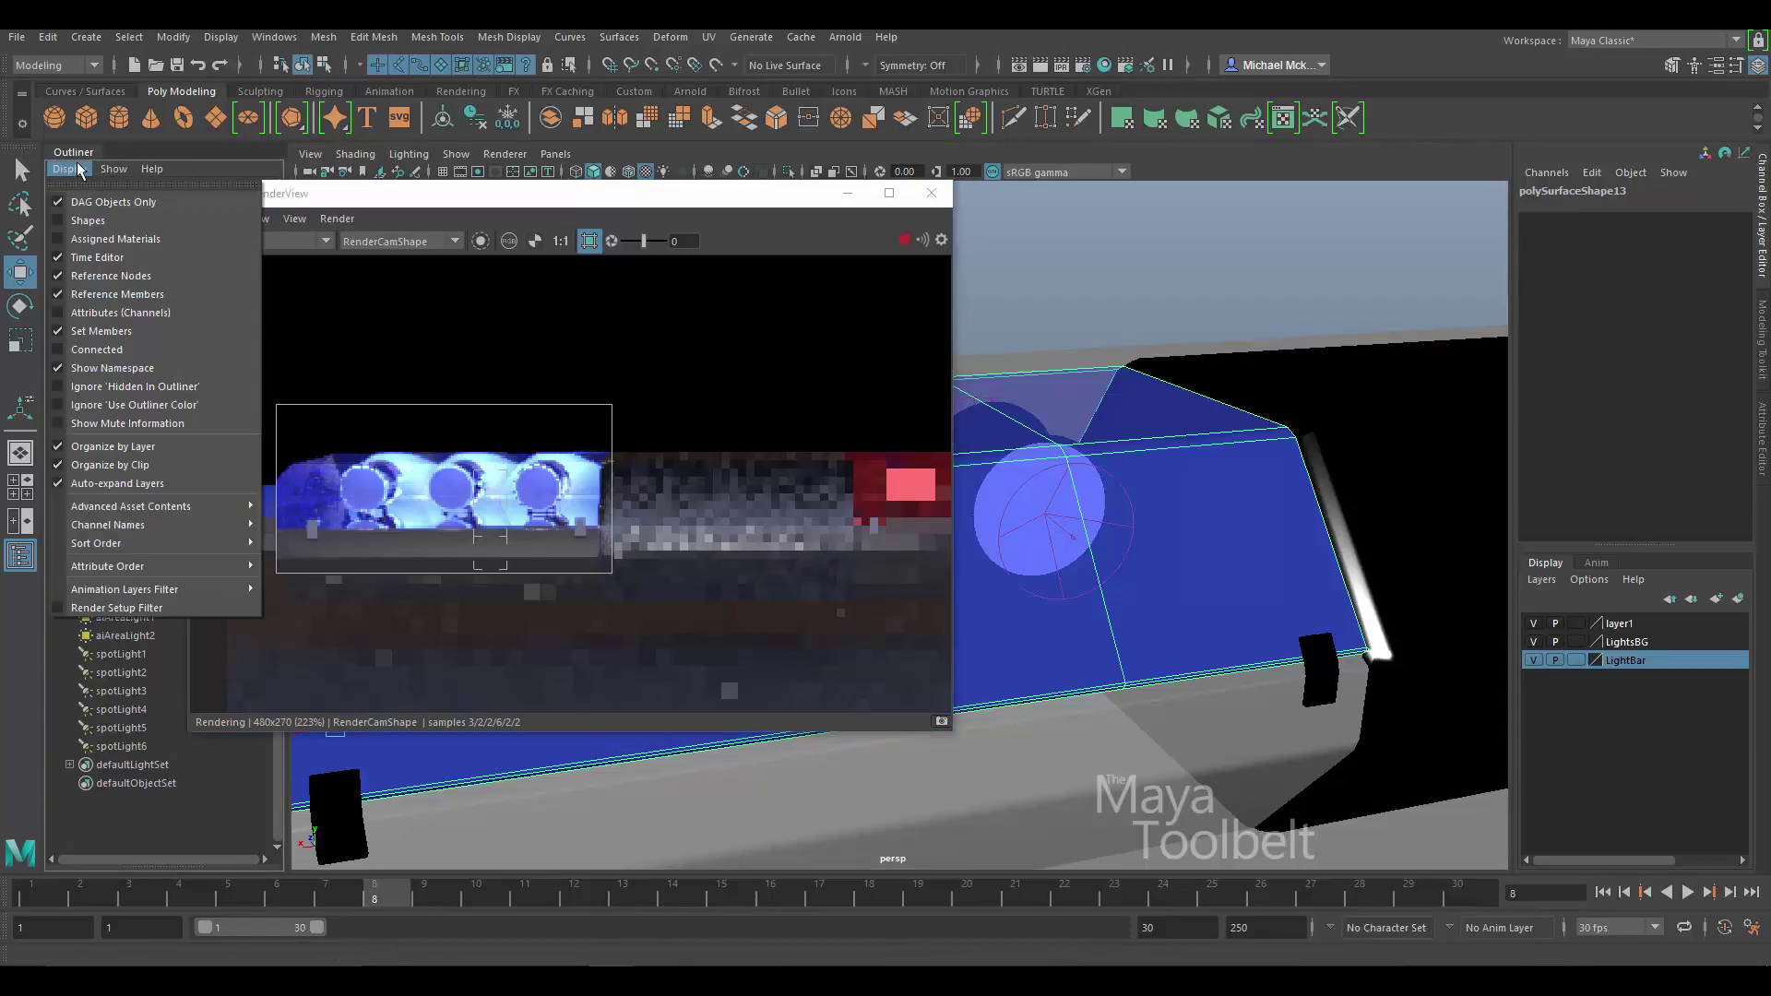
{"action": "left_click", "coordinate": [92, 203]}
{"action": "scroll", "coordinate": [138, 724], "scroll_direction": "down", "scroll_amount": 8}
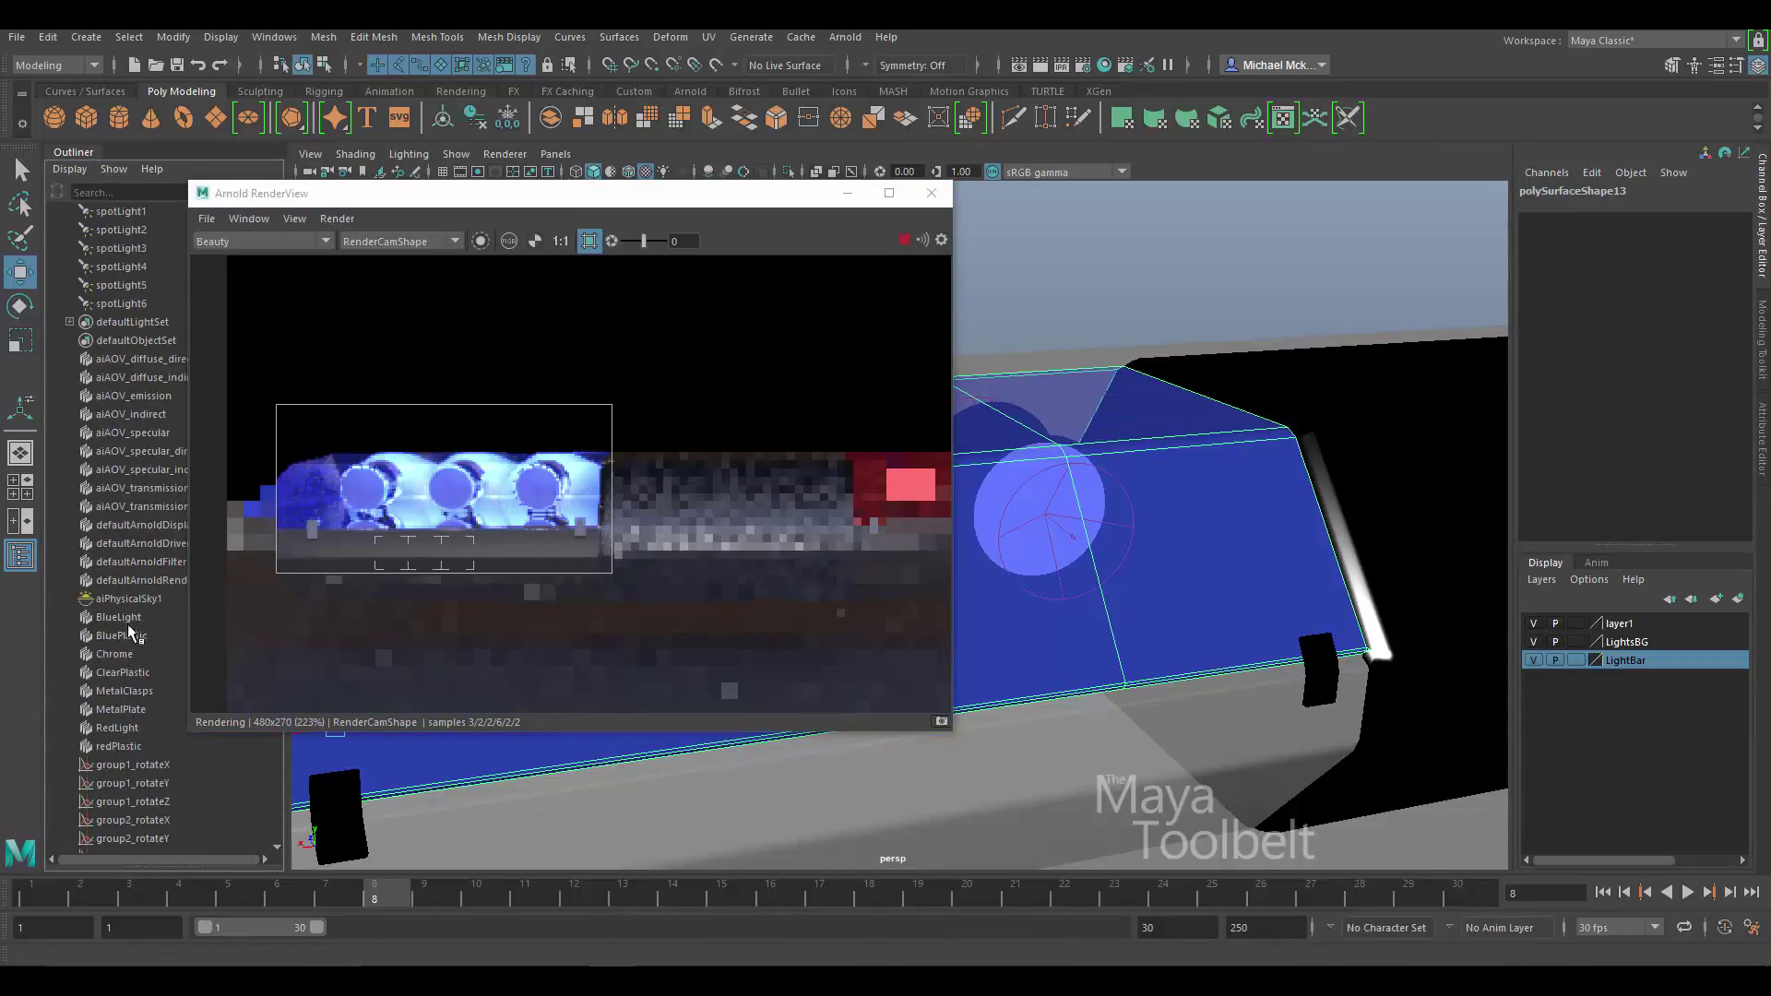
{"action": "left_click", "coordinate": [129, 618]}
{"action": "left_click", "coordinate": [1762, 431]}
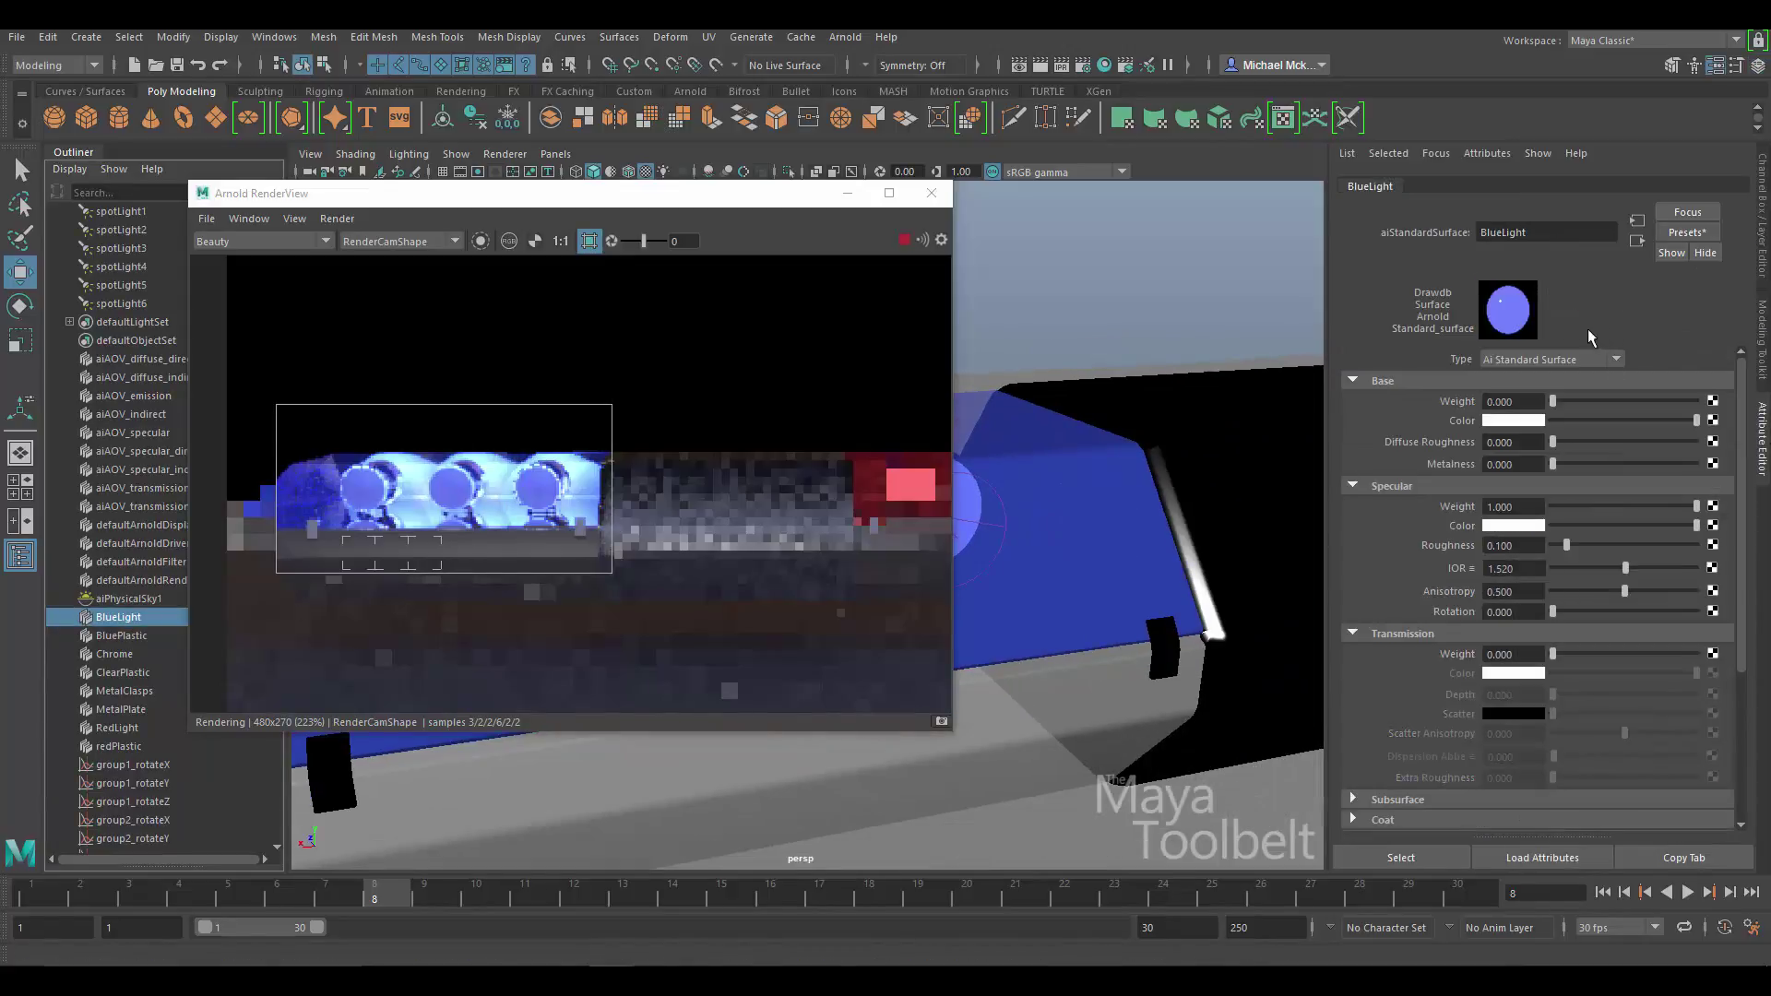
- Adjust the BlueLight material's emission color to a stronger blue and set its base weight to 1
{"action": "left_click_drag", "start_coordinate": [1743, 522], "coordinate": [1743, 666]}
{"action": "left_click", "coordinate": [1518, 664]}
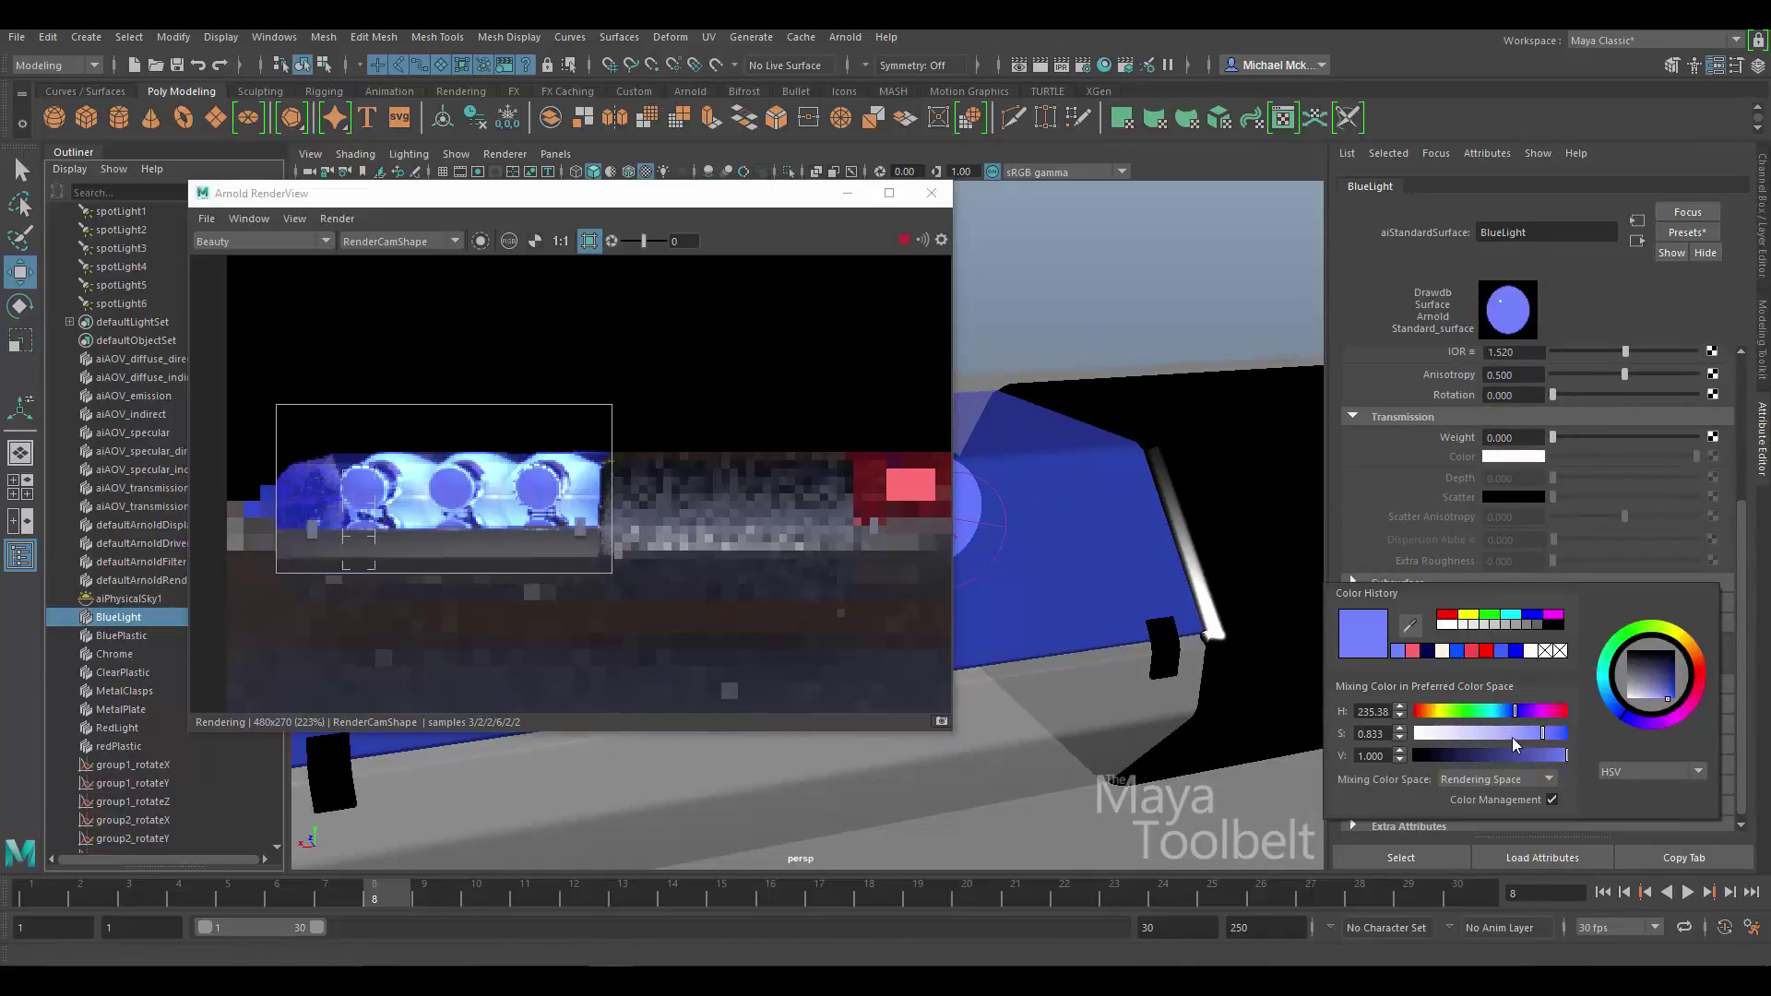
{"action": "left_click_drag", "start_coordinate": [1509, 742], "coordinate": [1498, 733]}
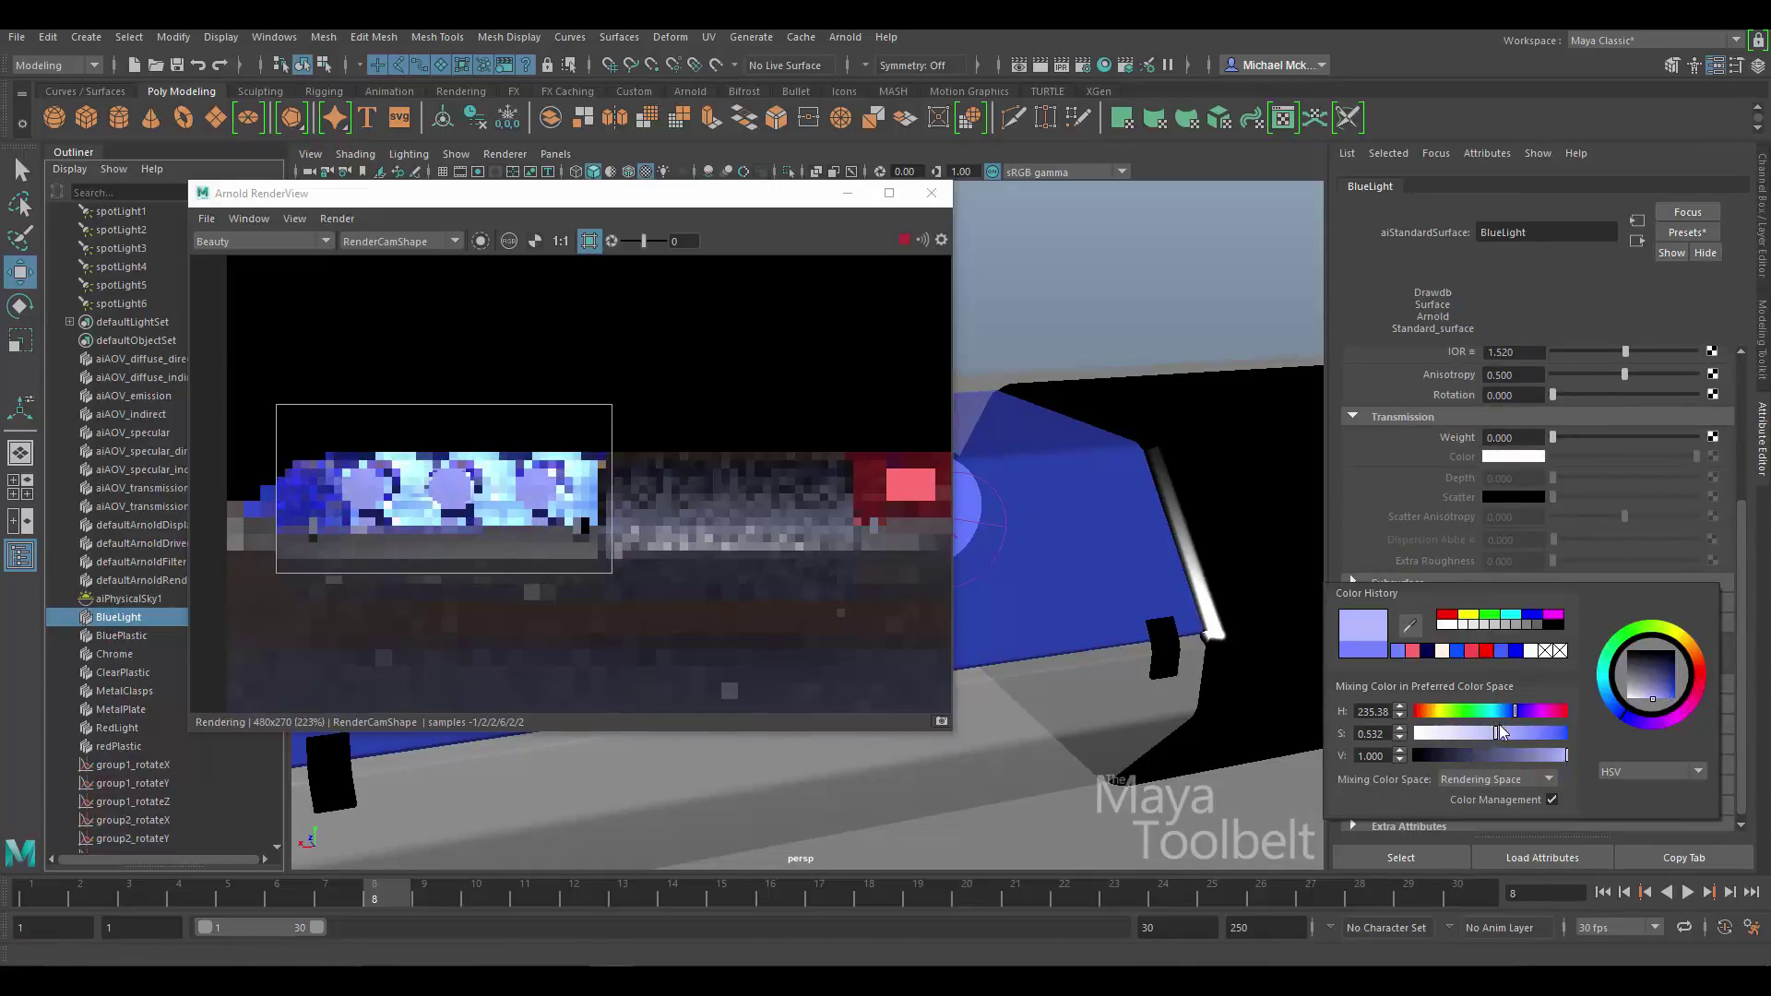
{"action": "scroll", "coordinate": [1628, 400], "scroll_direction": "up", "scroll_amount": 3}
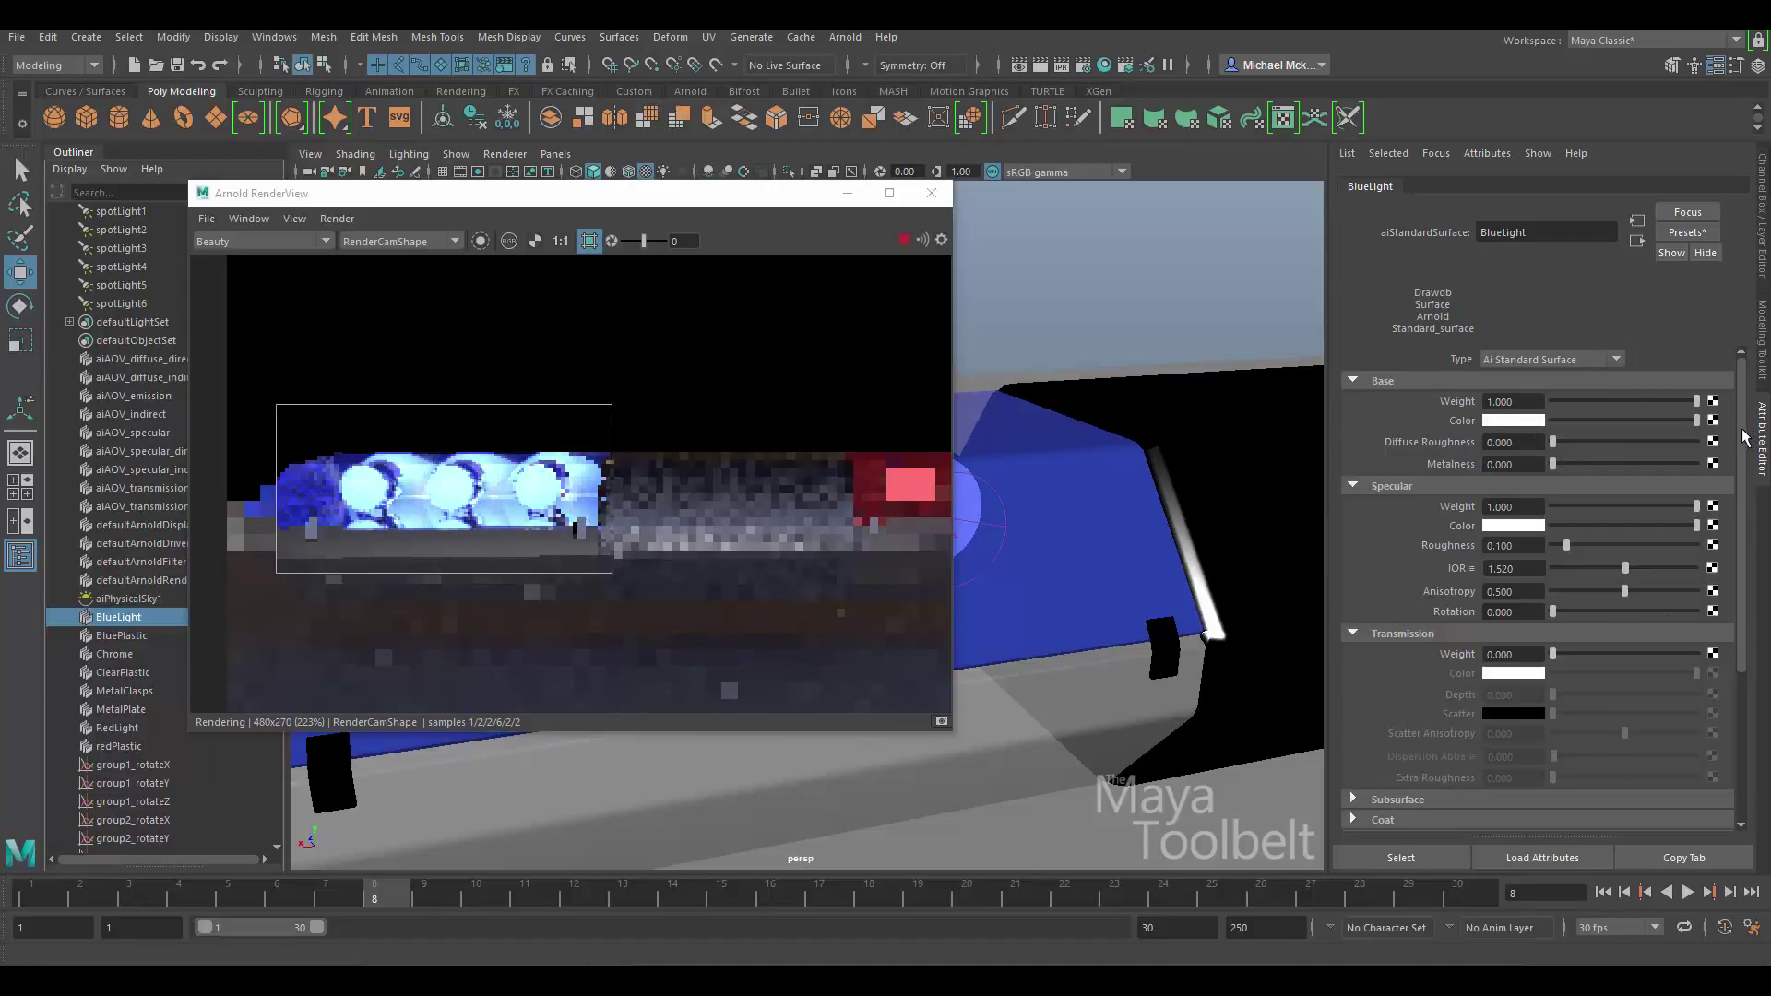
{"action": "left_click_drag", "start_coordinate": [1744, 435], "coordinate": [1736, 577]}
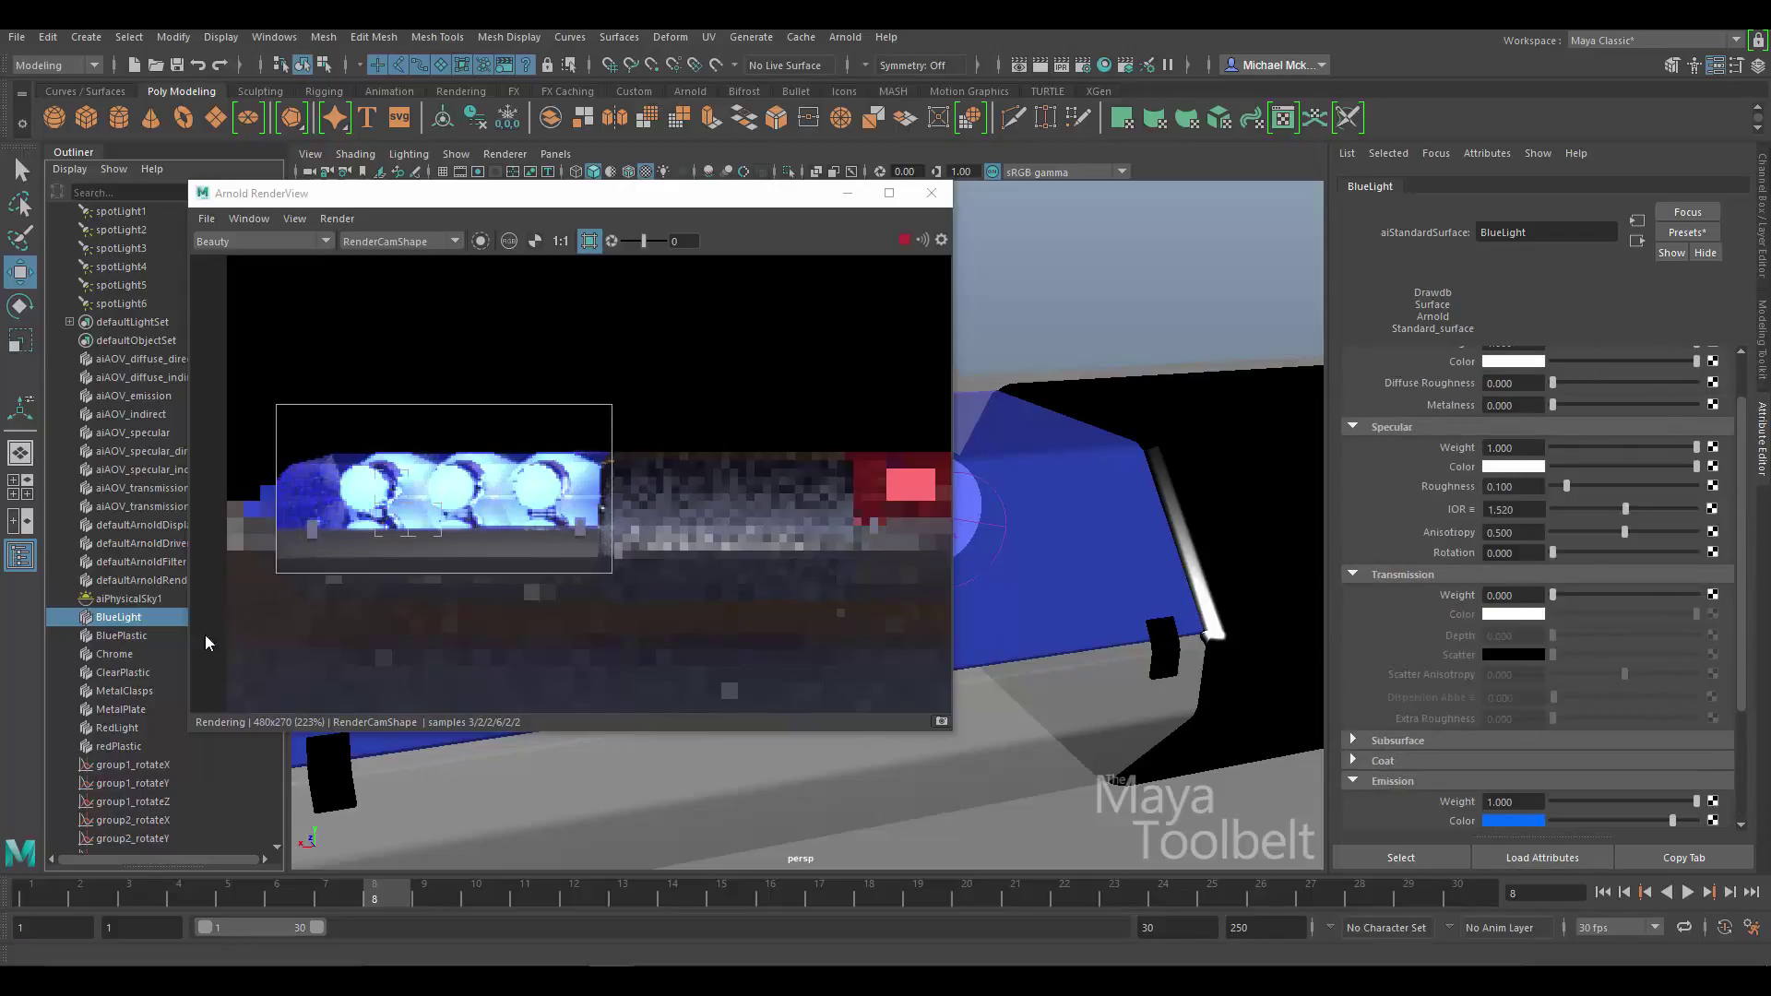
- Set the RedLight material's base weight to 1
{"action": "left_click", "coordinate": [117, 729]}
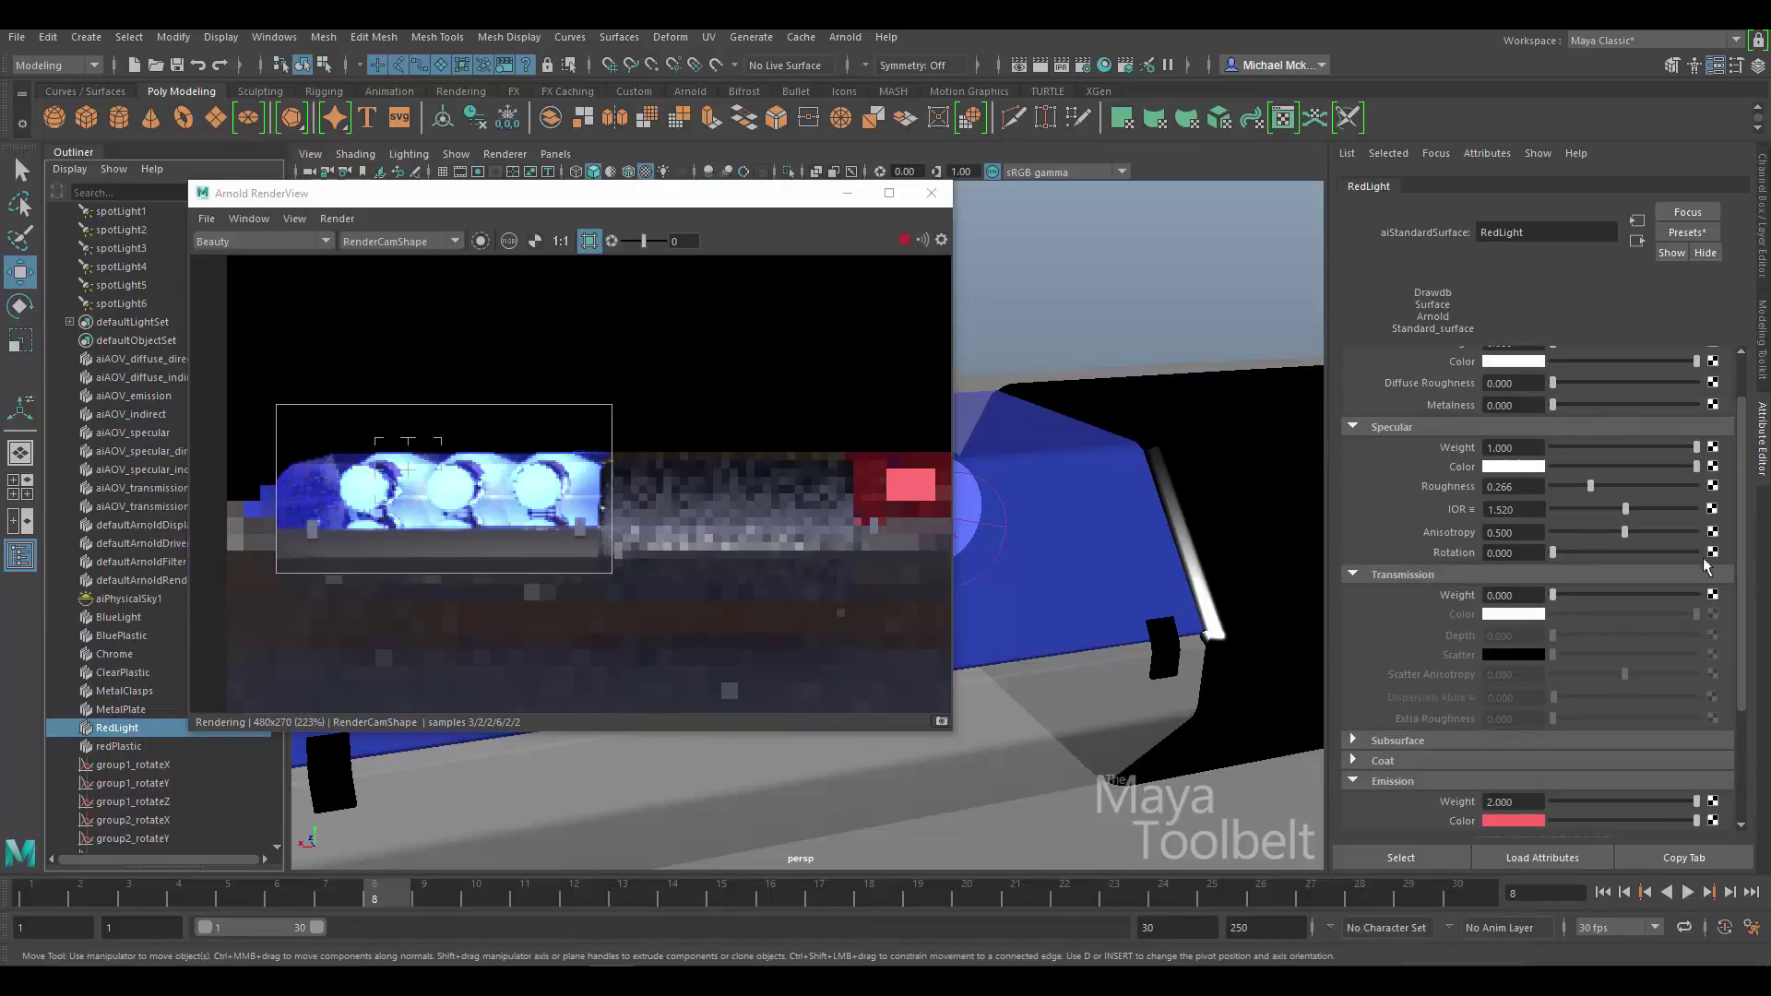
{"action": "left_click_drag", "start_coordinate": [1743, 499], "coordinate": [1745, 418]}
{"action": "left_click_drag", "start_coordinate": [1553, 401], "coordinate": [1567, 401]}
{"action": "left_click_drag", "start_coordinate": [1769, 404], "coordinate": [1709, 406]}
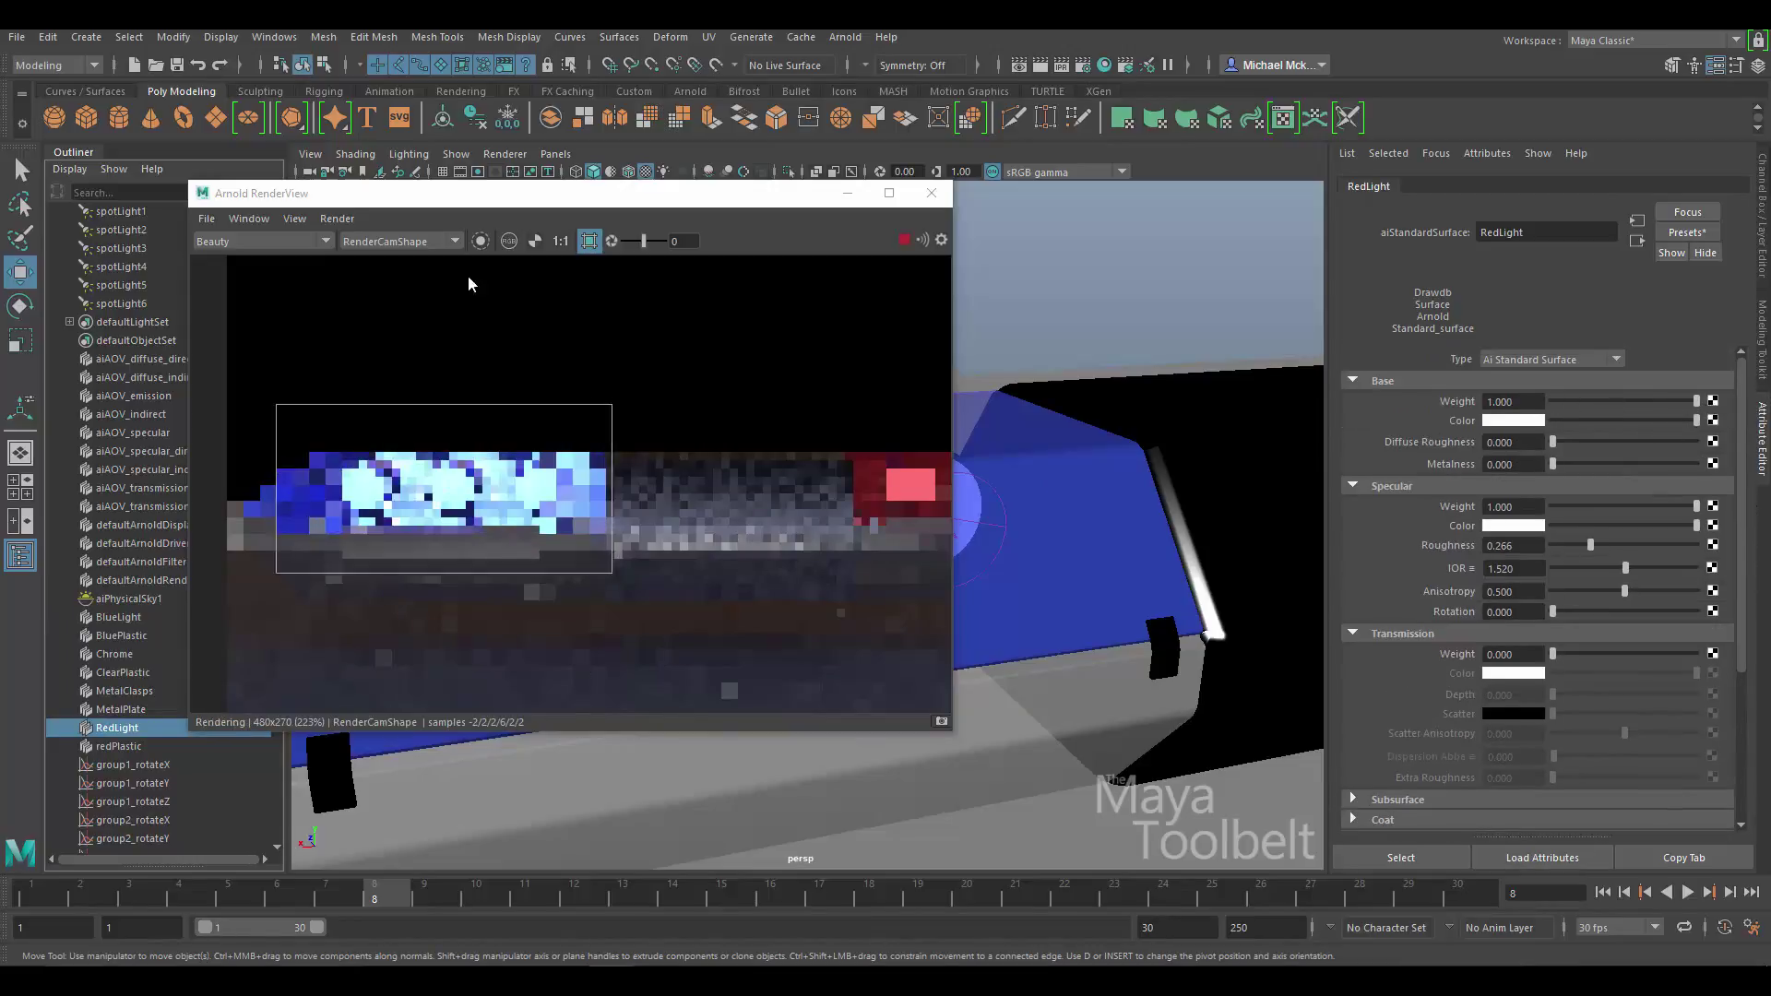
- Turn off the crop region to check the full light bar render, and close the render view
{"action": "left_click", "coordinate": [588, 242]}
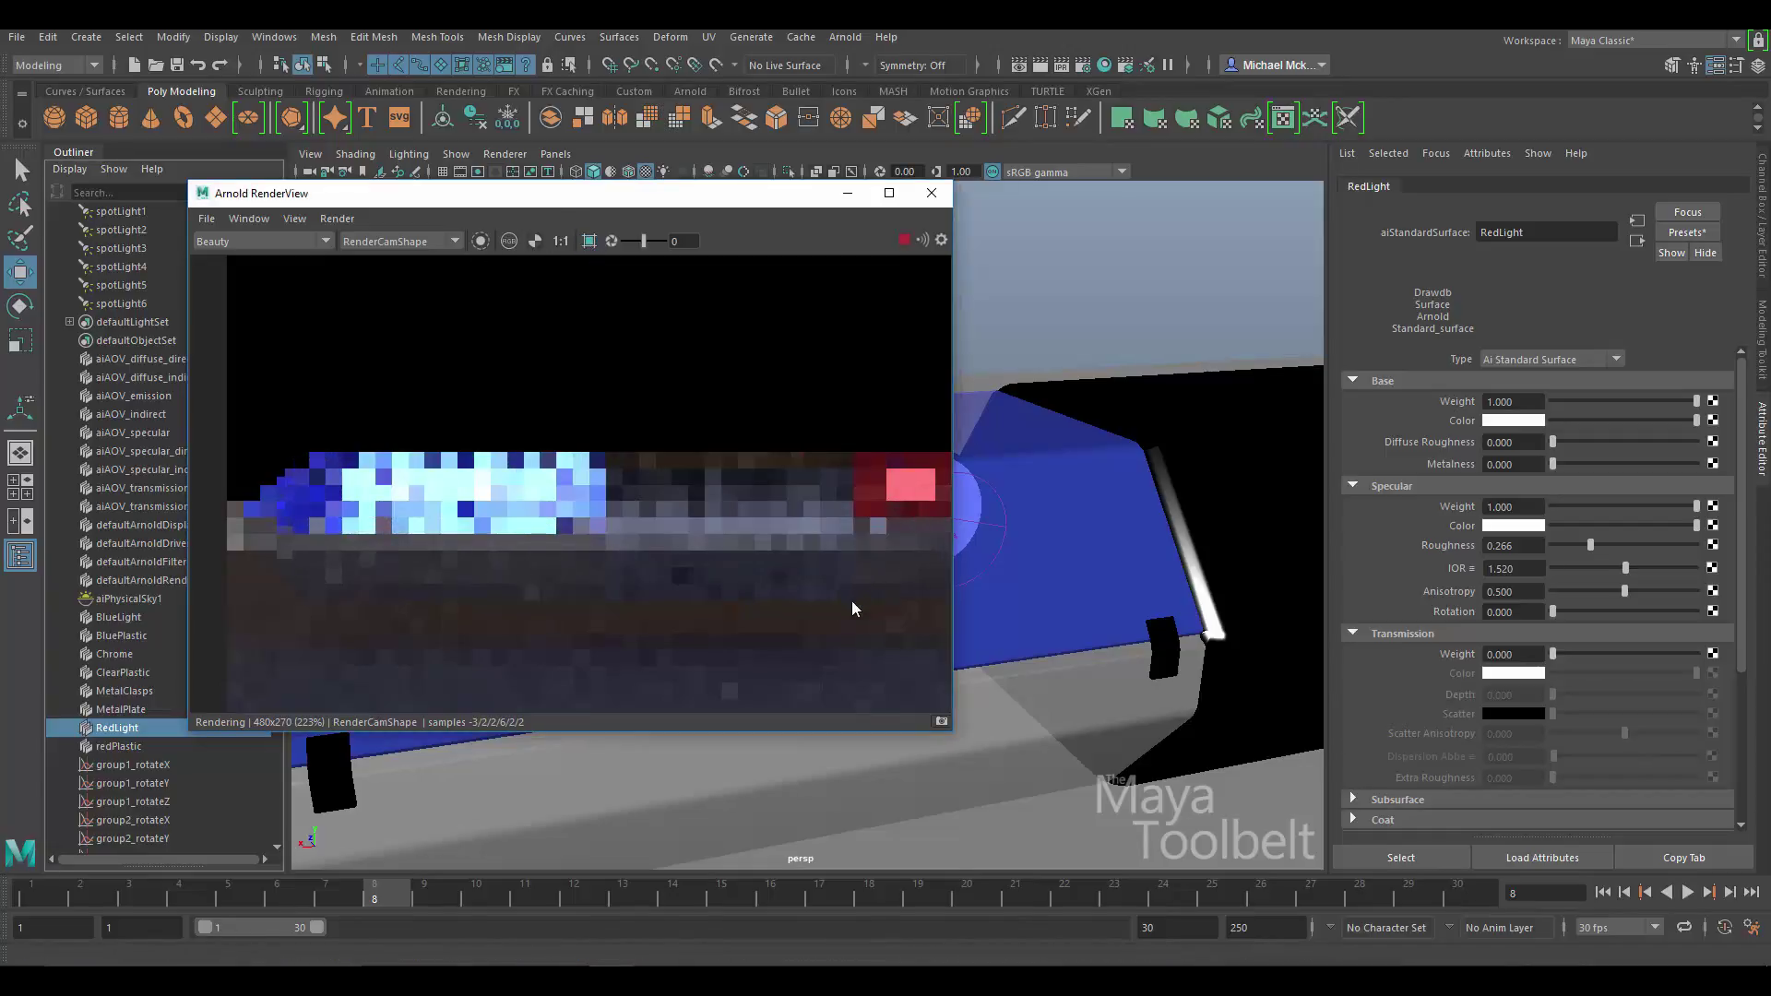
{"action": "mouse_move", "coordinate": [750, 606]}
{"action": "middle_mouse_down"}
{"action": "mouse_move", "coordinate": [535, 619]}
{"action": "mouse_move", "coordinate": [638, 584]}
{"action": "mouse_move", "coordinate": [742, 578]}
{"action": "middle_mouse_up"}
{"action": "scroll", "coordinate": [625, 572], "scroll_direction": "down", "scroll_amount": 1}
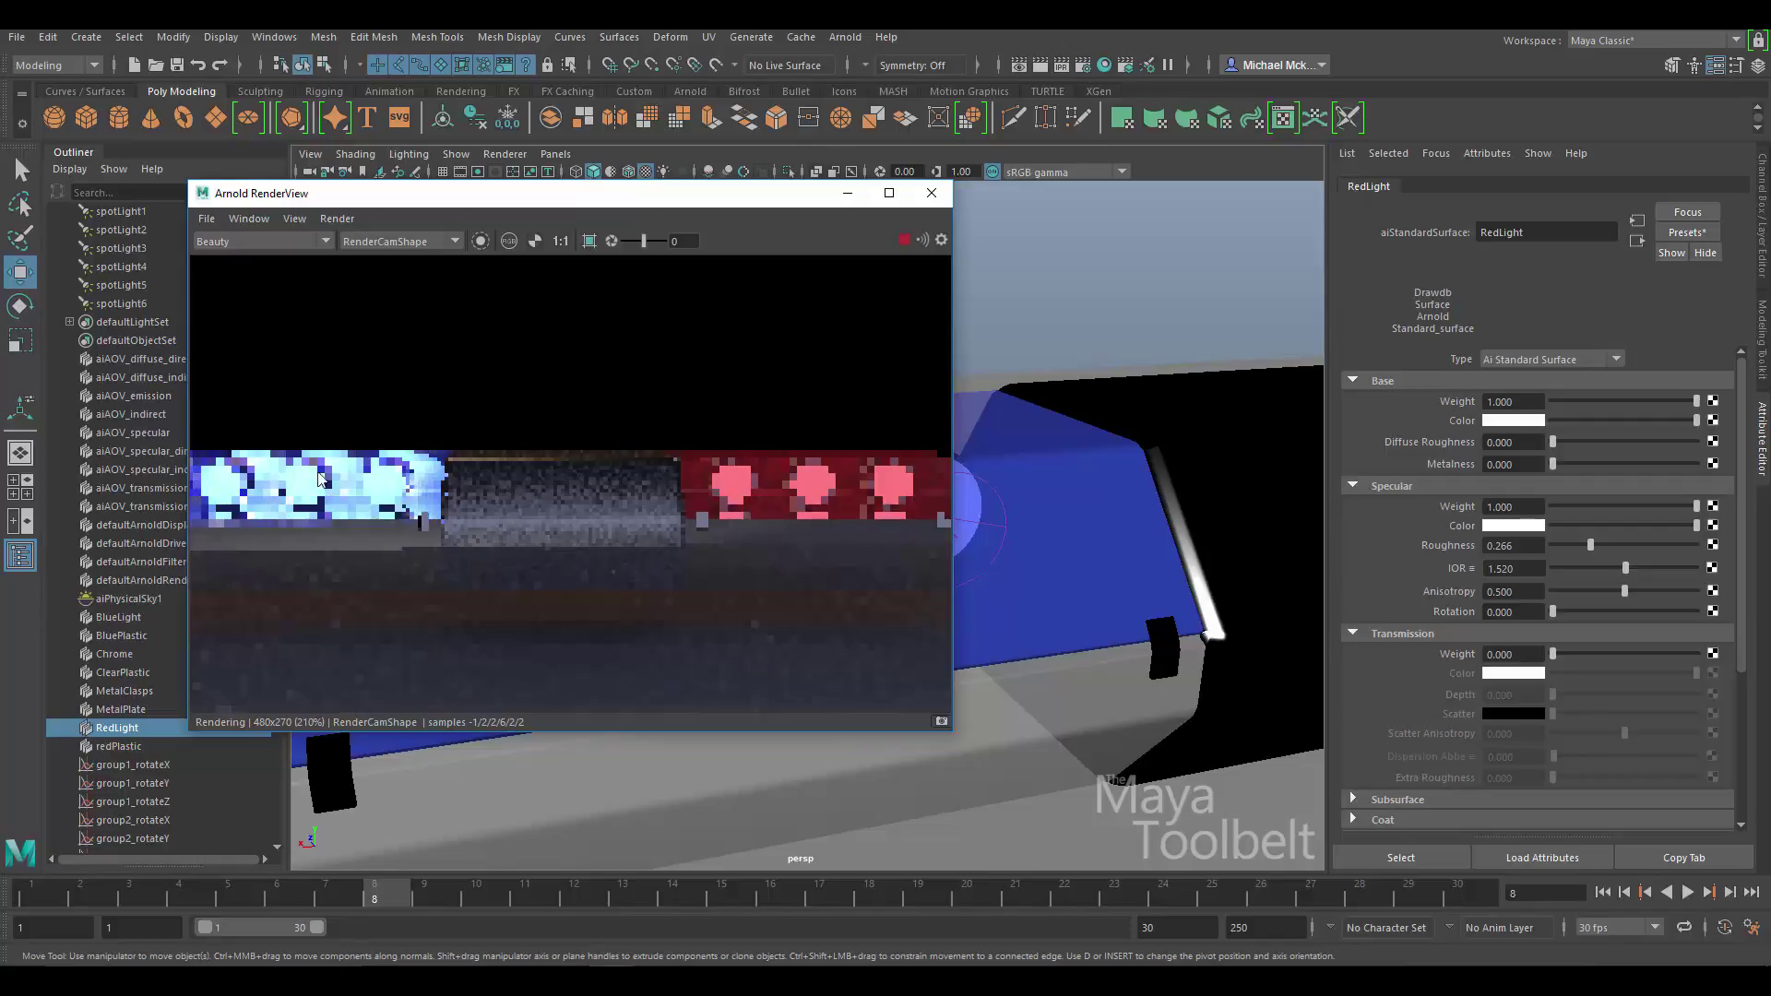
{"action": "left_click", "coordinate": [937, 197]}
- Restrict the Outliner to DAG objects again and select spotLight1 through spotLight6
{"action": "left_click_drag", "start_coordinate": [1056, 424], "coordinate": [1027, 433], "text": "alt"}
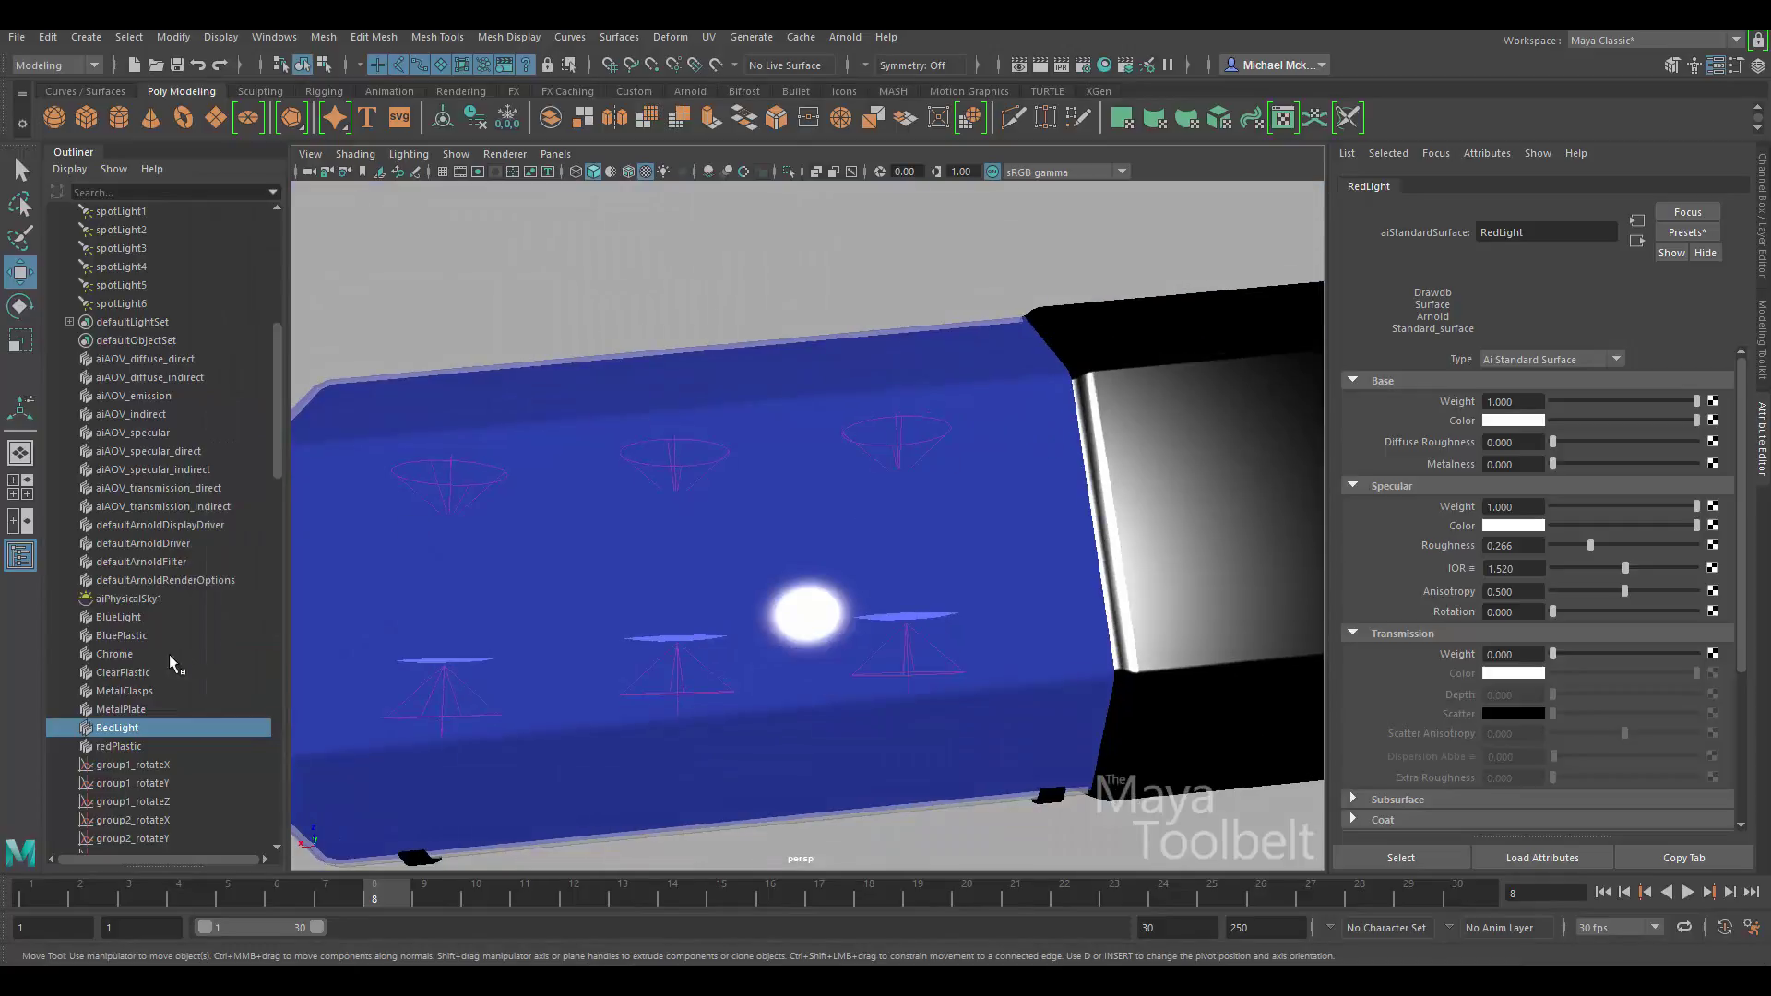
{"action": "left_click", "coordinate": [69, 169]}
{"action": "left_click", "coordinate": [125, 302]}
{"action": "left_click", "coordinate": [121, 654]}
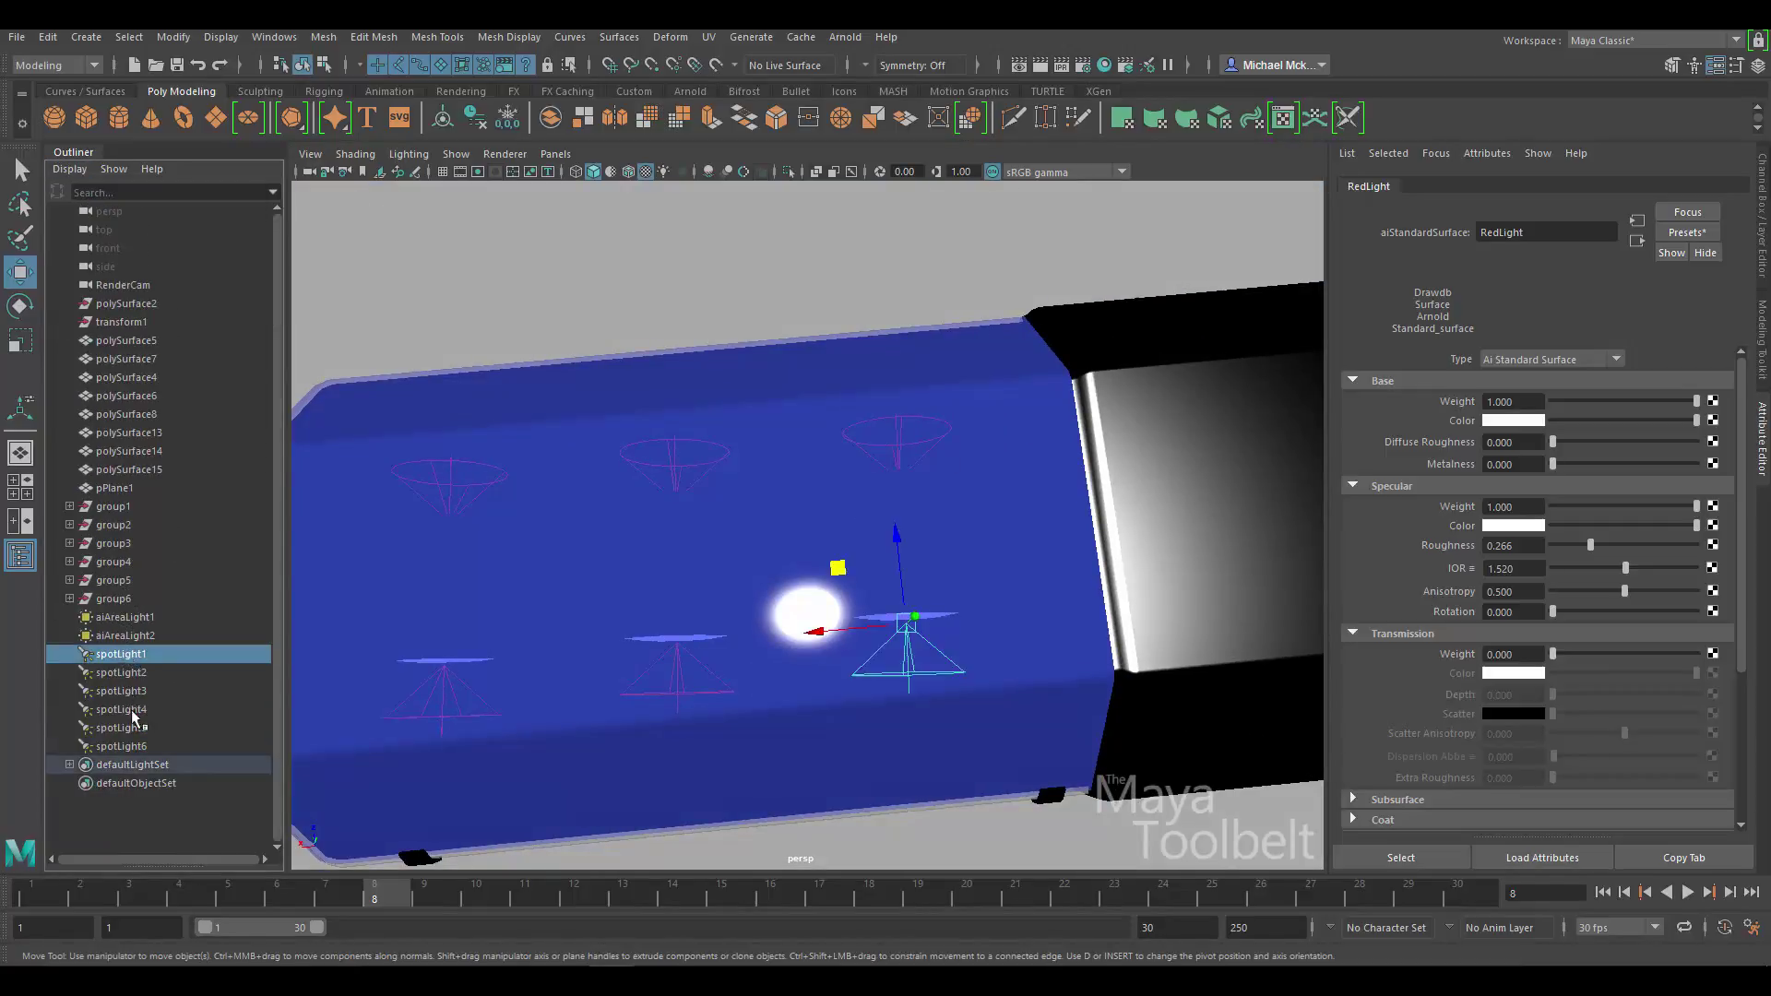
{"action": "left_click", "coordinate": [121, 746], "text": "shift"}
- Duplicate the six selected spotlights and move the copies across to the red section of the light bar
{"action": "left_click_drag", "start_coordinate": [1033, 571], "coordinate": [1091, 591], "text": "alt"}
{"action": "right_click_drag", "start_coordinate": [1092, 591], "coordinate": [823, 559], "text": "alt"}
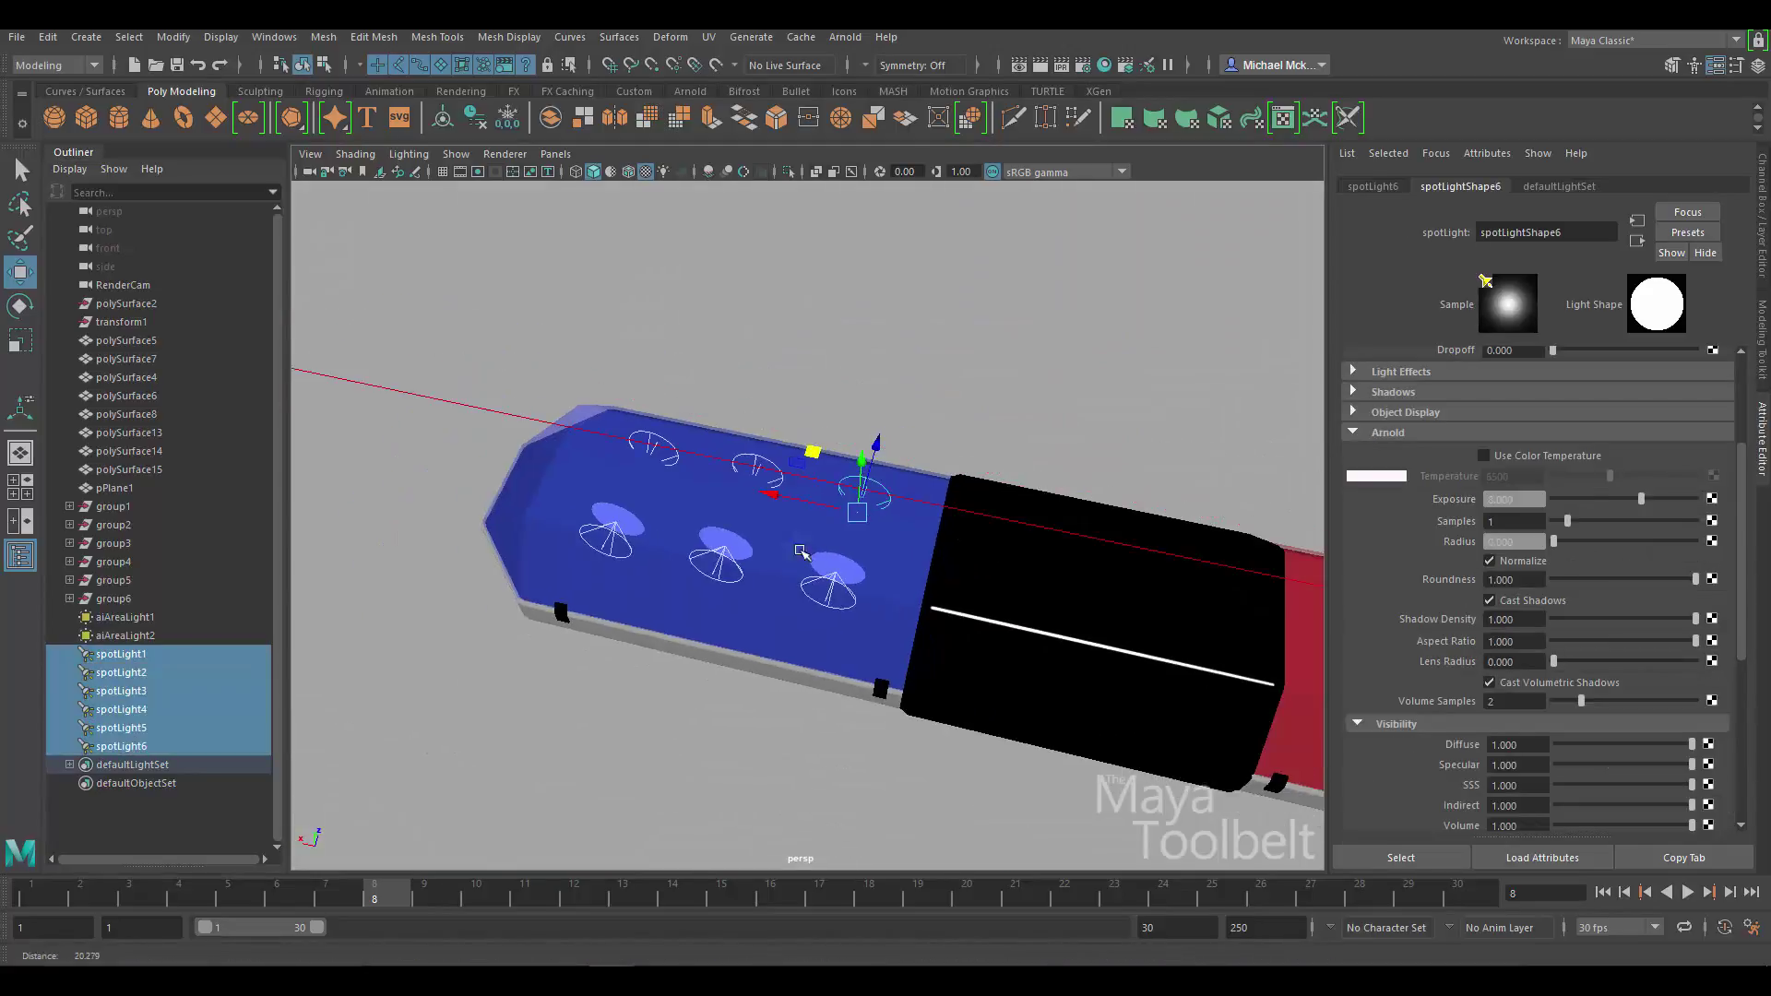
{"action": "middle_click_drag", "start_coordinate": [1071, 572], "coordinate": [905, 518], "text": "alt"}
{"action": "left_click_drag", "start_coordinate": [905, 518], "coordinate": [1050, 562], "text": "alt"}
{"action": "middle_click_drag", "start_coordinate": [1050, 562], "coordinate": [908, 556], "text": "alt"}
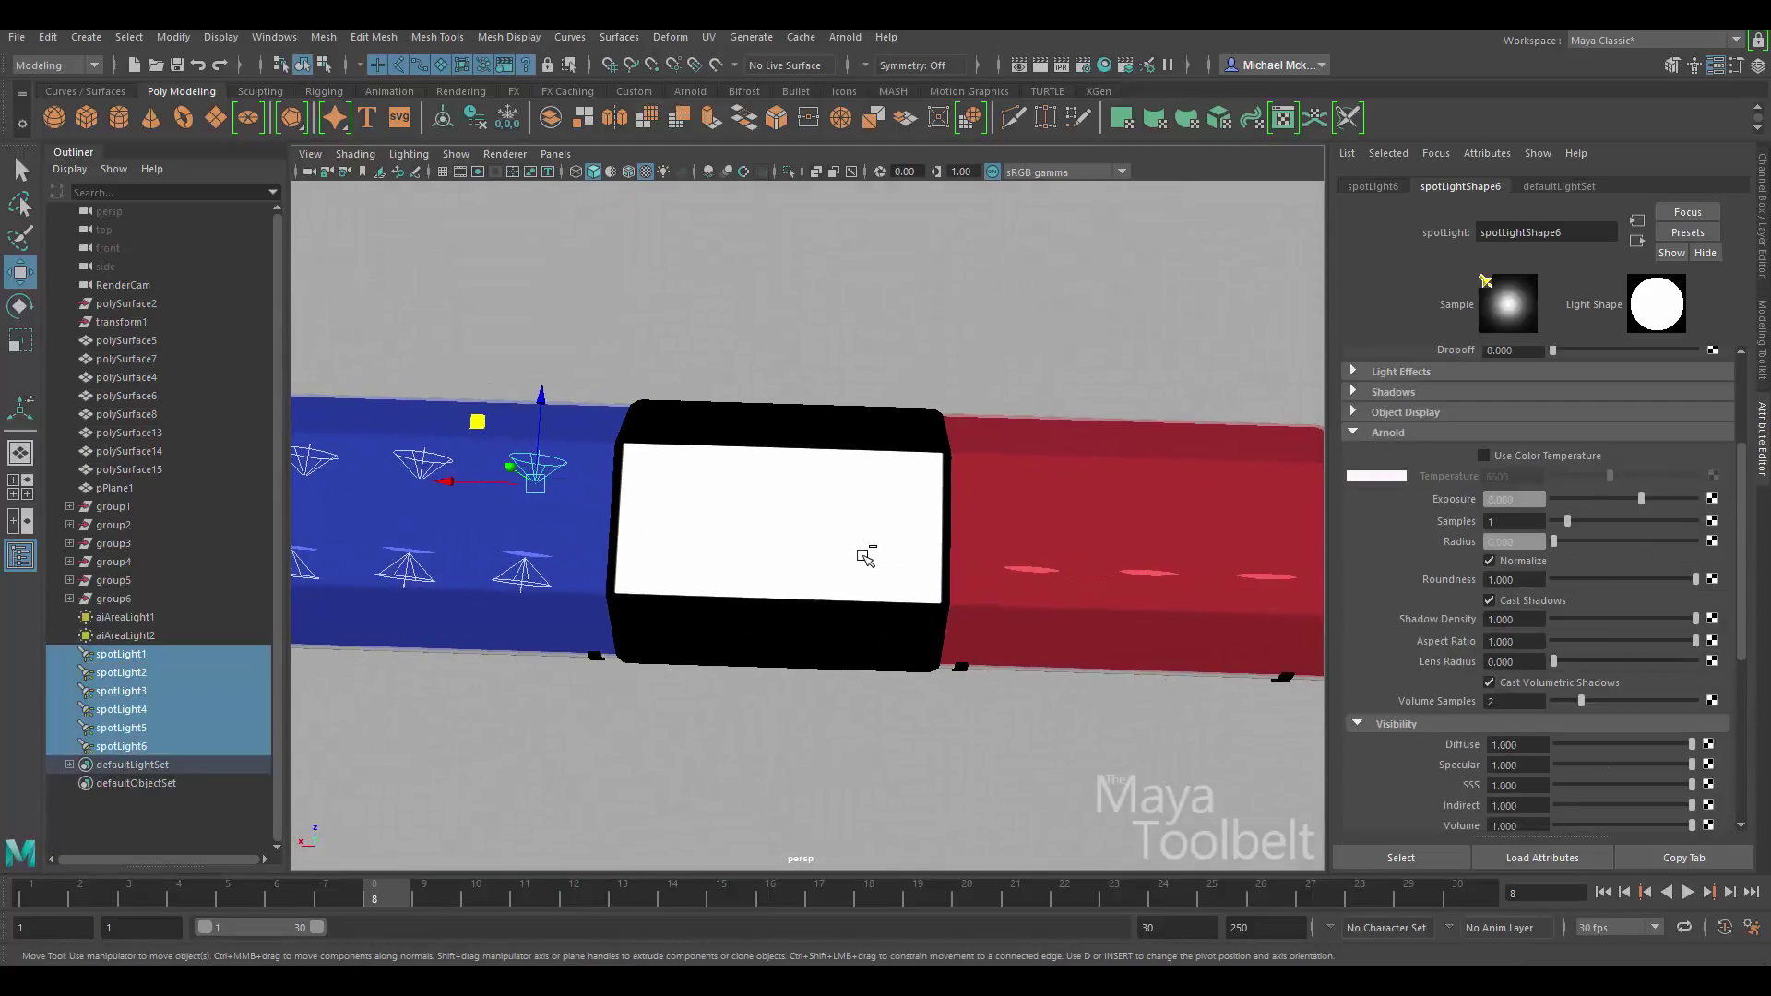
{"action": "key", "text": "ctrl+d"}
{"action": "left_click_drag", "start_coordinate": [446, 480], "coordinate": [1179, 465]}
{"action": "middle_click_drag", "start_coordinate": [945, 496], "coordinate": [911, 496], "text": "alt"}
- Frame the duplicated spotlights in wireframe and align them with the reflectors of the red section
{"action": "key", "text": "f"}
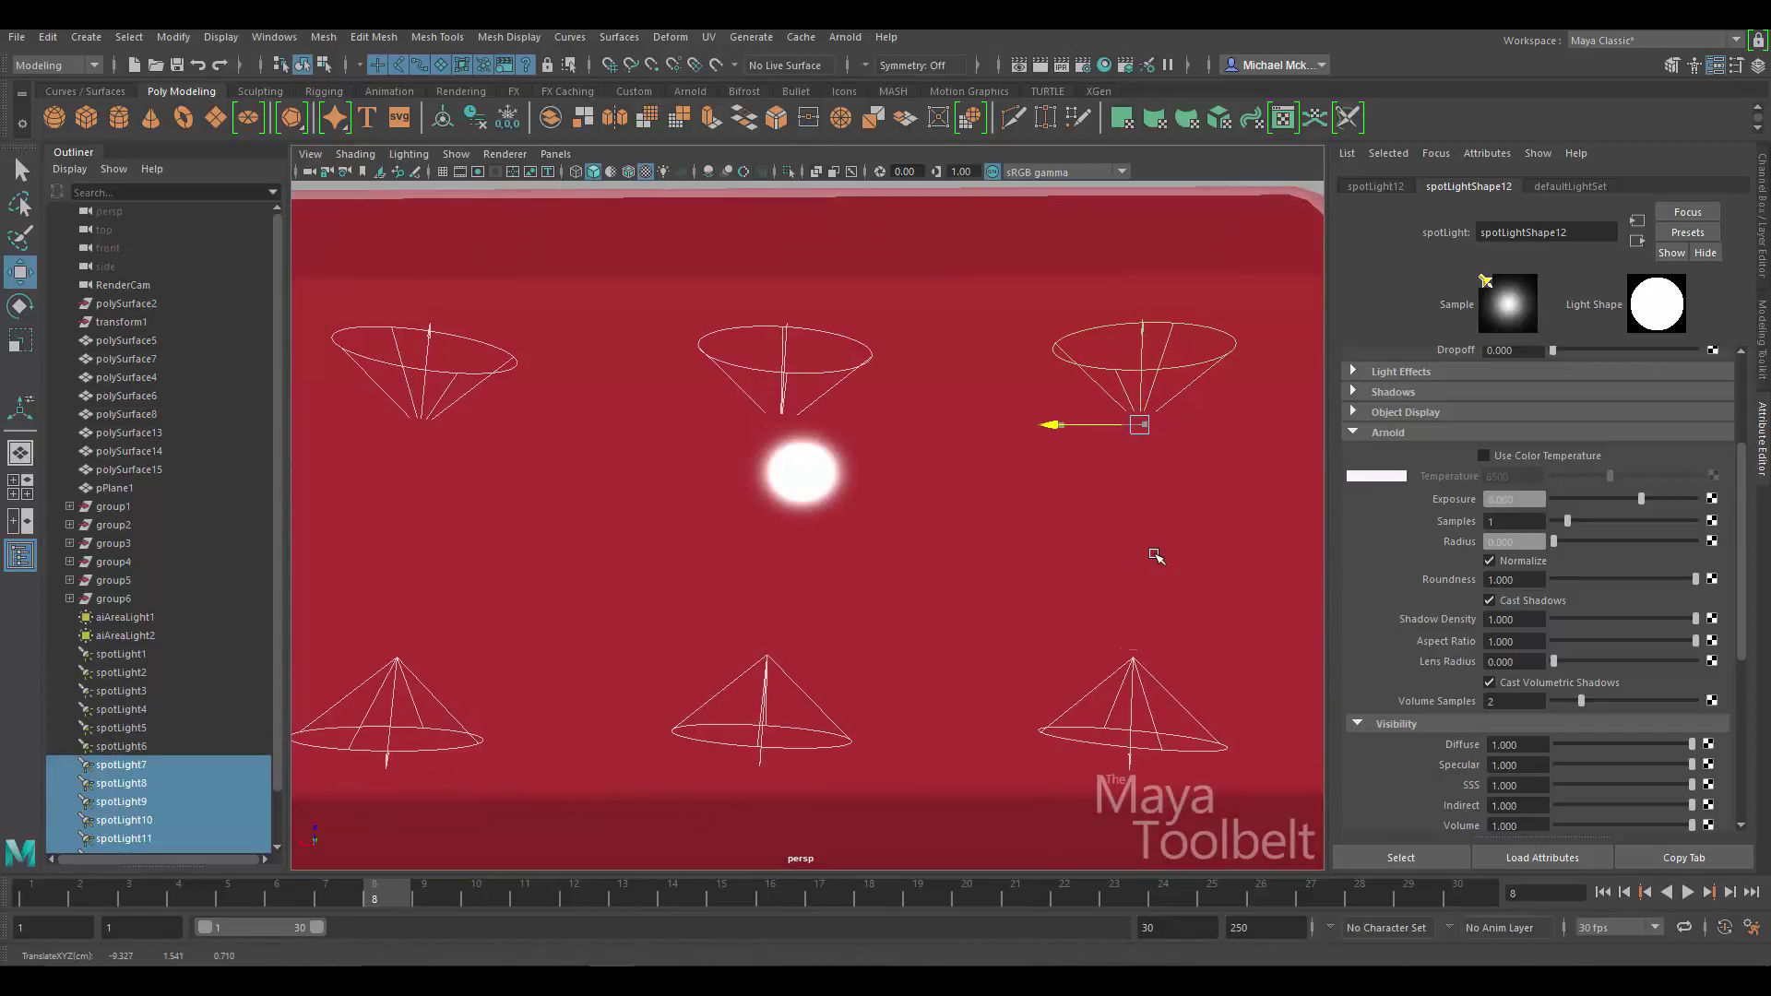
{"action": "key", "text": "4"}
{"action": "left_click_drag", "start_coordinate": [1012, 539], "coordinate": [1005, 550], "text": "alt"}
{"action": "left_click_drag", "start_coordinate": [1070, 373], "coordinate": [1008, 496], "text": "alt"}
{"action": "right_click_drag", "start_coordinate": [1009, 497], "coordinate": [830, 562], "text": "alt"}
{"action": "left_click_drag", "start_coordinate": [831, 563], "coordinate": [973, 513], "text": "alt"}
{"action": "right_click_drag", "start_coordinate": [973, 512], "coordinate": [750, 485], "text": "alt"}
{"action": "left_click_drag", "start_coordinate": [749, 486], "coordinate": [886, 524], "text": "alt"}
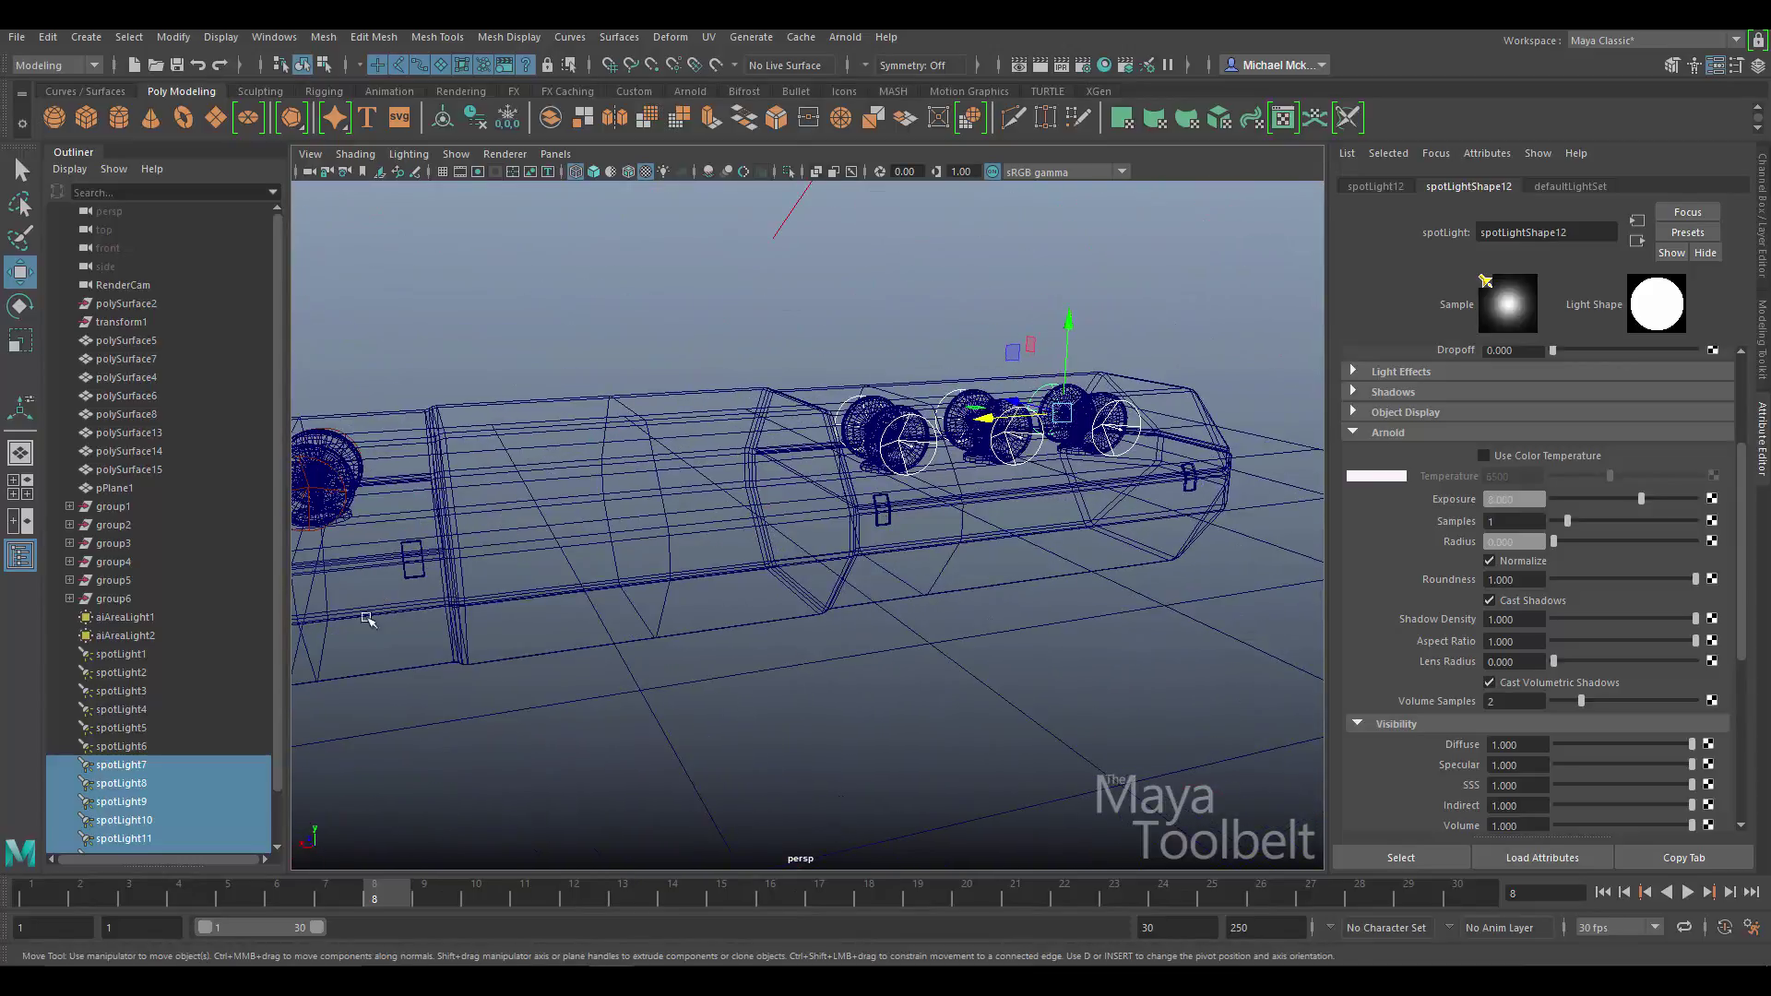
- Render the whole light bar in Arnold RenderView to check both colored sections, and close the render view
{"action": "left_click", "coordinate": [842, 37]}
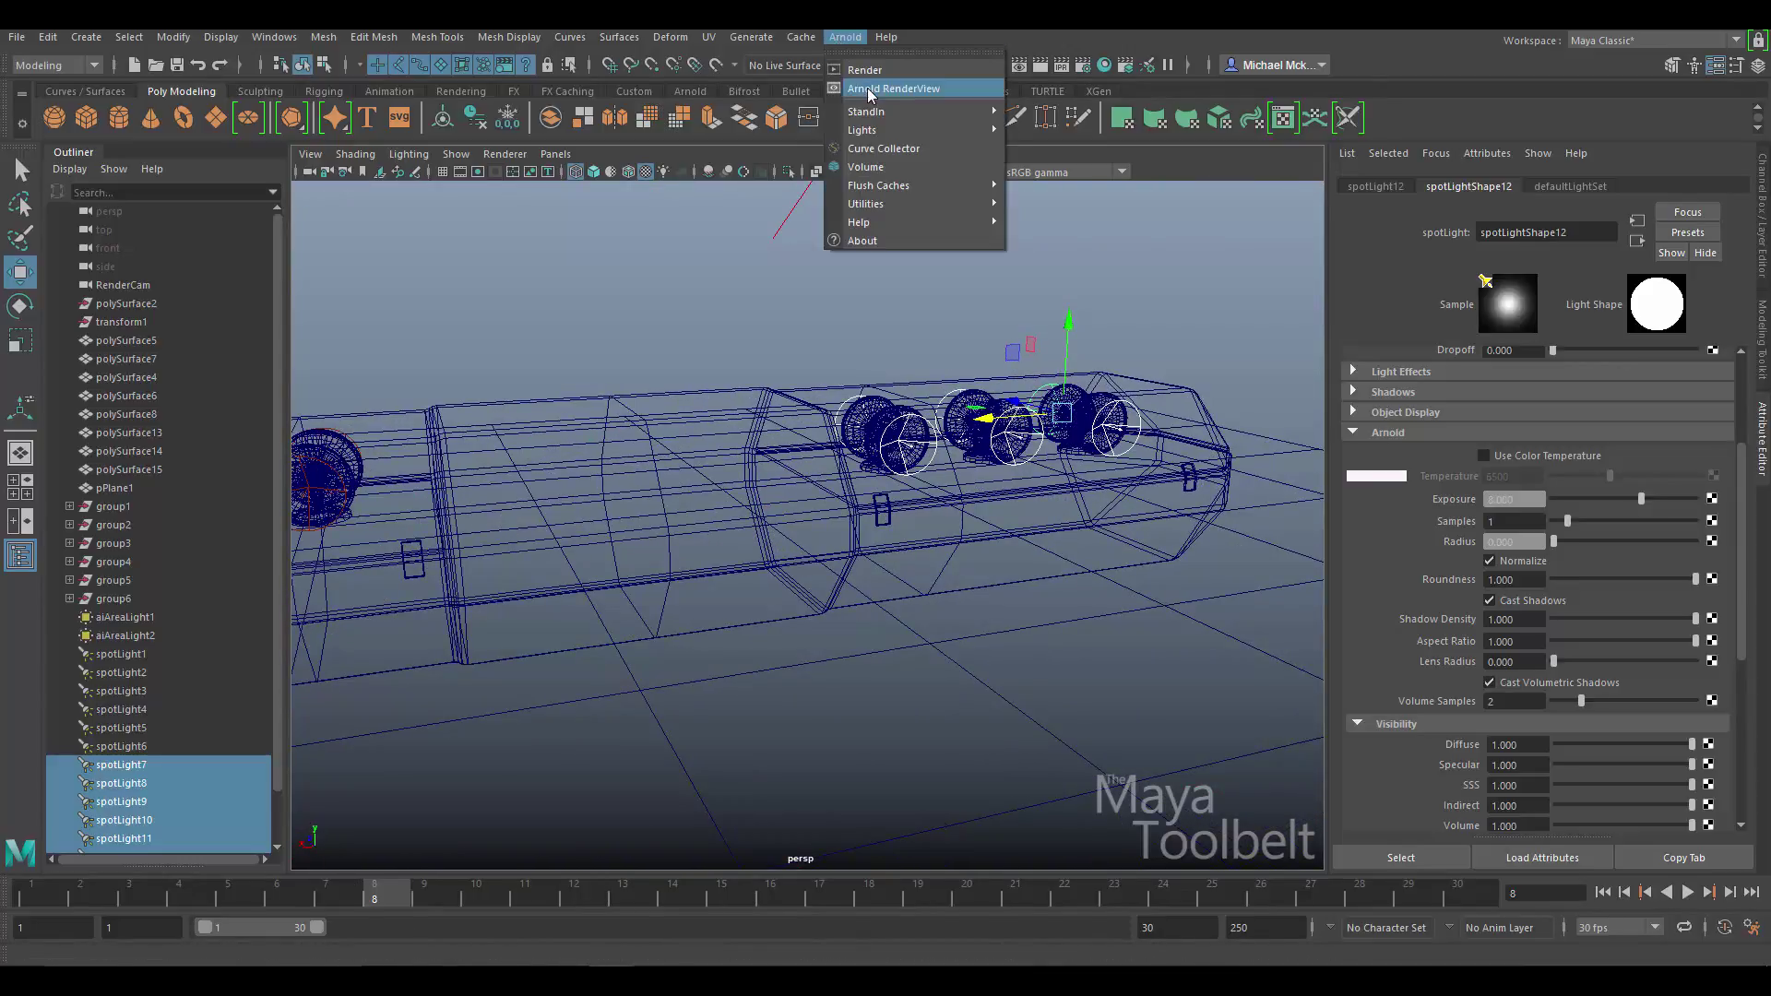
{"action": "left_click", "coordinate": [869, 90]}
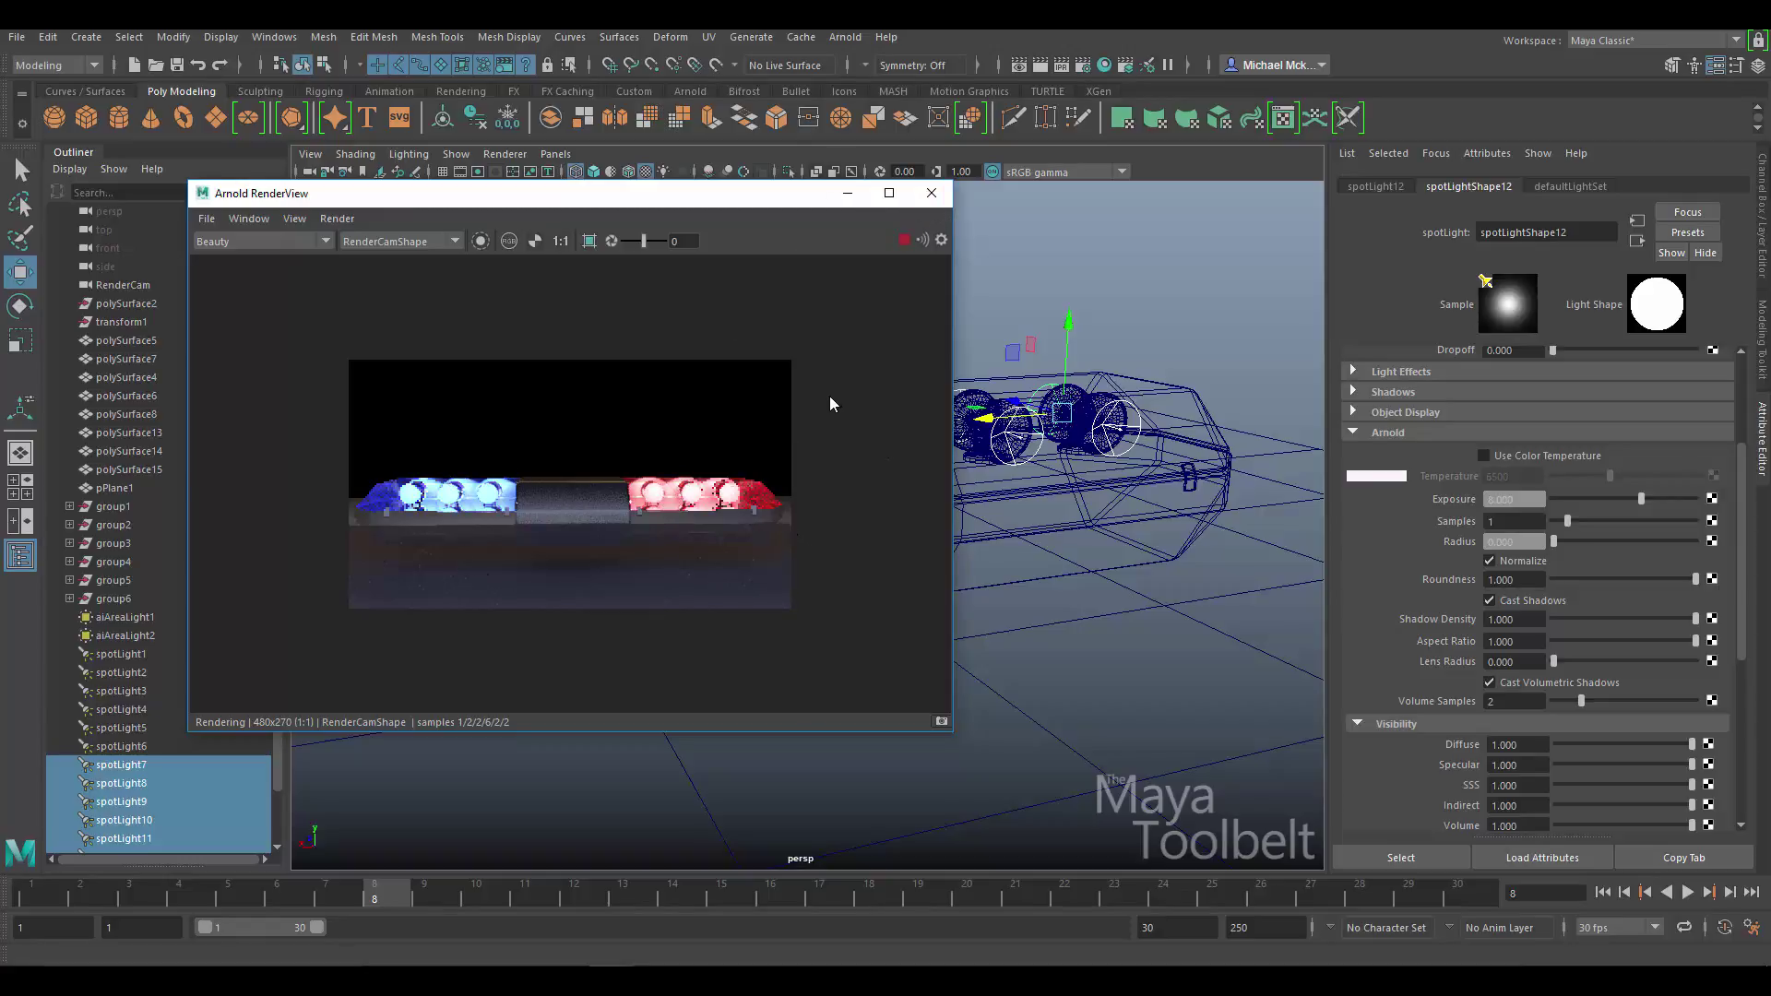
{"action": "left_click", "coordinate": [932, 193]}
- Parent spotLight9 and spotLight10 under group4, the red section's reflector pair nearest the center
{"action": "left_click_drag", "start_coordinate": [1075, 533], "coordinate": [997, 655], "text": "alt"}
{"action": "right_click_drag", "start_coordinate": [908, 699], "coordinate": [1022, 684], "text": "alt"}
{"action": "scroll", "coordinate": [858, 535], "scroll_direction": "up", "scroll_amount": 4}
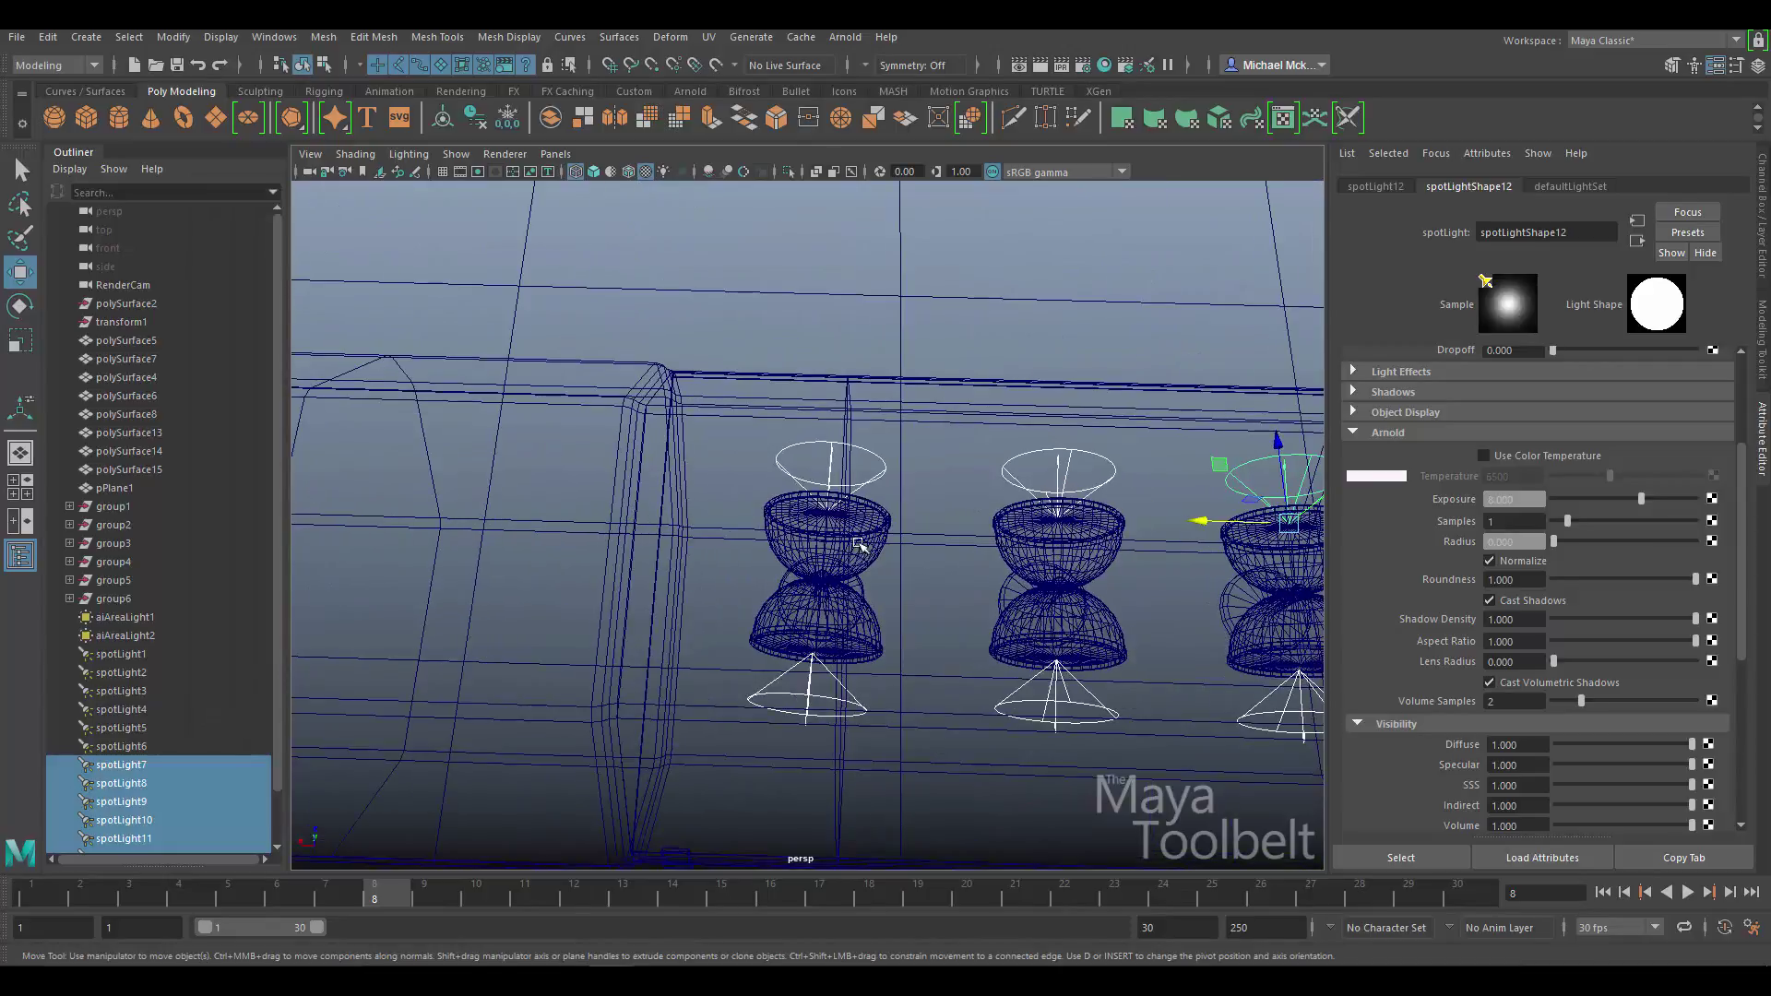
{"action": "left_click", "coordinate": [864, 526]}
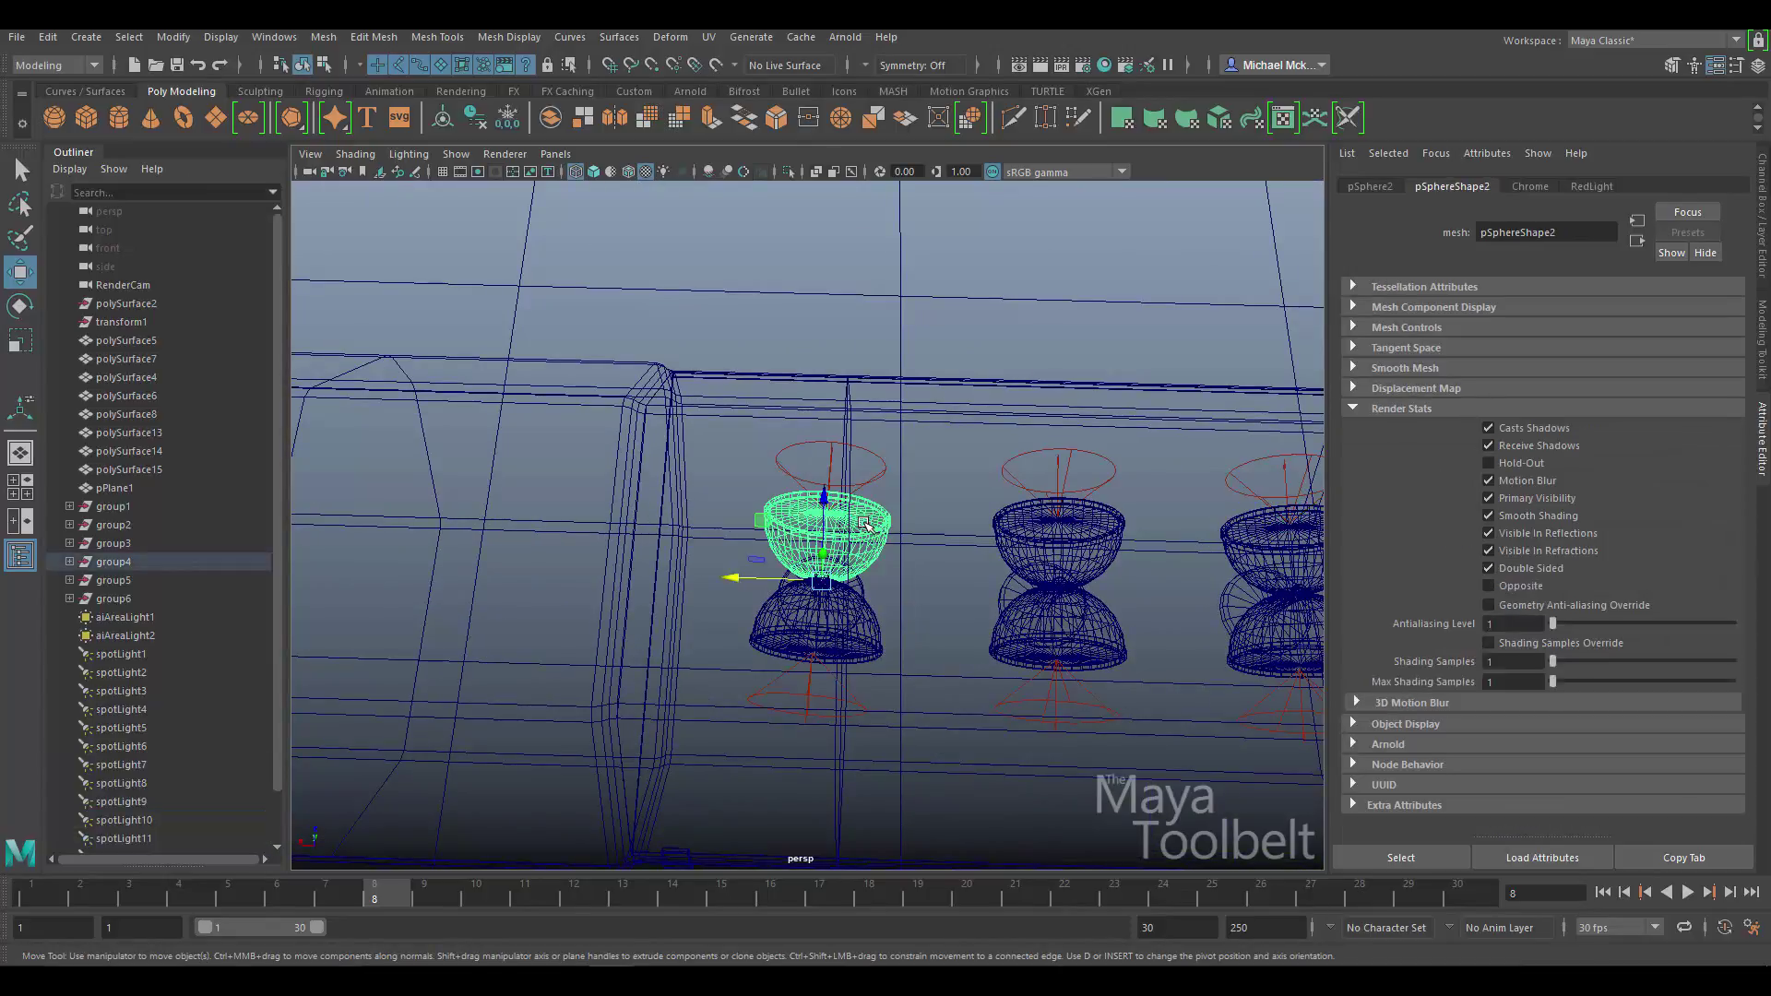
{"action": "key", "text": "Up"}
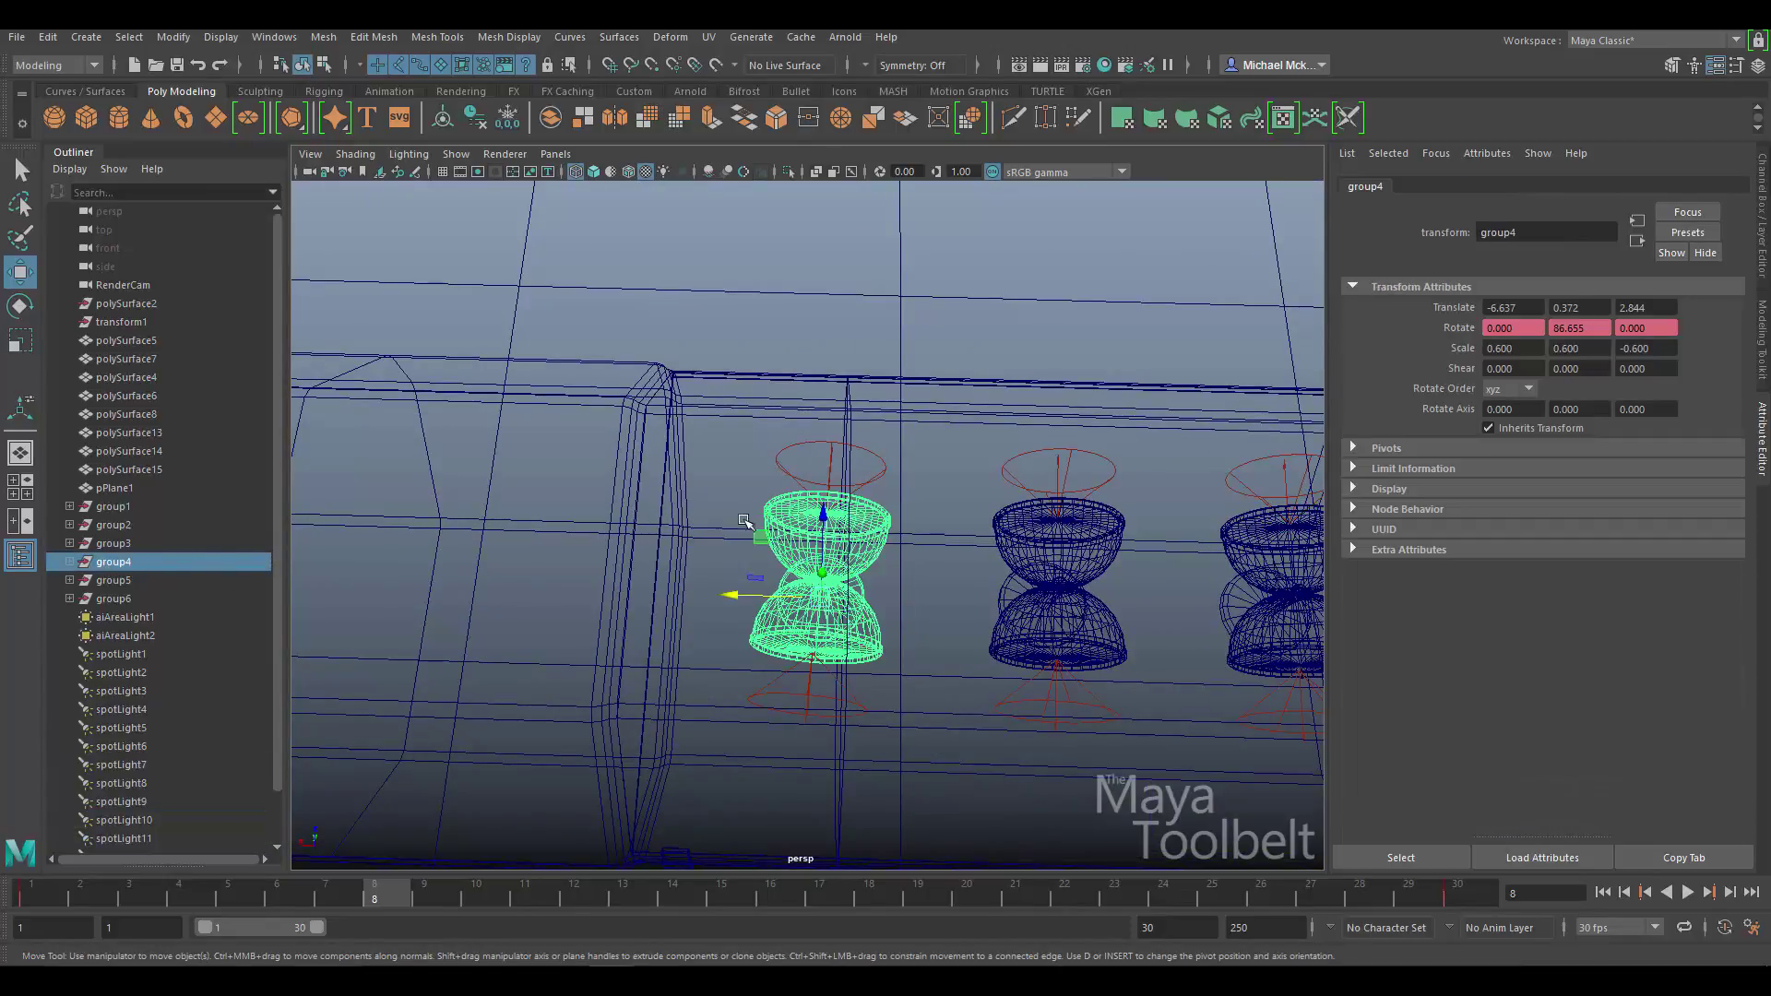
{"action": "left_click", "coordinate": [882, 467]}
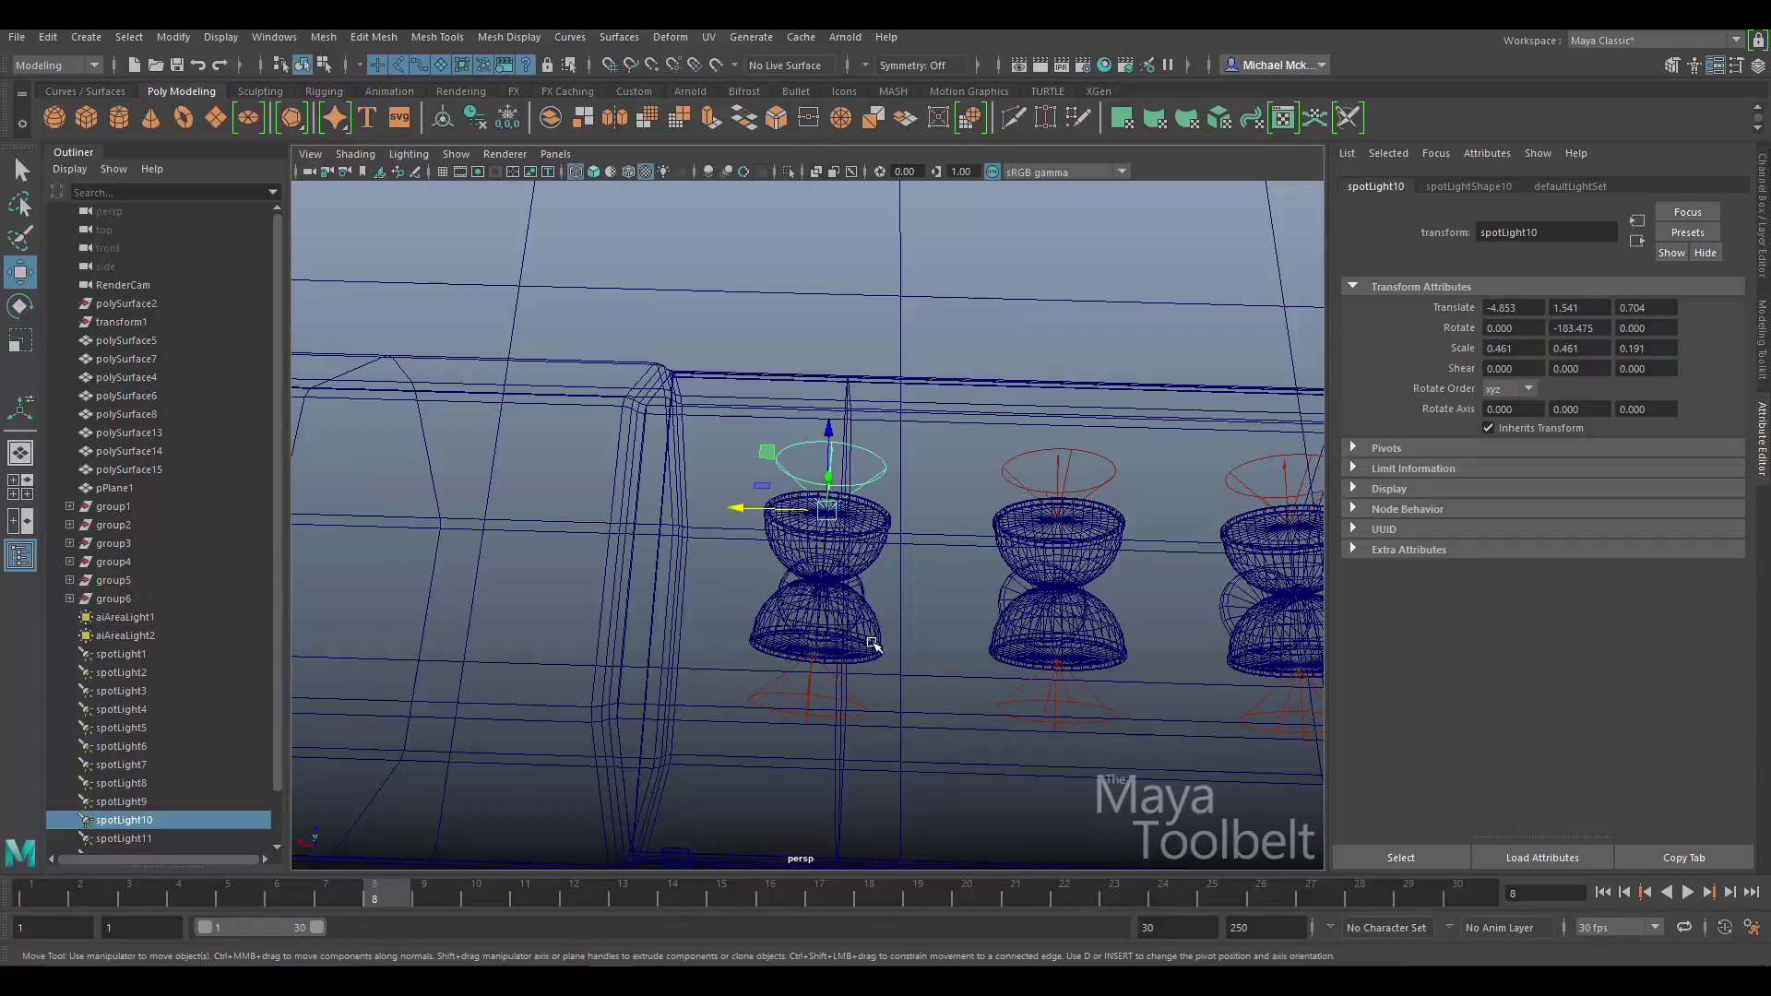
{"action": "left_click", "coordinate": [853, 705], "text": "shift"}
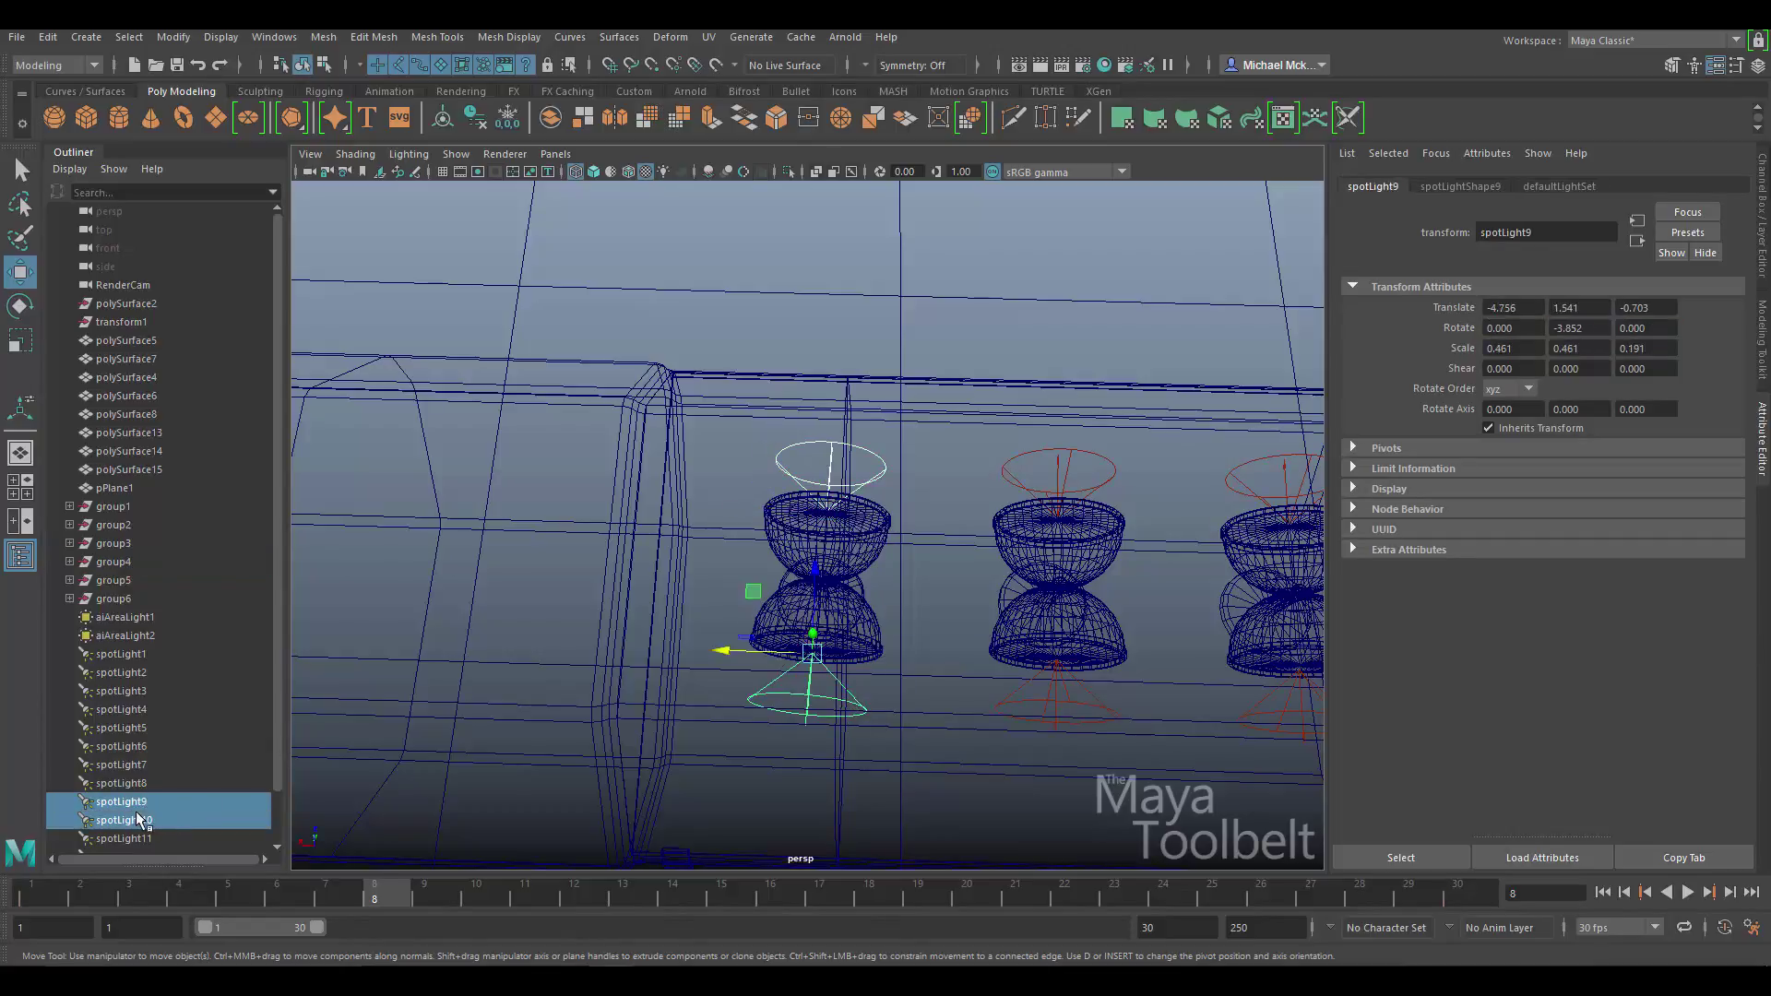
{"action": "middle_click_drag", "start_coordinate": [143, 815], "coordinate": [129, 563]}
- Parent spotLight8 and spotLight11 under group5, the middle reflector pair of the red section
{"action": "left_click", "coordinate": [1070, 530]}
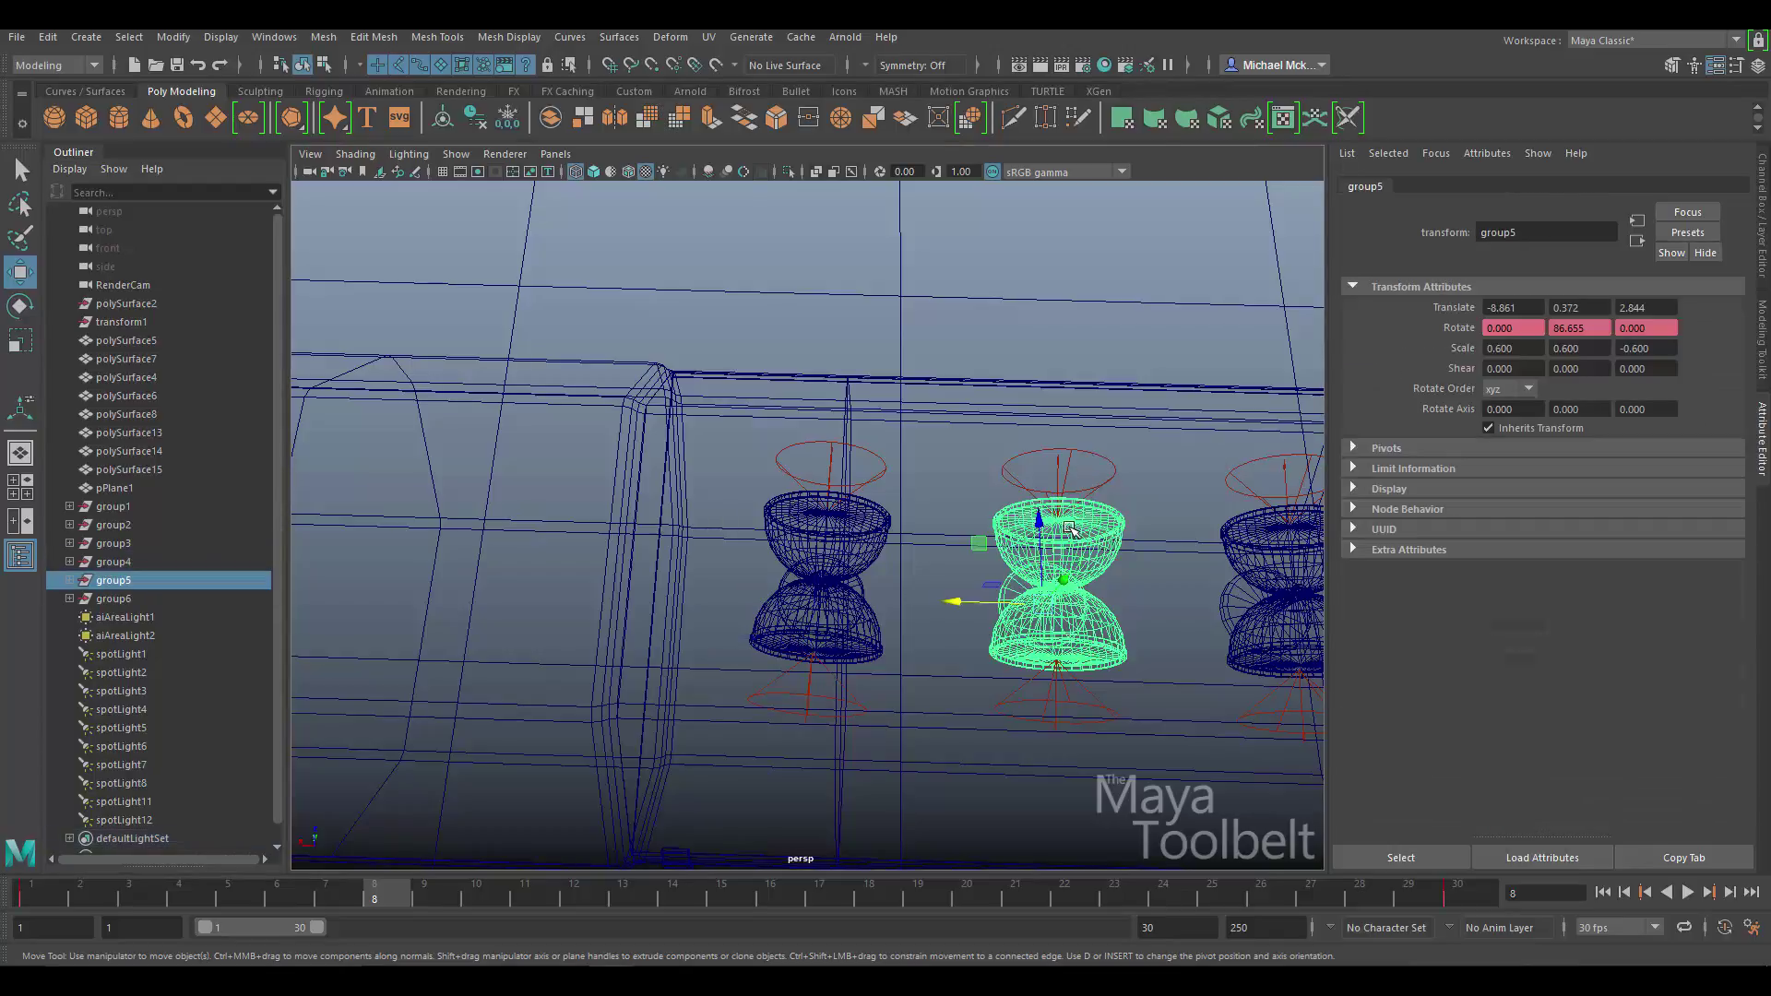
{"action": "left_click", "coordinate": [1110, 465]}
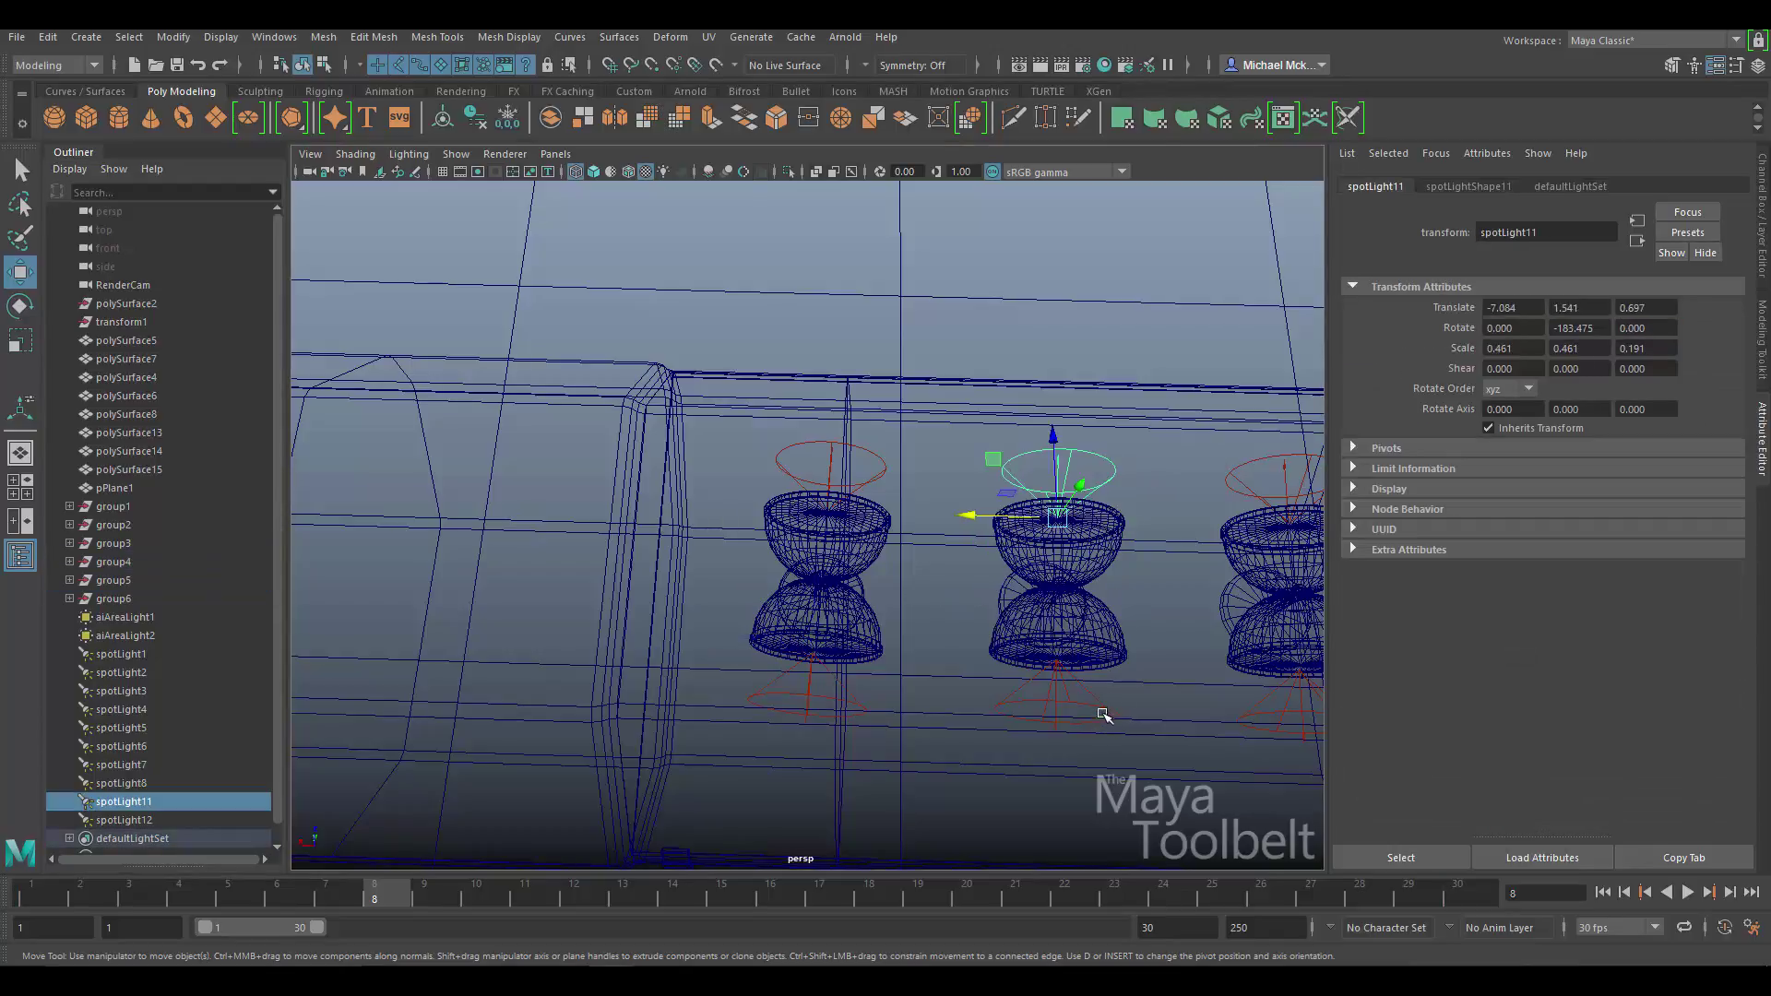
{"action": "left_click", "coordinate": [1106, 711], "text": "shift"}
{"action": "left_click_drag", "start_coordinate": [144, 800], "coordinate": [119, 578]}
- Parent spotLight7 and spotLight12 under group6, the outermost reflector pair of the red section
{"action": "left_click", "coordinate": [1252, 530]}
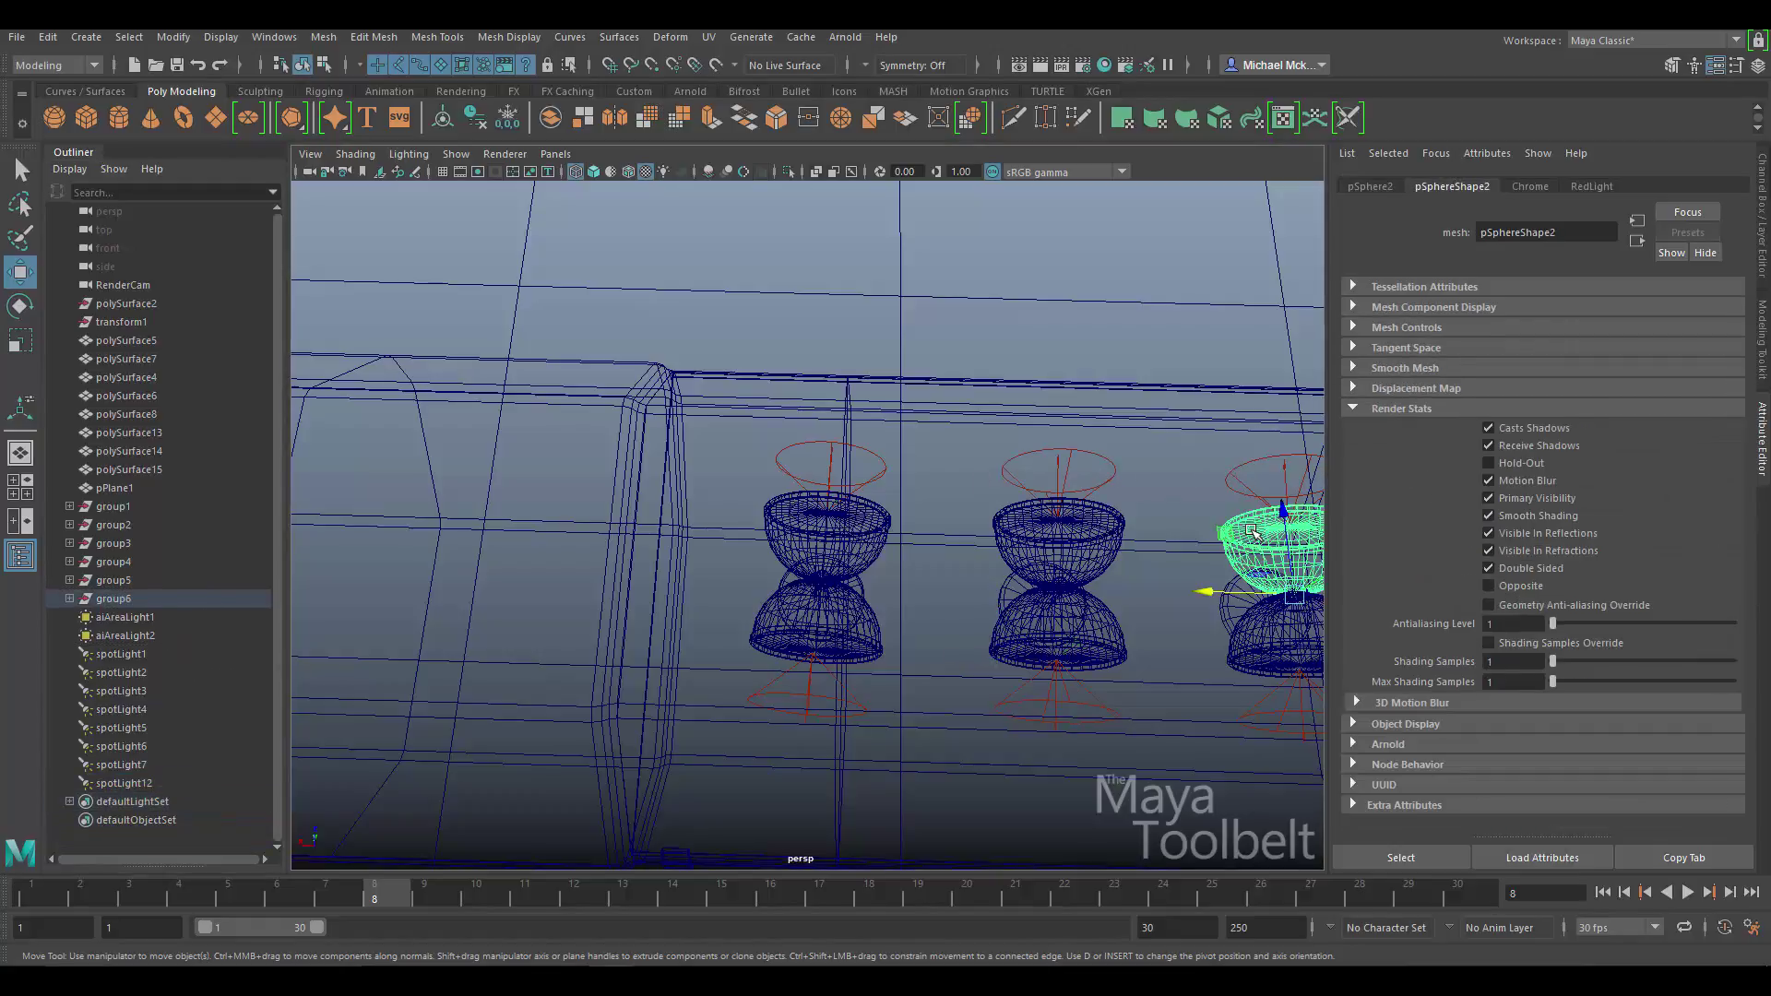
{"action": "key", "text": "Up"}
{"action": "left_click", "coordinate": [1269, 459]}
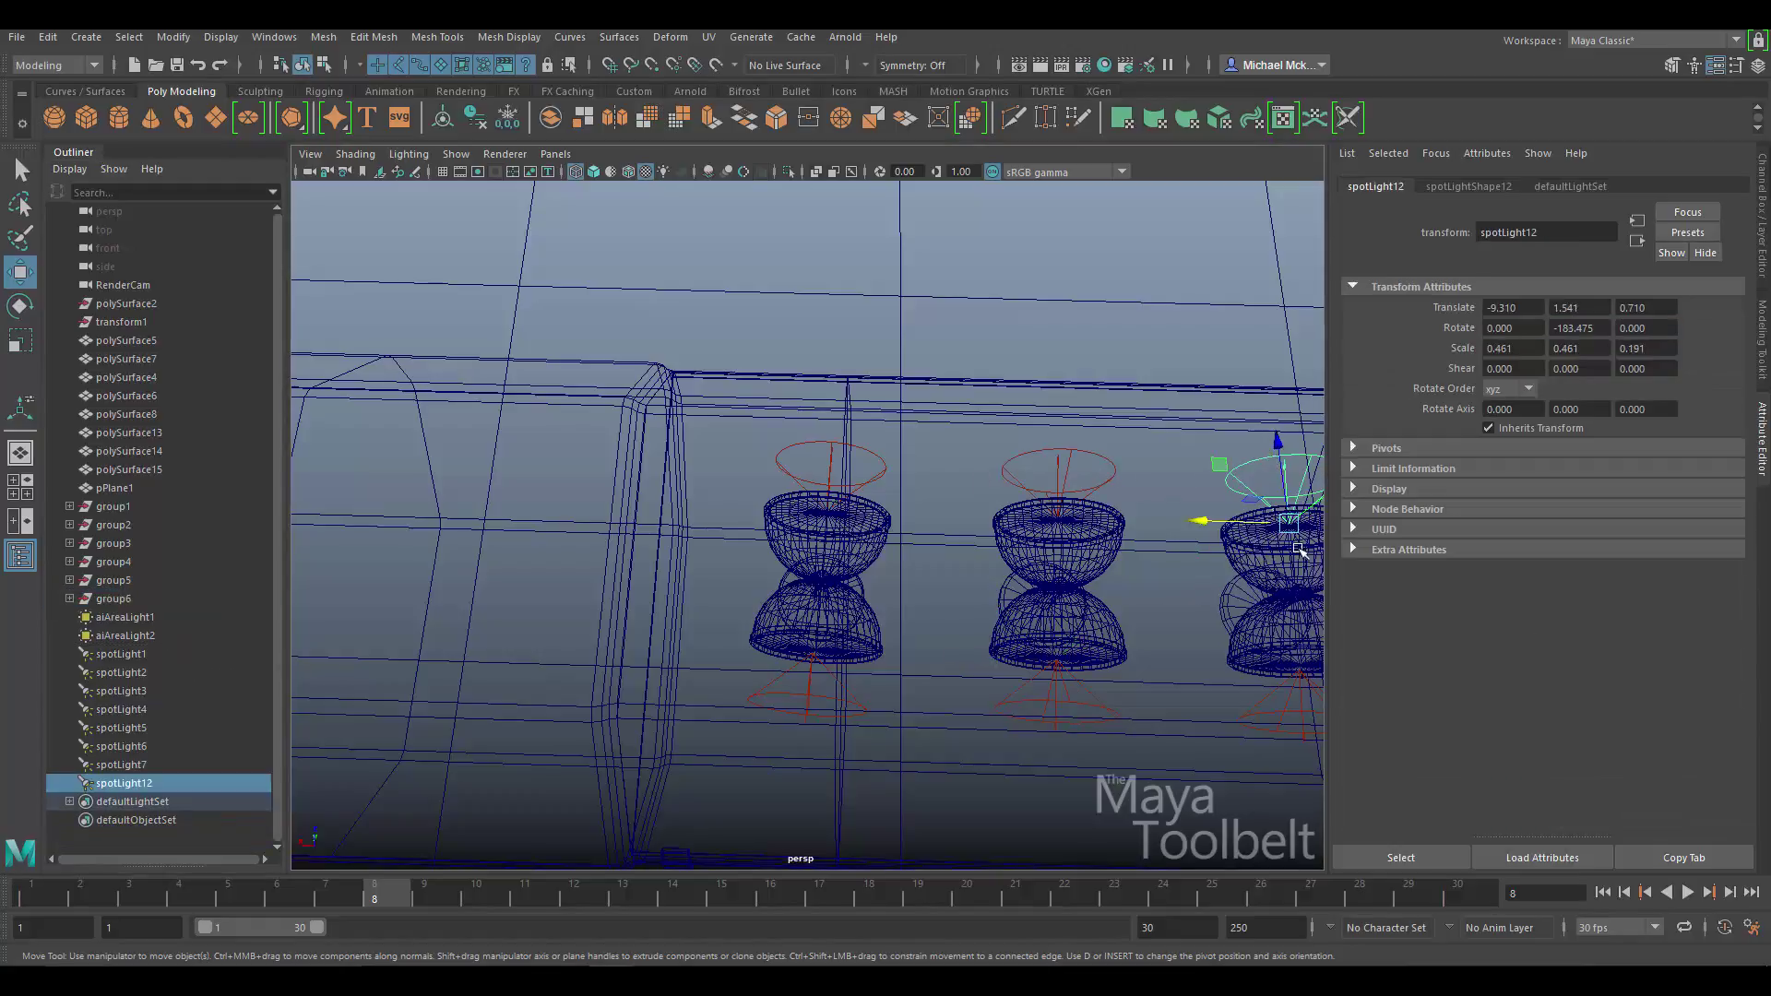
{"action": "left_click", "coordinate": [1259, 709], "text": "shift"}
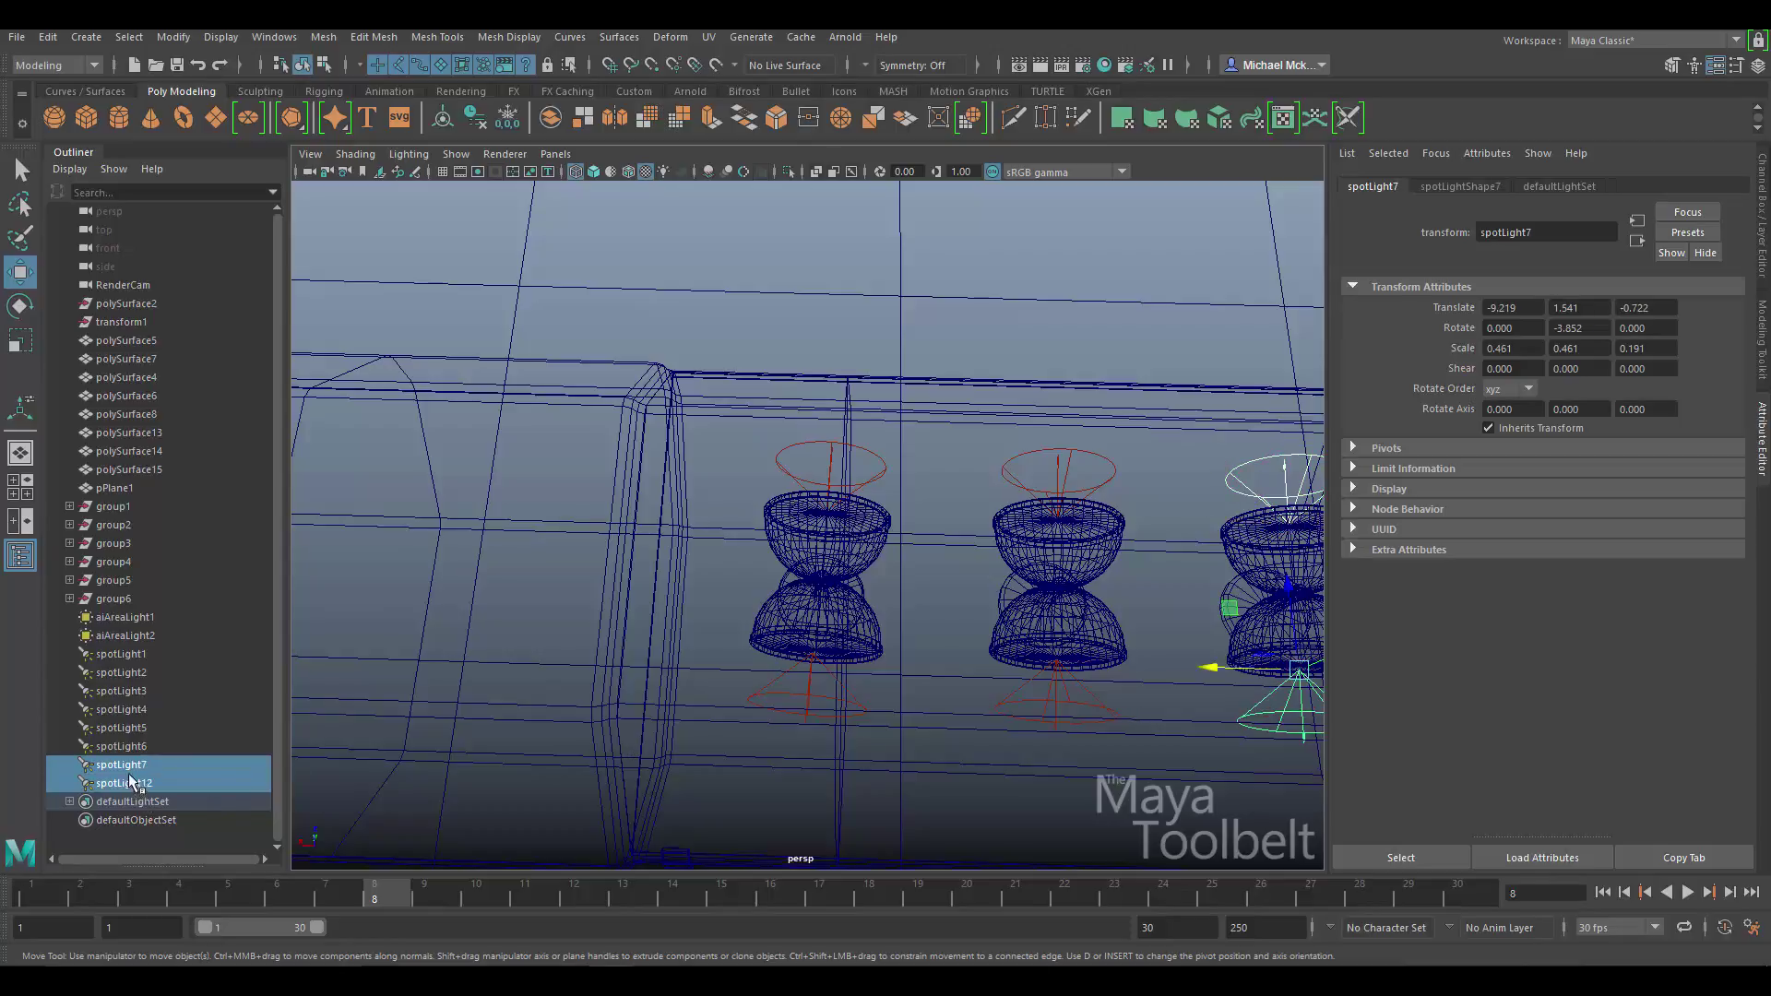
{"action": "left_click_drag", "start_coordinate": [130, 782], "coordinate": [146, 593]}
{"action": "middle_click_drag", "start_coordinate": [121, 600], "coordinate": [122, 600]}
- Parent spotLight1 and spotLight6 under group1, the blue section's reflector pair nearest the center
{"action": "middle_click_drag", "start_coordinate": [666, 625], "coordinate": [1314, 628], "text": "alt"}
{"action": "middle_click_drag", "start_coordinate": [595, 632], "coordinate": [919, 646], "text": "alt"}
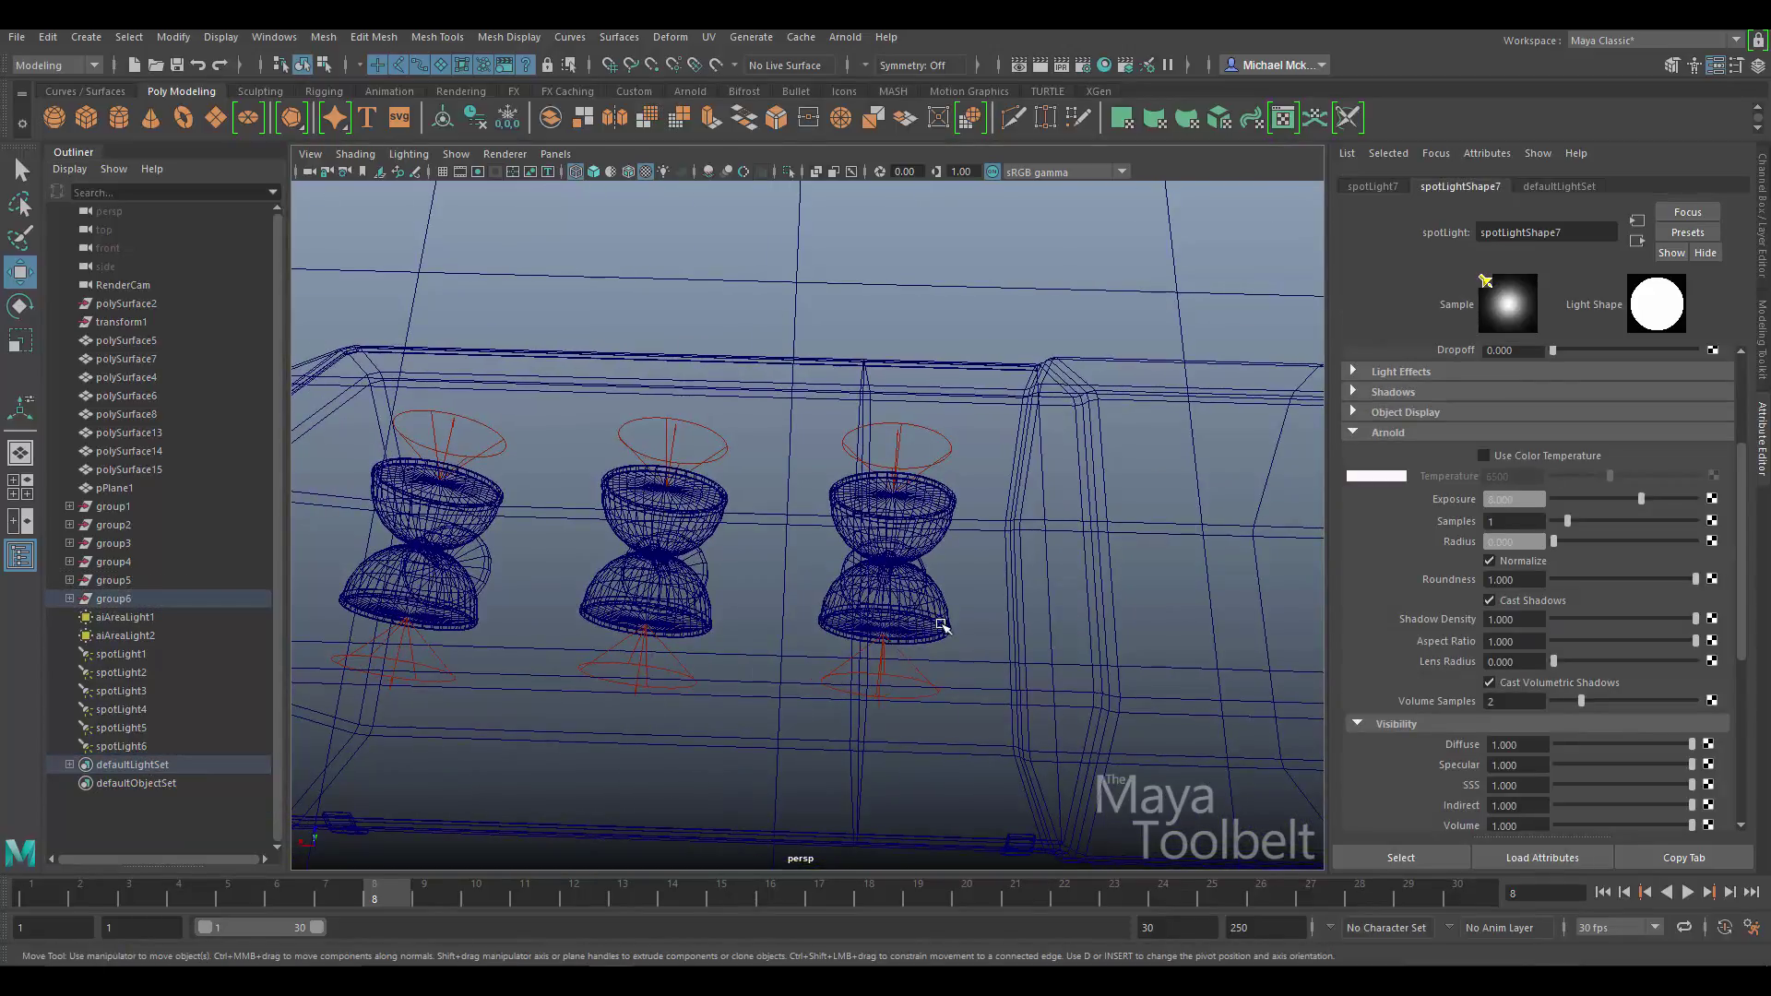
{"action": "left_click", "coordinate": [942, 626]}
{"action": "key", "text": "Up"}
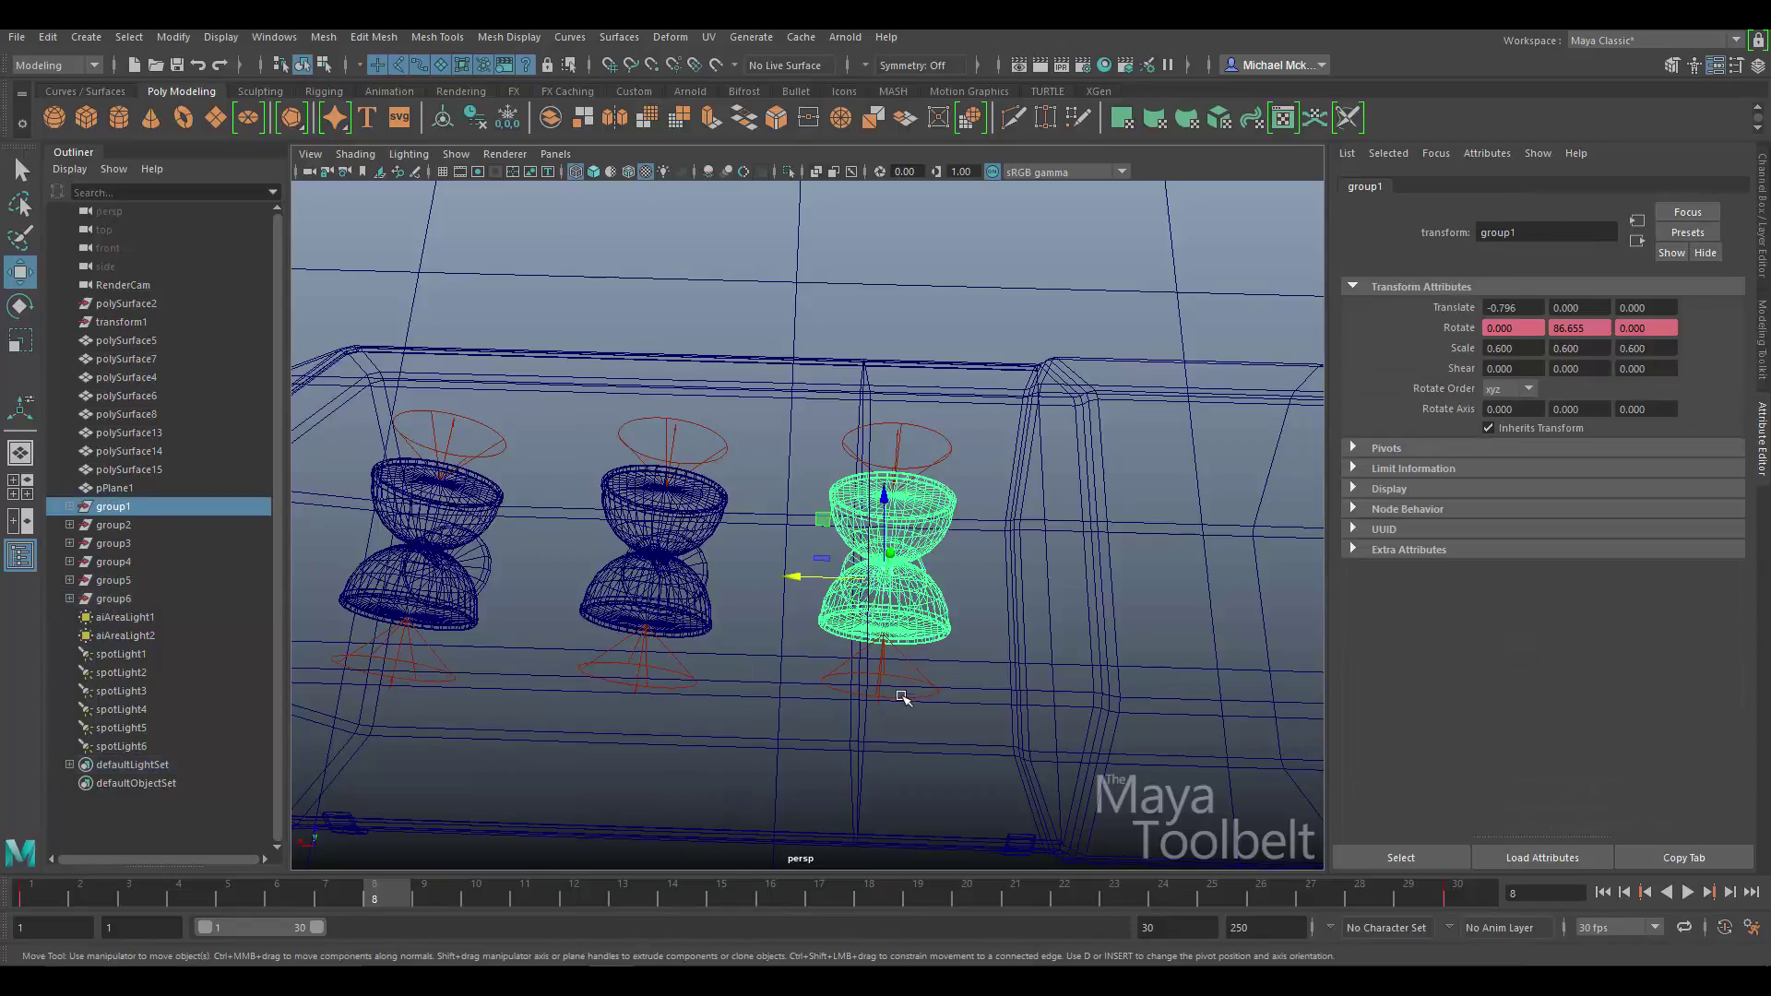
{"action": "left_click", "coordinate": [932, 687]}
{"action": "left_click", "coordinate": [946, 440], "text": "shift"}
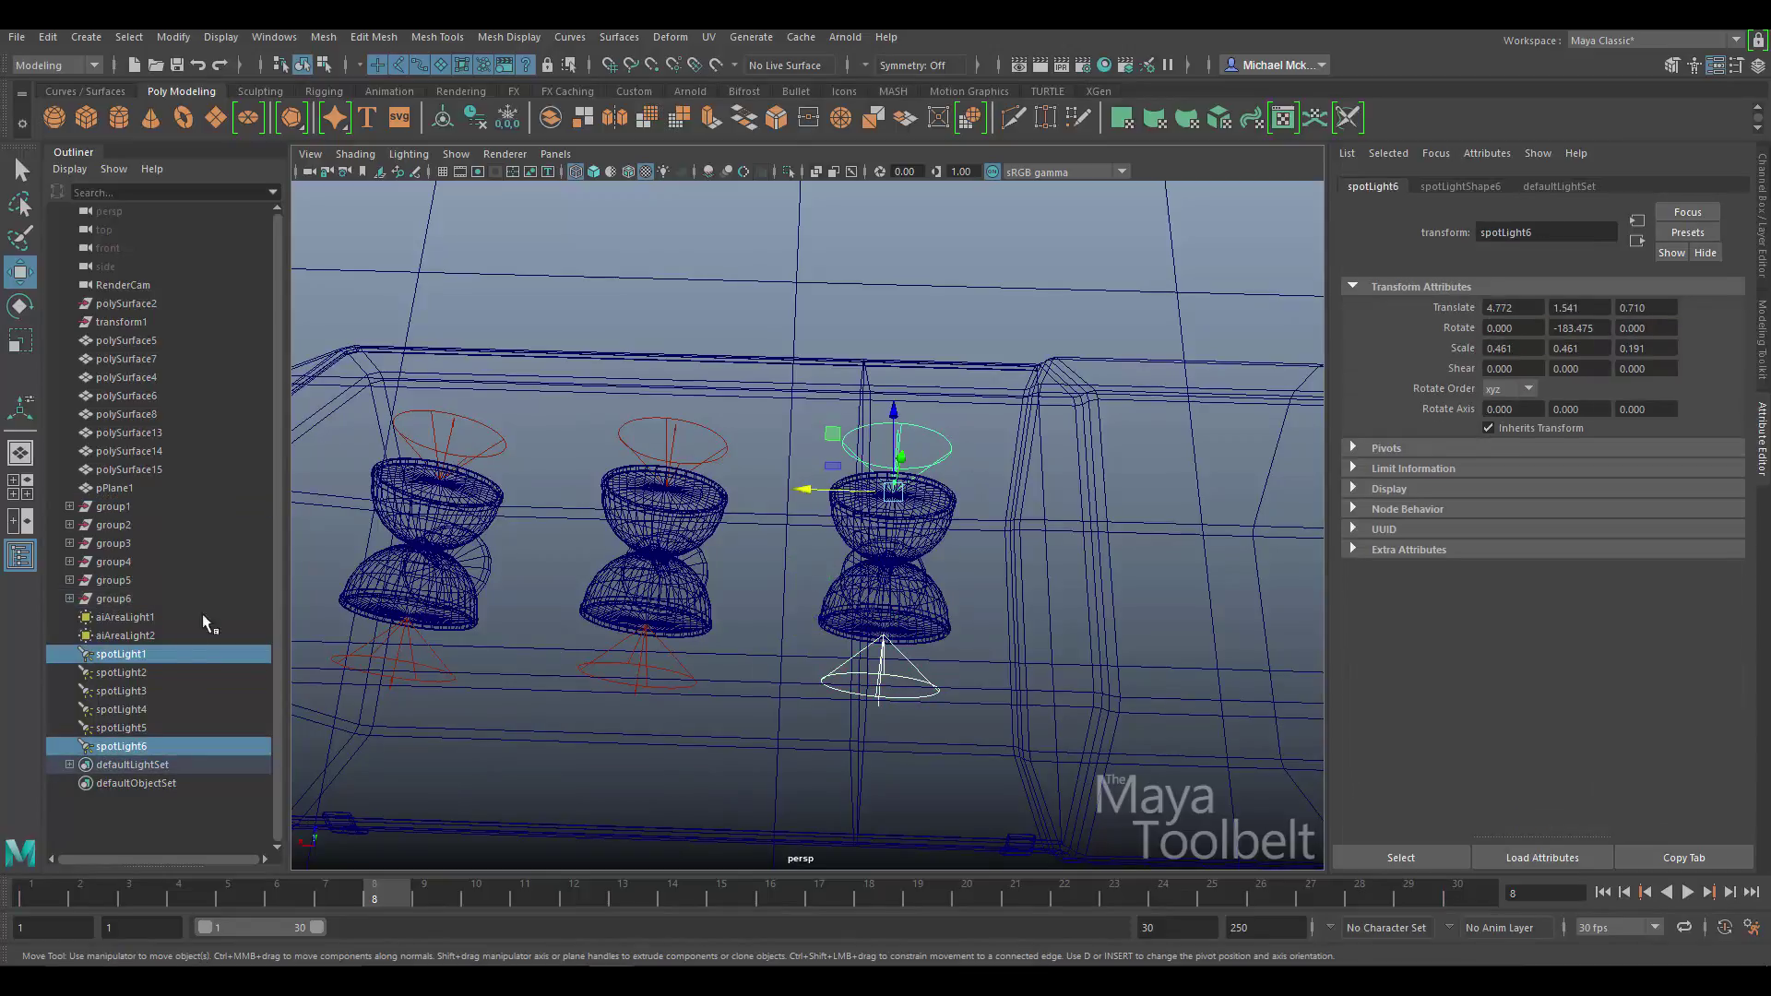
{"action": "middle_click_drag", "start_coordinate": [102, 656], "coordinate": [120, 507]}
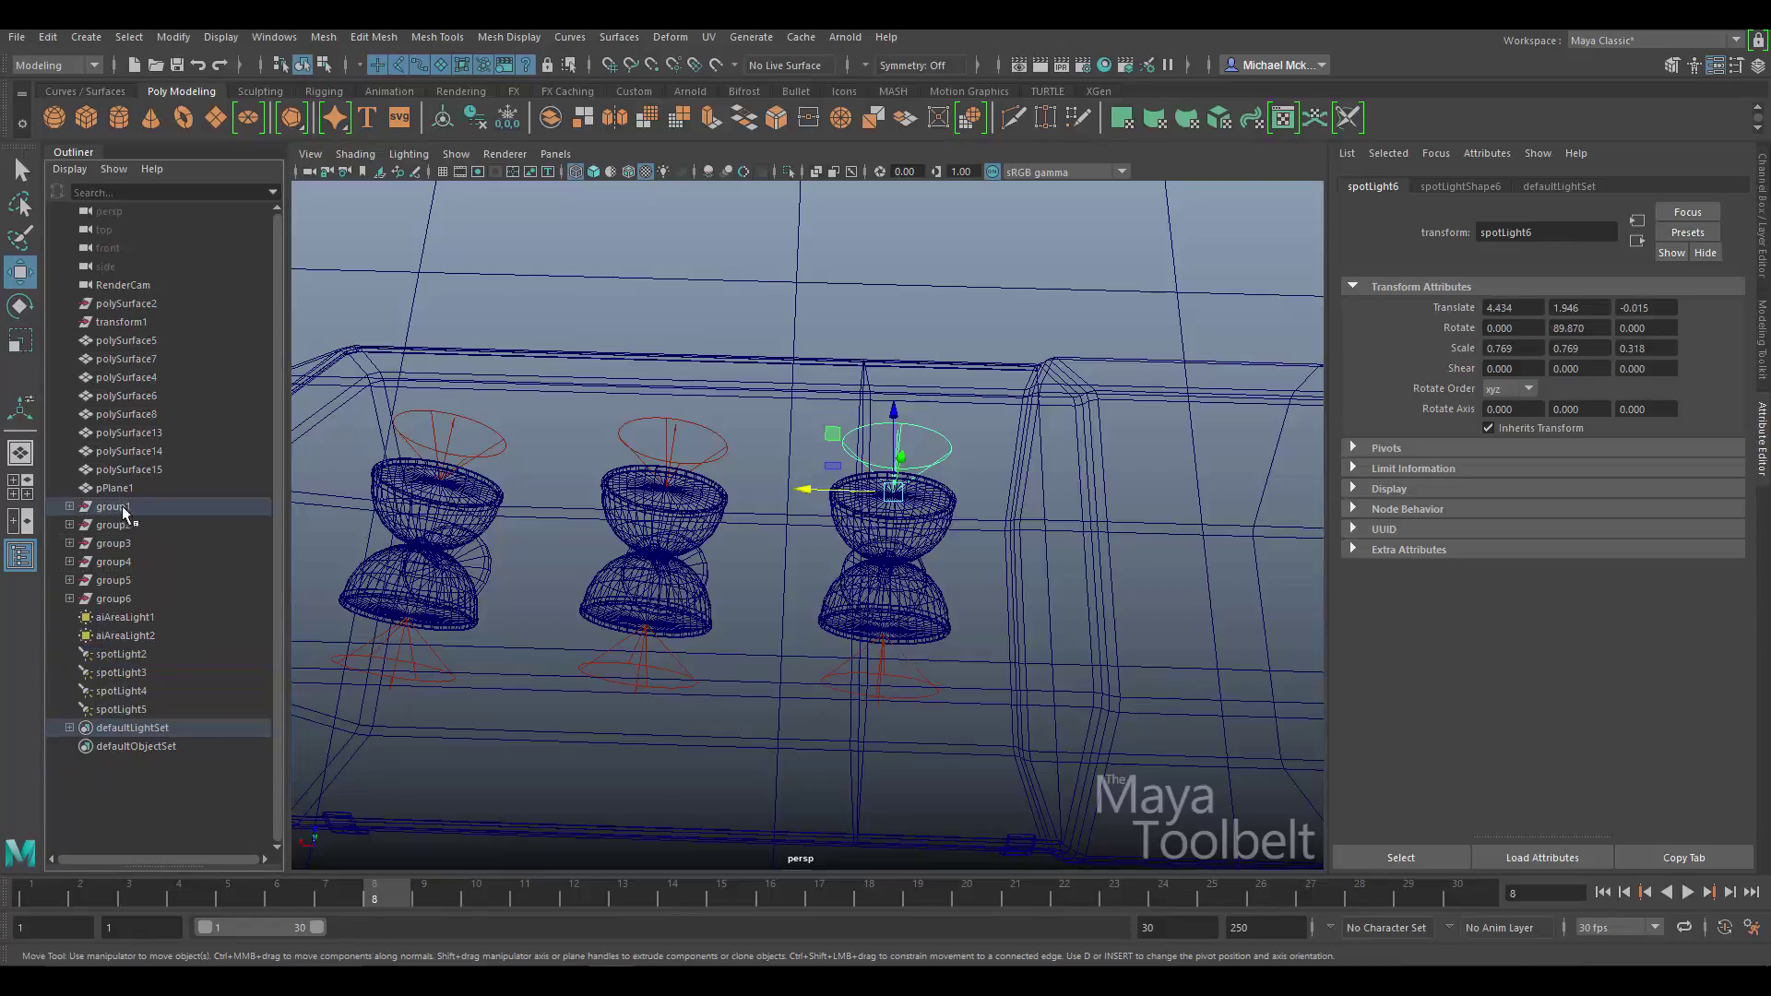
- Parent spotLight2 and spotLight5 under group2, the middle reflector pair of the blue section
{"action": "left_click", "coordinate": [698, 637]}
{"action": "key", "text": "Up"}
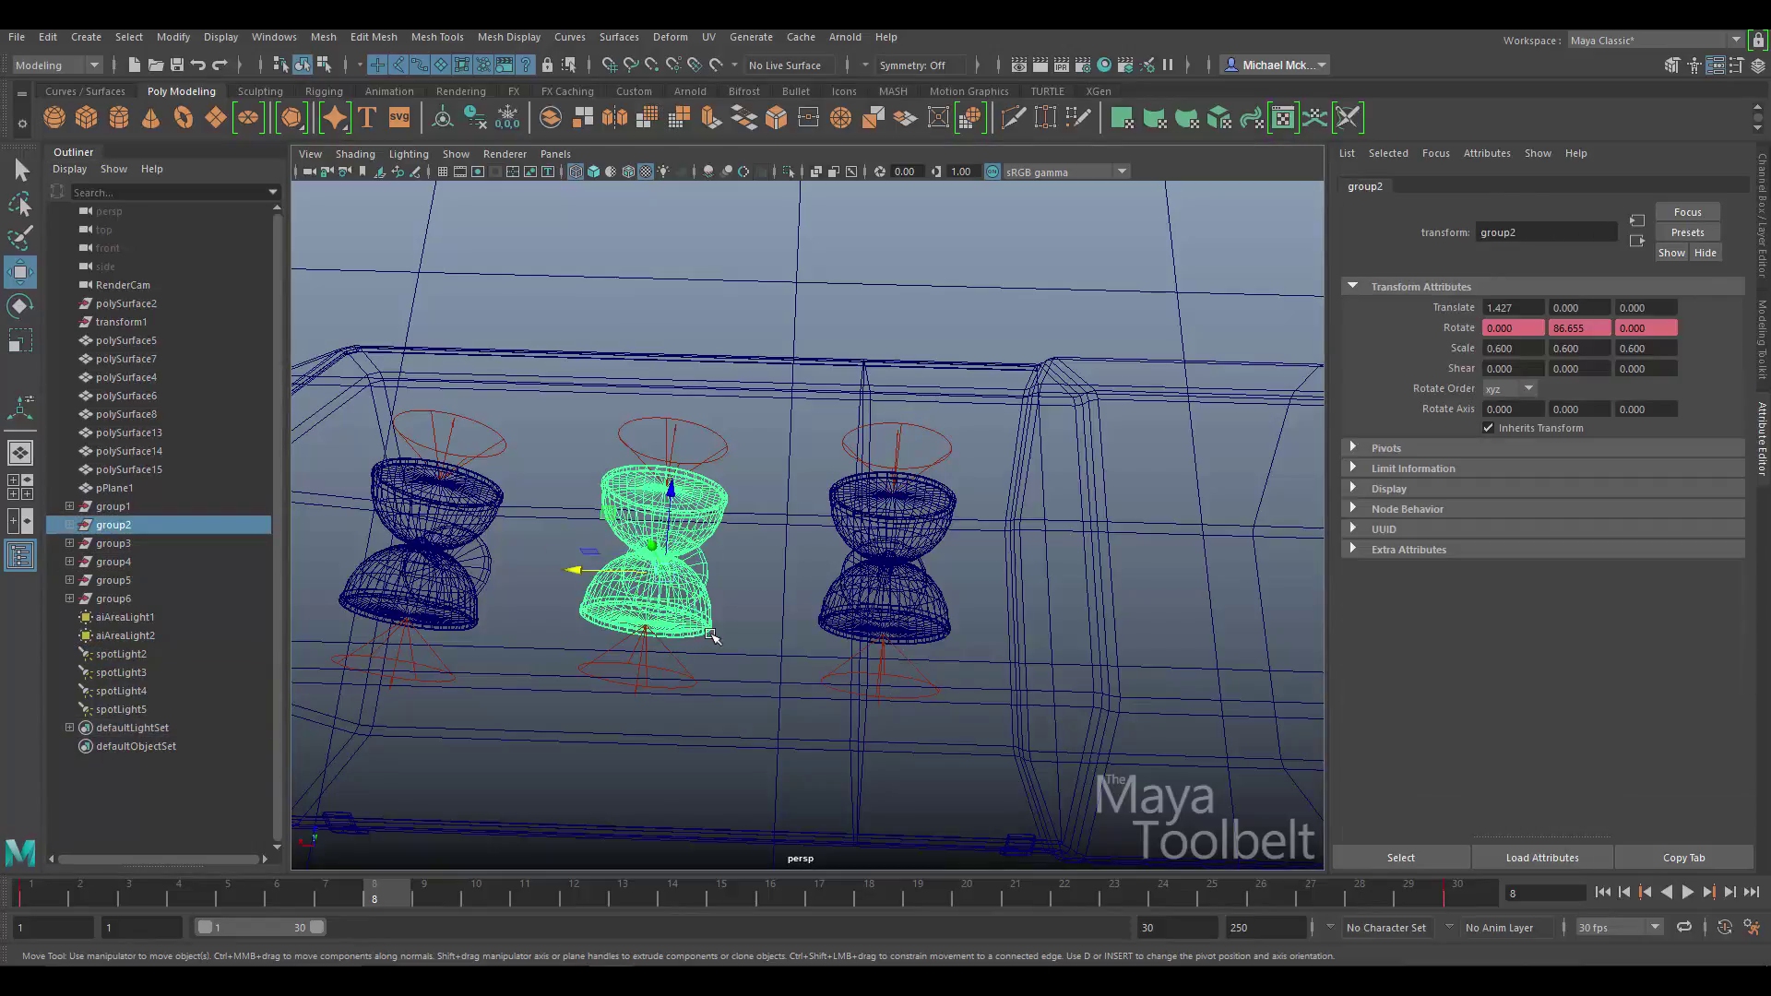
{"action": "left_click", "coordinate": [683, 666]}
{"action": "left_click", "coordinate": [675, 483], "text": "shift"}
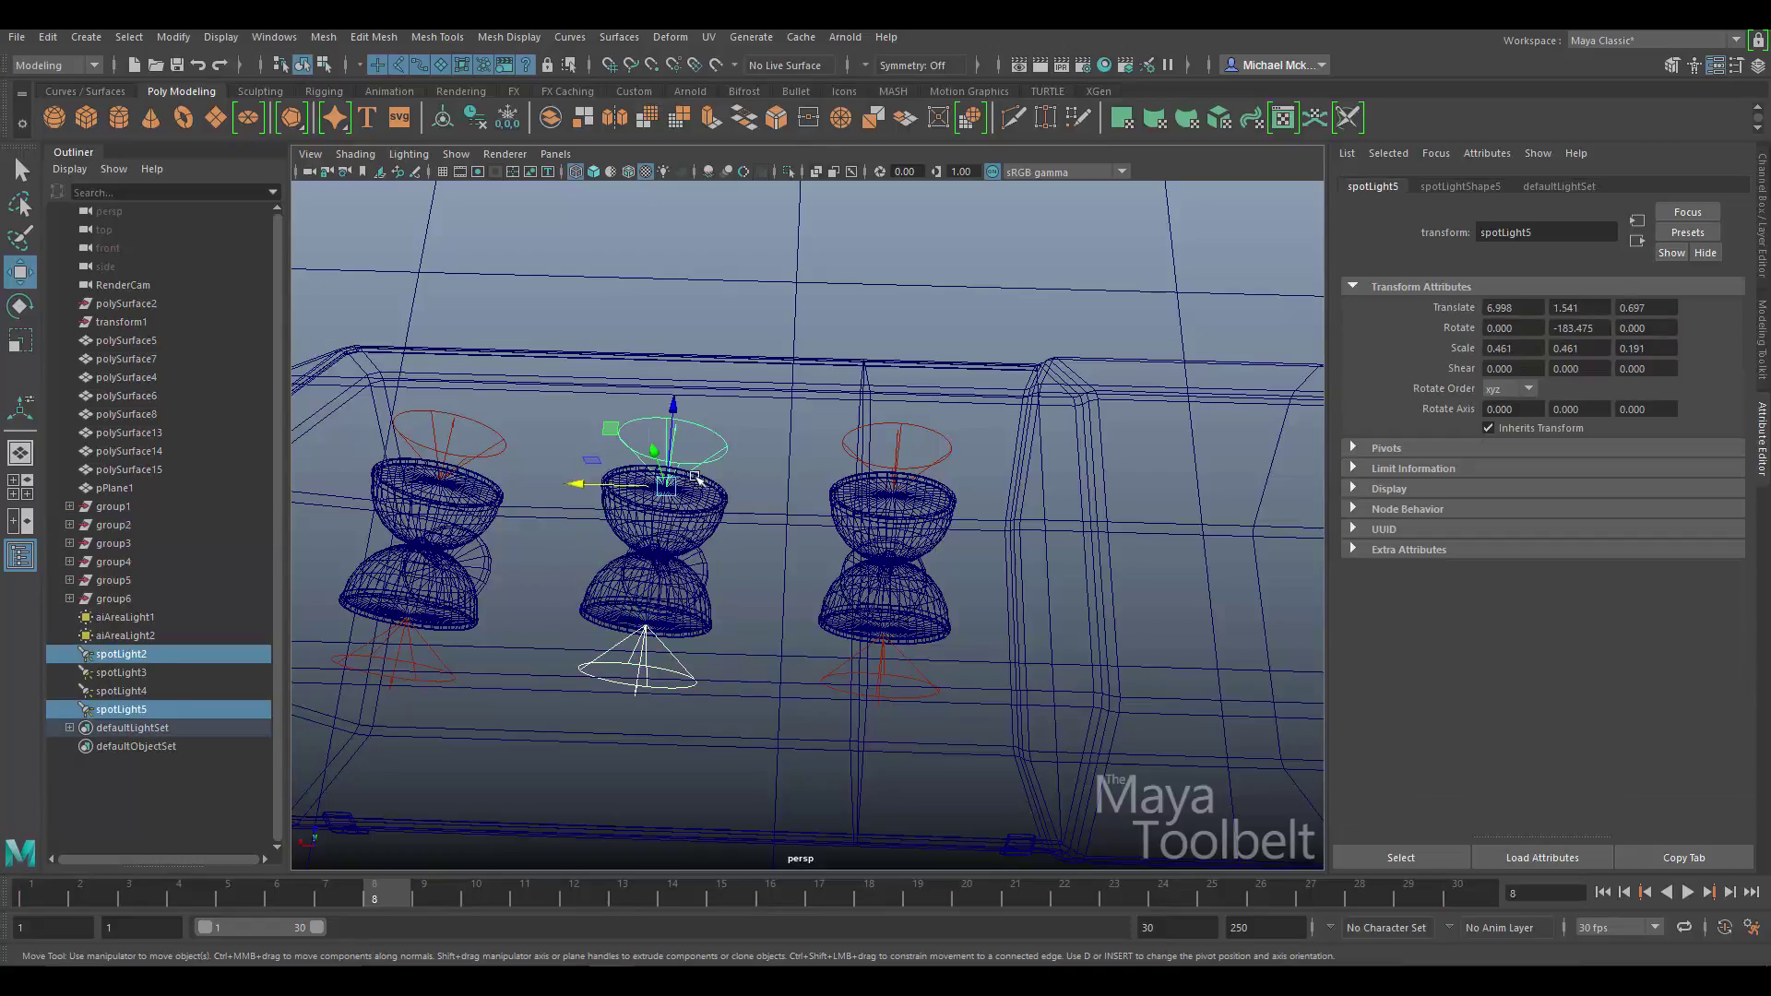
{"action": "middle_click_drag", "start_coordinate": [99, 661], "coordinate": [115, 521]}
- Parent spotLight3 and spotLight4 under group3, the outermost reflector pair of the blue section
{"action": "left_click", "coordinate": [486, 452]}
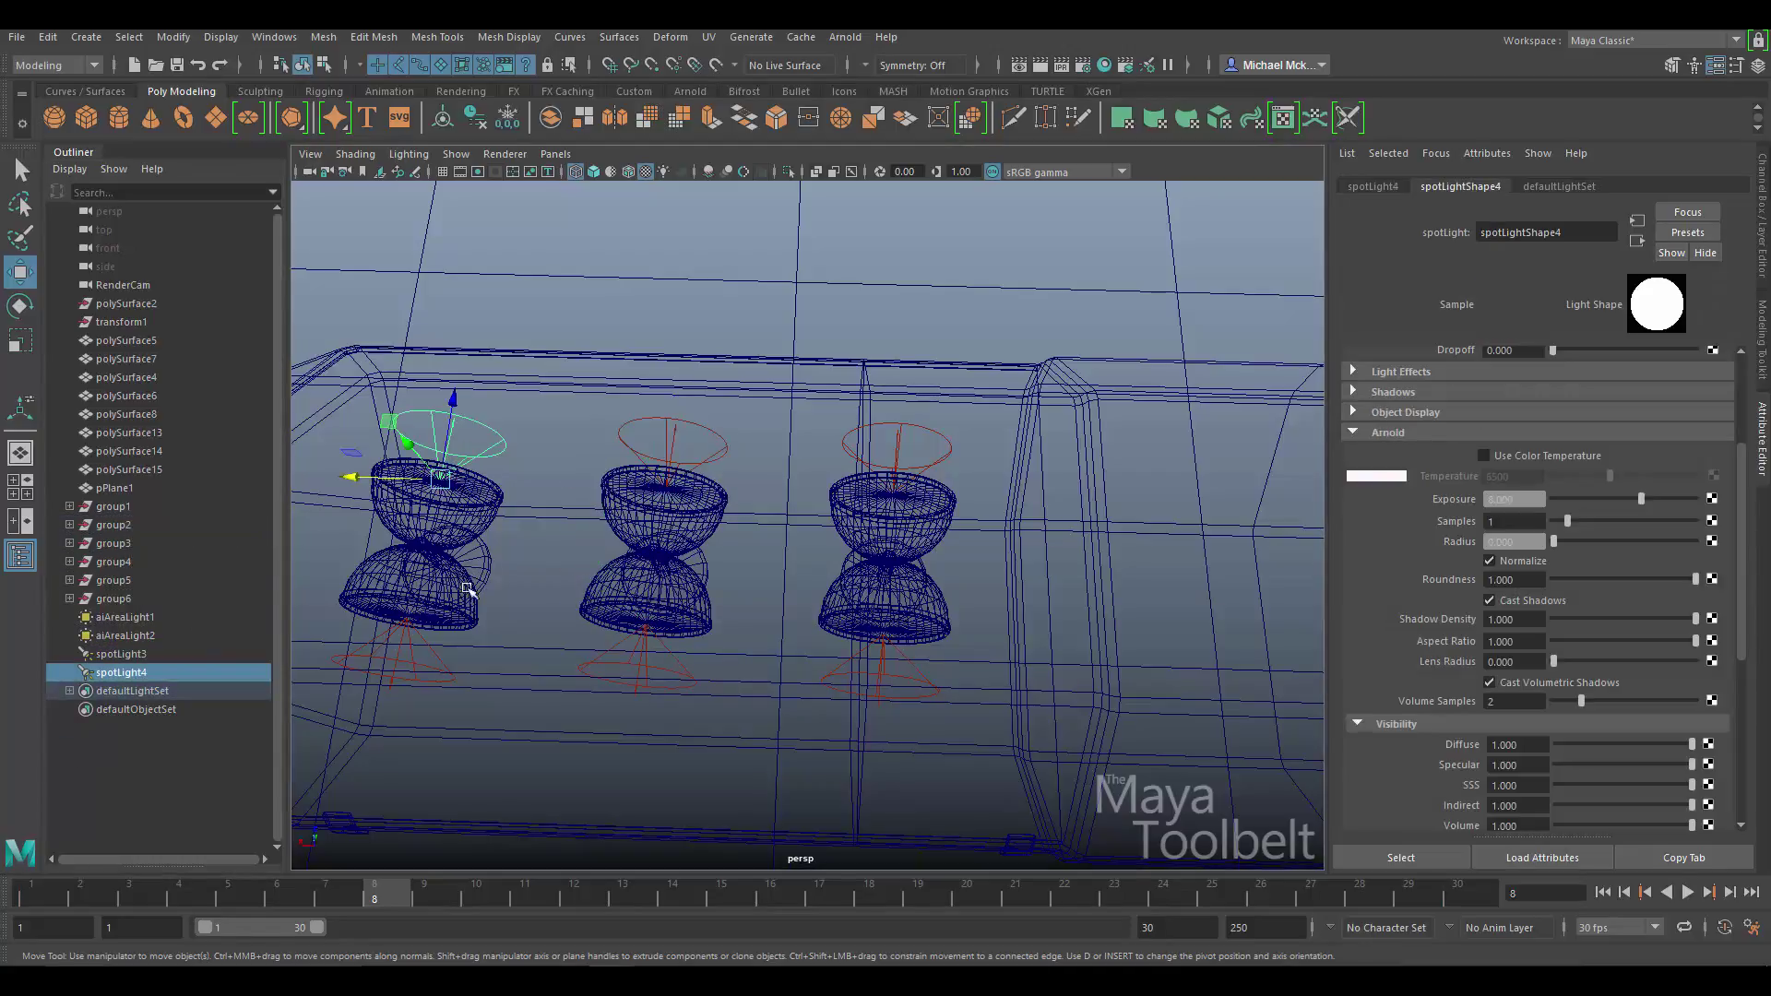
{"action": "left_click", "coordinate": [441, 666], "text": "shift"}
{"action": "middle_click_drag", "start_coordinate": [134, 661], "coordinate": [130, 545]}
- Scrub the animation and look around the light bar to check that the spotlights rotate with their reflectors
{"action": "mouse_move", "coordinate": [298, 895]}
{"action": "left_mouse_down"}
{"action": "mouse_move", "coordinate": [74, 895]}
{"action": "mouse_move", "coordinate": [658, 905]}
{"action": "mouse_move", "coordinate": [47, 909]}
{"action": "mouse_move", "coordinate": [935, 871]}
{"action": "mouse_move", "coordinate": [324, 890]}
{"action": "left_mouse_up"}
{"action": "left_click_drag", "start_coordinate": [1039, 600], "coordinate": [842, 416], "text": "alt"}
{"action": "middle_click_drag", "start_coordinate": [1170, 664], "coordinate": [932, 691], "text": "alt"}
{"action": "left_click_drag", "start_coordinate": [932, 691], "coordinate": [905, 605], "text": "alt"}
{"action": "right_click_drag", "start_coordinate": [905, 606], "coordinate": [987, 627], "text": "alt"}
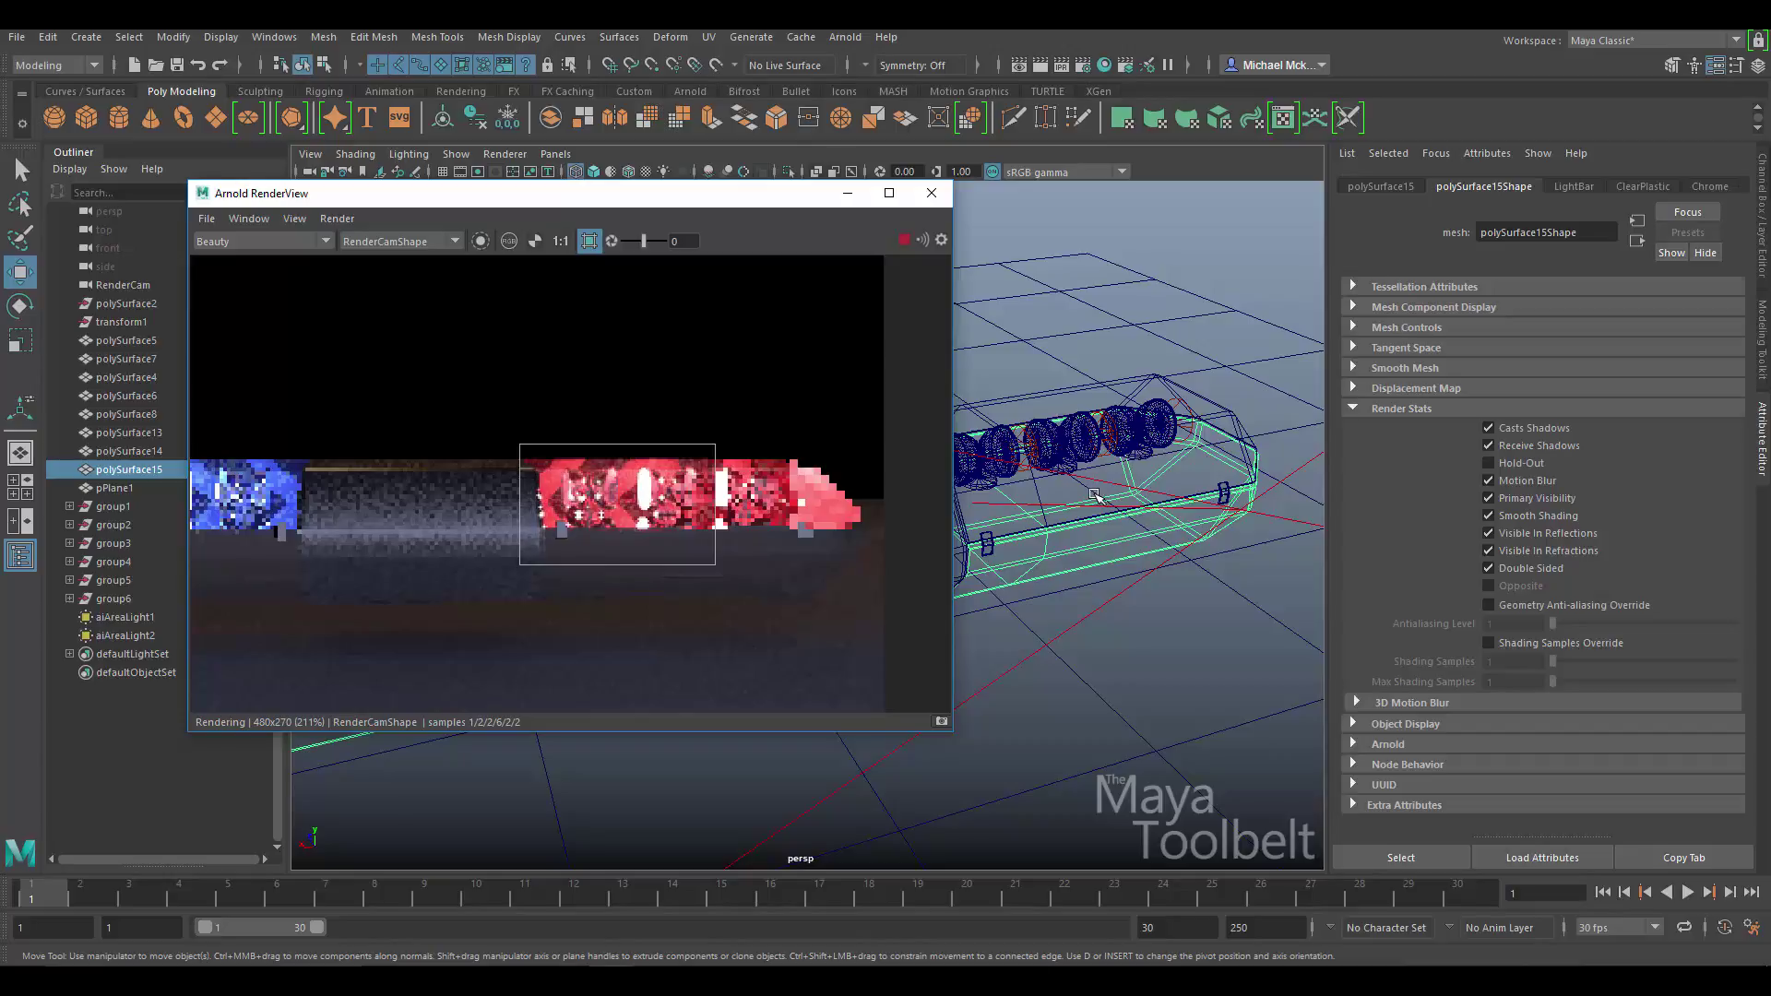
- Turn off the crop region in Arnold RenderView and examine the render of the whole light bar
{"action": "mouse_move", "coordinate": [645, 559]}
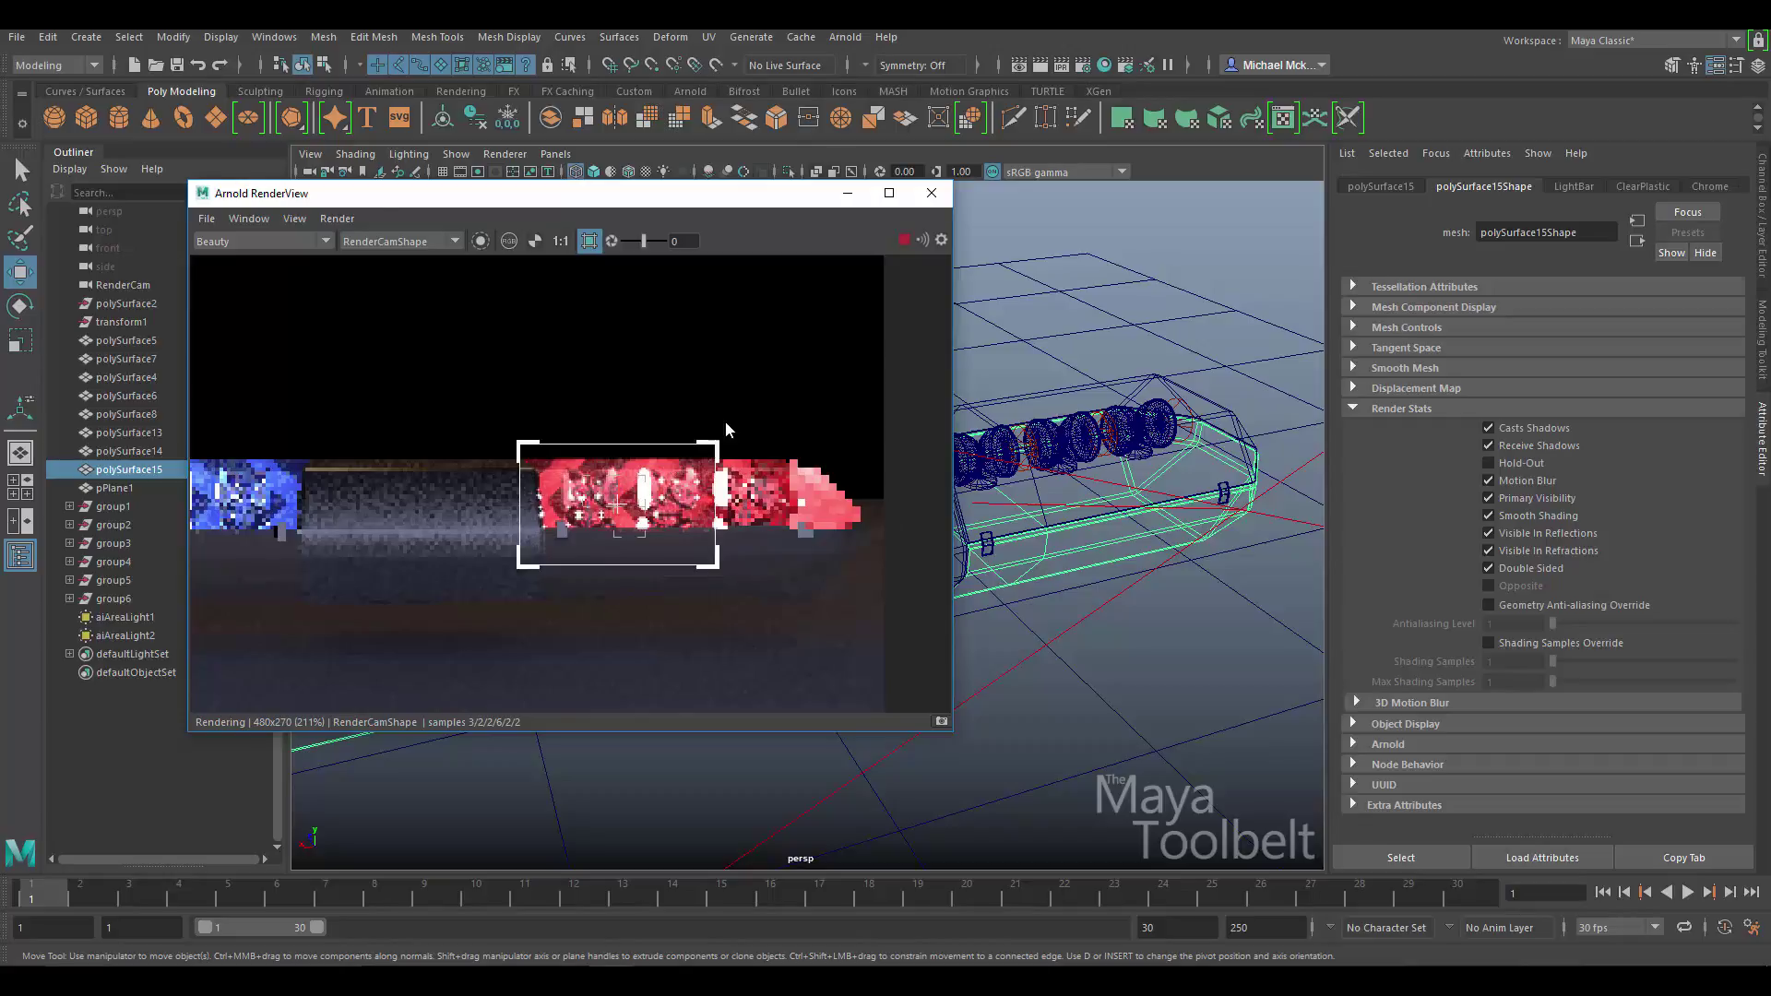
{"action": "left_click", "coordinate": [590, 241]}
{"action": "scroll", "coordinate": [579, 412], "scroll_direction": "down", "scroll_amount": 1}
{"action": "scroll", "coordinate": [496, 406], "scroll_direction": "down", "scroll_amount": 3}
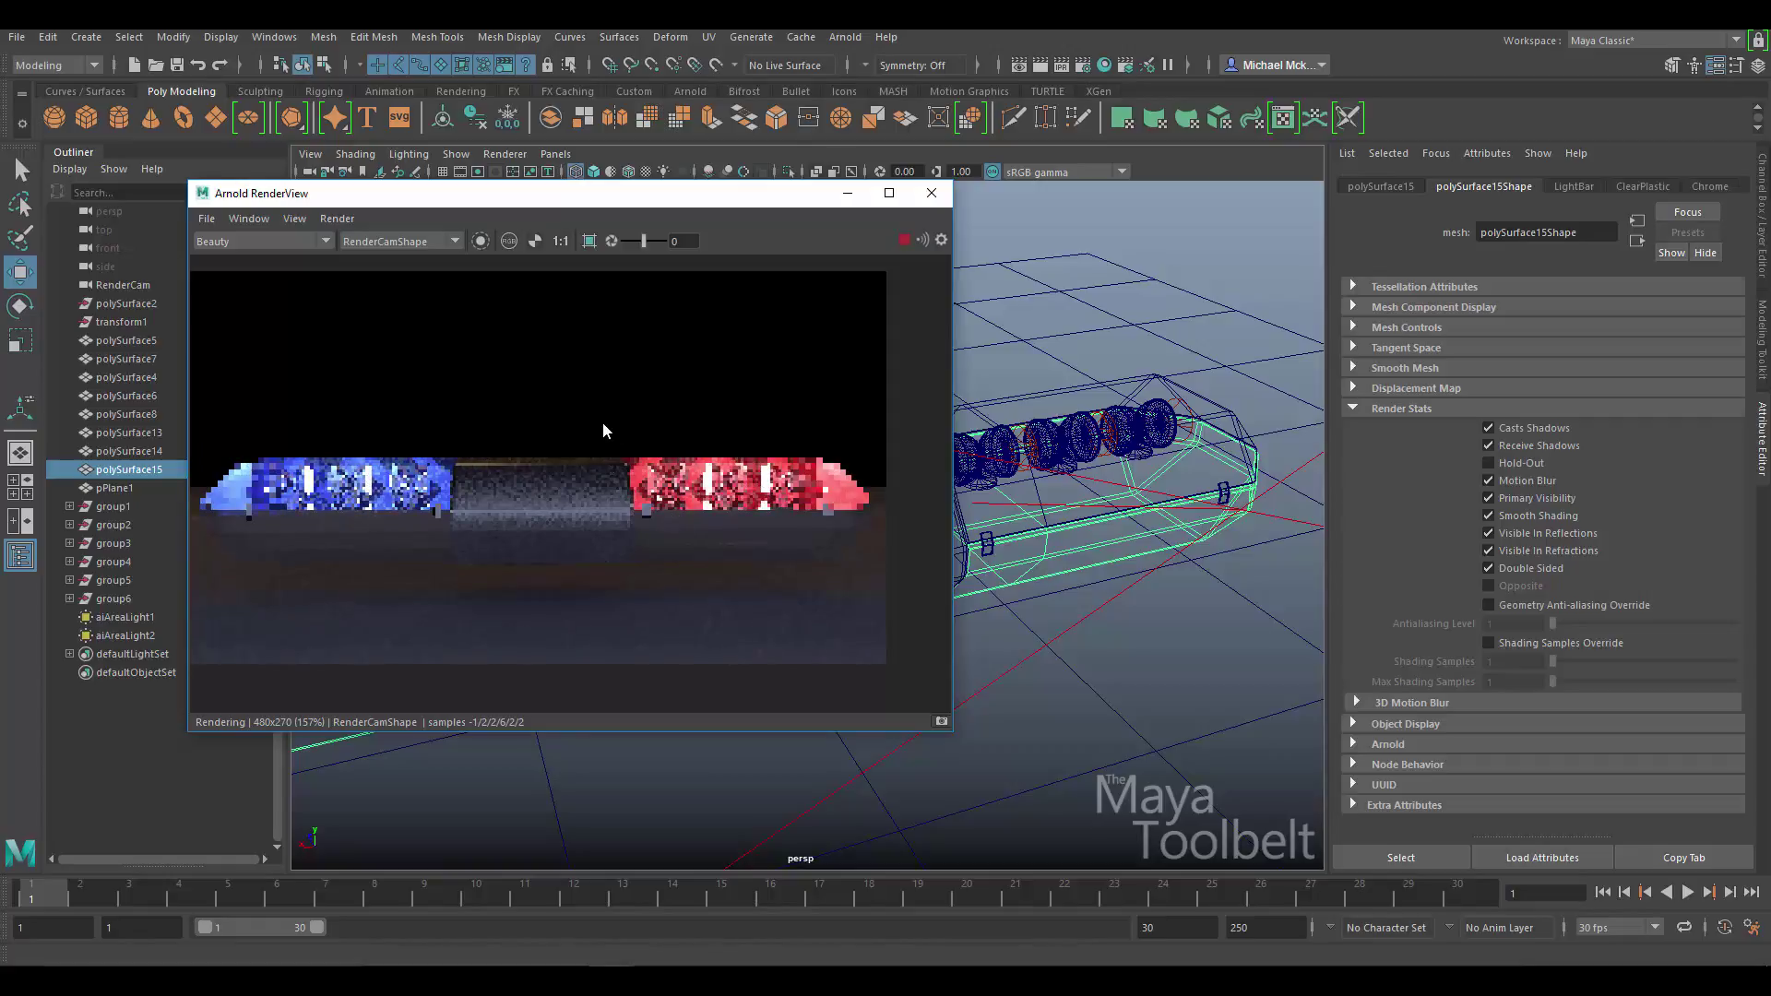
{"action": "middle_click_drag", "start_coordinate": [600, 452], "coordinate": [631, 434], "text": "alt"}
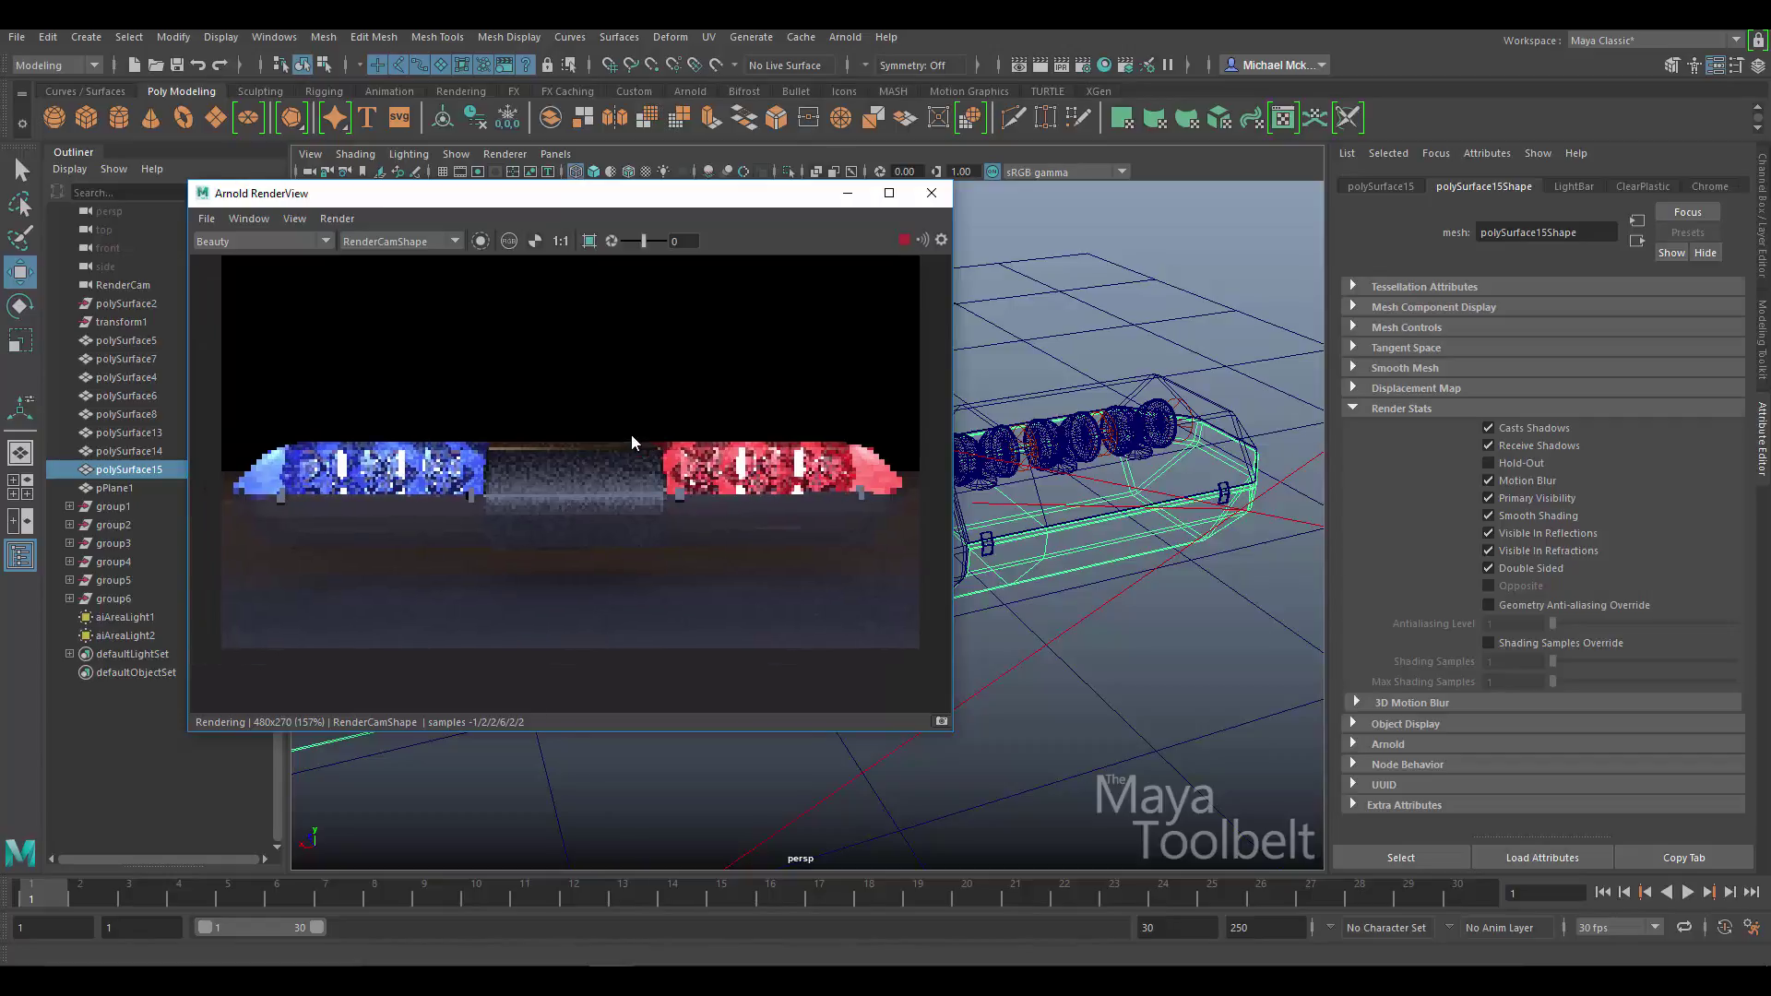
{"action": "right_click_drag", "start_coordinate": [631, 435], "coordinate": [522, 435], "text": "alt"}
{"action": "middle_click_drag", "start_coordinate": [617, 465], "coordinate": [596, 469], "text": "alt"}
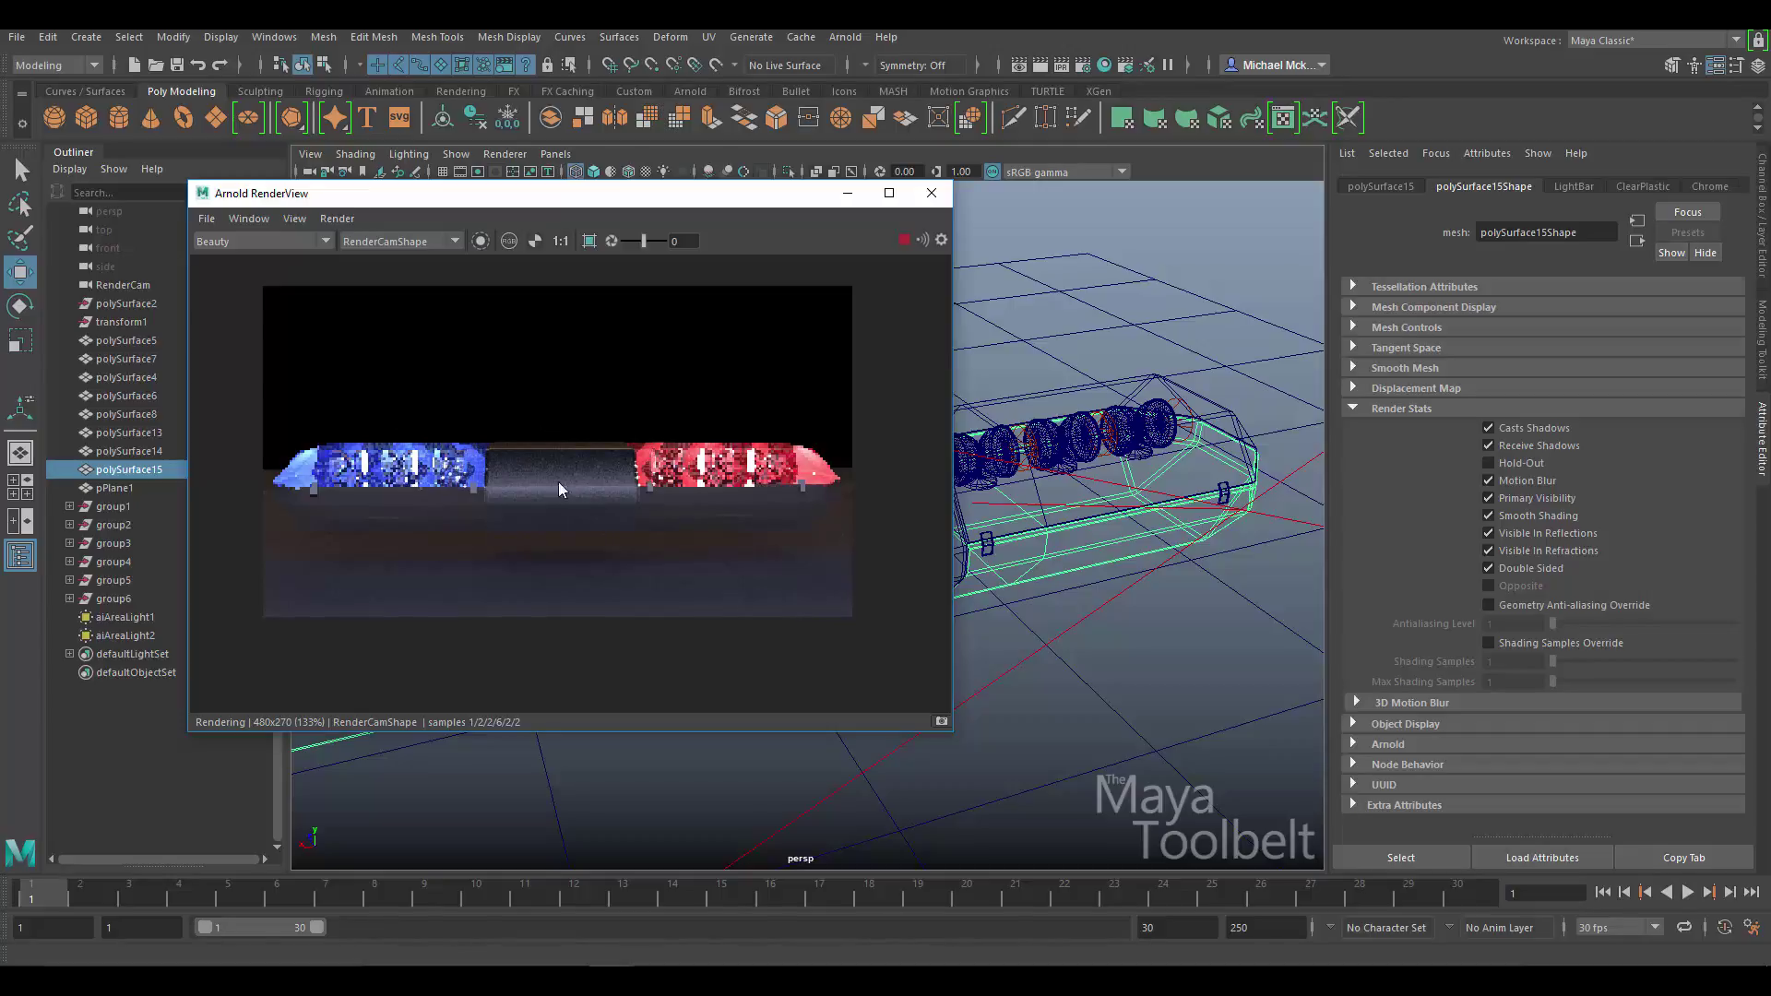
- Review the diffuse_direct, diffuse_indirect, emission, indirect and specular passes of the light bar render one after another
{"action": "left_click", "coordinate": [324, 241]}
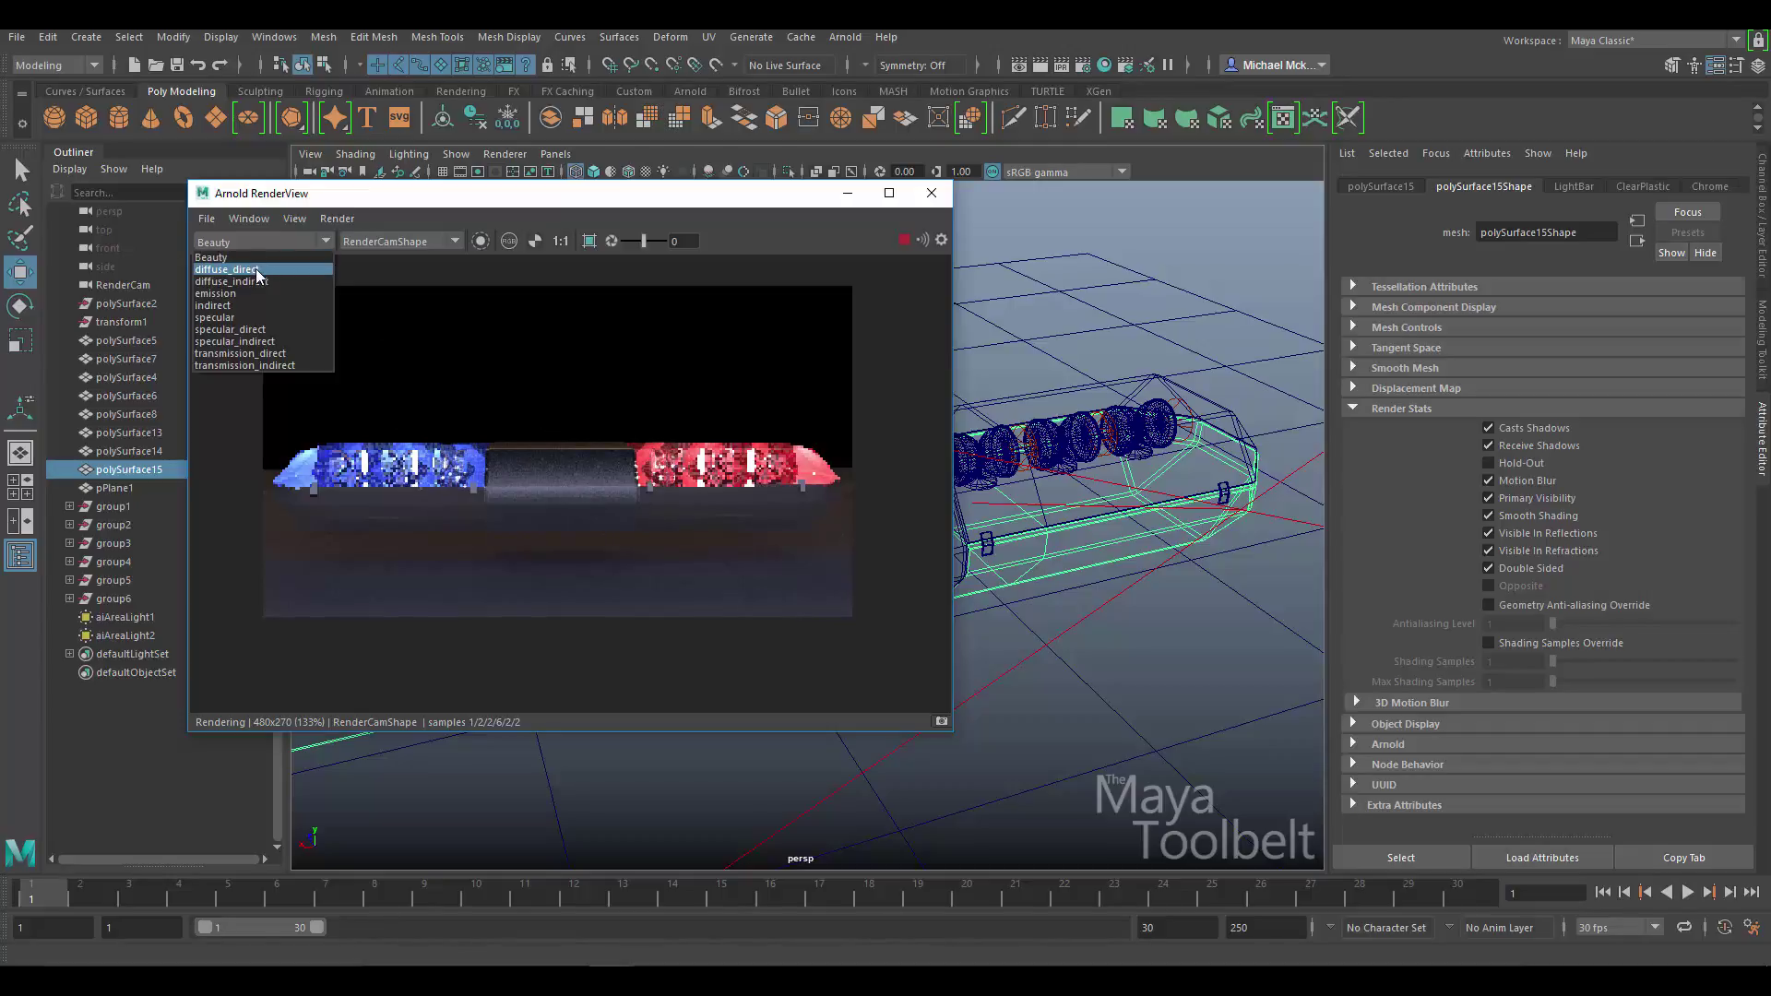
{"action": "left_click", "coordinate": [257, 270]}
{"action": "left_click", "coordinate": [258, 244]}
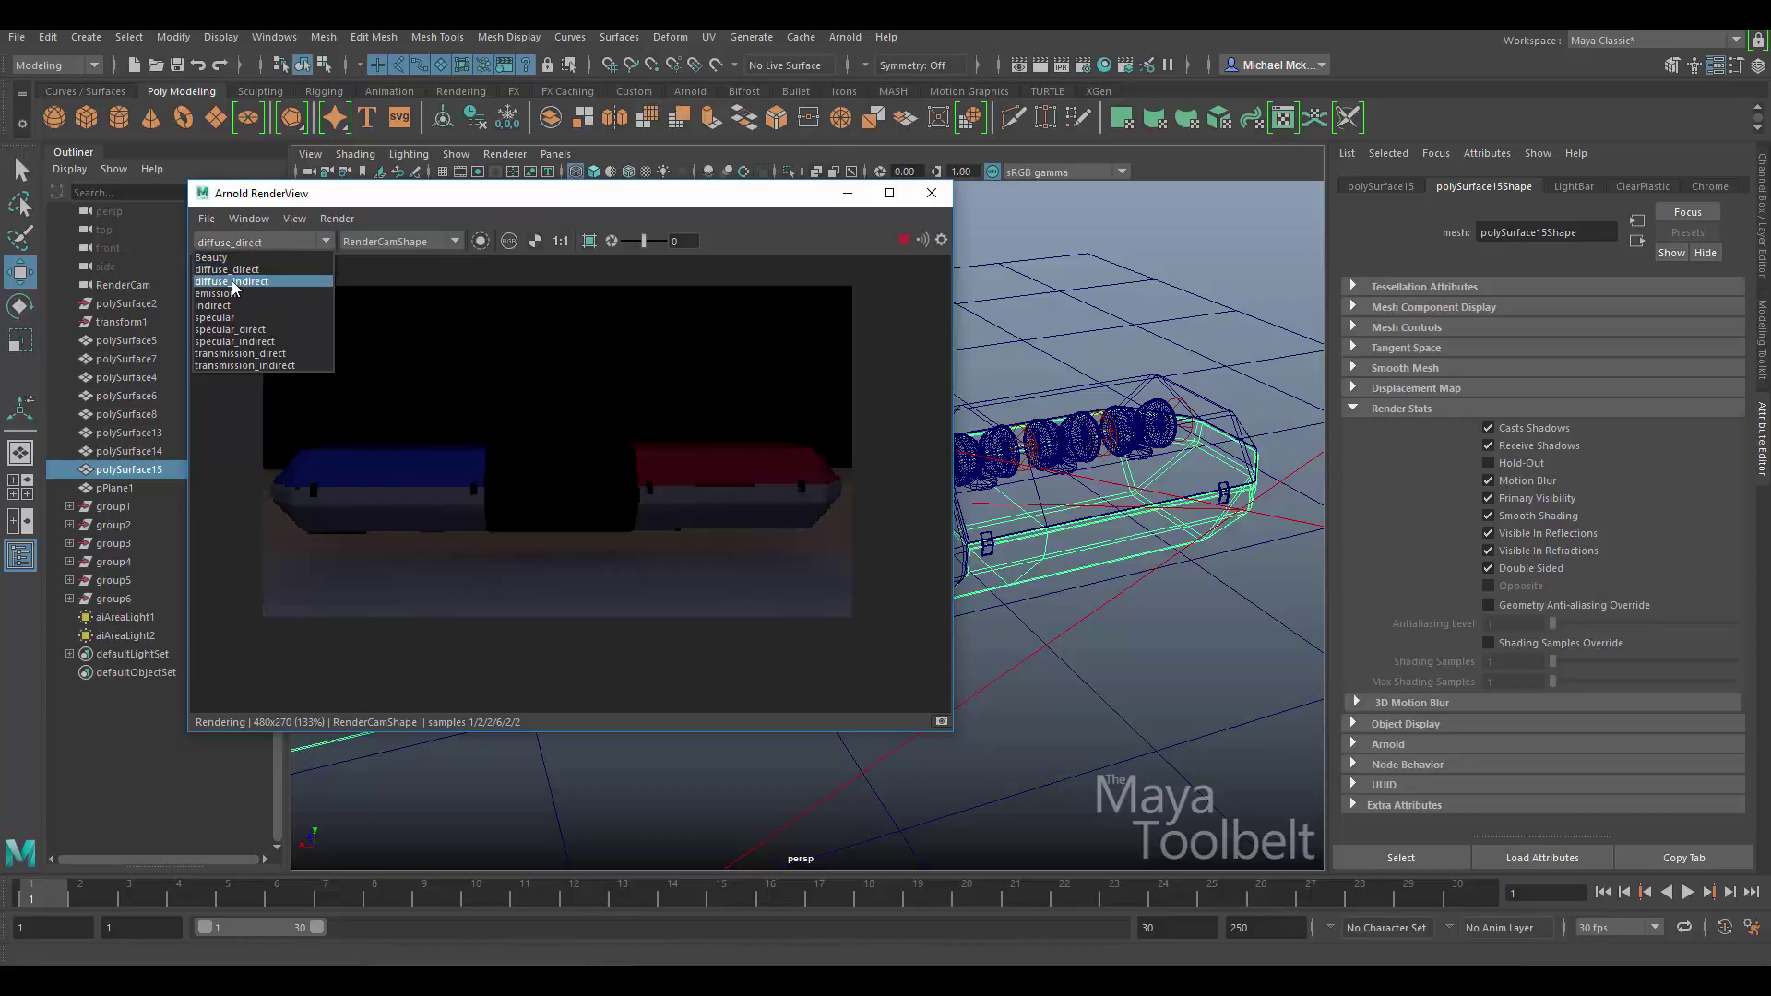
{"action": "left_click", "coordinate": [235, 281]}
{"action": "left_click", "coordinate": [257, 242]}
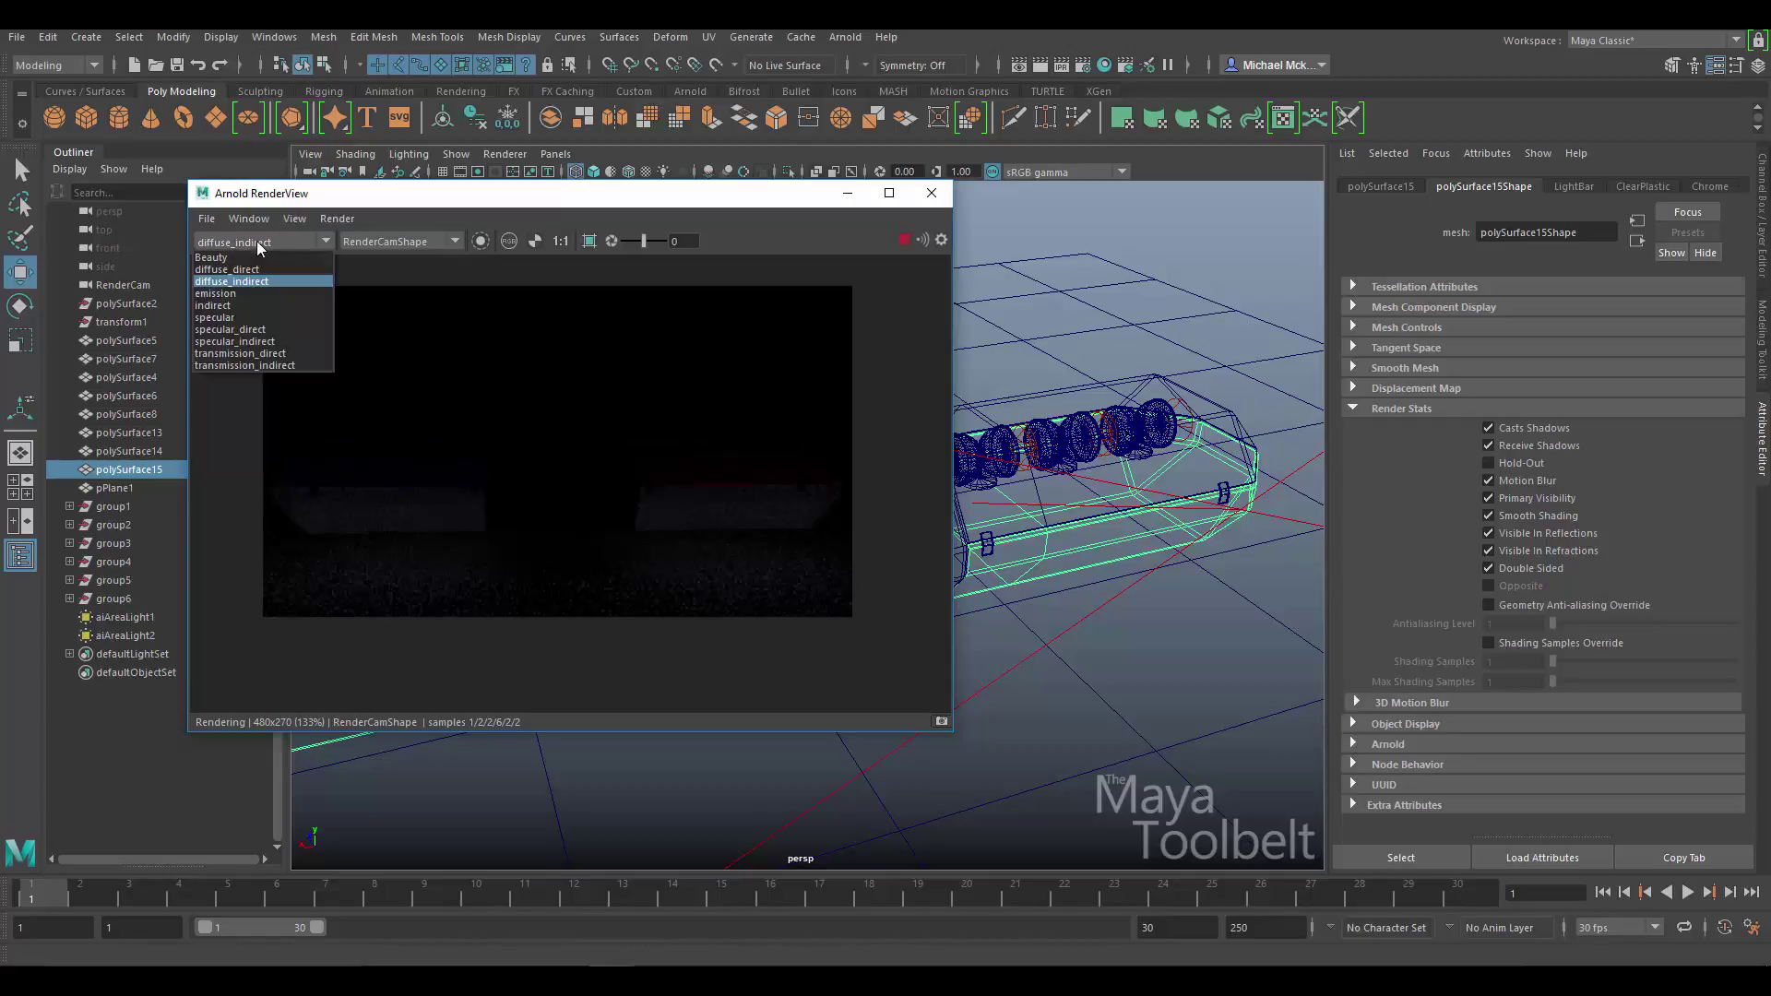
{"action": "left_click", "coordinate": [231, 291]}
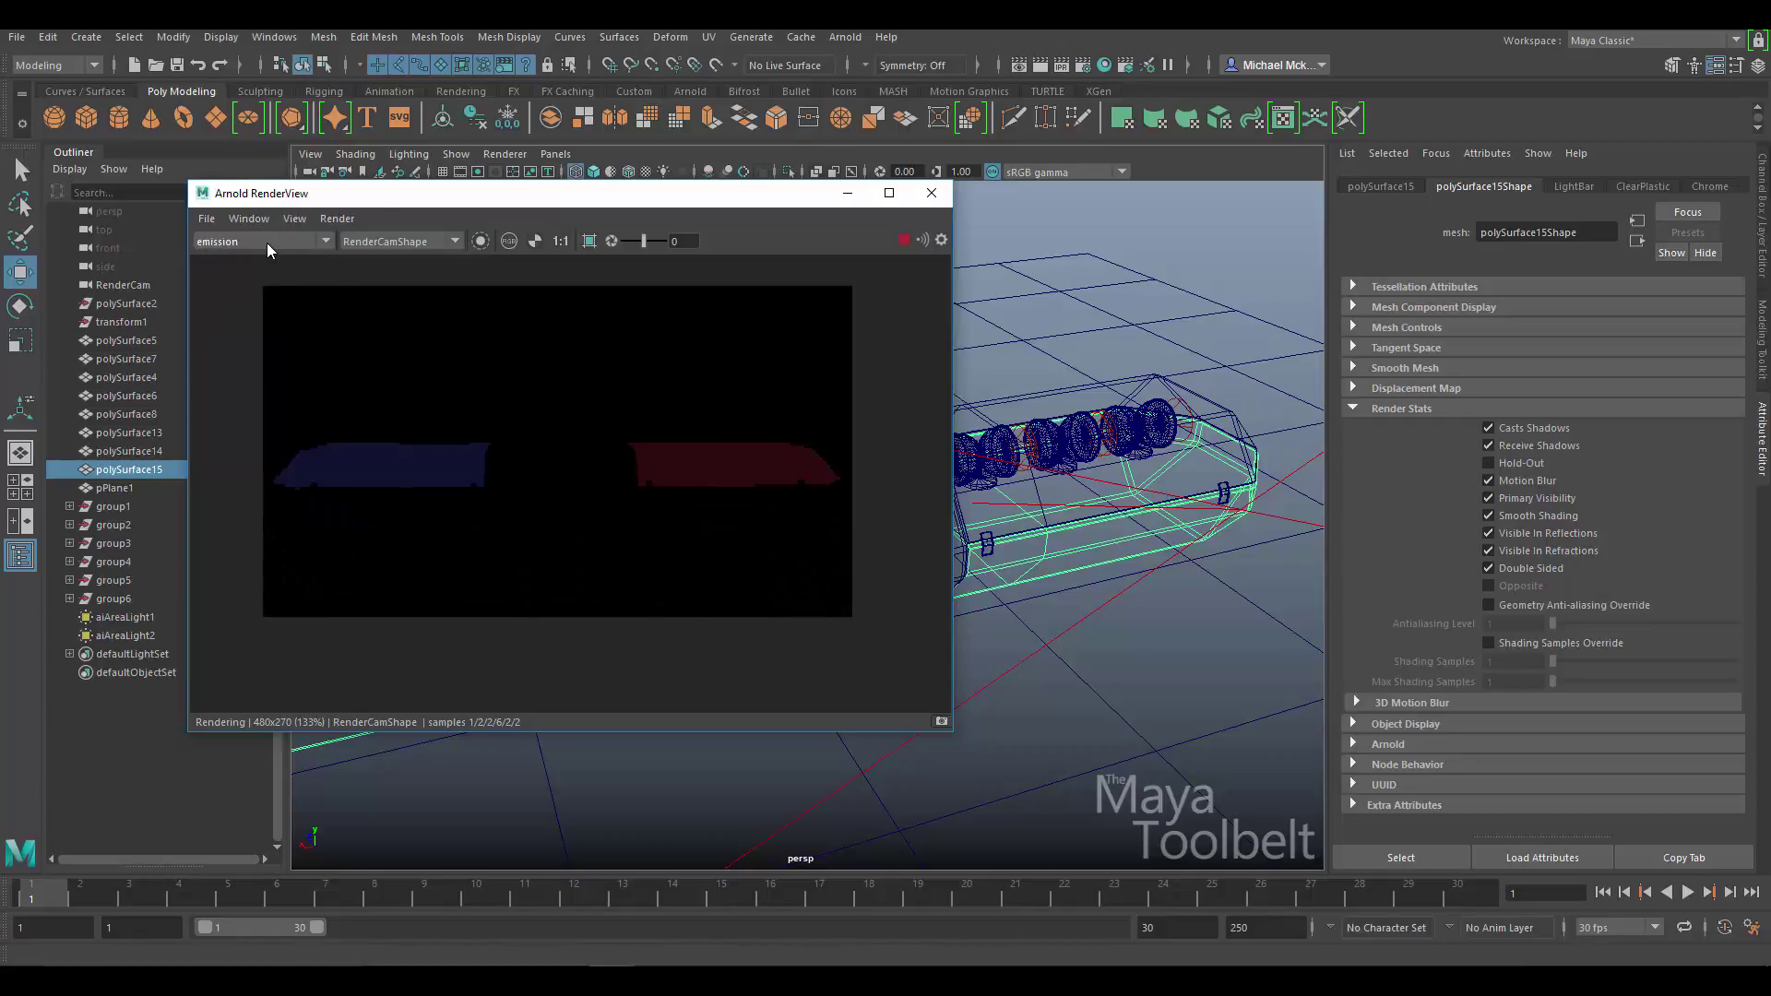
{"action": "left_click", "coordinate": [268, 241]}
{"action": "left_click", "coordinate": [236, 303]}
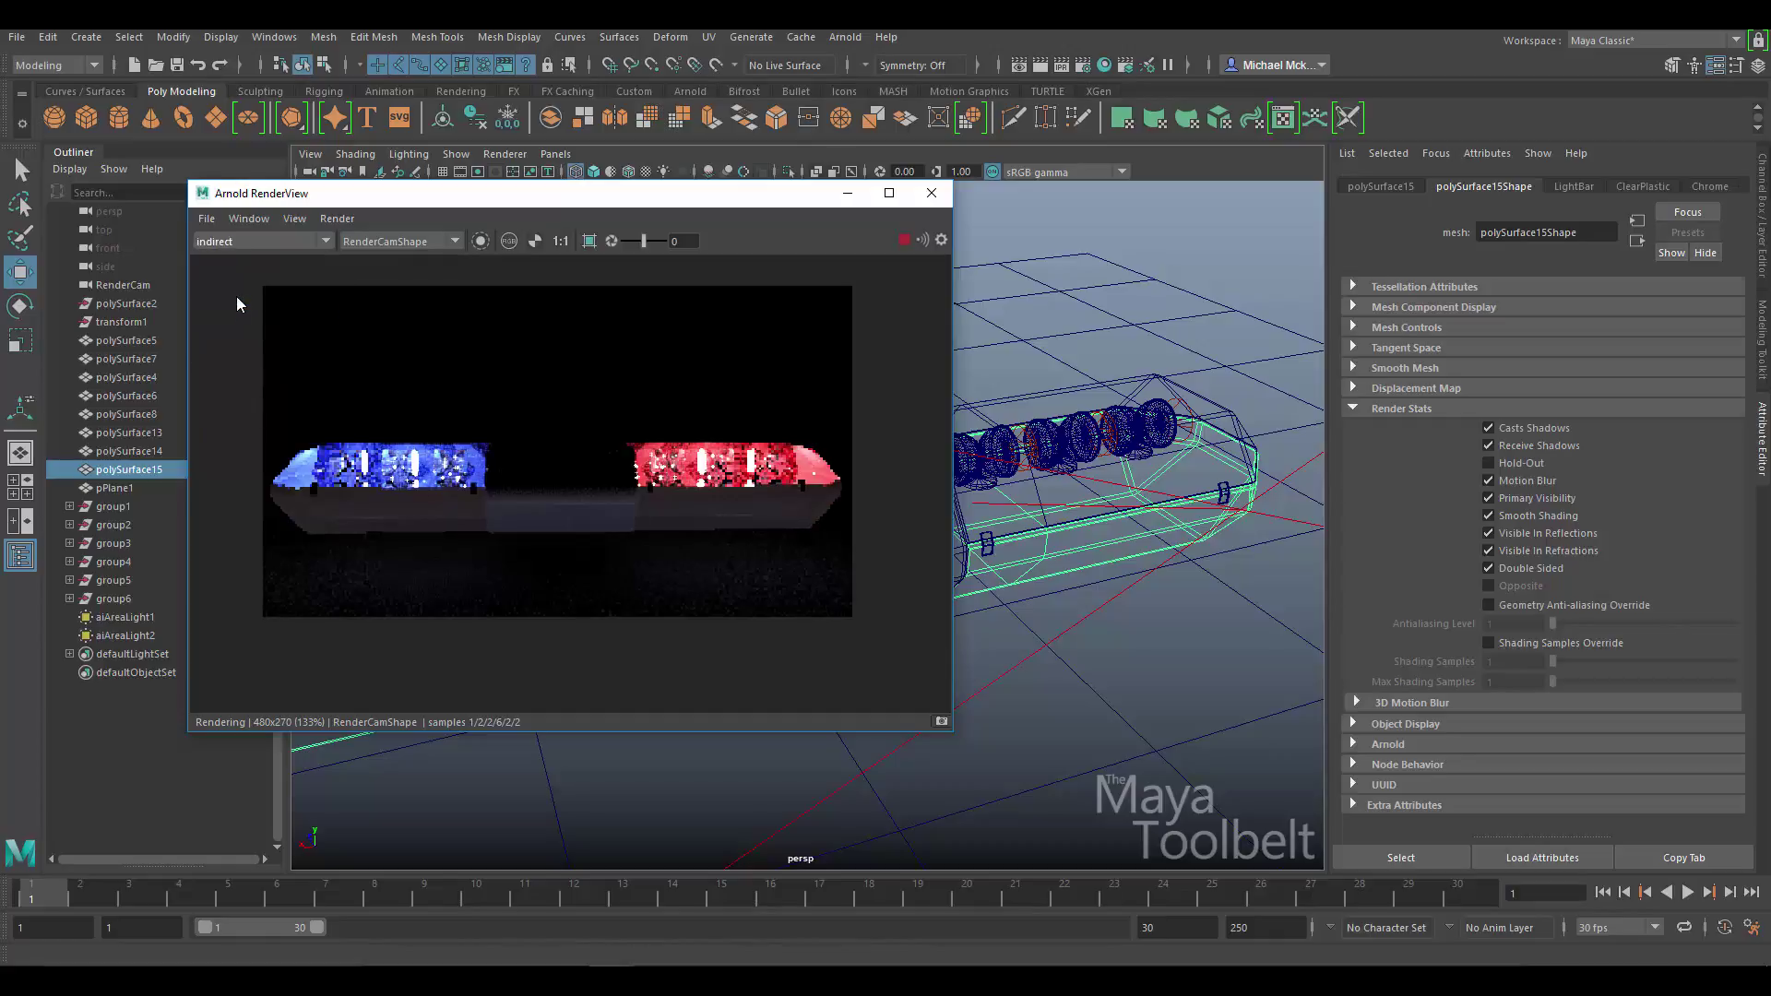
{"action": "left_click", "coordinate": [244, 239]}
{"action": "left_click", "coordinate": [230, 316]}
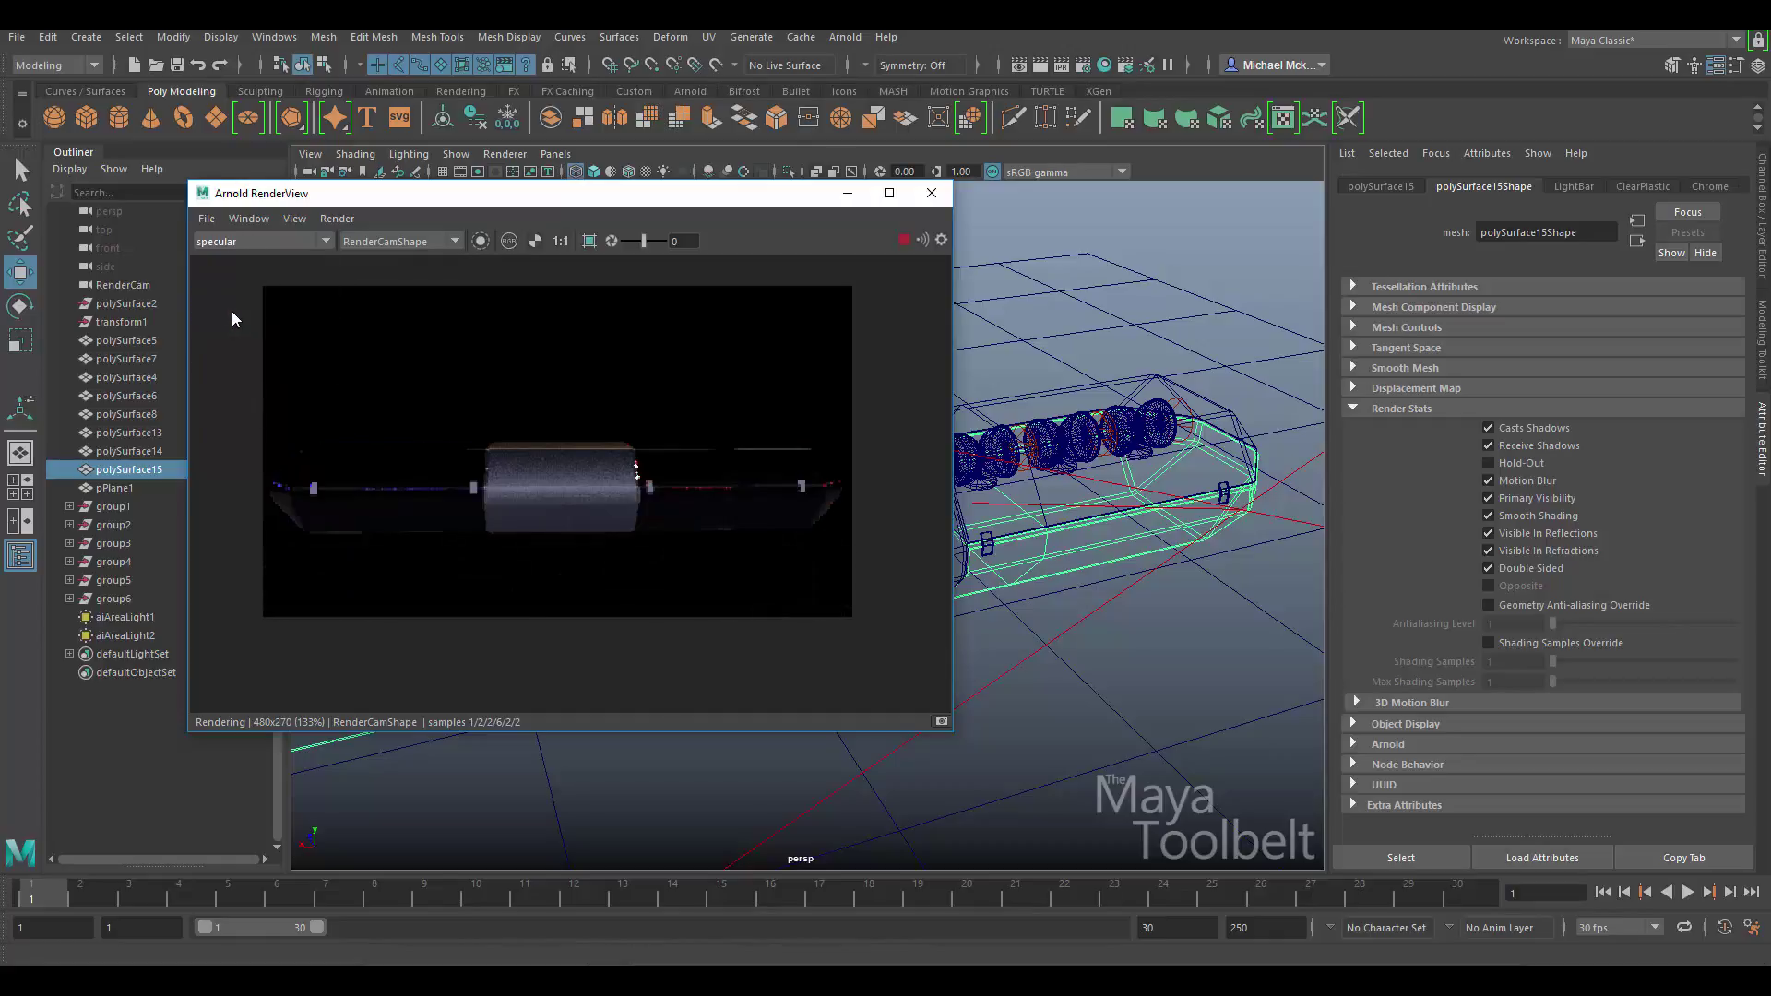
- Review the specular_indirect, transmission_direct and transmission_indirect passes, examine the colored sections up close, and close the render view
{"action": "left_click", "coordinate": [243, 239]}
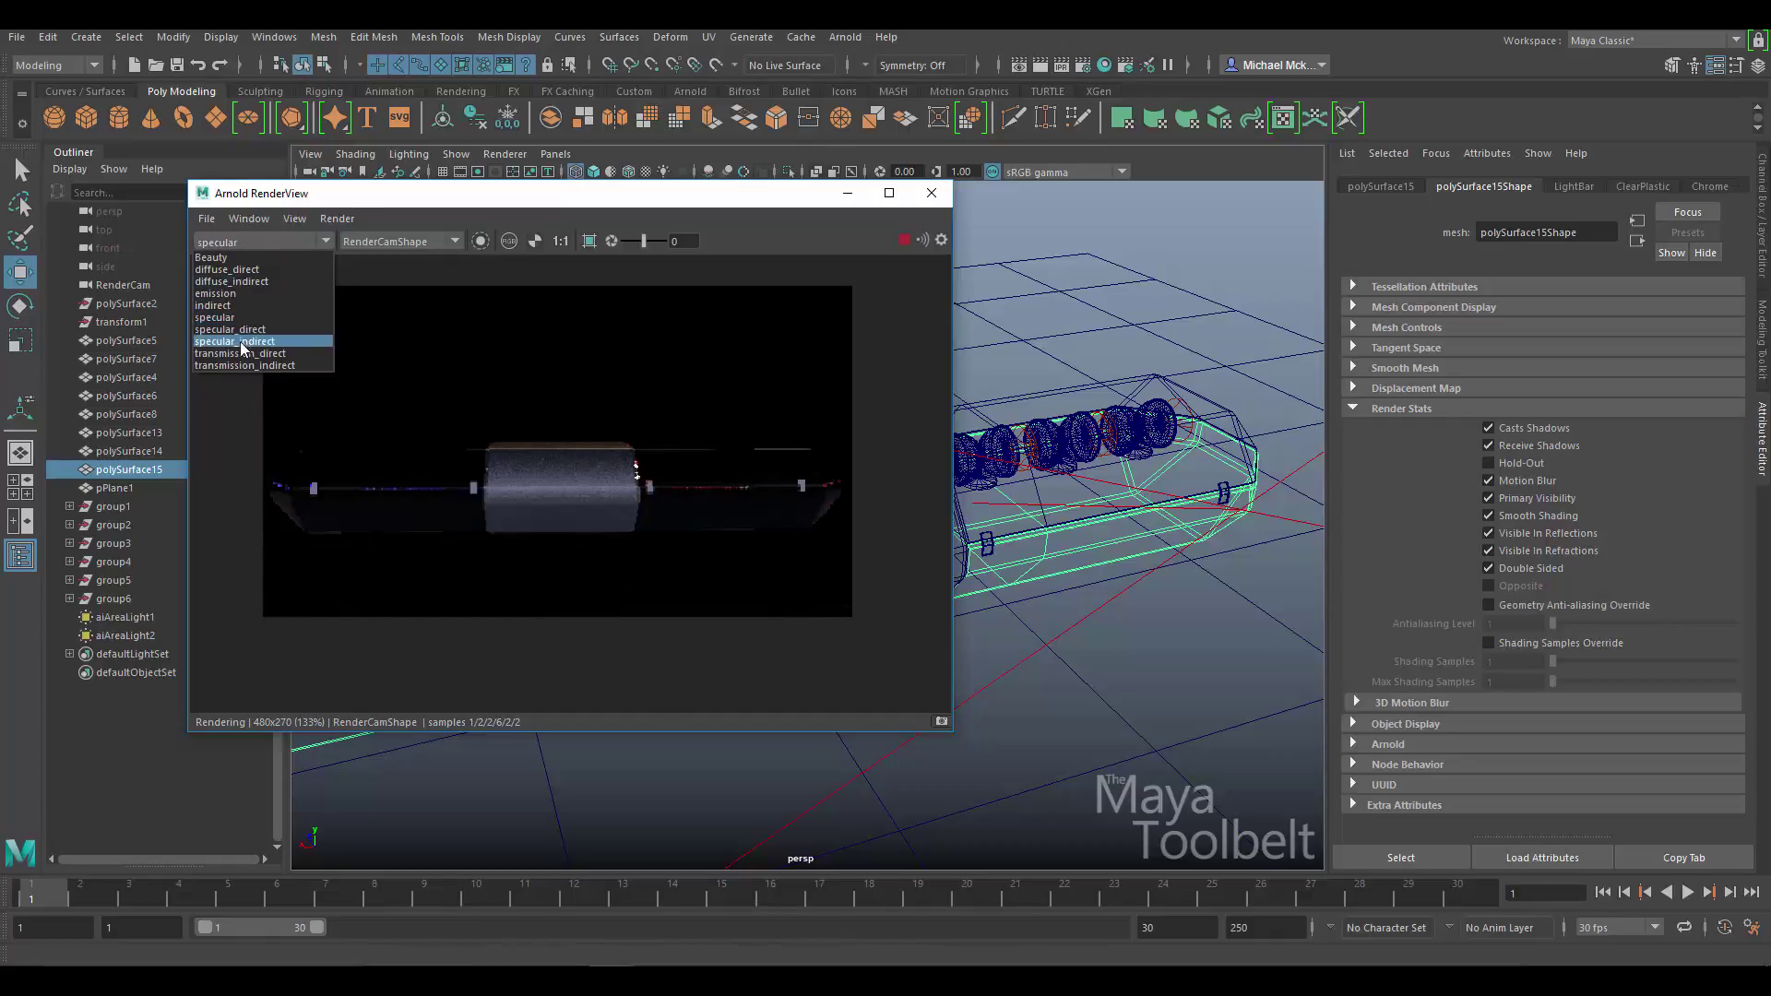
{"action": "left_click", "coordinate": [241, 345]}
{"action": "left_click", "coordinate": [262, 244]}
{"action": "left_click", "coordinate": [241, 354]}
{"action": "left_click", "coordinate": [255, 242]}
{"action": "left_click", "coordinate": [252, 366]}
{"action": "scroll", "coordinate": [503, 508], "scroll_direction": "up", "scroll_amount": 3}
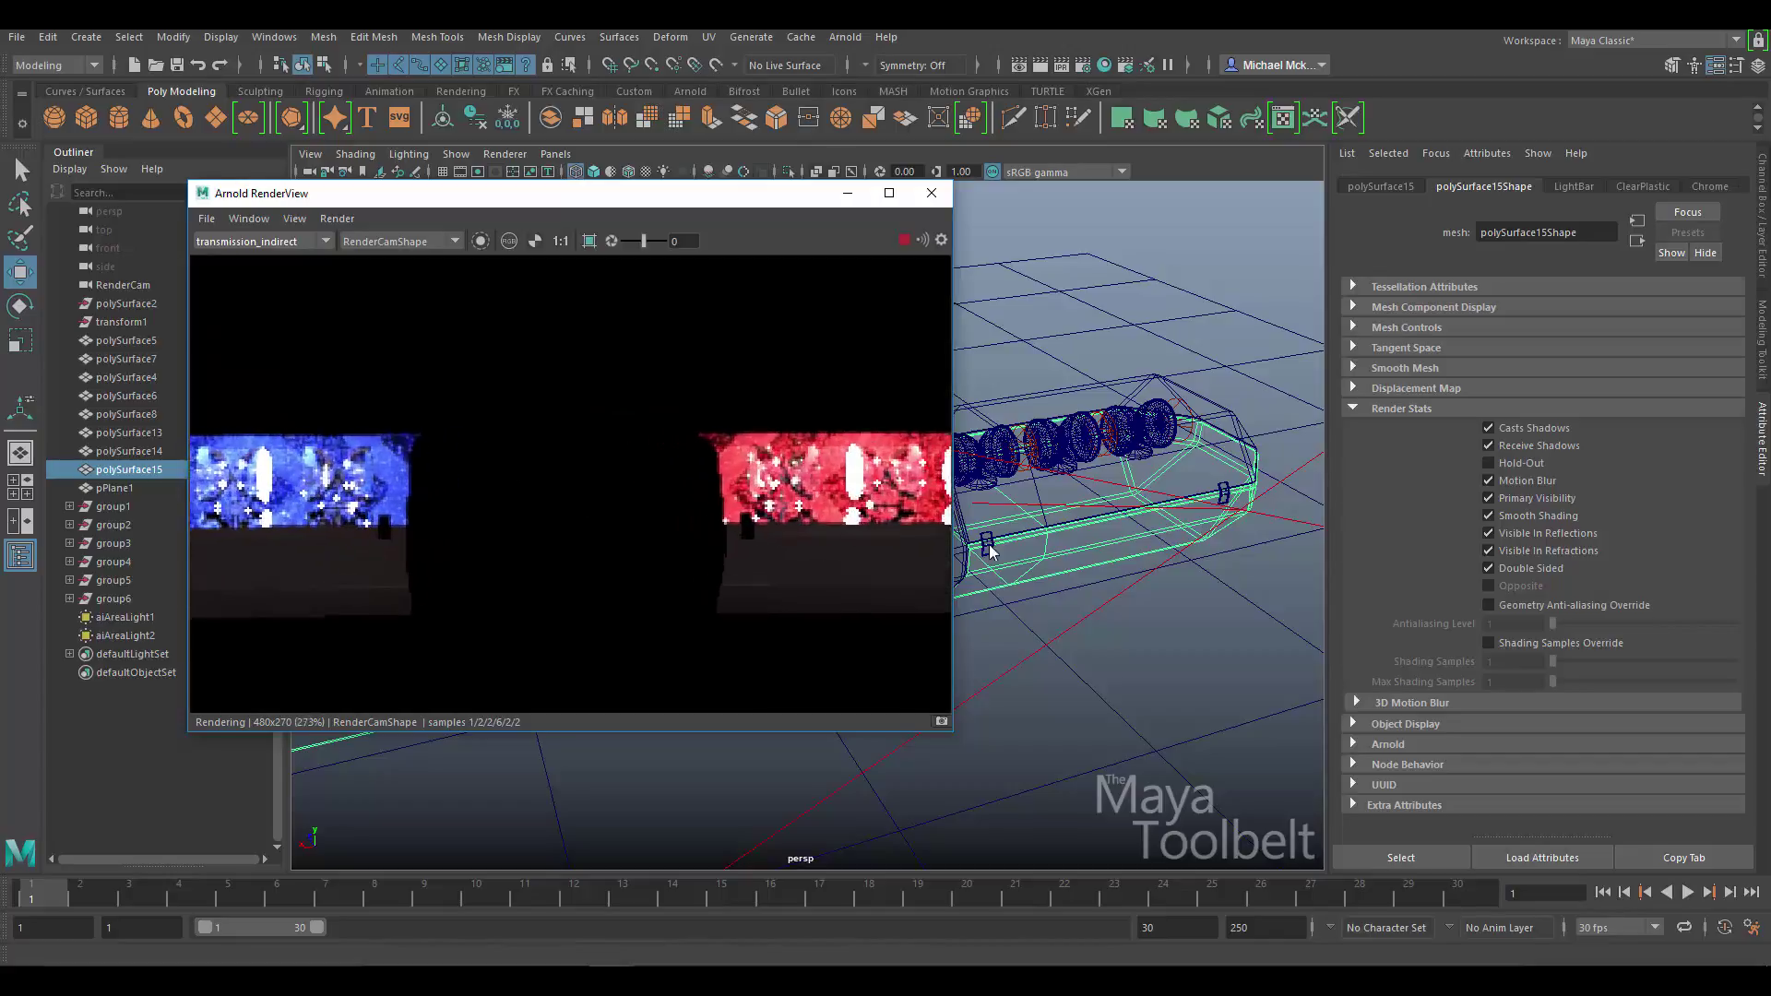
{"action": "middle_click_drag", "start_coordinate": [330, 511], "coordinate": [377, 489]}
{"action": "scroll", "coordinate": [489, 462], "scroll_direction": "down", "scroll_amount": 1}
{"action": "scroll", "coordinate": [489, 462], "scroll_direction": "down", "scroll_amount": 2}
{"action": "mouse_move", "coordinate": [729, 480]}
{"action": "middle_mouse_down"}
{"action": "mouse_move", "coordinate": [548, 489]}
{"action": "mouse_move", "coordinate": [736, 477]}
{"action": "middle_mouse_up"}
{"action": "left_click", "coordinate": [934, 194]}
- Show the model shaded, select the central housing polySurface8, and compare its front with the police light bar reference photo
{"action": "left_click_drag", "start_coordinate": [947, 558], "coordinate": [1004, 617], "text": "alt"}
{"action": "key", "text": "5"}
{"action": "left_click", "coordinate": [913, 550]}
{"action": "left_click_drag", "start_coordinate": [913, 550], "coordinate": [744, 553], "text": "alt"}
{"action": "right_click_drag", "start_coordinate": [744, 553], "coordinate": [863, 526], "text": "alt"}
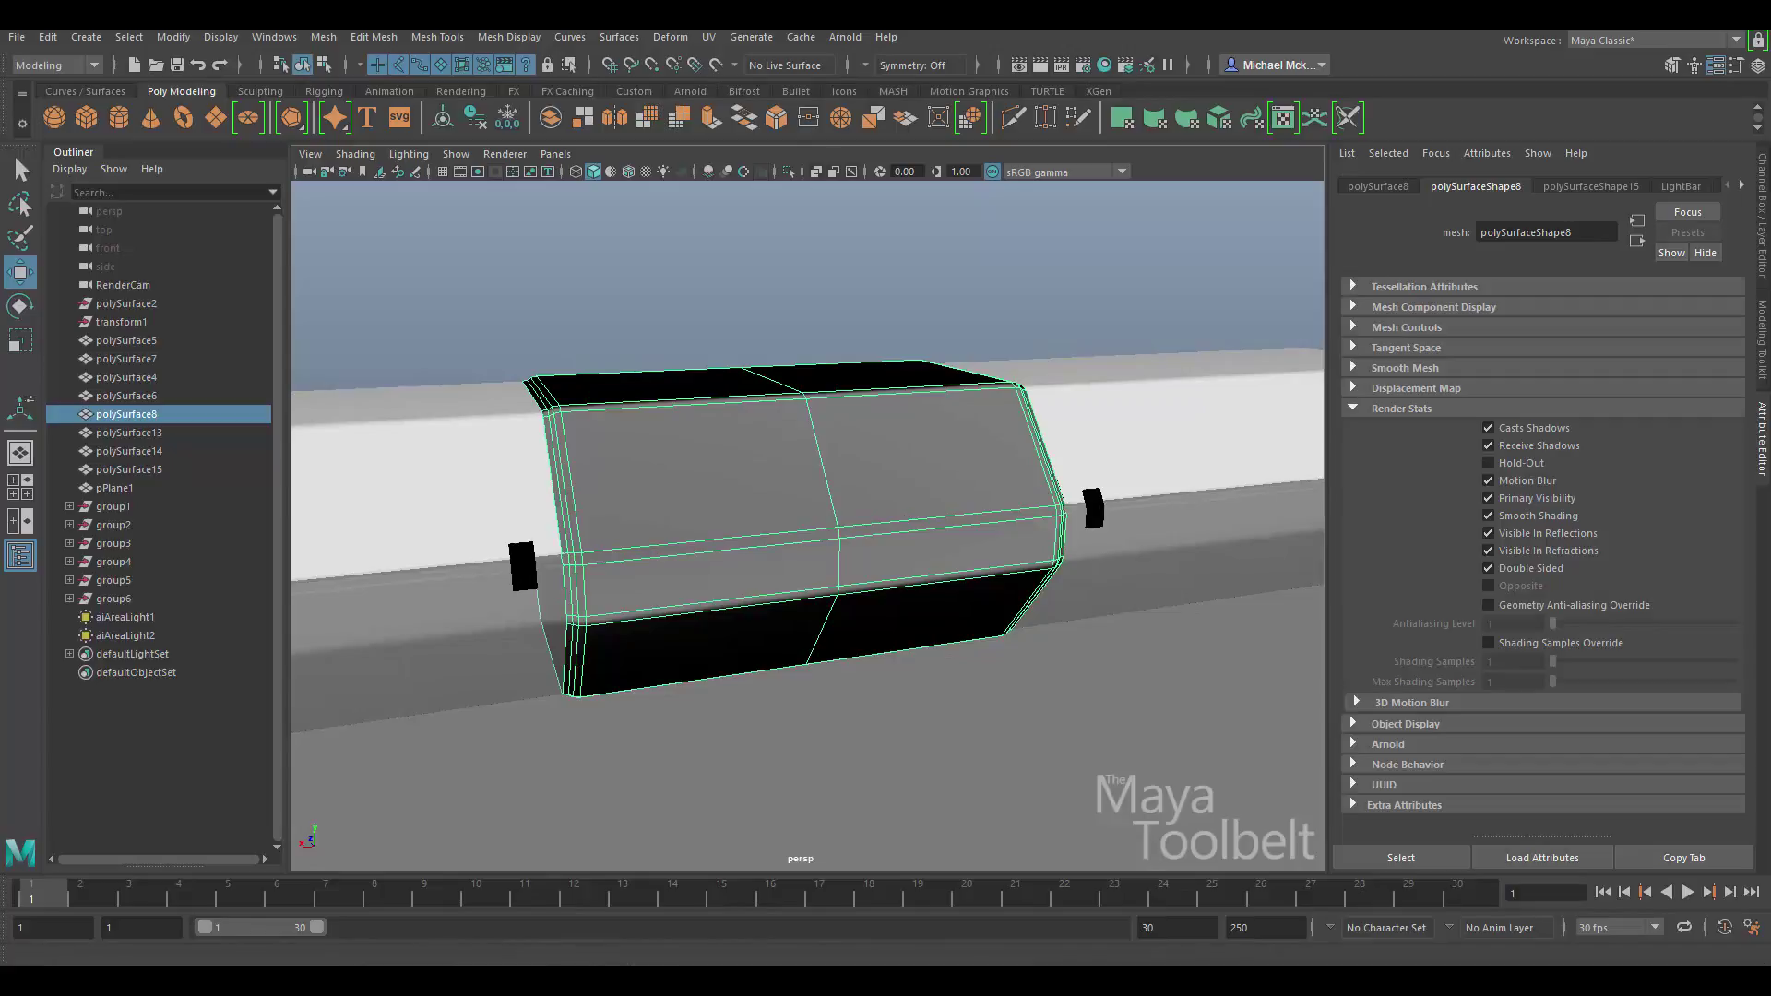
{"action": "left_click", "coordinate": [656, 980]}
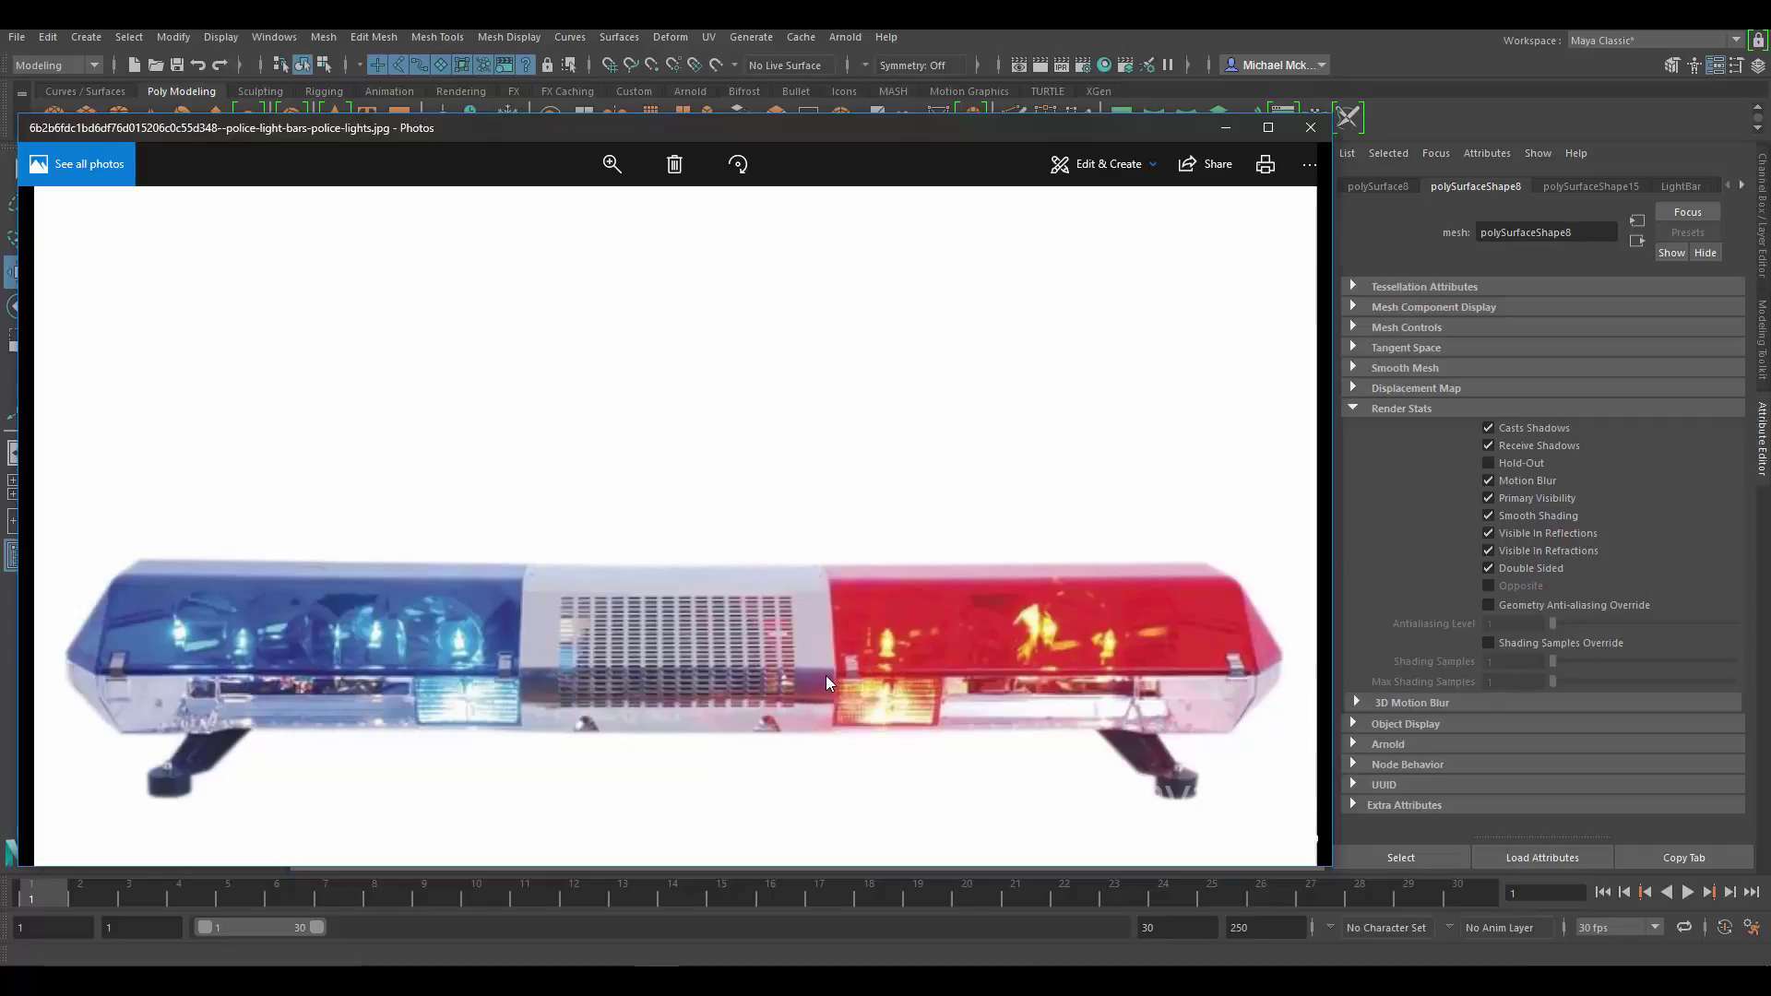
{"action": "left_click", "coordinate": [1225, 127]}
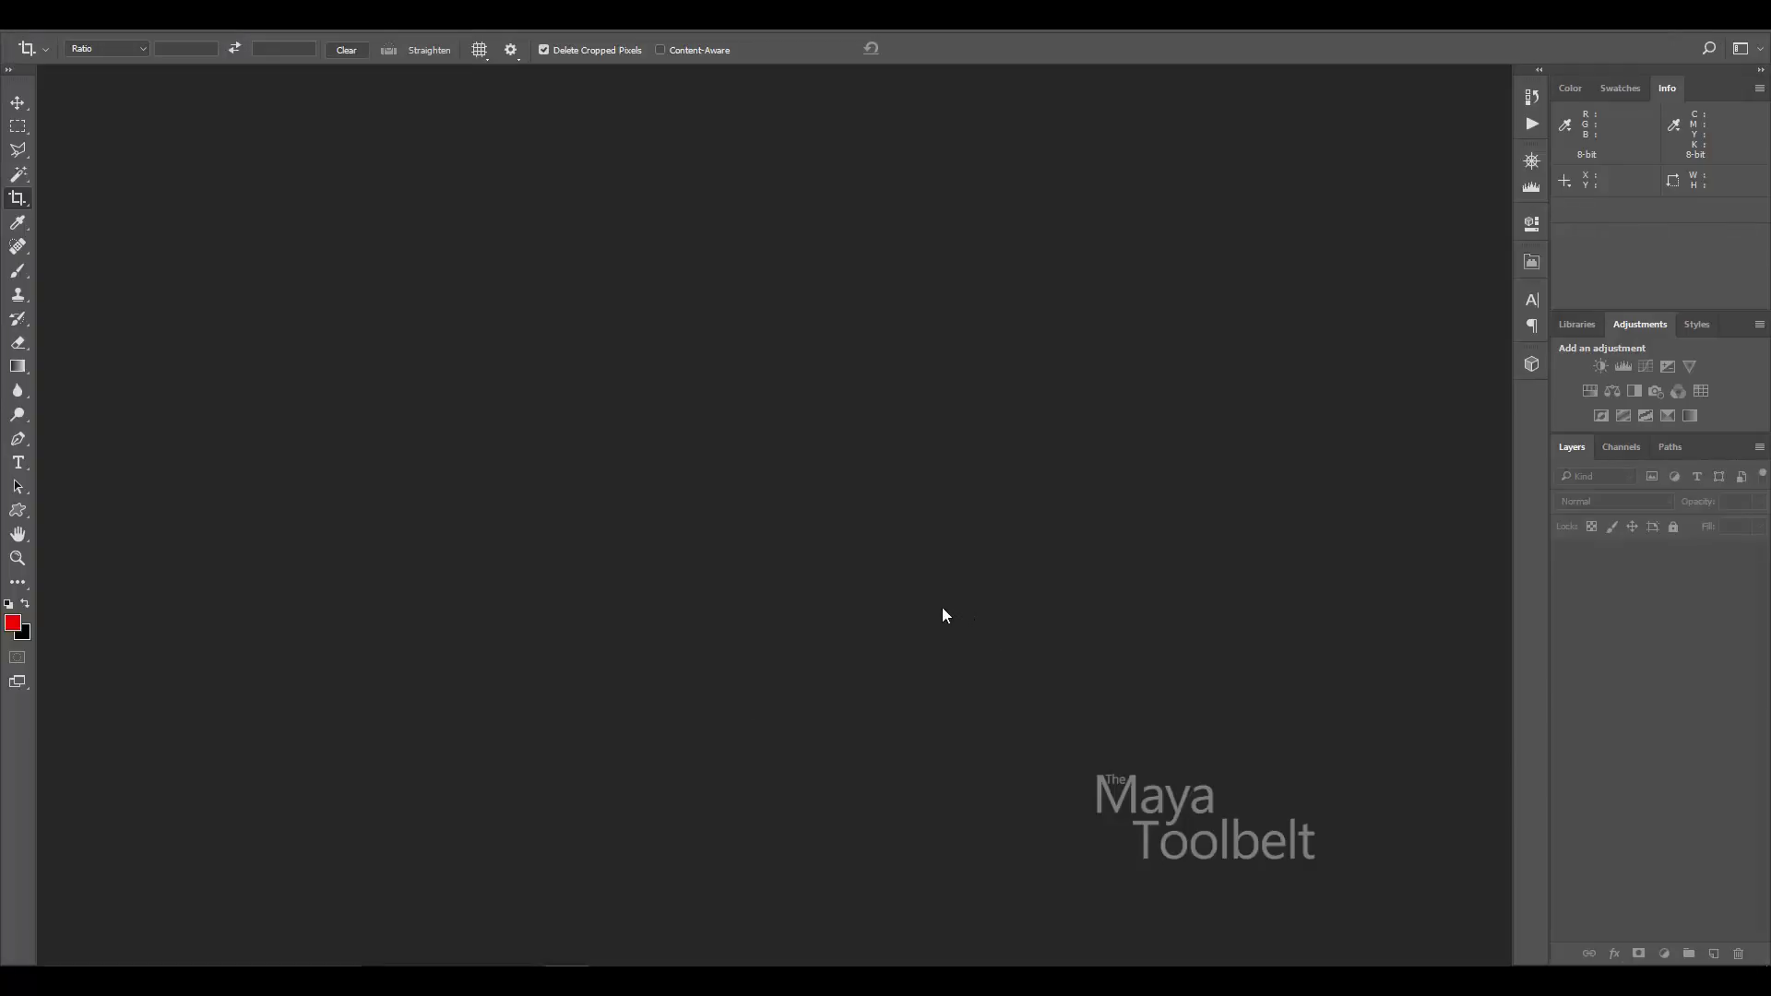
- Create a new 1024 x 1024 pixel document at 72 pixels/inch with a white background in Photoshop
{"action": "key", "text": "ctrl+n"}
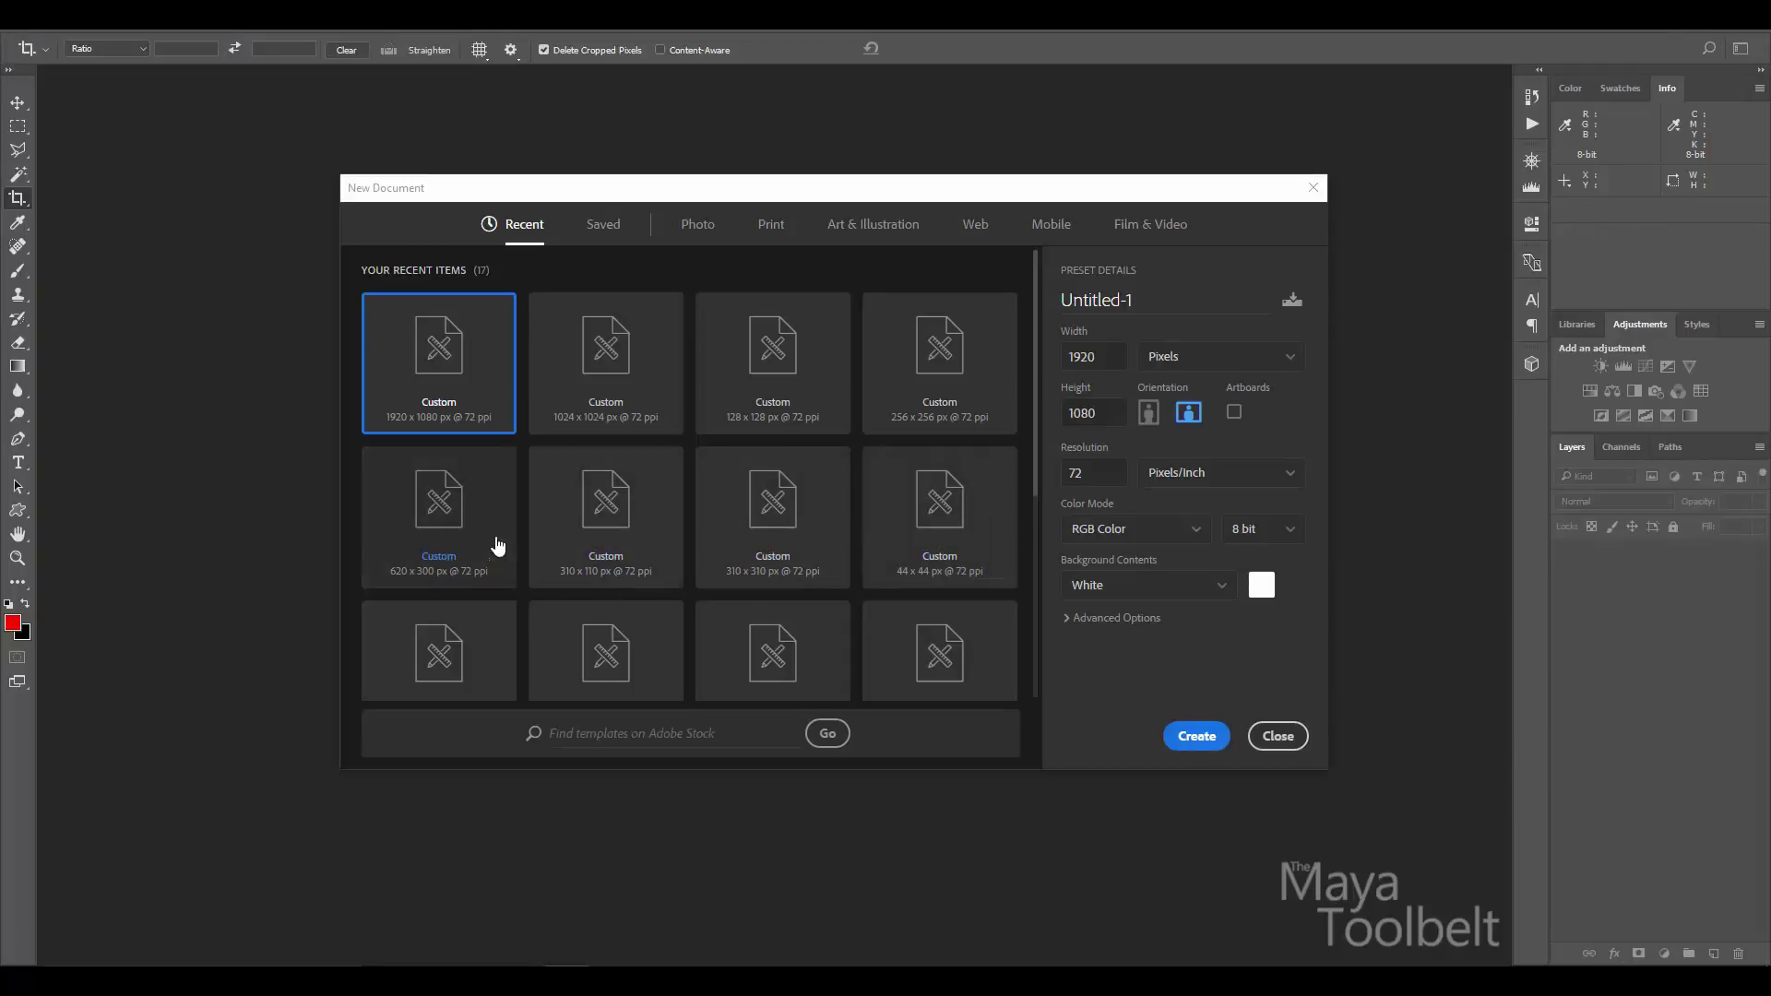
{"action": "double_click", "coordinate": [1107, 356]}
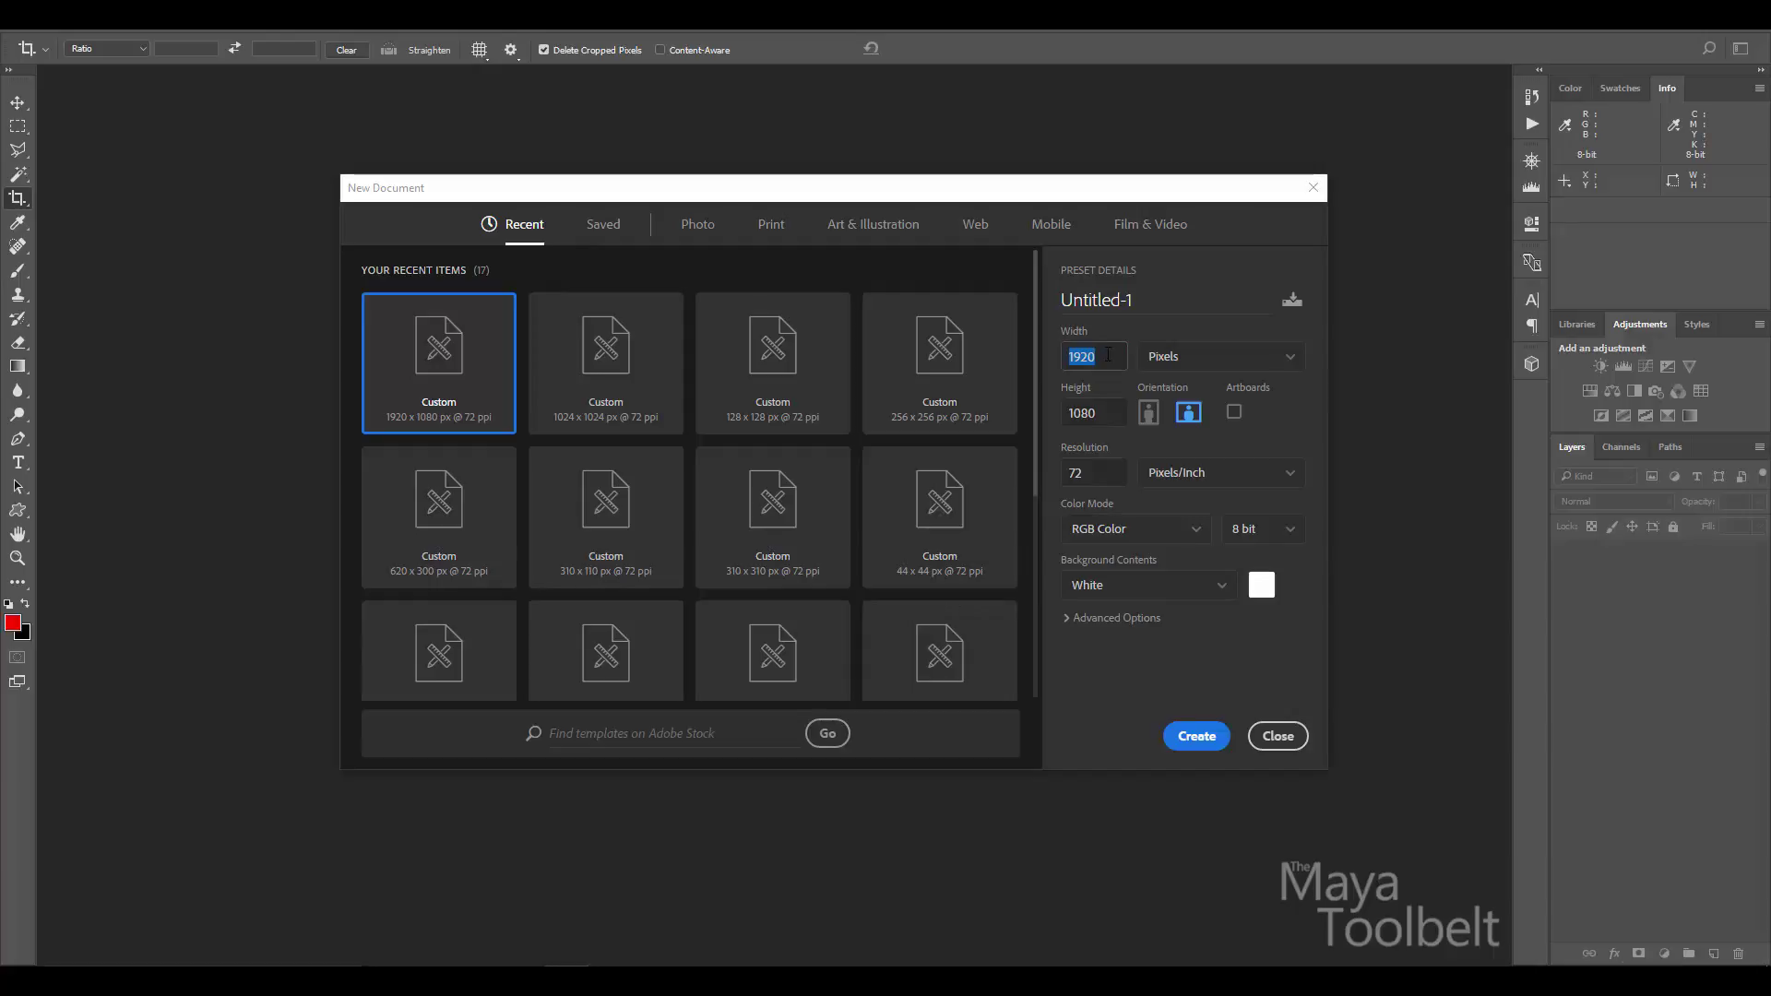
{"action": "double_click", "coordinate": [1112, 413]}
{"action": "type", "text": "1024"}
{"action": "double_click", "coordinate": [1102, 354]}
{"action": "type", "text": "102"}
{"action": "left_click", "coordinate": [1201, 737]}
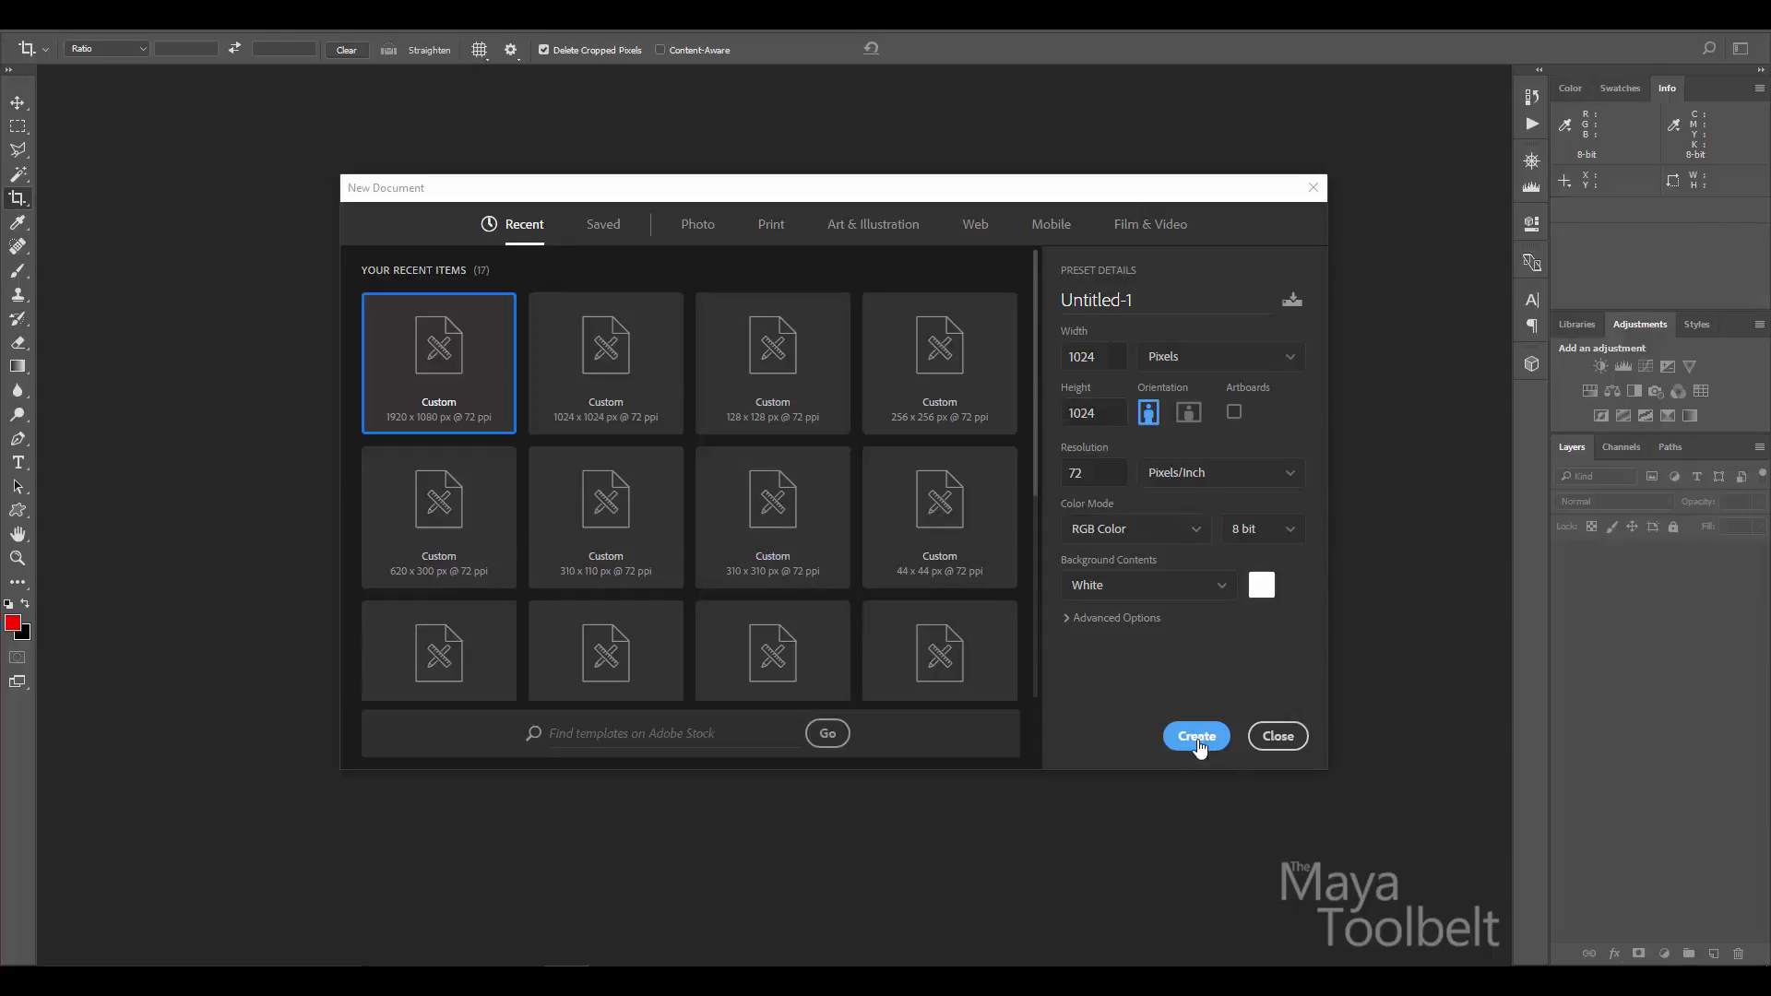
{"action": "left_click", "coordinate": [1197, 737]}
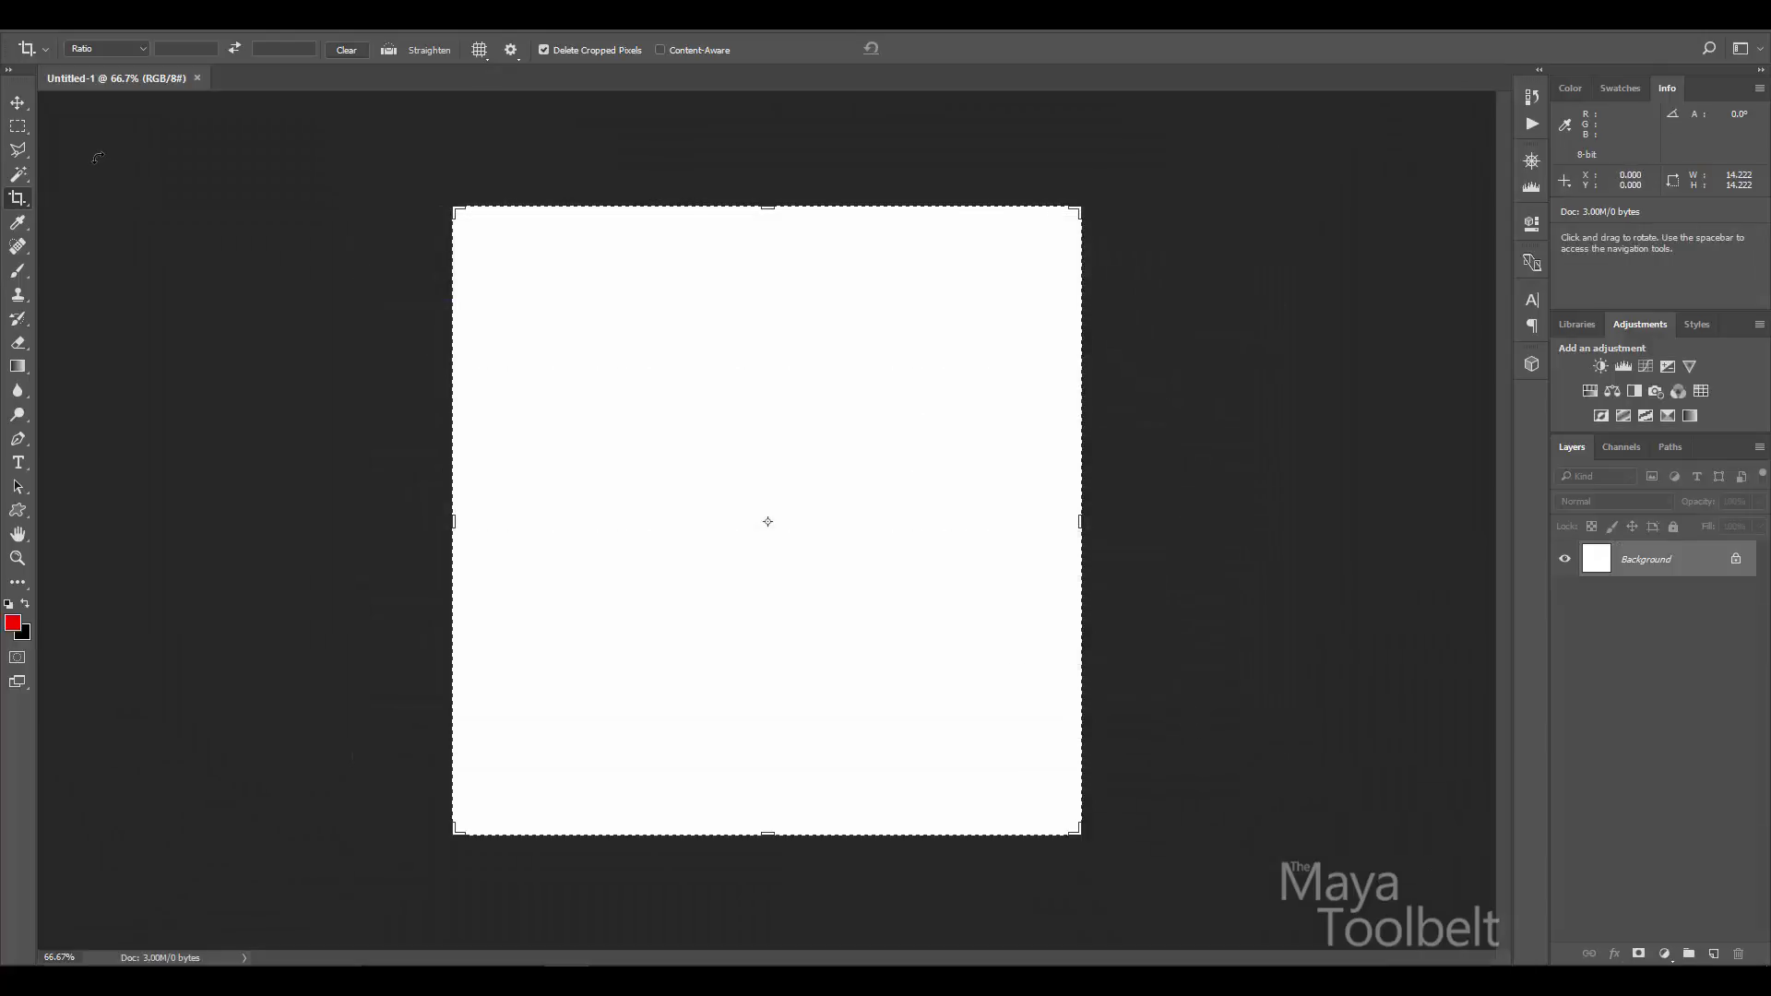
- Add a new layer and make a rectangular selection about 1.125 x 0.306 in near the canvas's upper-left corner
{"action": "left_click", "coordinate": [17, 103]}
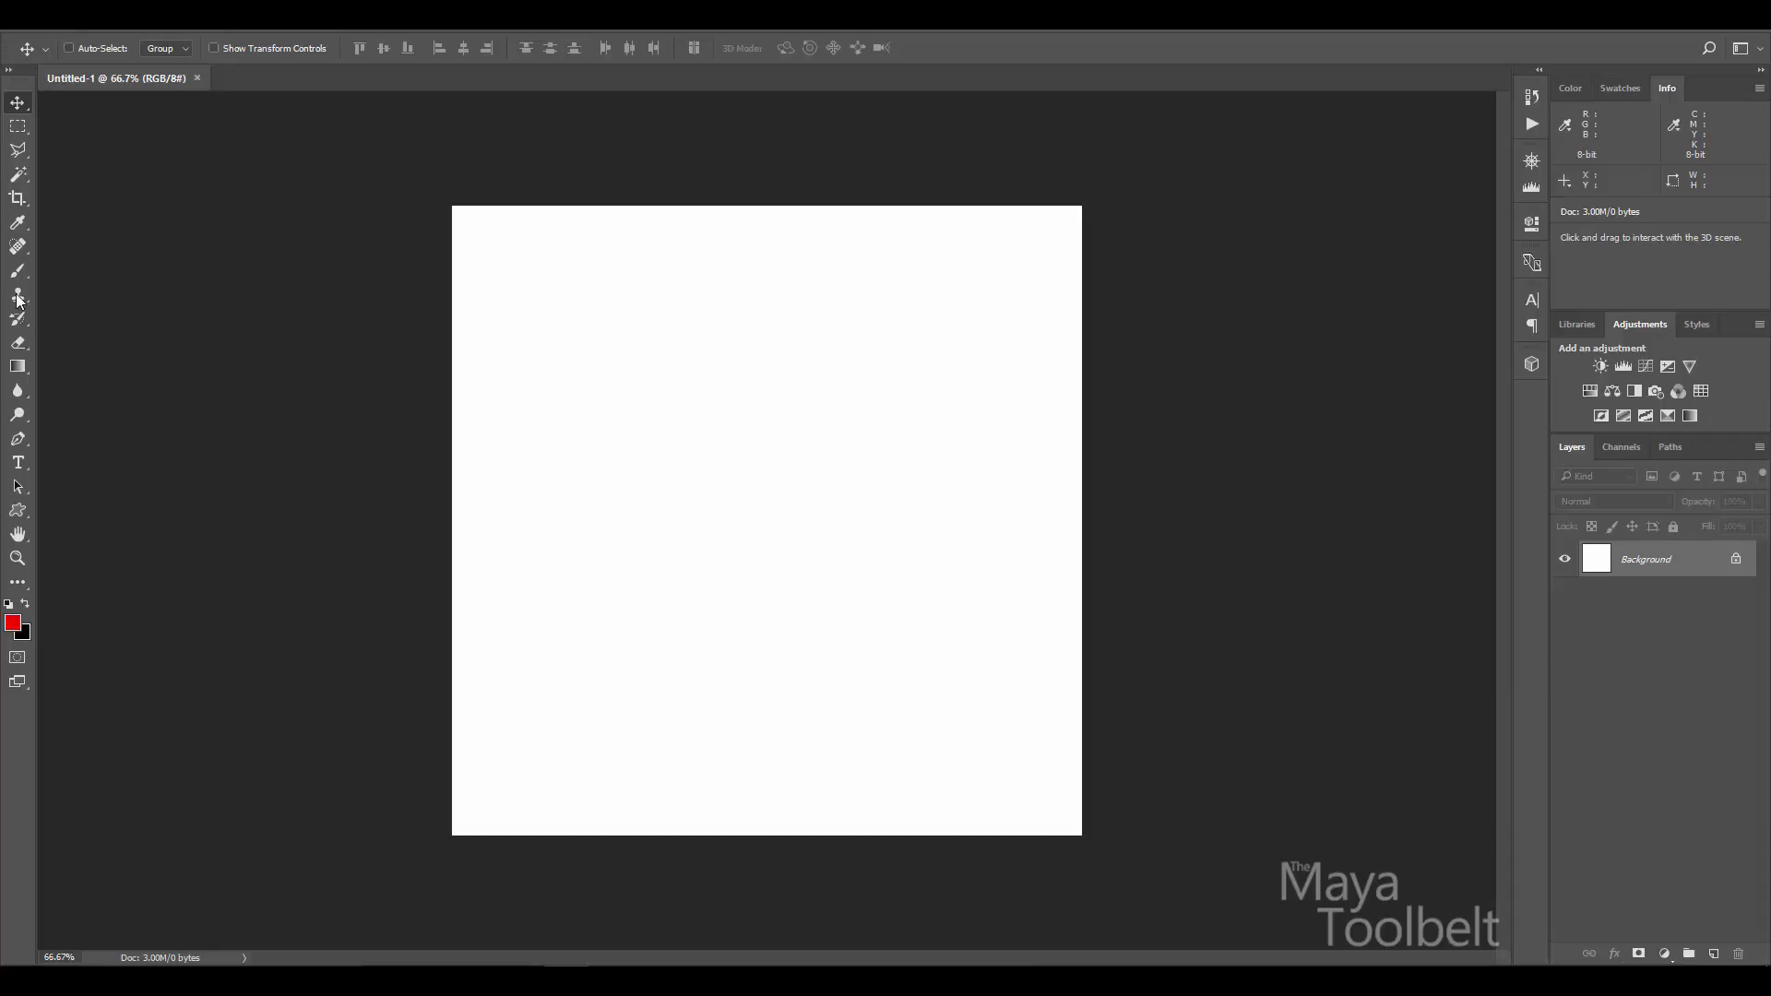
{"action": "left_click", "coordinate": [1711, 953]}
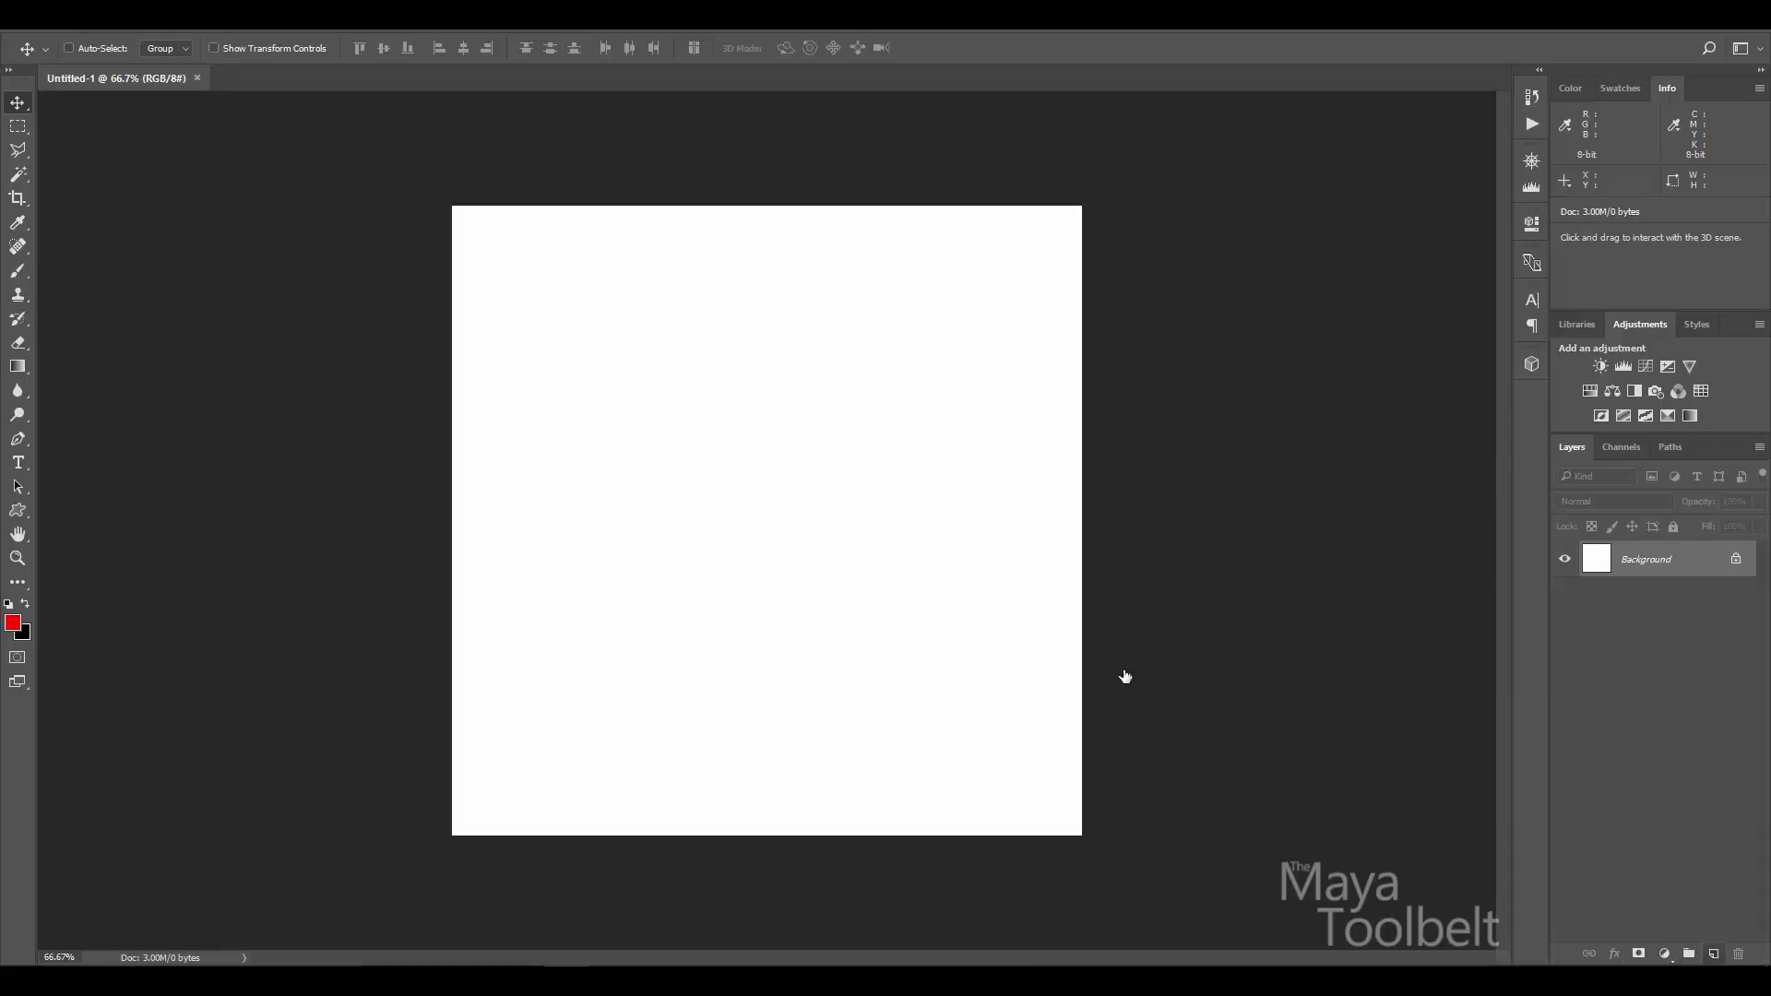
{"action": "left_click", "coordinate": [18, 126]}
{"action": "left_click_drag", "start_coordinate": [508, 274], "coordinate": [558, 286]}
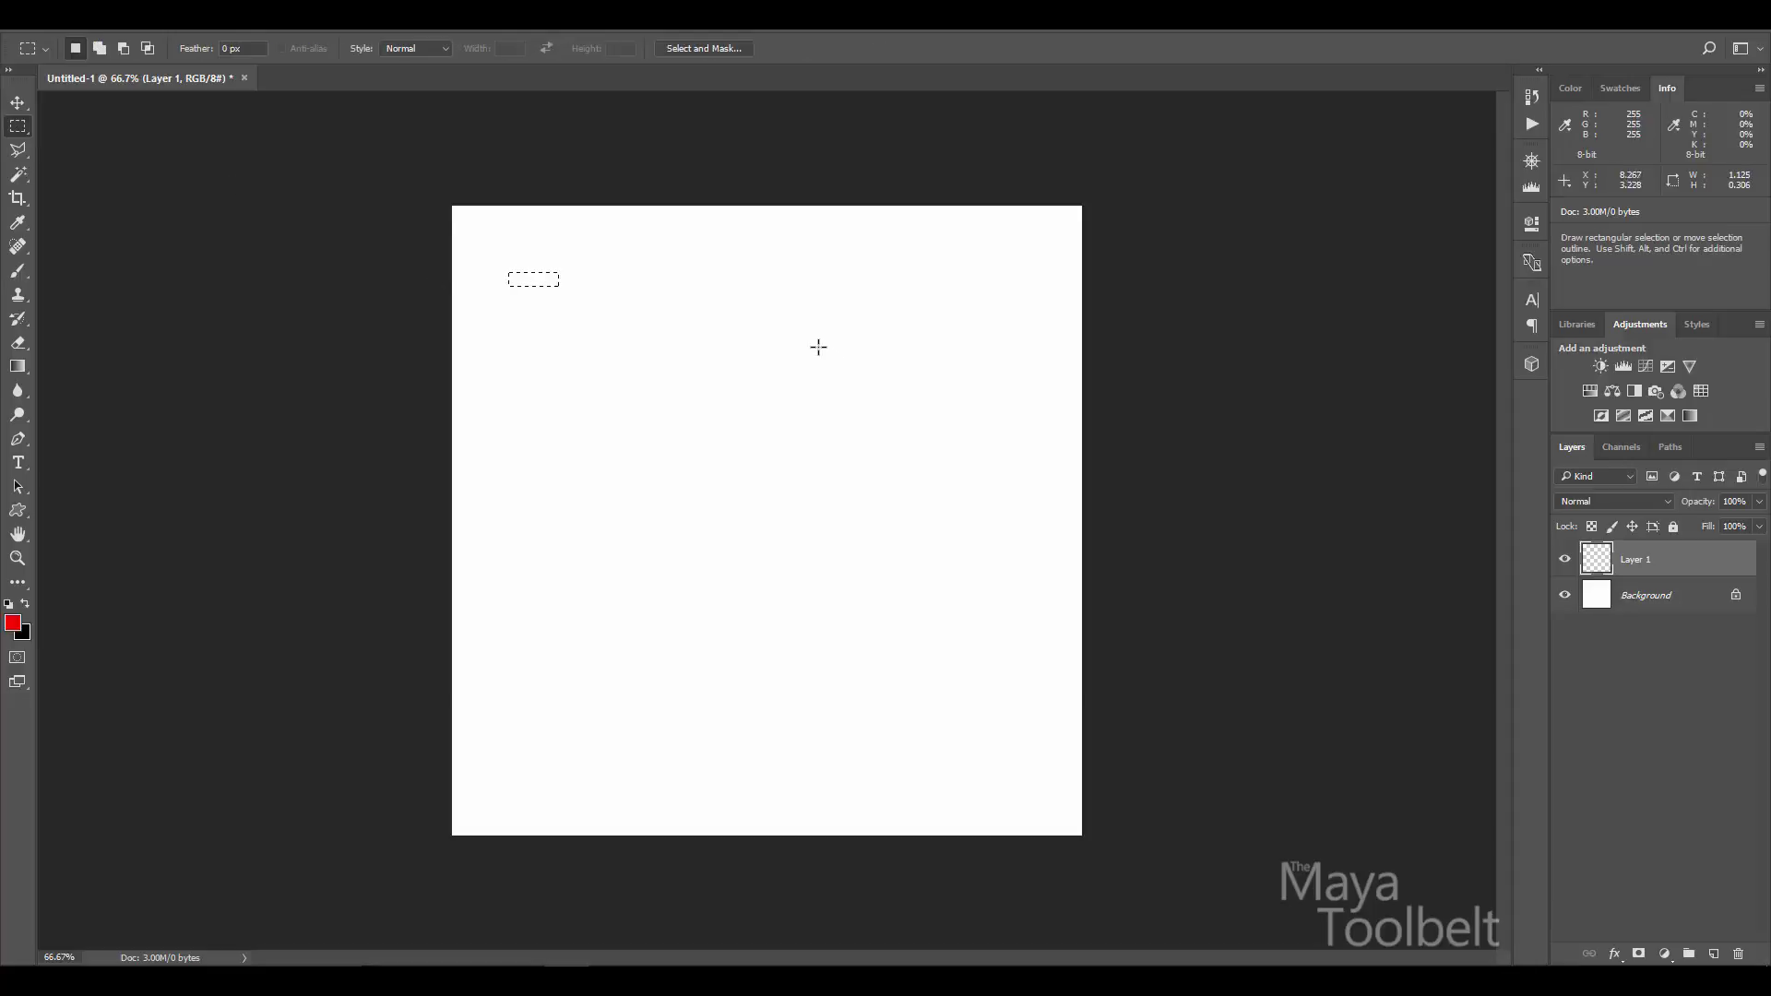
- Smooth the selection with a 5-pixel sample radius, fill it with black on Layer 1, and deselect
{"action": "key", "text": "x"}
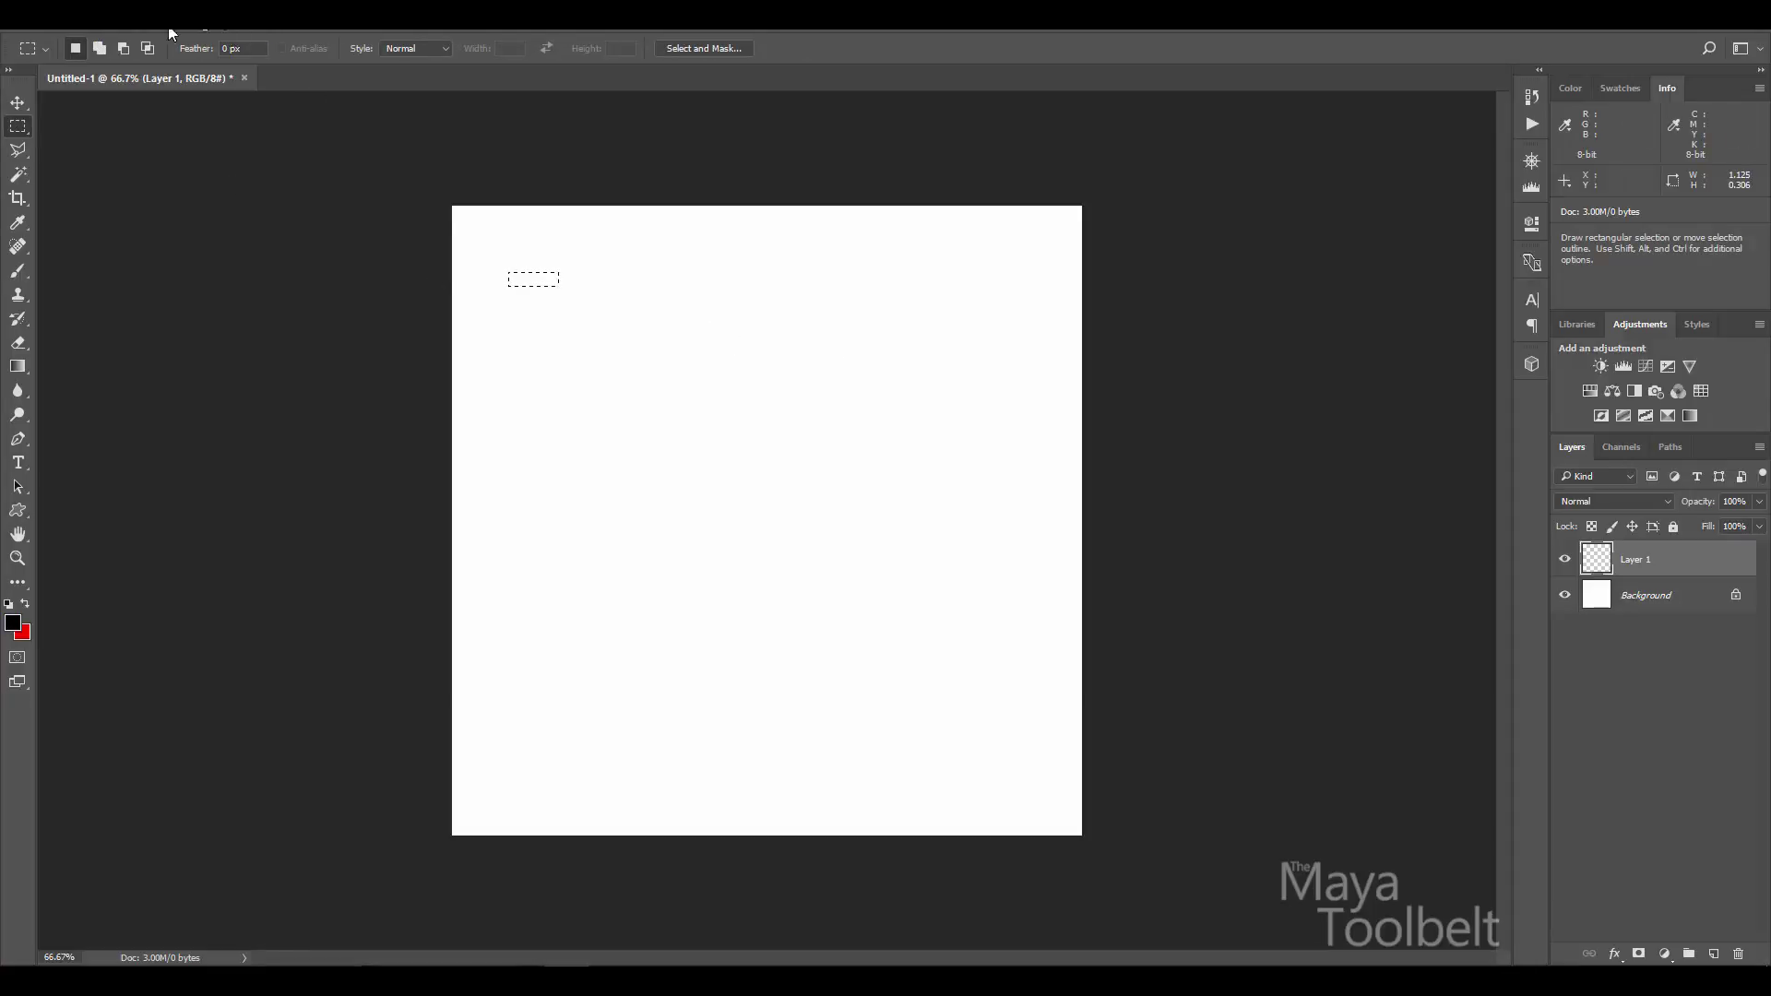
{"action": "left_click", "coordinate": [240, 17]}
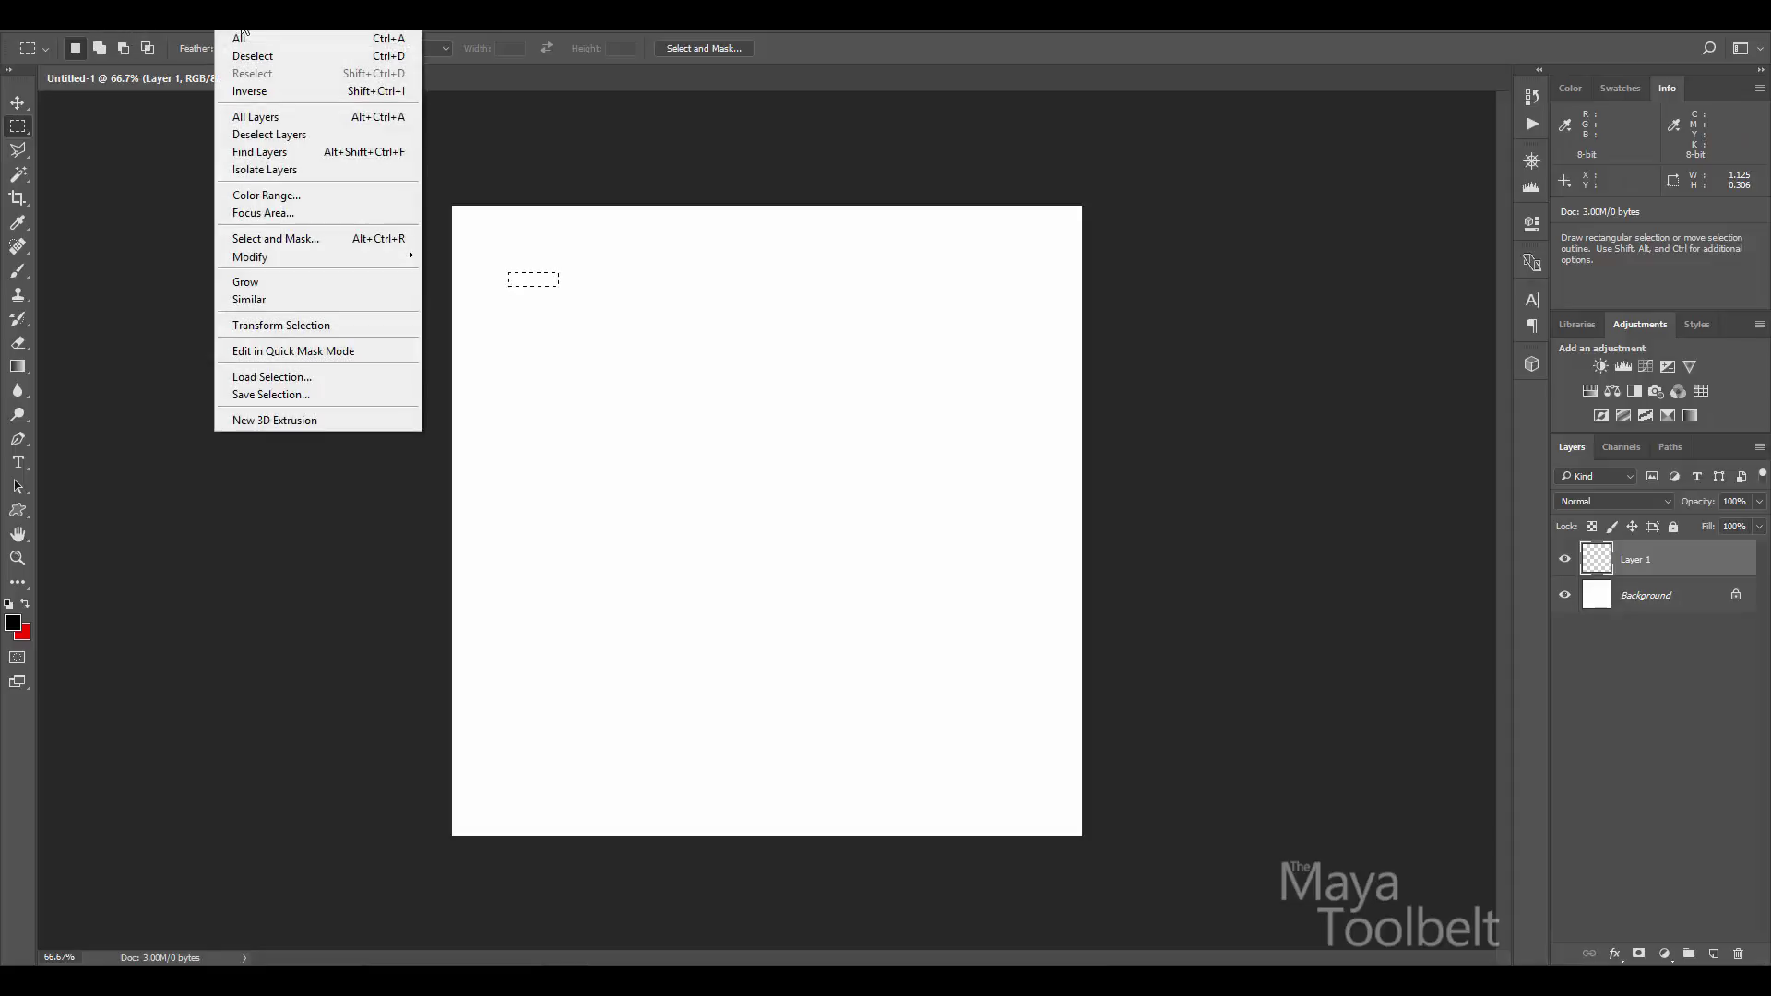
{"action": "mouse_move", "coordinate": [332, 262]}
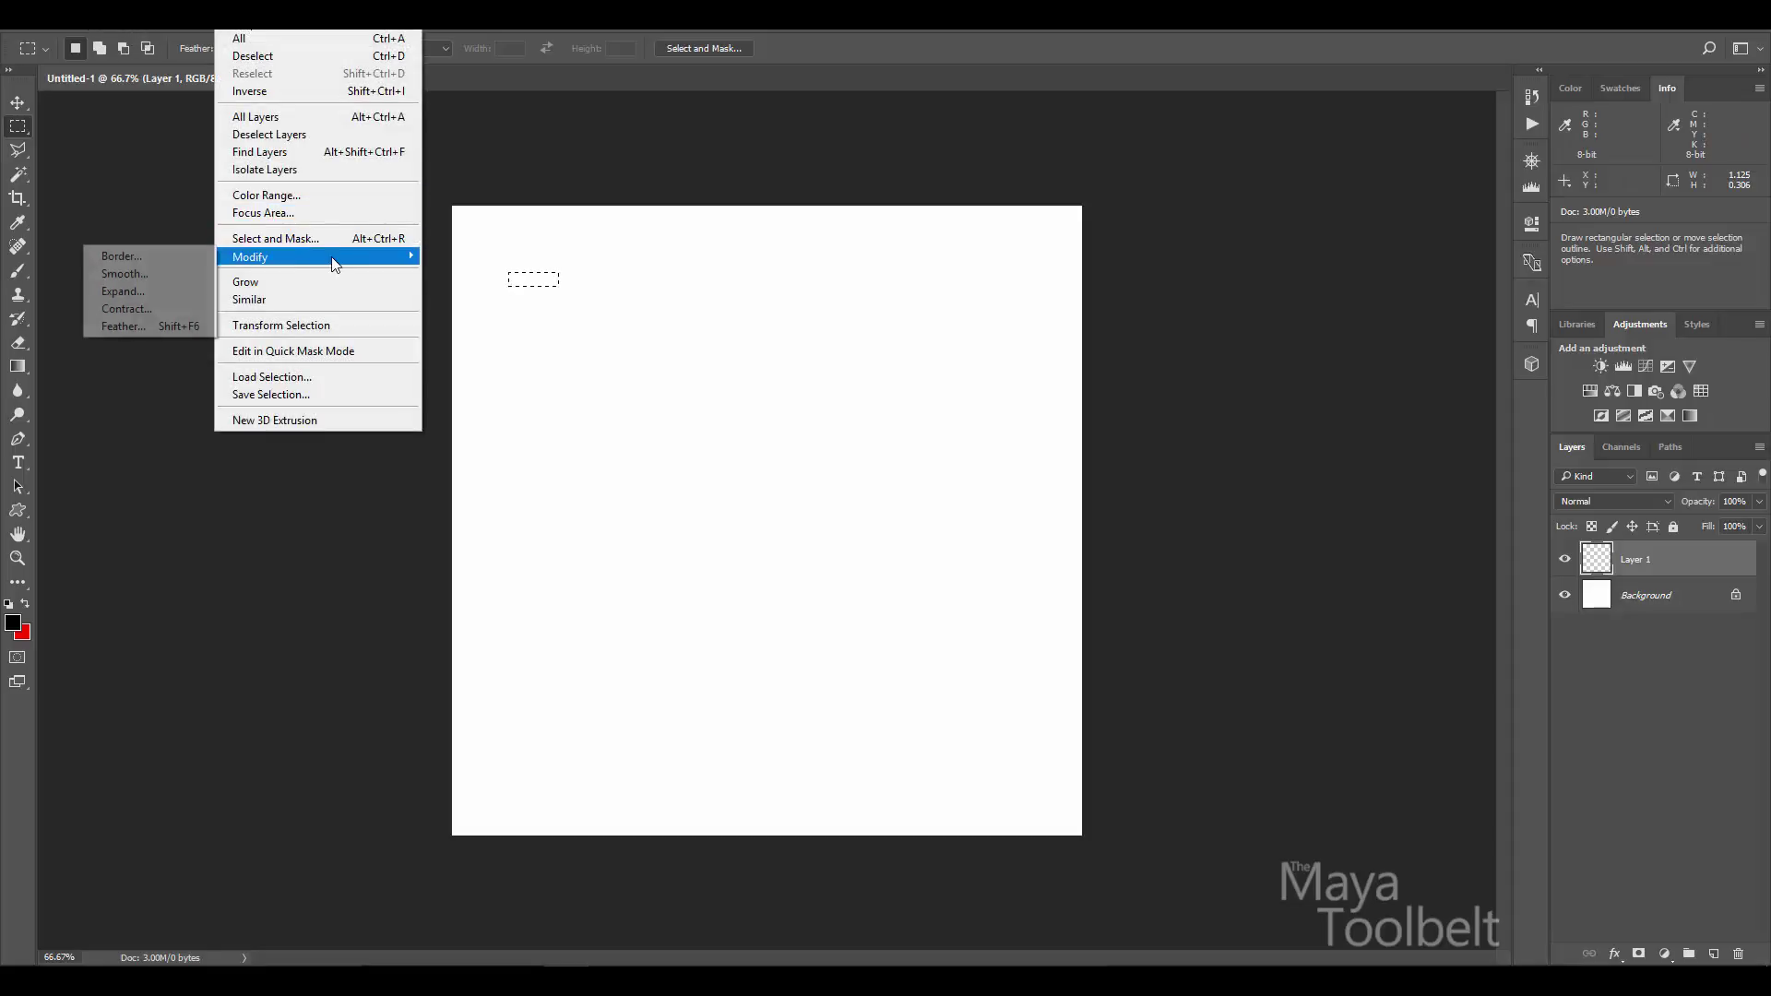
{"action": "left_click", "coordinate": [147, 273]}
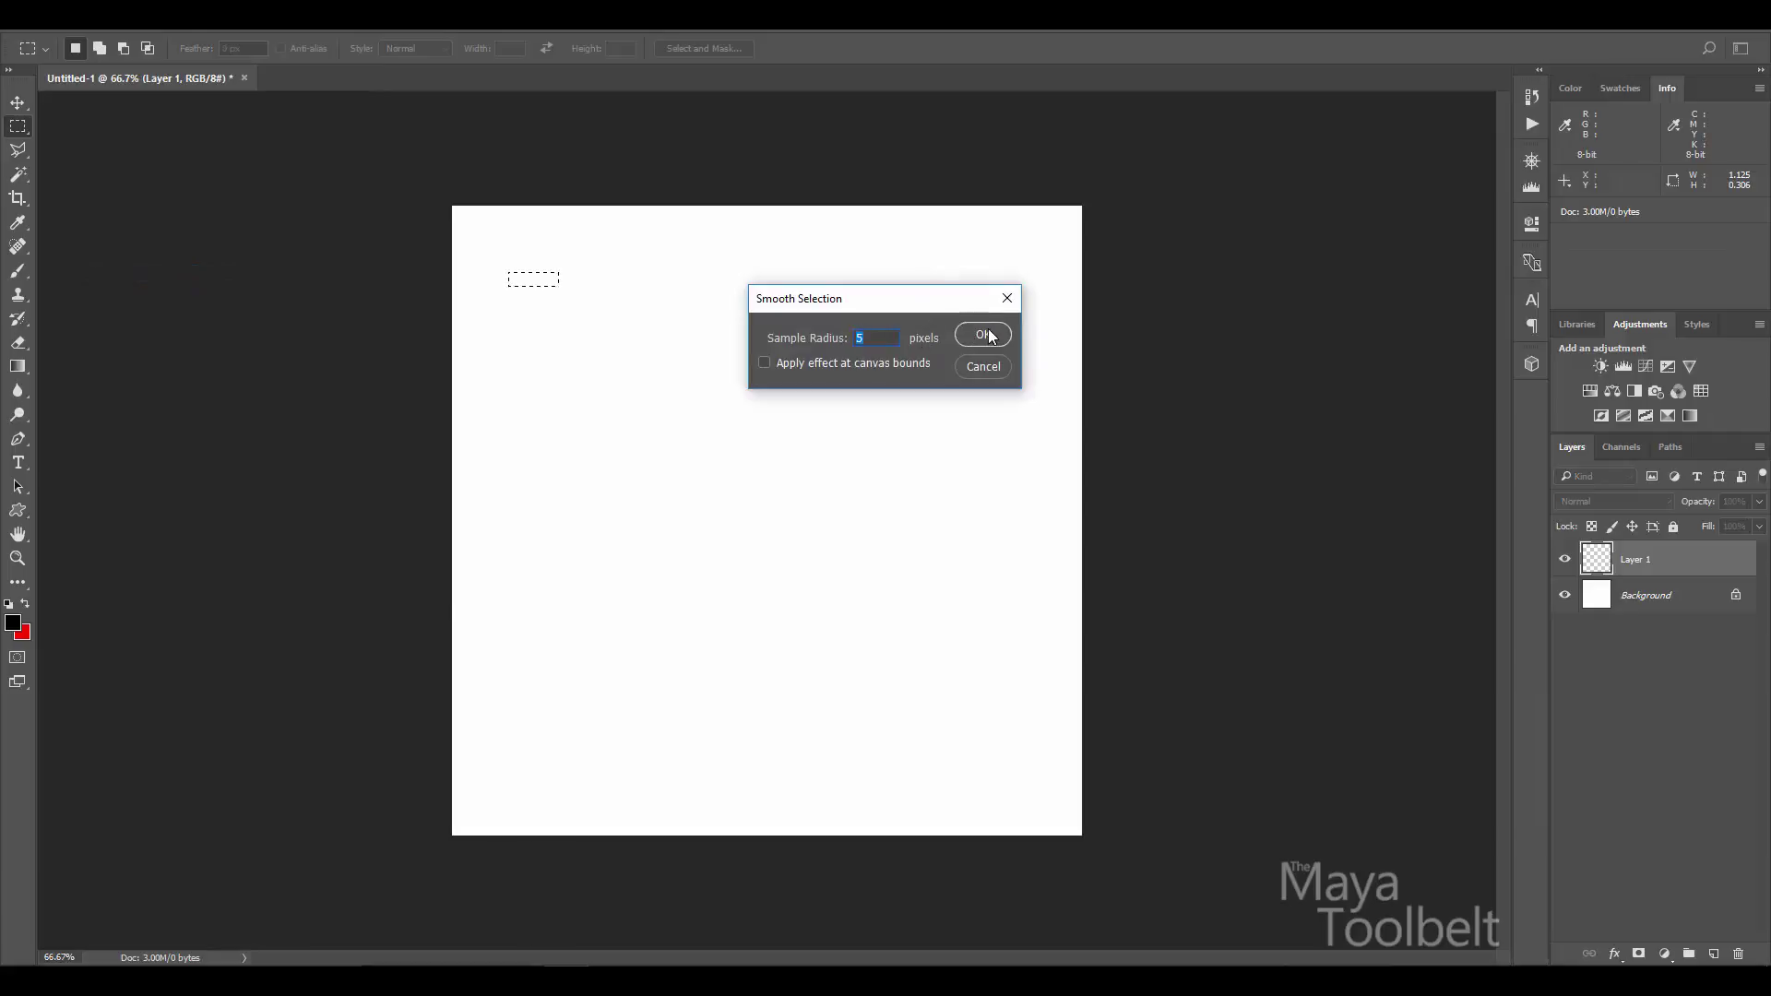
{"action": "left_click", "coordinate": [982, 335]}
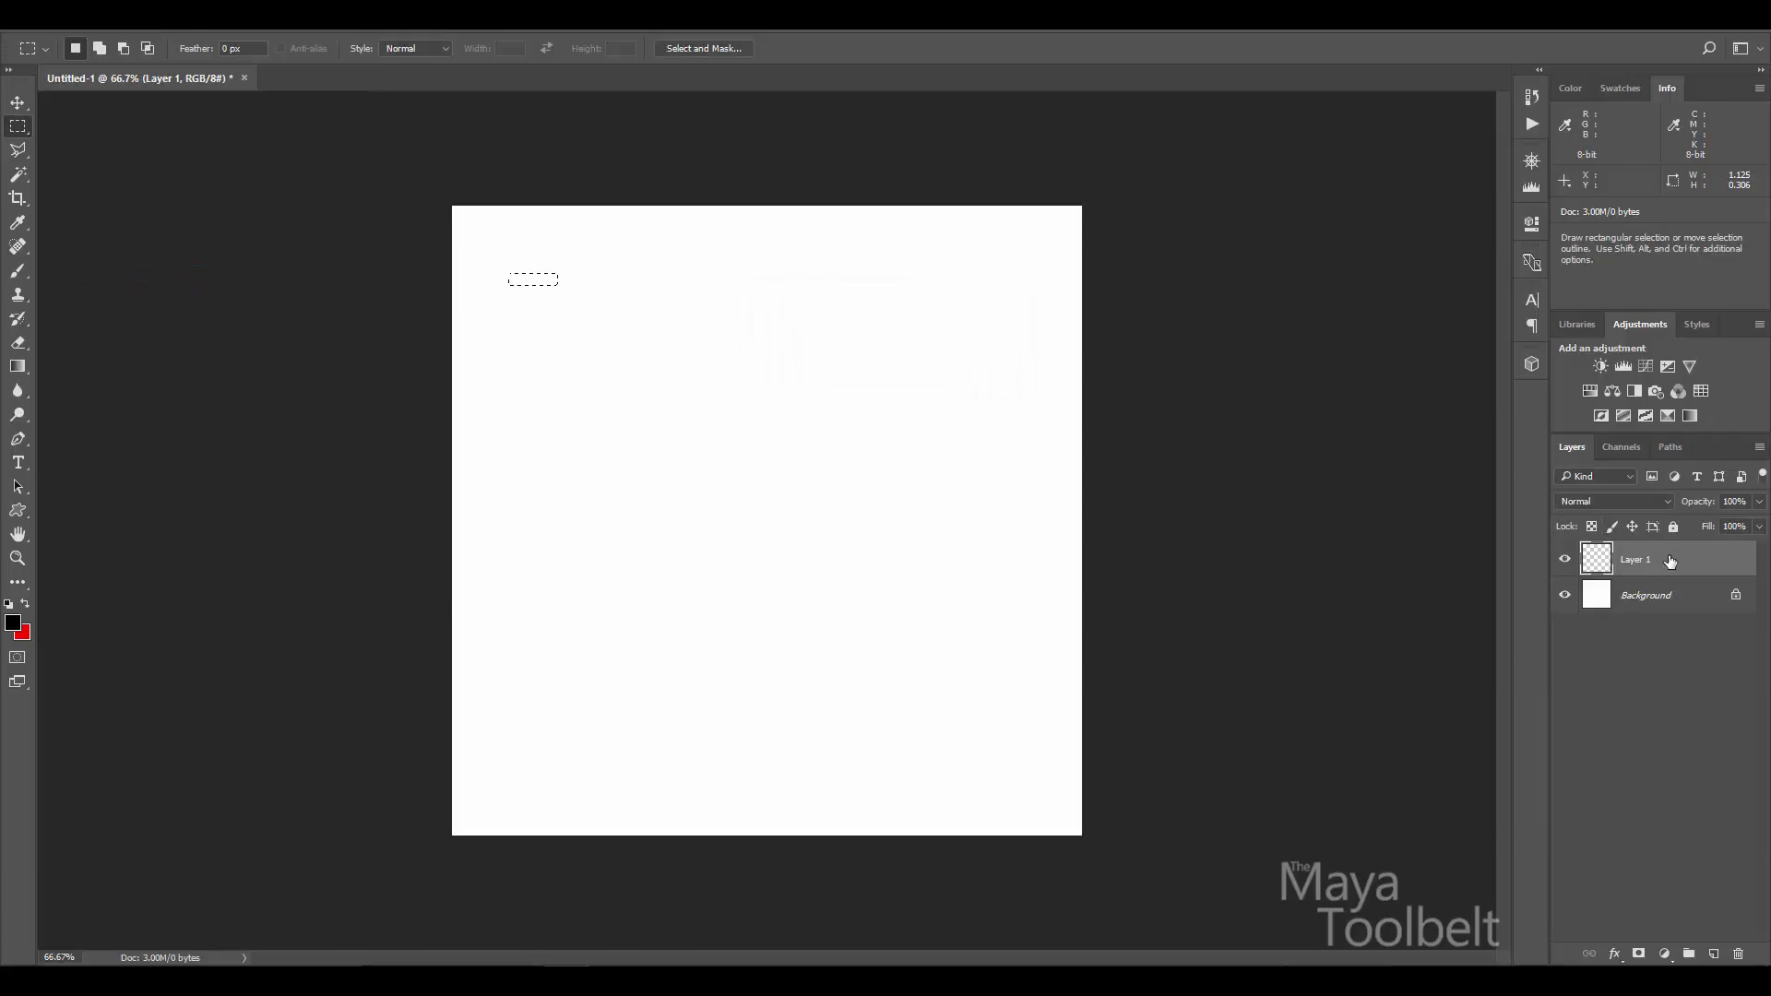
{"action": "key", "text": "alt+BackSpace"}
{"action": "key", "text": "ctrl+d"}
- Duplicate the black slot repeatedly straight downward to build a column of 12 evenly spaced slots
{"action": "key", "text": "v"}
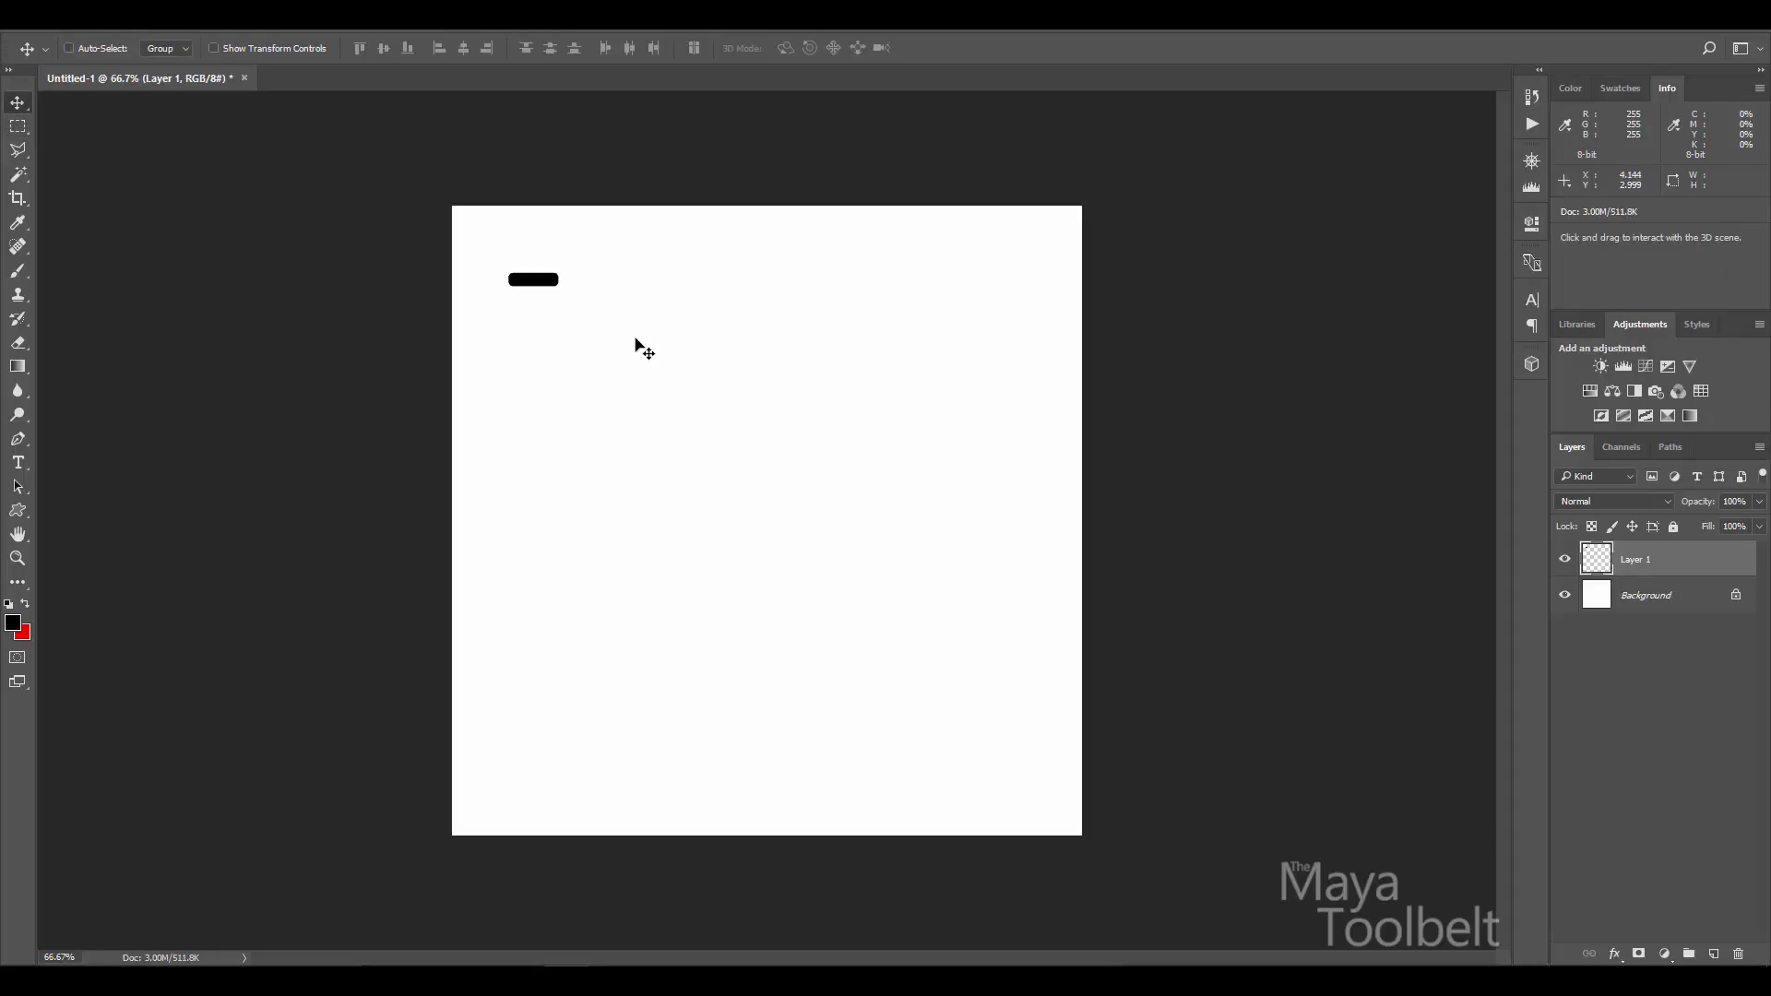
{"action": "left_click_drag", "start_coordinate": [628, 342], "coordinate": [678, 385], "text": "alt"}
{"action": "left_click_drag", "start_coordinate": [683, 350], "coordinate": [687, 433], "text": "alt"}
{"action": "left_click_drag", "start_coordinate": [688, 388], "coordinate": [694, 457], "text": "alt"}
{"action": "left_click_drag", "start_coordinate": [690, 436], "coordinate": [690, 479], "text": "alt"}
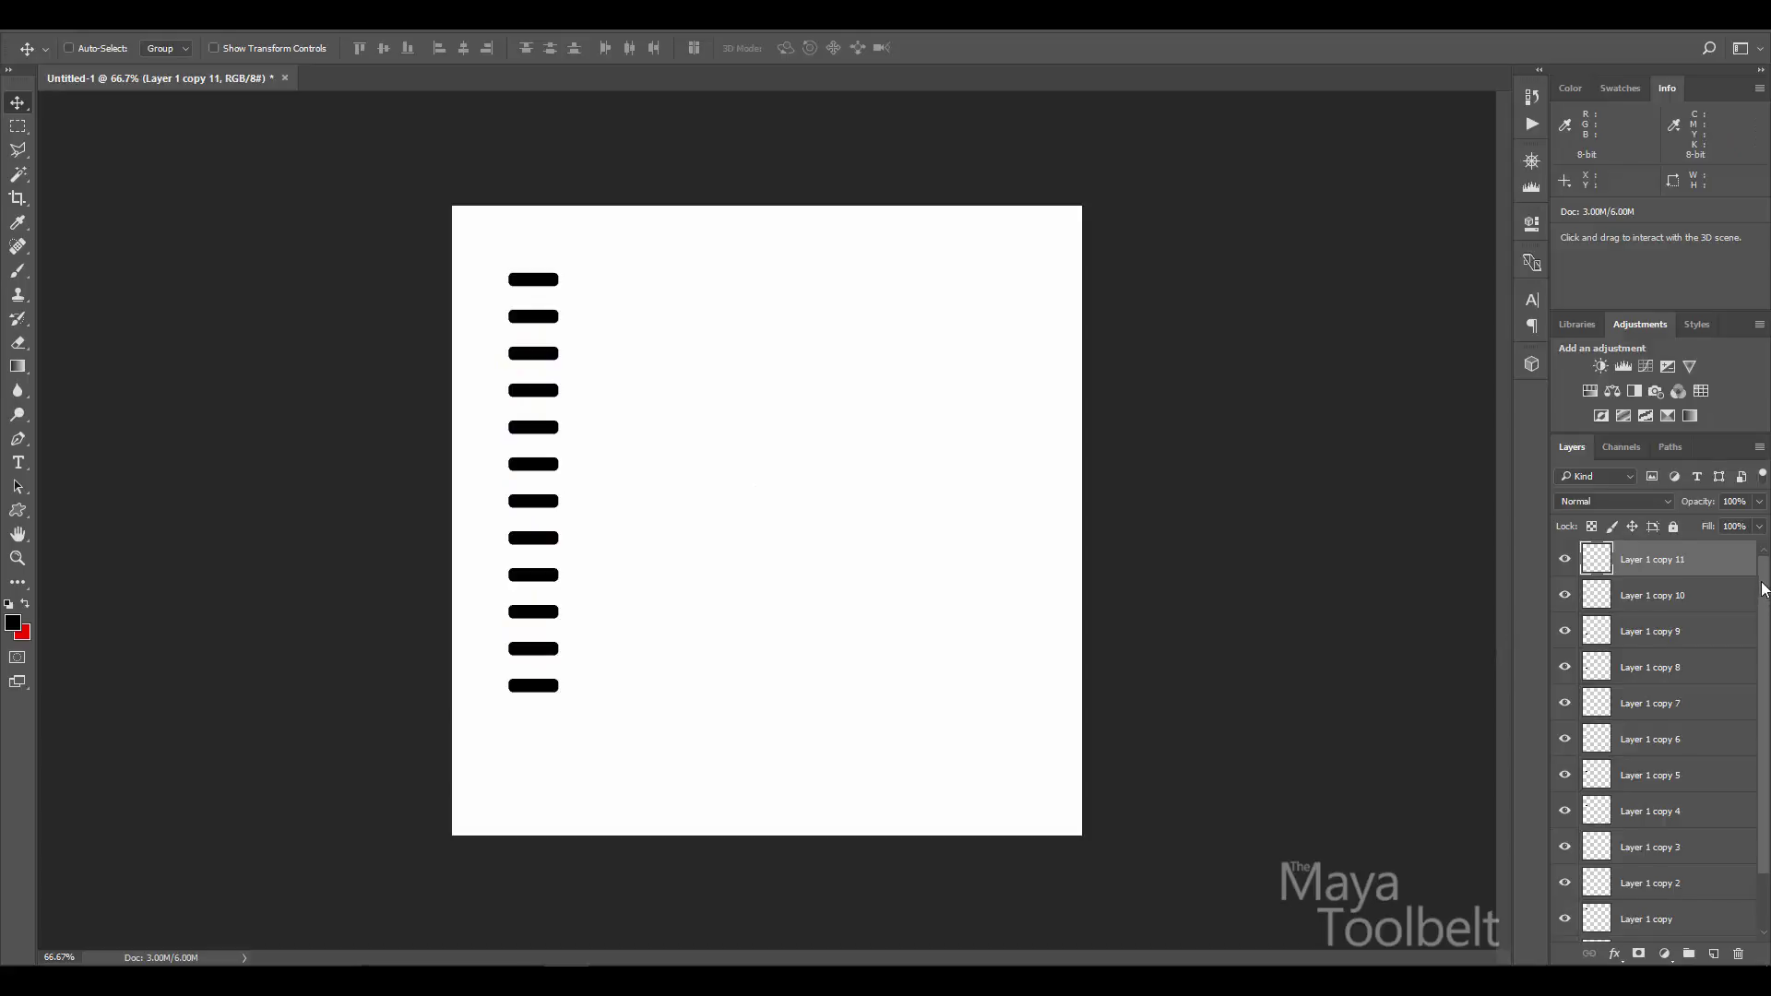
- Select all slot layers, duplicate the column sideways into seven evenly spaced columns, and center the grid on the canvas
{"action": "left_click_drag", "start_coordinate": [1764, 591], "coordinate": [1767, 684]}
{"action": "left_click", "coordinate": [1673, 896], "text": "shift"}
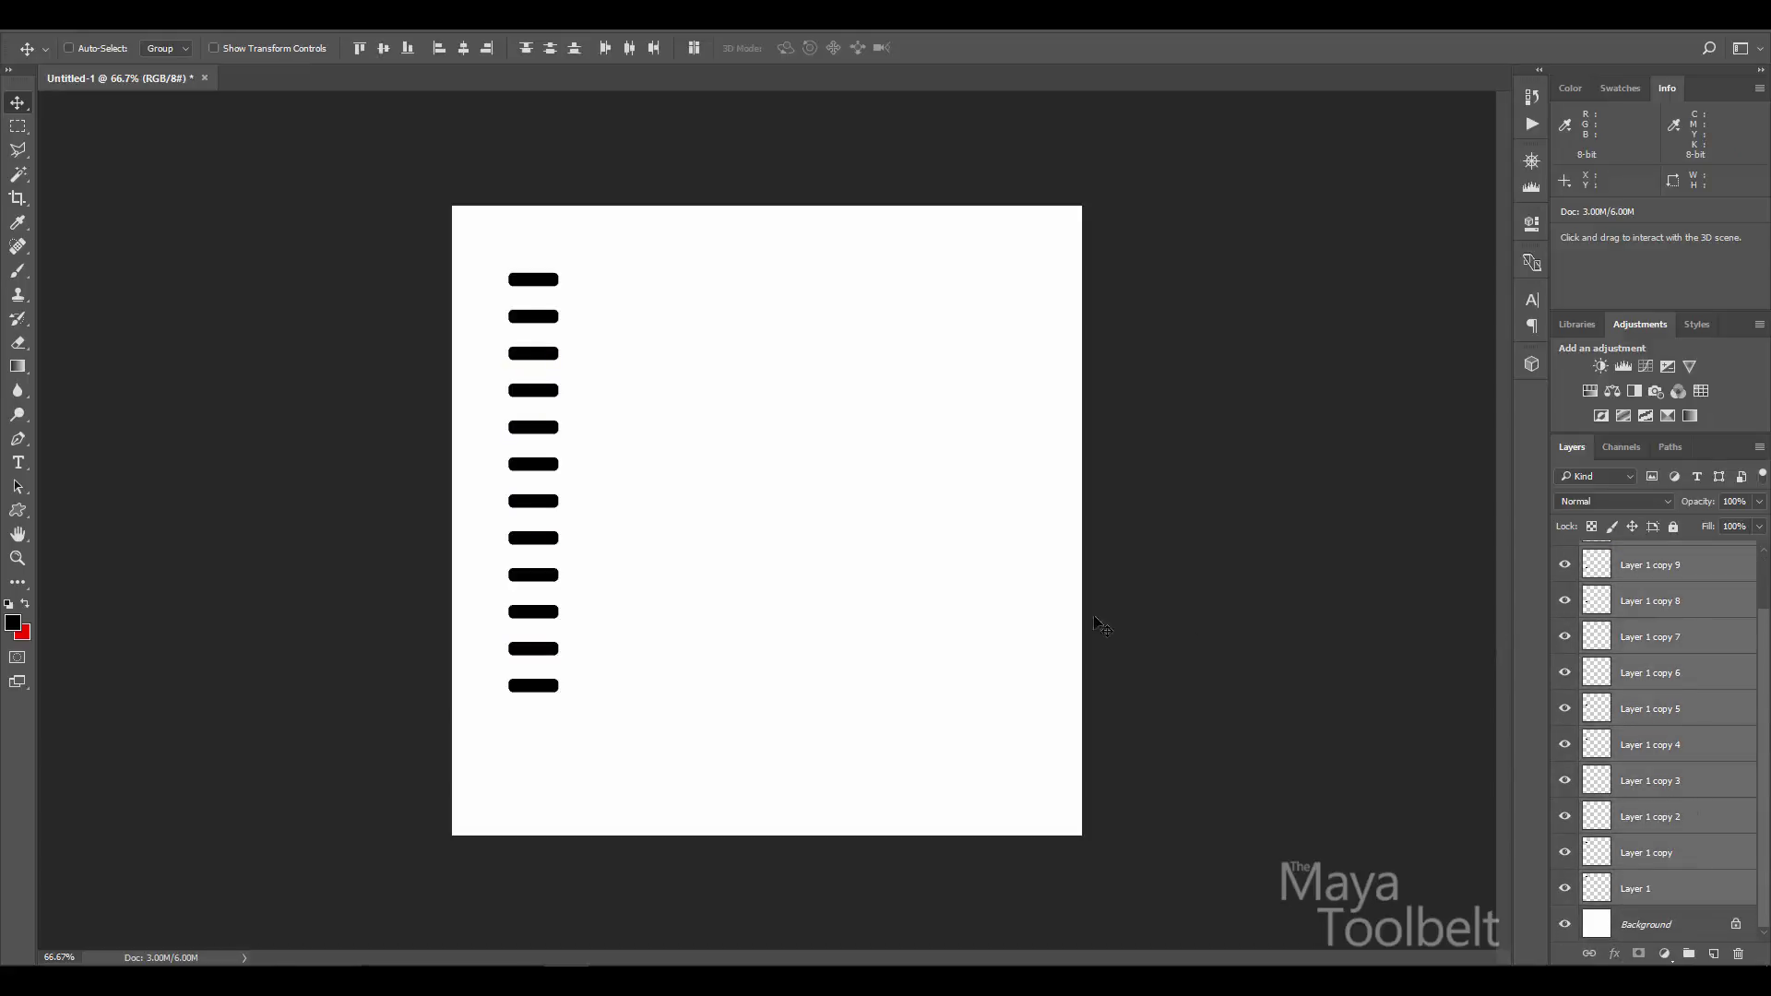
{"action": "left_click_drag", "start_coordinate": [716, 606], "coordinate": [798, 614], "text": "alt"}
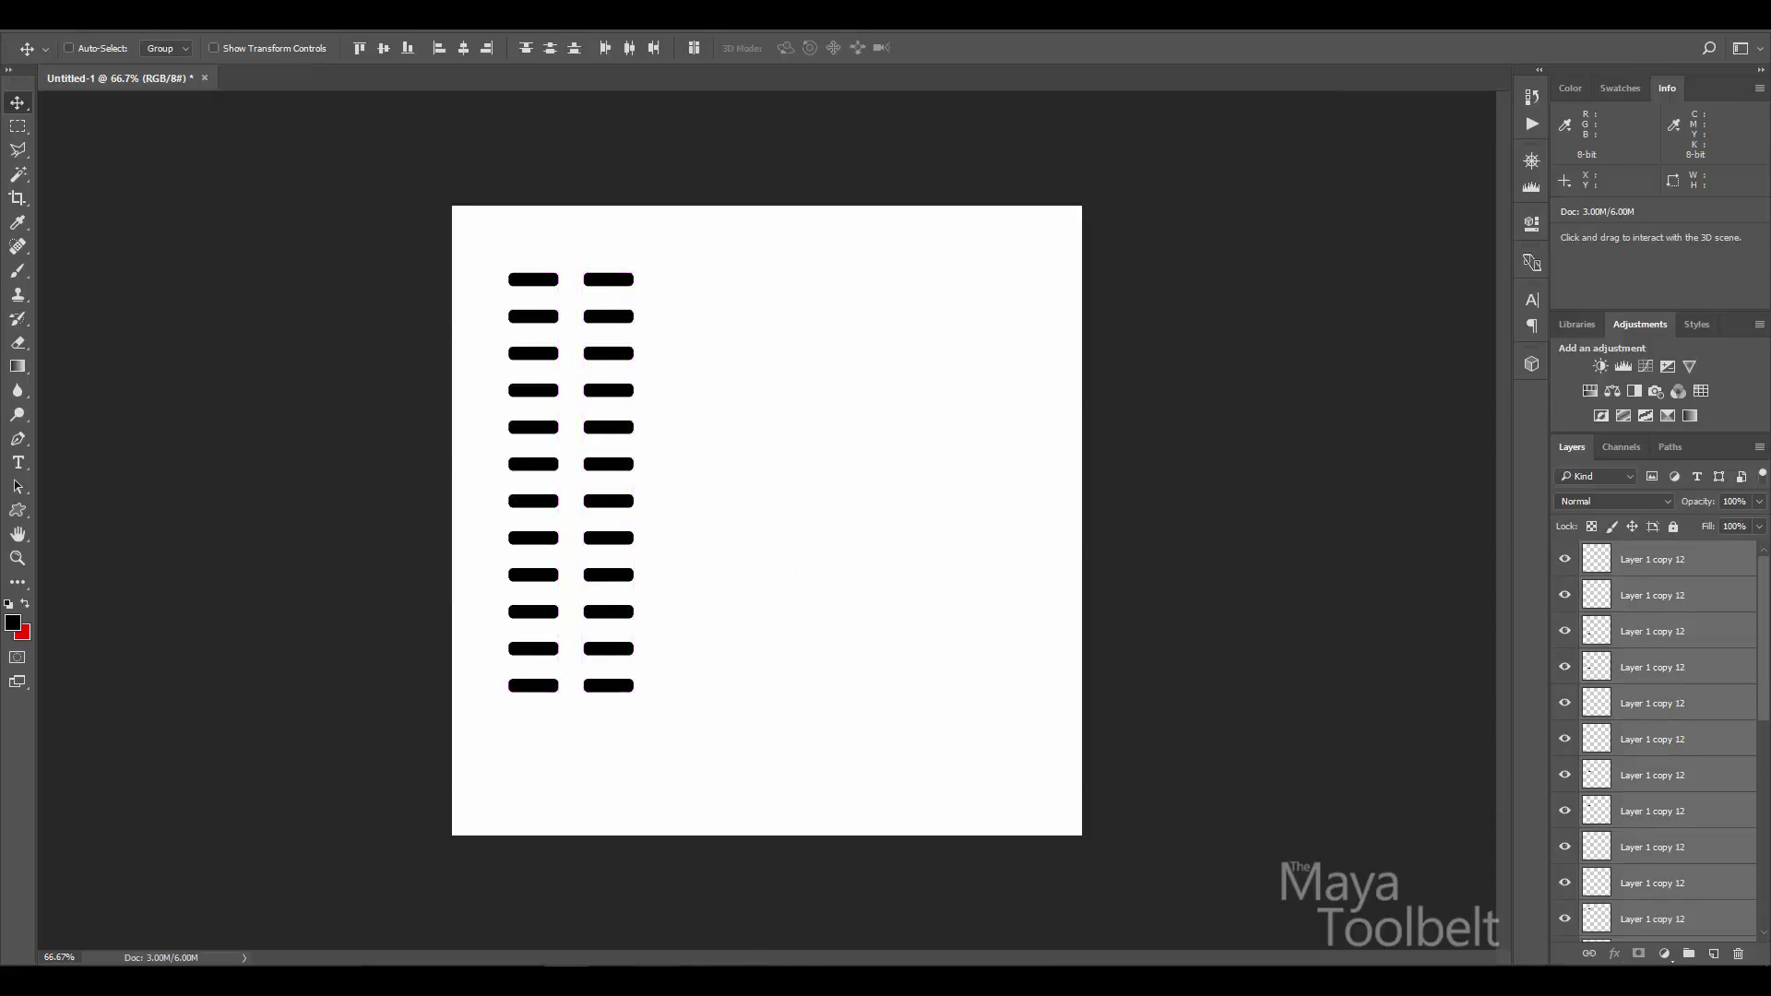
{"action": "key", "text": "alt+Tab"}
{"action": "key", "text": "alt+Tab"}
{"action": "left_click_drag", "start_coordinate": [783, 501], "coordinate": [777, 510], "text": "alt"}
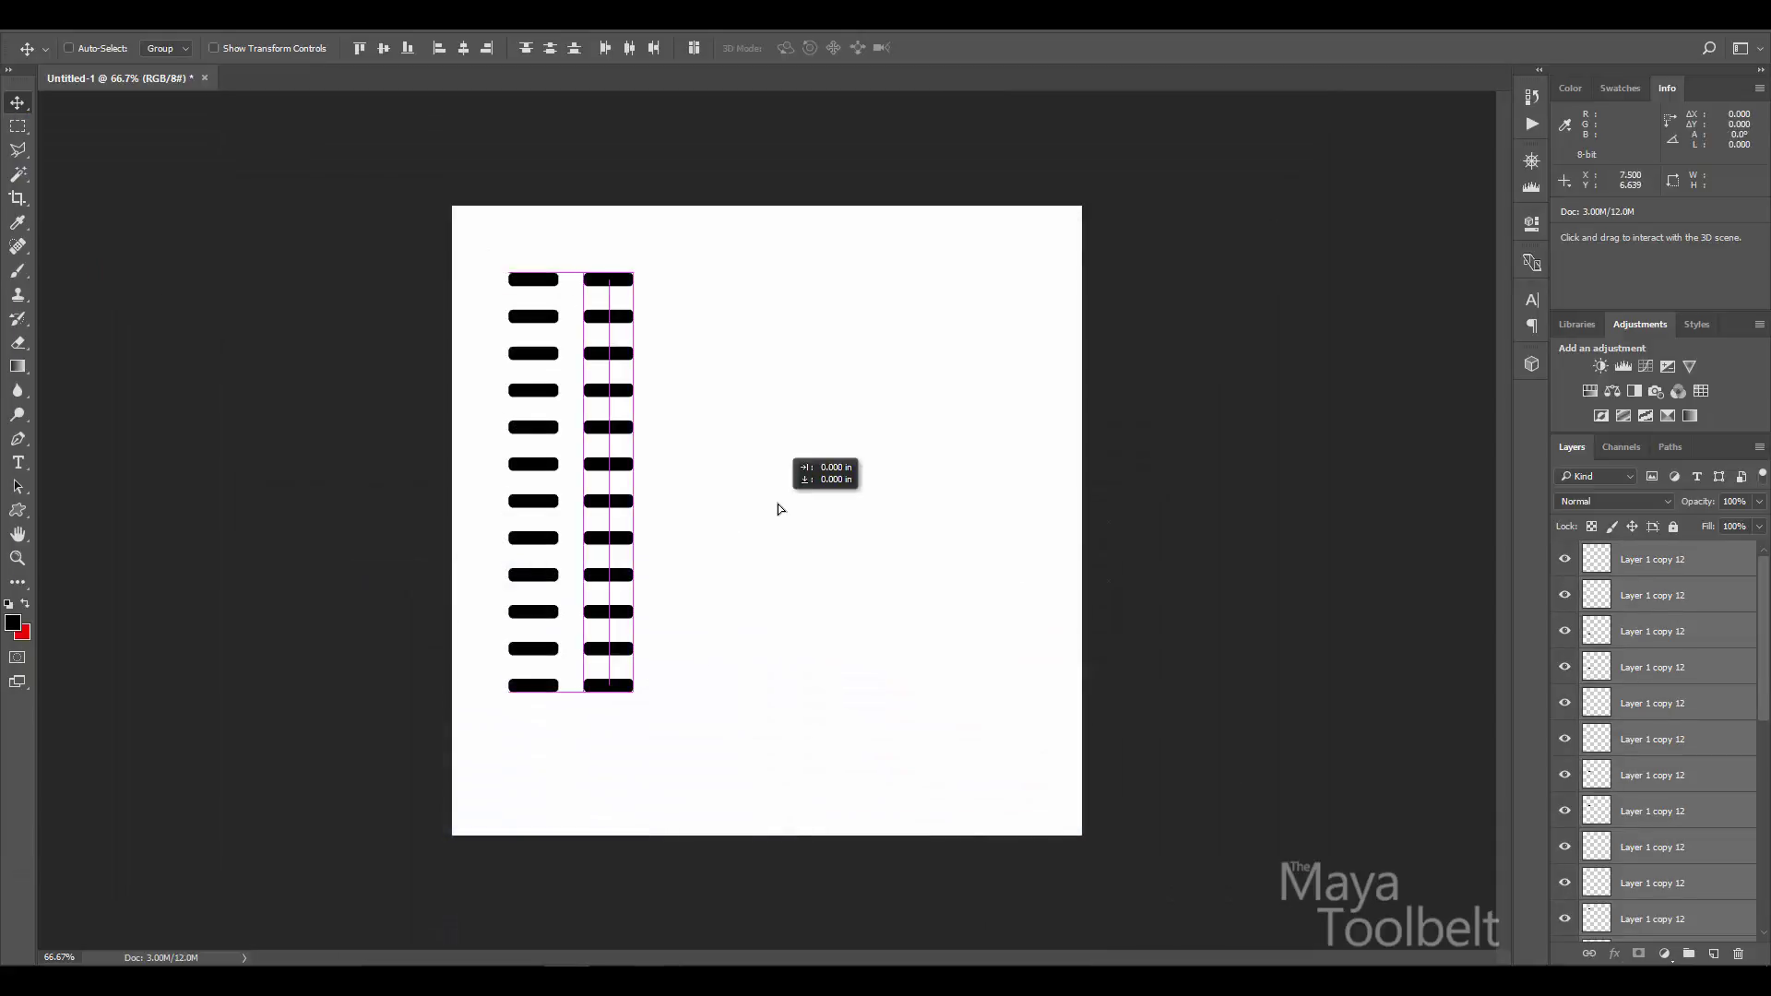
{"action": "left_click_drag", "start_coordinate": [777, 505], "coordinate": [1048, 578], "text": "alt"}
{"action": "left_click_drag", "start_coordinate": [901, 435], "coordinate": [907, 476]}
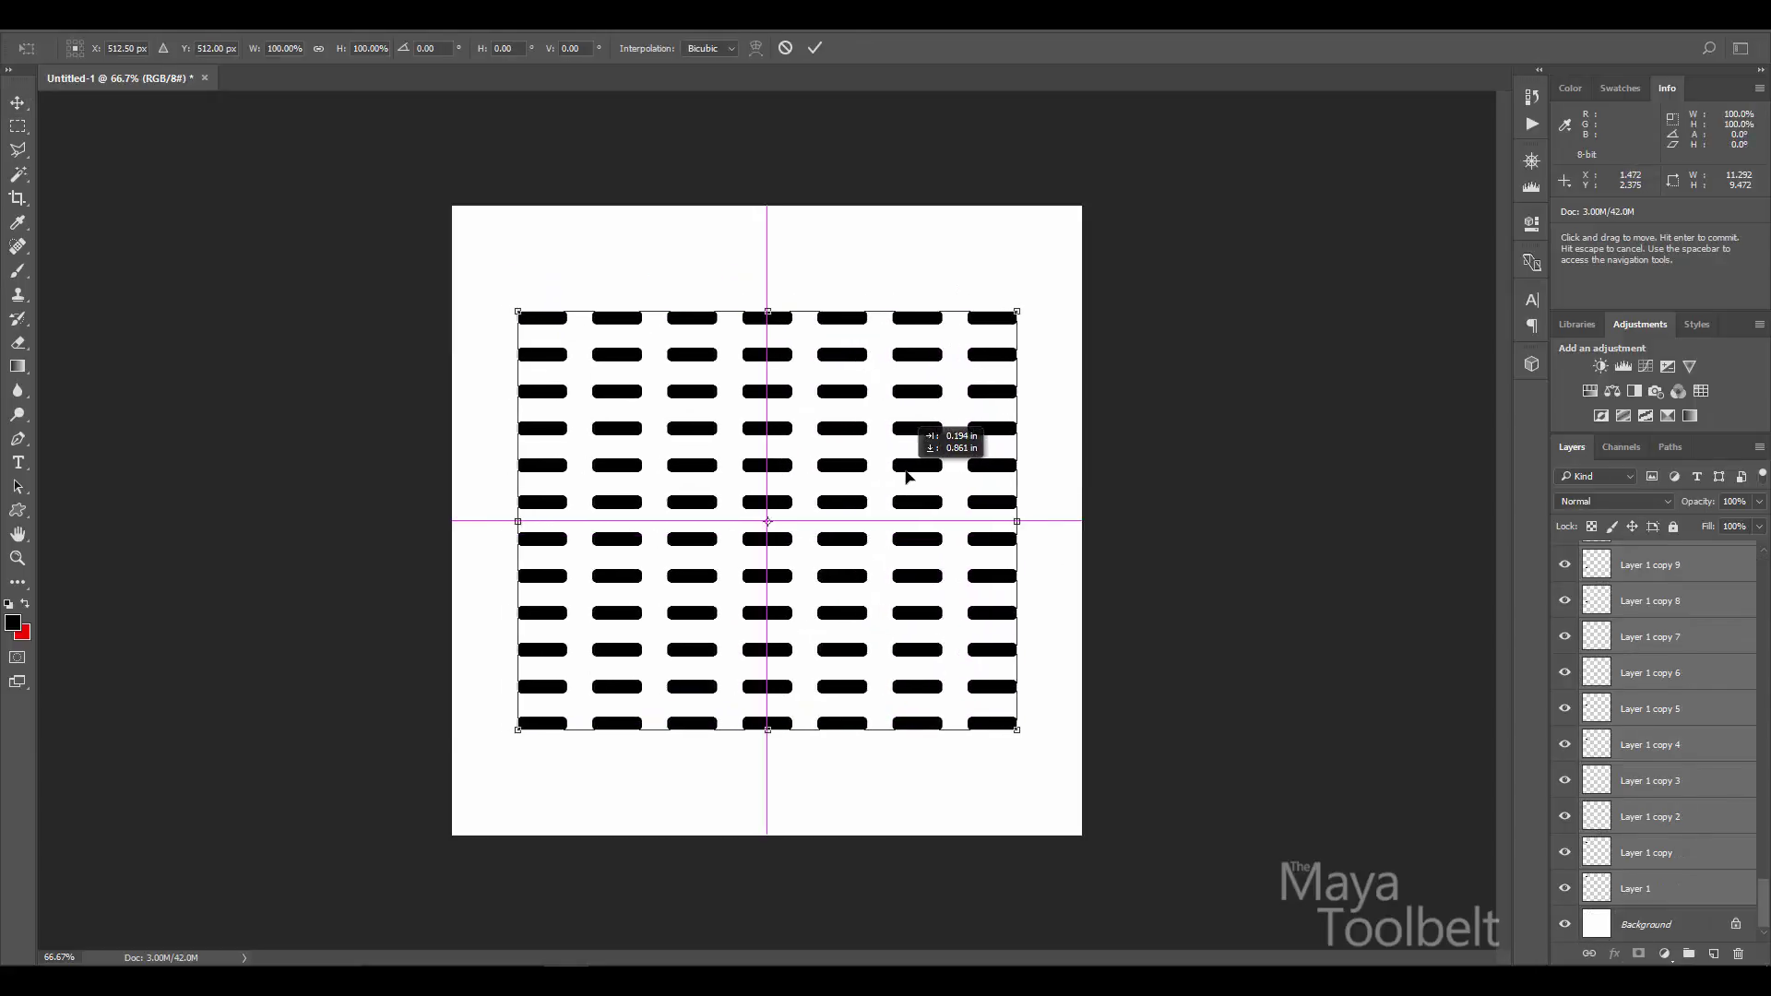
{"action": "key", "text": "Return"}
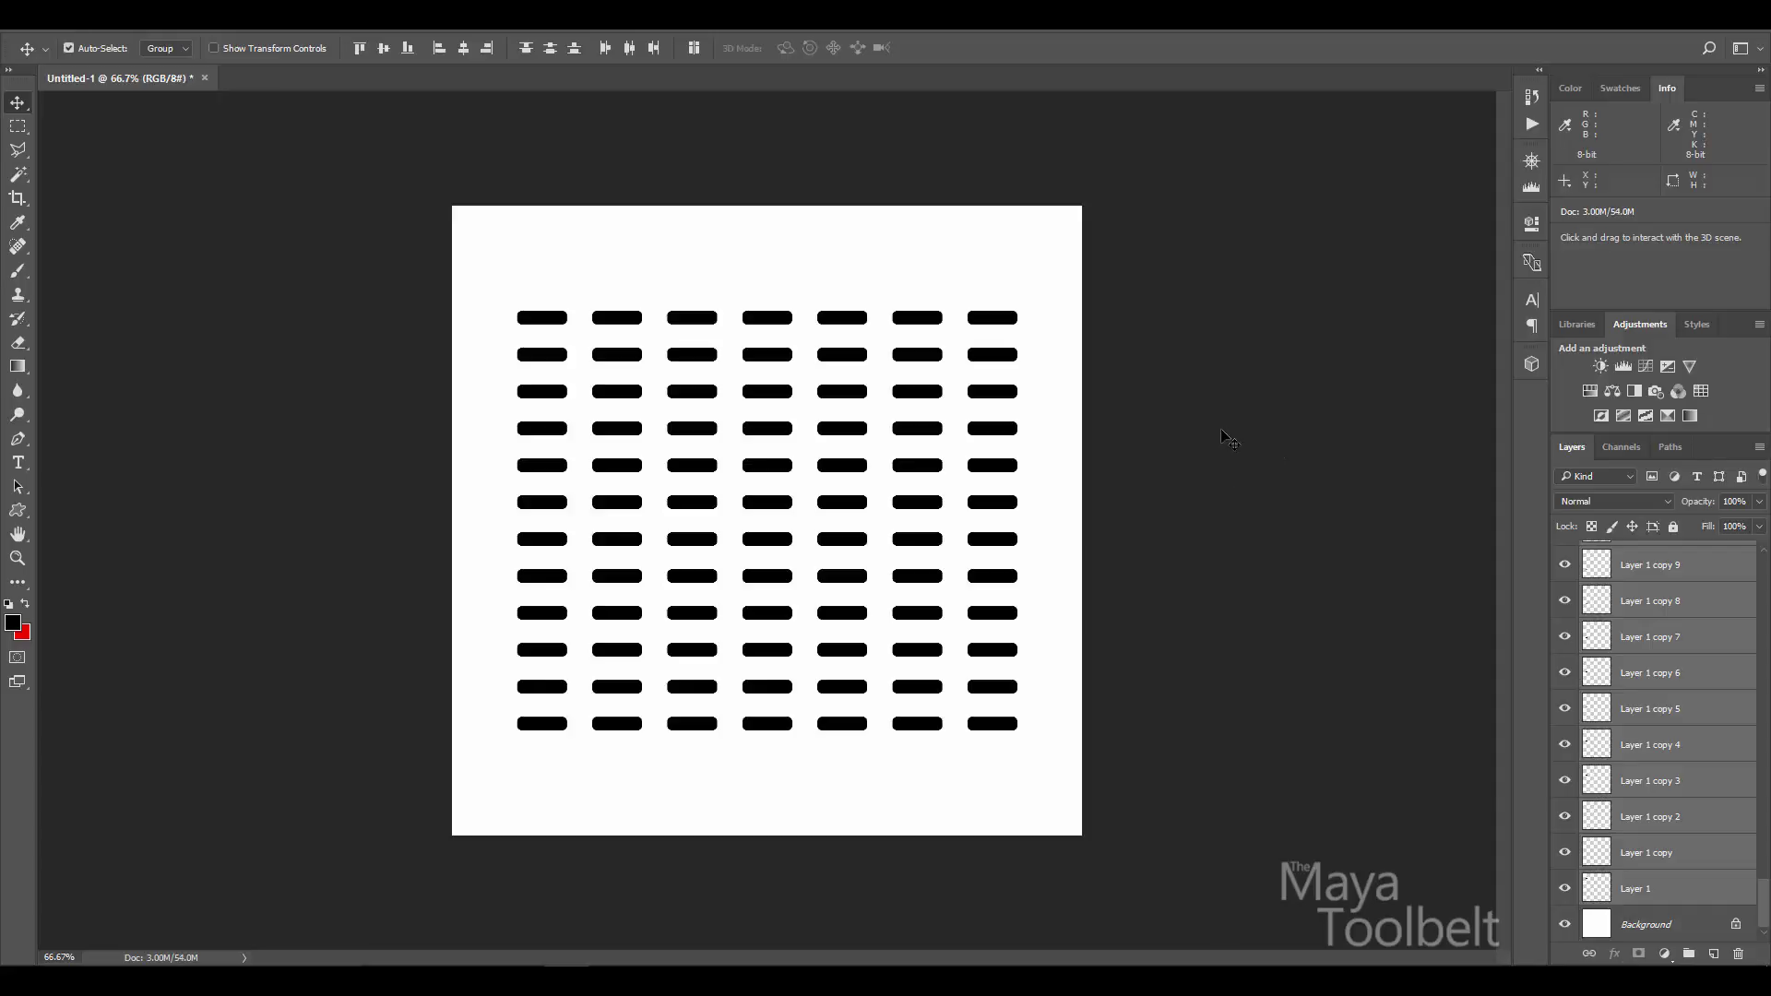
- Save the texture as Metal_Grate.tga in the desktop's CDT folder, in Targa format at 24 bits/pixel
{"action": "key", "text": "ctrl+shift+s"}
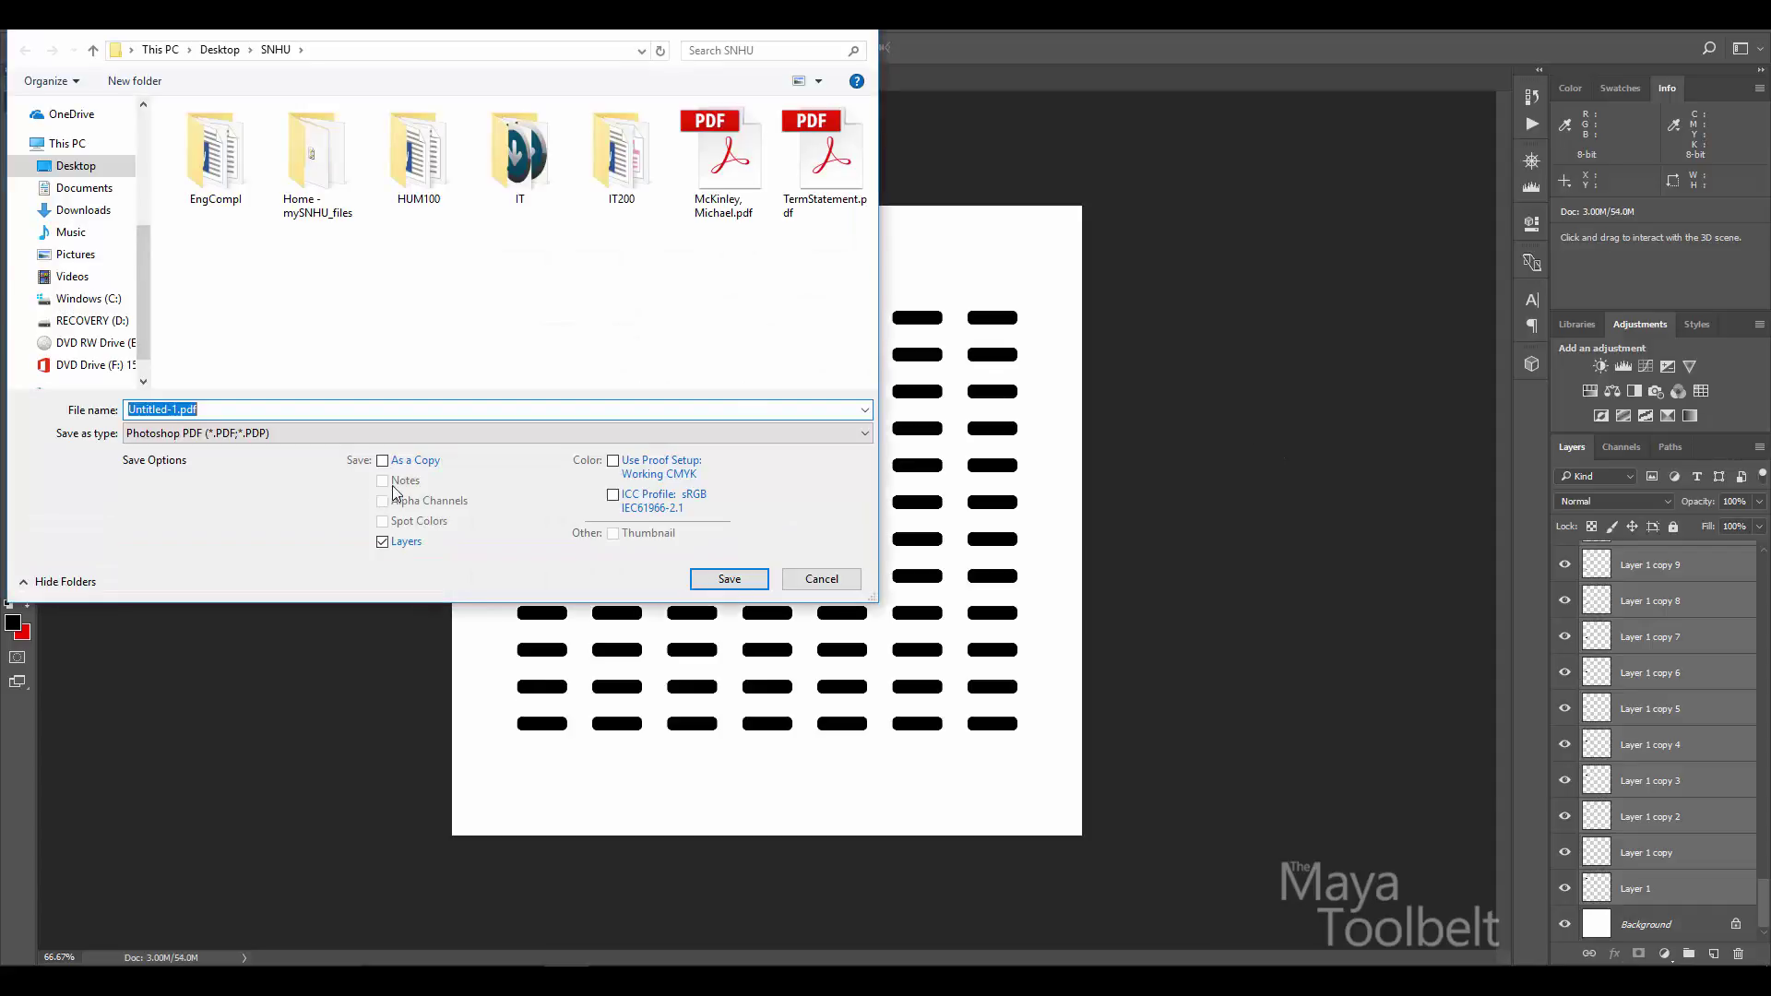
{"action": "left_click", "coordinate": [191, 433]}
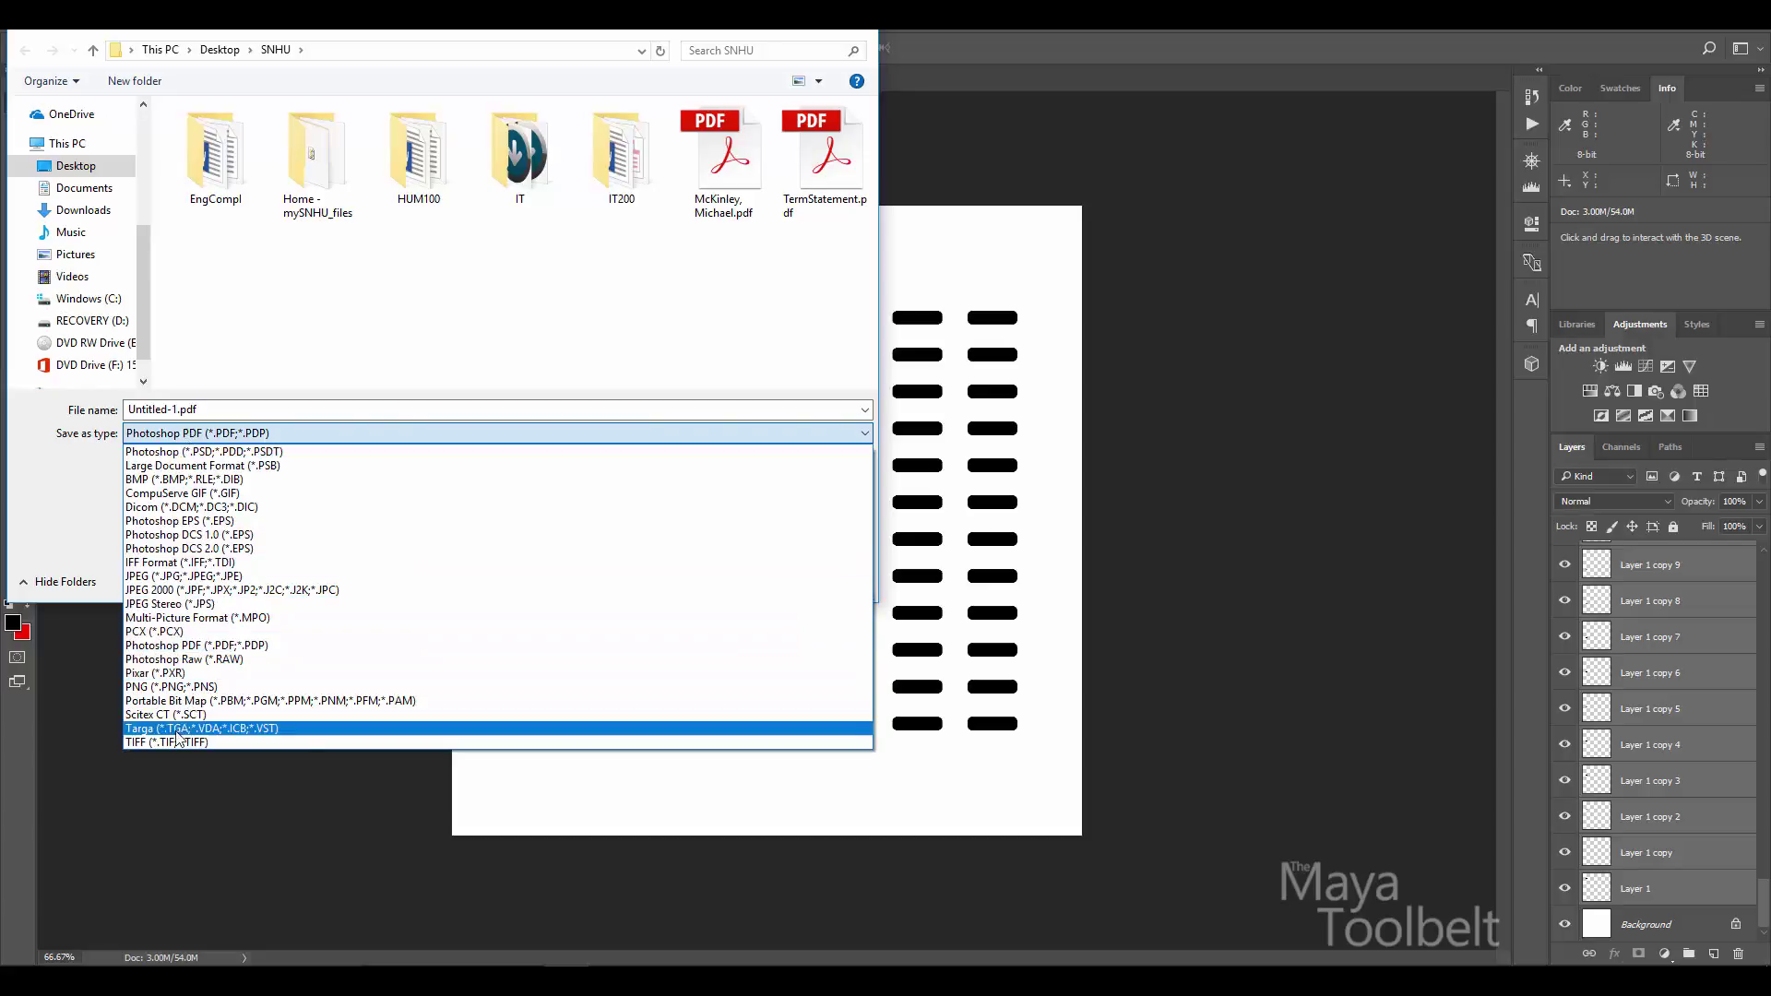
{"action": "left_click", "coordinate": [170, 730]}
{"action": "key", "text": "Return"}
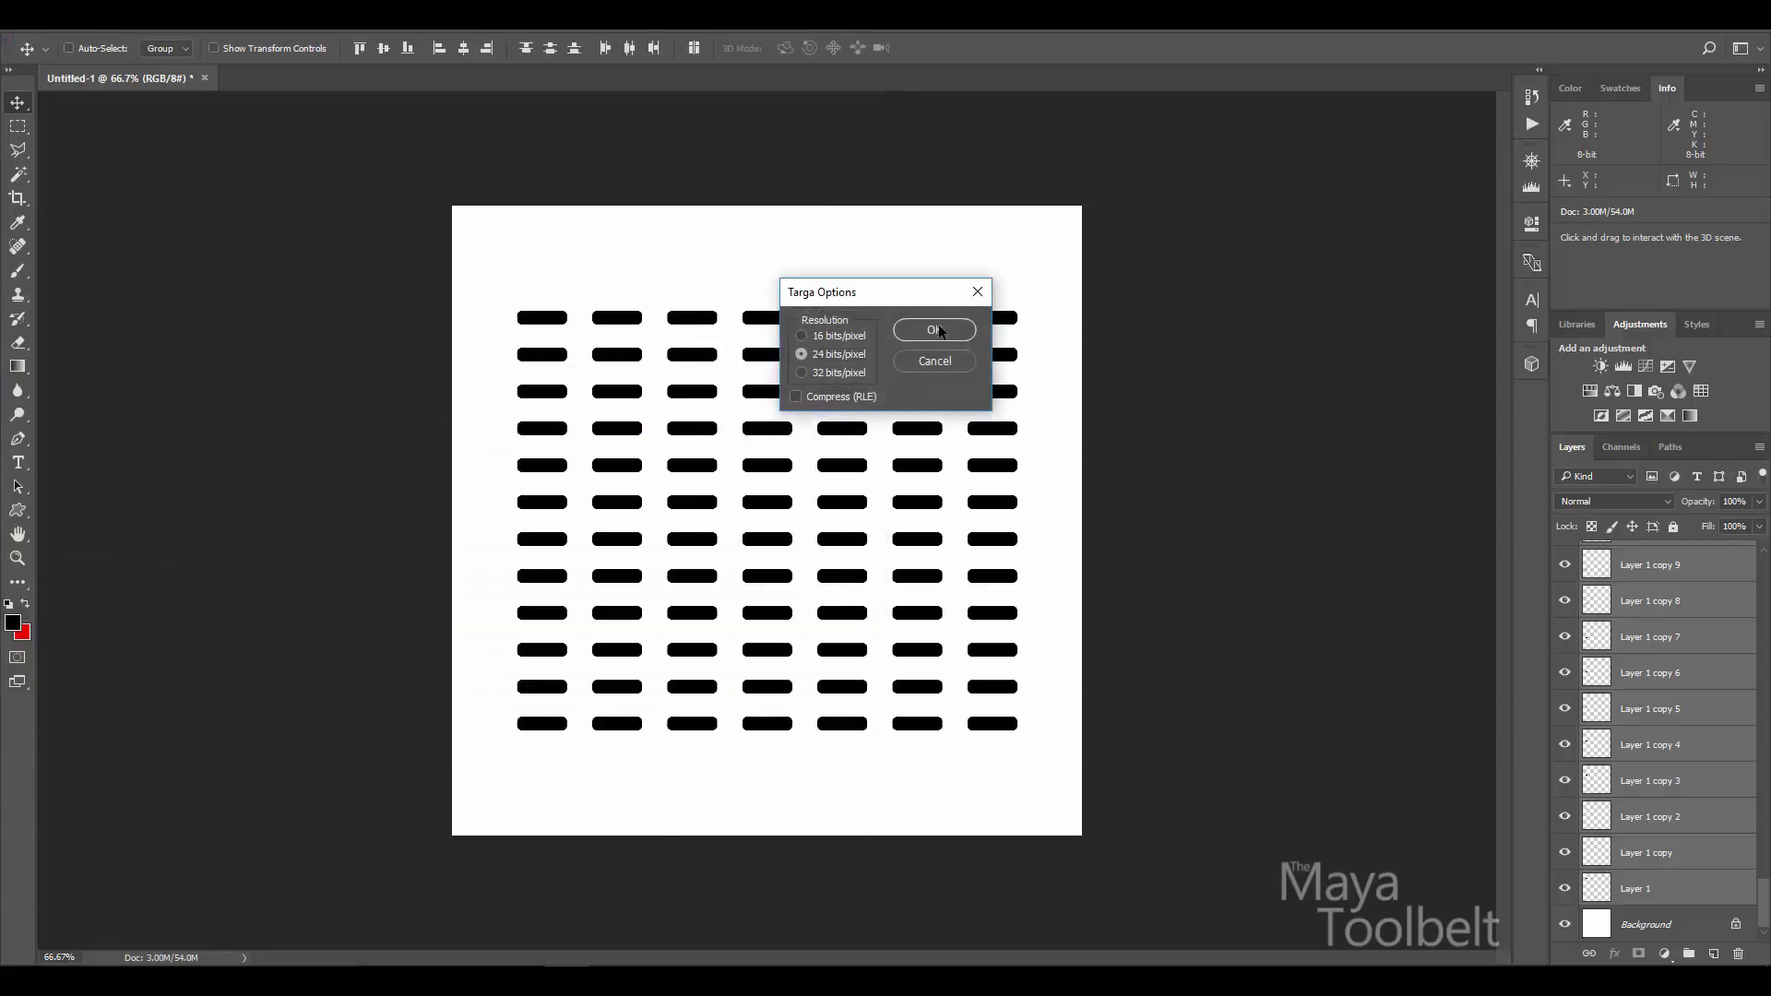
{"action": "left_click", "coordinate": [936, 331]}
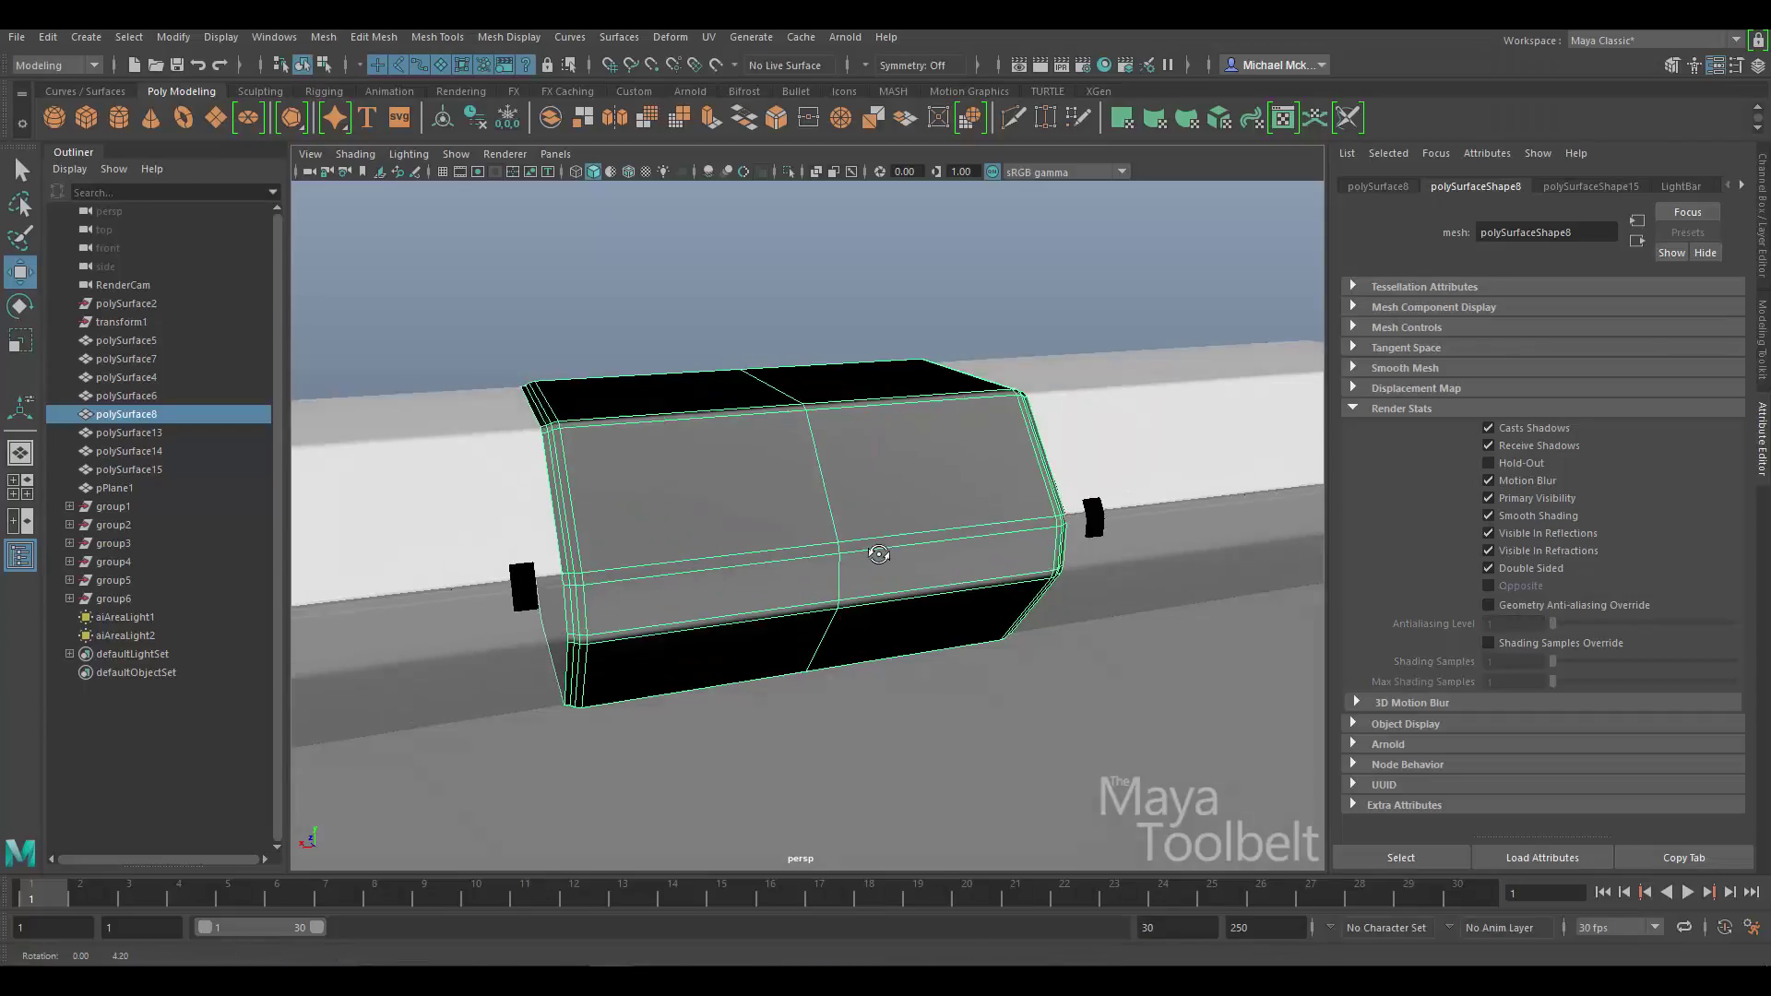
- In Maya, open the central housing's MetalPlate material and assign a File texture to its Bump Mapping
{"action": "left_click", "coordinate": [1742, 186]}
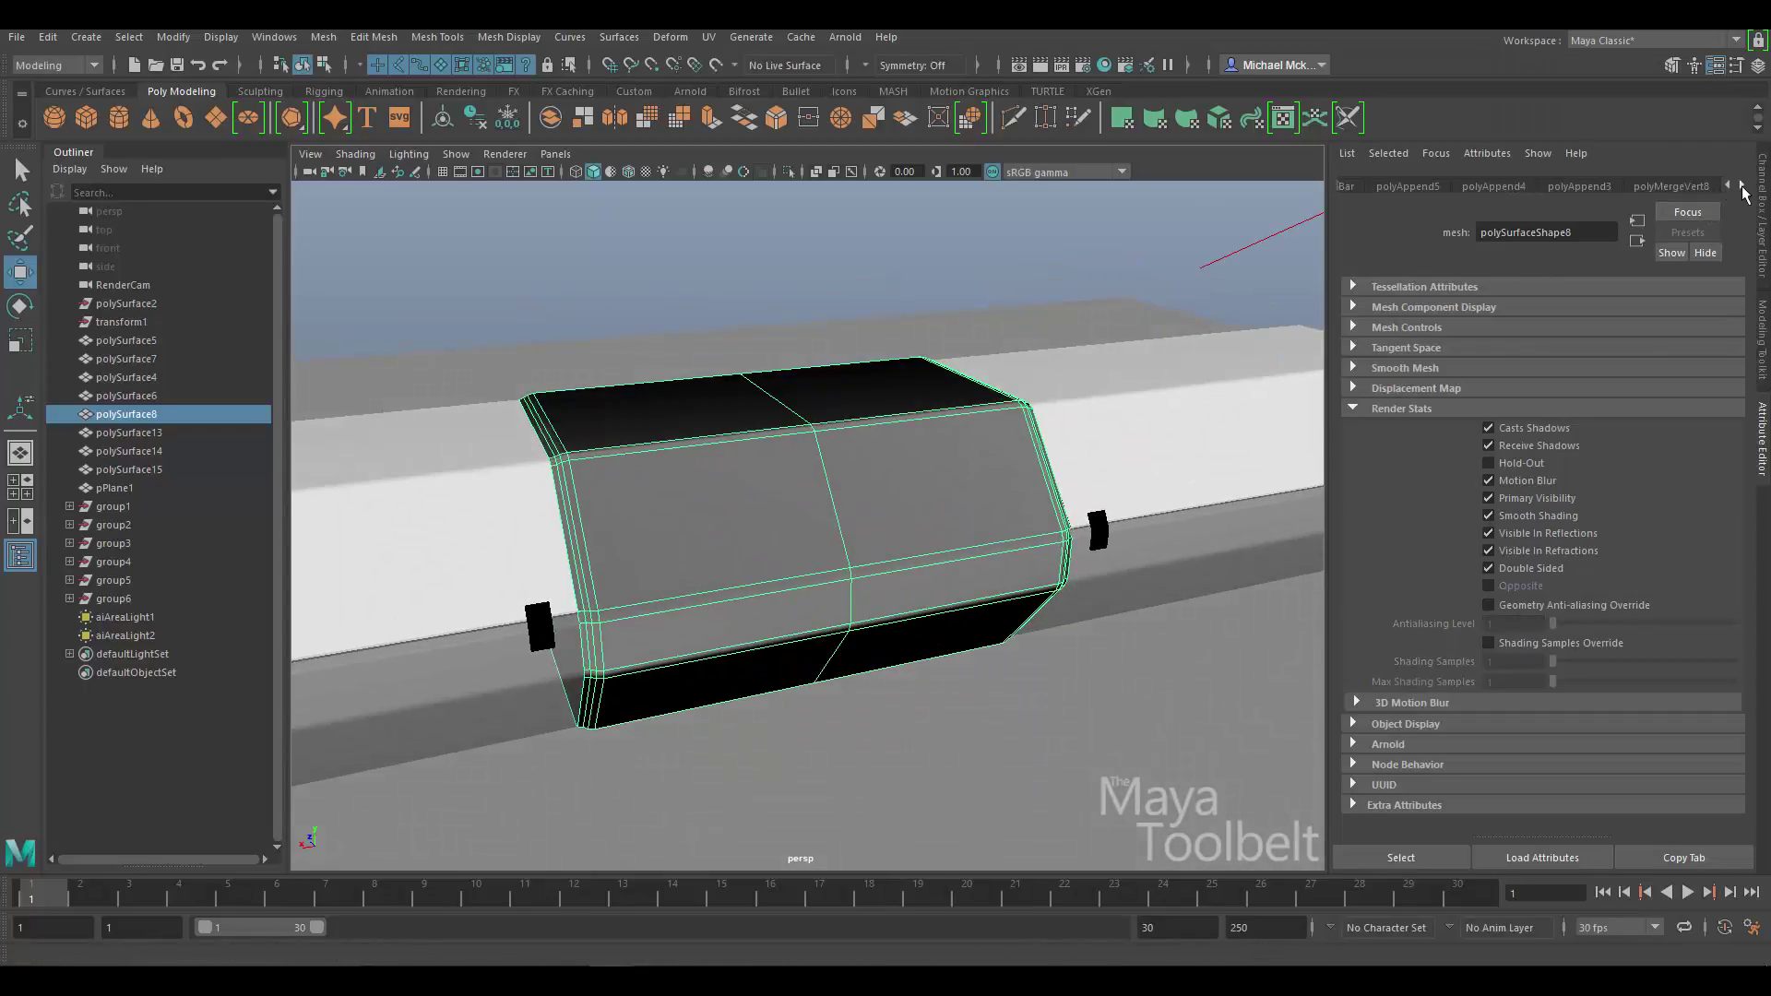
{"action": "left_click", "coordinate": [471, 115]}
{"action": "left_click", "coordinate": [1625, 186]}
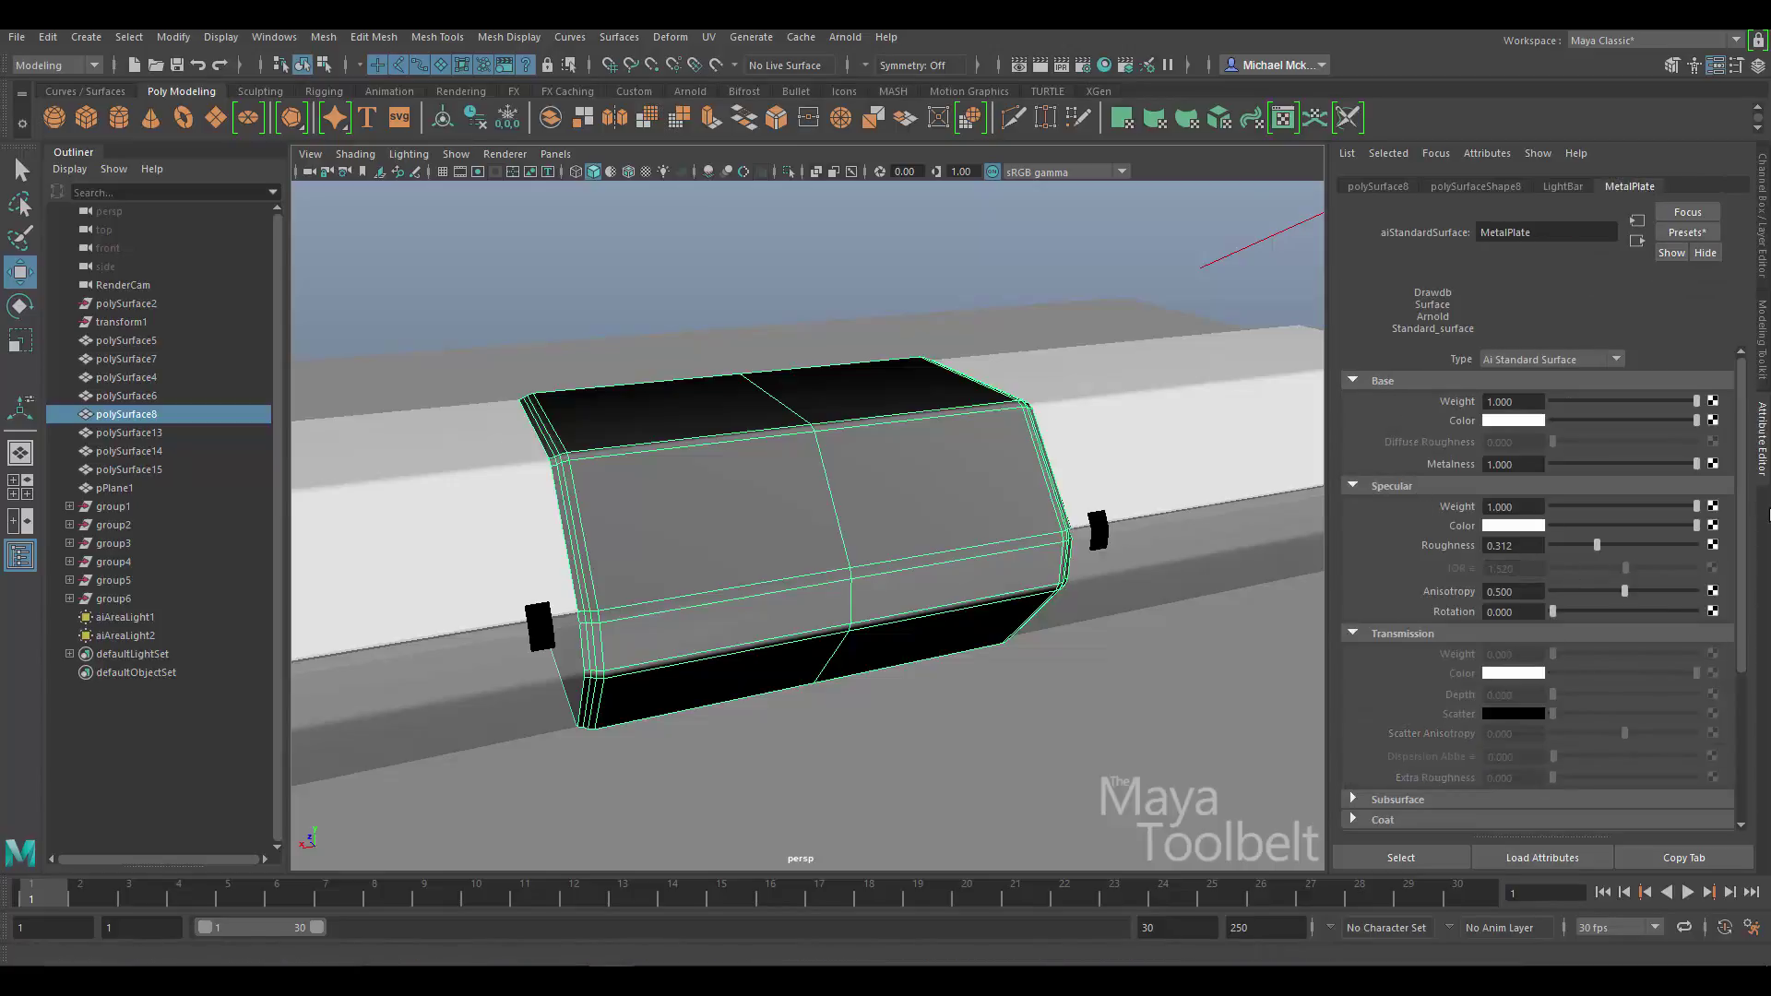
{"action": "scroll", "coordinate": [1744, 517], "scroll_direction": "down", "scroll_amount": 3}
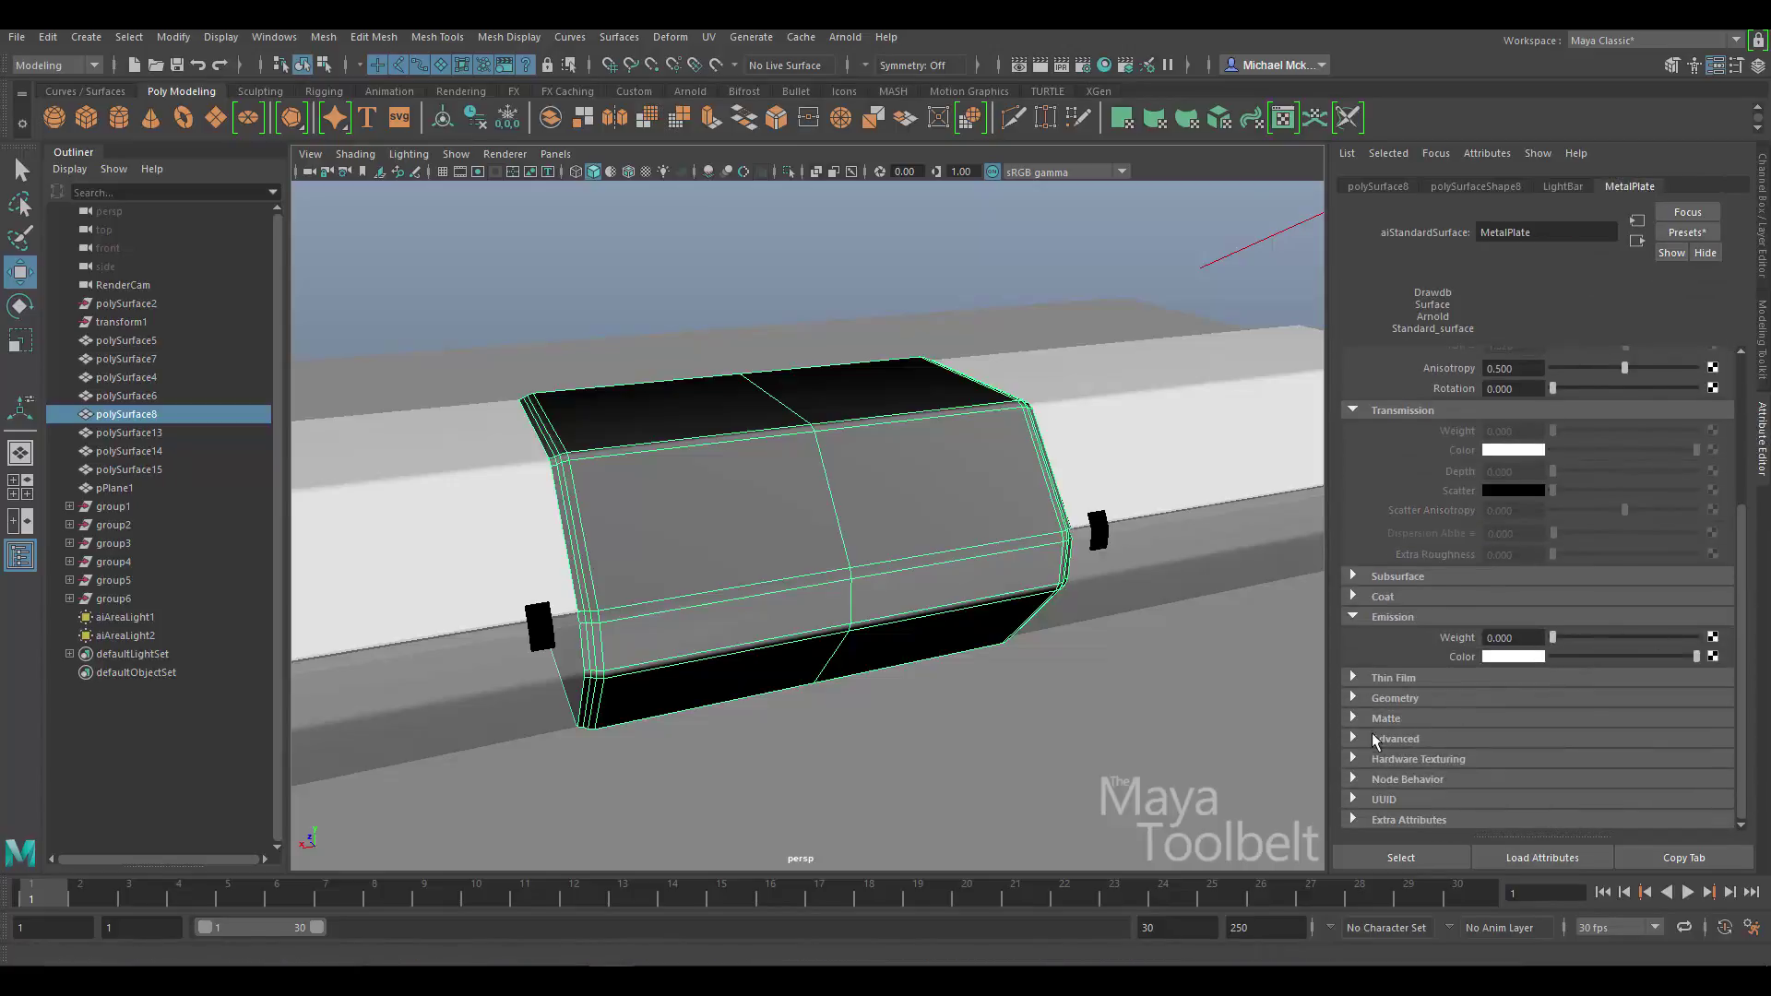
{"action": "left_click", "coordinate": [1388, 700]}
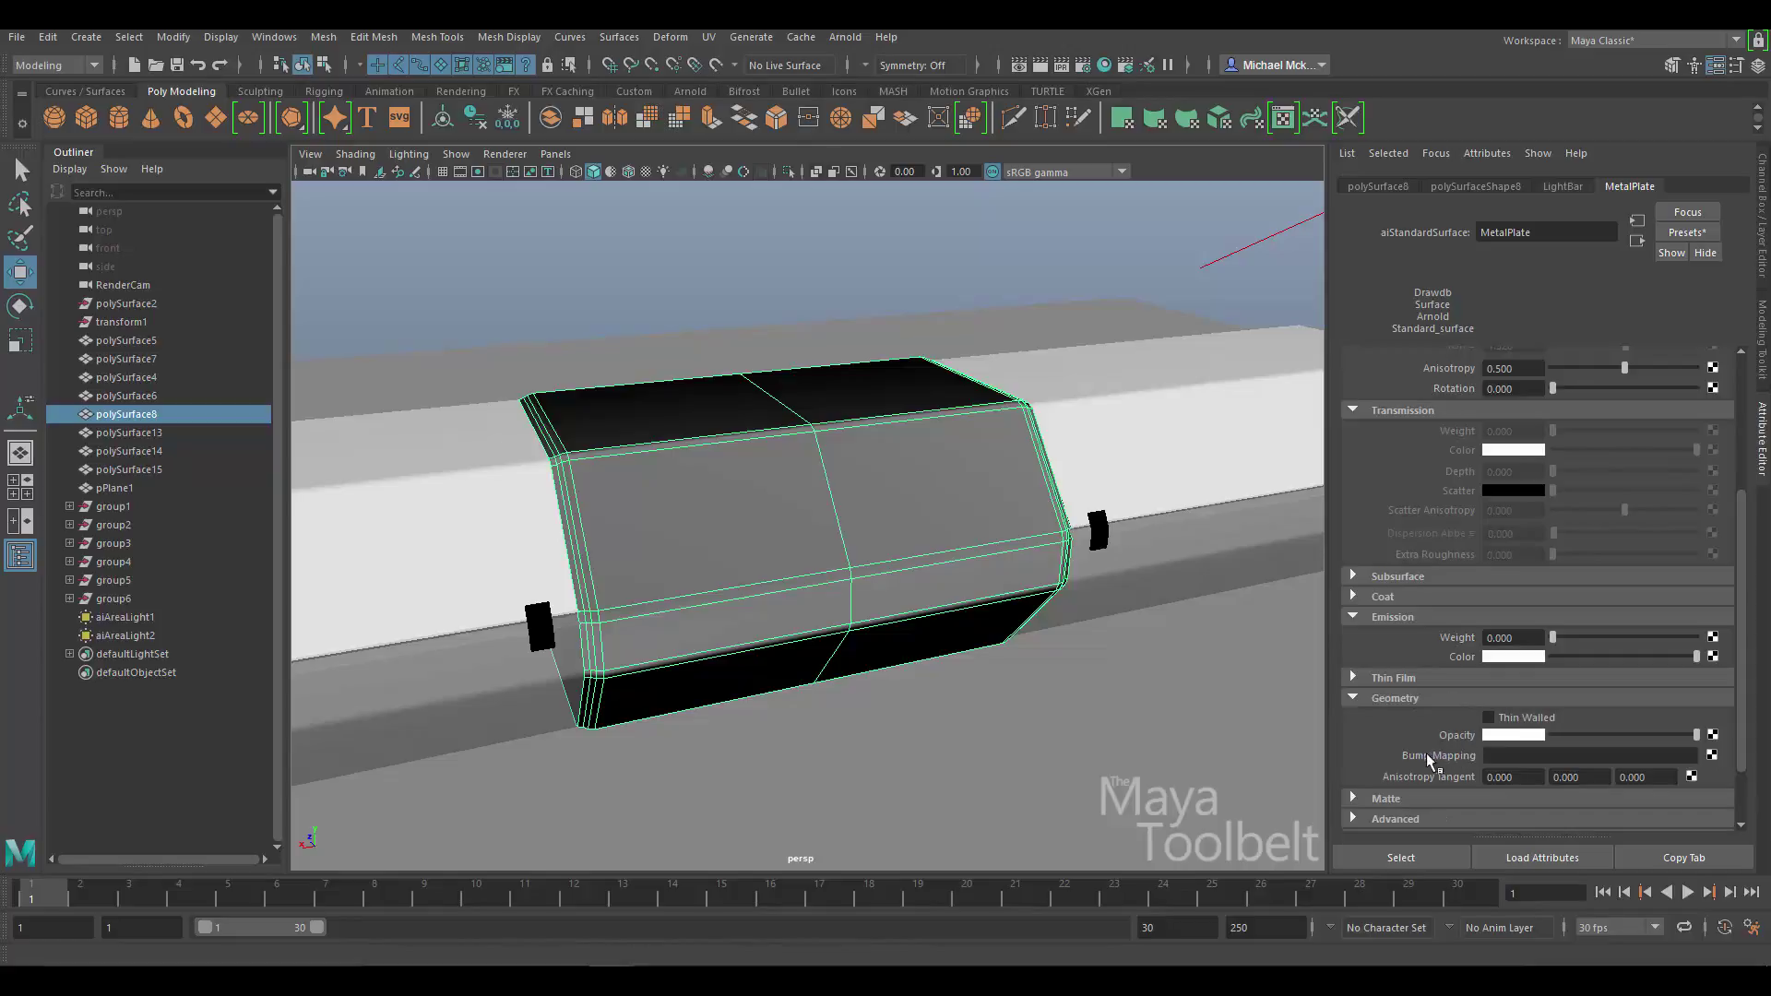
{"action": "left_click", "coordinate": [1712, 754]}
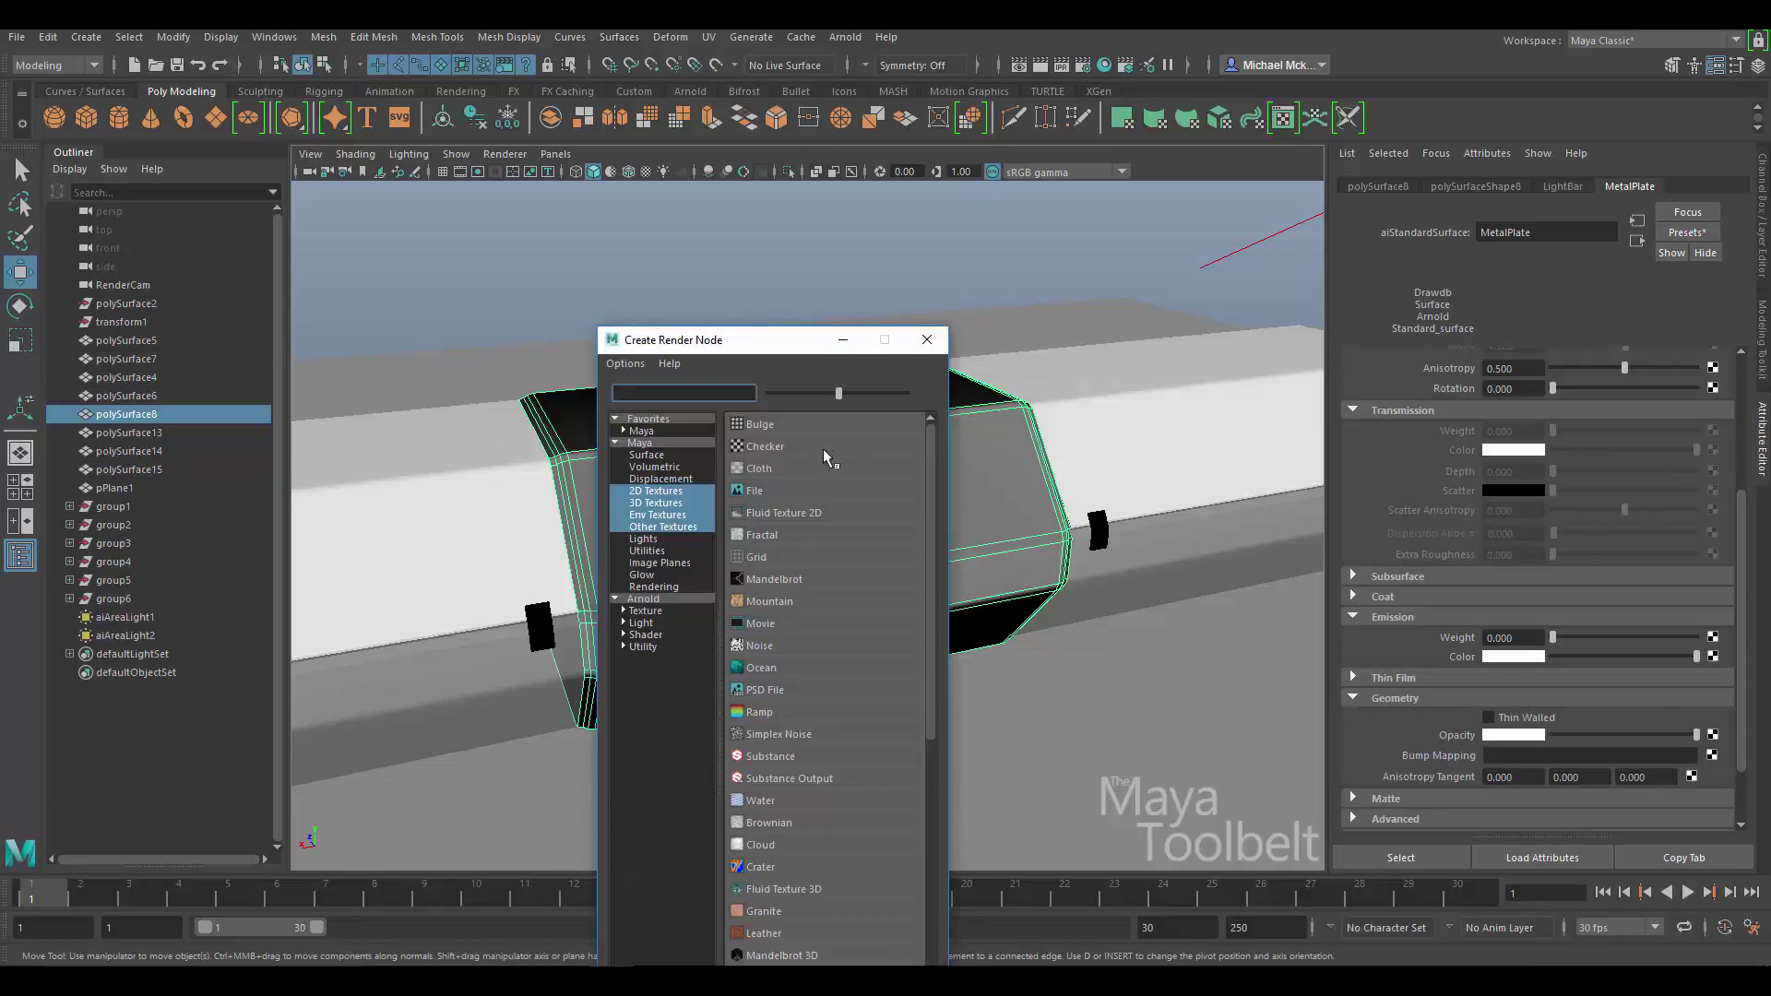
{"action": "left_click", "coordinate": [778, 492]}
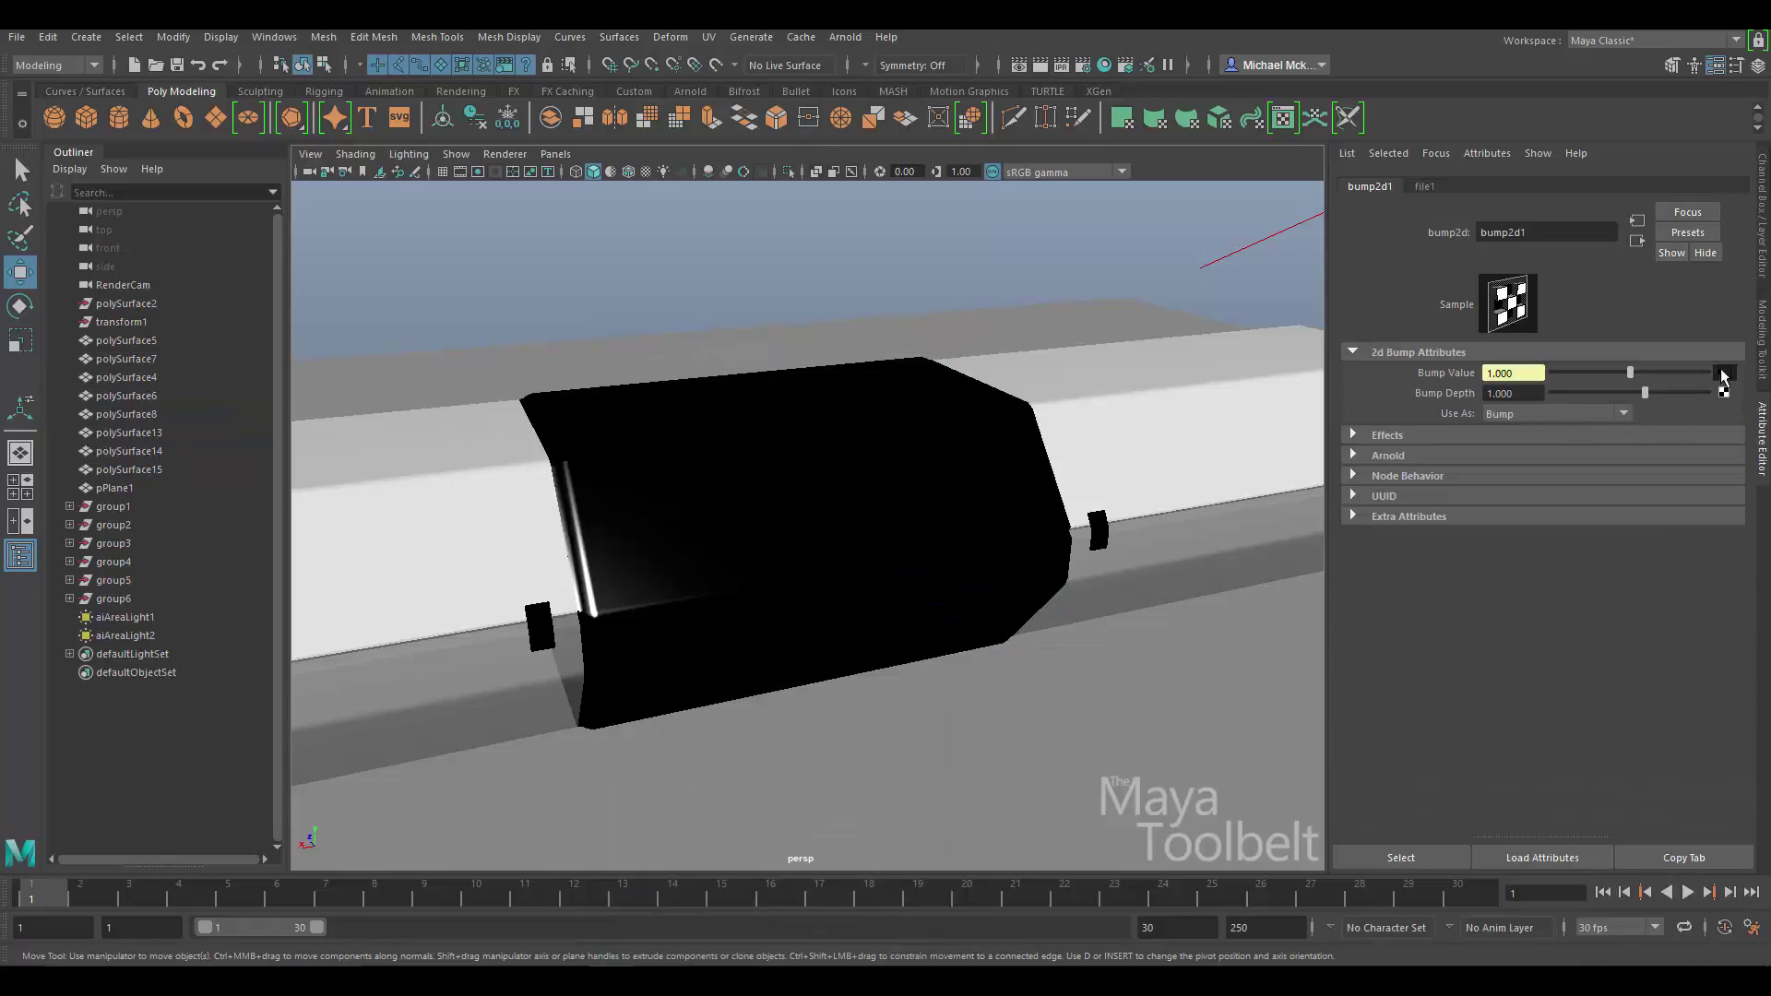
- Load Metal_Grate.tga from the desktop's CDT folder into the file node that drives the bump value
{"action": "left_click", "coordinate": [1724, 372]}
{"action": "left_click", "coordinate": [1729, 437]}
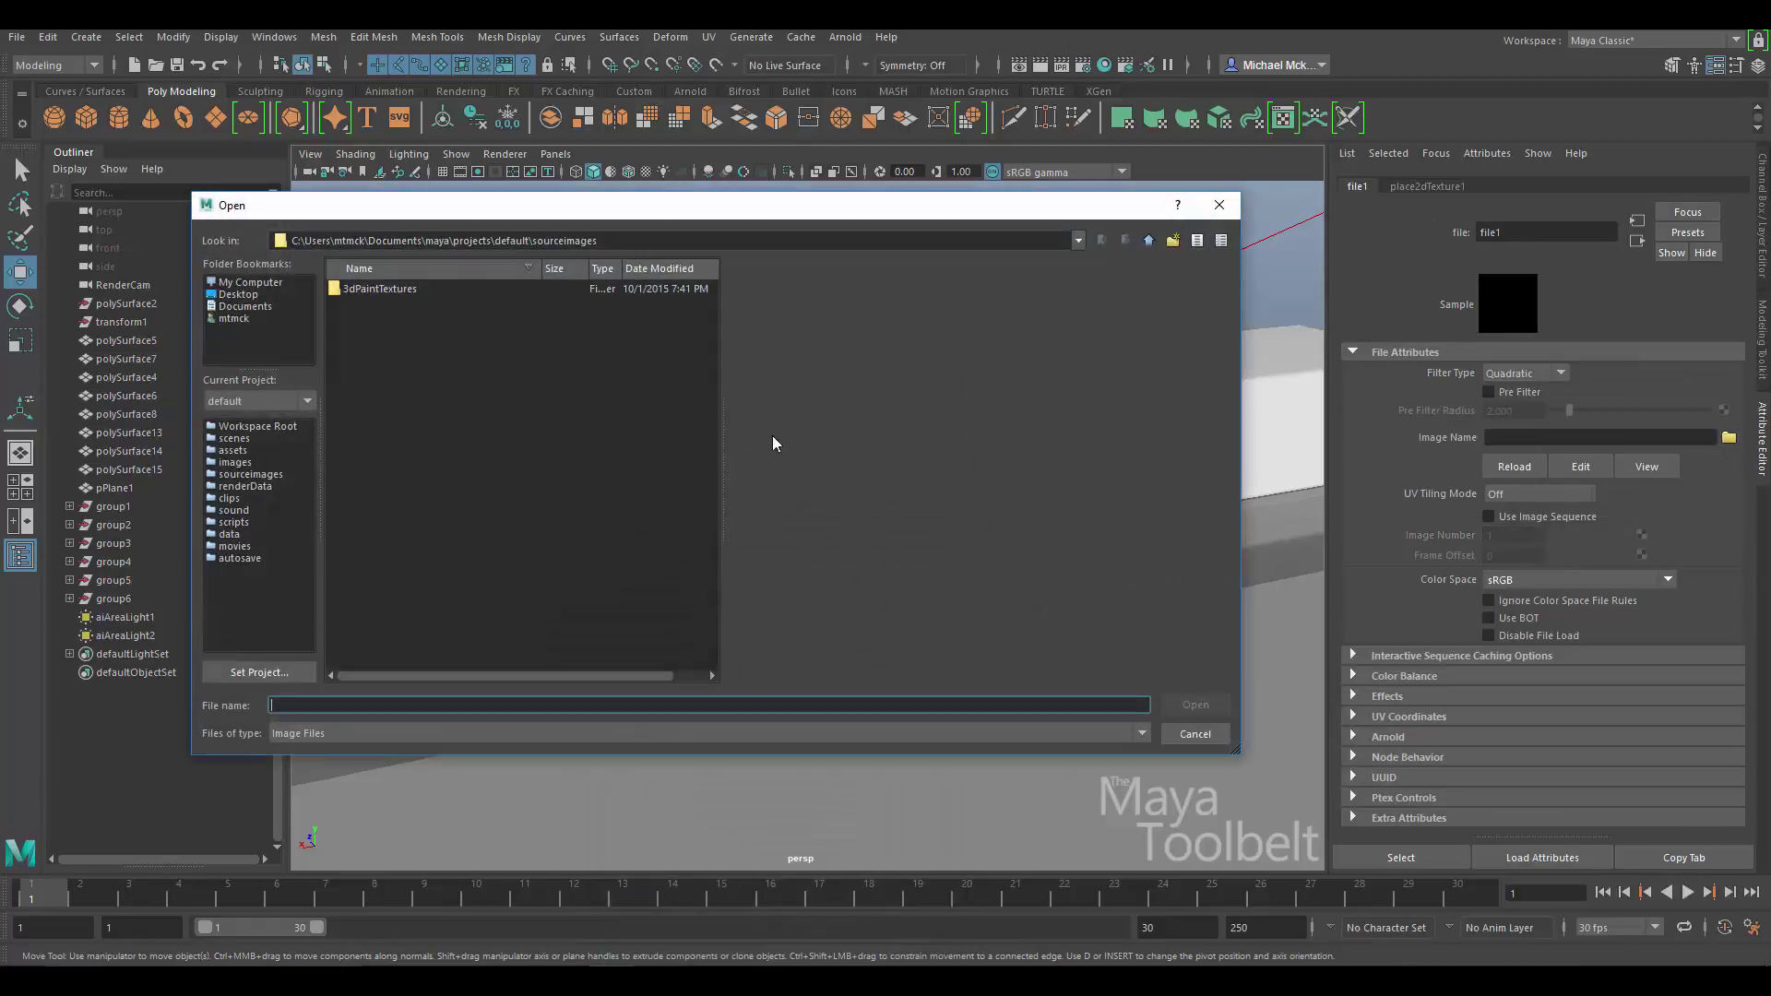
{"action": "left_click", "coordinate": [246, 295]}
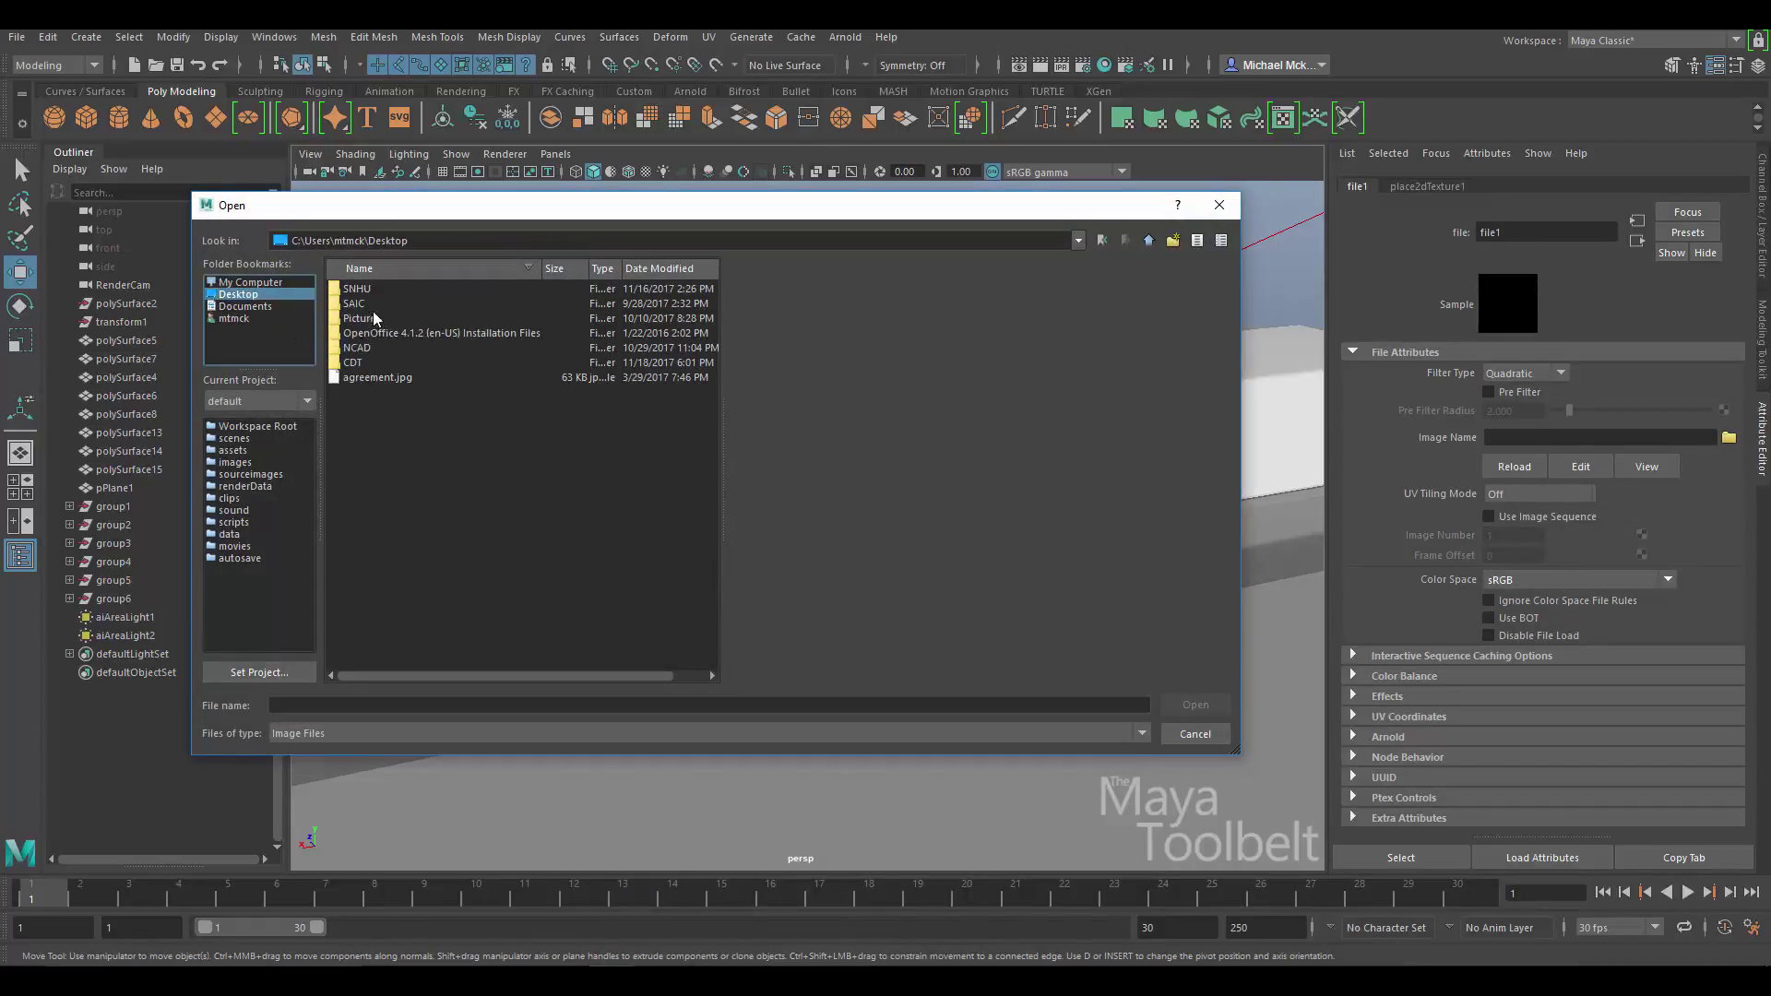
{"action": "double_click", "coordinate": [353, 363]}
{"action": "double_click", "coordinate": [364, 289]}
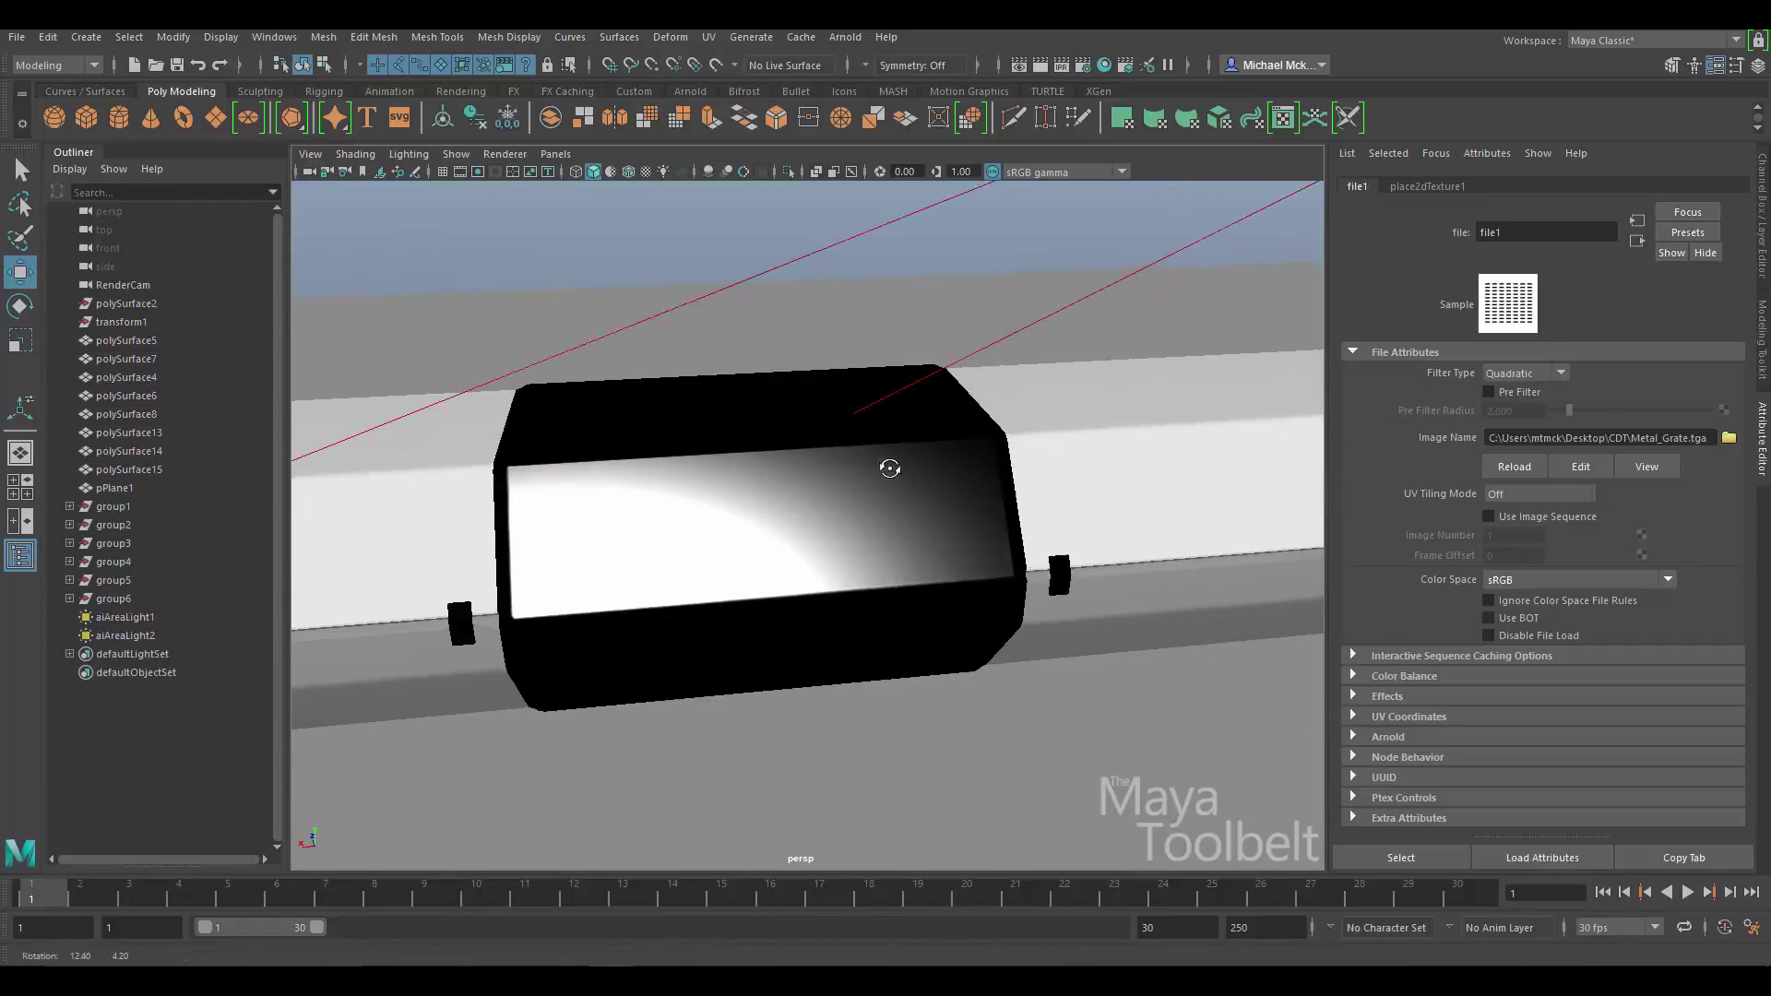
- Graph the MetalPlate material's input and output connections in the Hypershade and bring its node network into view
{"action": "left_click", "coordinate": [1104, 64]}
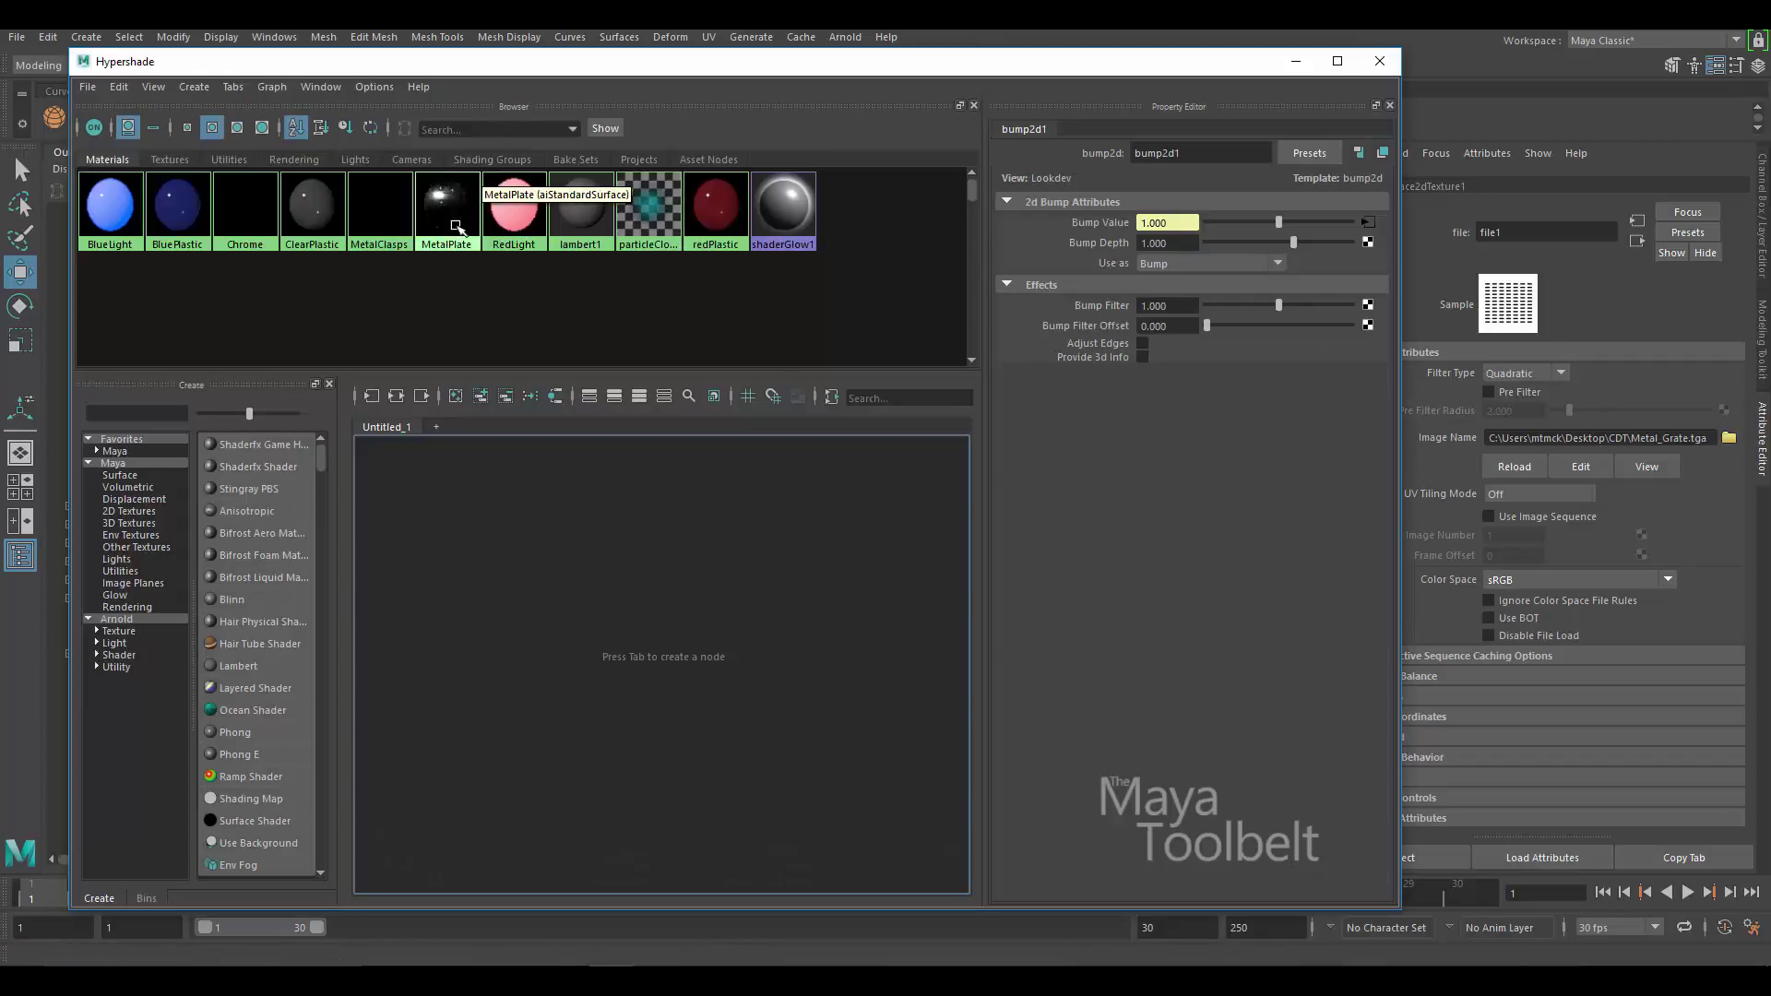
{"action": "left_click", "coordinate": [449, 206]}
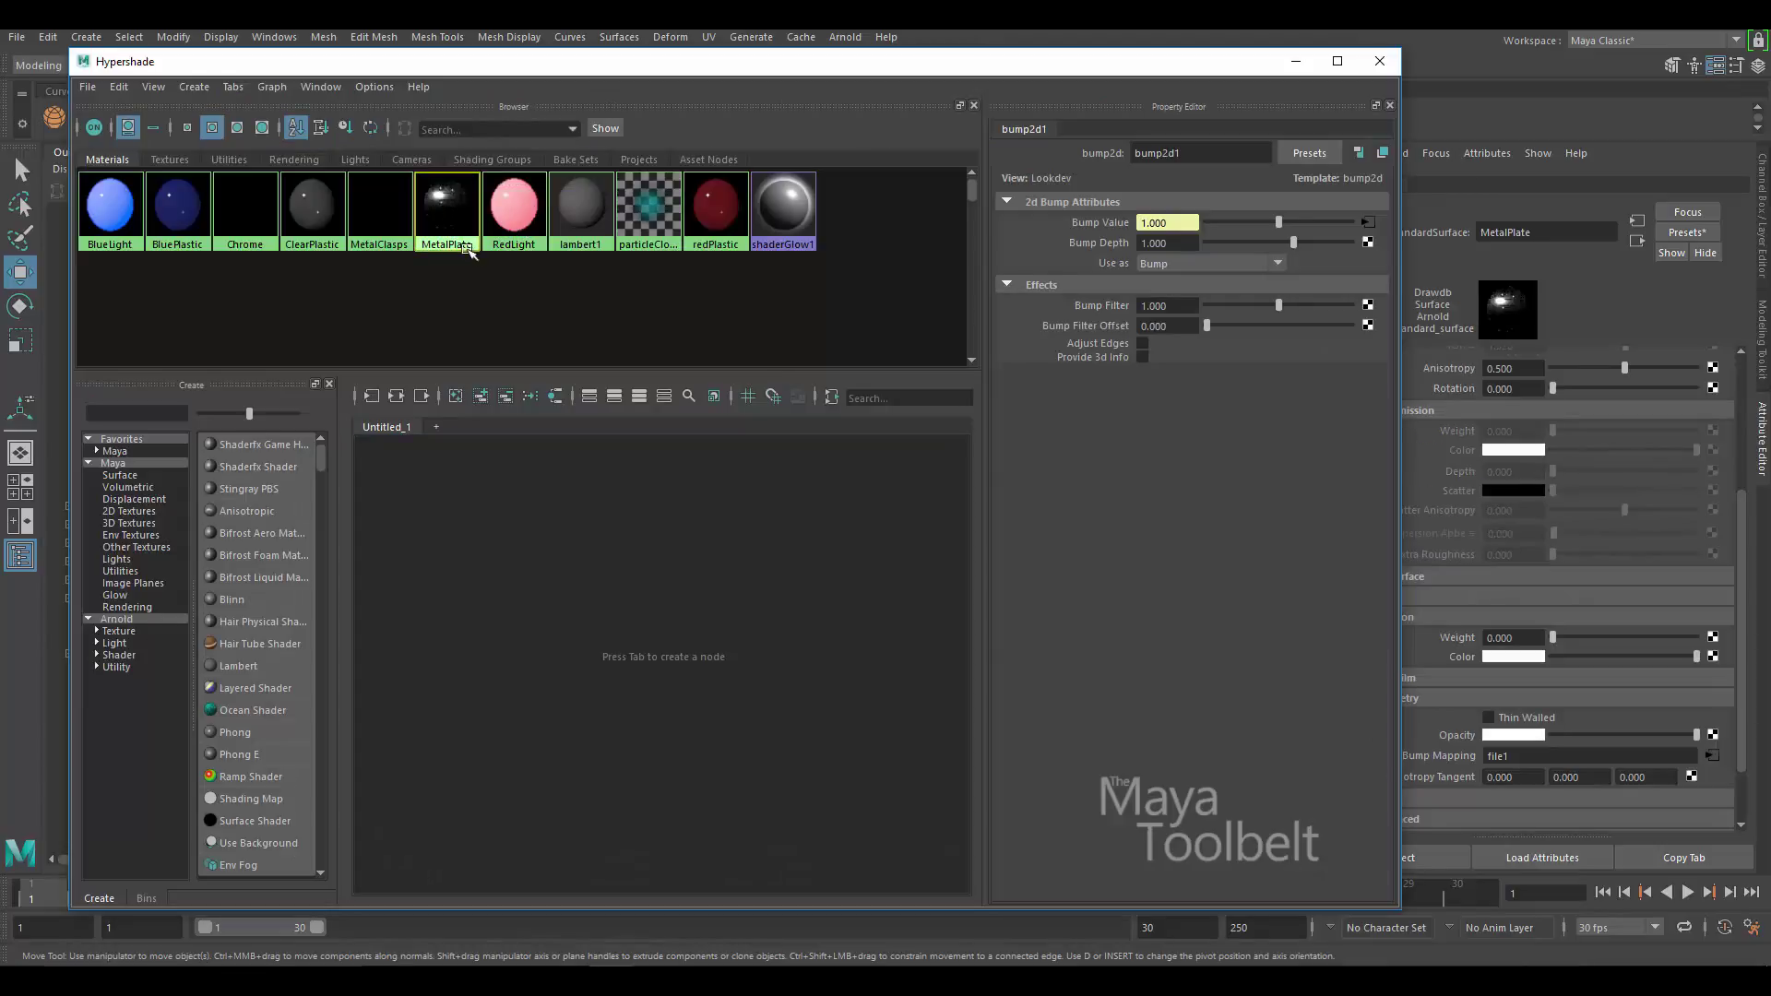
{"action": "left_click", "coordinate": [447, 210]}
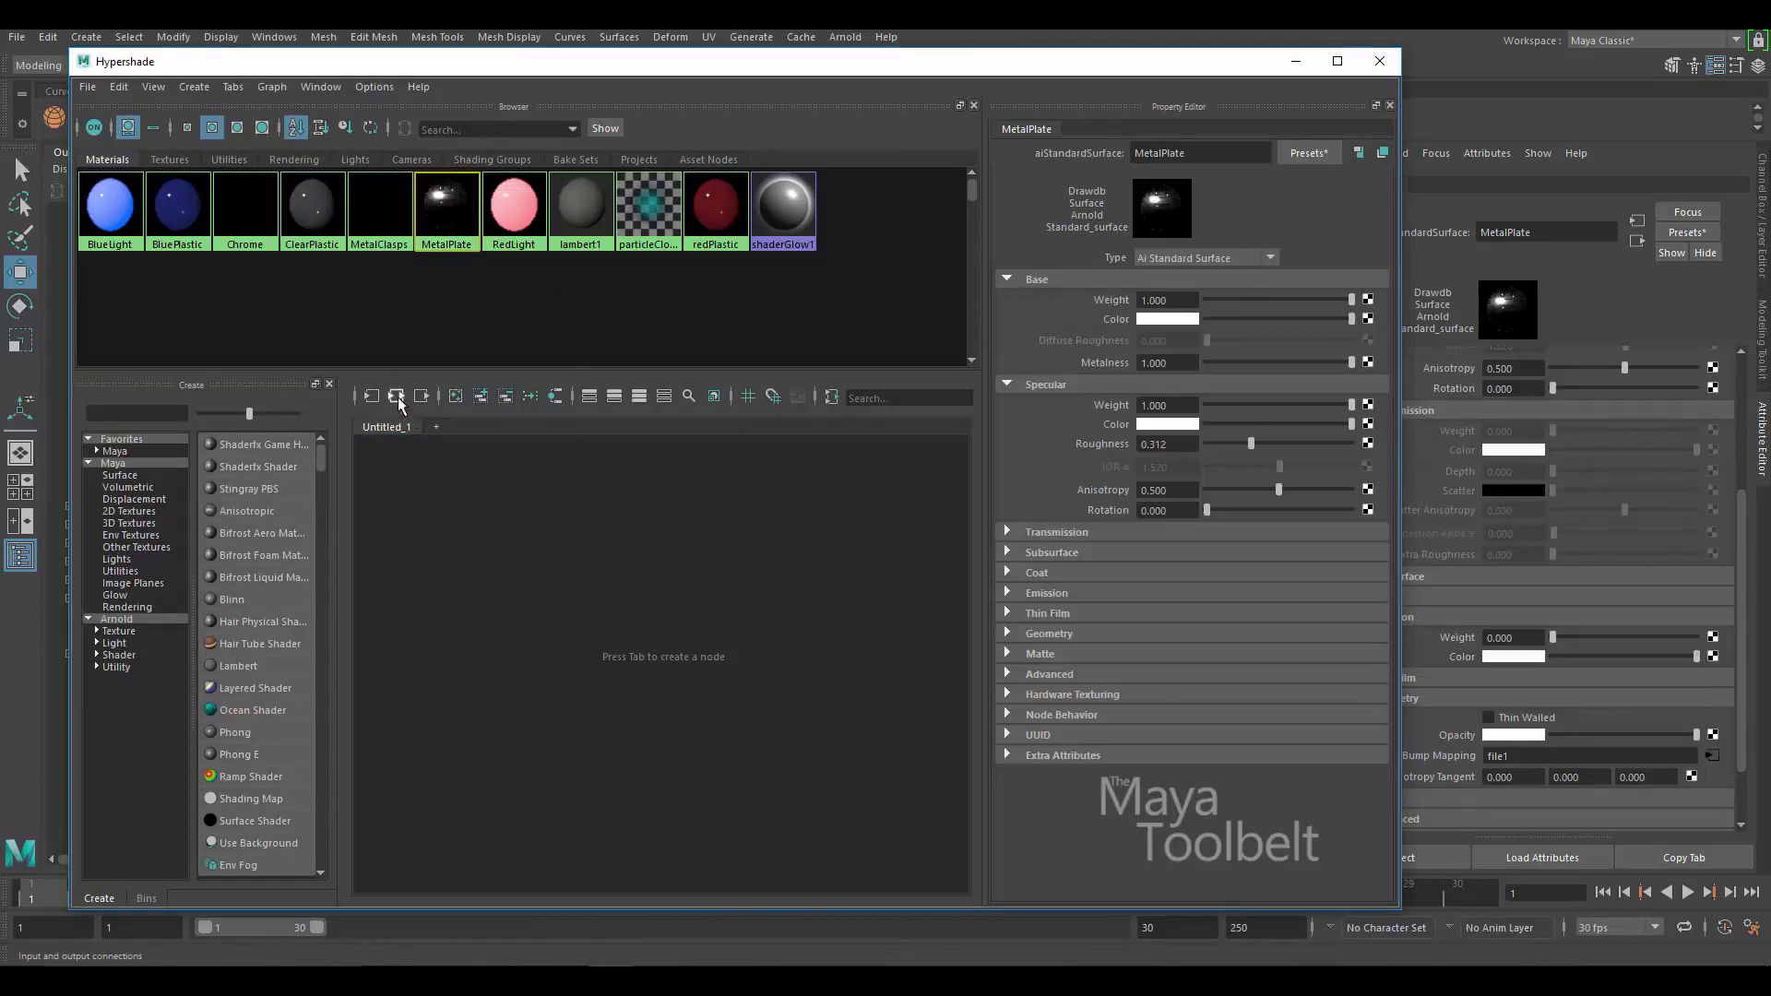
{"action": "middle_click_drag", "start_coordinate": [589, 504], "coordinate": [589, 505]}
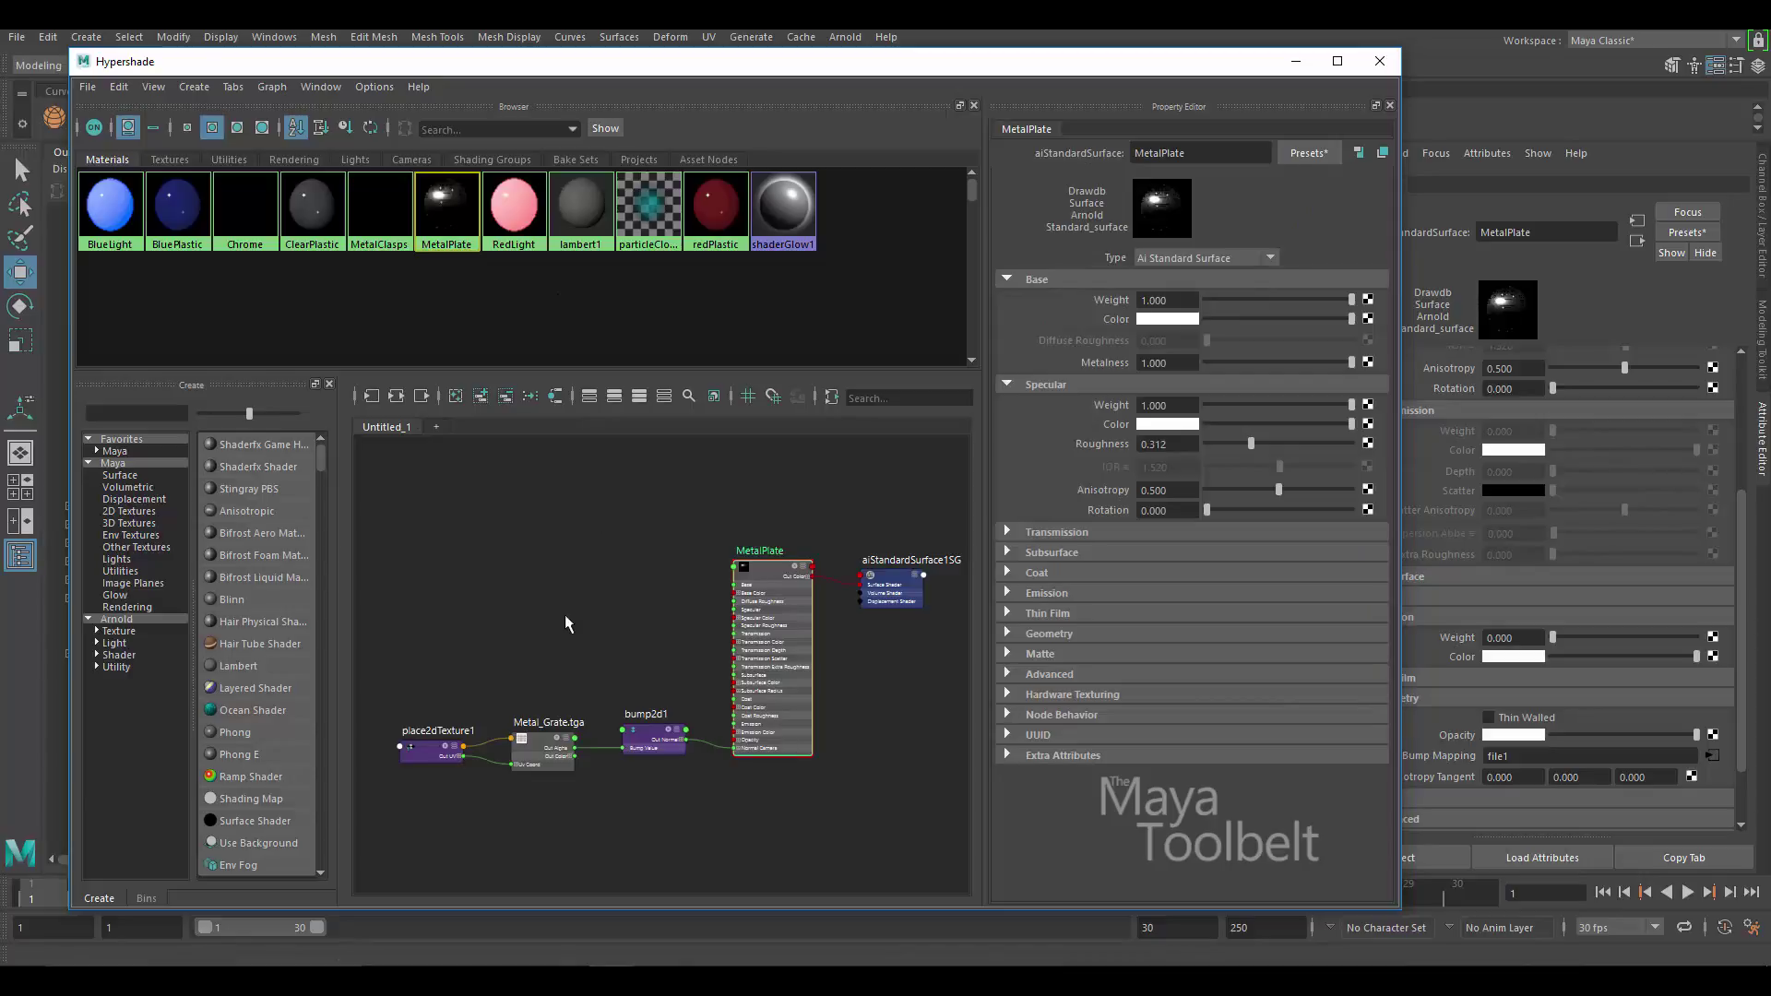
{"action": "middle_click_drag", "start_coordinate": [564, 616], "coordinate": [581, 561], "text": "alt"}
{"action": "right_click_drag", "start_coordinate": [582, 561], "coordinate": [681, 517], "text": "alt"}
{"action": "left_click_drag", "start_coordinate": [916, 64], "coordinate": [1249, 86]}
{"action": "left_click", "coordinate": [845, 36]}
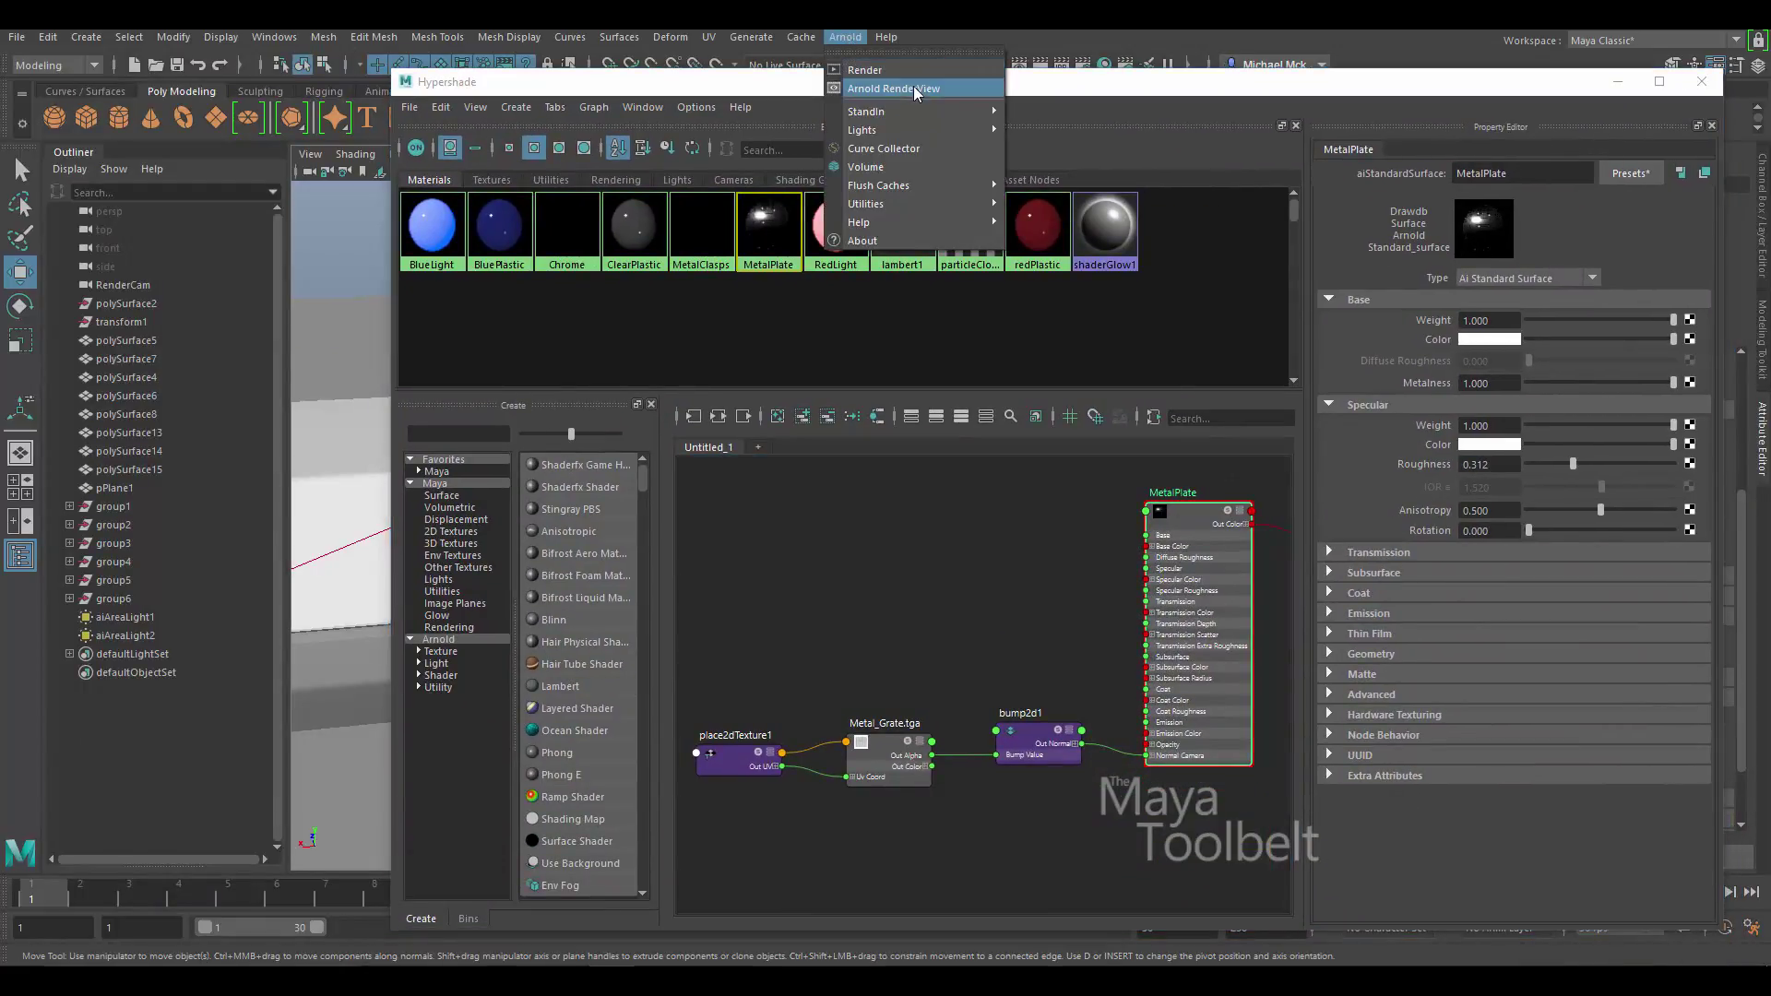
{"action": "left_click", "coordinate": [1060, 88]}
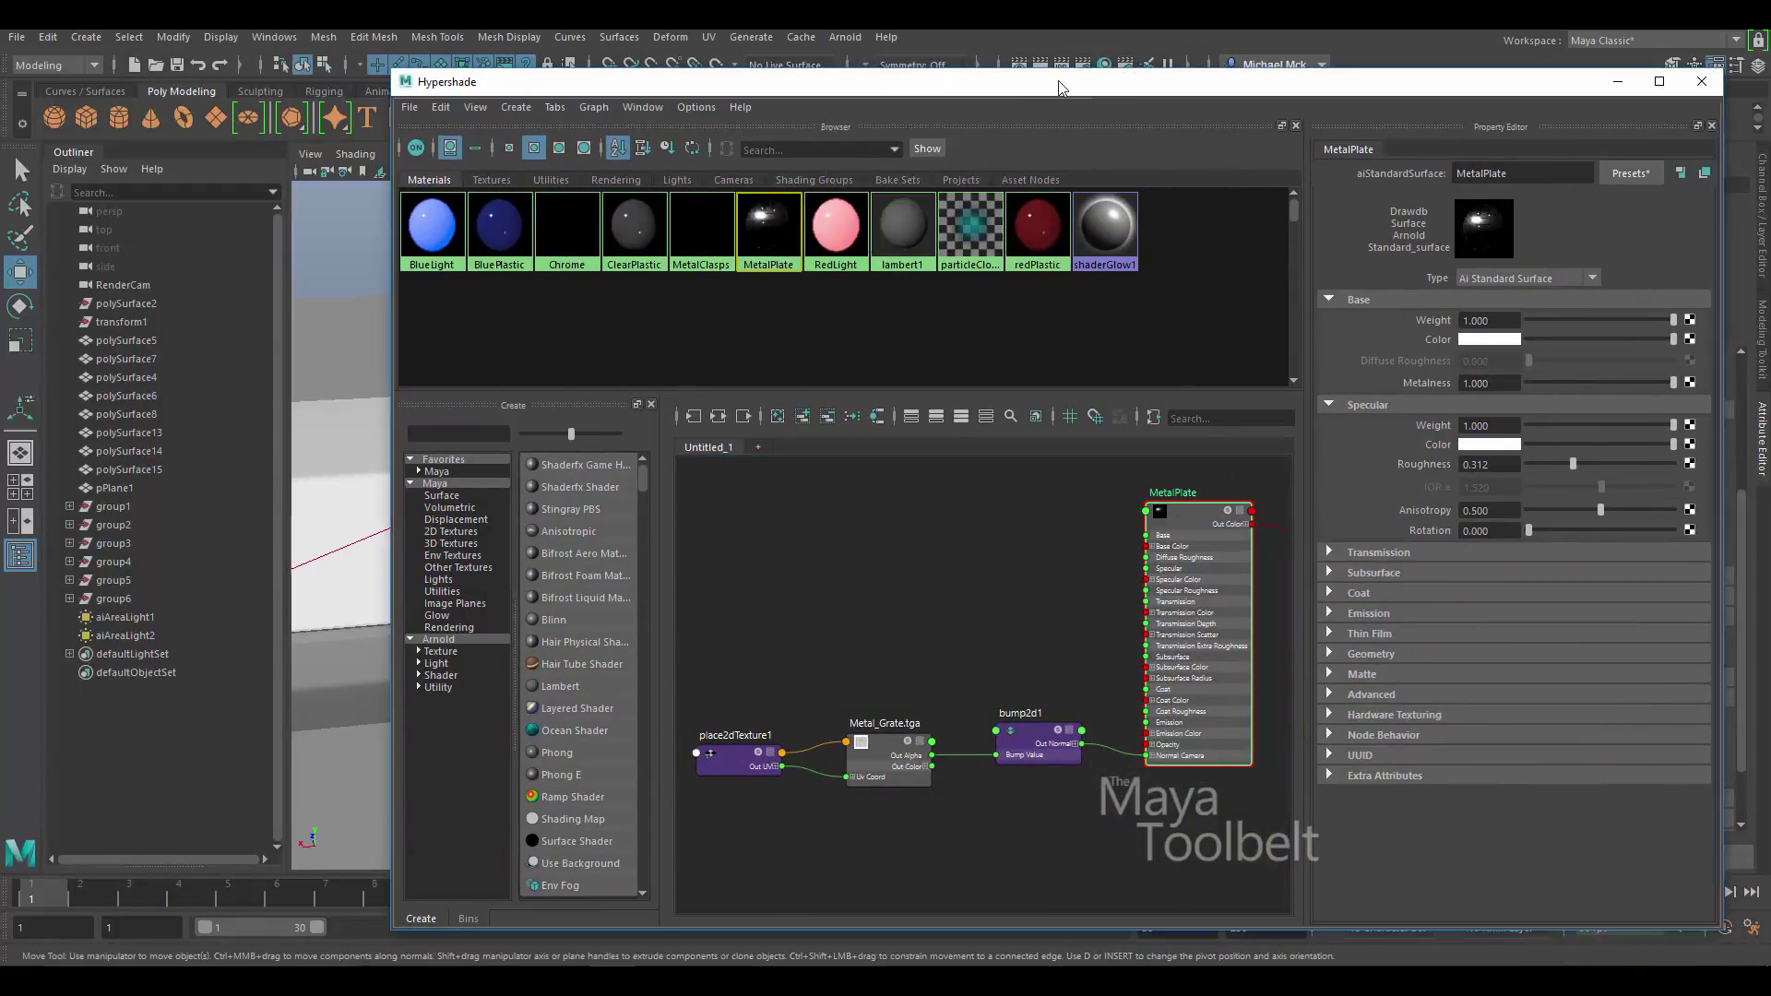
- Connect the Out Color of the Metal_Grate.tga file node to the Base Color of MetalPlate
{"action": "left_click", "coordinate": [909, 749]}
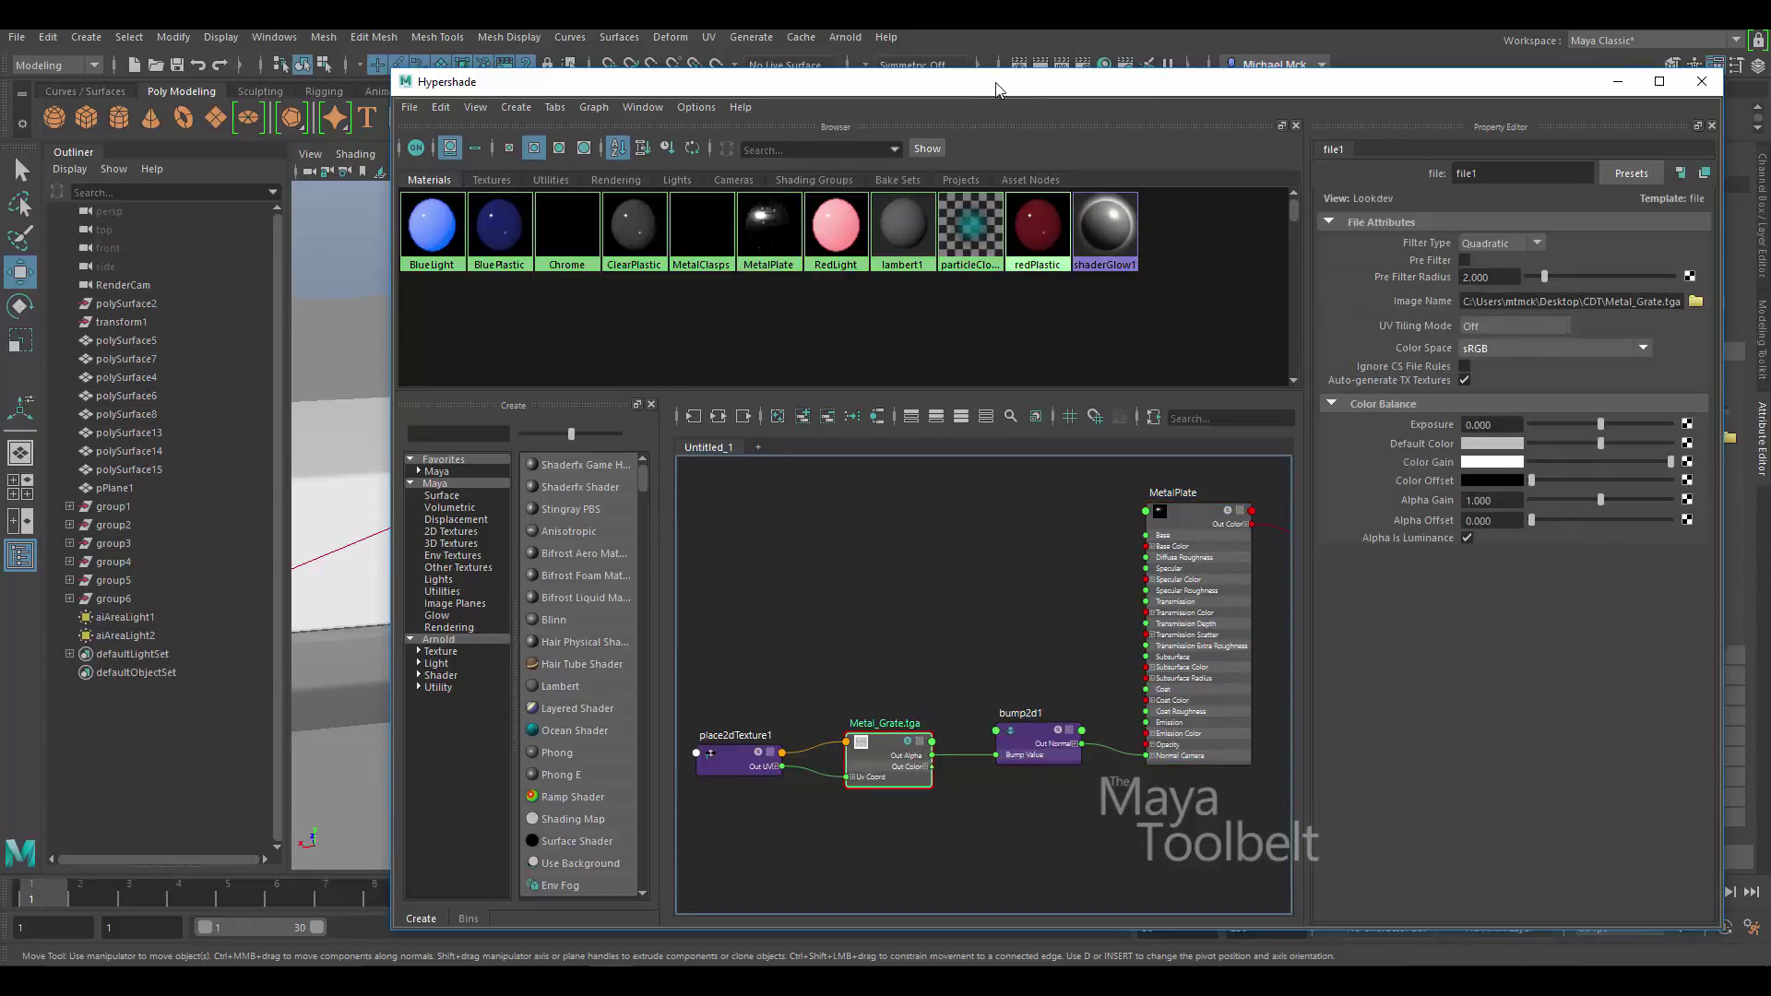
{"action": "left_click_drag", "start_coordinate": [1005, 81], "coordinate": [880, 570]}
{"action": "left_click_drag", "start_coordinate": [980, 422], "coordinate": [927, 498], "text": "alt"}
{"action": "left_click_drag", "start_coordinate": [964, 570], "coordinate": [922, 204]}
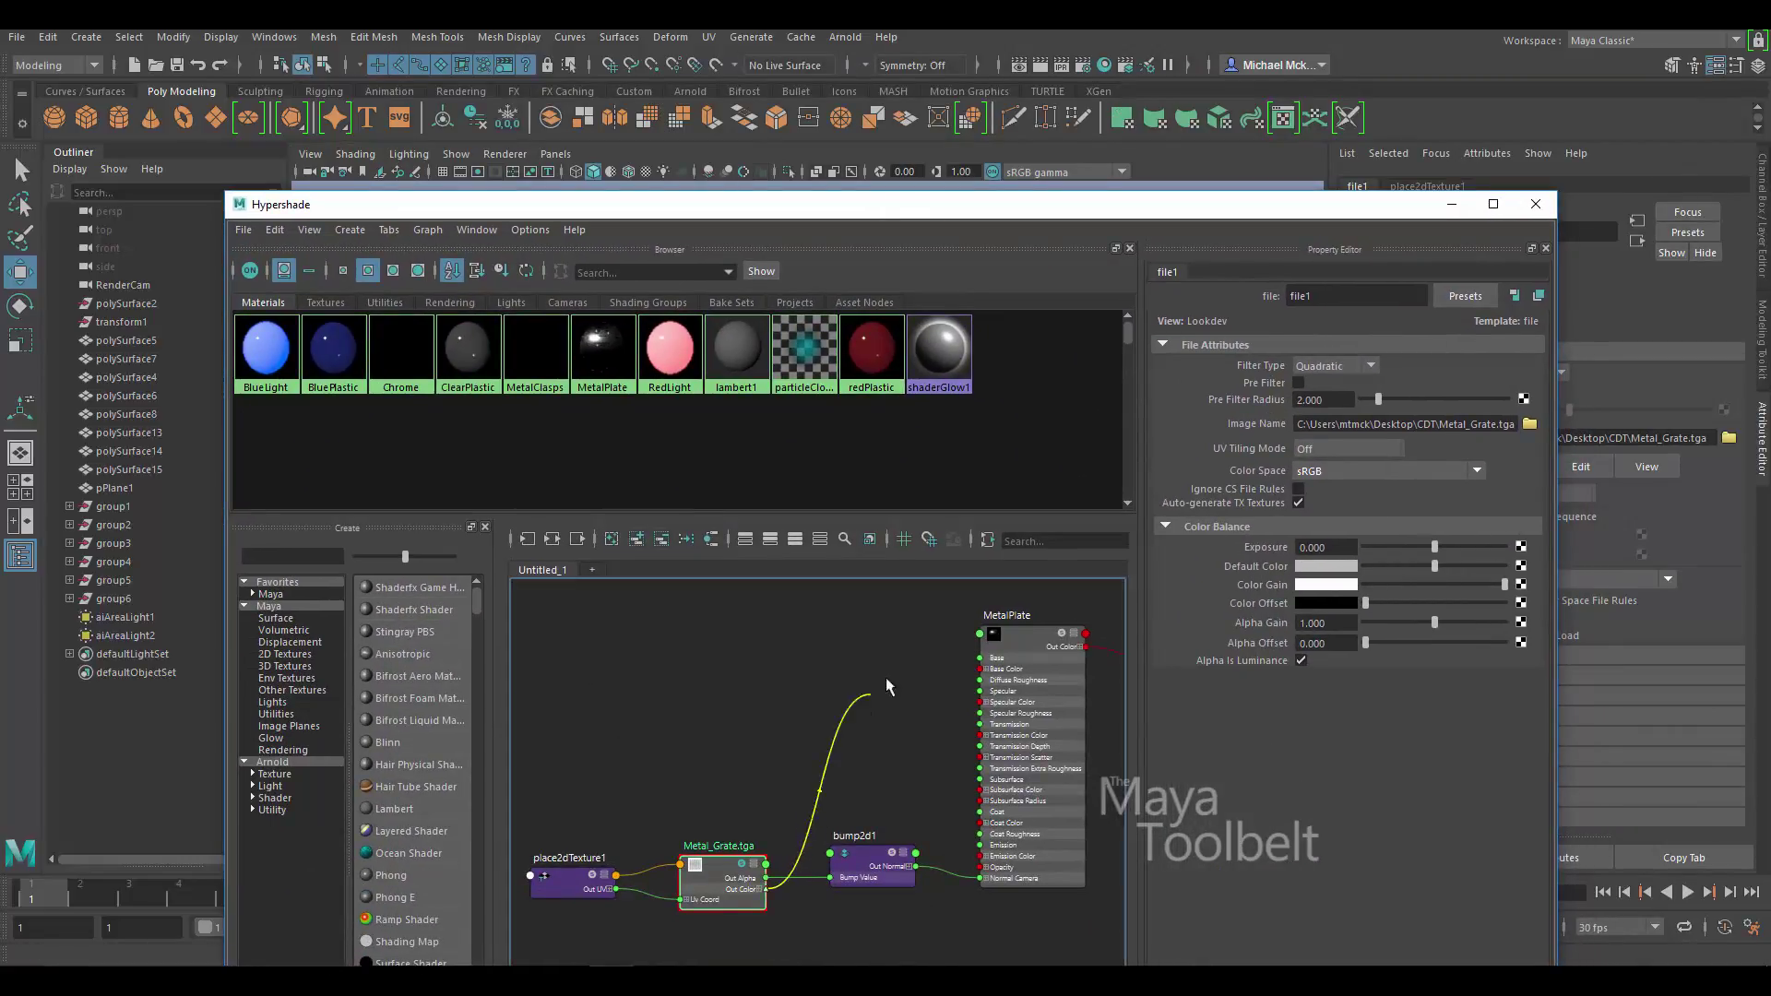
{"action": "left_click_drag", "start_coordinate": [904, 675], "coordinate": [982, 669]}
- Uncover the viewport, display textures on the model, and examine how the grate pattern lies on the central housing
{"action": "left_click_drag", "start_coordinate": [804, 208], "coordinate": [1158, 490]}
{"action": "left_click_drag", "start_coordinate": [1029, 364], "coordinate": [1053, 389], "text": "alt"}
{"action": "middle_click_drag", "start_coordinate": [1052, 389], "coordinate": [932, 372], "text": "alt"}
{"action": "mouse_move", "coordinate": [936, 378]}
{"action": "left_mouse_down", "text": "alt"}
{"action": "mouse_move", "coordinate": [830, 364]}
{"action": "mouse_move", "coordinate": [756, 392]}
{"action": "mouse_move", "coordinate": [835, 369]}
{"action": "left_mouse_up", "text": "alt"}
{"action": "key", "text": "6"}
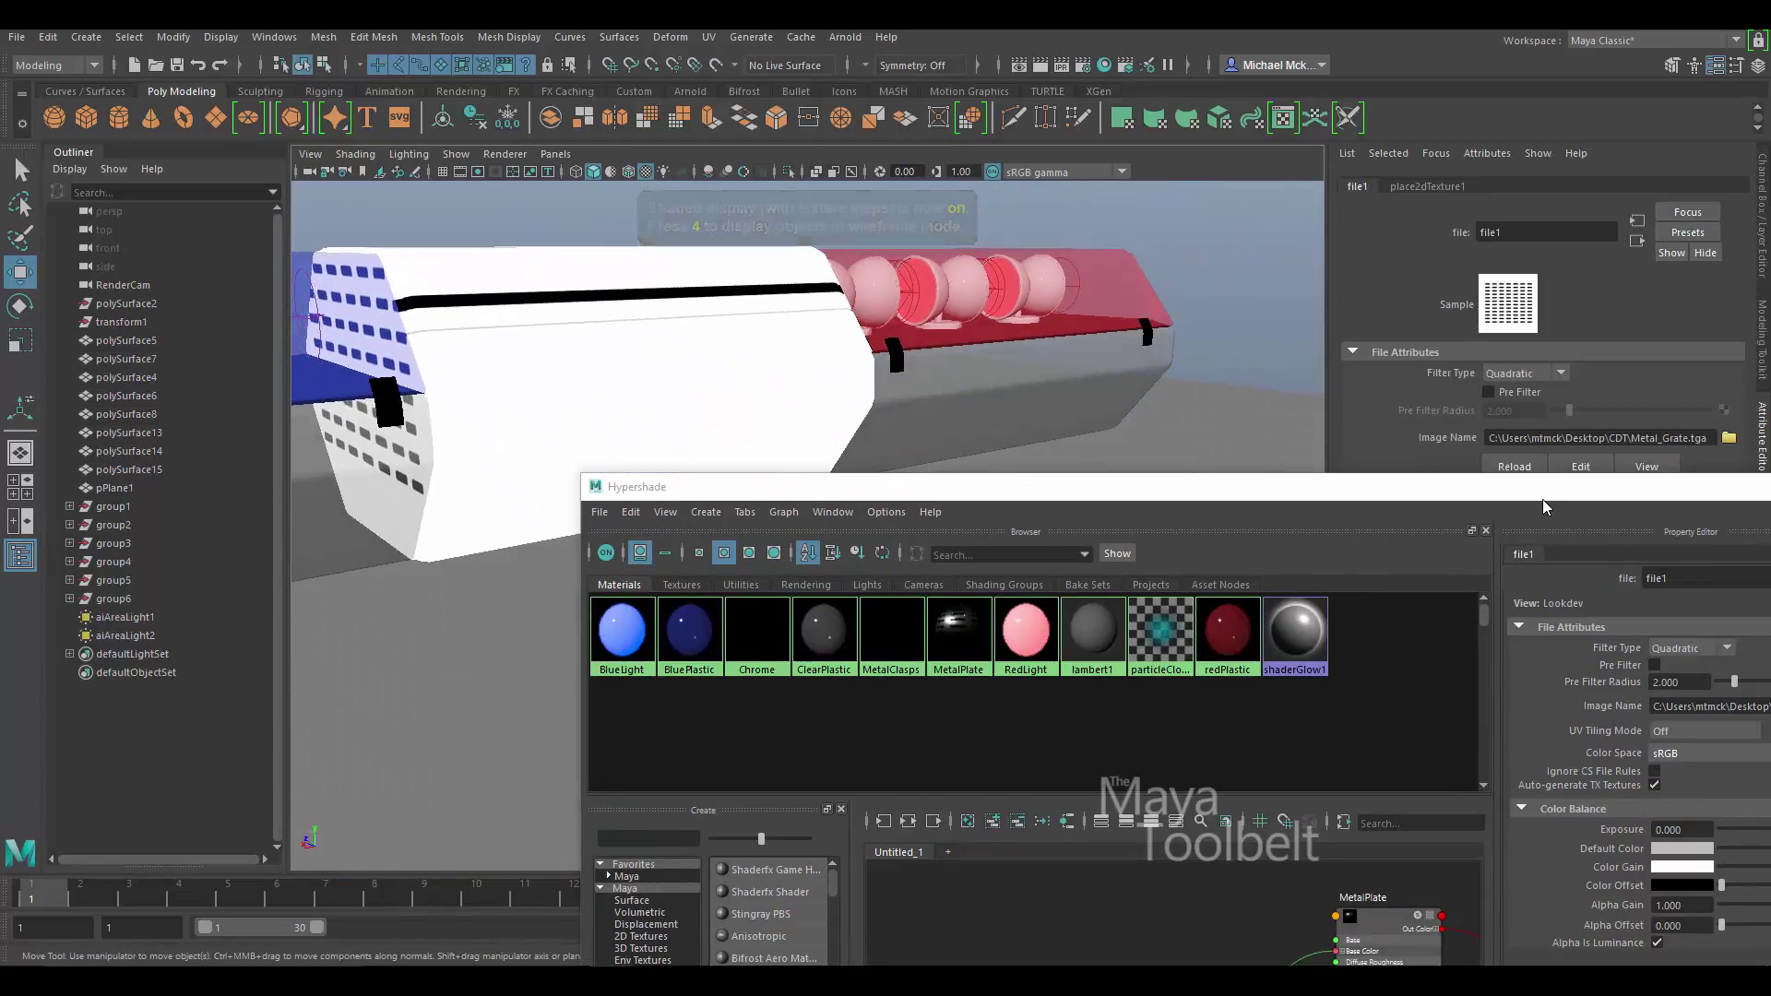
- Set the Hypershade aside, select the central housing, and show its UV layout in the UV Editor
{"action": "left_click_drag", "start_coordinate": [1546, 501], "coordinate": [1144, 449]}
{"action": "left_click", "coordinate": [1404, 434]}
{"action": "left_click_drag", "start_coordinate": [847, 527], "coordinate": [819, 406], "text": "alt"}
{"action": "left_click", "coordinate": [819, 406]}
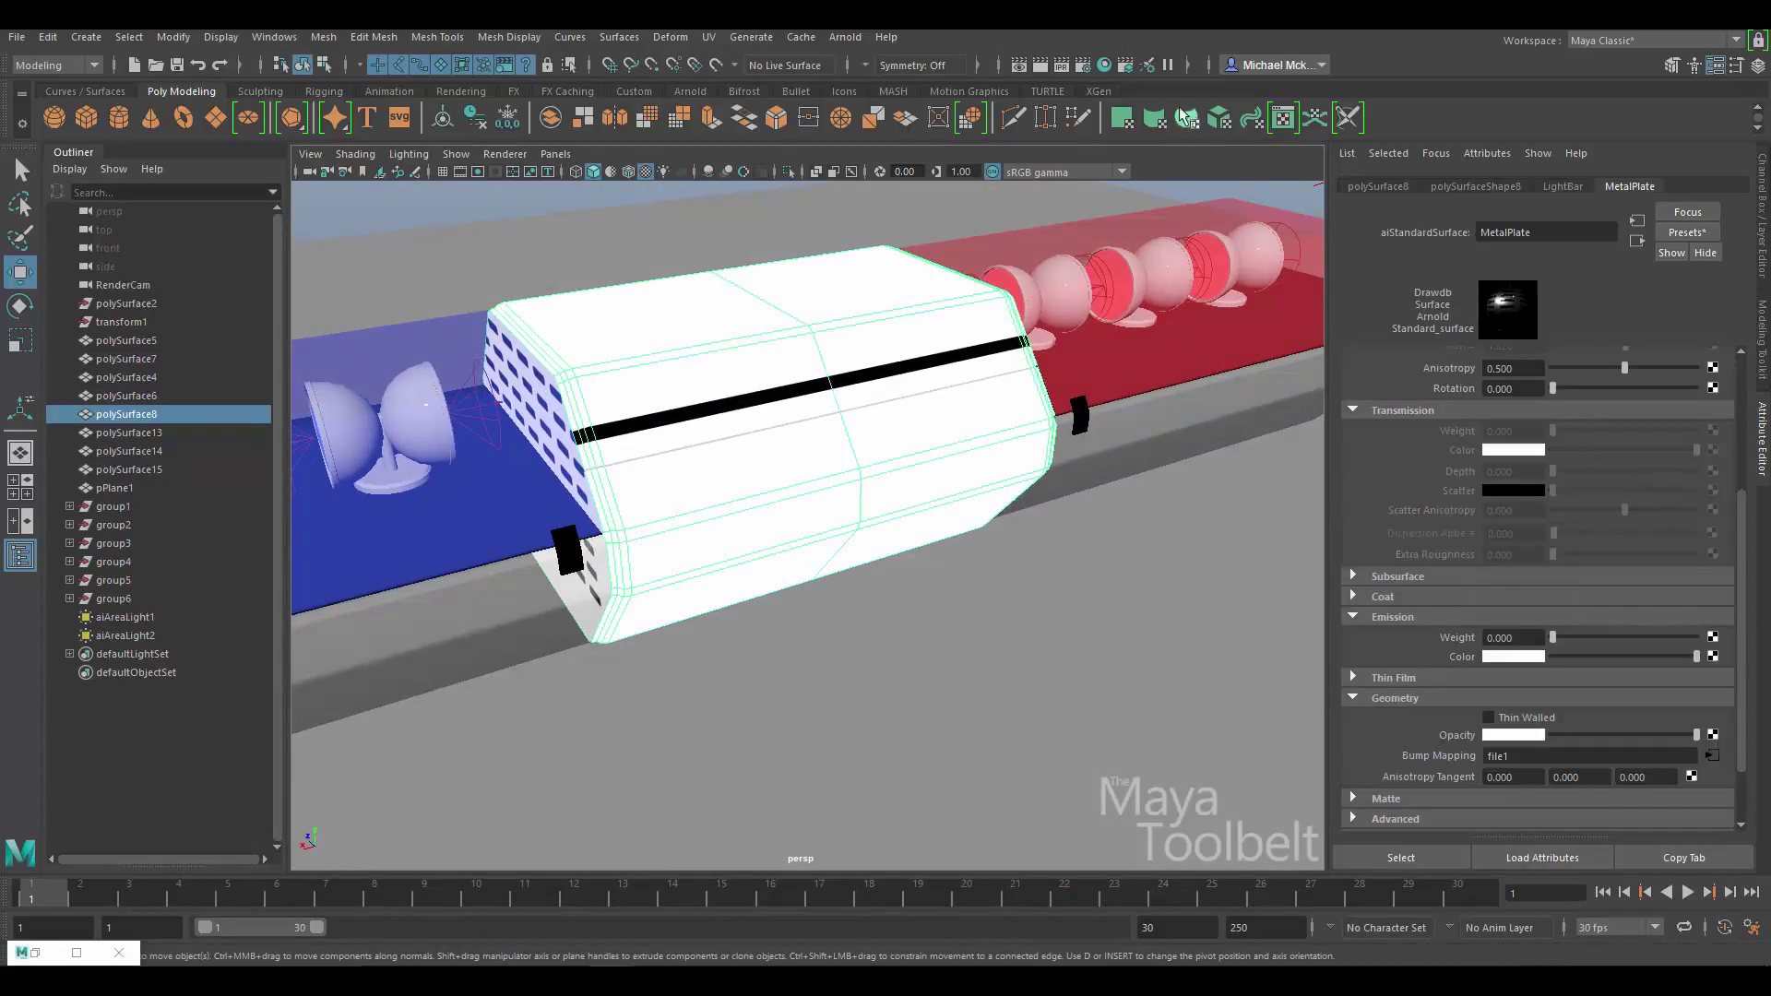
{"action": "left_click", "coordinate": [710, 37]}
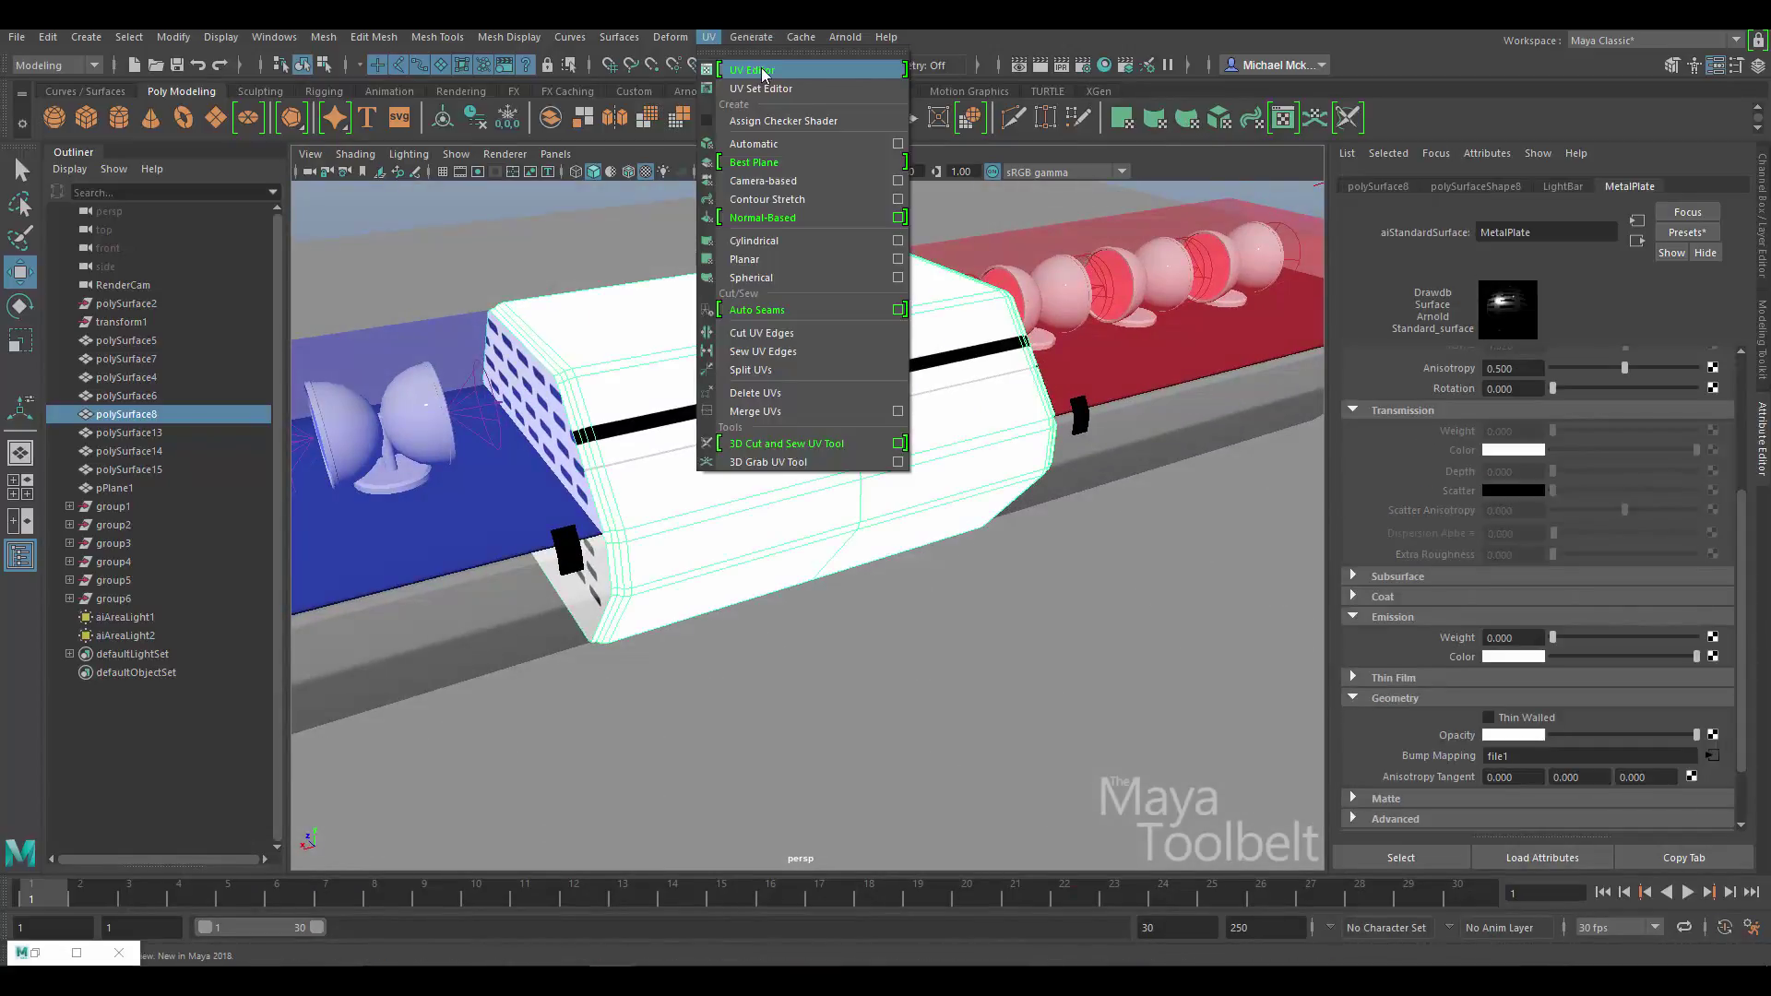
{"action": "left_click", "coordinate": [752, 69]}
- Apply automatic UV mapping to the central housing and check which shells its front faces occupy
{"action": "left_click", "coordinate": [709, 37]}
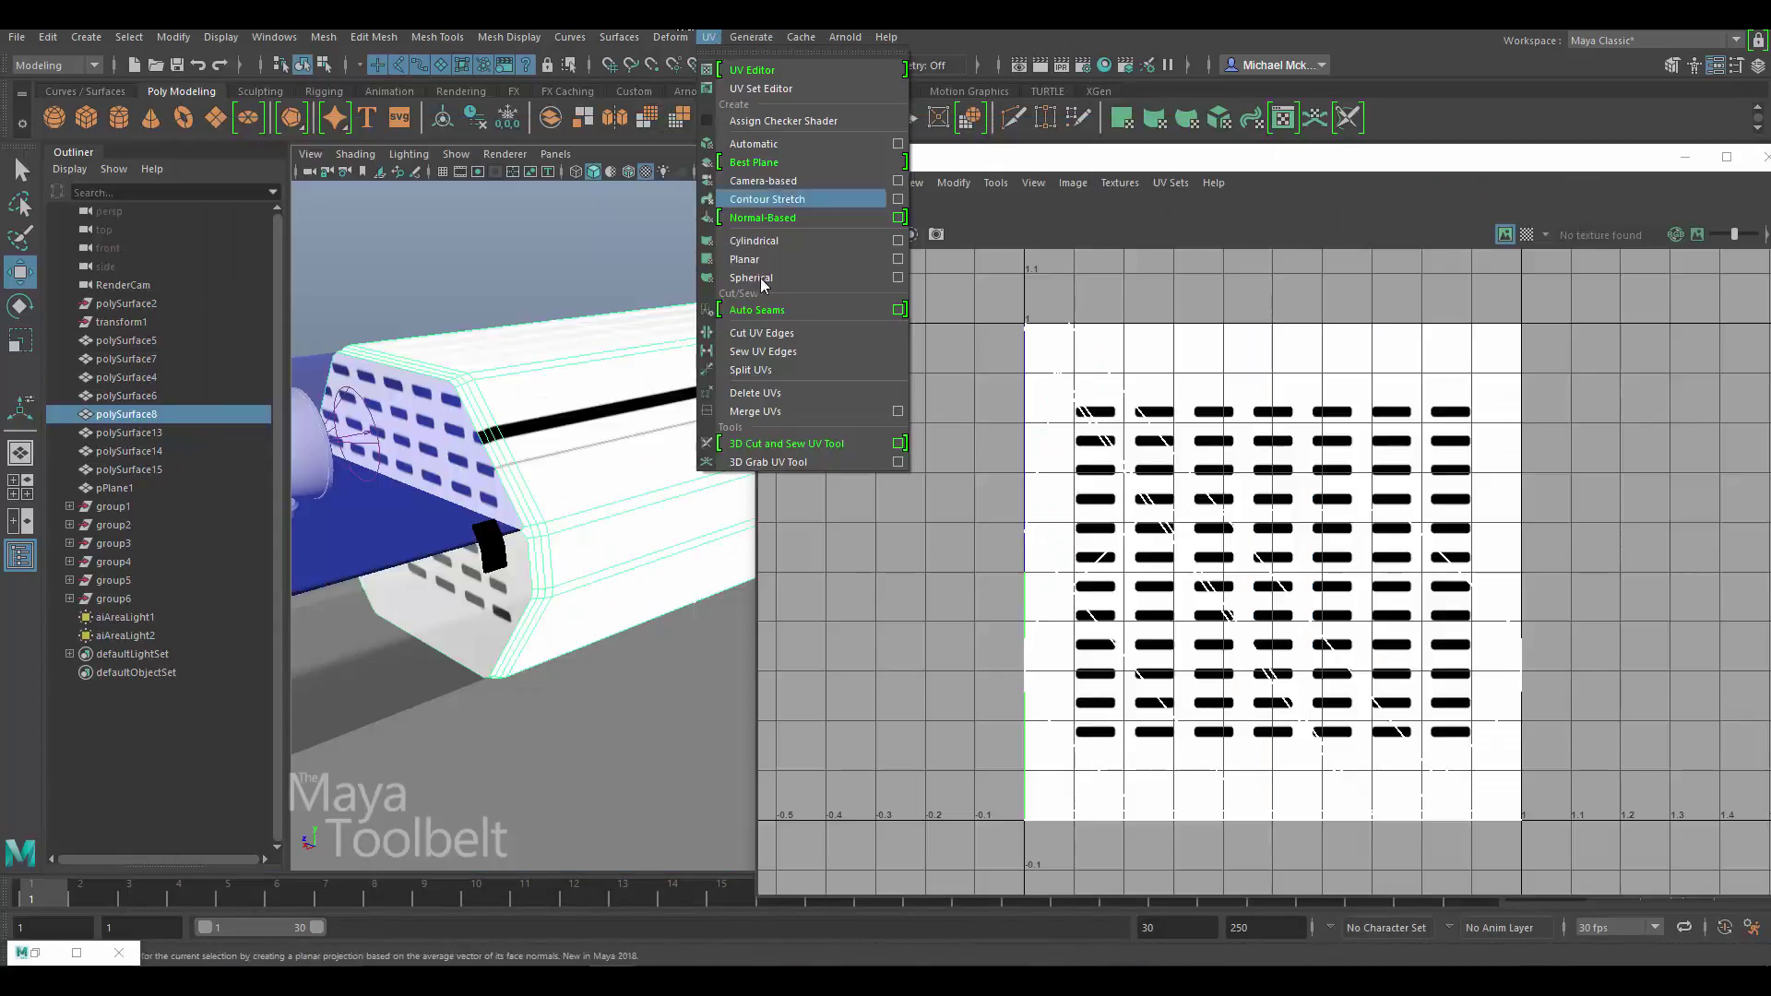
{"action": "left_click", "coordinate": [793, 148]}
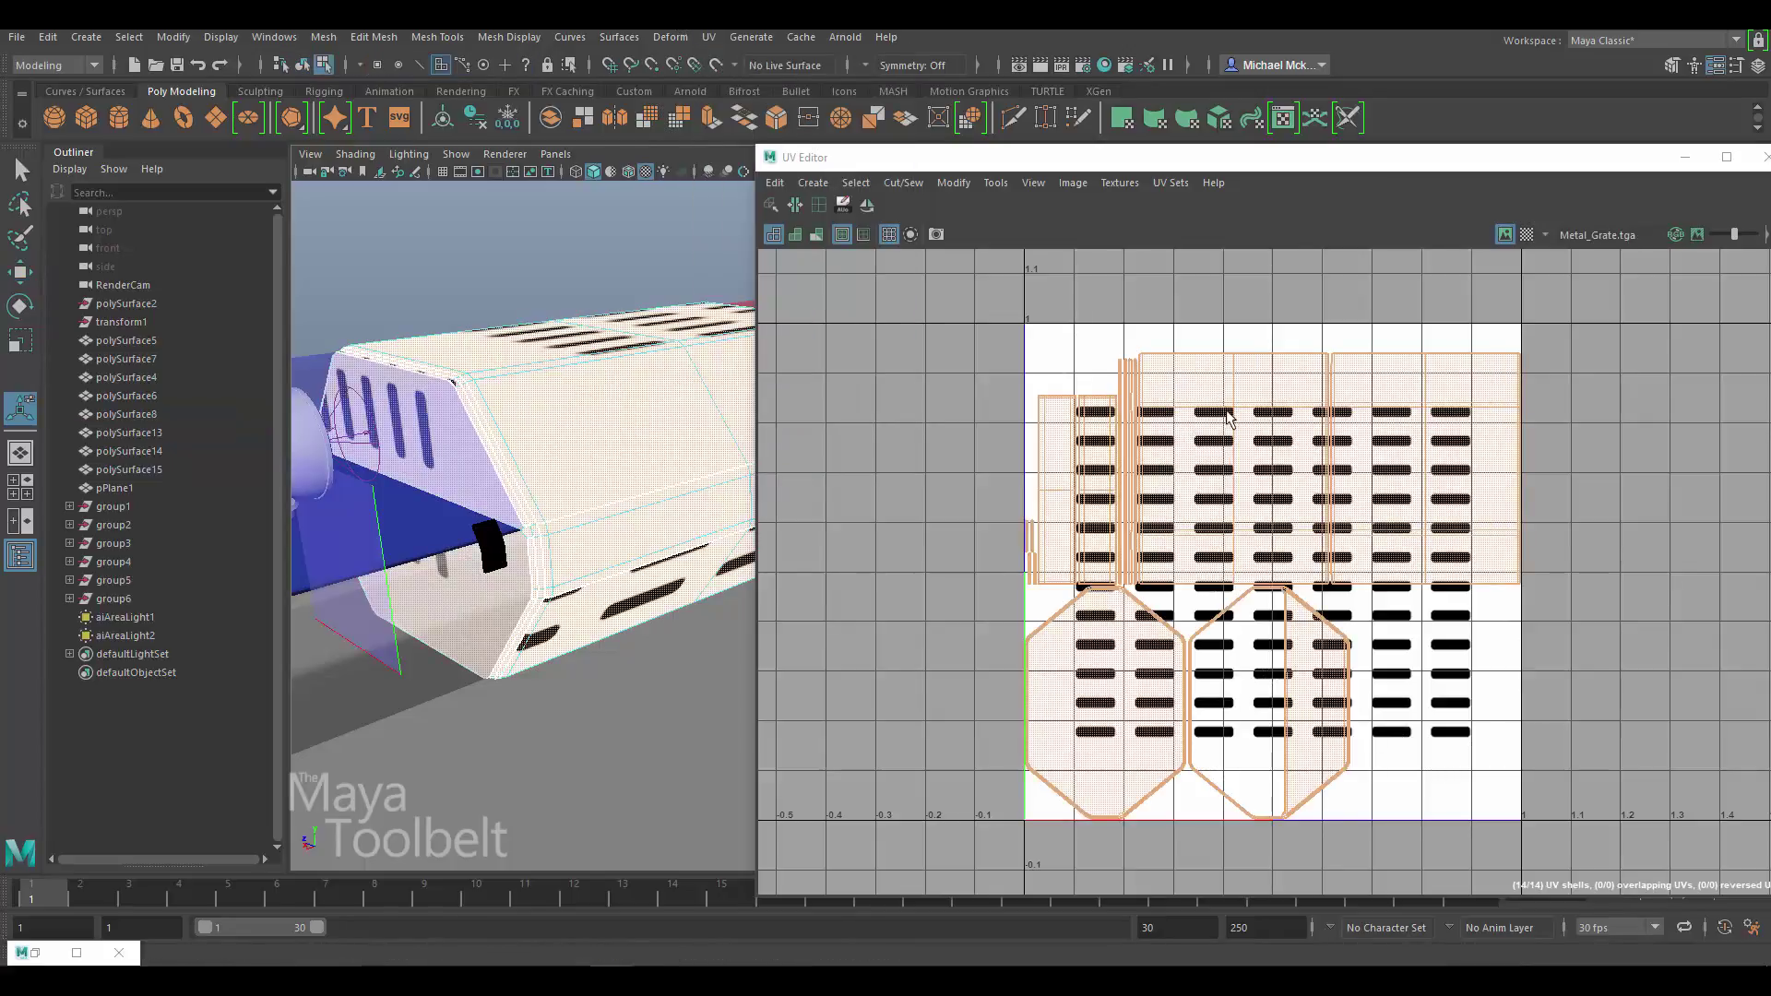
{"action": "left_click", "coordinate": [660, 423]}
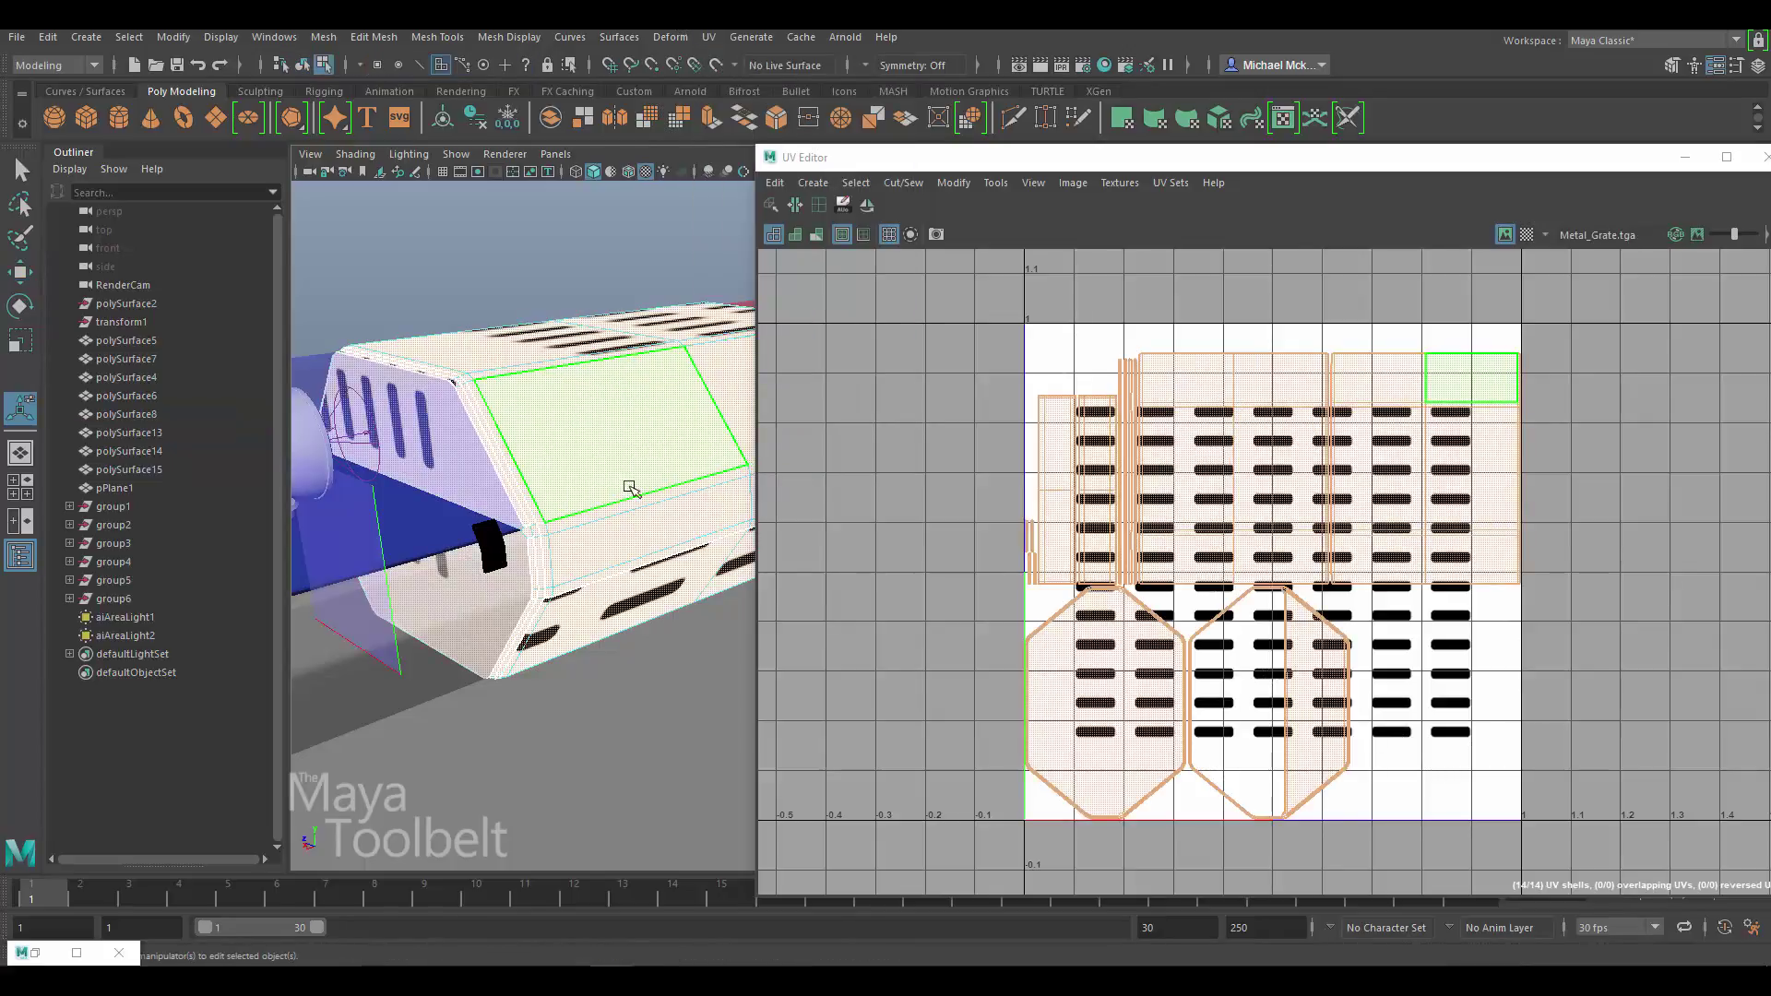
{"action": "left_click", "coordinate": [638, 522]}
{"action": "left_click_drag", "start_coordinate": [680, 522], "coordinate": [613, 423], "text": "alt"}
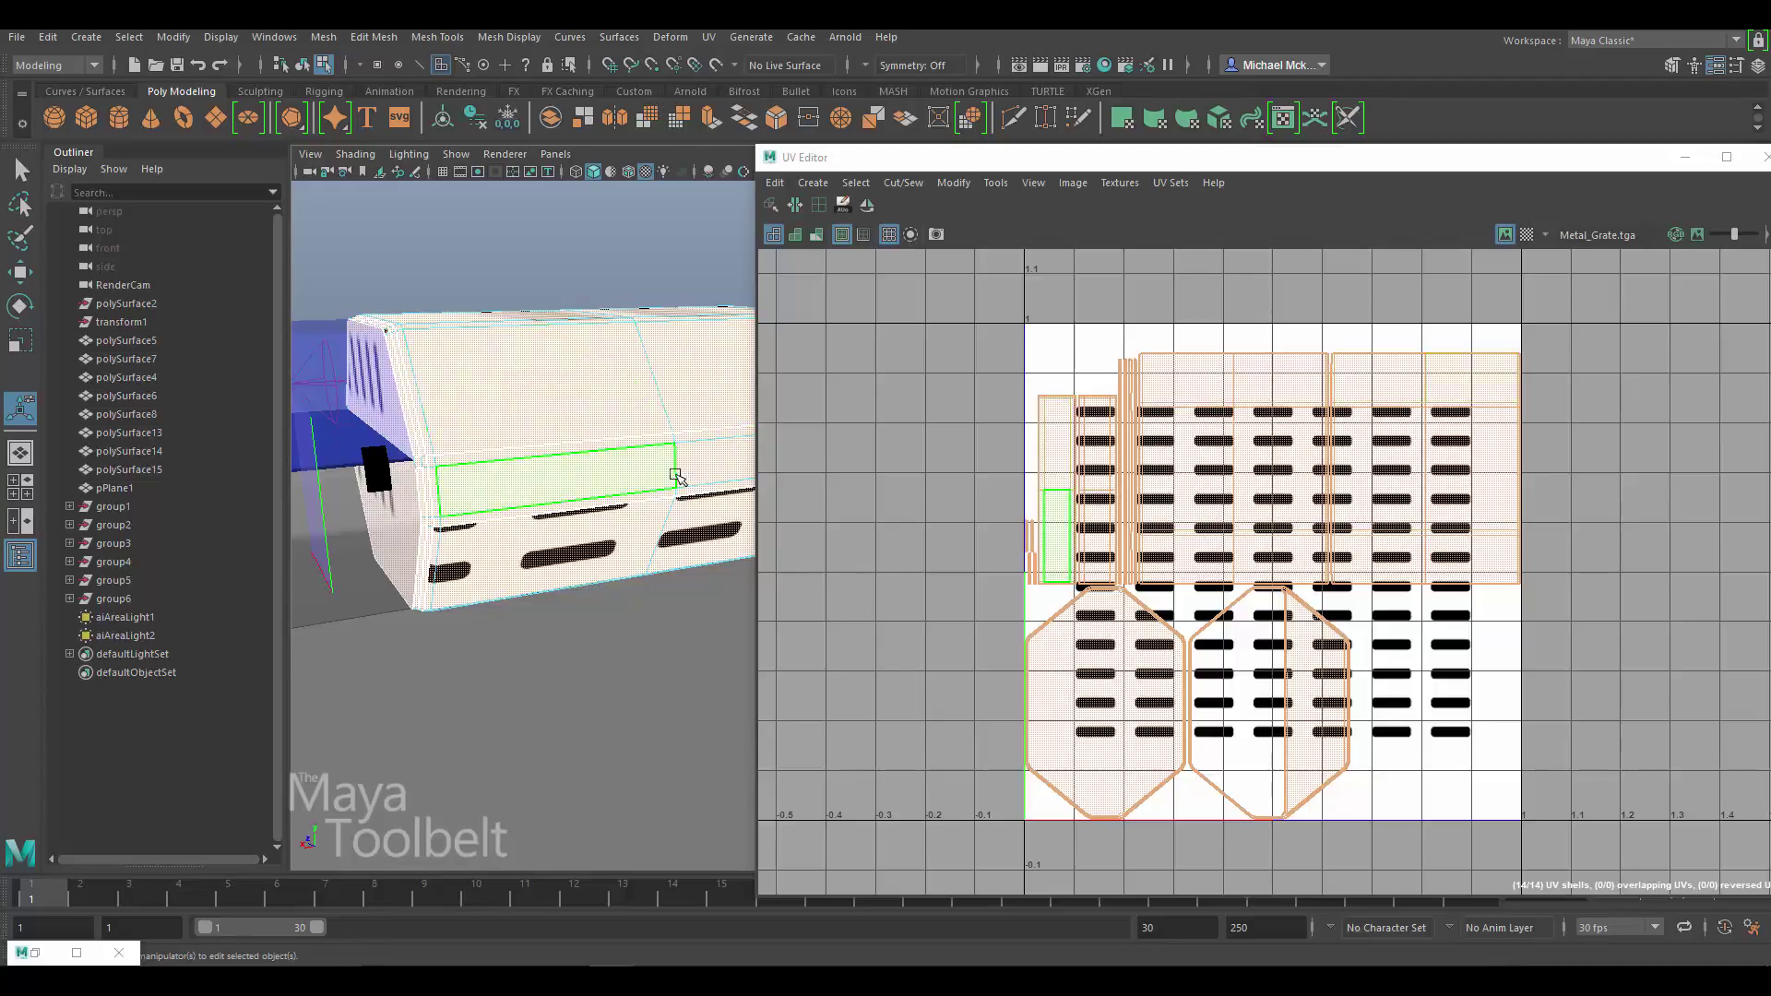
- Check the reference photo of the police light bar for how the grate covers the central housing
{"action": "left_click", "coordinate": [678, 646]}
{"action": "left_click", "coordinate": [656, 978]}
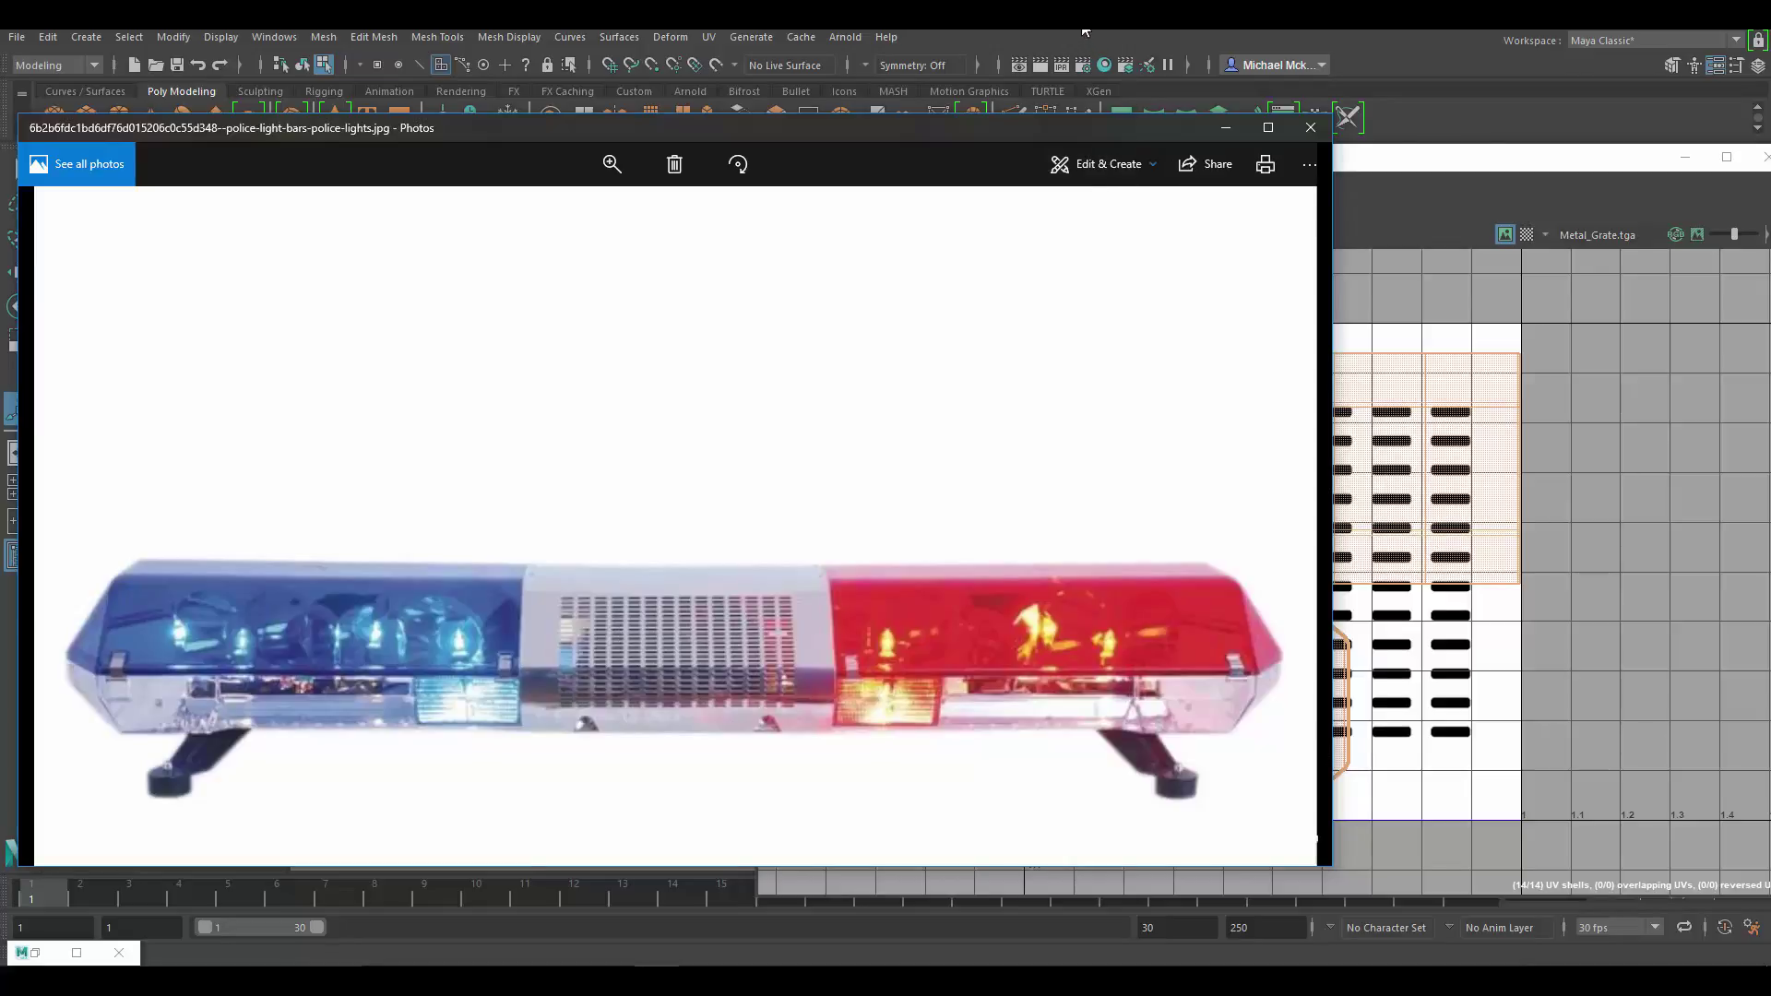
{"action": "key", "text": "alt+Tab"}
- Select all the front faces of the central housing, including the narrow strips between its large panels
{"action": "left_click", "coordinate": [498, 406]}
{"action": "left_click_drag", "start_coordinate": [635, 531], "coordinate": [602, 524], "text": "alt"}
{"action": "left_click", "coordinate": [662, 510]}
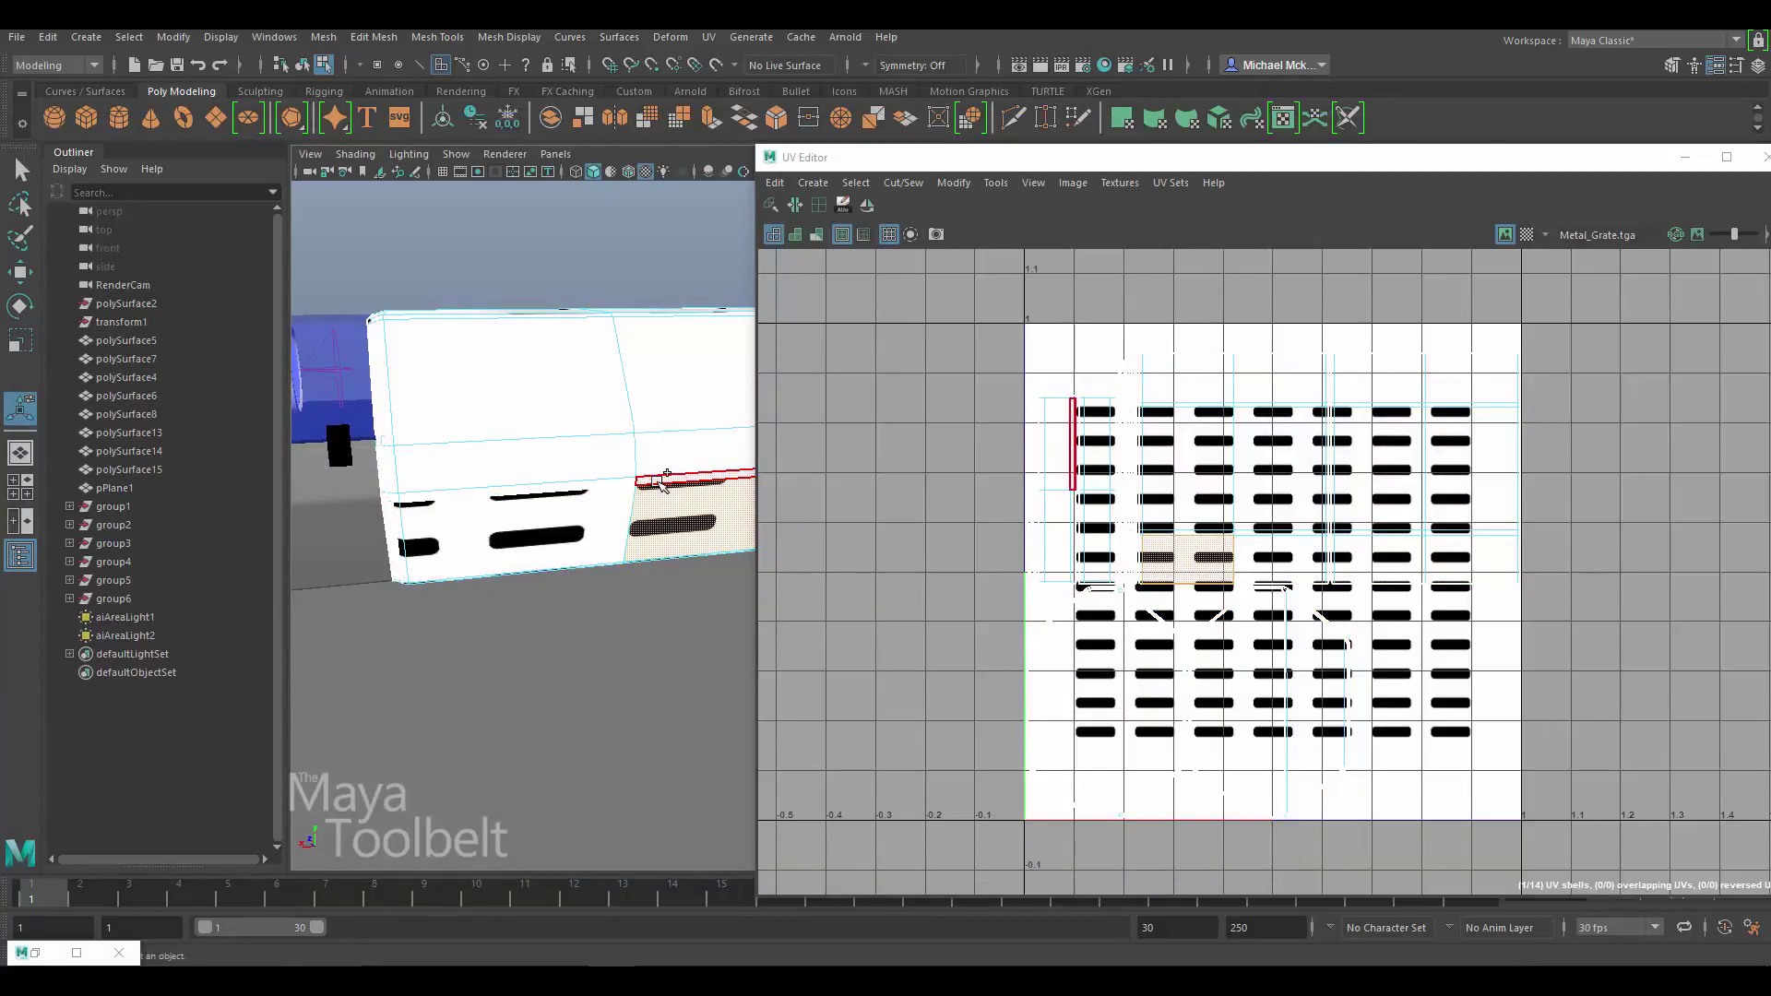
{"action": "left_click", "coordinate": [660, 451], "text": "shift"}
{"action": "left_click", "coordinate": [669, 399], "text": "shift"}
{"action": "left_click", "coordinate": [605, 396], "text": "shift"}
{"action": "left_click", "coordinate": [624, 452], "text": "shift"}
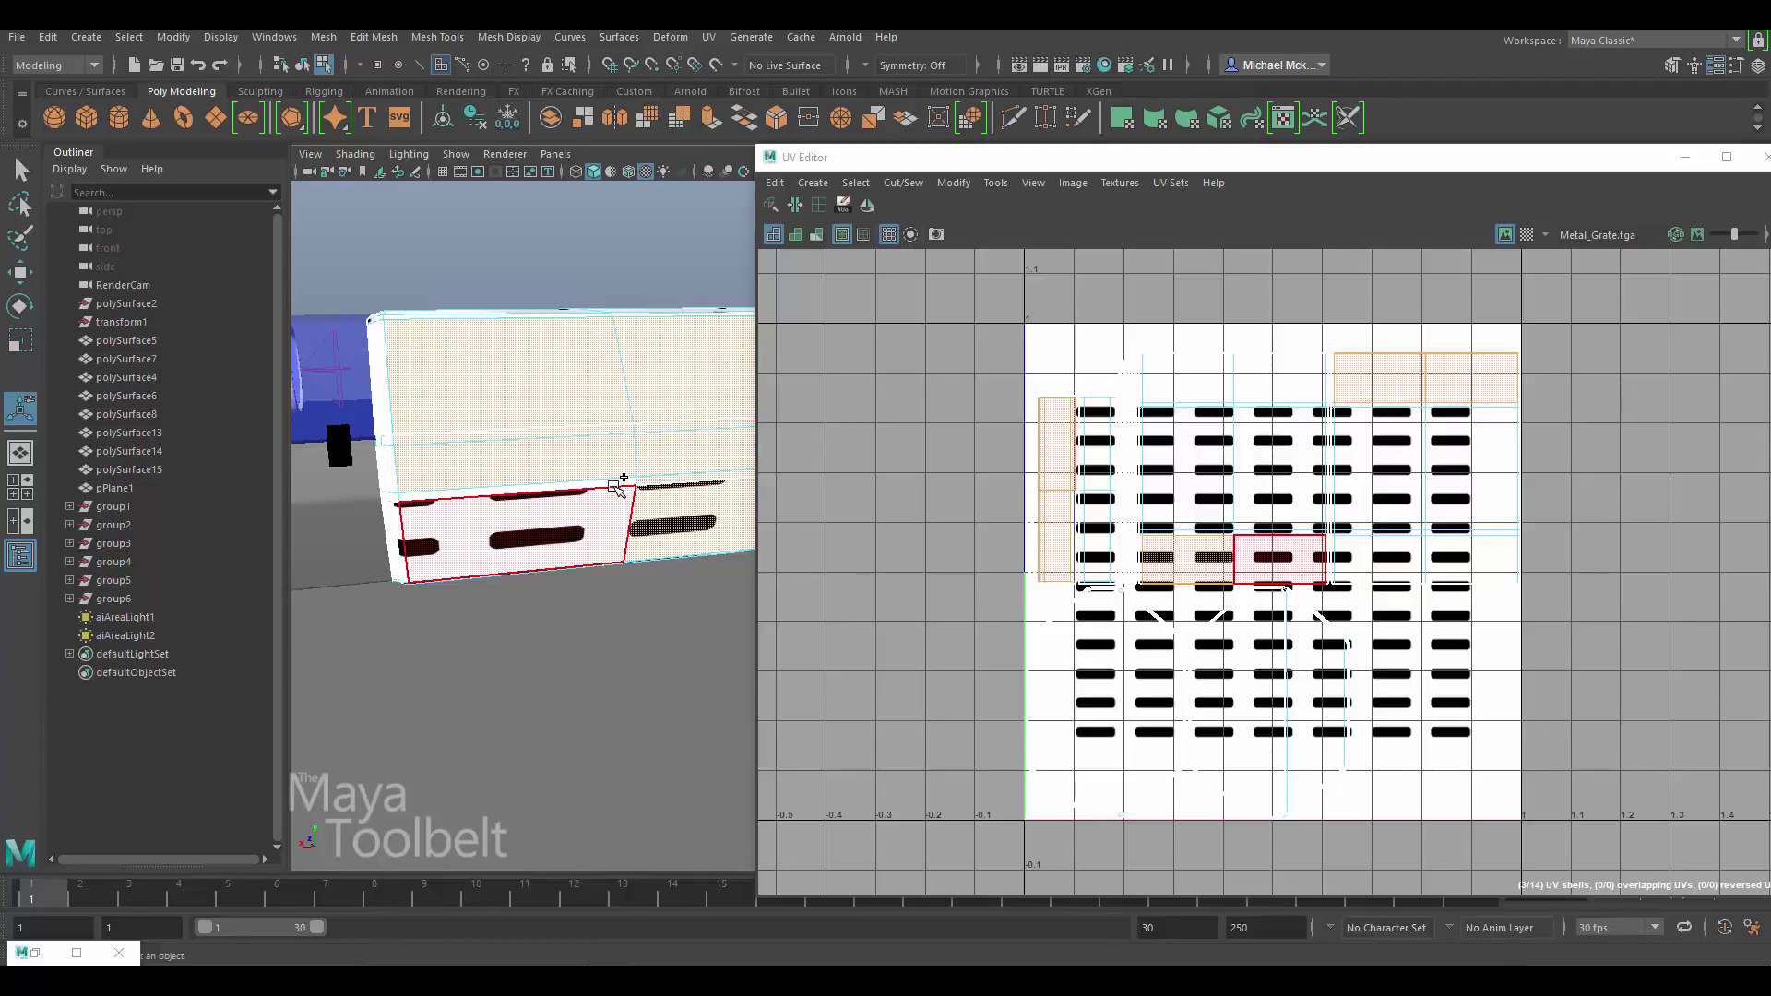
{"action": "left_click", "coordinate": [616, 487], "text": "shift"}
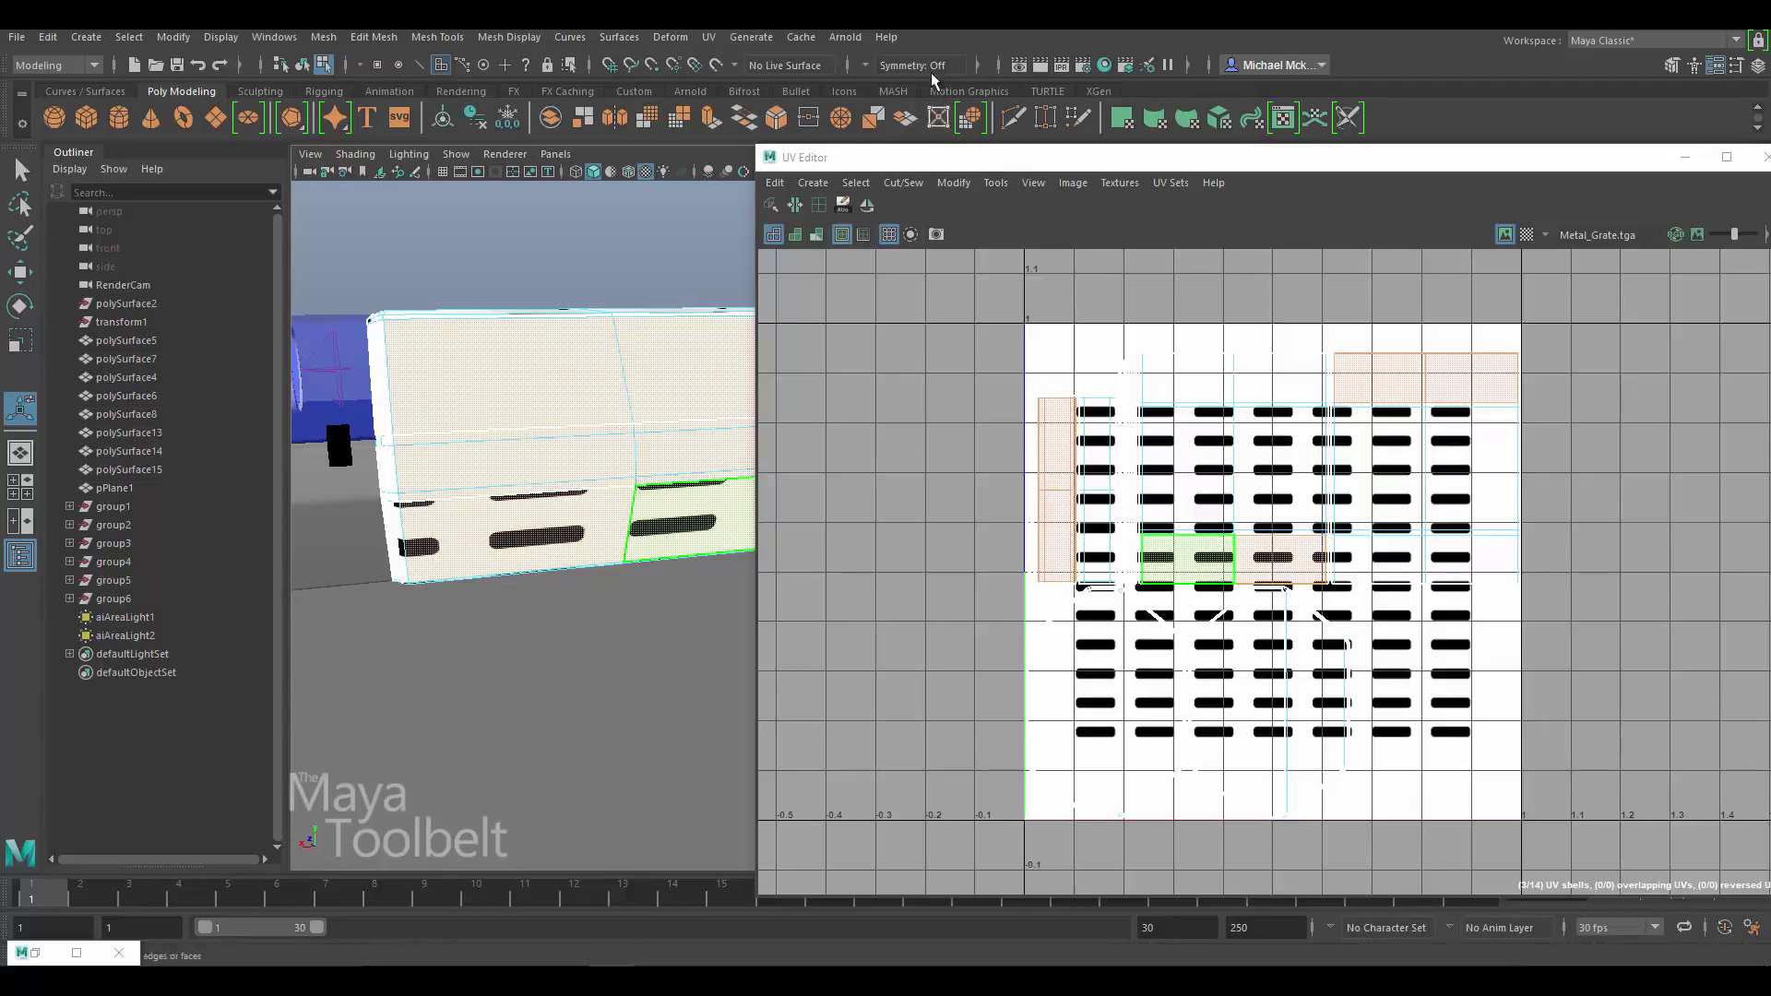
- Apply a planar UV projection to the selected front faces of the central housing
{"action": "left_click", "coordinate": [708, 37]}
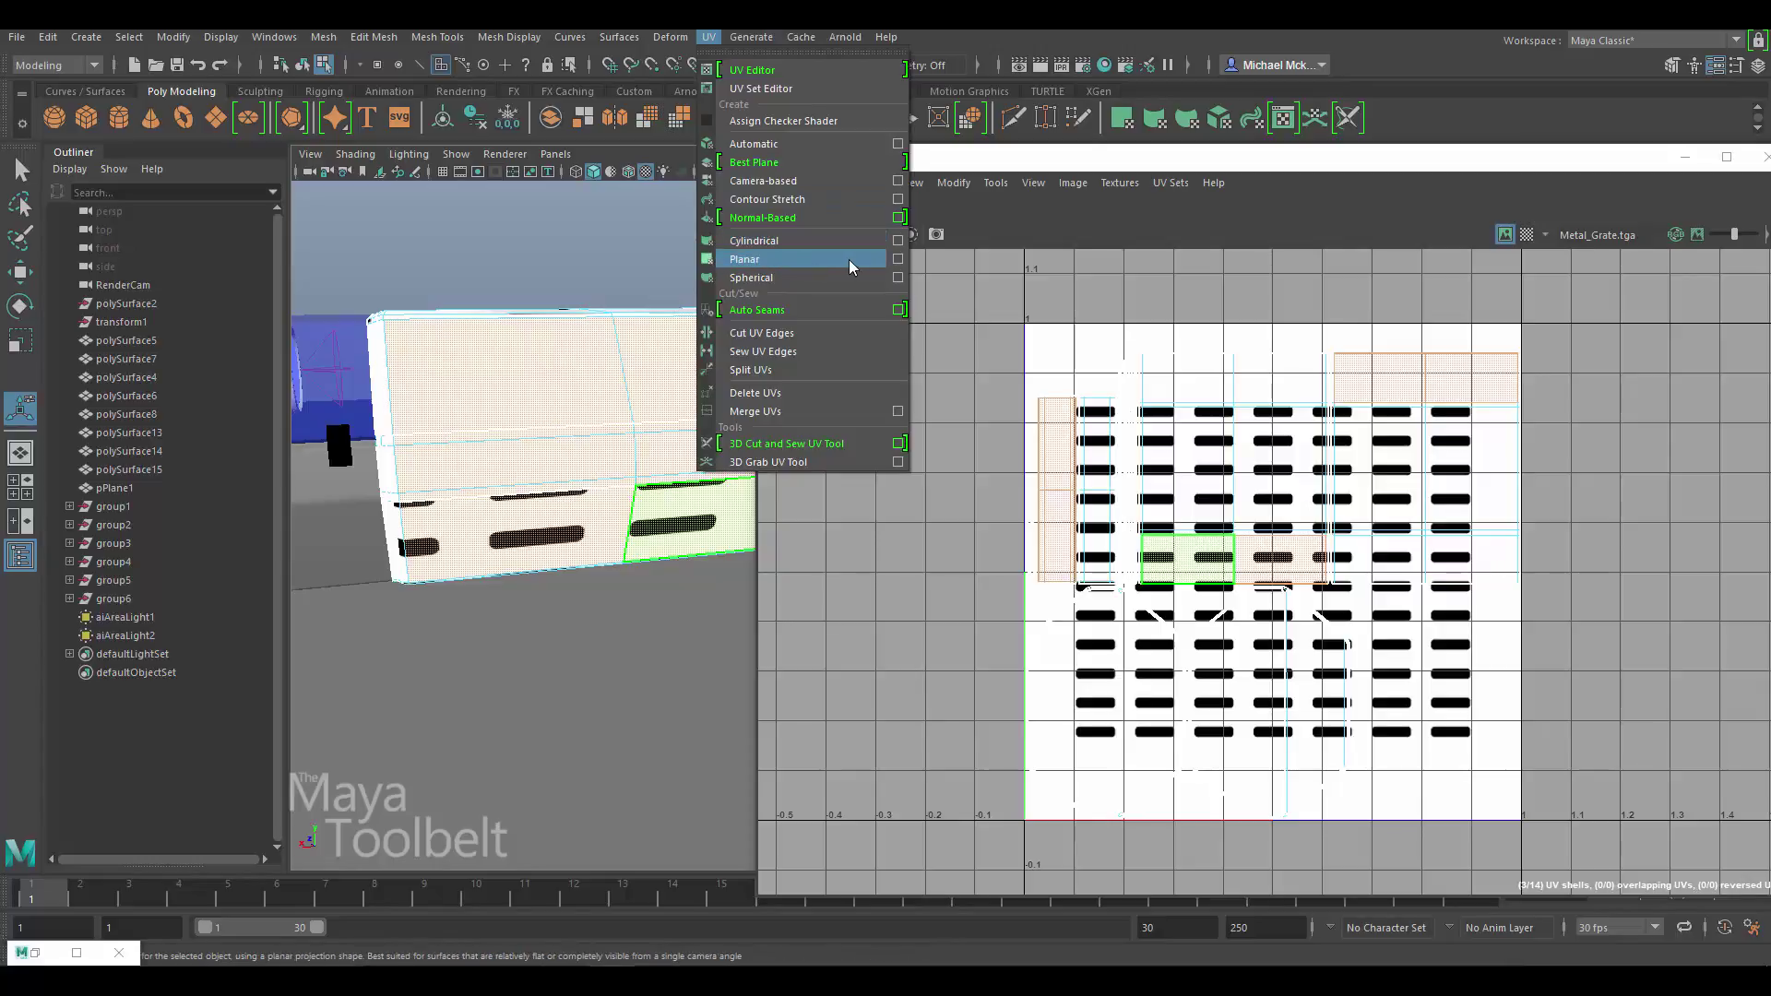
{"action": "left_click", "coordinate": [898, 259]}
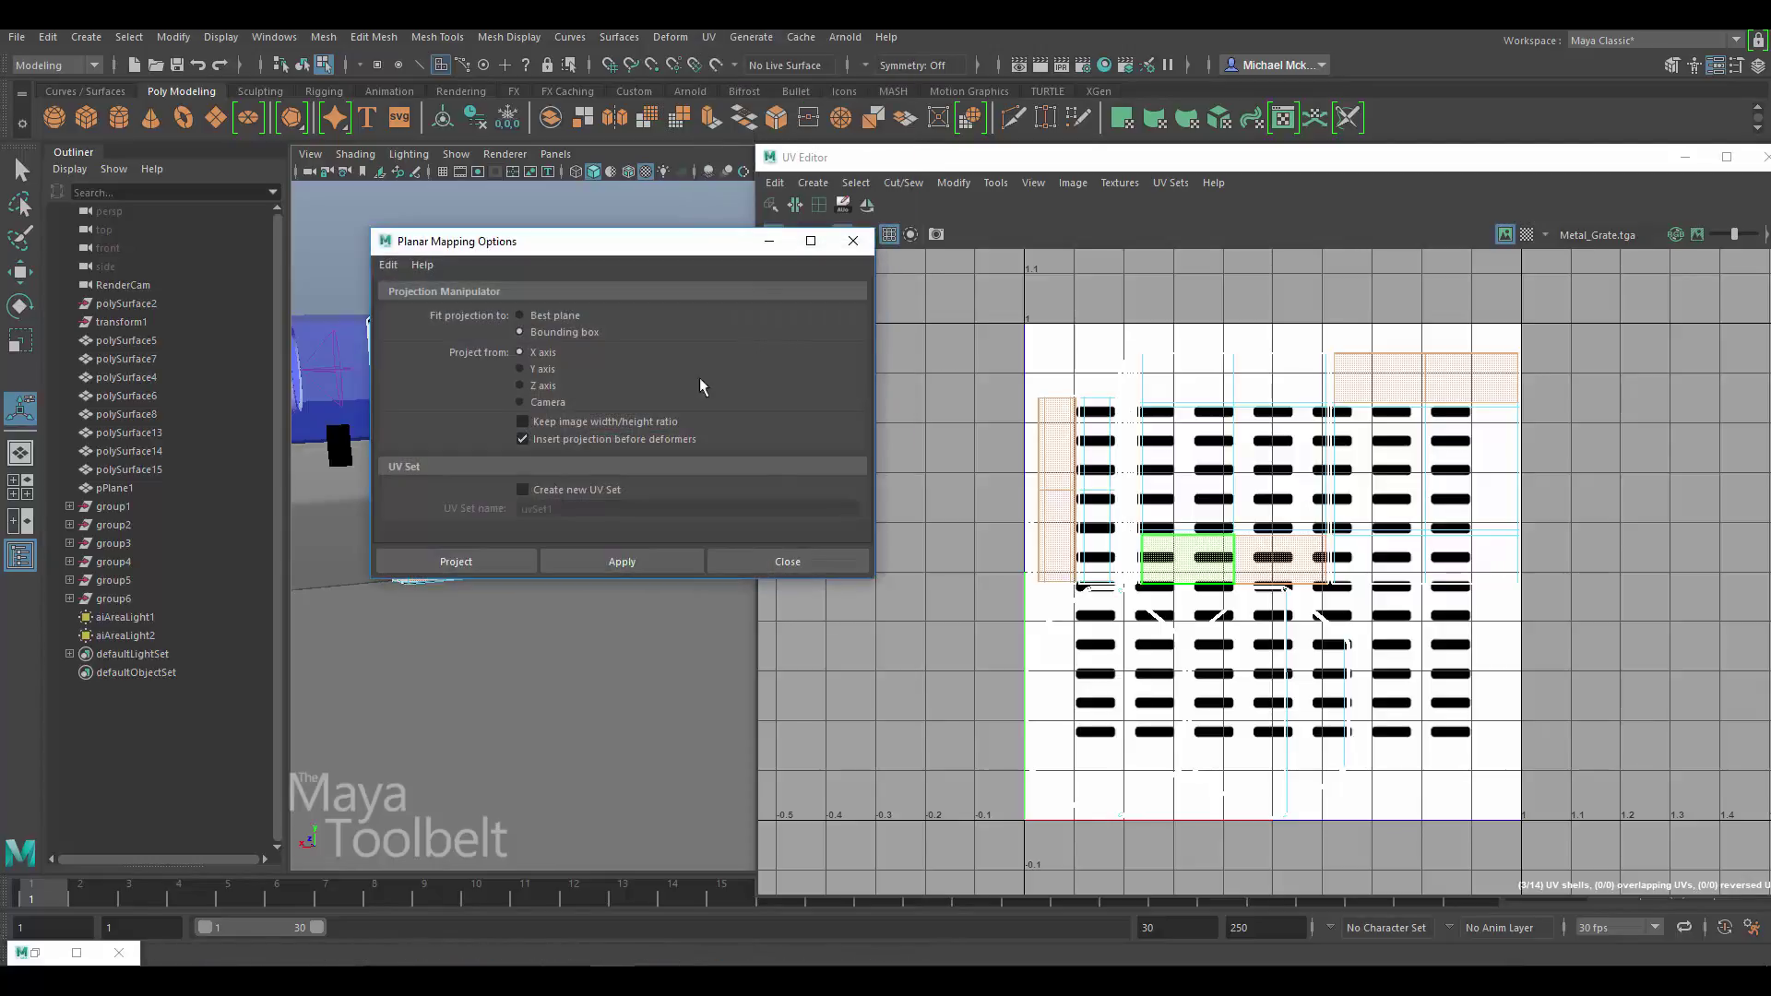
{"action": "left_click_drag", "start_coordinate": [641, 258], "coordinate": [742, 280]}
{"action": "left_click", "coordinate": [604, 592]}
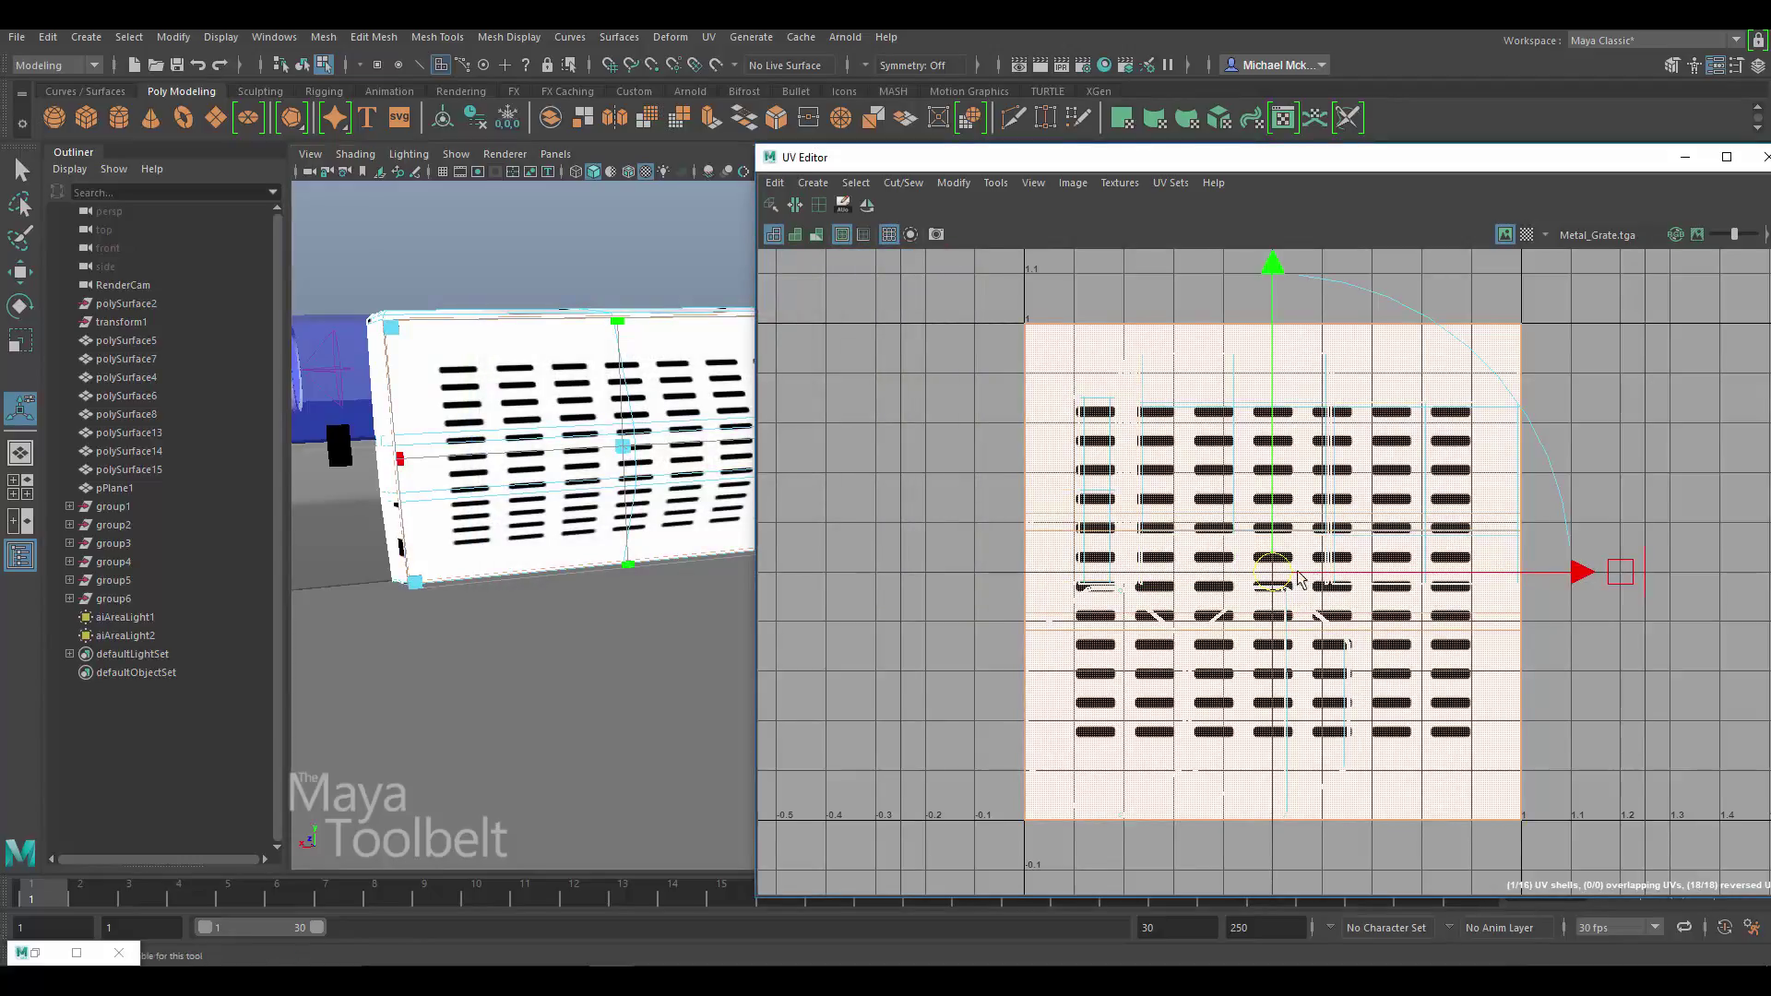
- Move the planar front shell off the grate texture into the empty UV space beside it
{"action": "scroll", "coordinate": [1513, 626], "scroll_direction": "down", "scroll_amount": 3}
{"action": "left_click_drag", "start_coordinate": [1336, 589], "coordinate": [864, 610]}
{"action": "middle_click_drag", "start_coordinate": [1344, 530], "coordinate": [1392, 479], "text": "alt"}
{"action": "scroll", "coordinate": [1391, 480], "scroll_direction": "down", "scroll_amount": 1}
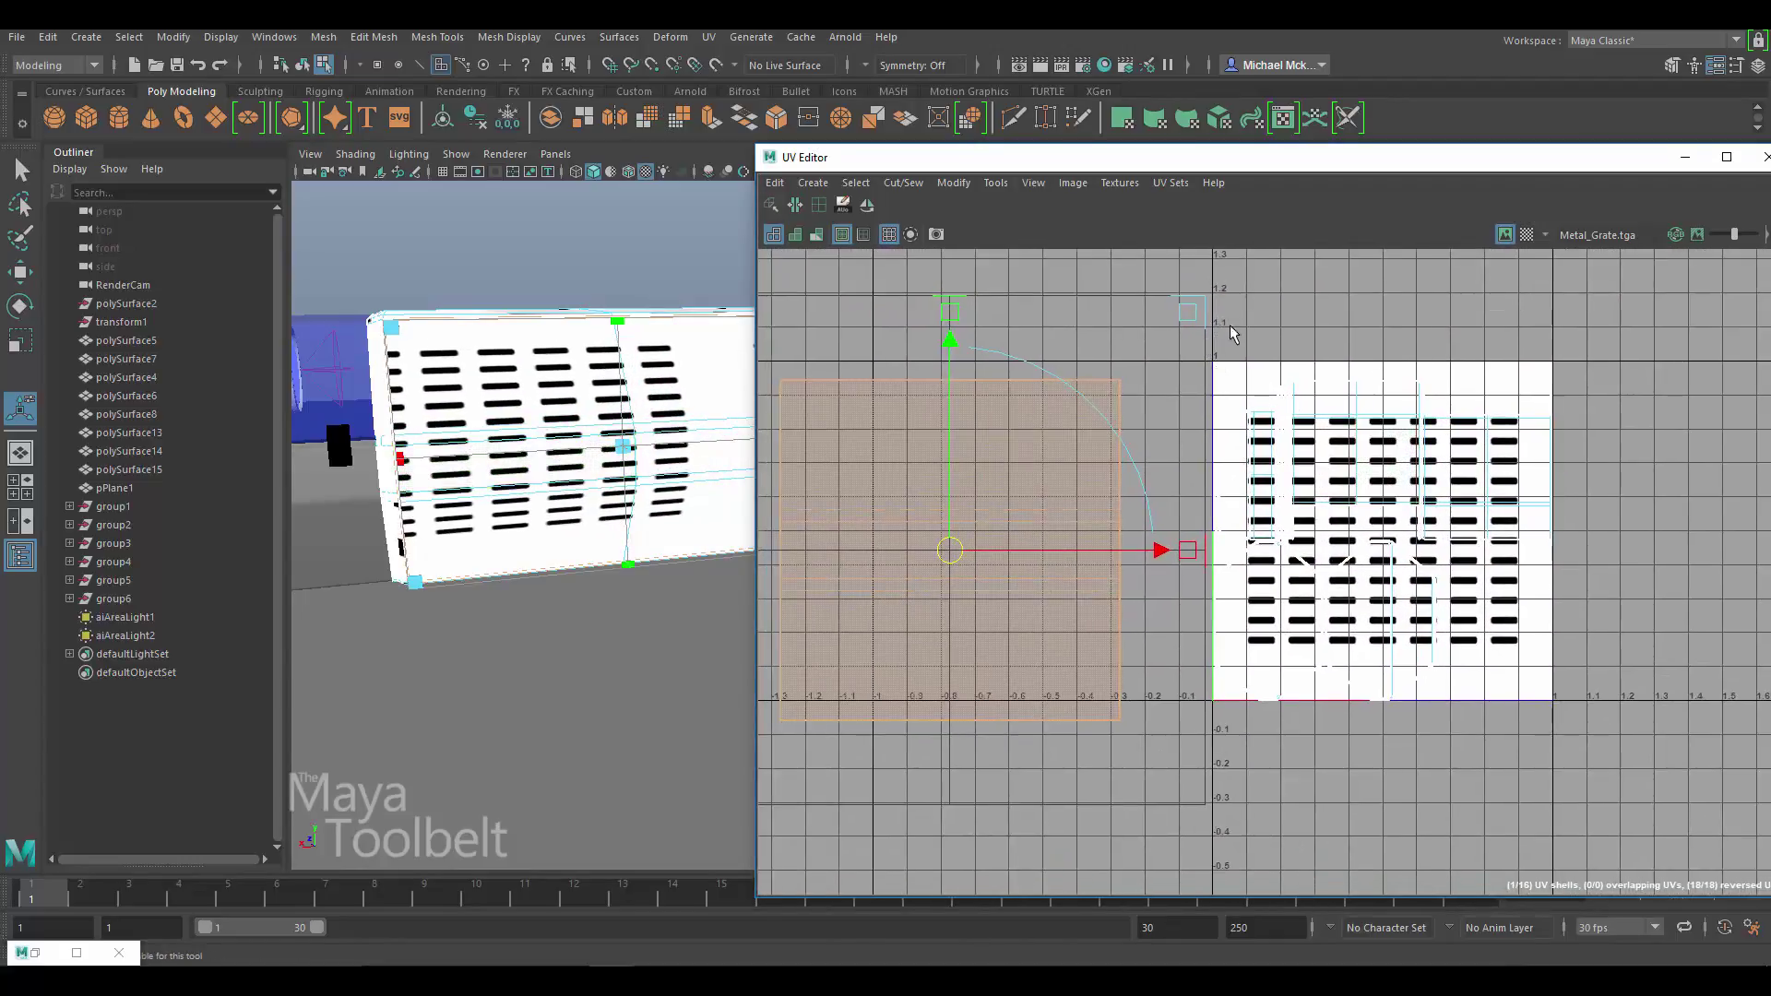
- Select the remaining UV shells, scale them down, and move them to the lower-left corner of the grate texture
{"action": "left_click", "coordinate": [1236, 321]}
{"action": "left_click_drag", "start_coordinate": [1186, 312], "coordinate": [1700, 814]}
{"action": "key", "text": "w"}
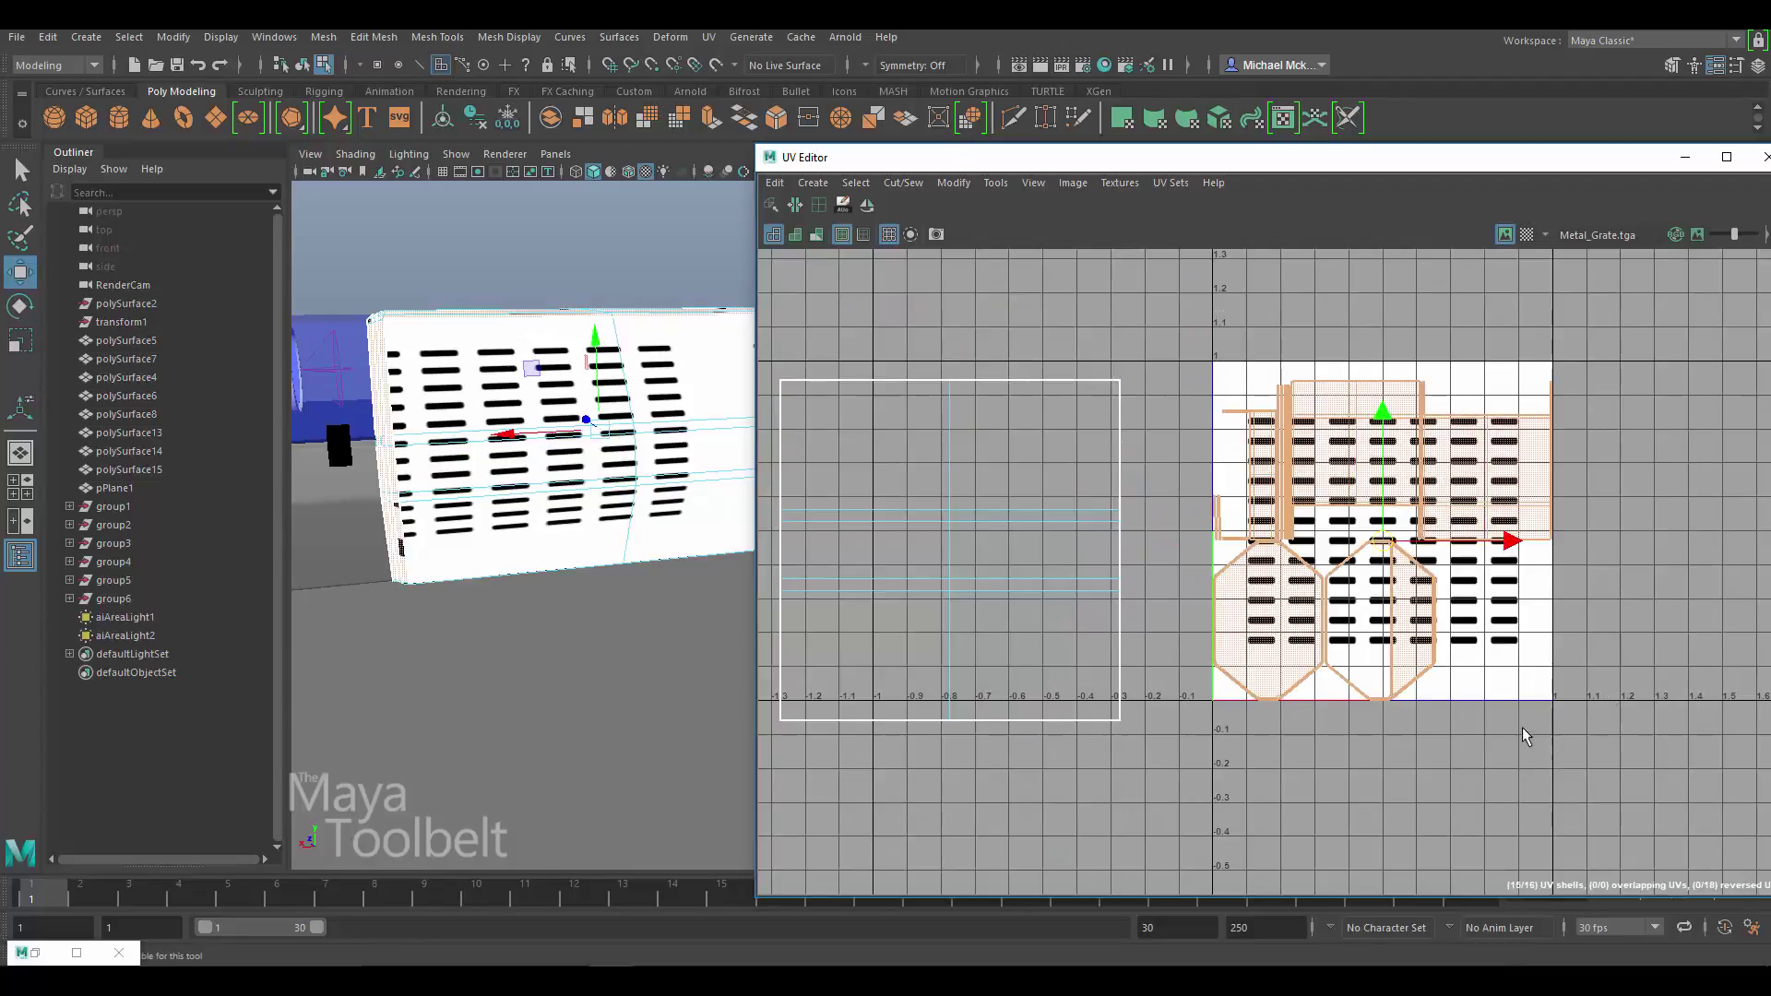
{"action": "middle_click_drag", "start_coordinate": [1528, 735], "coordinate": [1524, 715]}
{"action": "left_click_drag", "start_coordinate": [729, 600], "coordinate": [650, 637], "text": "alt"}
{"action": "key", "text": "r"}
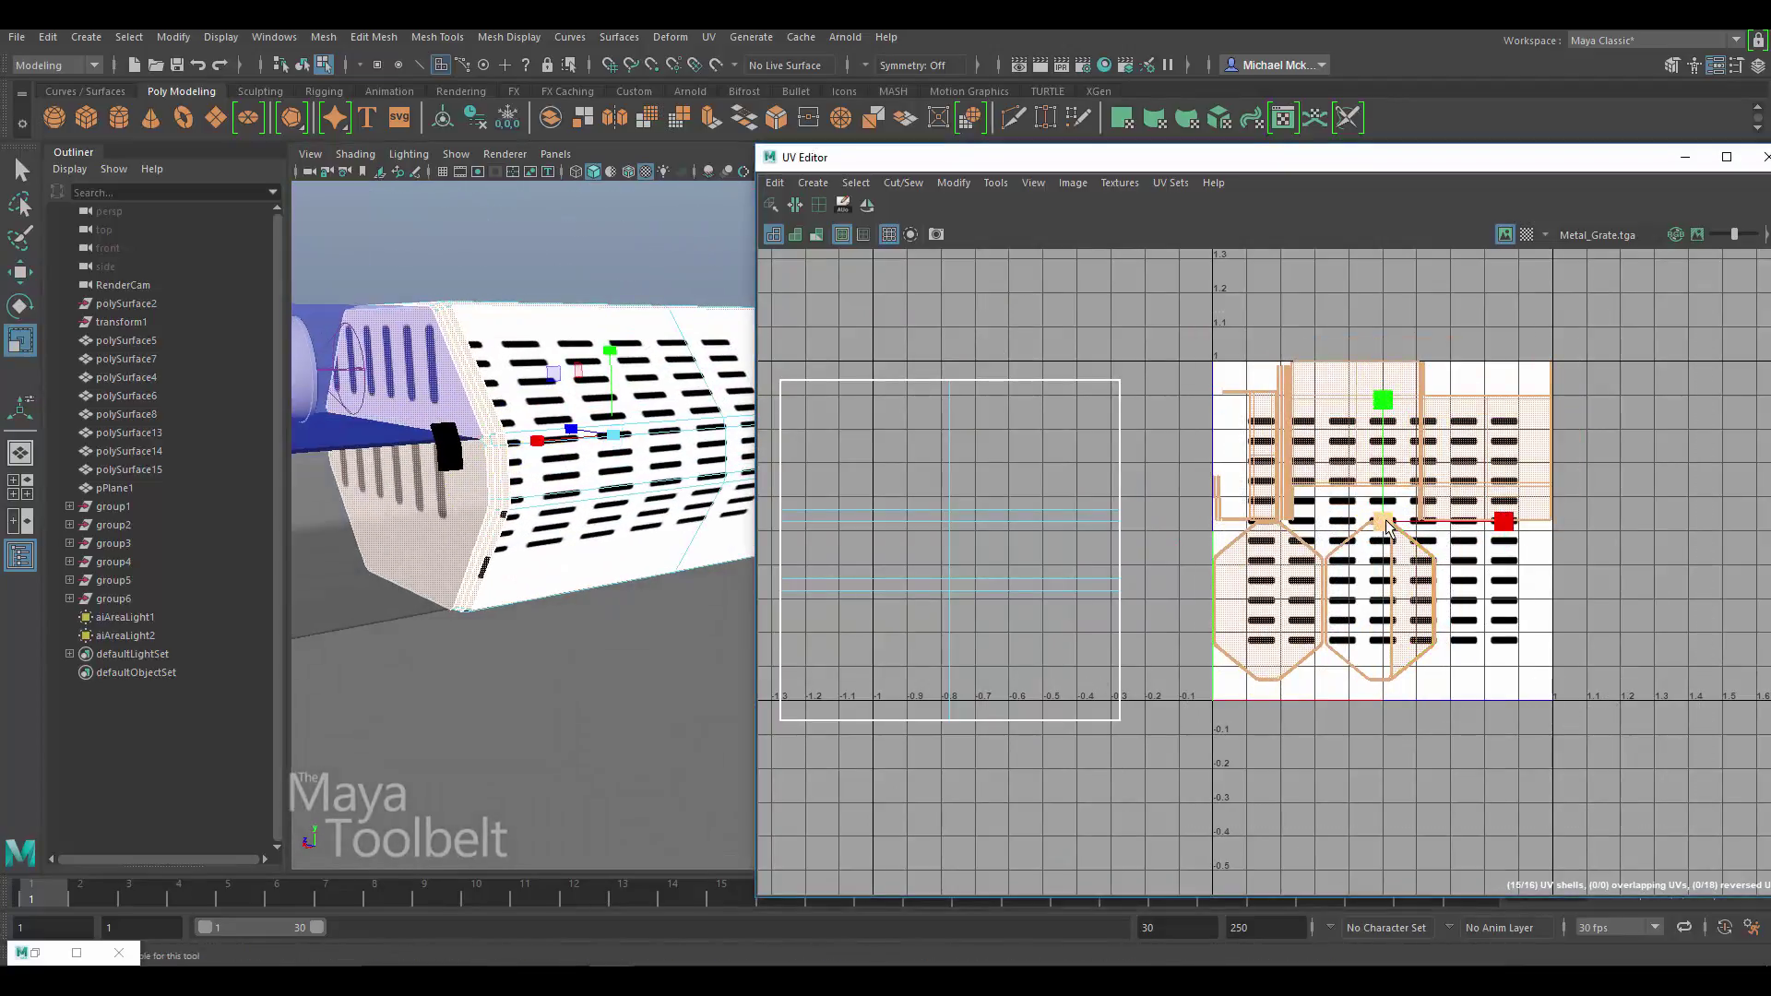
{"action": "left_click_drag", "start_coordinate": [1383, 522], "coordinate": [1301, 528]}
{"action": "key", "text": "w"}
{"action": "middle_click_drag", "start_coordinate": [1472, 608], "coordinate": [1319, 670]}
{"action": "scroll", "coordinate": [1319, 667], "scroll_direction": "up", "scroll_amount": 3}
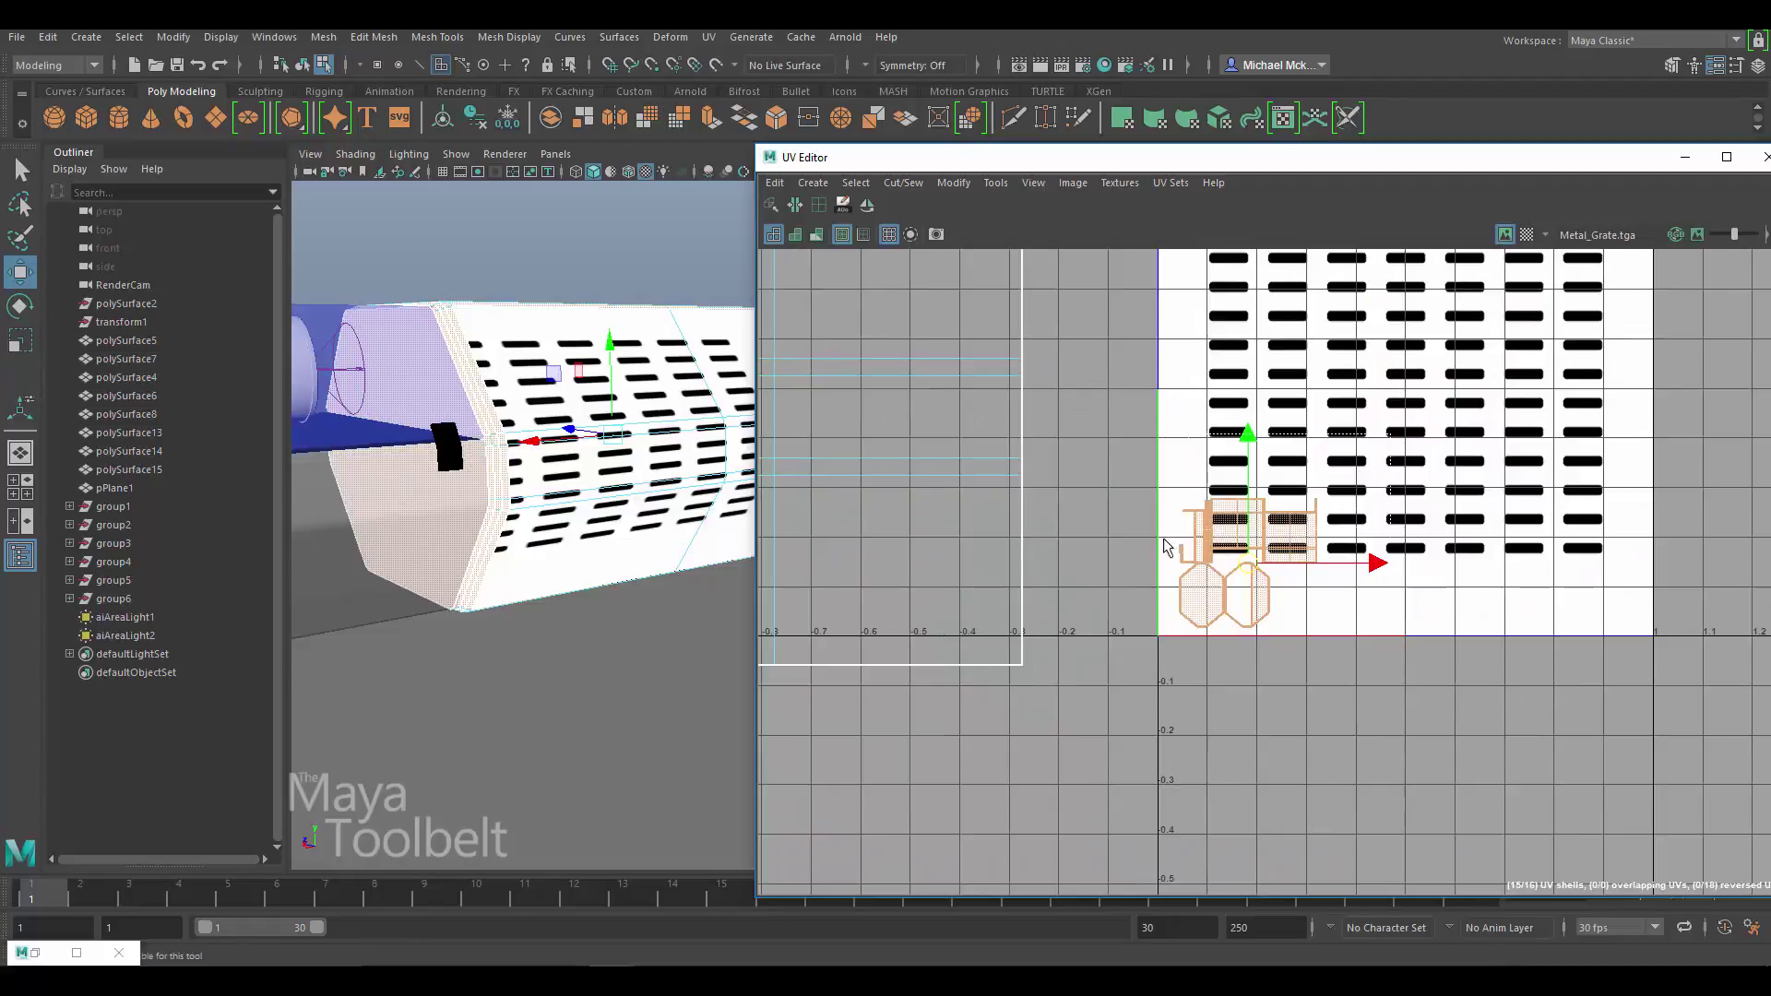
- Move the small shells that still overlap the slots into the blank strip below the lowest slot row
{"action": "left_click_drag", "start_coordinate": [1161, 551], "coordinate": [1301, 531]}
{"action": "middle_click_drag", "start_coordinate": [1276, 517], "coordinate": [1307, 542]}
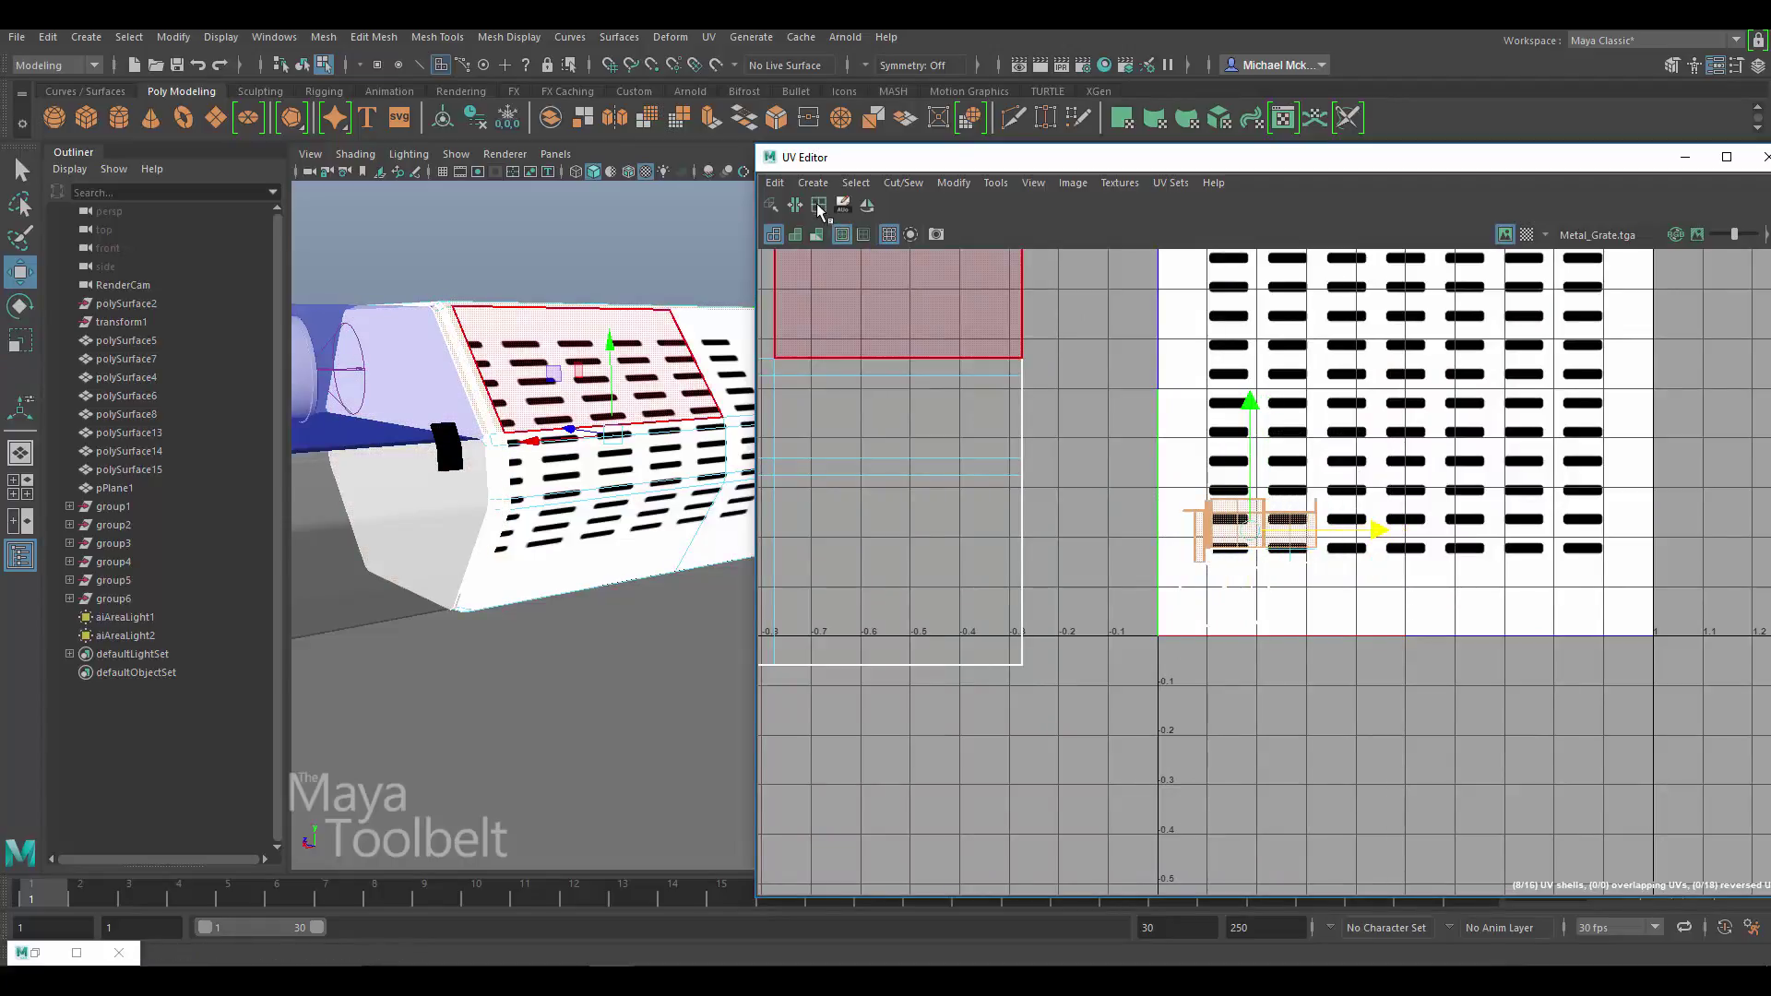
{"action": "left_click", "coordinate": [1282, 470]}
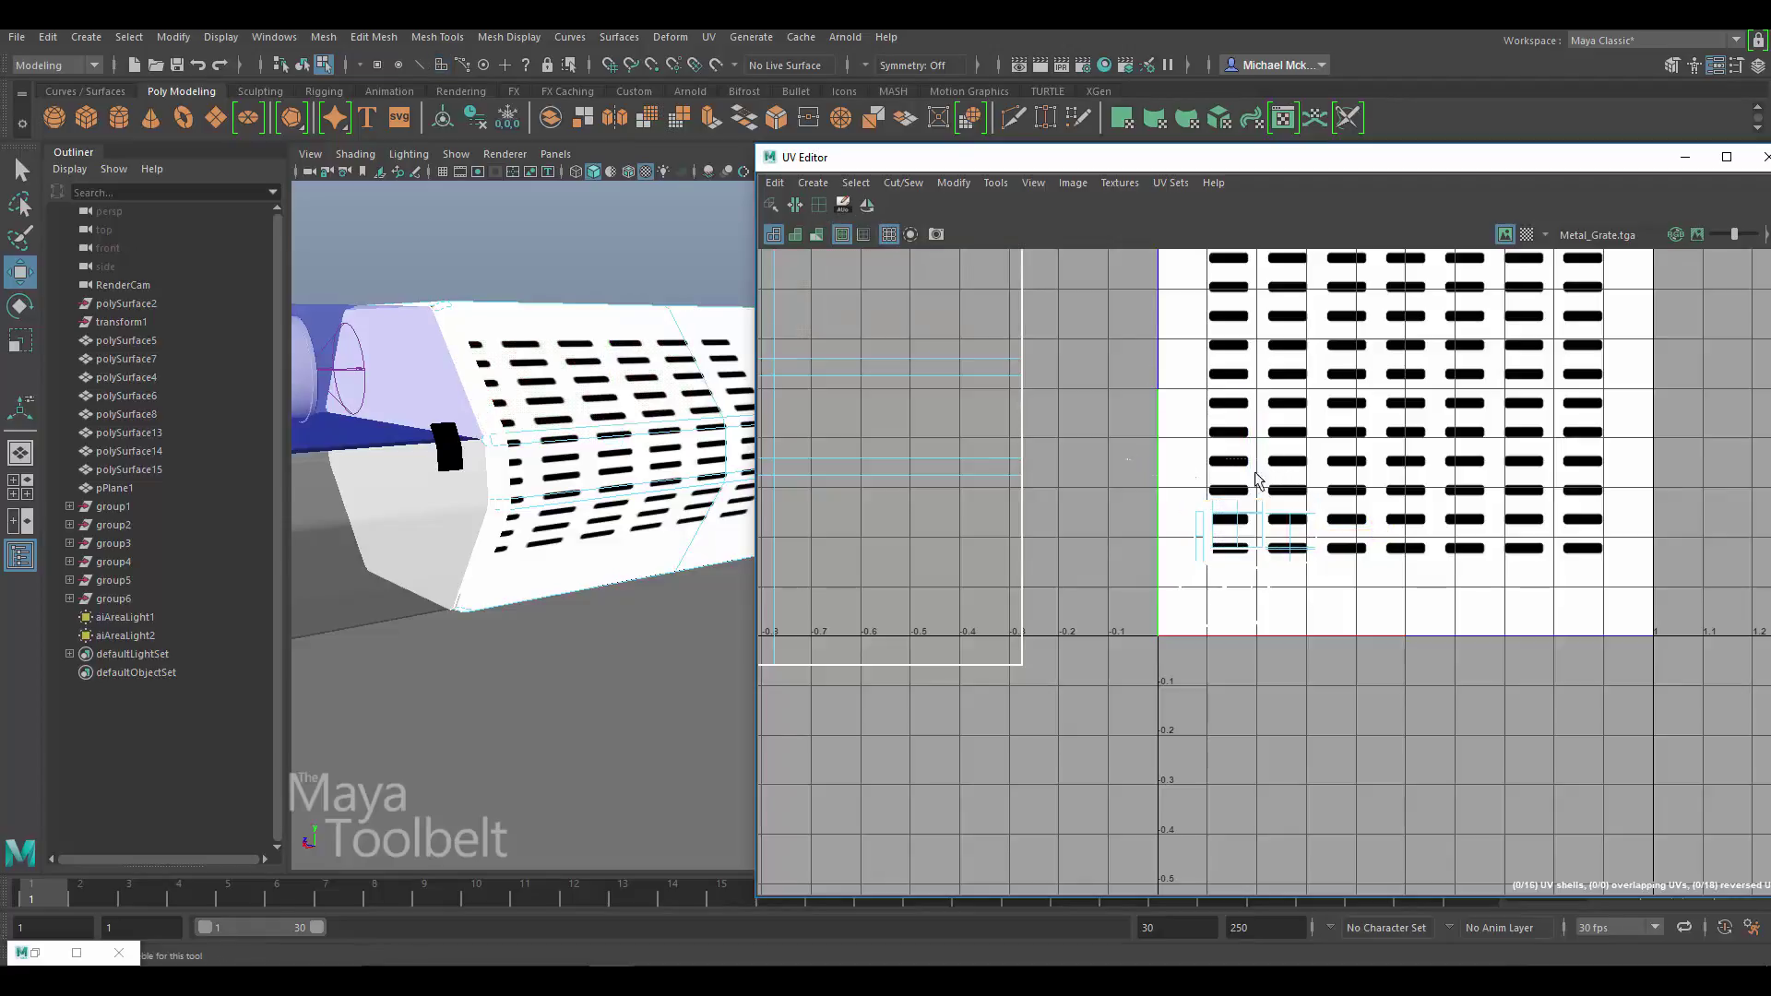
{"action": "left_click_drag", "start_coordinate": [1356, 522], "coordinate": [1368, 597]}
- Move the front shell back over the grate texture, shift it slightly down to position the slots, and return to object selection
{"action": "left_click_drag", "start_coordinate": [729, 552], "coordinate": [595, 554], "text": "alt"}
{"action": "left_click", "coordinate": [901, 397]}
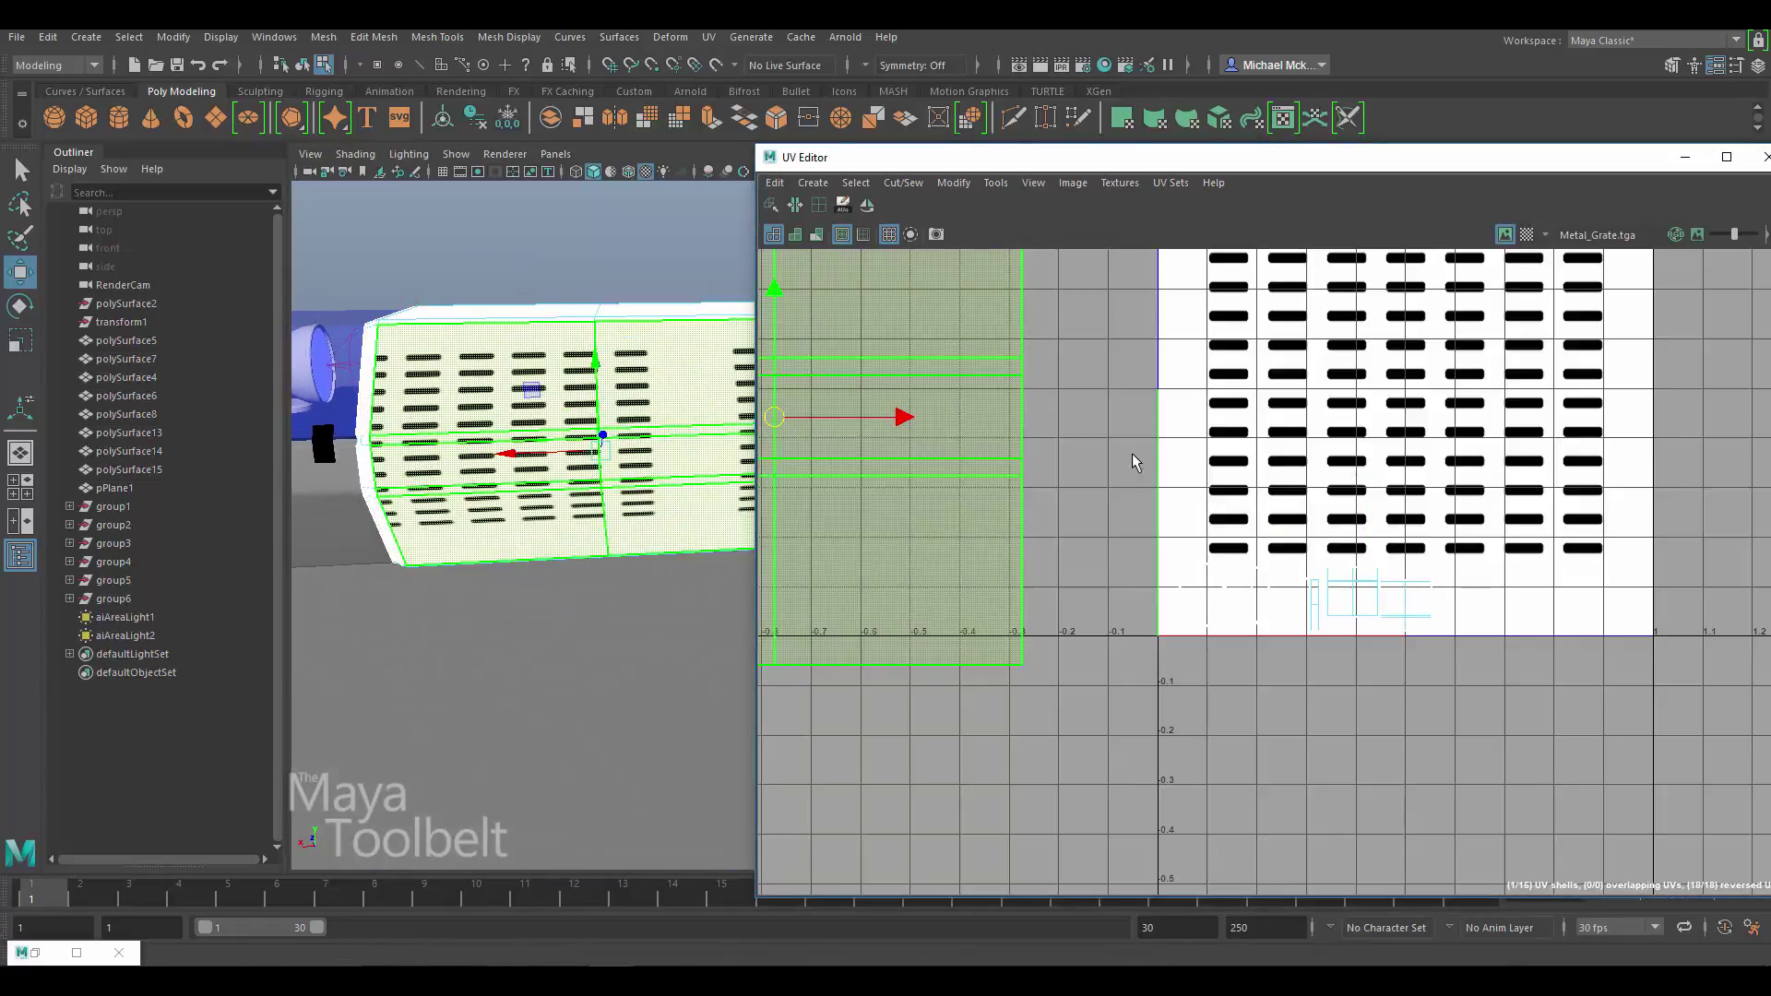
{"action": "left_click_drag", "start_coordinate": [793, 421], "coordinate": [1410, 389]}
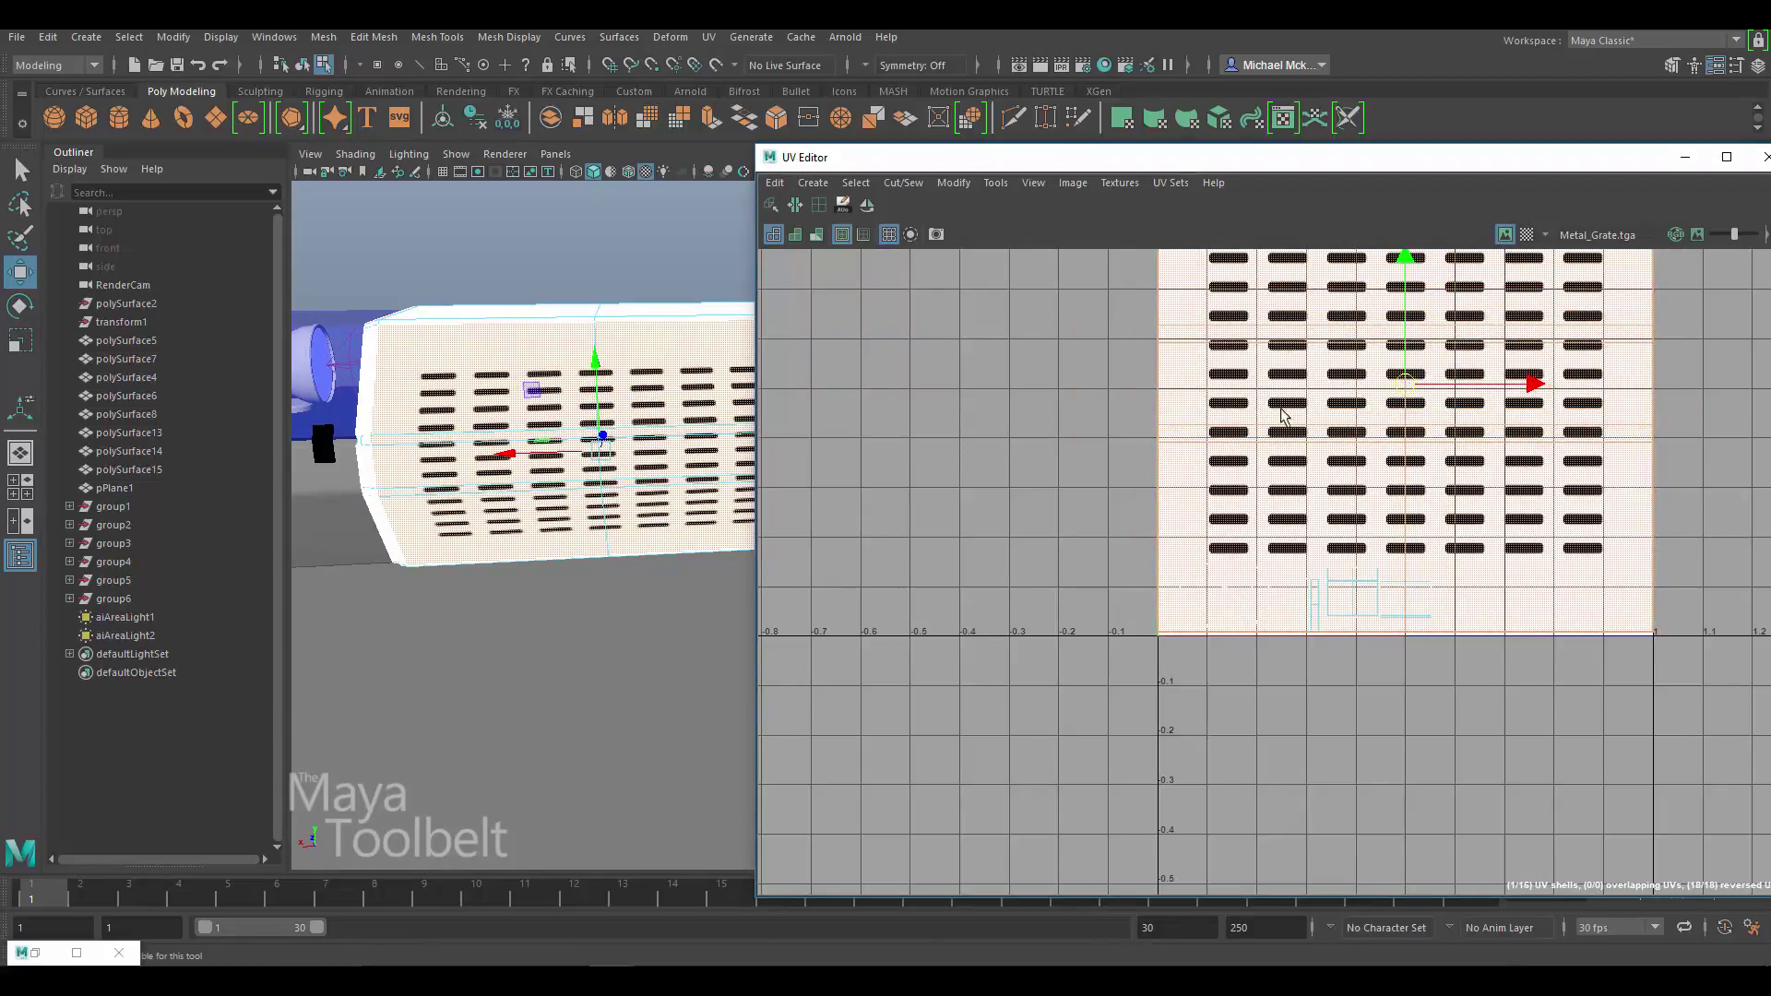
{"action": "mouse_move", "coordinate": [620, 583]}
{"action": "left_mouse_down", "text": "alt"}
{"action": "mouse_move", "coordinate": [566, 565]}
{"action": "mouse_move", "coordinate": [506, 601]}
{"action": "mouse_move", "coordinate": [625, 604]}
{"action": "left_mouse_up", "text": "alt"}
{"action": "left_click_drag", "start_coordinate": [1405, 262], "coordinate": [1401, 302]}
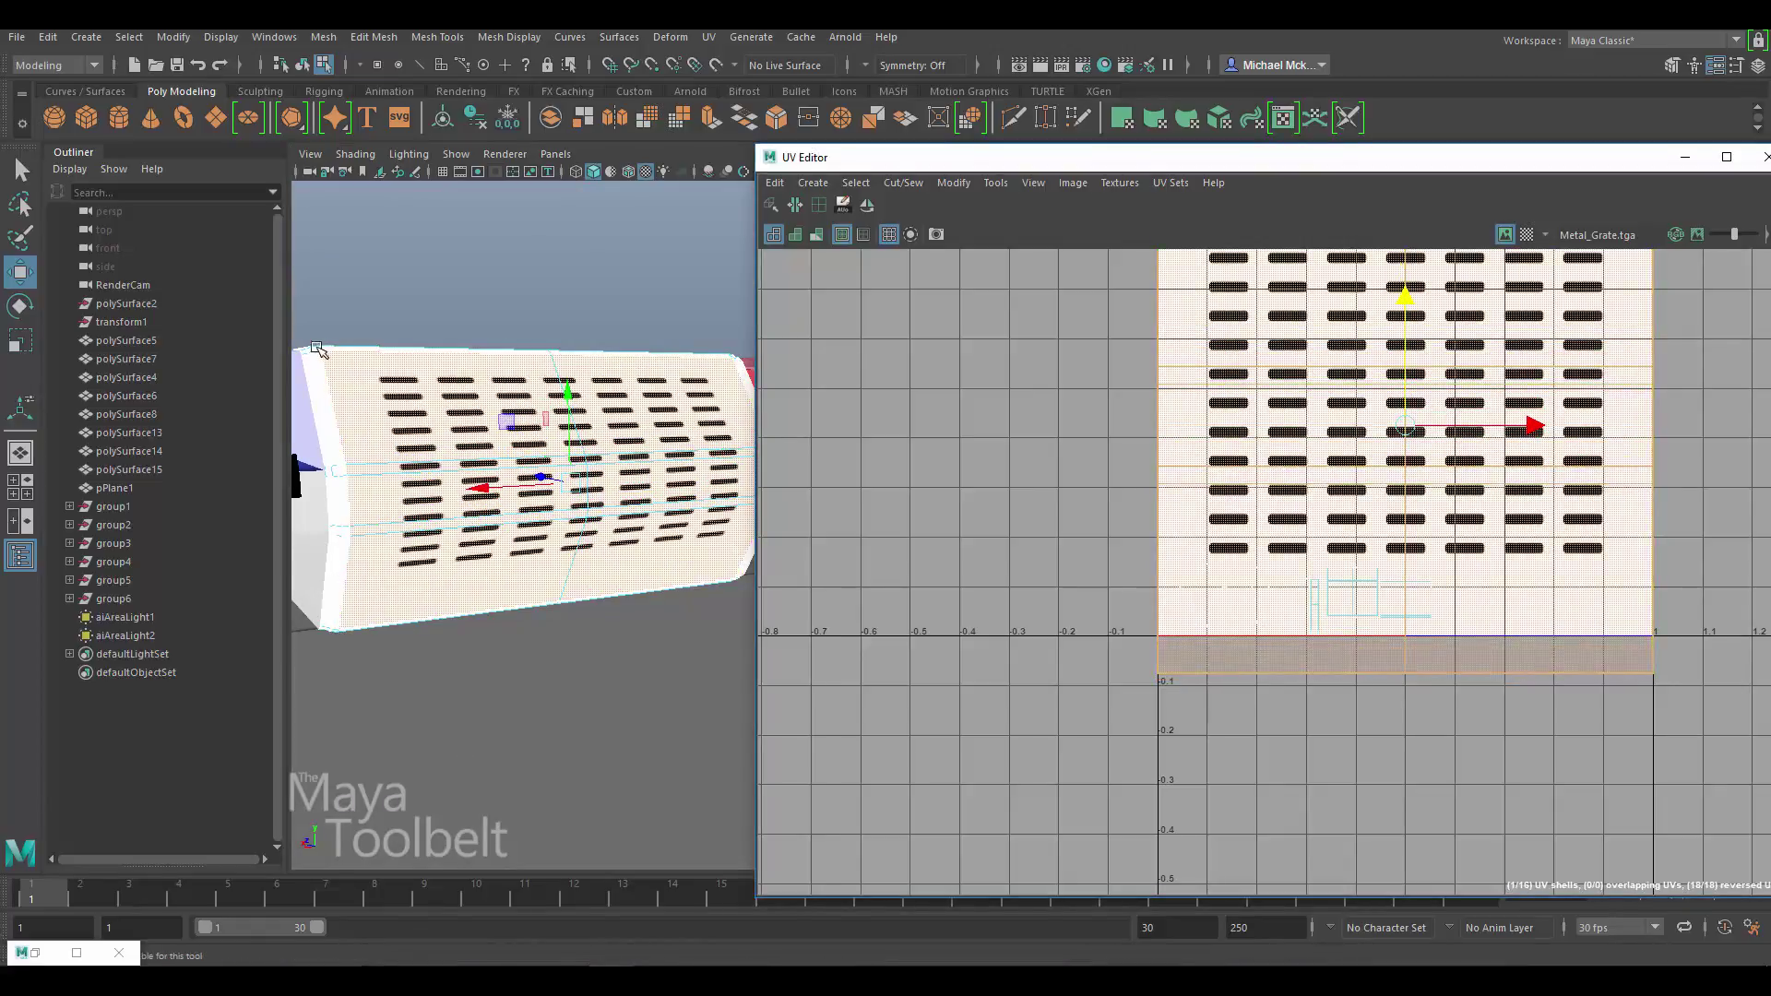
{"action": "left_click", "coordinate": [303, 66]}
{"action": "left_click_drag", "start_coordinate": [564, 295], "coordinate": [574, 295], "text": "alt"}
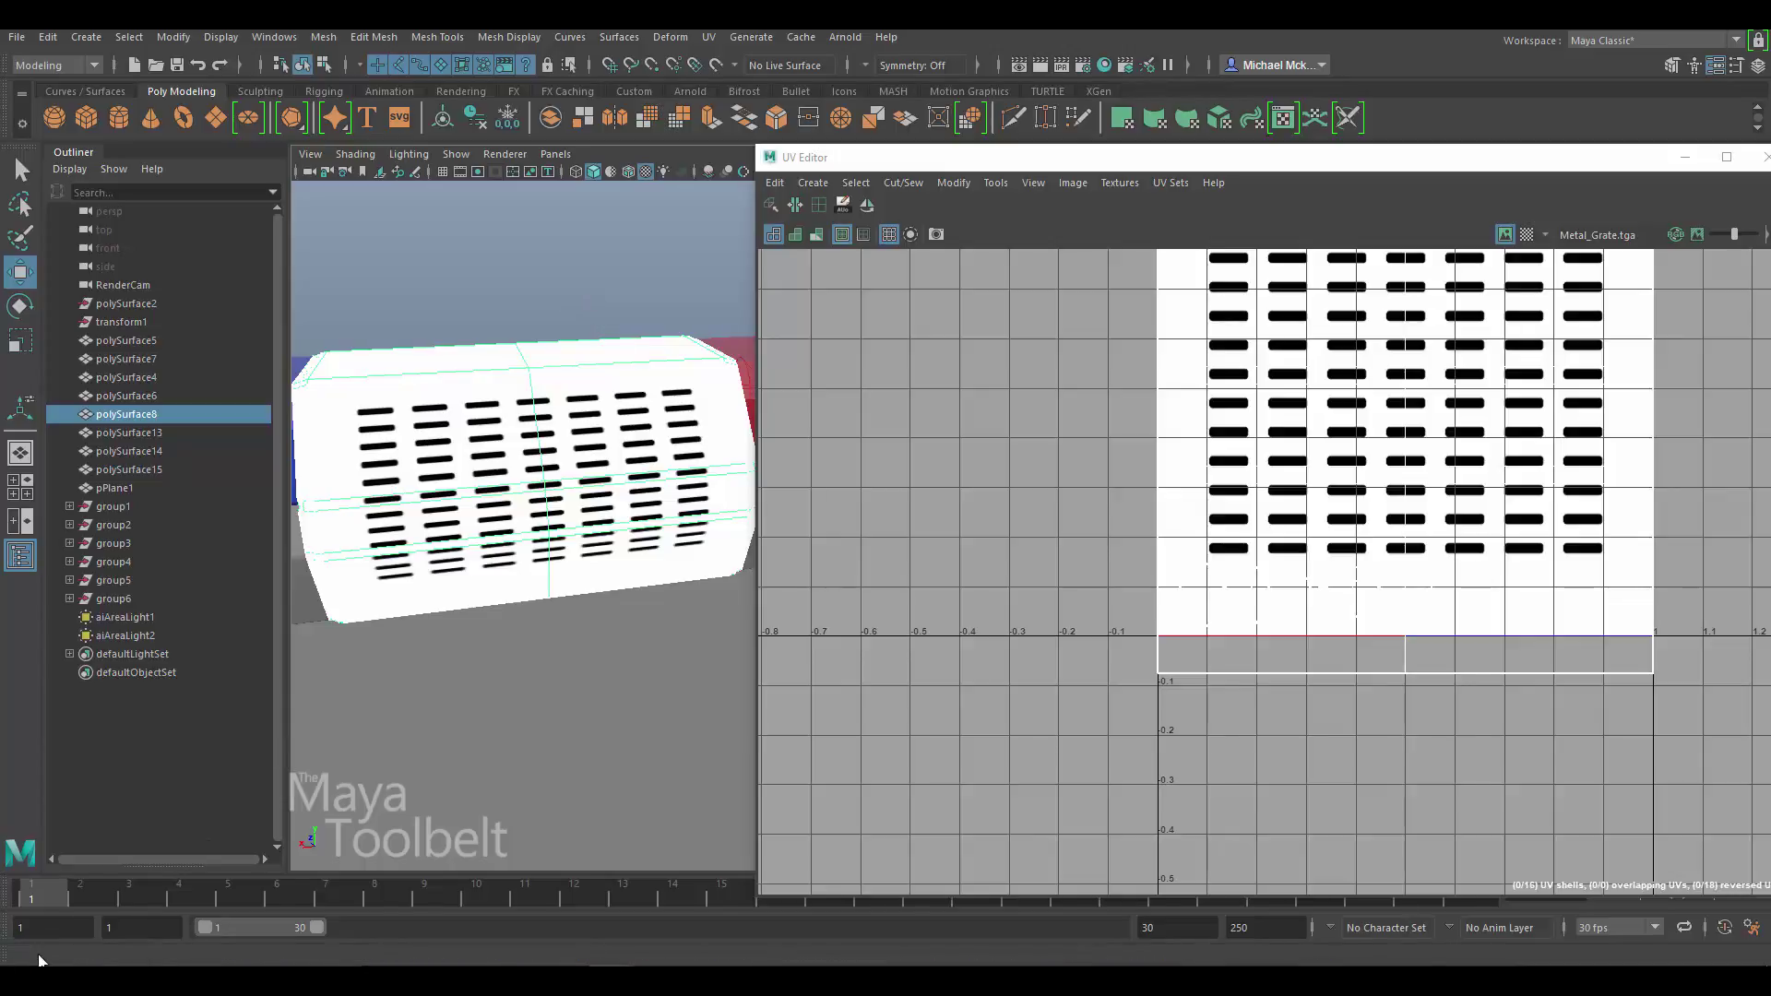
- Delete the Metal_Grate.tga connection to MetalPlate's Base Color in the Hypershade, keep the bump link, and put away the Hypershade and UV Editor
{"action": "left_click", "coordinate": [28, 952]}
{"action": "left_click_drag", "start_coordinate": [891, 443], "coordinate": [898, 185]}
{"action": "left_click_drag", "start_coordinate": [859, 637], "coordinate": [918, 692]}
{"action": "key", "text": "Delete"}
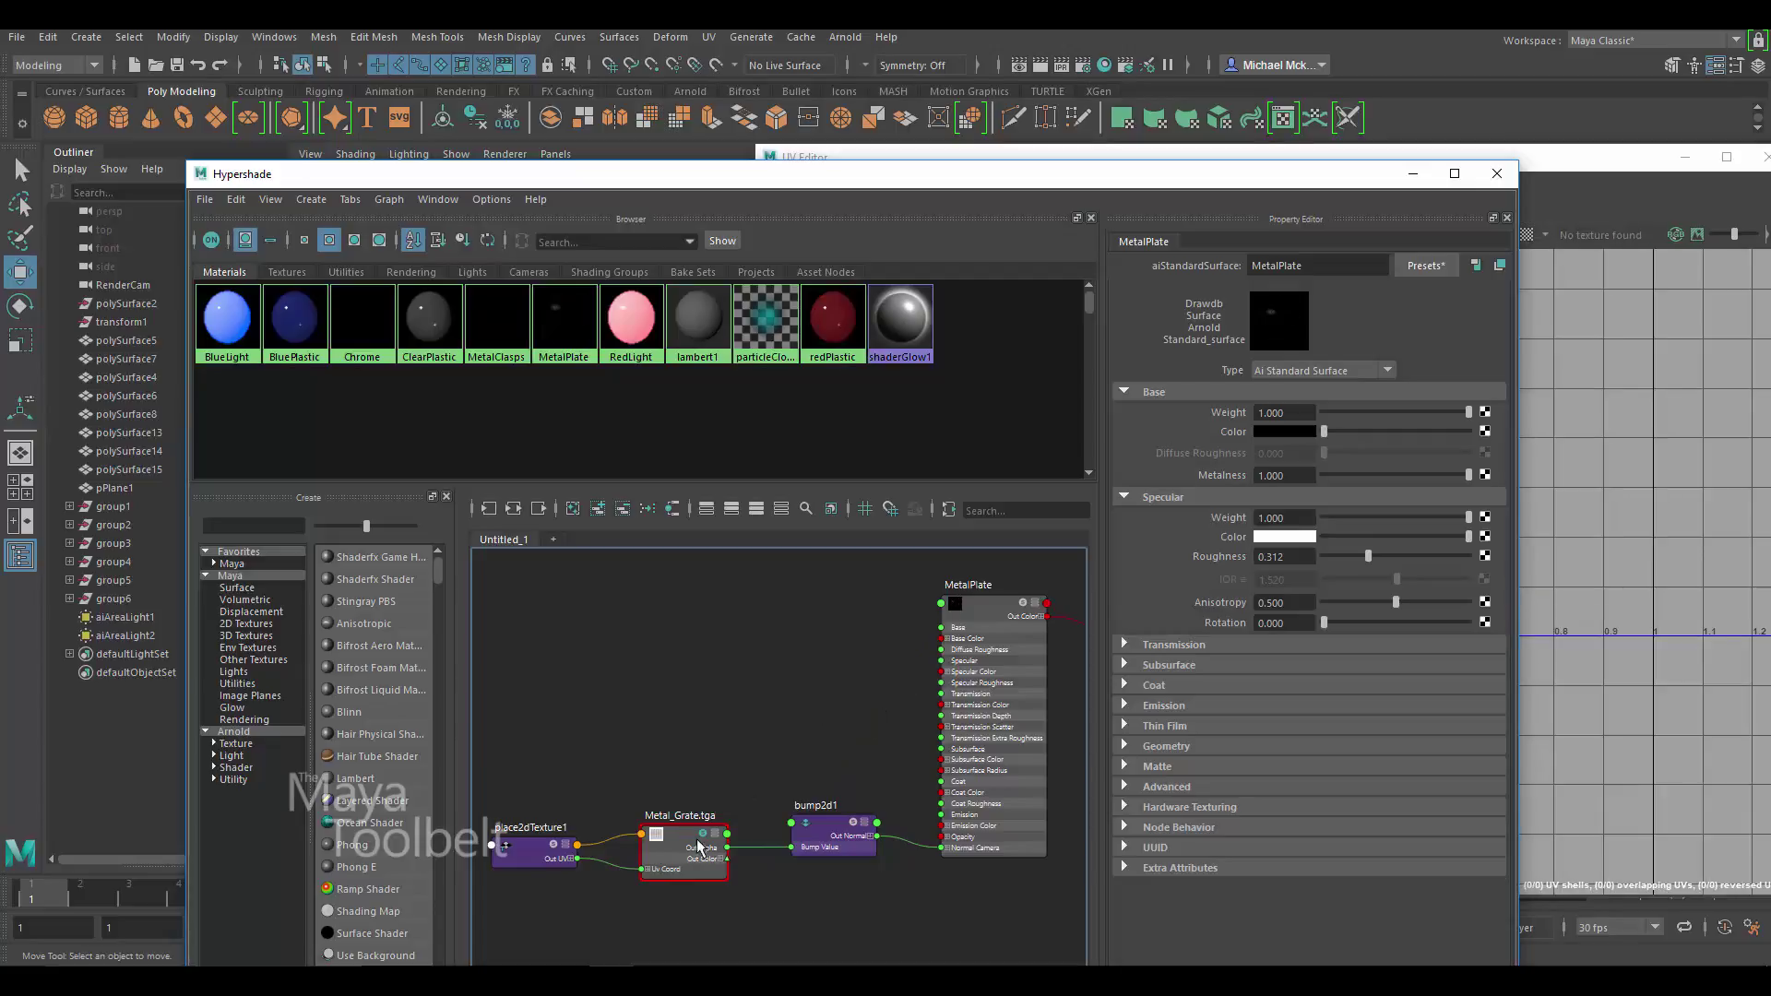
{"action": "left_click_drag", "start_coordinate": [704, 837], "coordinate": [712, 809]}
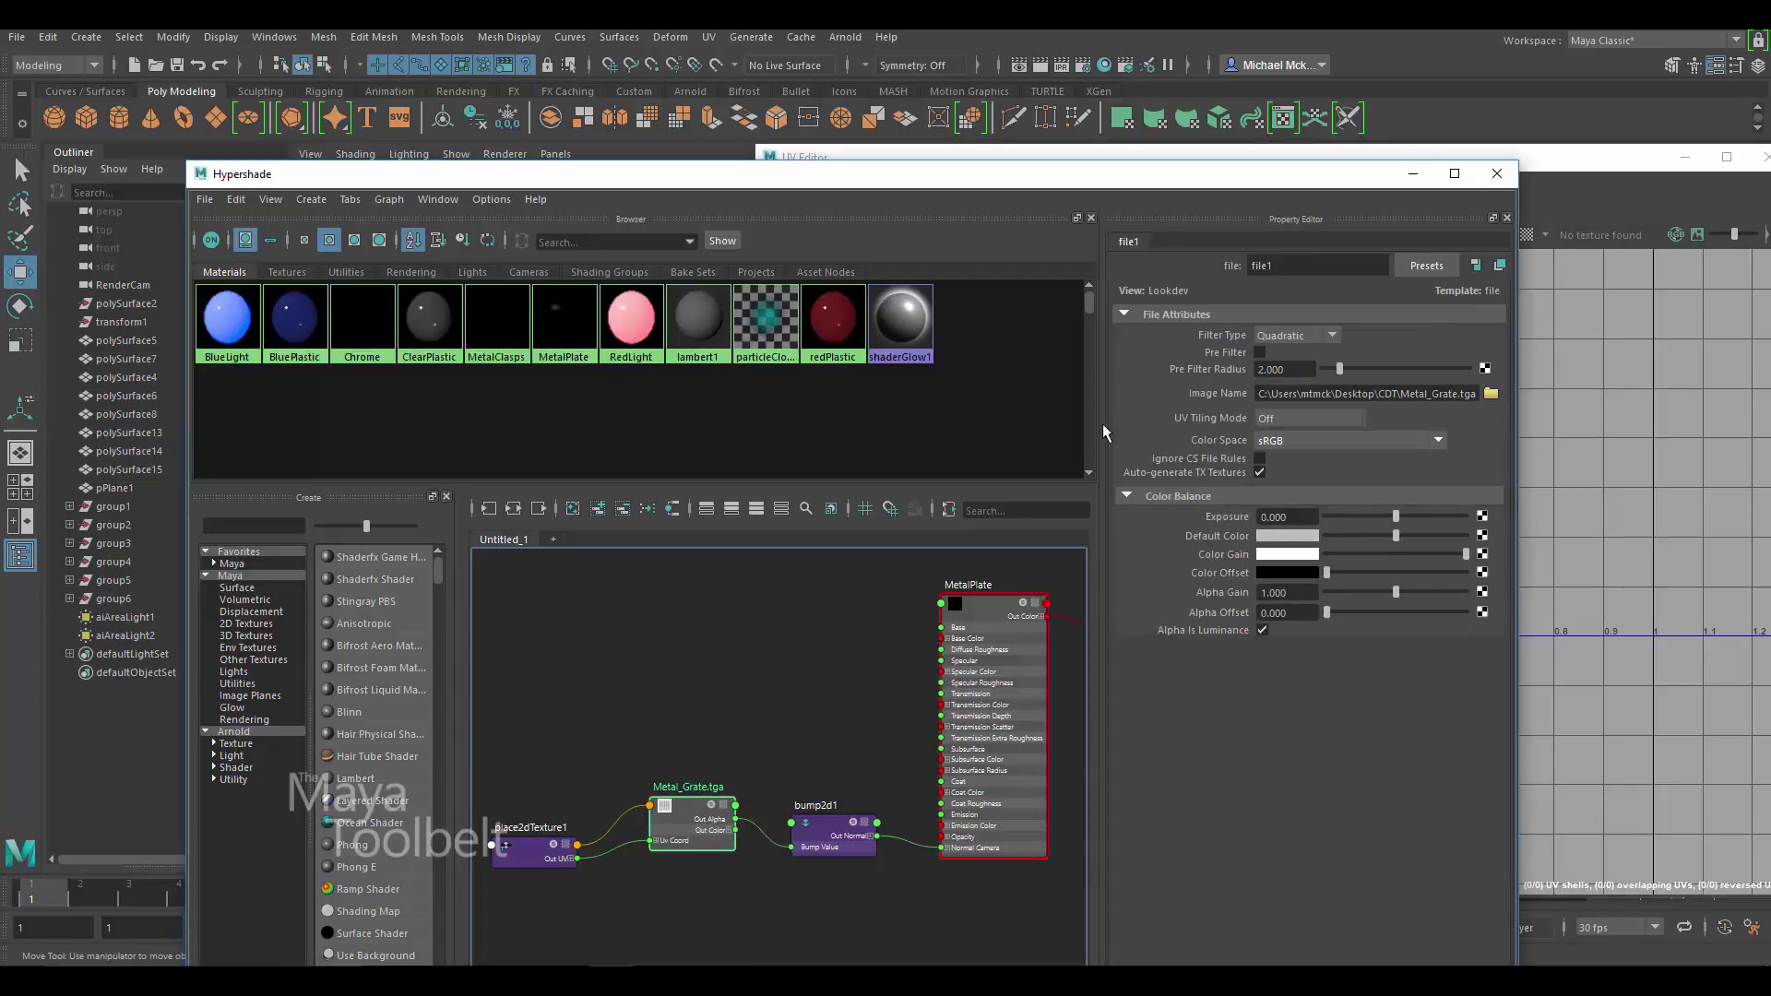
{"action": "left_click", "coordinate": [1413, 173]}
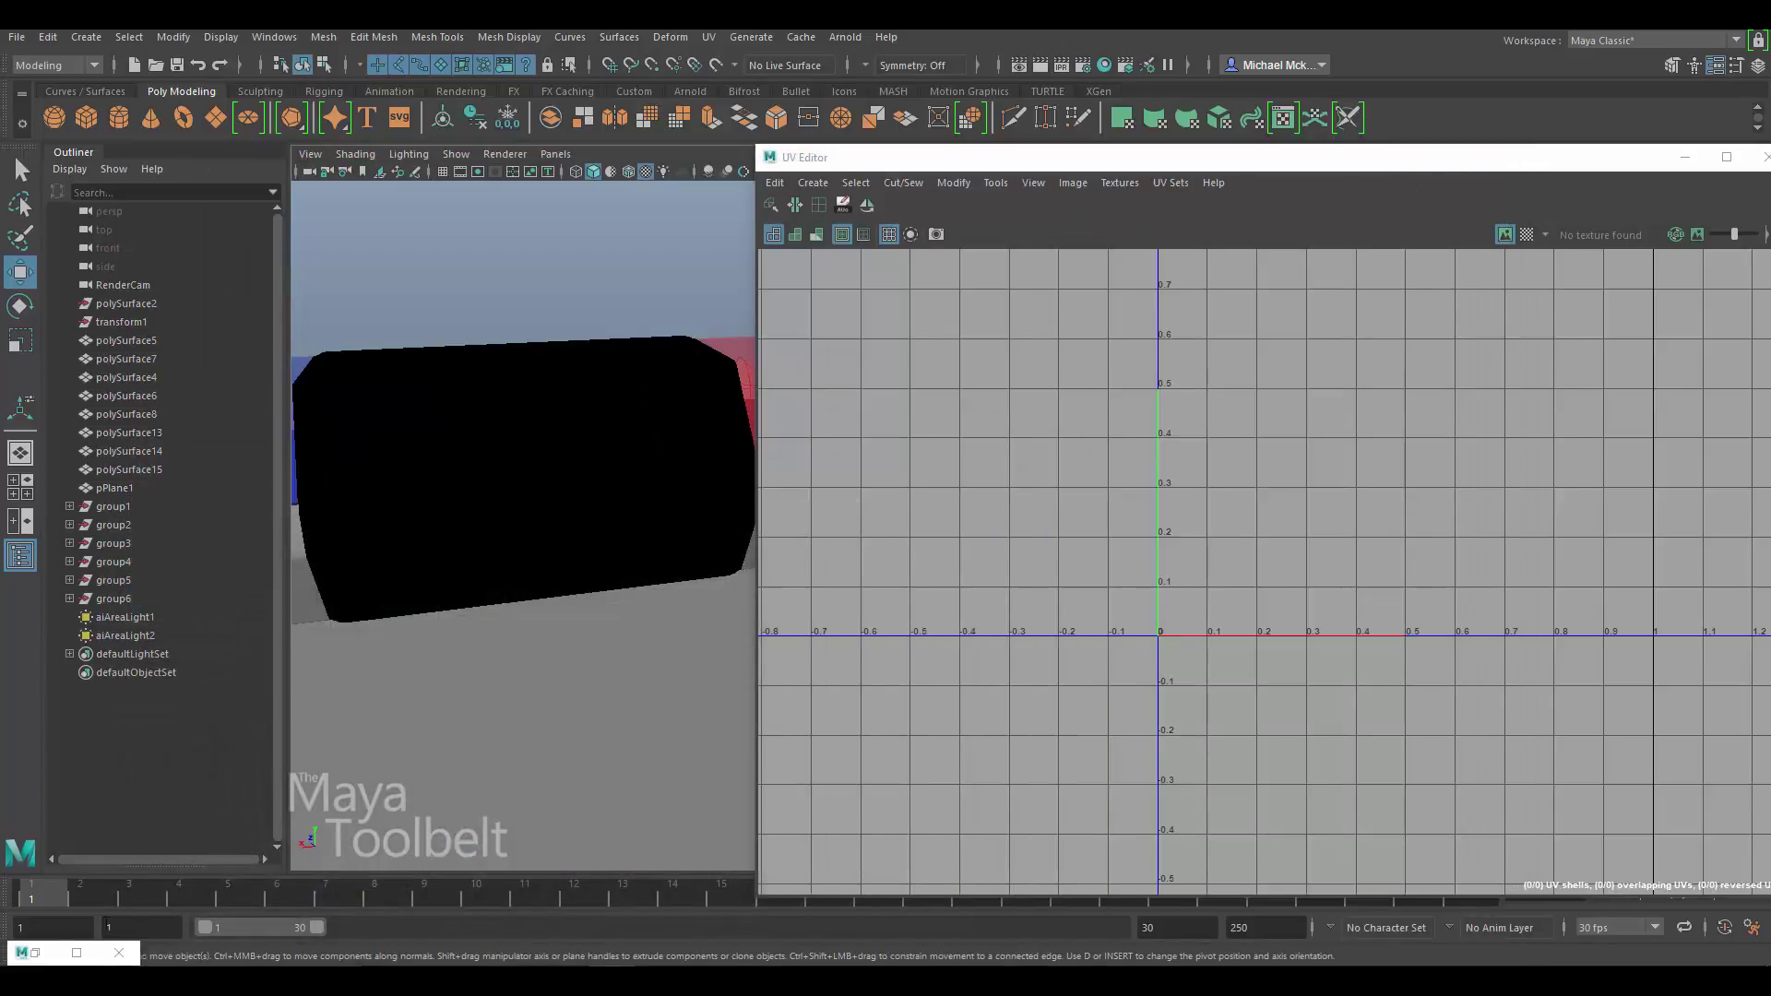
{"action": "left_click", "coordinate": [1755, 163]}
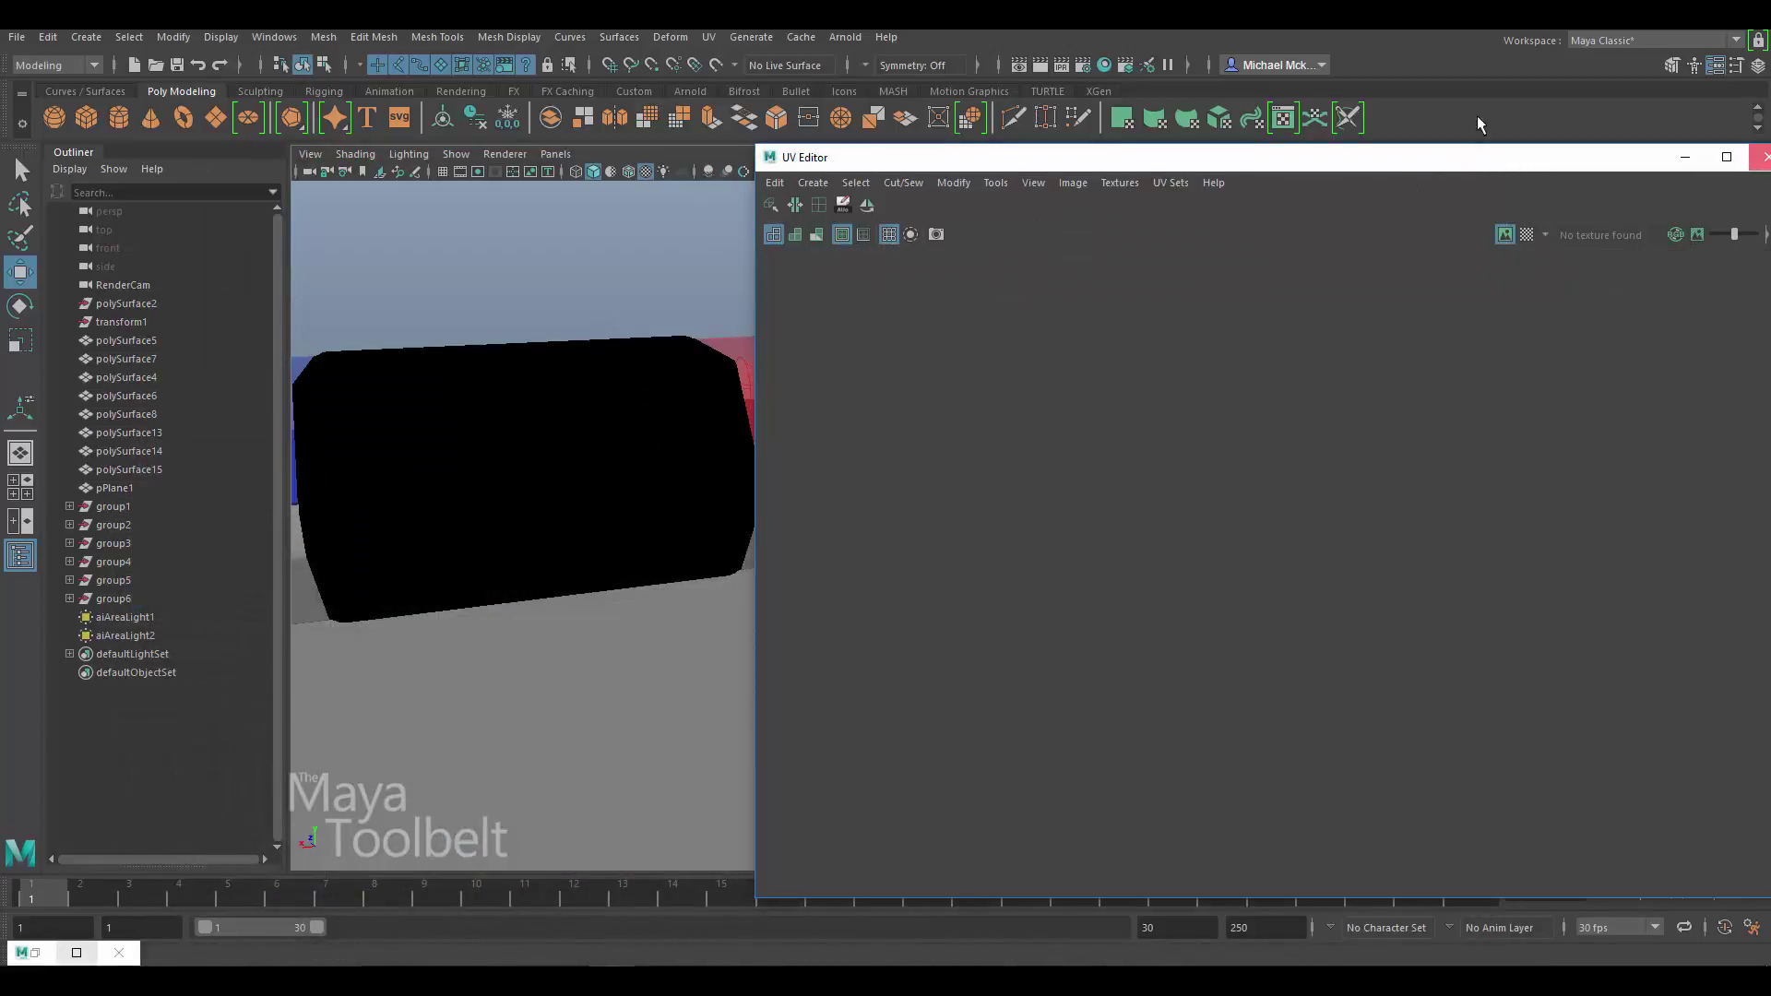
- Preview the housing in Arnold RenderView and set MetalPlate's base Color to white and its specular Roughness to 0.136
{"action": "left_click", "coordinate": [841, 37]}
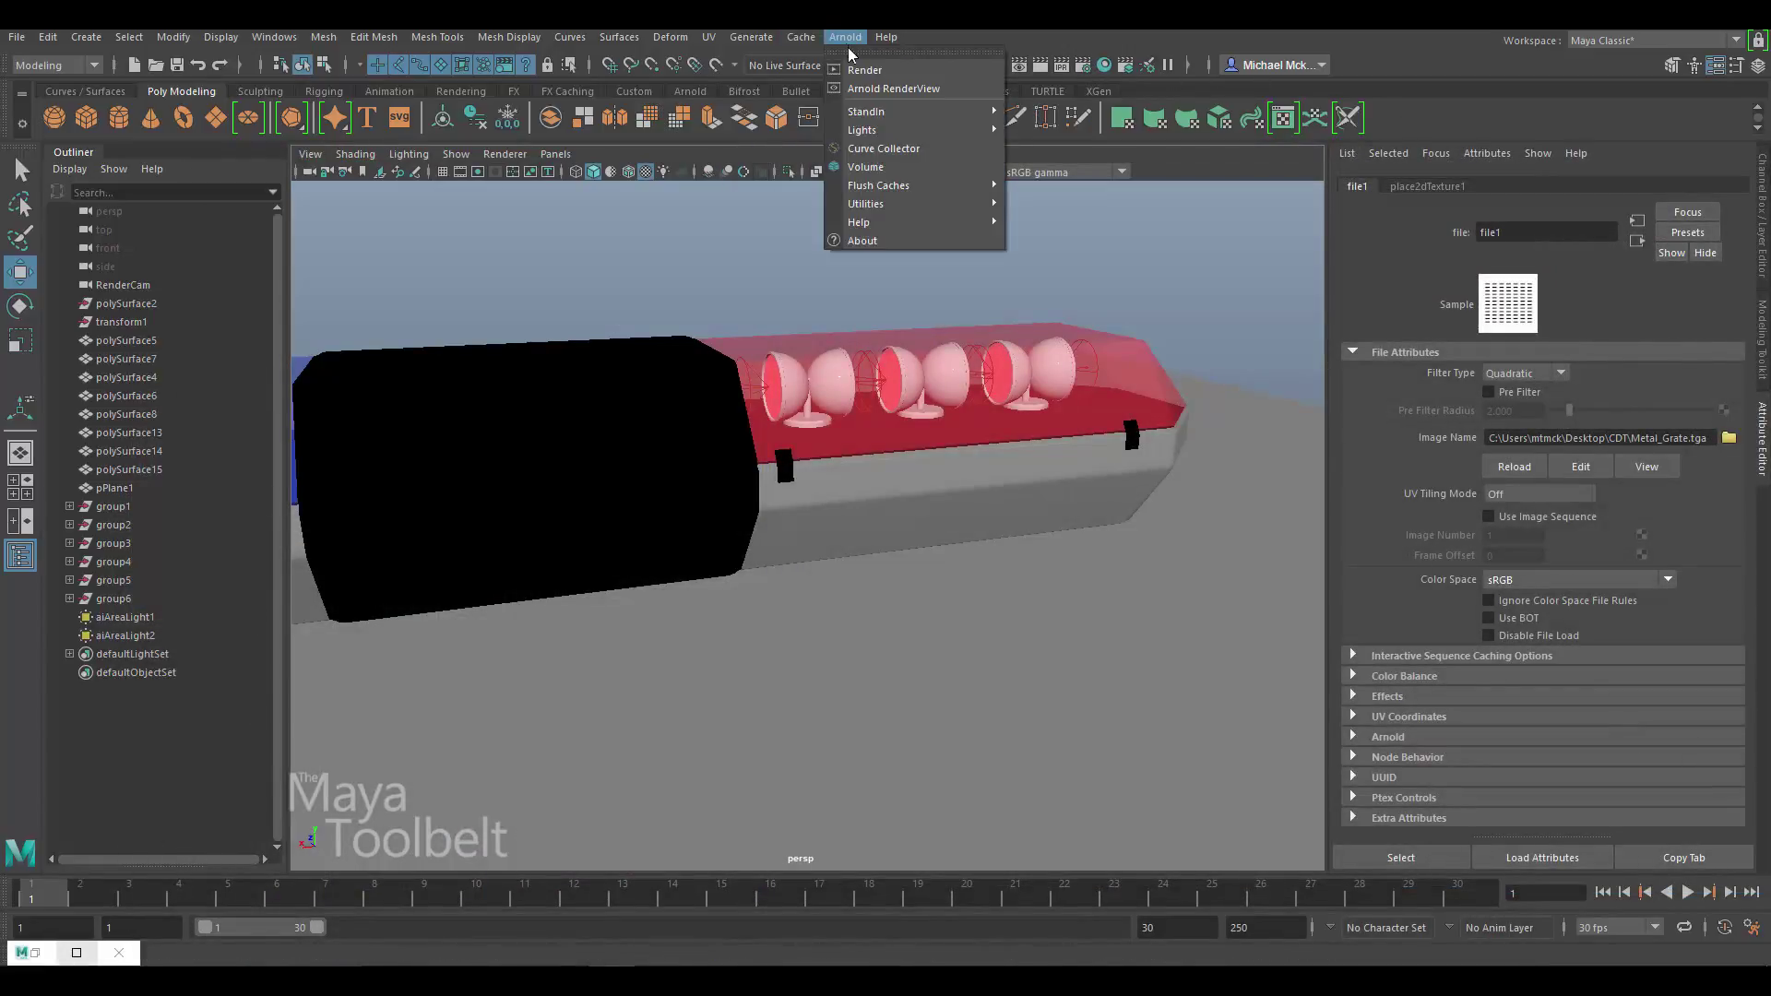
{"action": "left_click", "coordinate": [876, 87]}
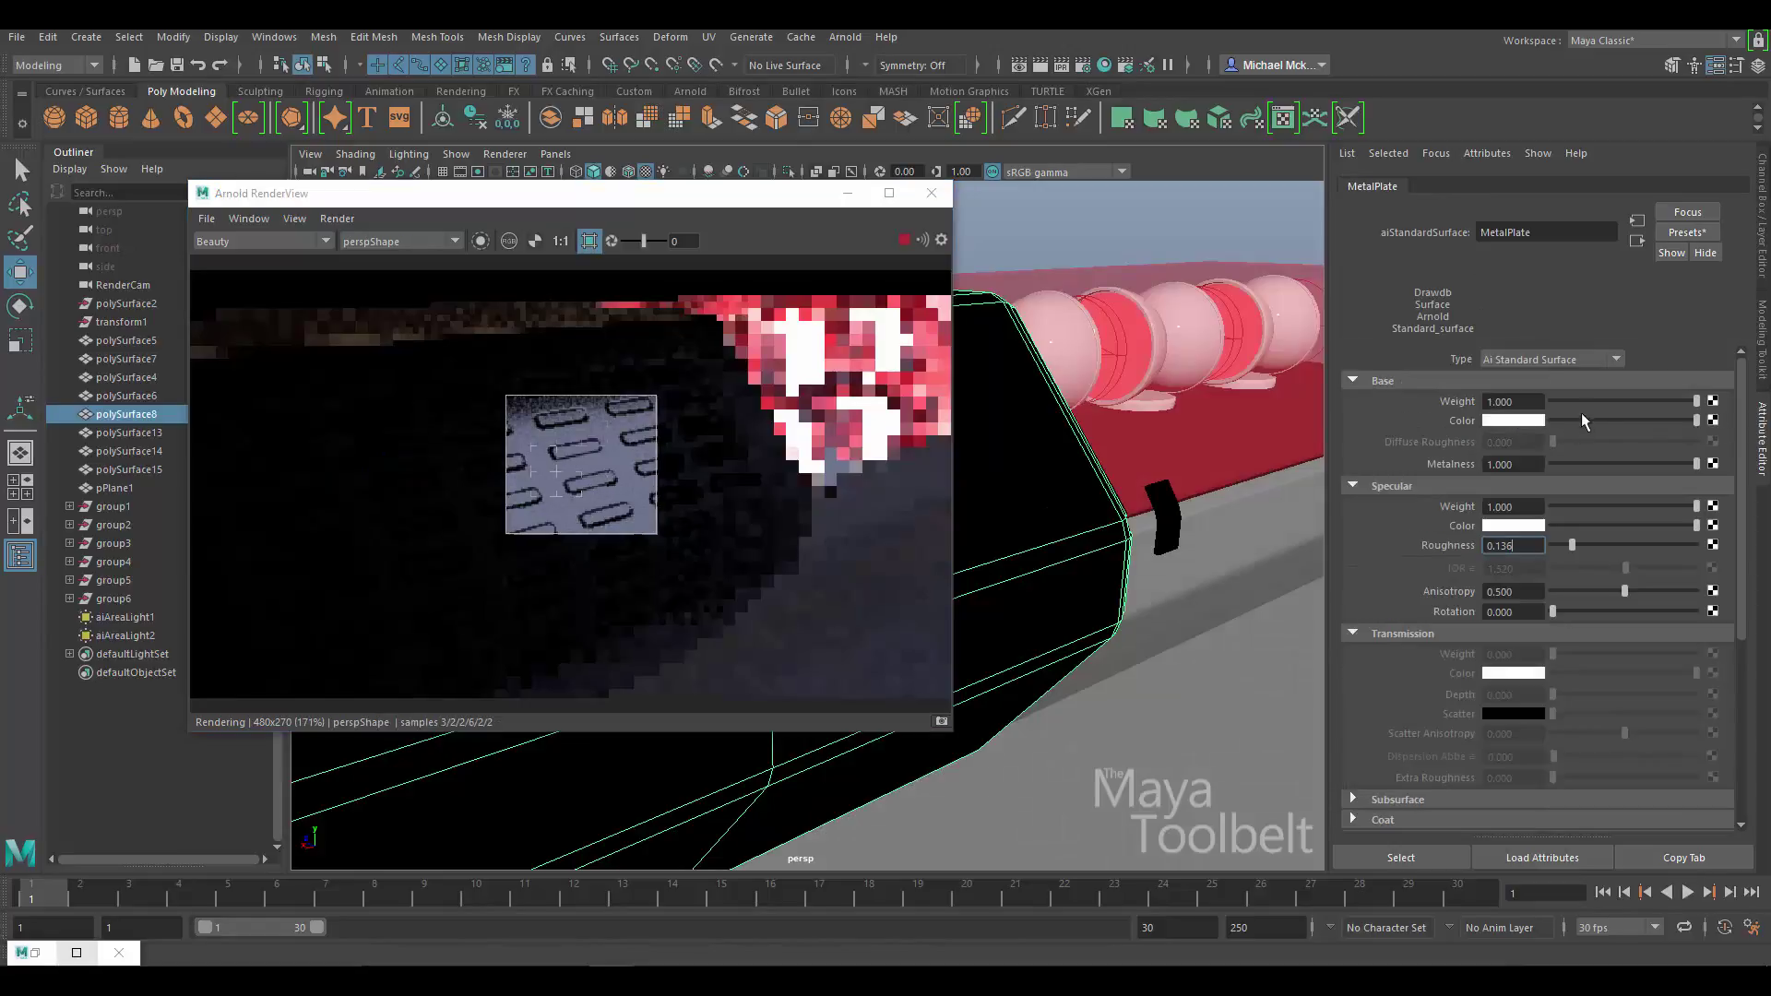
{"action": "left_click_drag", "start_coordinate": [1587, 415], "coordinate": [1698, 430]}
{"action": "right_click_drag", "start_coordinate": [680, 463], "coordinate": [637, 466], "text": "alt"}
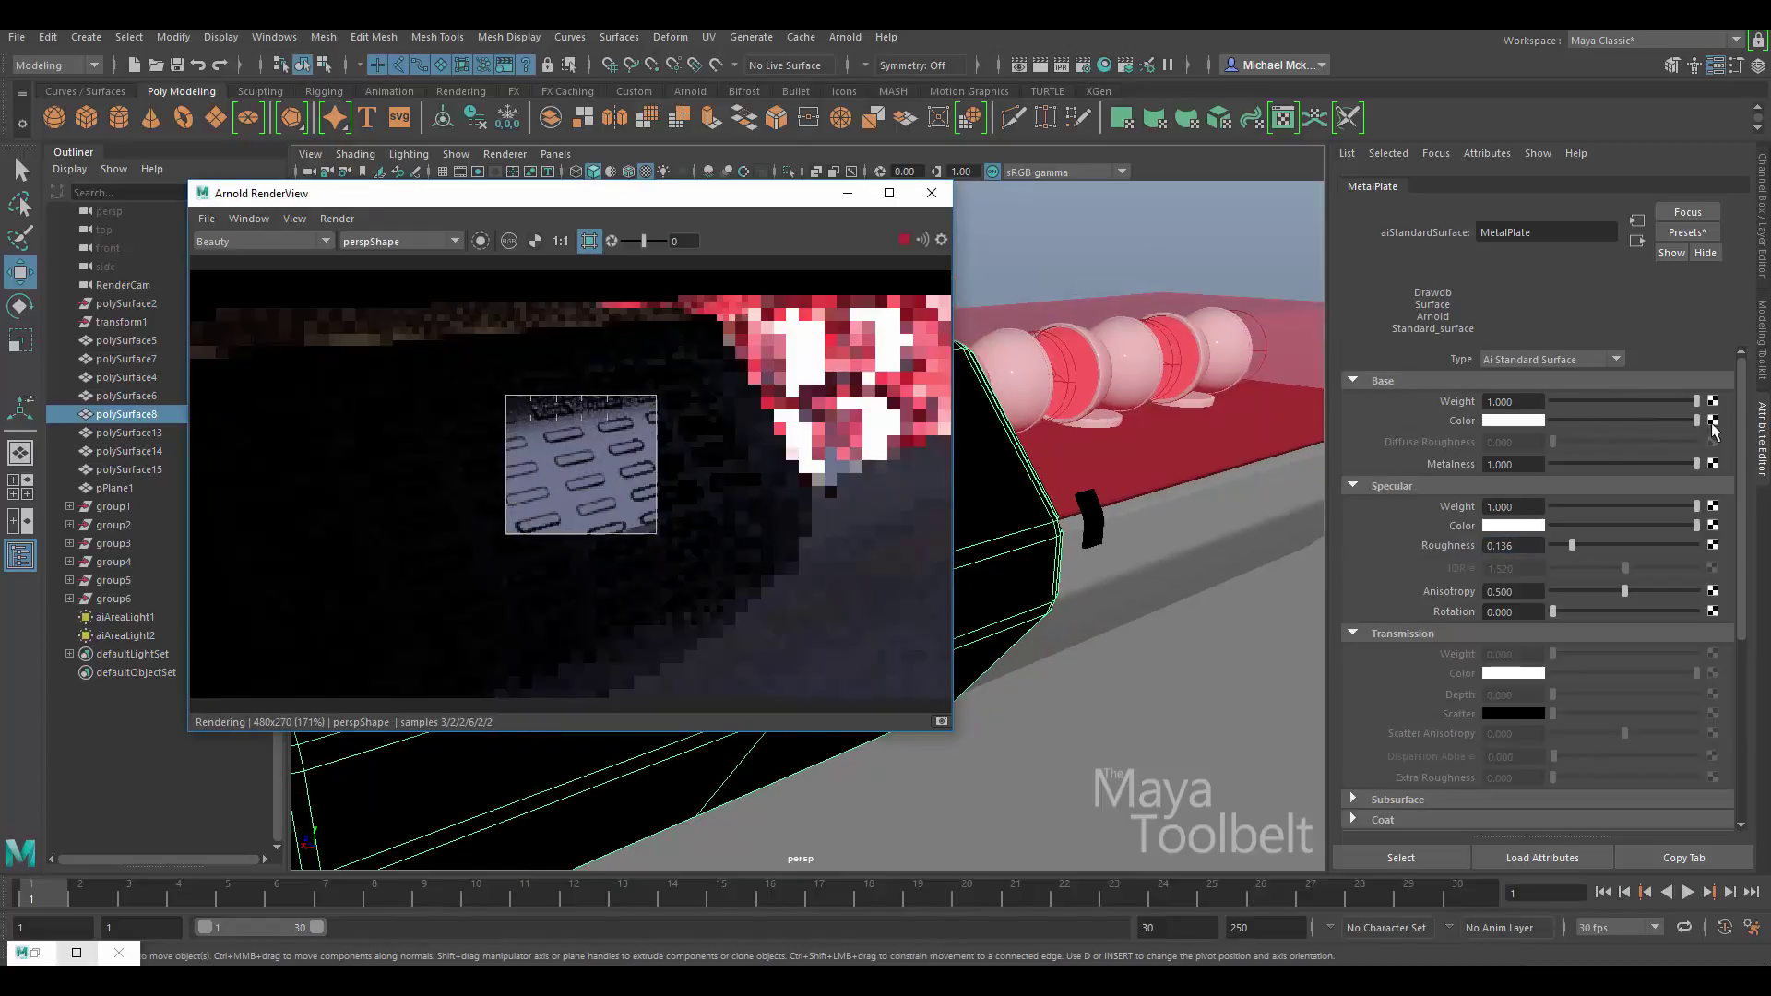
- Bring more of the light bar into the Arnold render and fit the crop region around the central housing to examine the grate bump
{"action": "left_click", "coordinate": [590, 241]}
{"action": "left_click_drag", "start_coordinate": [835, 523], "coordinate": [743, 600], "text": "alt"}
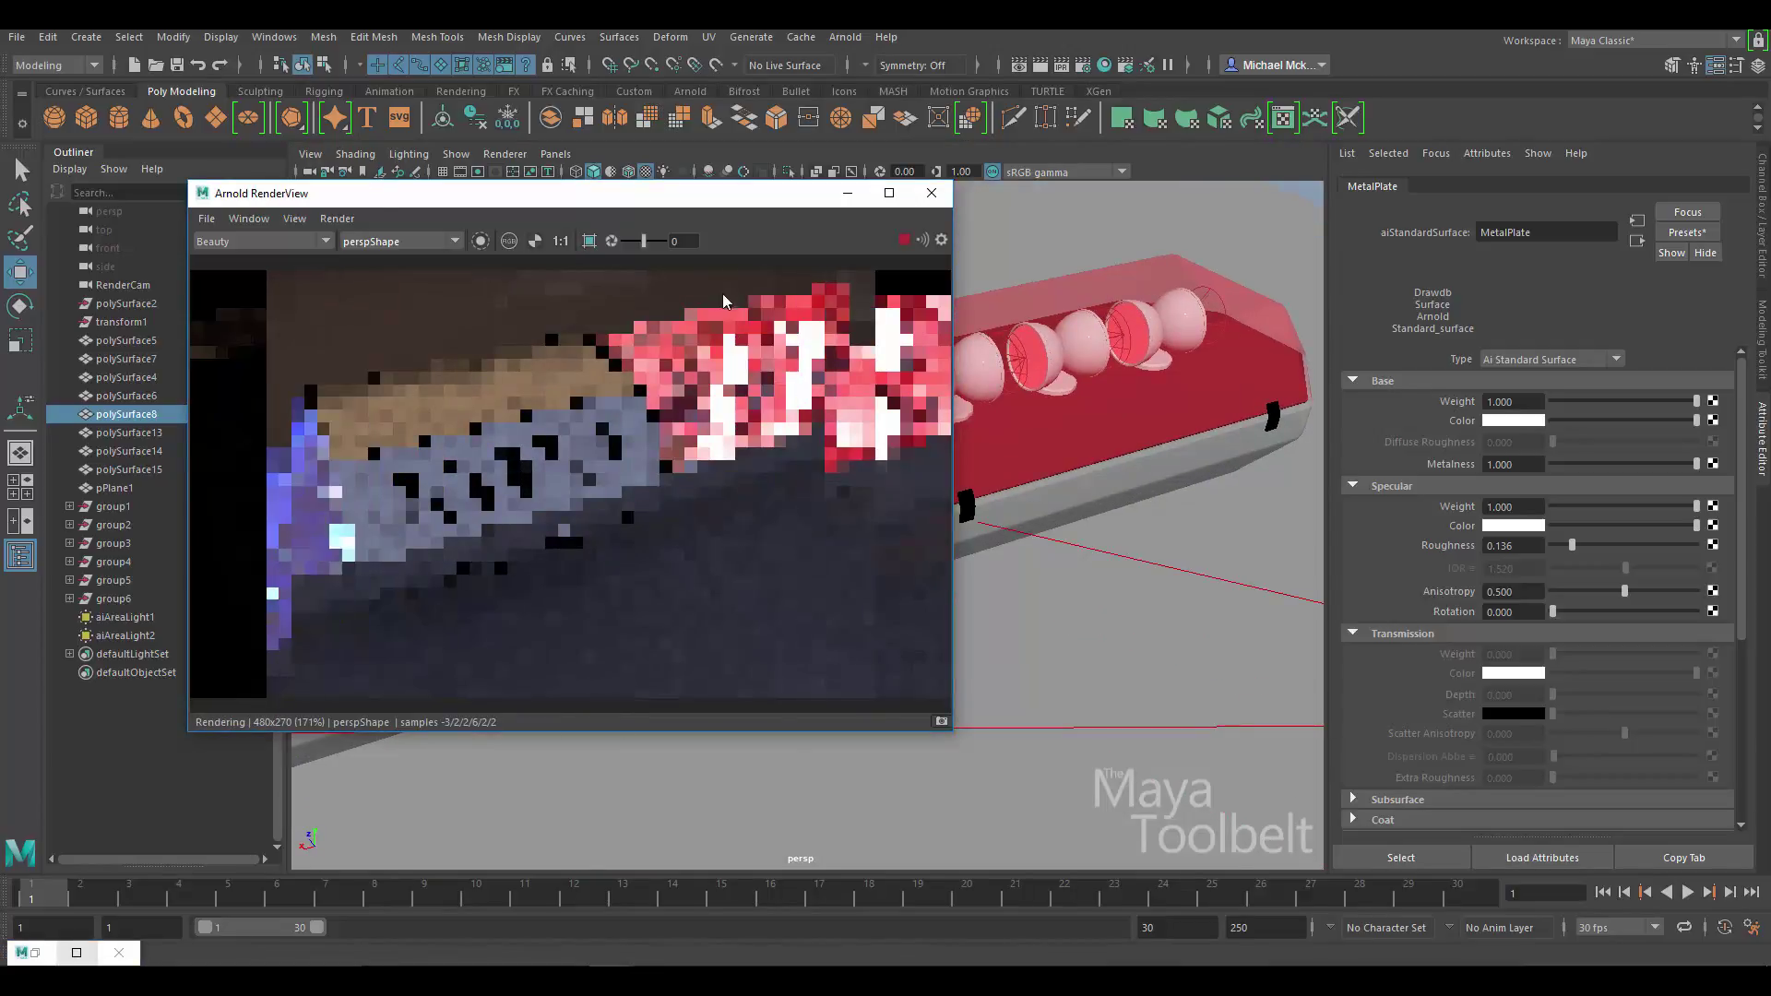
{"action": "left_click", "coordinate": [589, 241]}
{"action": "left_click_drag", "start_coordinate": [283, 342], "coordinate": [748, 634]}
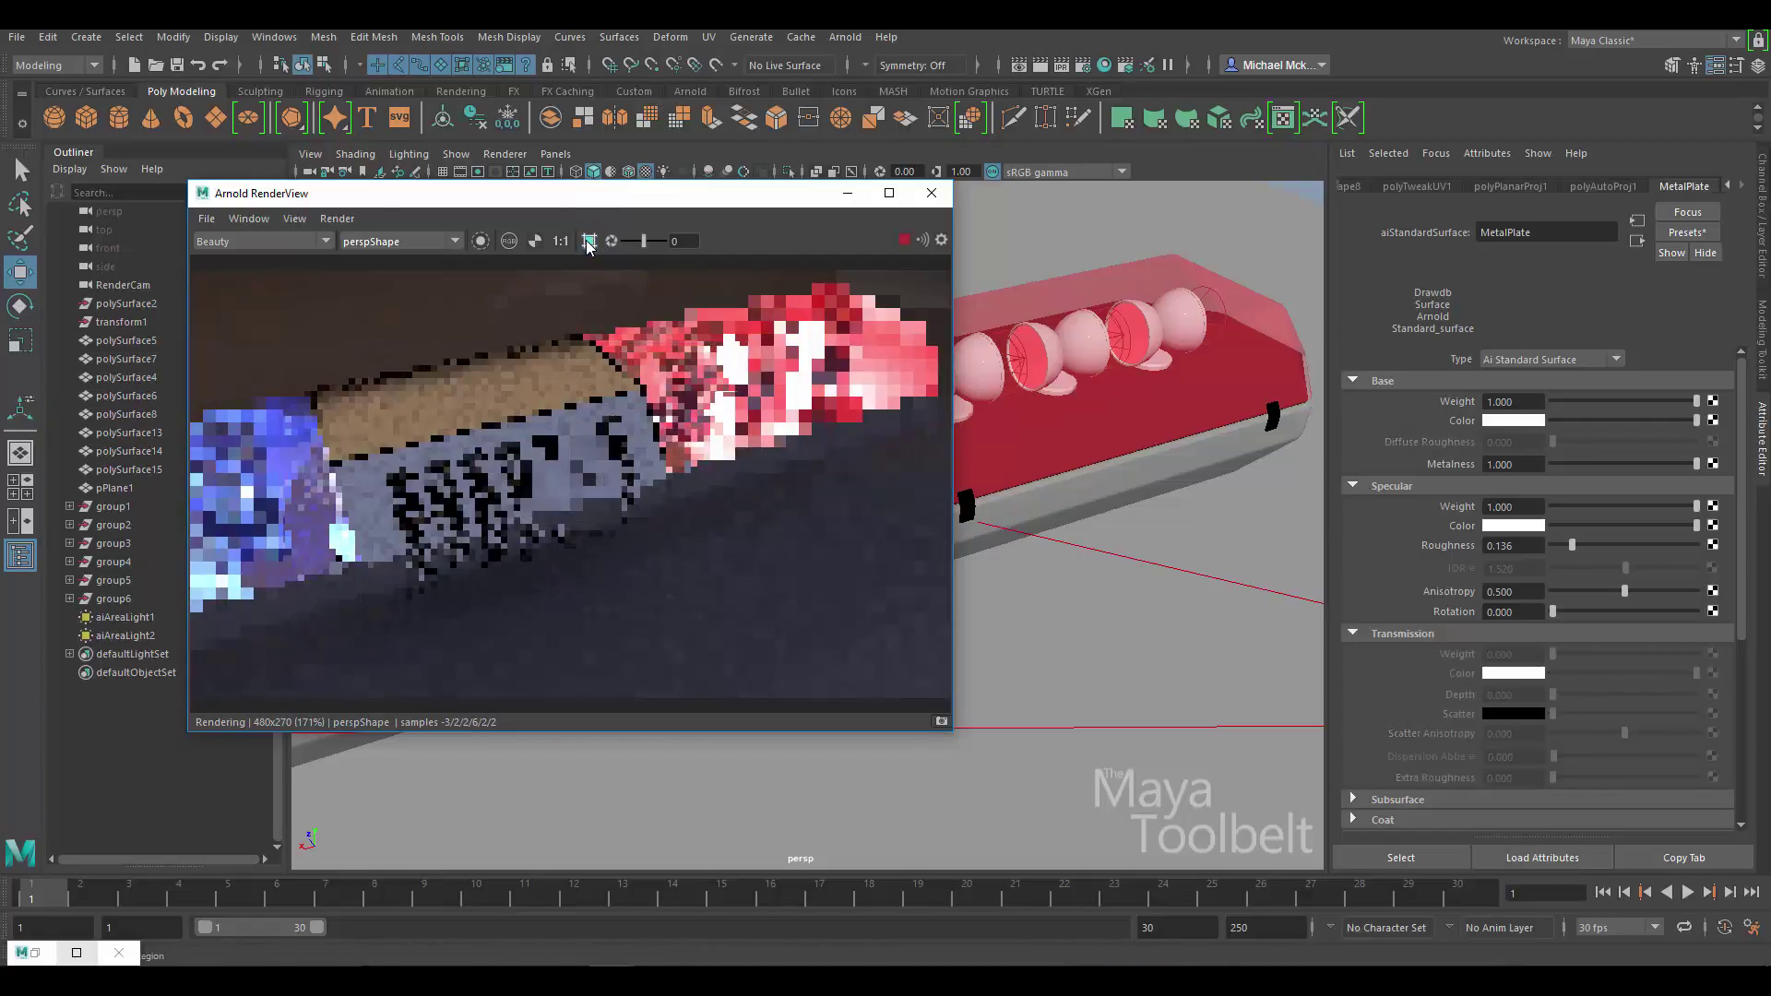
{"action": "left_click_drag", "start_coordinate": [473, 398], "coordinate": [556, 602]}
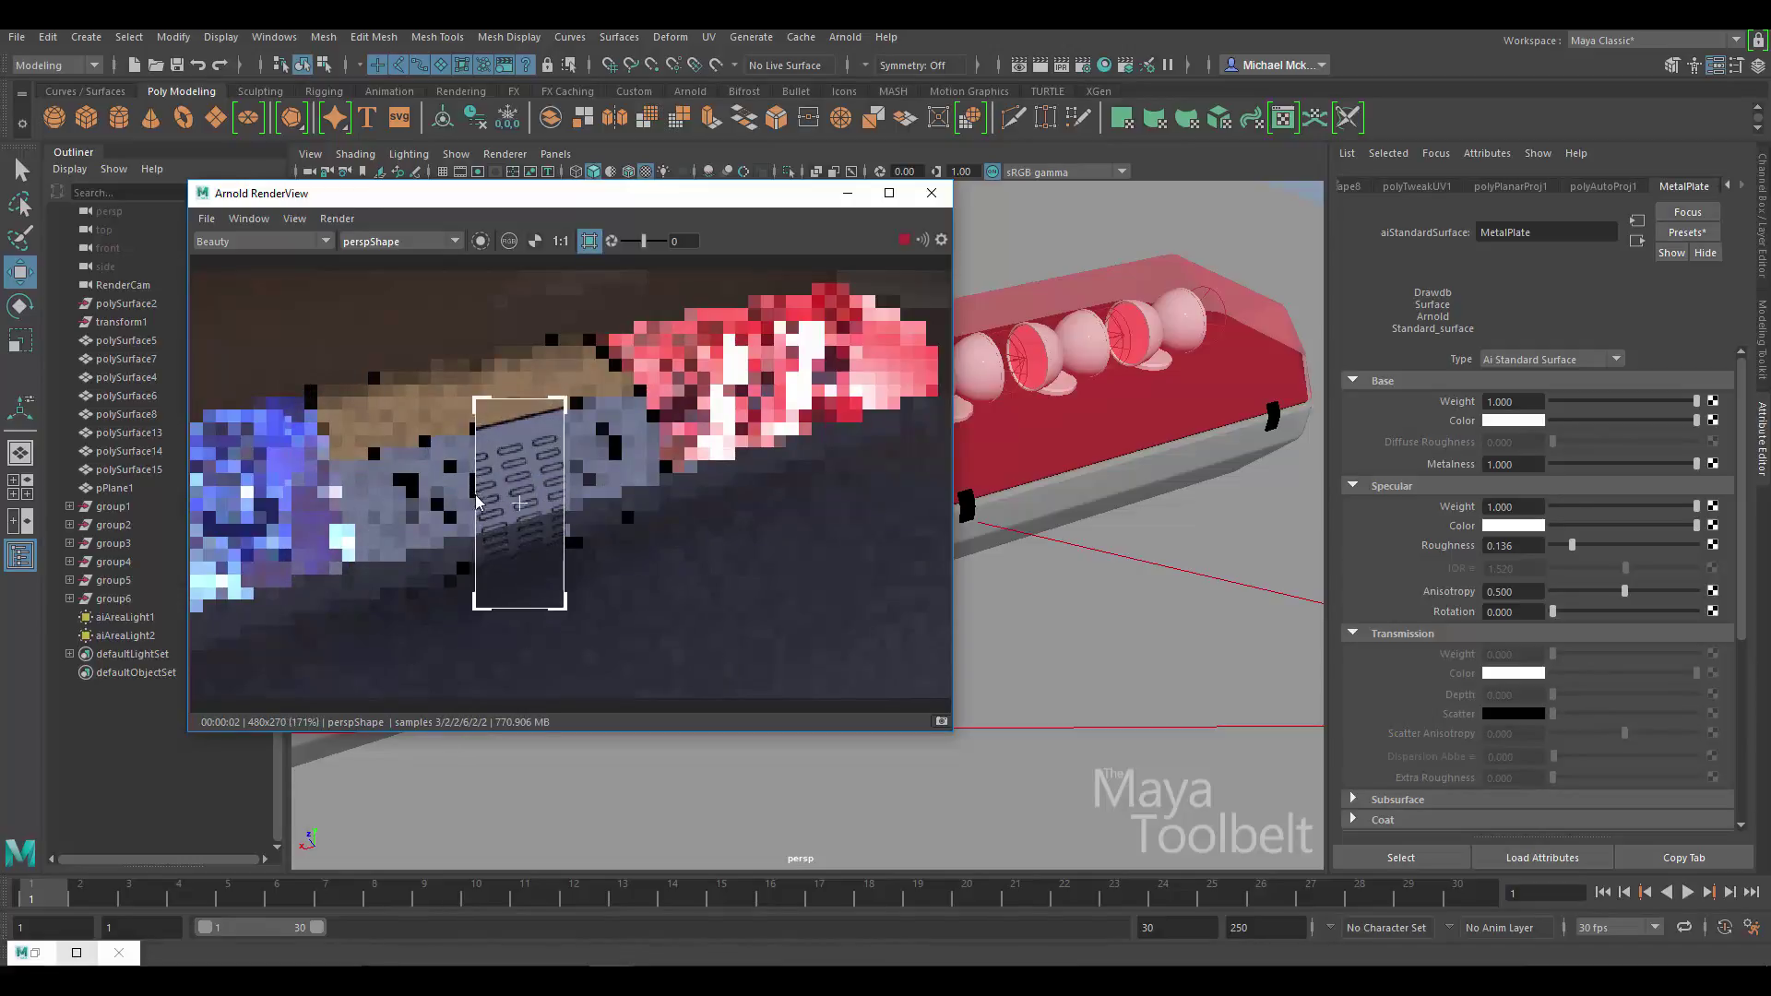
{"action": "left_click_drag", "start_coordinate": [480, 409], "coordinate": [349, 406]}
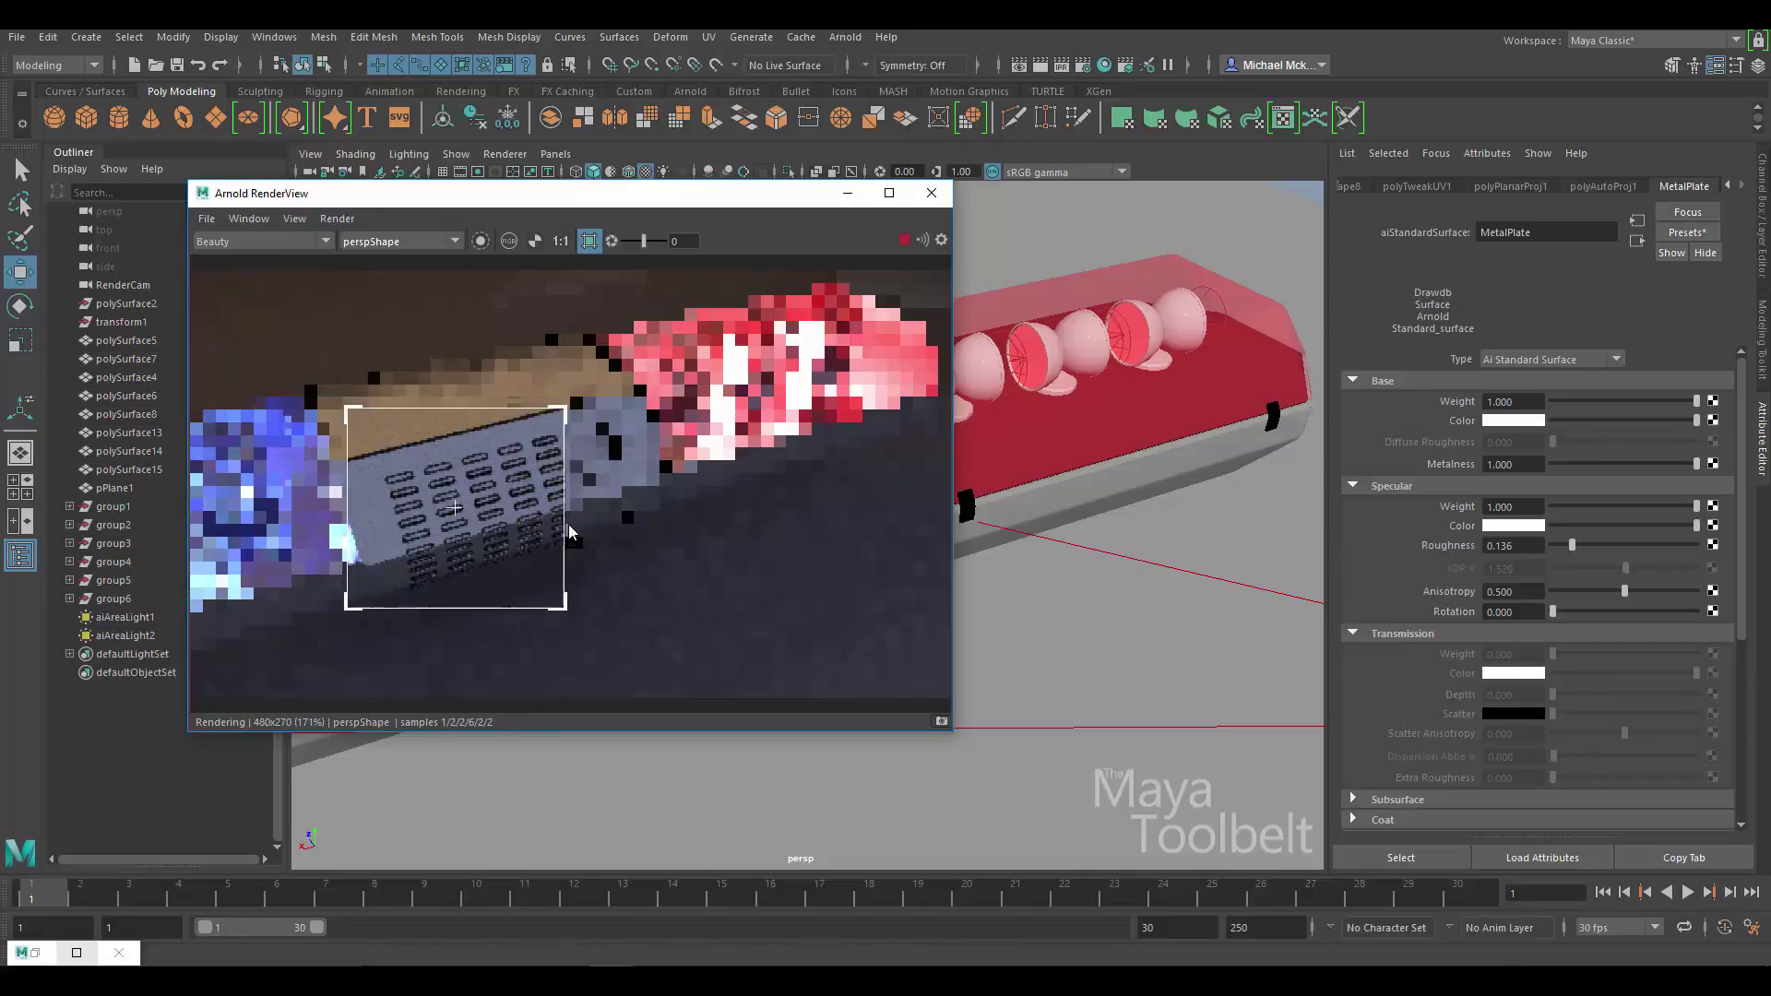
{"action": "left_click_drag", "start_coordinate": [559, 408], "coordinate": [642, 407]}
{"action": "mouse_move", "coordinate": [567, 535]}
{"action": "left_mouse_down", "text": "alt"}
{"action": "mouse_move", "coordinate": [589, 527]}
{"action": "mouse_move", "coordinate": [544, 552]}
{"action": "mouse_move", "coordinate": [574, 550]}
{"action": "mouse_move", "coordinate": [563, 528]}
{"action": "mouse_move", "coordinate": [572, 544]}
{"action": "left_mouse_up", "text": "alt"}
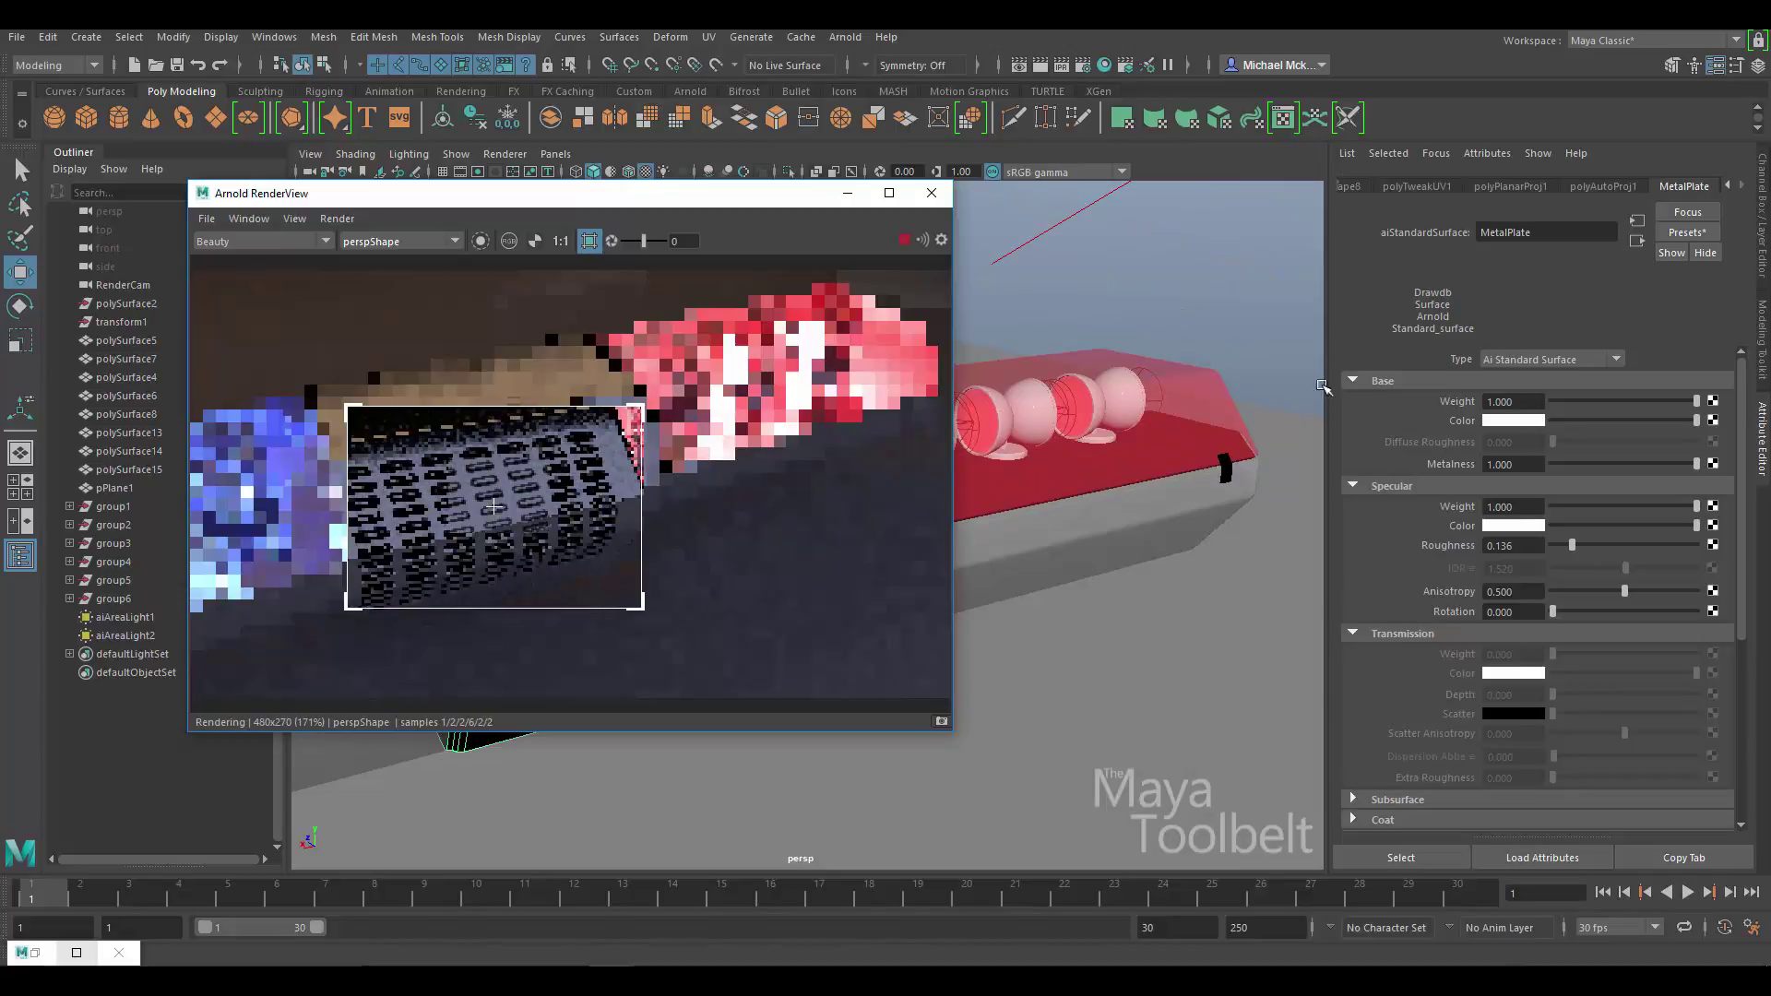
- Reconnect the Metal_Grate.tga Out Color to MetalPlate's Base Color in the Hypershade
{"action": "left_click", "coordinate": [1638, 229]}
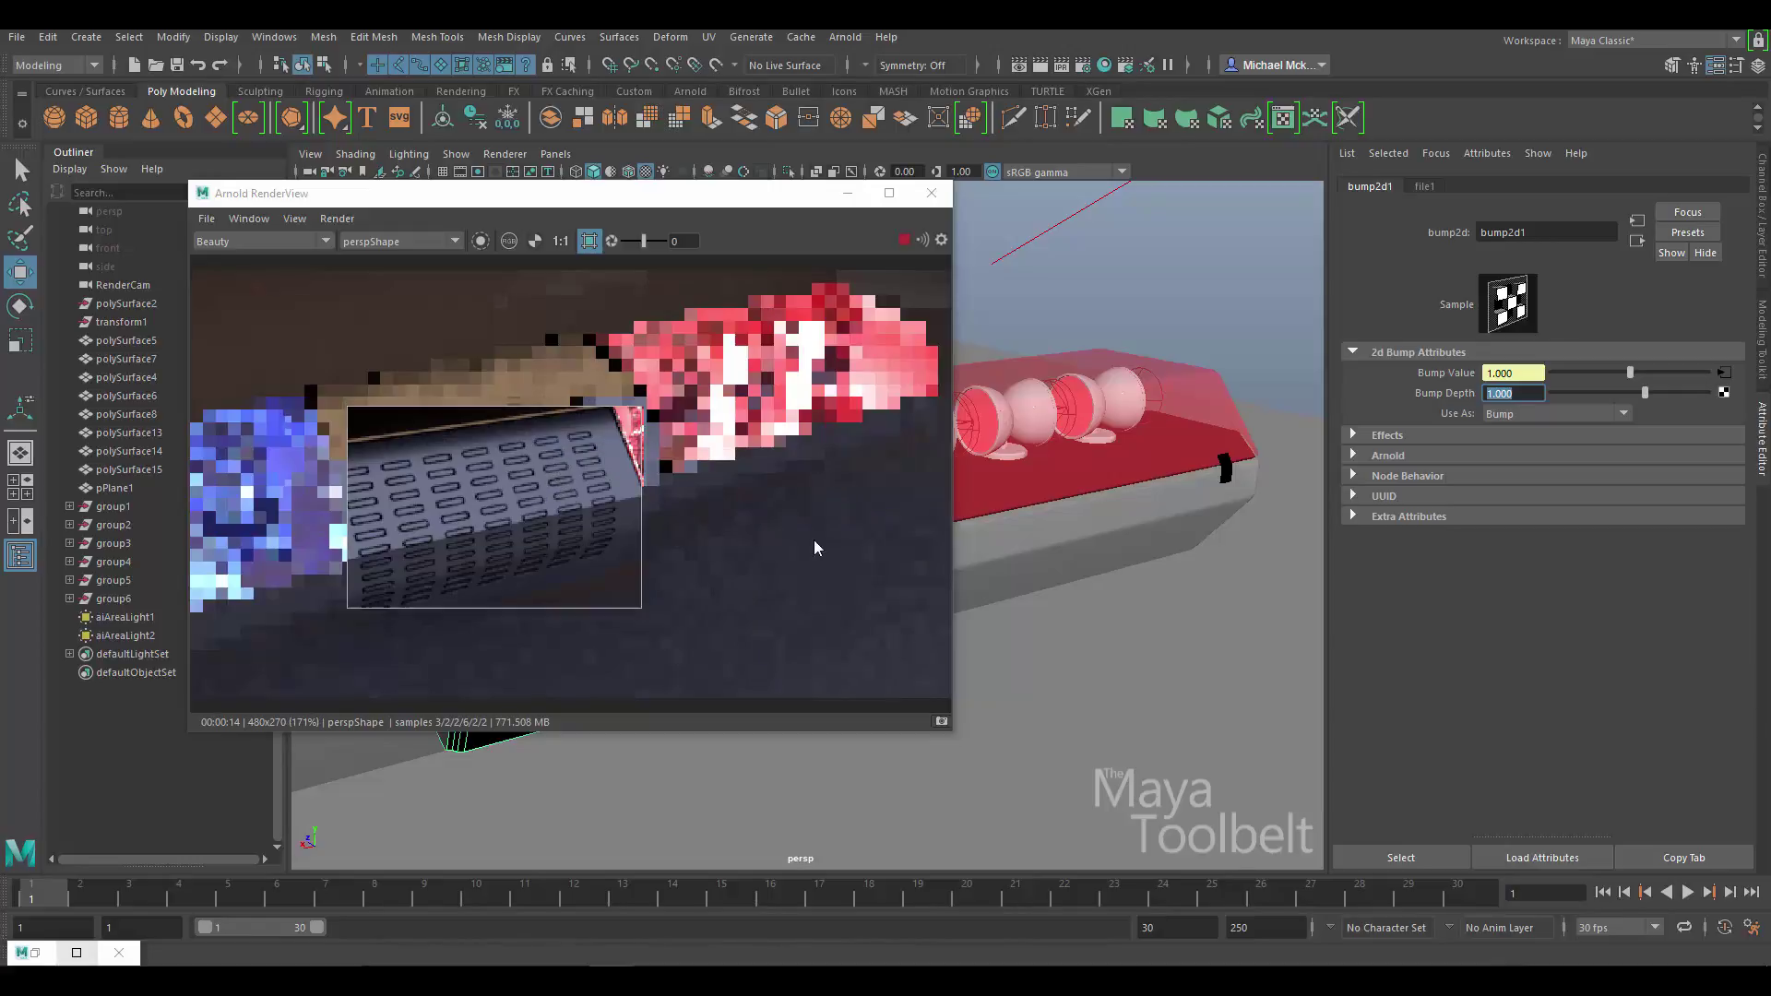
{"action": "left_click", "coordinate": [41, 953]}
{"action": "left_click_drag", "start_coordinate": [810, 180], "coordinate": [1299, 55]}
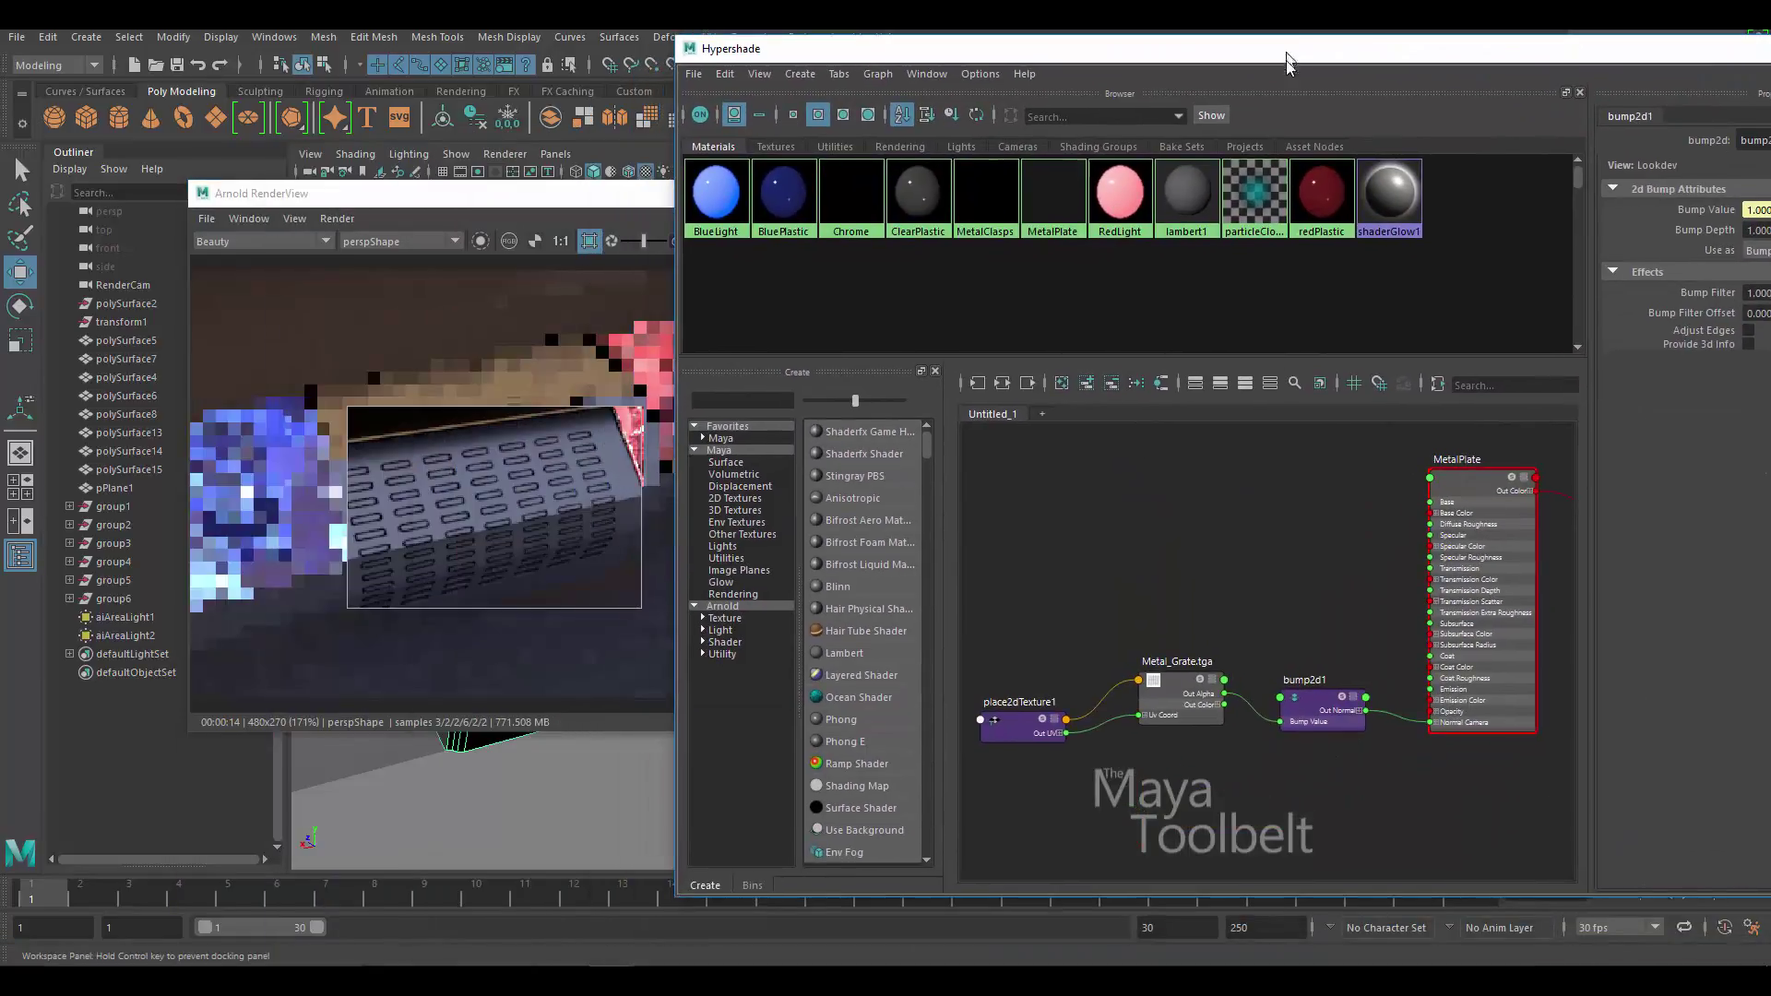
{"action": "left_click", "coordinate": [1230, 701]}
{"action": "left_click", "coordinate": [1428, 513]}
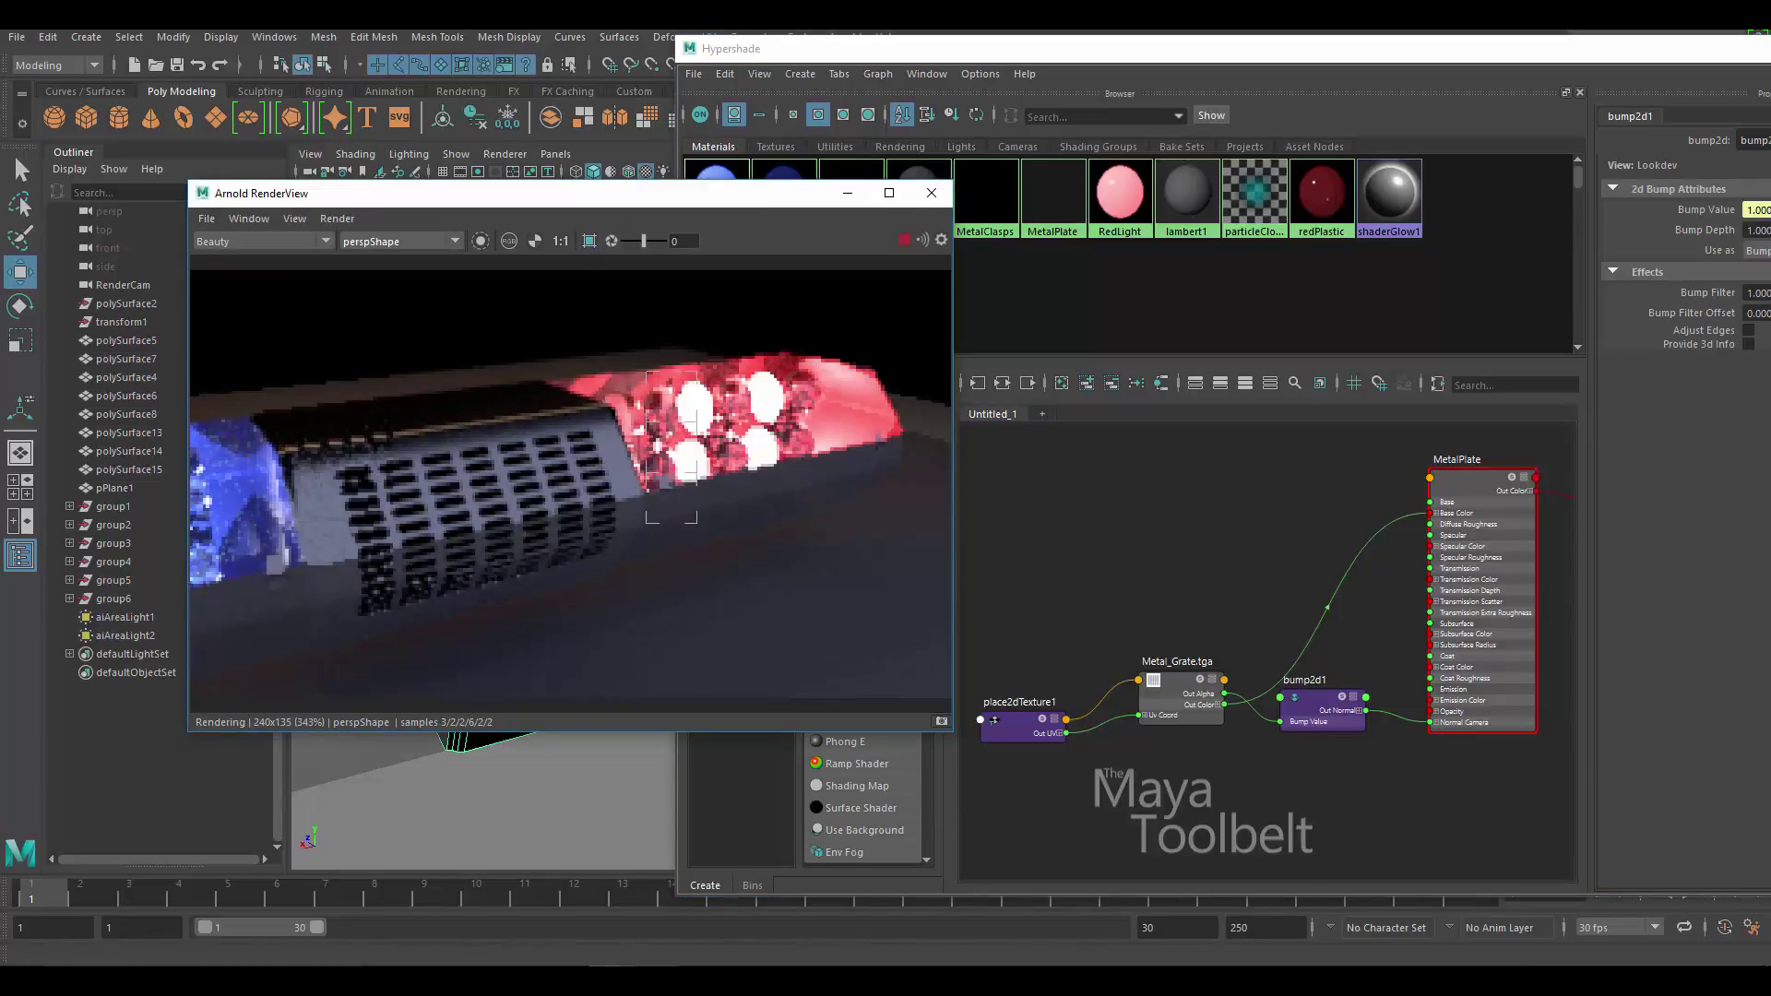
- Check the police light bar reference photo and select the clear cover's lower front face beside the central housing on the red side
{"action": "left_click", "coordinate": [656, 980]}
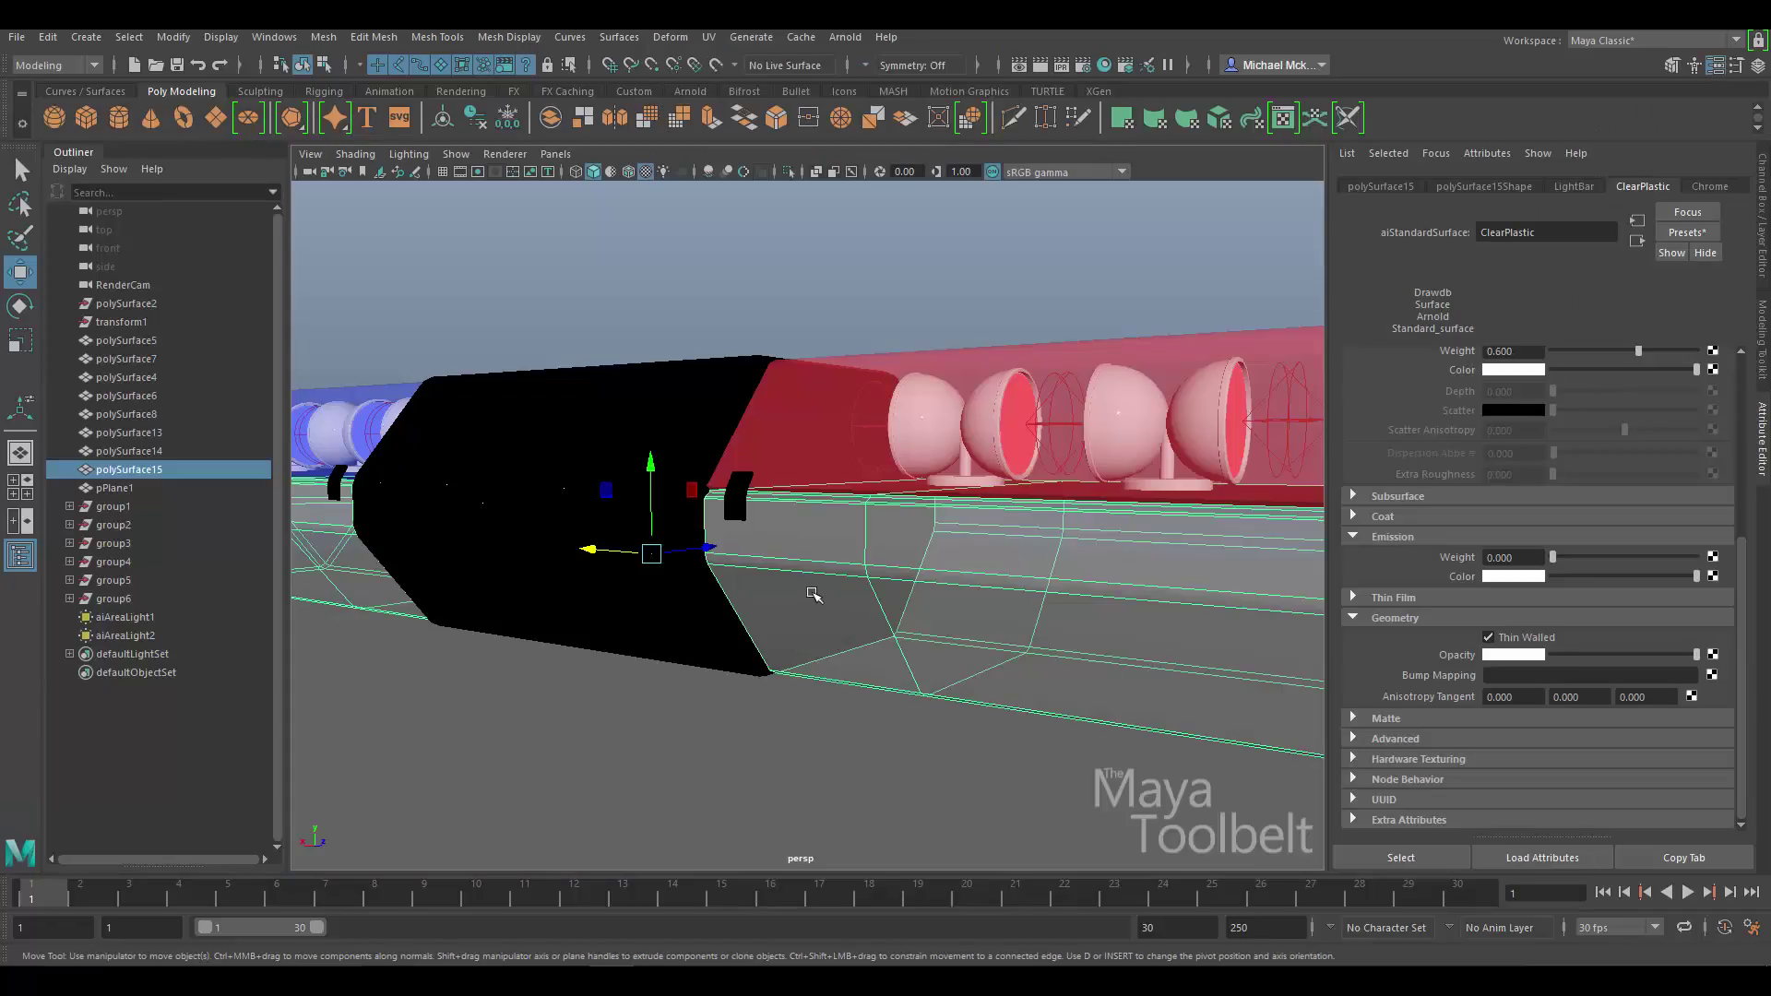
{"action": "right_click_drag", "start_coordinate": [808, 466], "coordinate": [811, 506]}
{"action": "left_click", "coordinate": [819, 620]}
{"action": "left_click_drag", "start_coordinate": [1111, 668], "coordinate": [1200, 604], "text": "alt"}
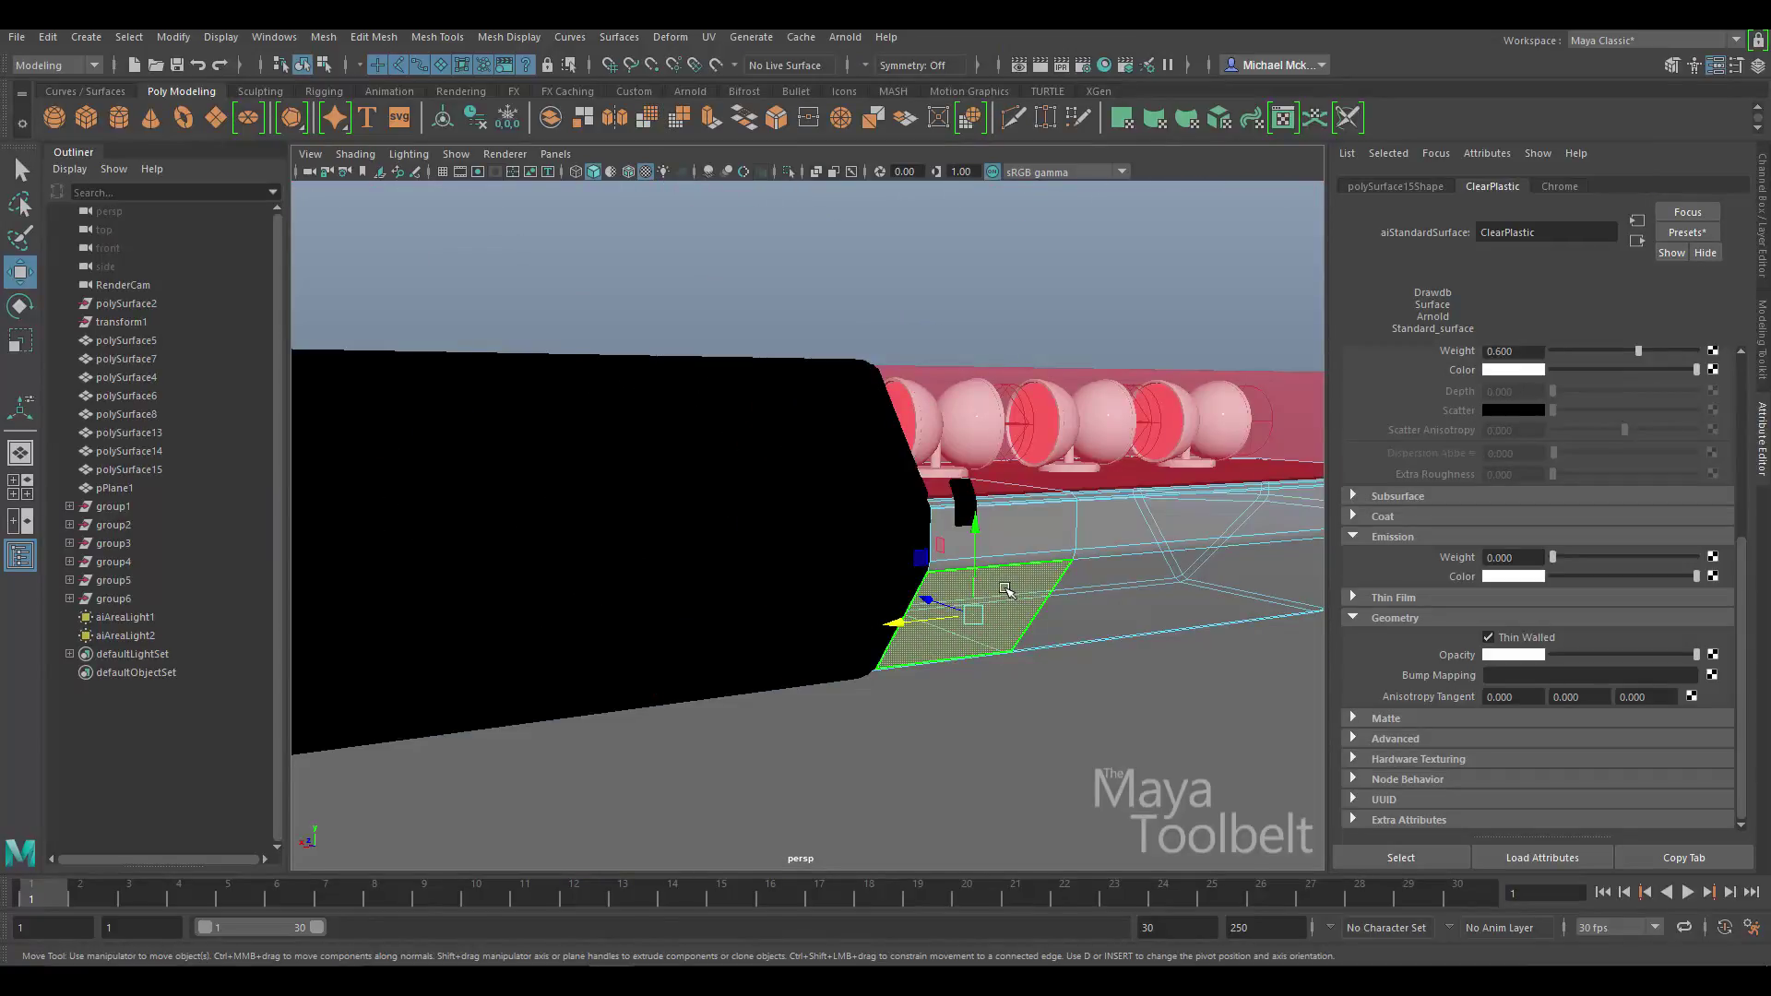
- Assign a new Arnold aiStandardSurface material to the selected face and name it RedGlassPanel
{"action": "right_click_drag", "start_coordinate": [1006, 590], "coordinate": [1011, 926]}
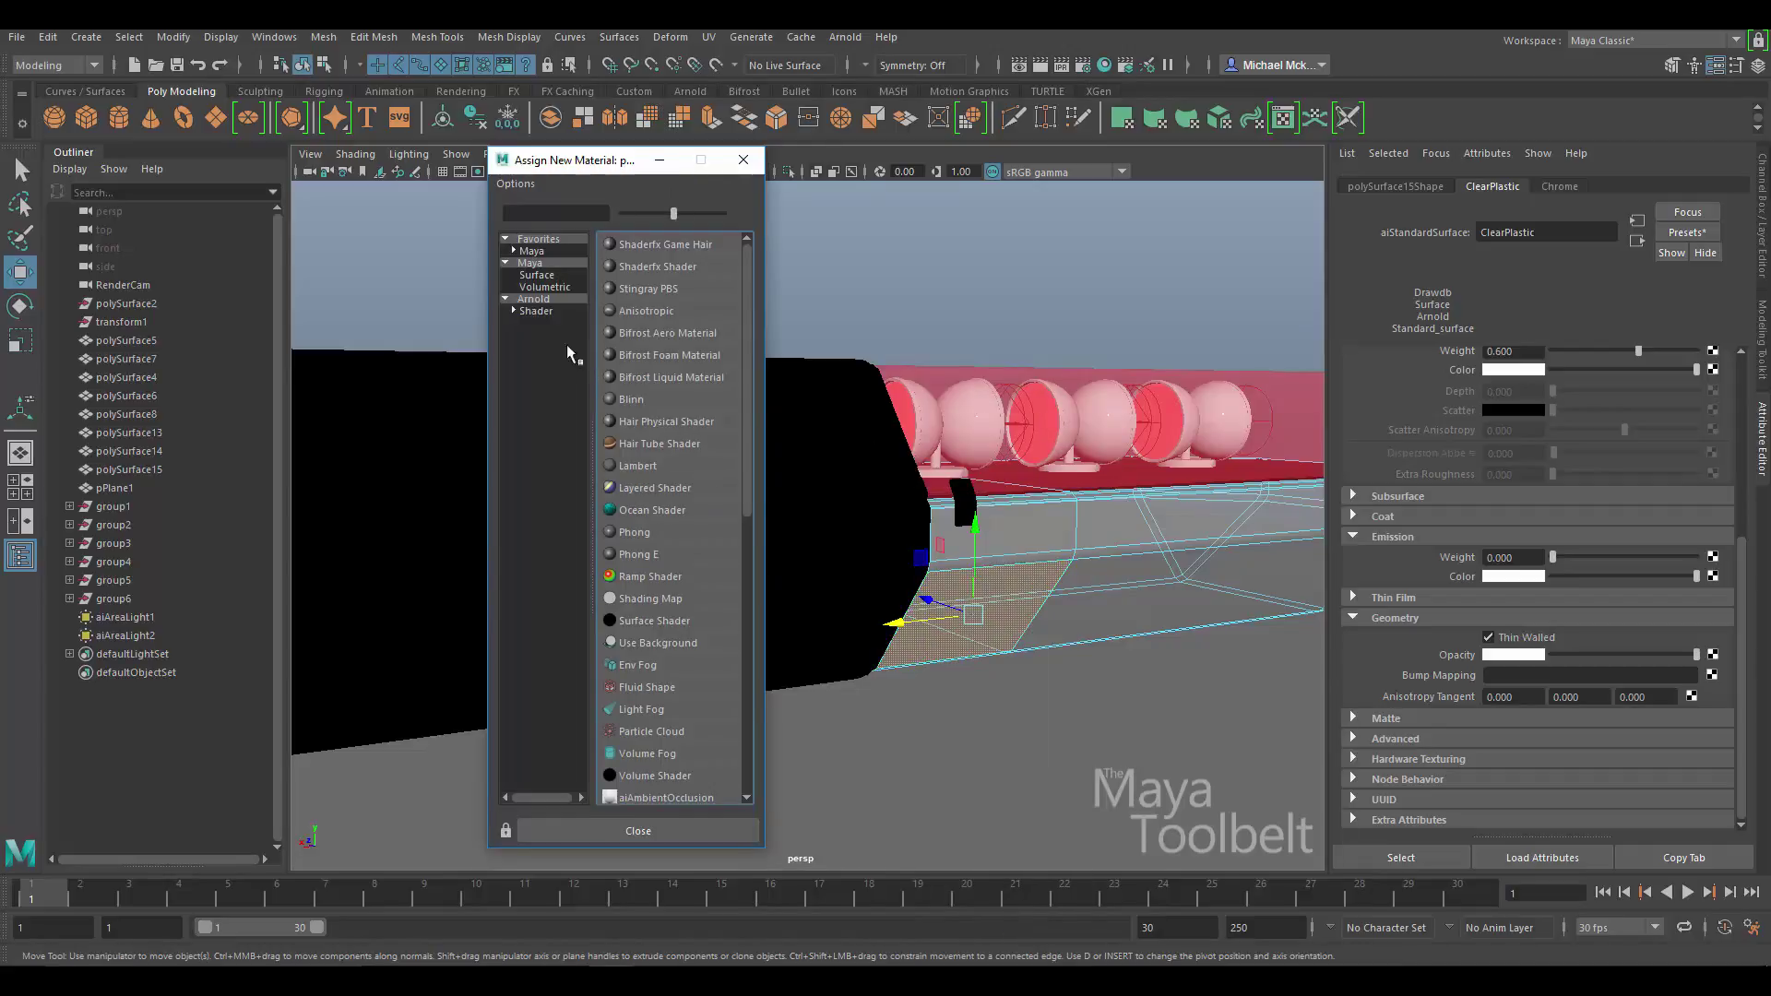
{"action": "left_click", "coordinate": [544, 311]}
{"action": "left_click", "coordinate": [670, 378]}
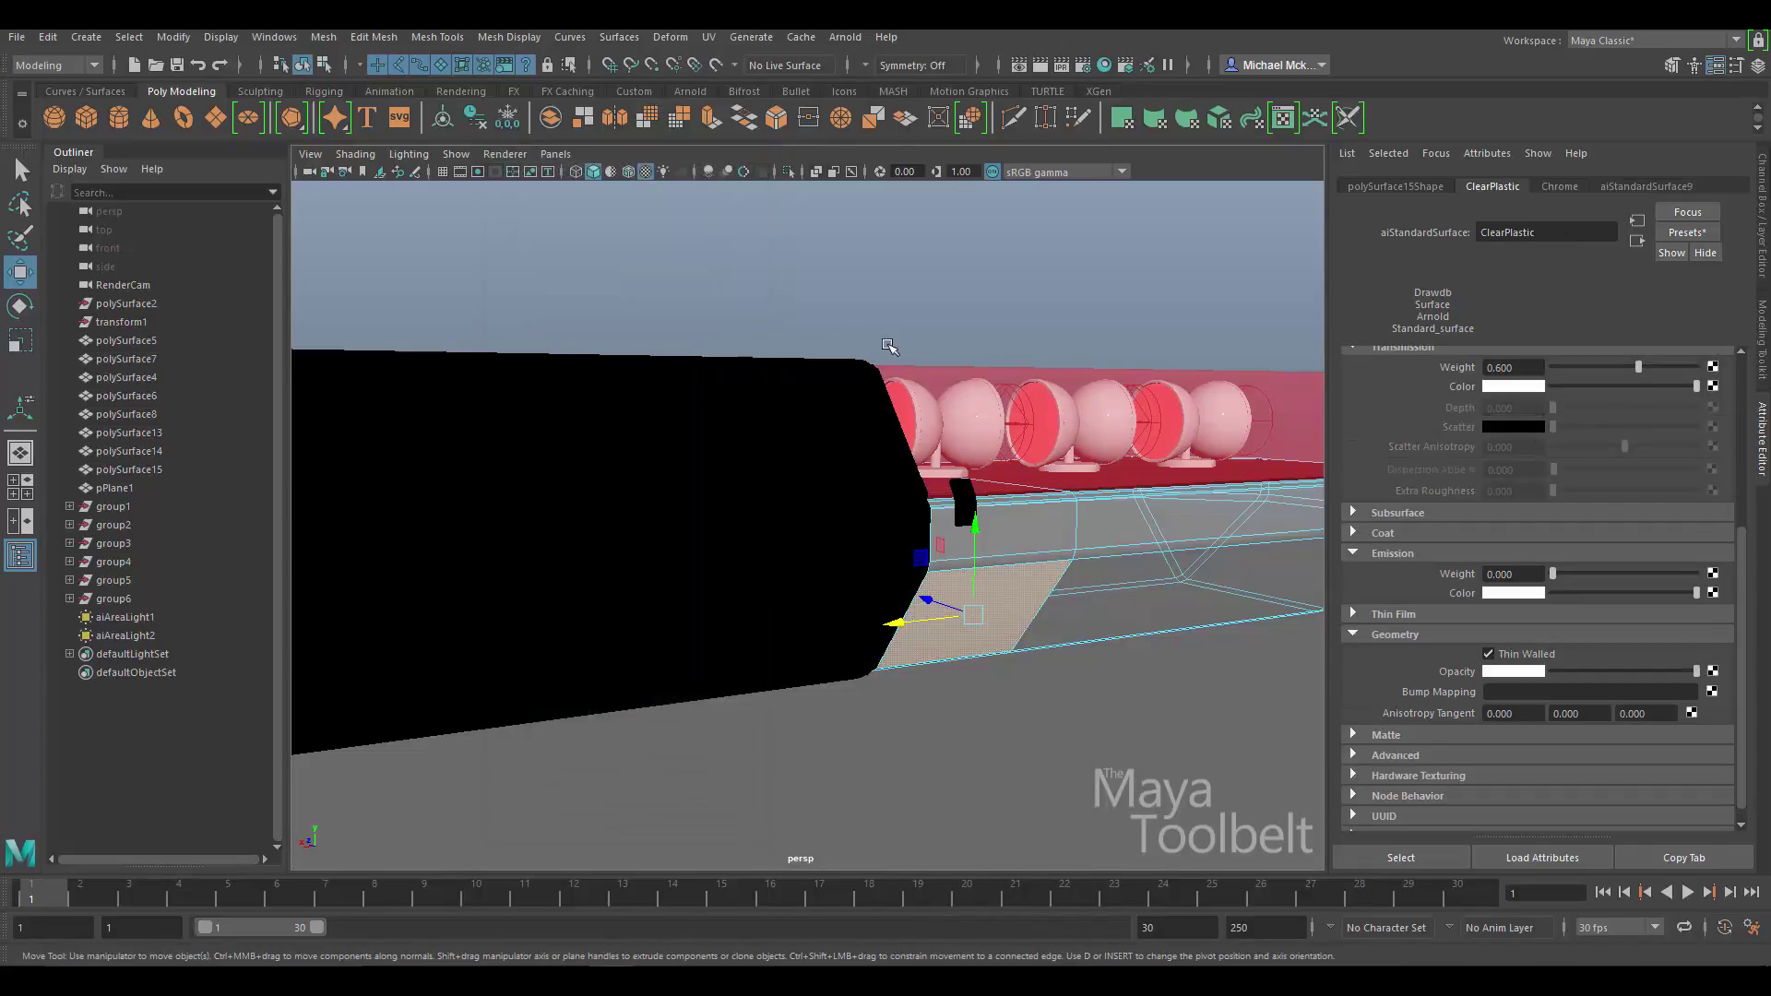
{"action": "double_click", "coordinate": [1587, 232]}
{"action": "type", "text": "RedGlassPanel"}
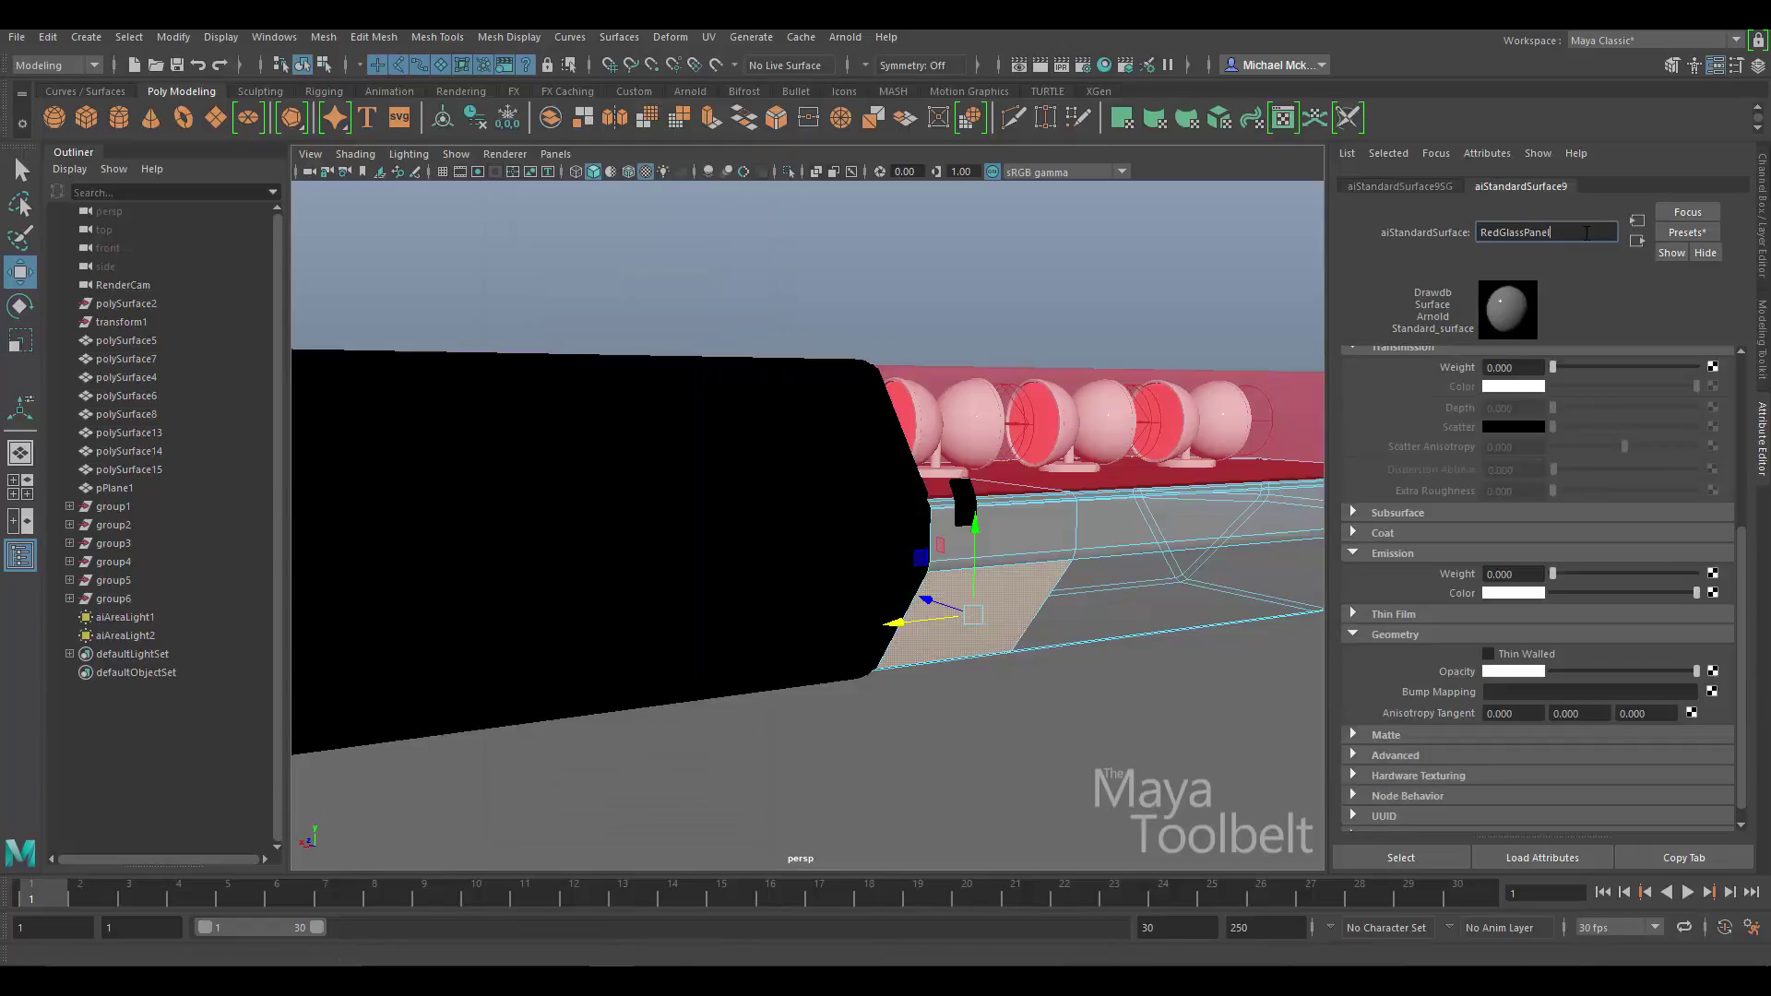
{"action": "key", "text": "Return"}
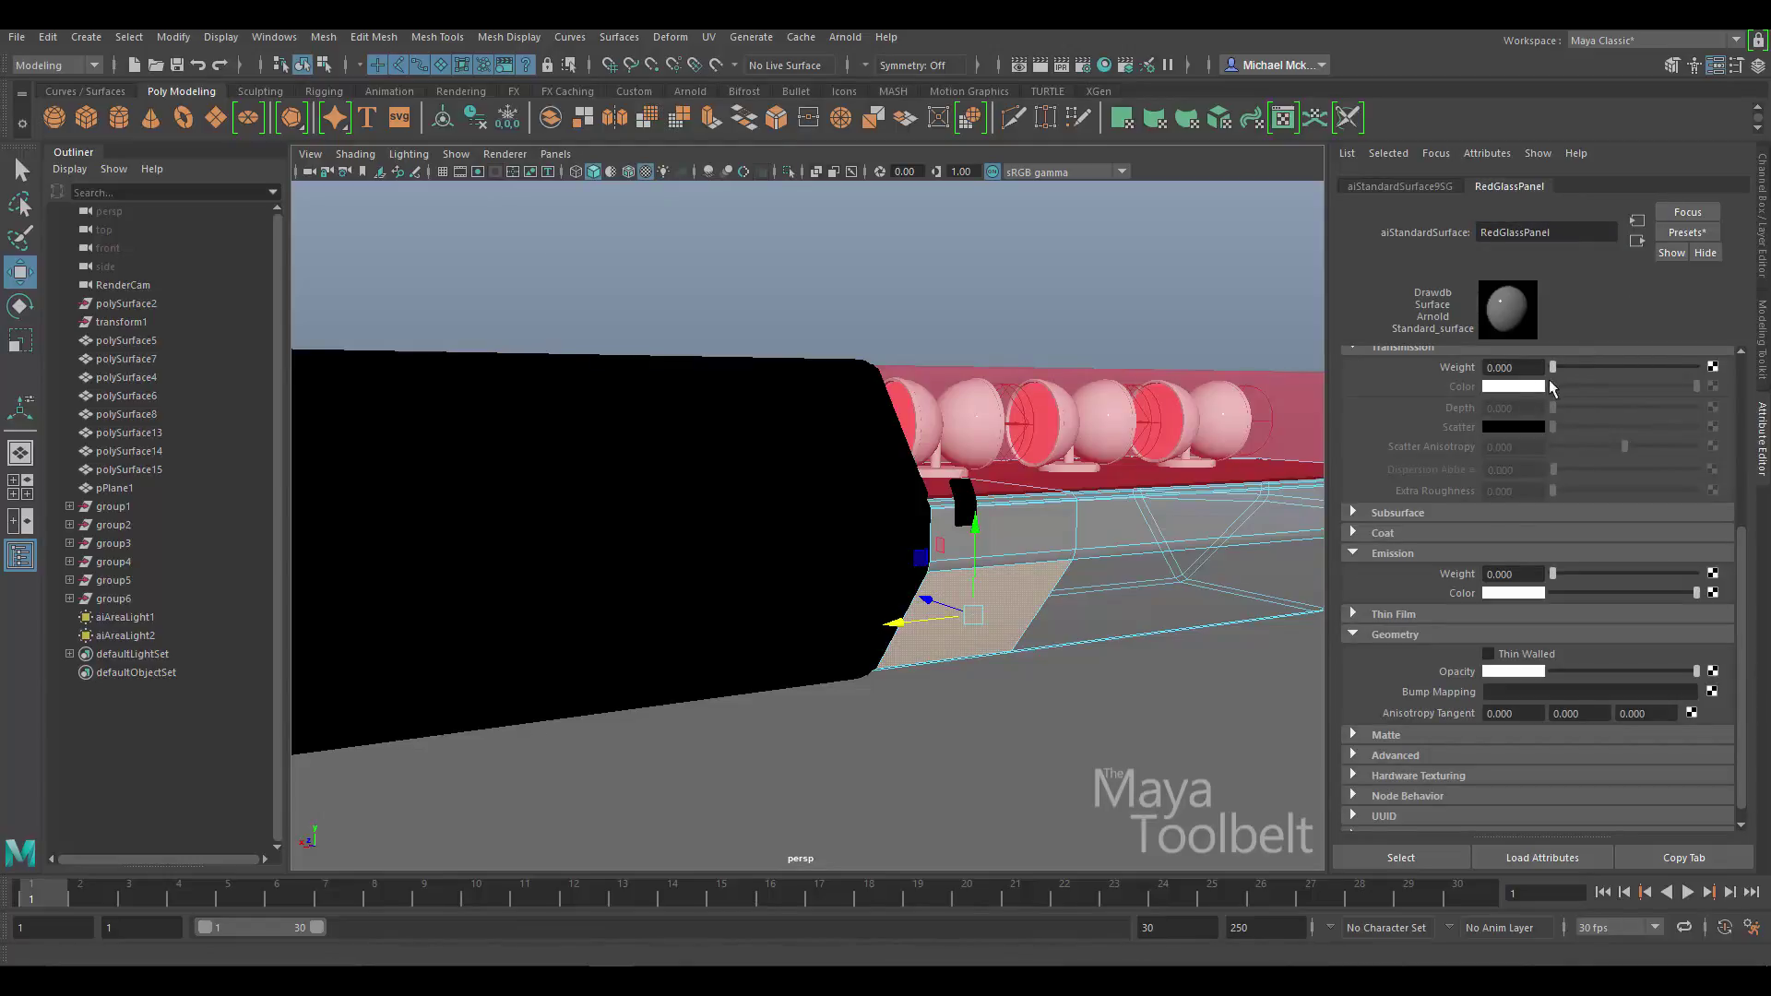
- Replace RedGlassPanel's settings with the Thin_Plastic preset
{"action": "left_click", "coordinate": [1687, 232]}
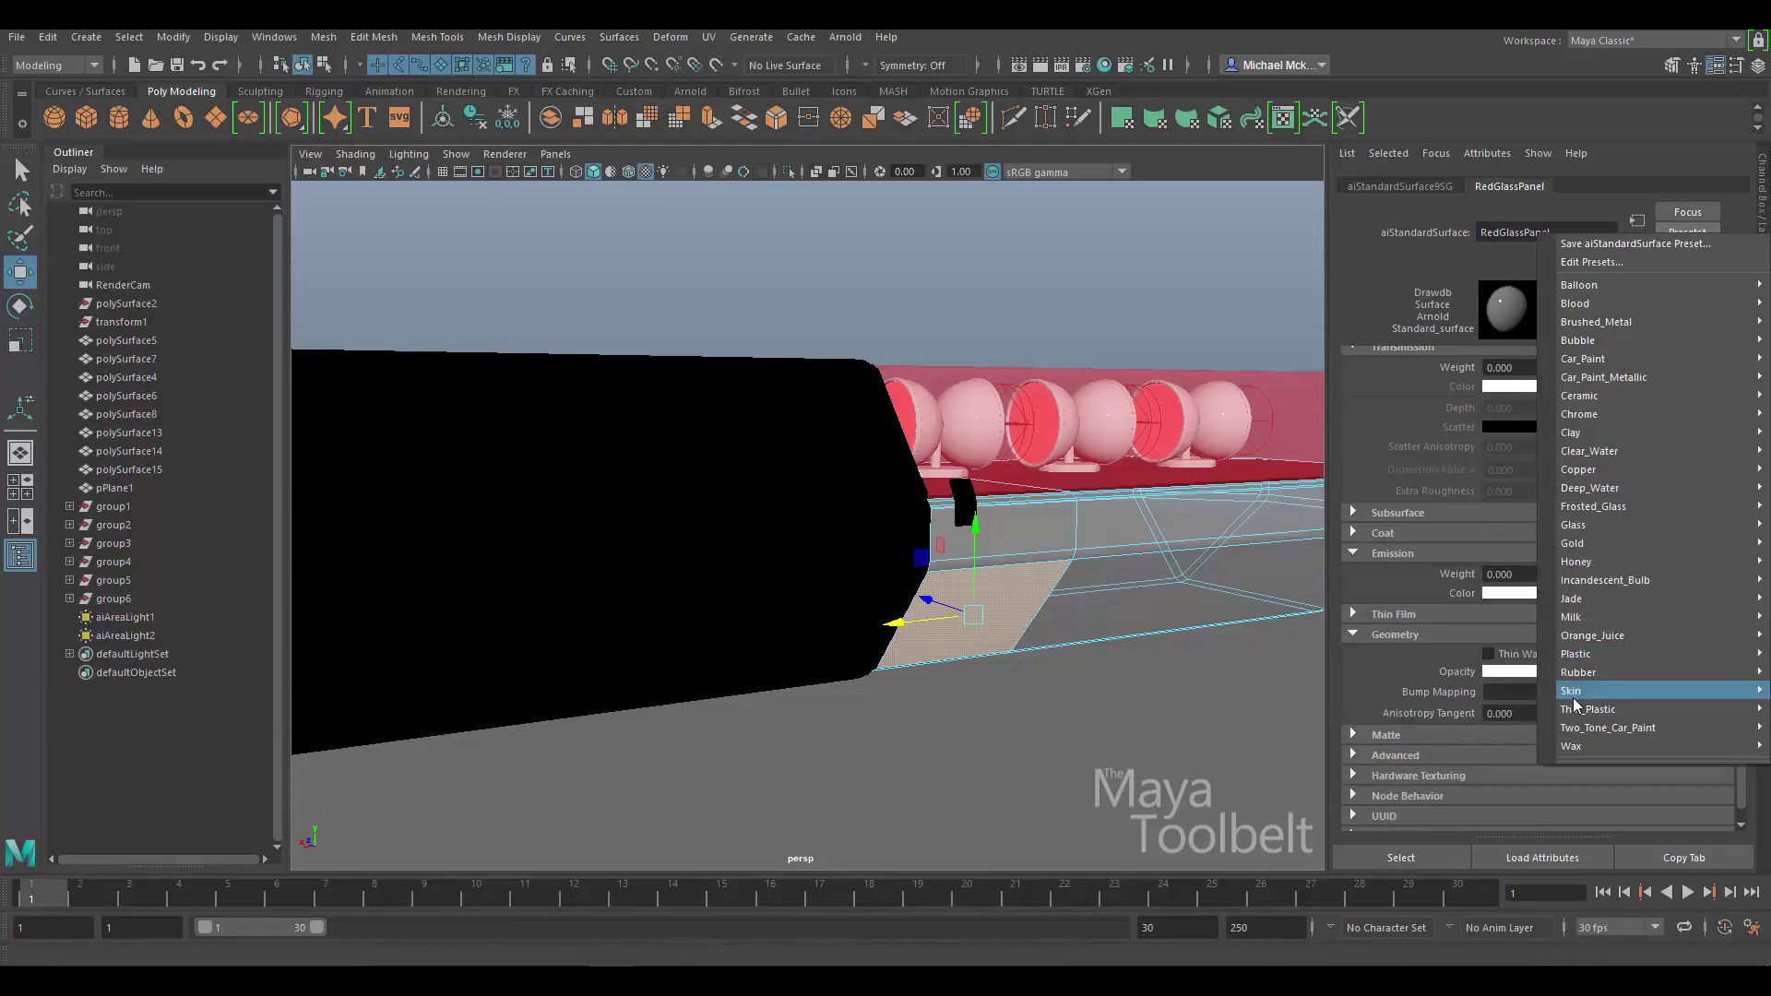
{"action": "mouse_move", "coordinate": [1612, 672]}
{"action": "mouse_move", "coordinate": [1596, 709]}
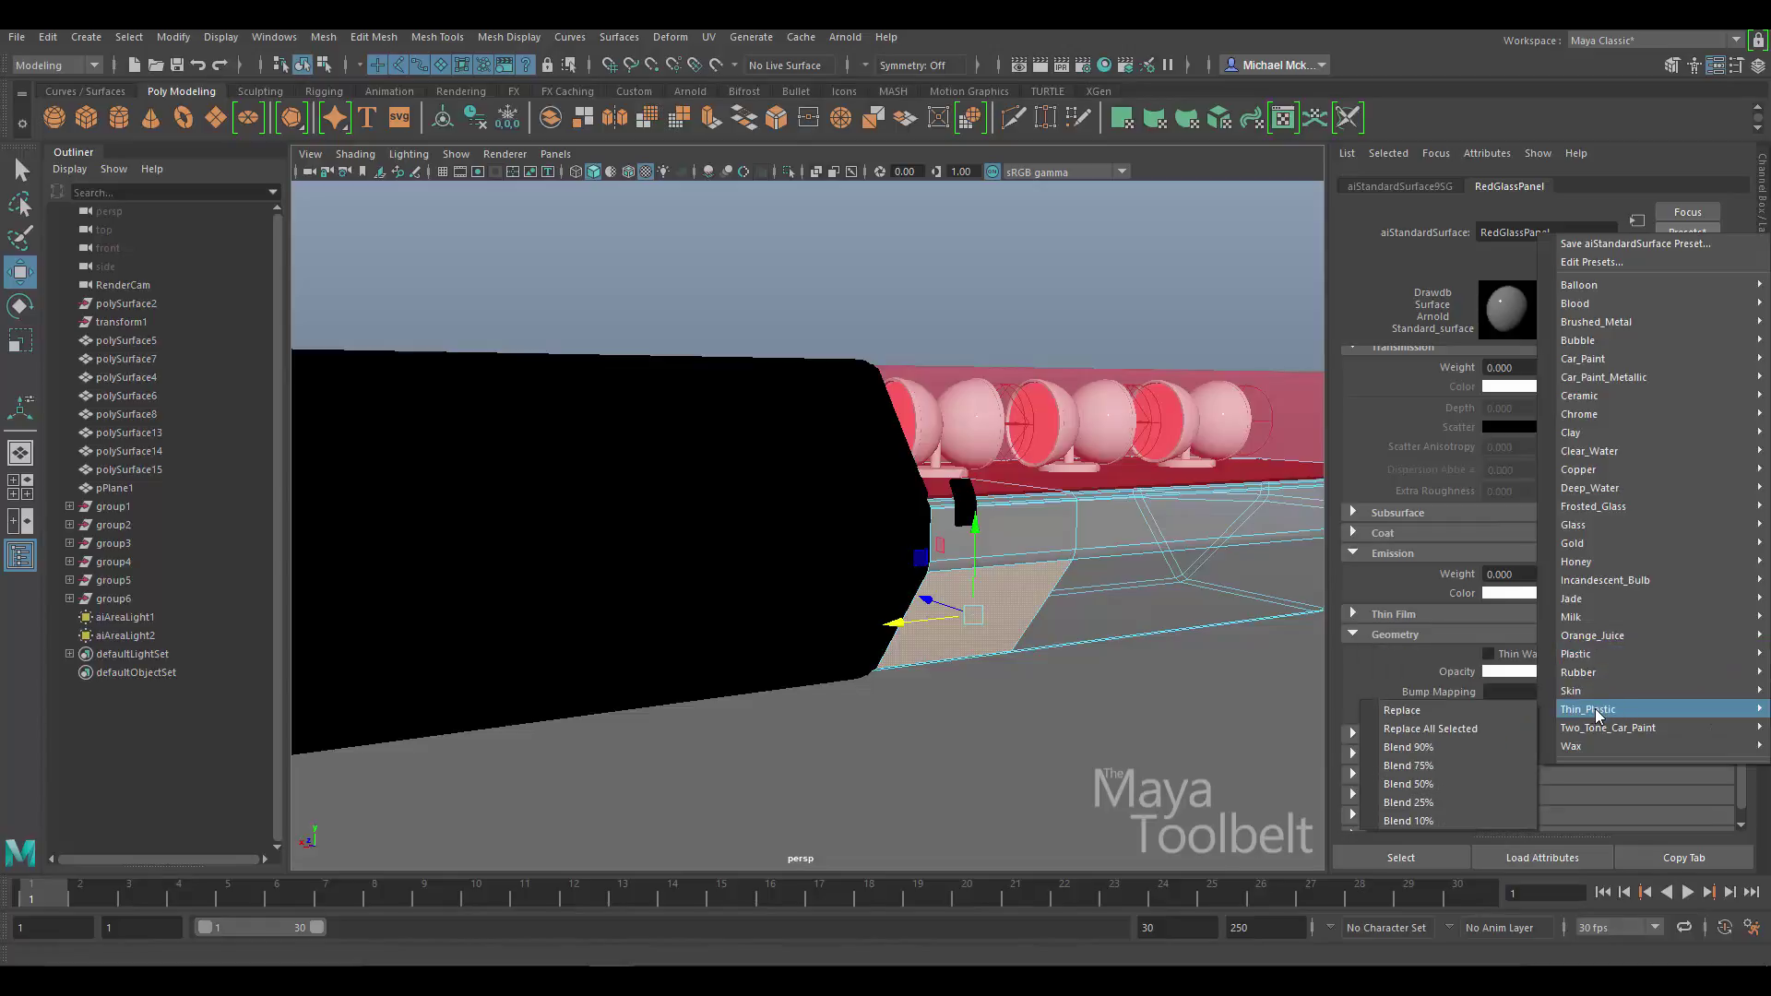
{"action": "left_click", "coordinate": [1497, 707]}
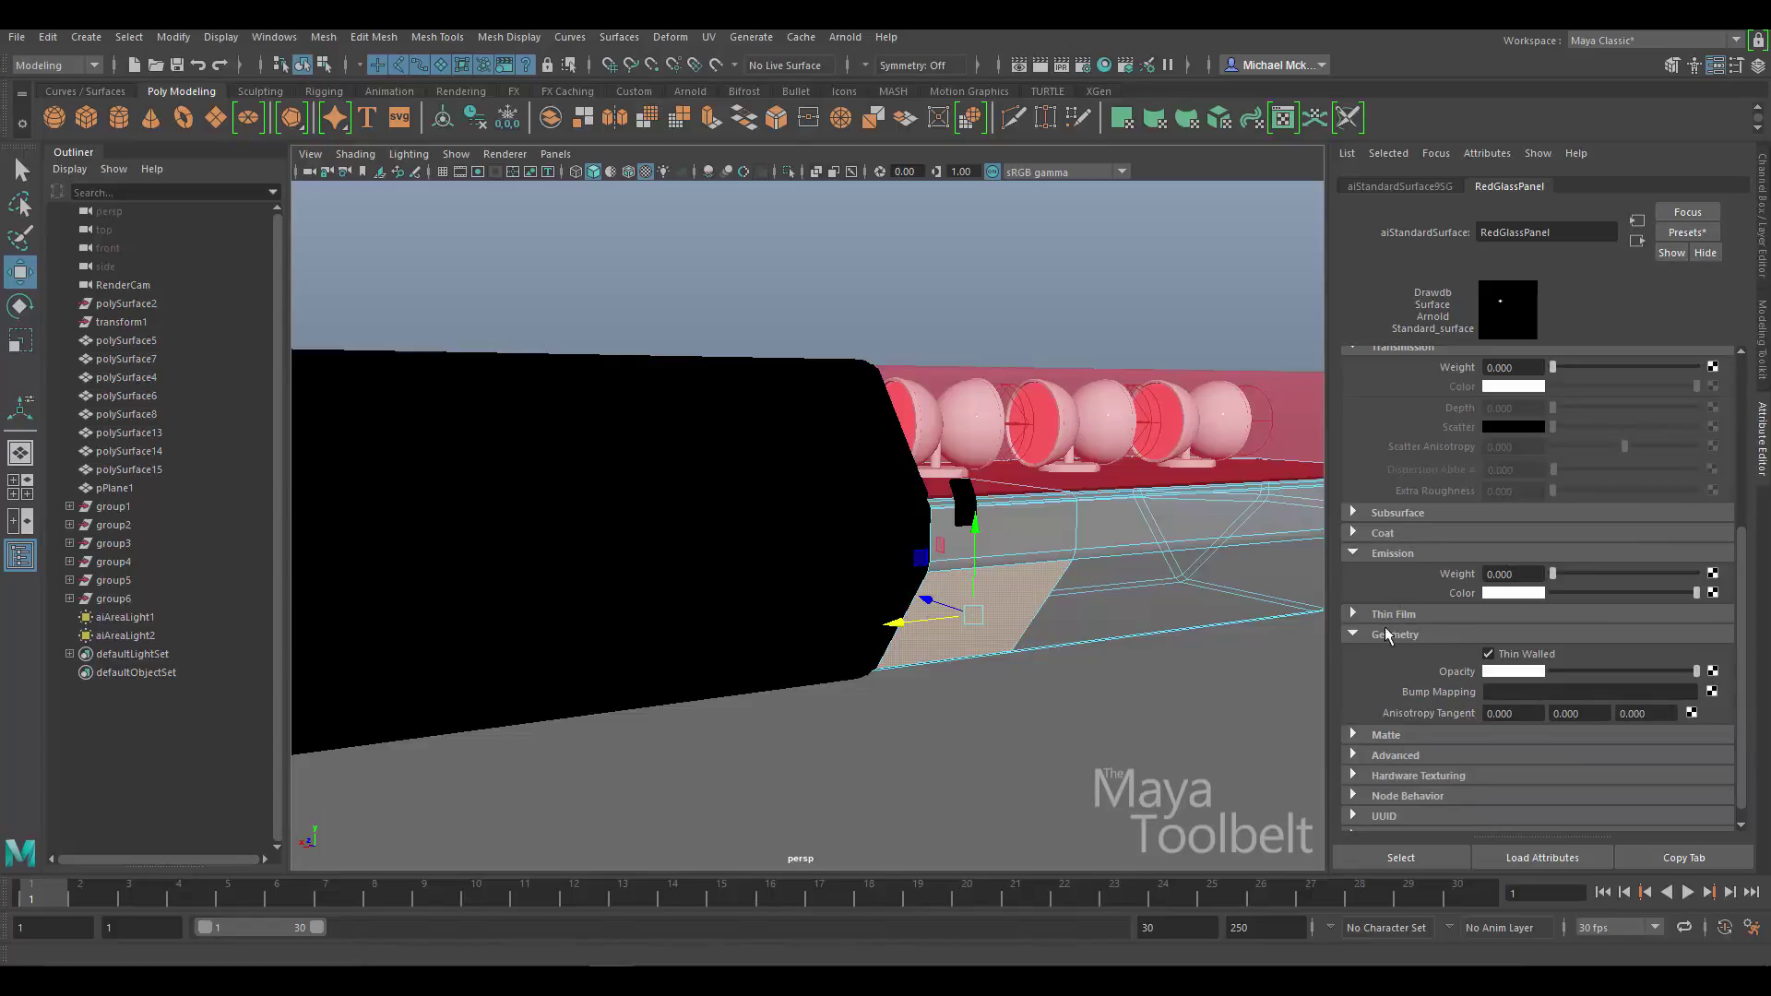
- Set RedGlassPanel's Transmission Weight to 0.6, Emission Weight to about 0.078 and Emission Color to red
{"action": "scroll", "coordinate": [1448, 539], "scroll_direction": "up", "scroll_amount": 3}
{"action": "left_click", "coordinate": [1534, 533]}
{"action": "type", "text": "0.6"}
{"action": "key", "text": "Return"}
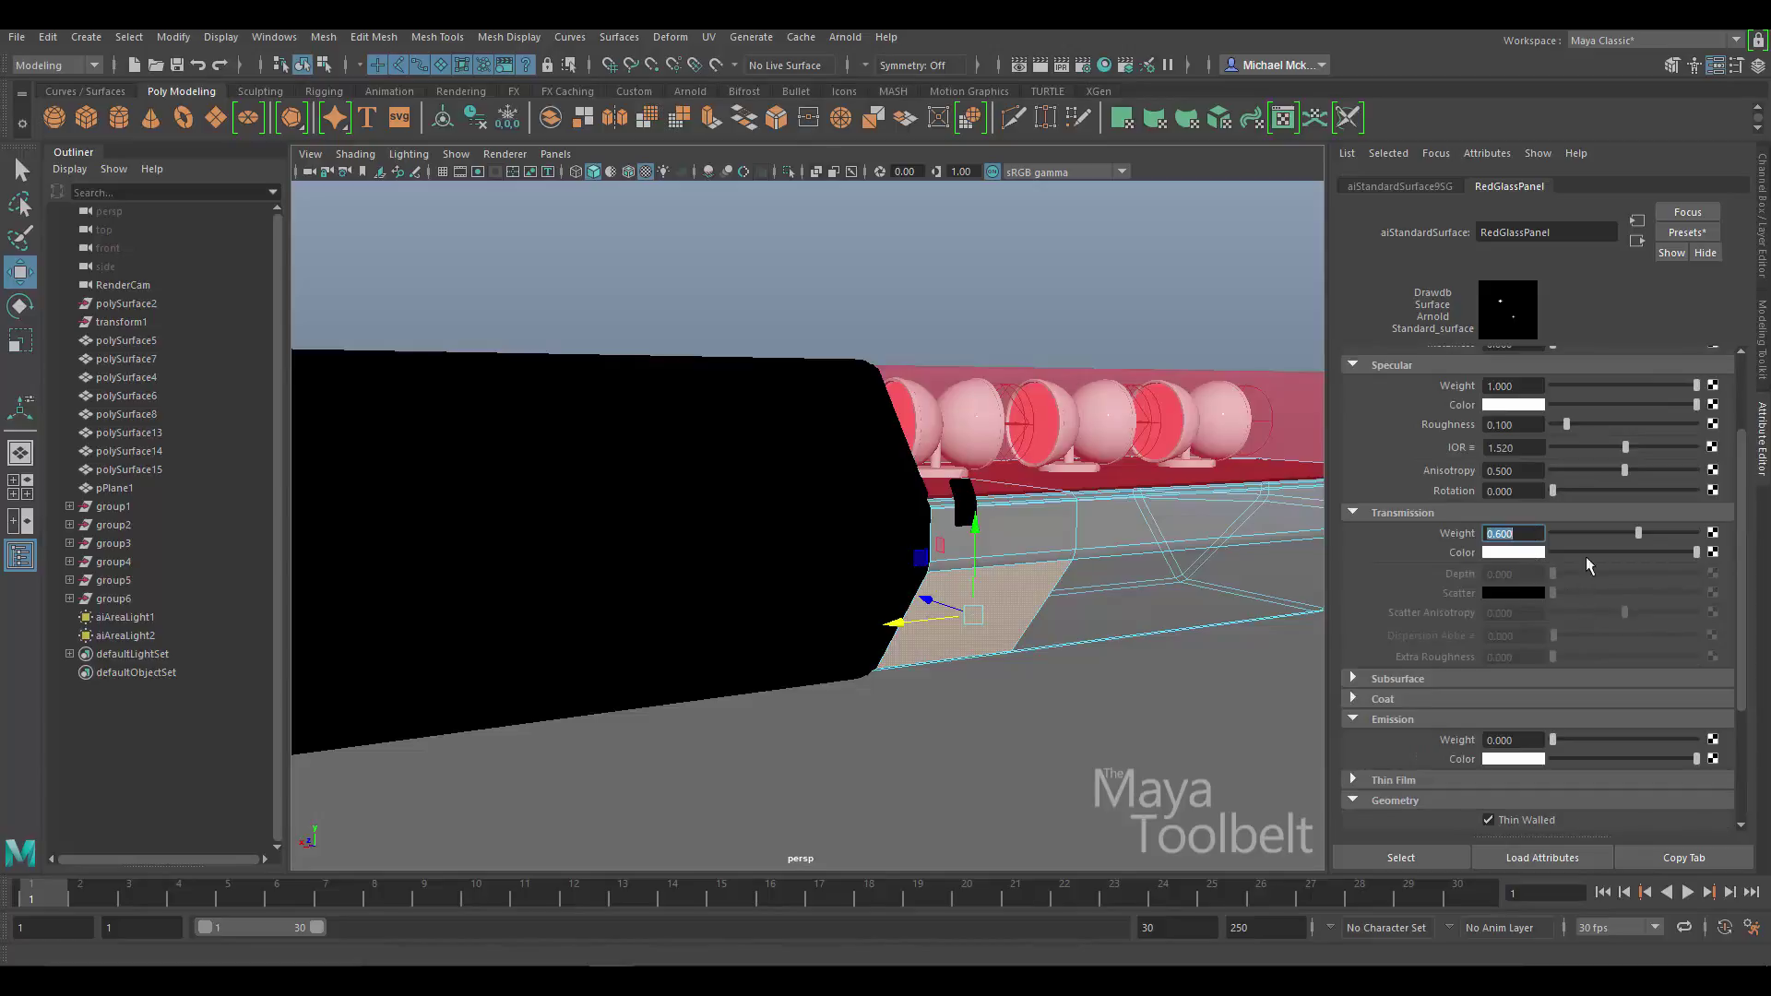
{"action": "scroll", "coordinate": [1476, 725], "scroll_direction": "down", "scroll_amount": 1}
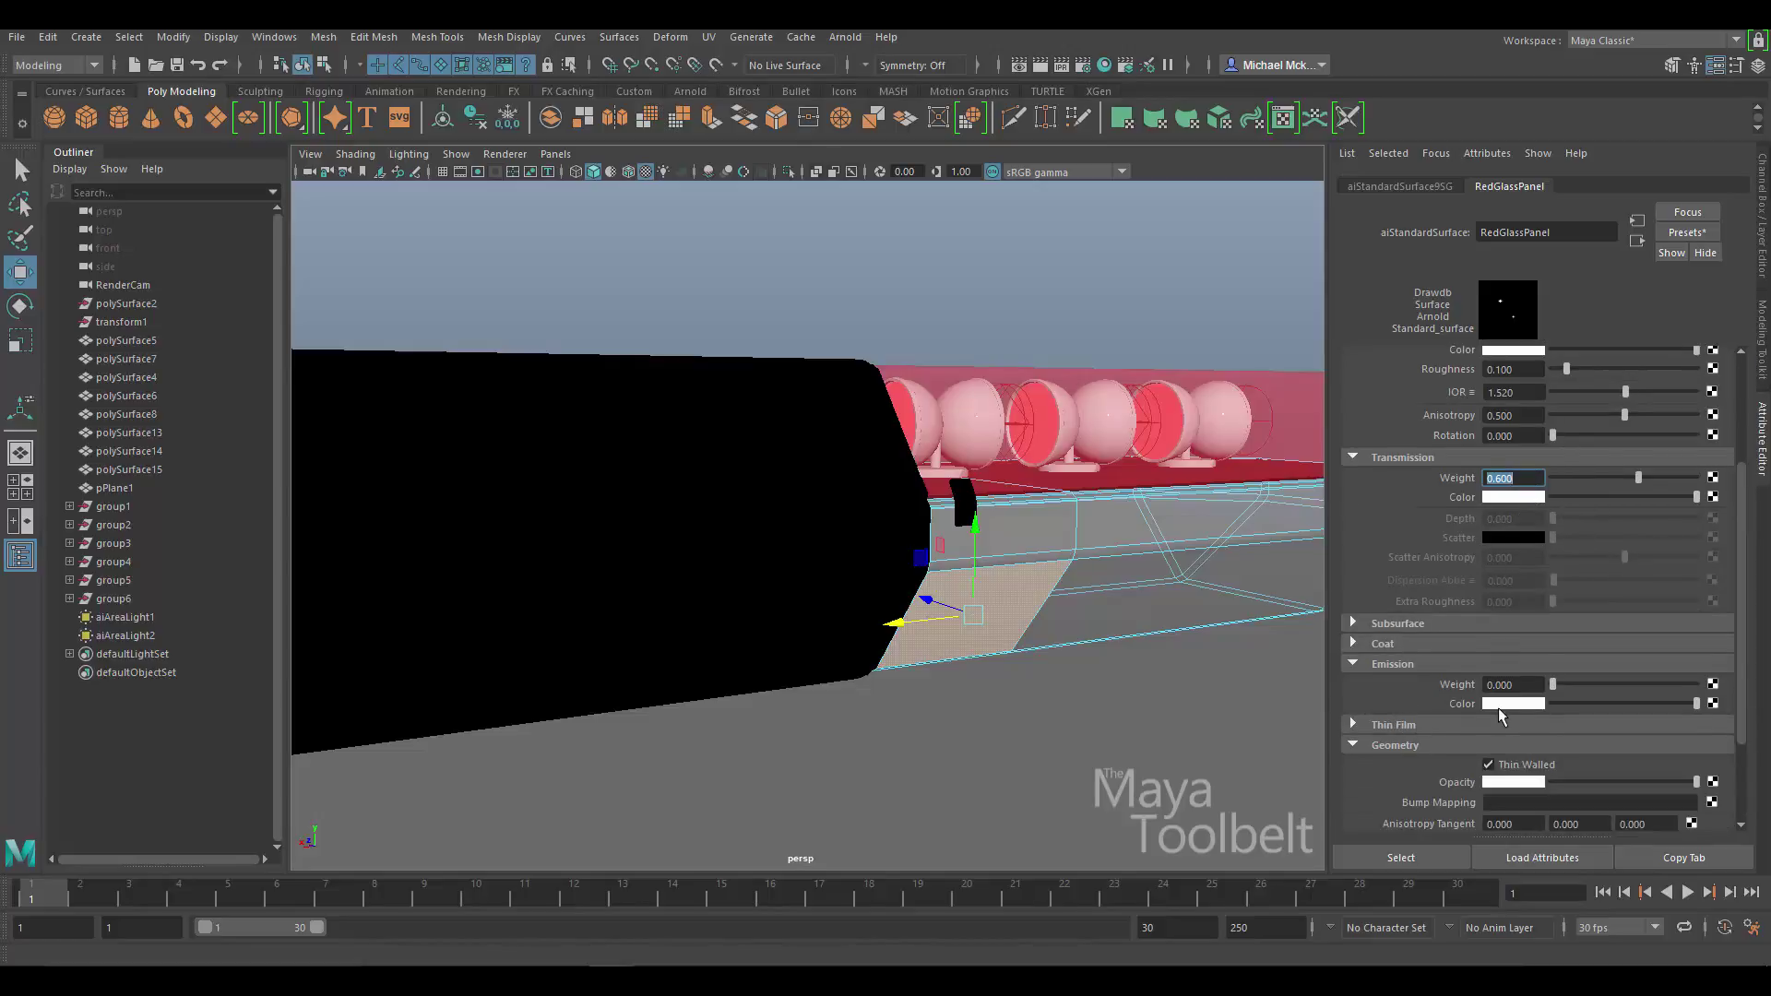
{"action": "left_click_drag", "start_coordinate": [1555, 688], "coordinate": [1563, 687]}
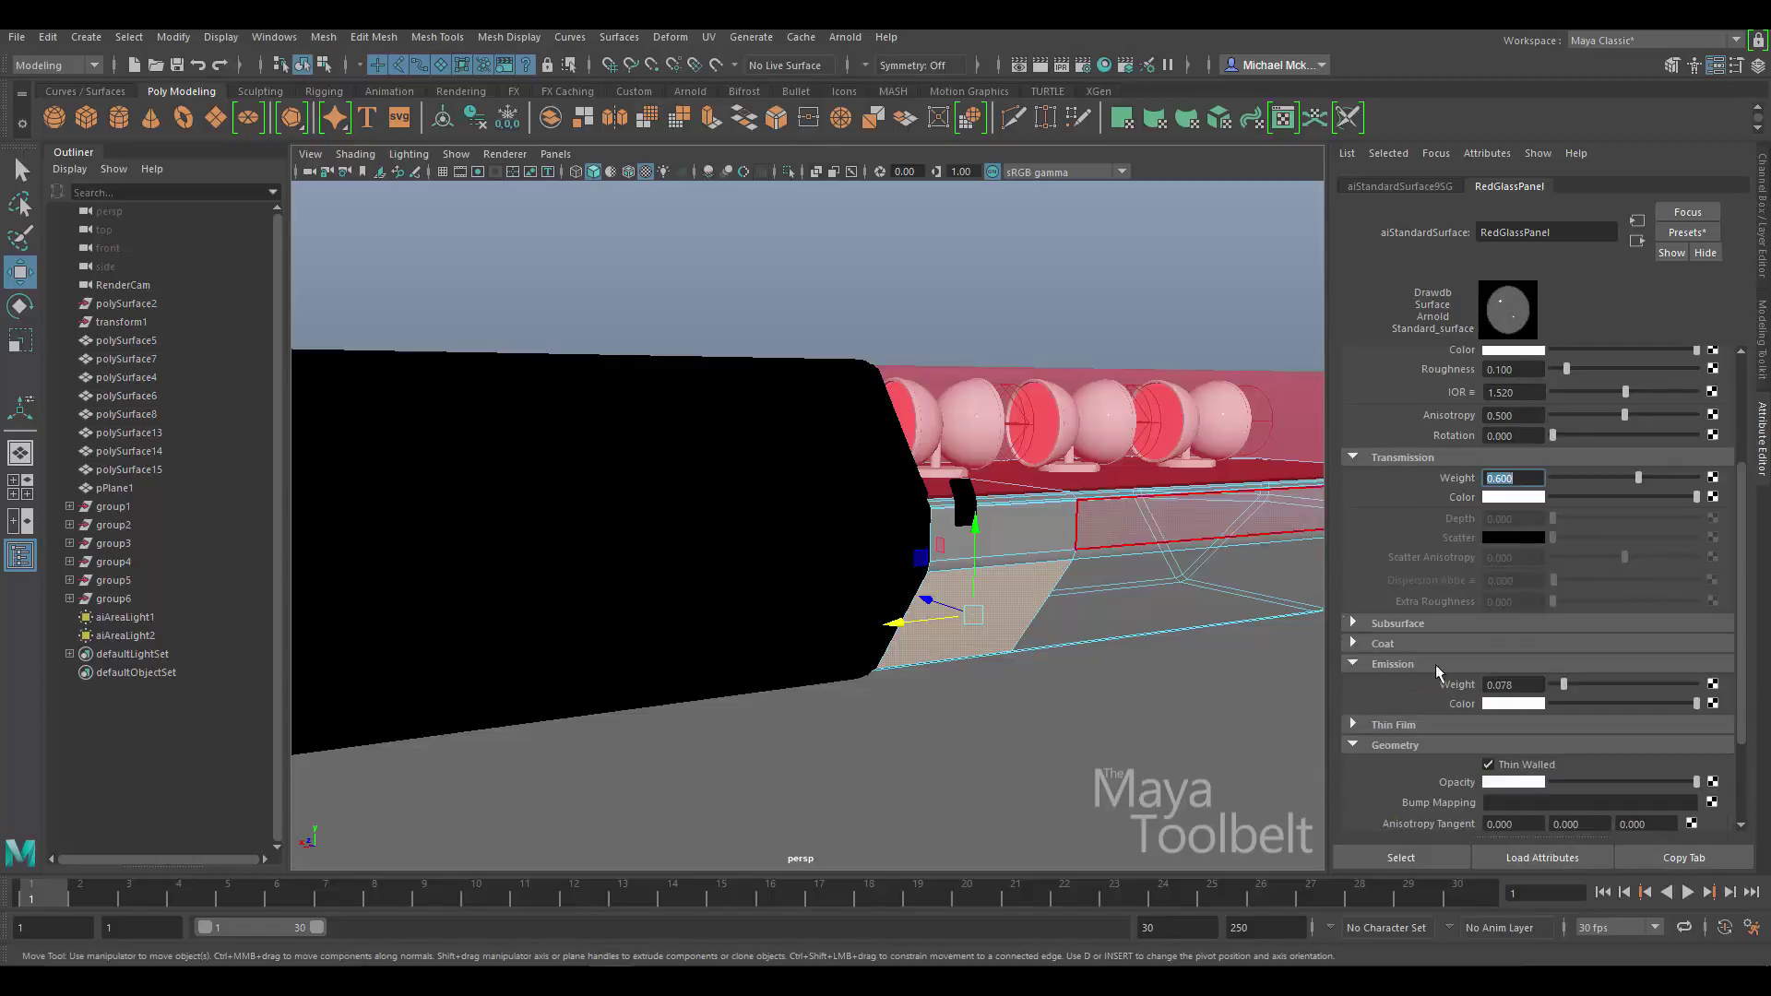
{"action": "left_click", "coordinate": [1521, 705]}
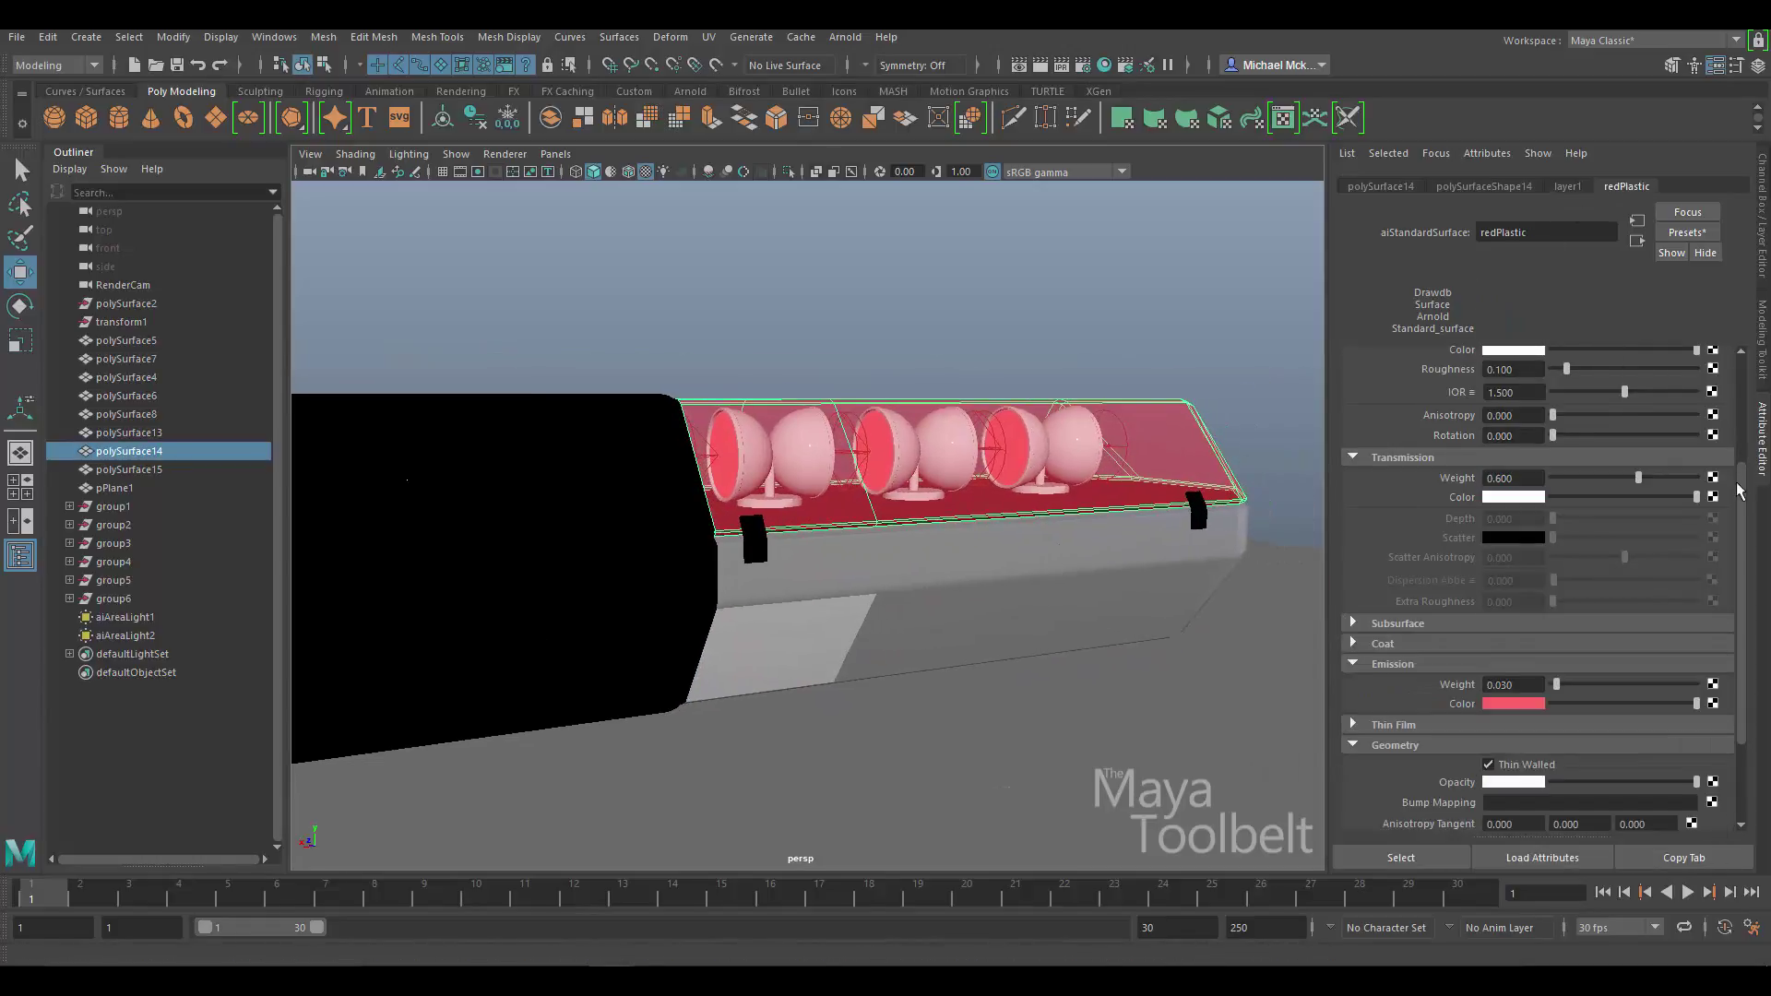
- Select the clear lower cover and set the Emission Weight of its RedGlassPanel material to 0.03
{"action": "left_click", "coordinate": [804, 637]}
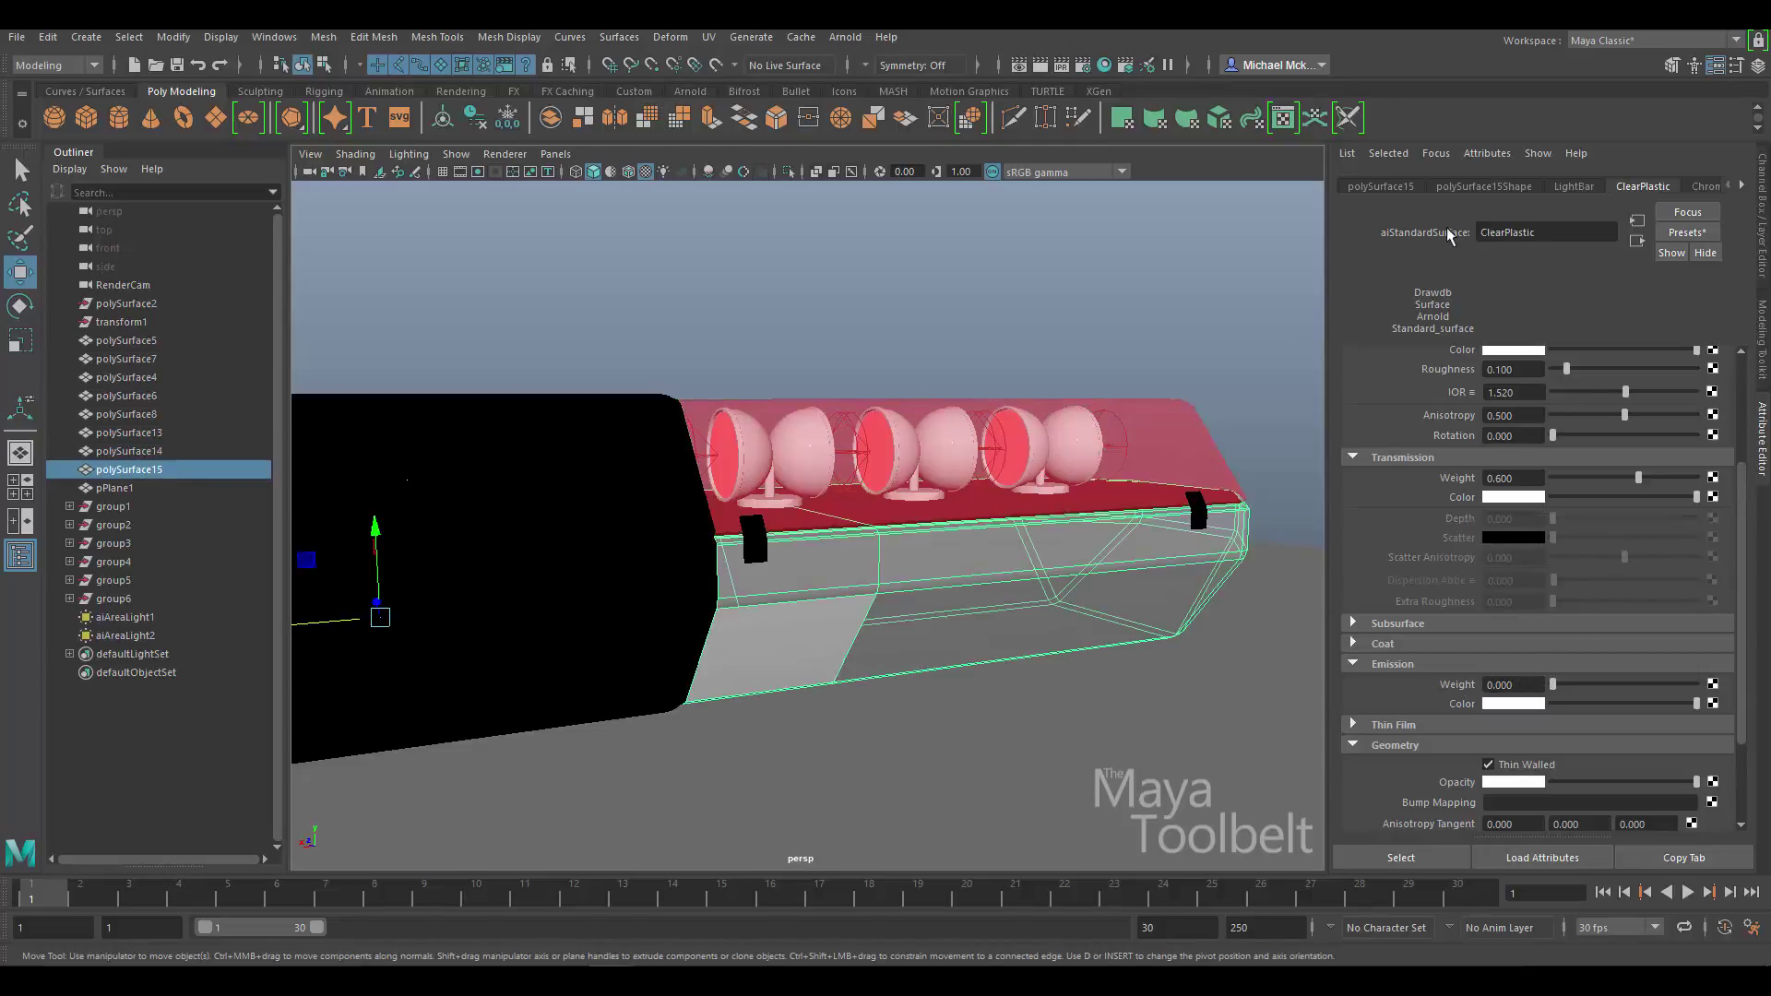
{"action": "left_click", "coordinate": [1741, 186]}
{"action": "left_click", "coordinate": [1677, 187]}
{"action": "double_click", "coordinate": [1529, 683]}
{"action": "type", "text": ".03"}
{"action": "key", "text": "Return"}
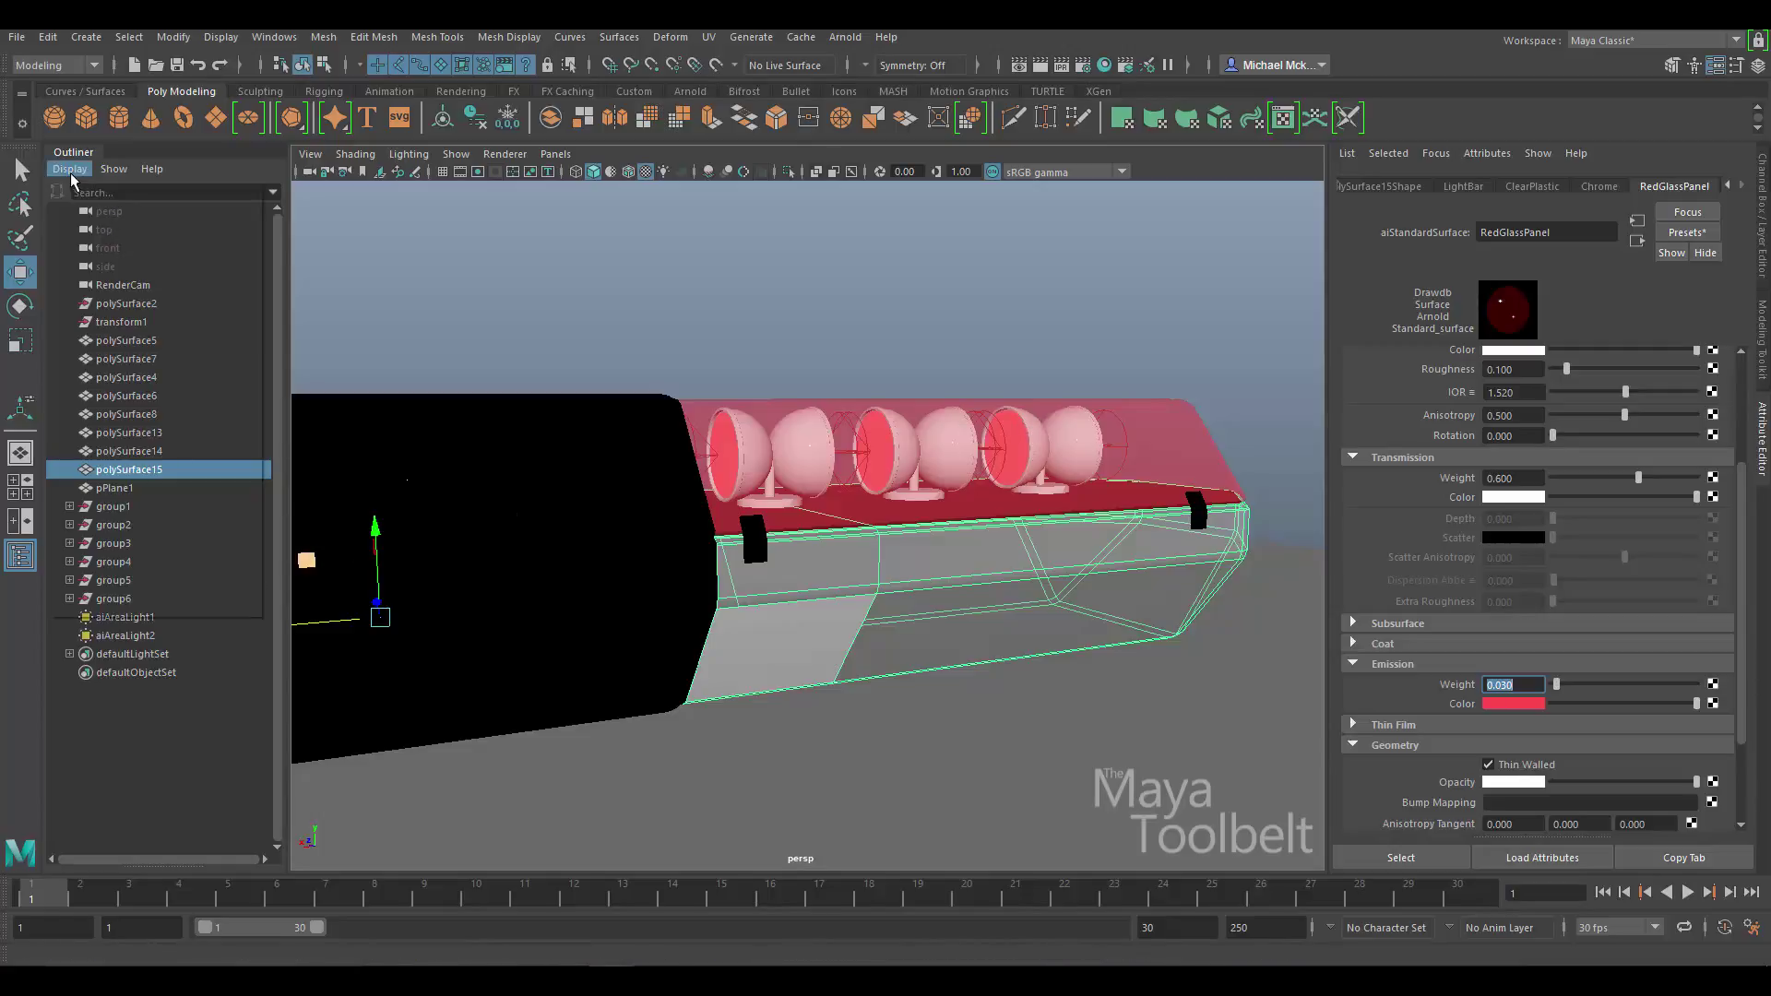
- Show non-DAG nodes in the Outliner and compare the RedGlassPanel material with redPlastic
{"action": "left_click", "coordinate": [70, 169]}
{"action": "left_click", "coordinate": [97, 202]}
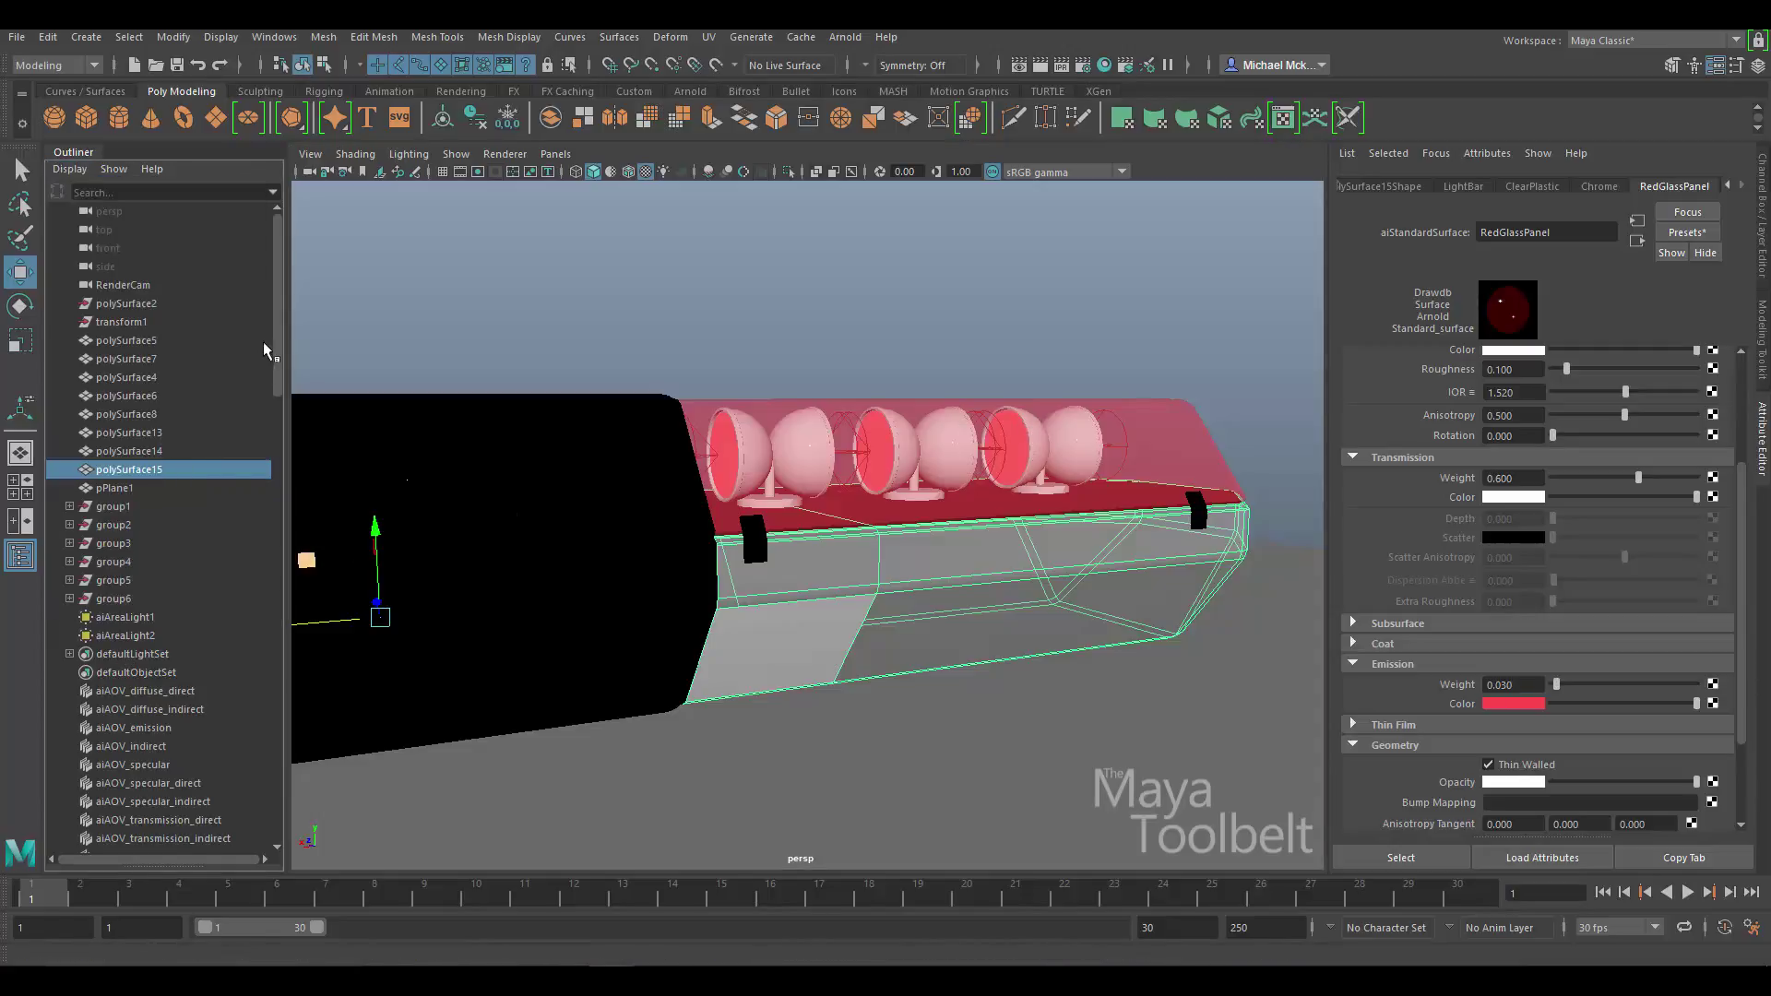
{"action": "left_click_drag", "start_coordinate": [275, 339], "coordinate": [277, 480]}
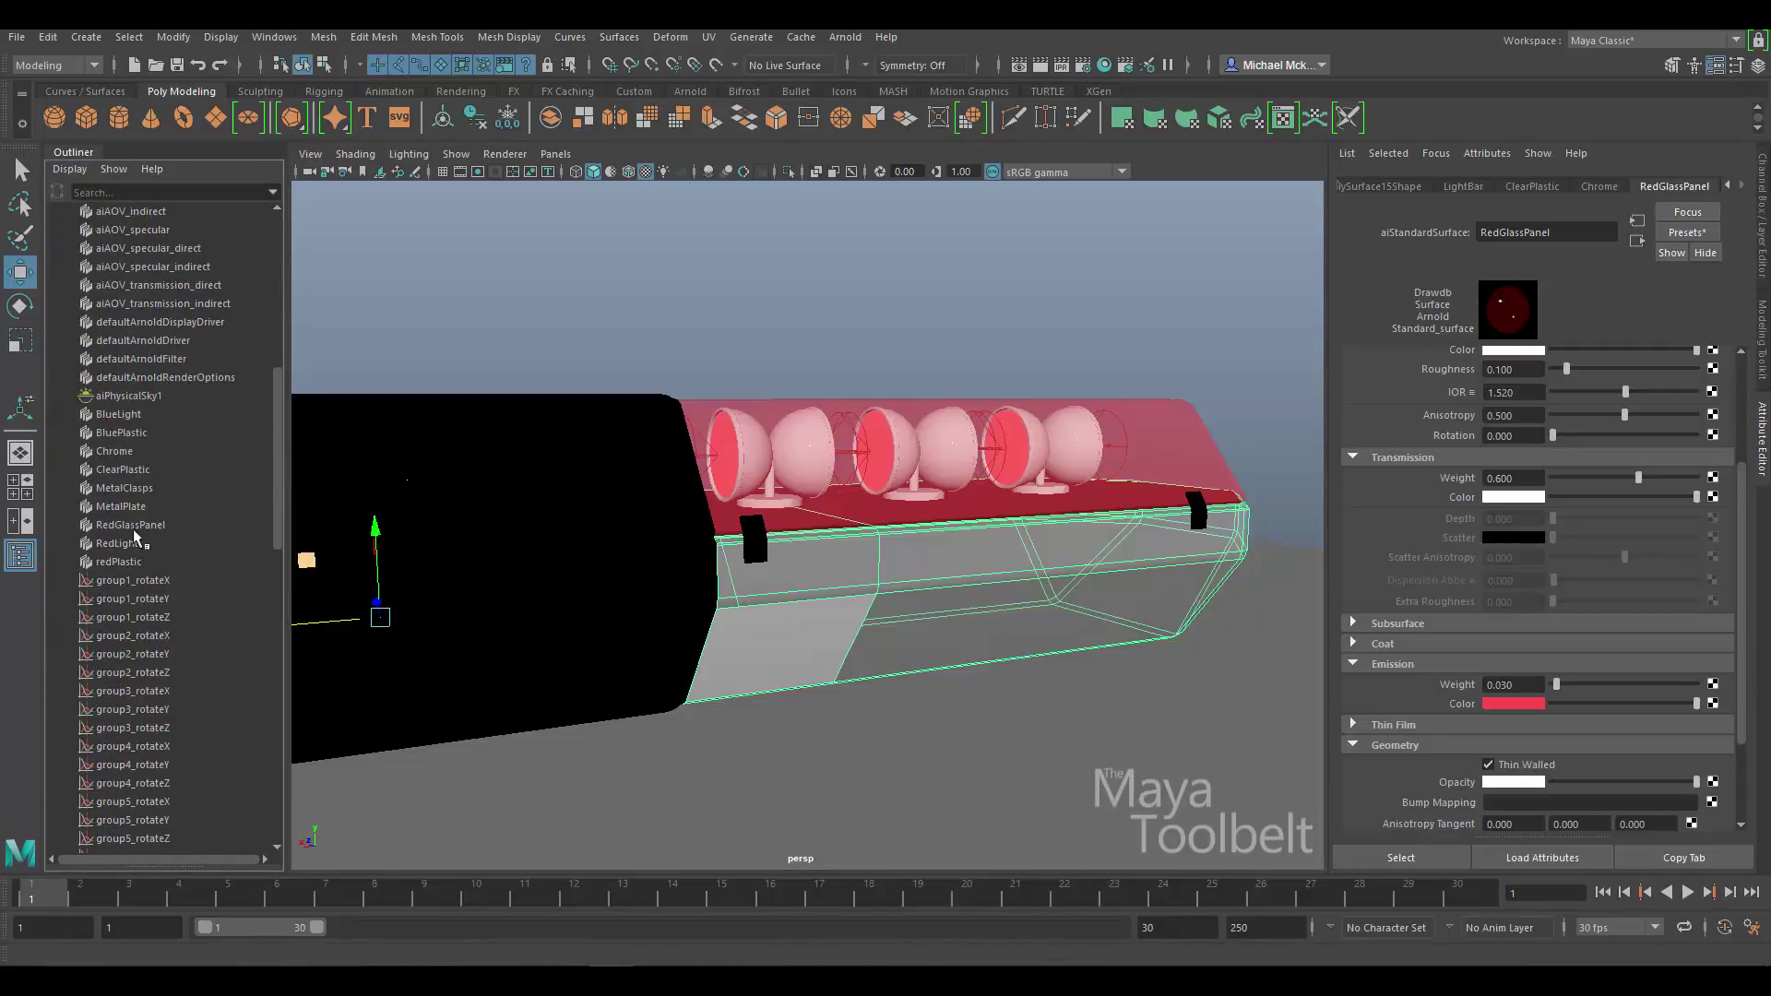
{"action": "left_click", "coordinate": [131, 528]}
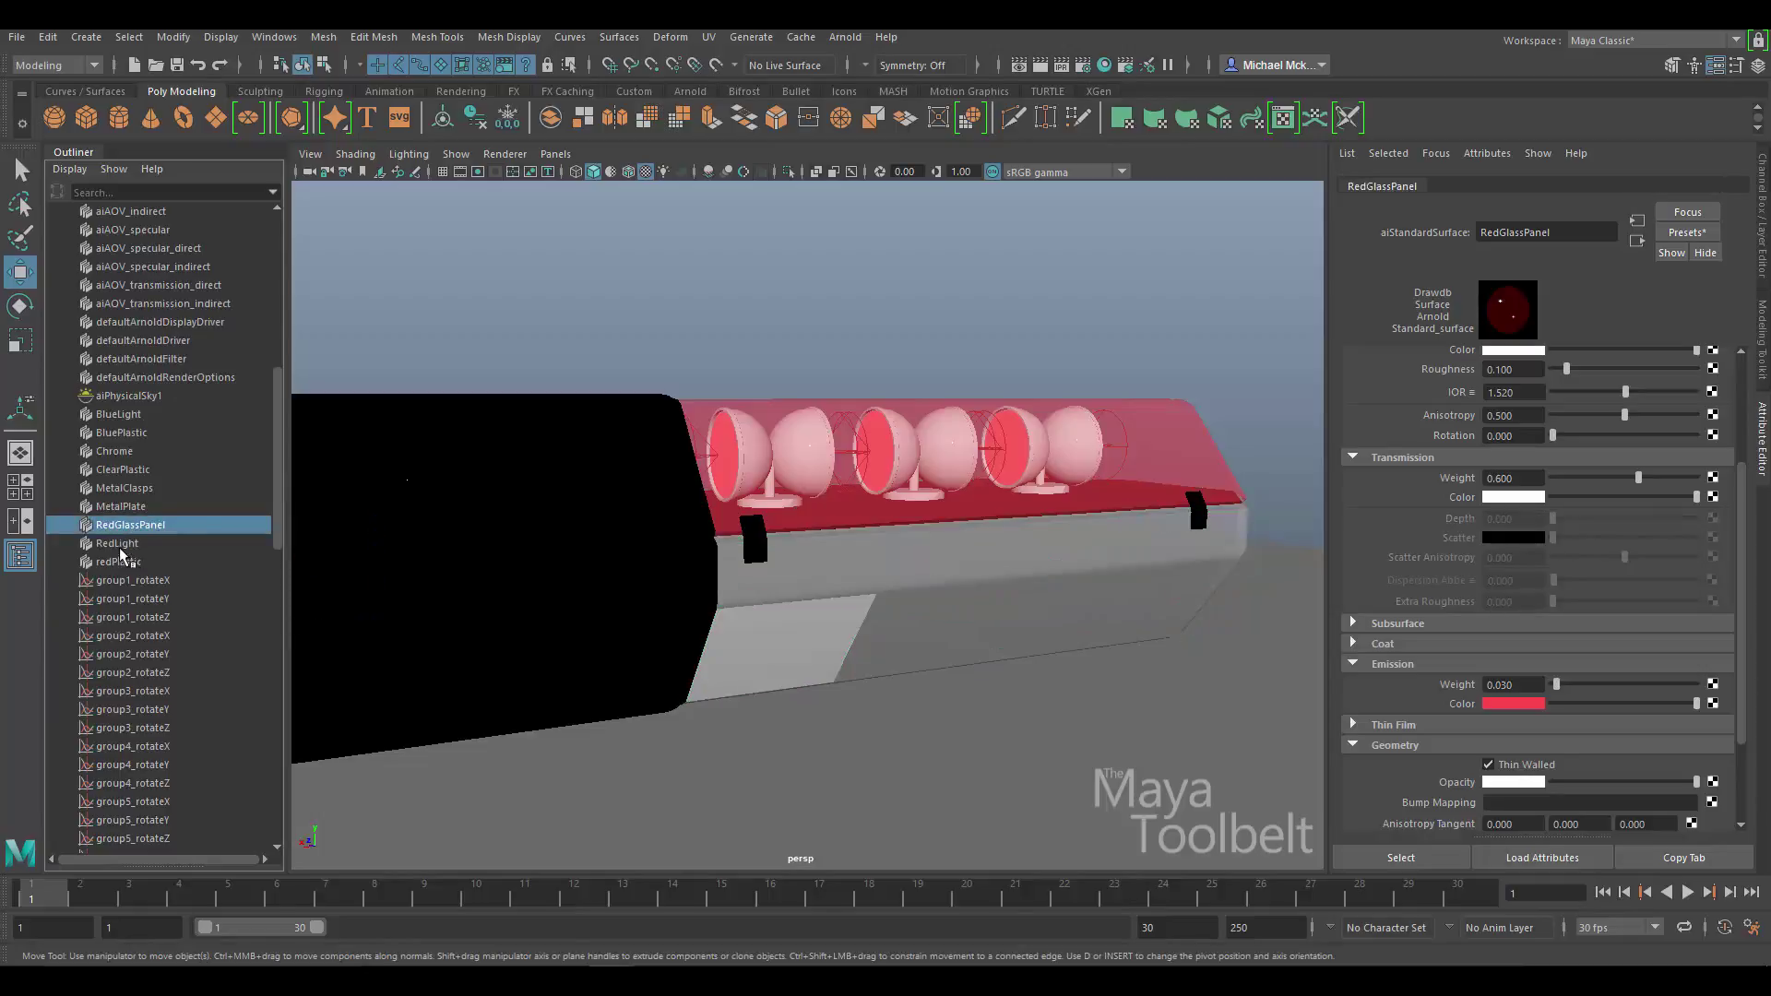
{"action": "left_click", "coordinate": [126, 563]}
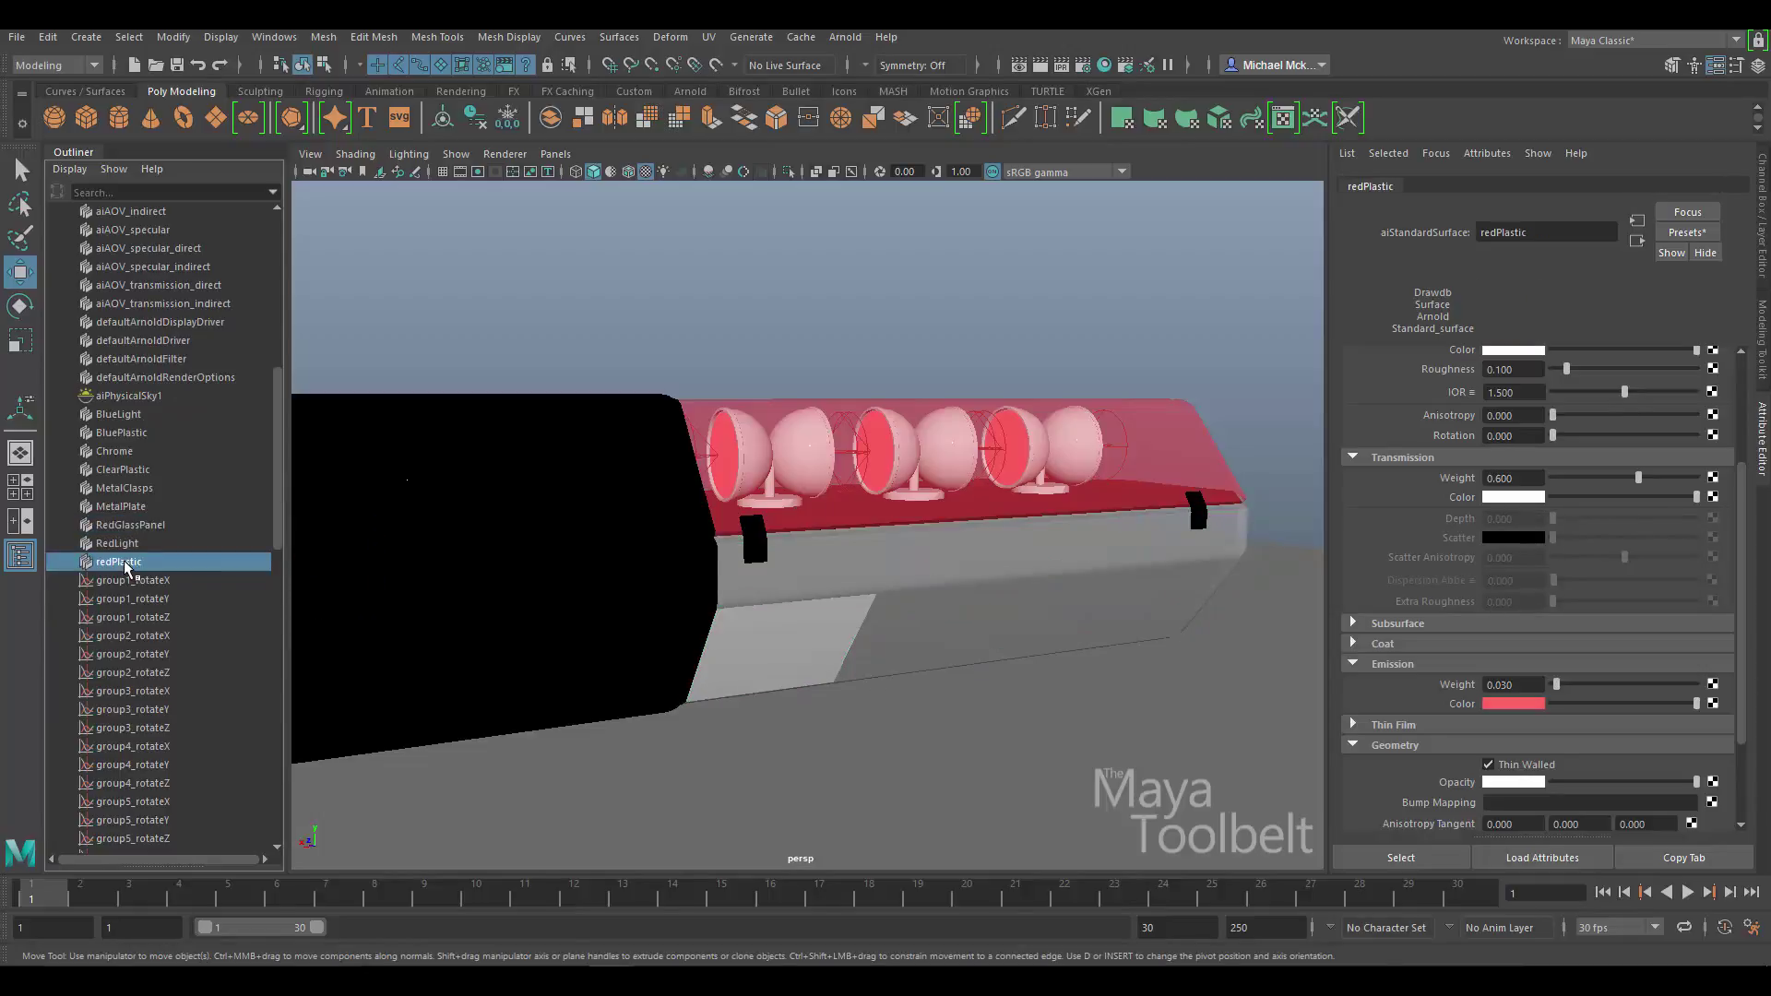
- Match RedGlassPanel to redPlastic with an IOR of 1.5, Anisotropy of 0 and a red base Color
{"action": "left_click", "coordinate": [134, 528]}
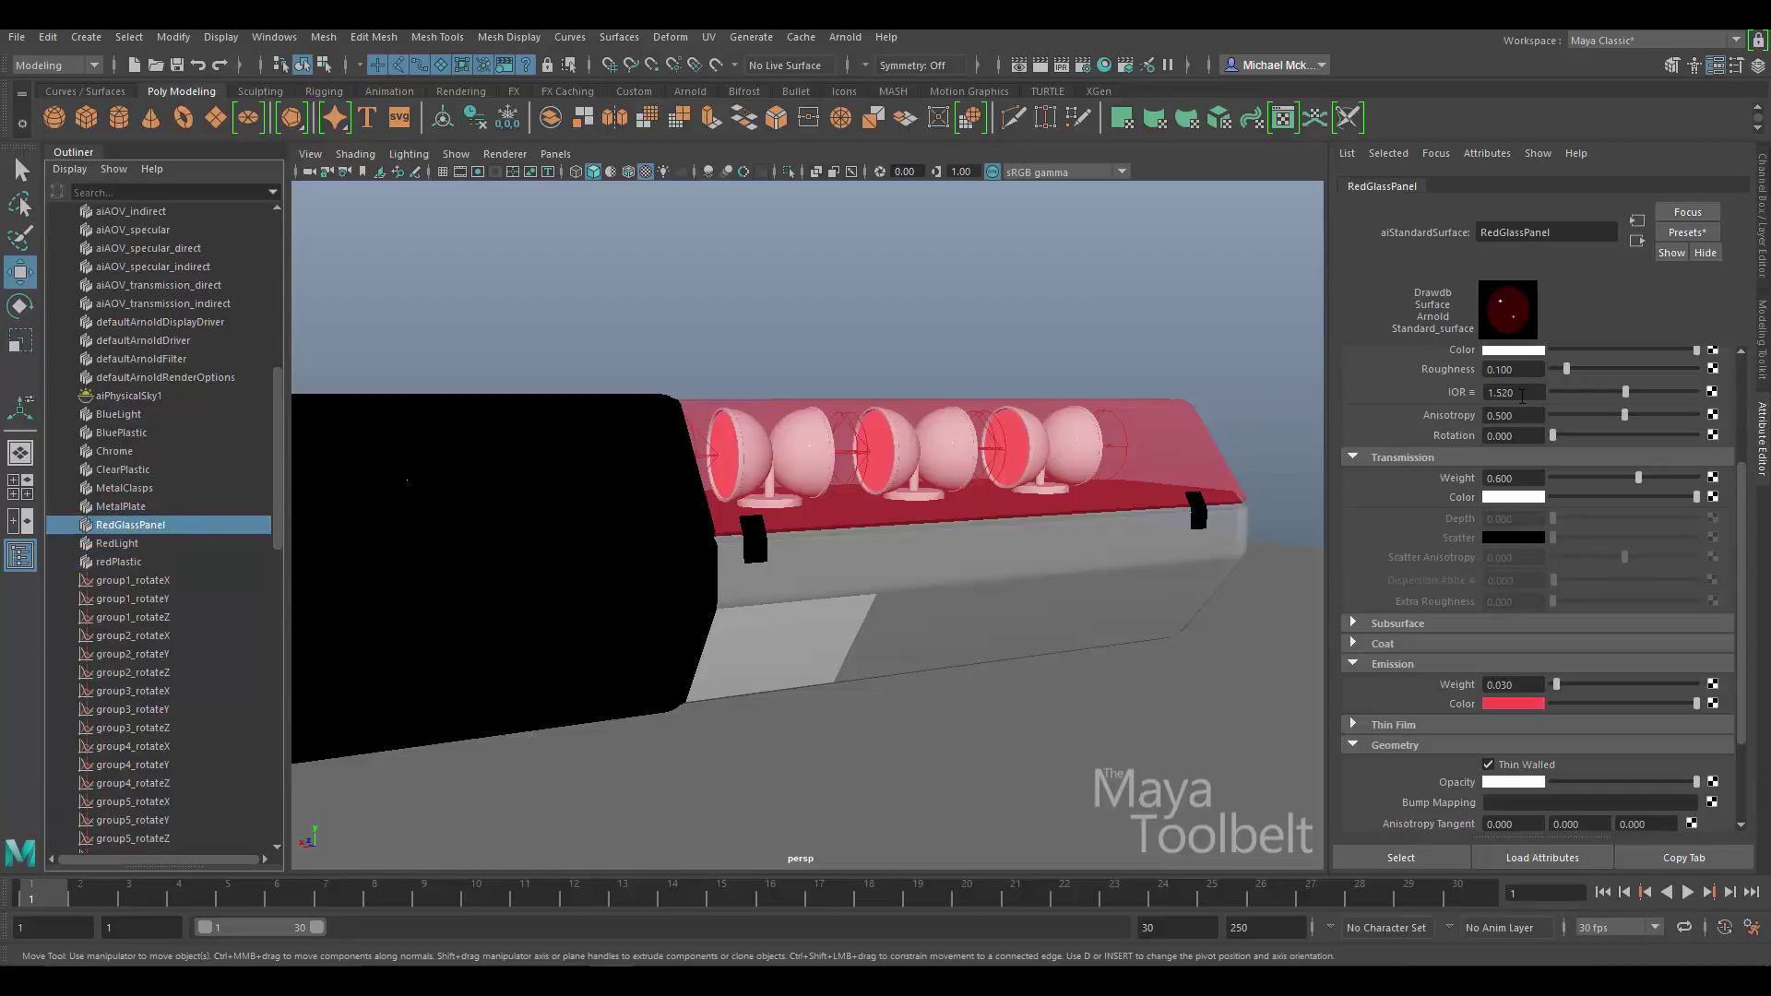
{"action": "left_click", "coordinate": [1522, 395]}
{"action": "type", "text": "1.5"}
{"action": "key", "text": "Return"}
{"action": "left_click", "coordinate": [118, 562]}
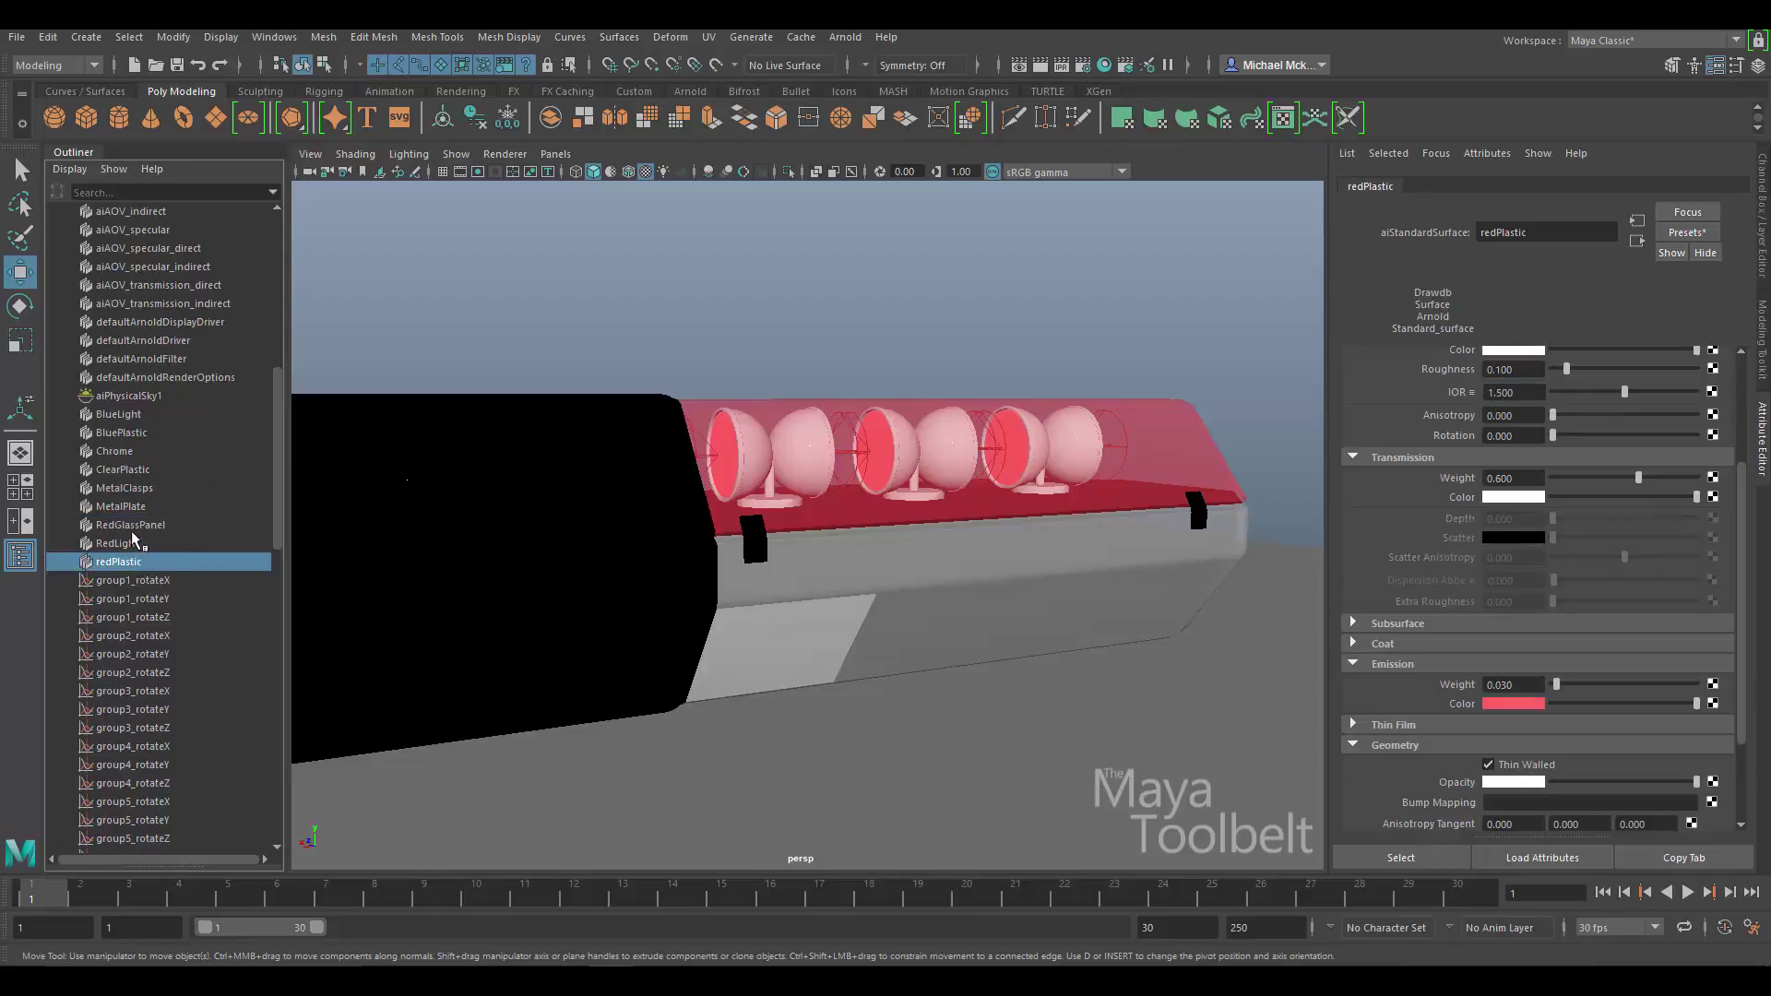
{"action": "left_click", "coordinate": [134, 526]}
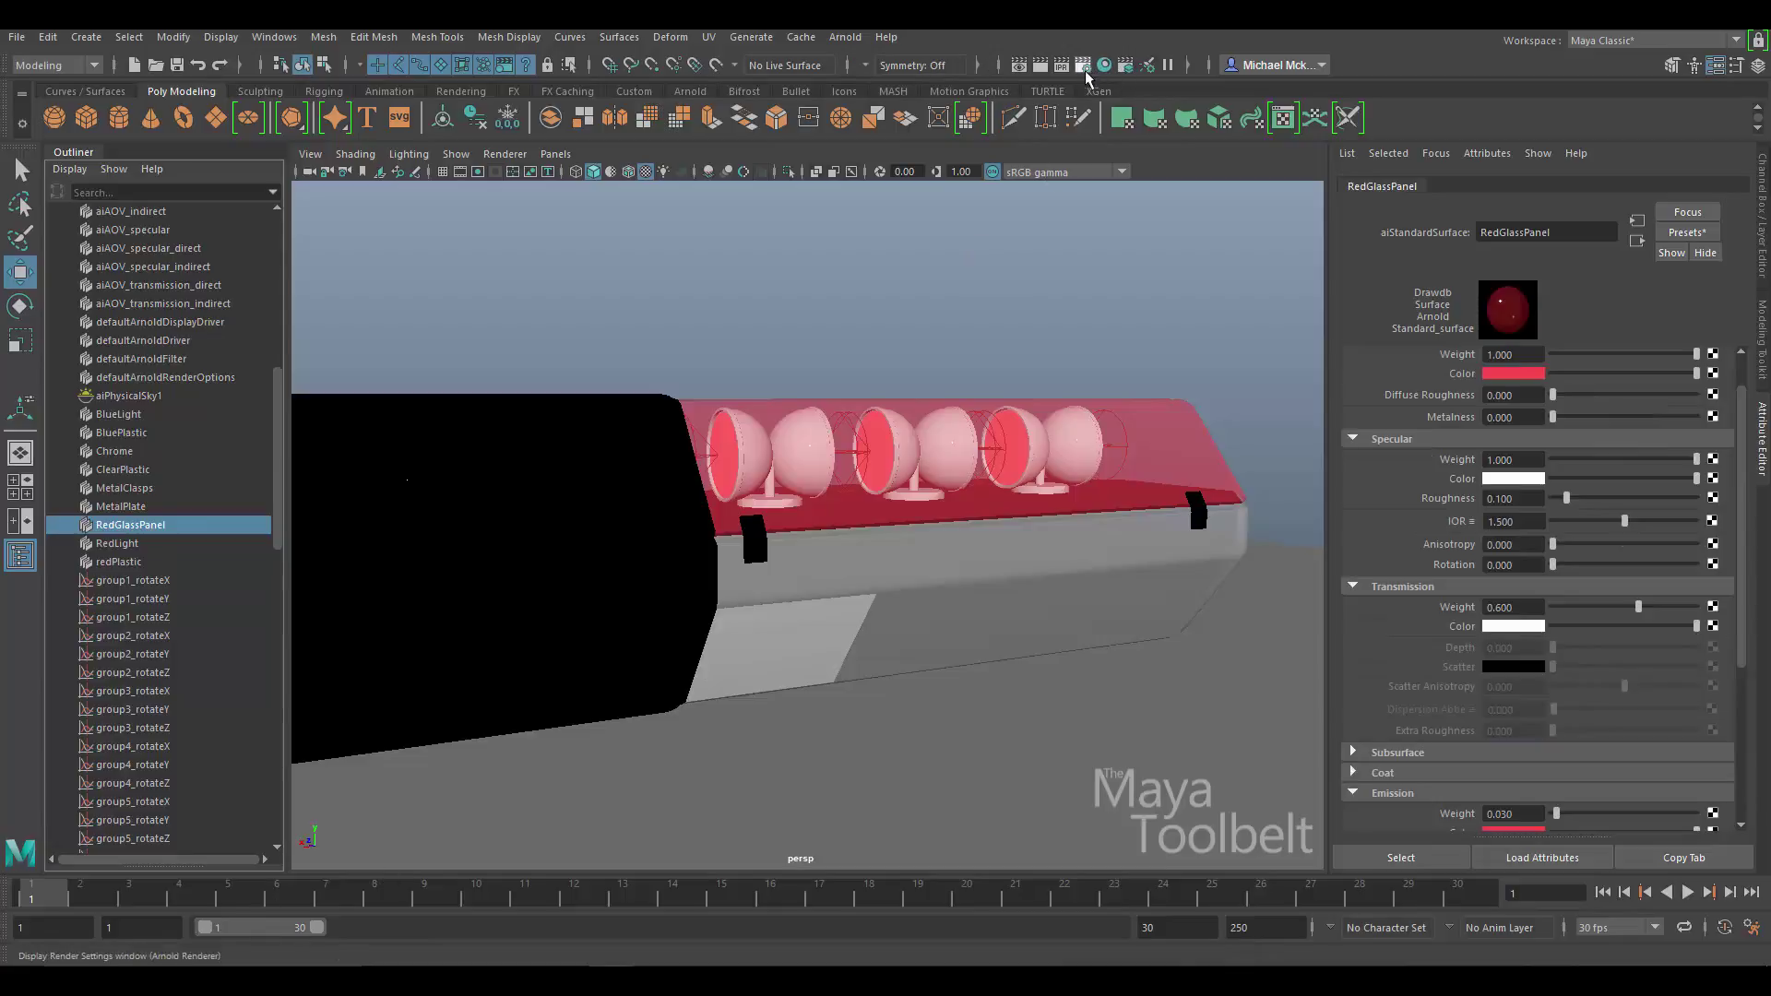
- Preview the red glass panel up close in Arnold RenderView, recheck redPlastic against RedGlassPanel, and put the render away
{"action": "left_click", "coordinate": [845, 37]}
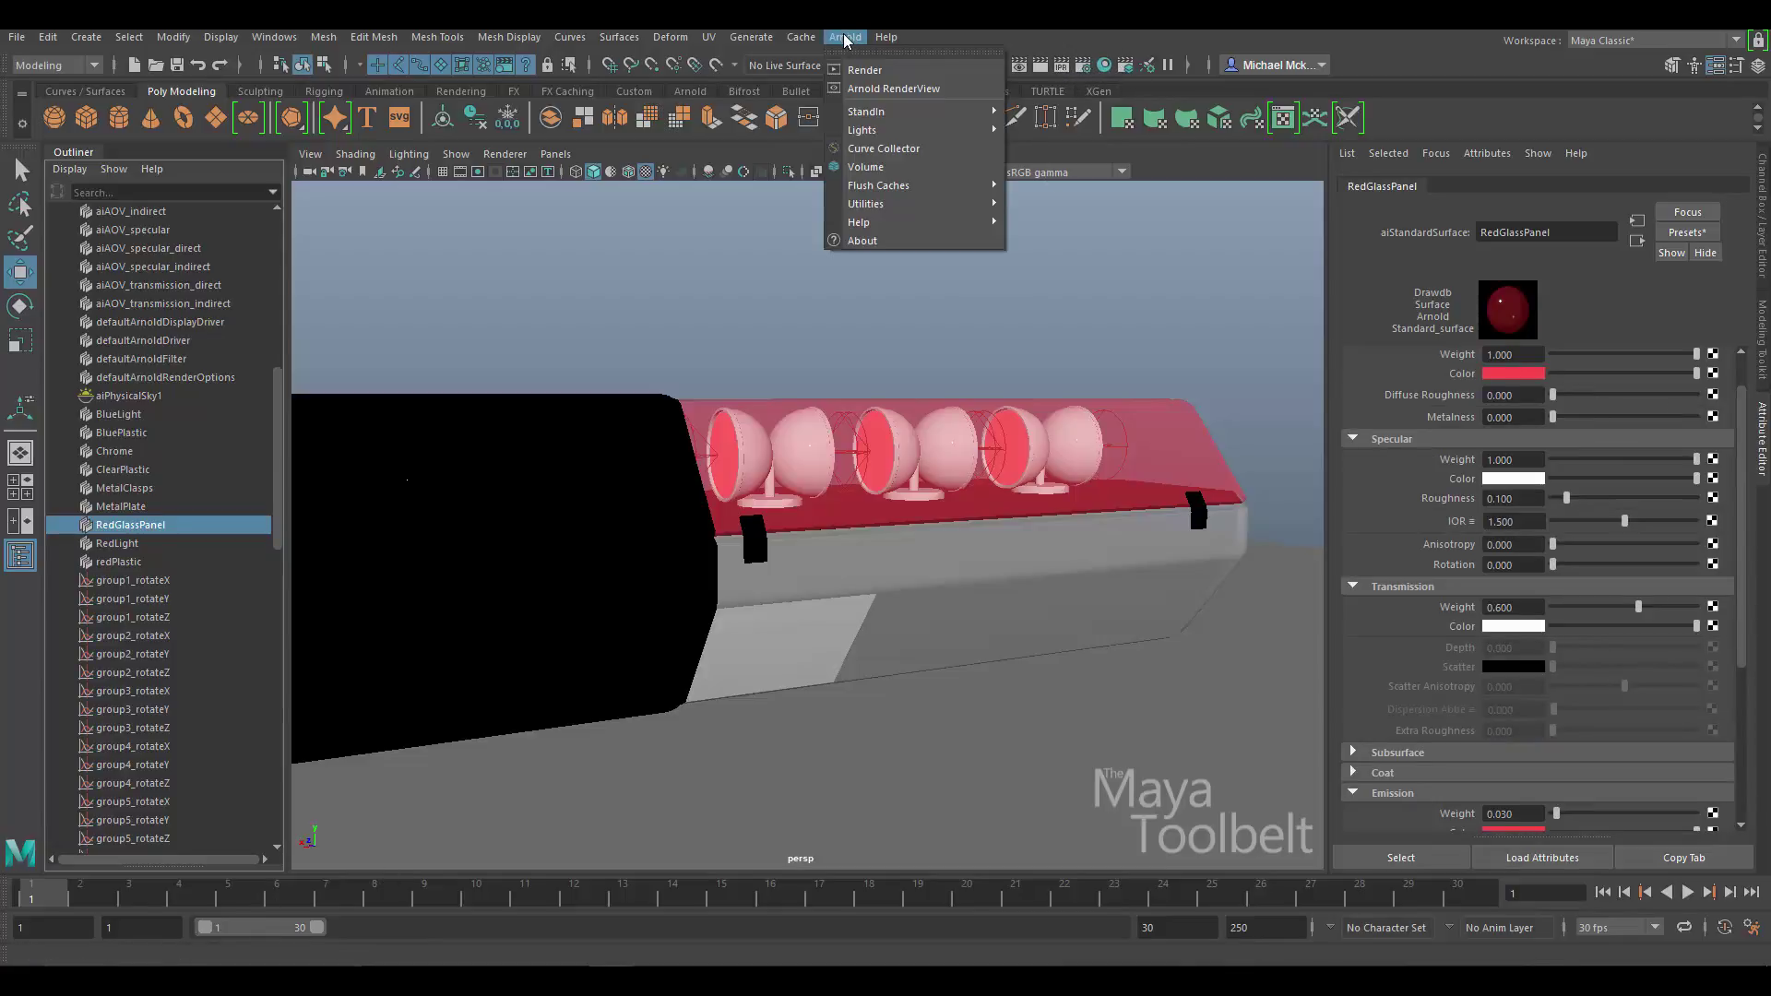
{"action": "left_click", "coordinate": [863, 85]}
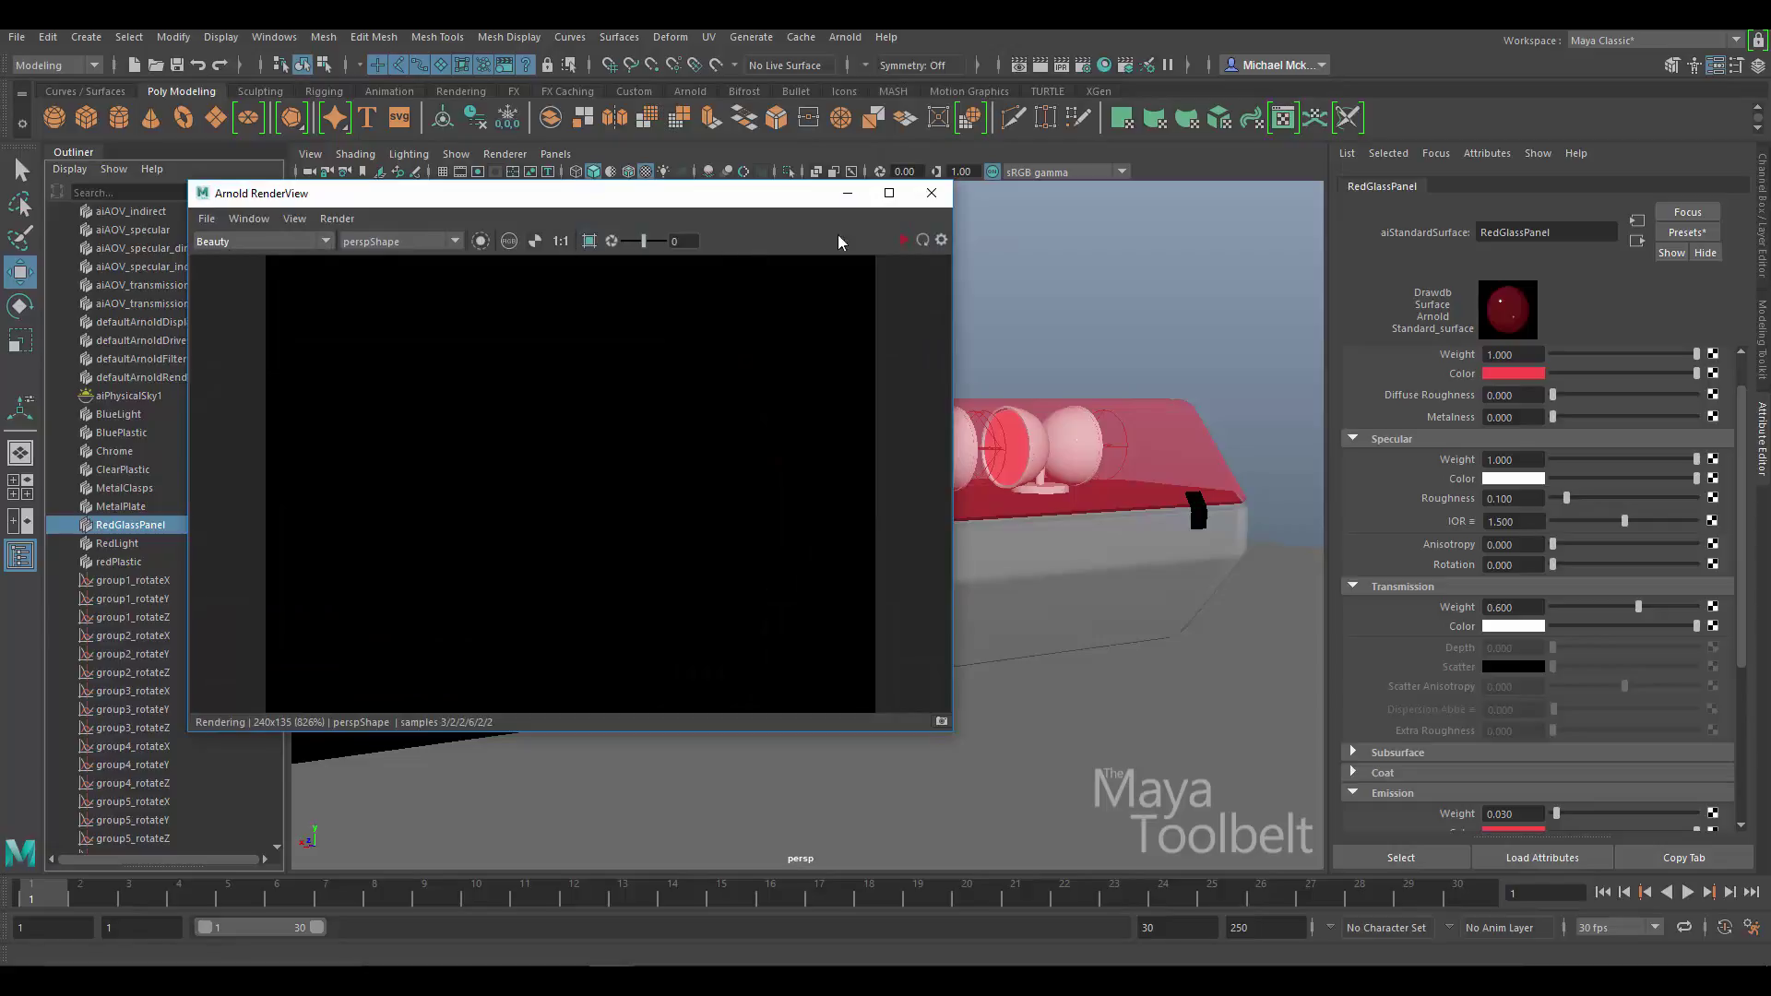
{"action": "left_click", "coordinate": [903, 240]}
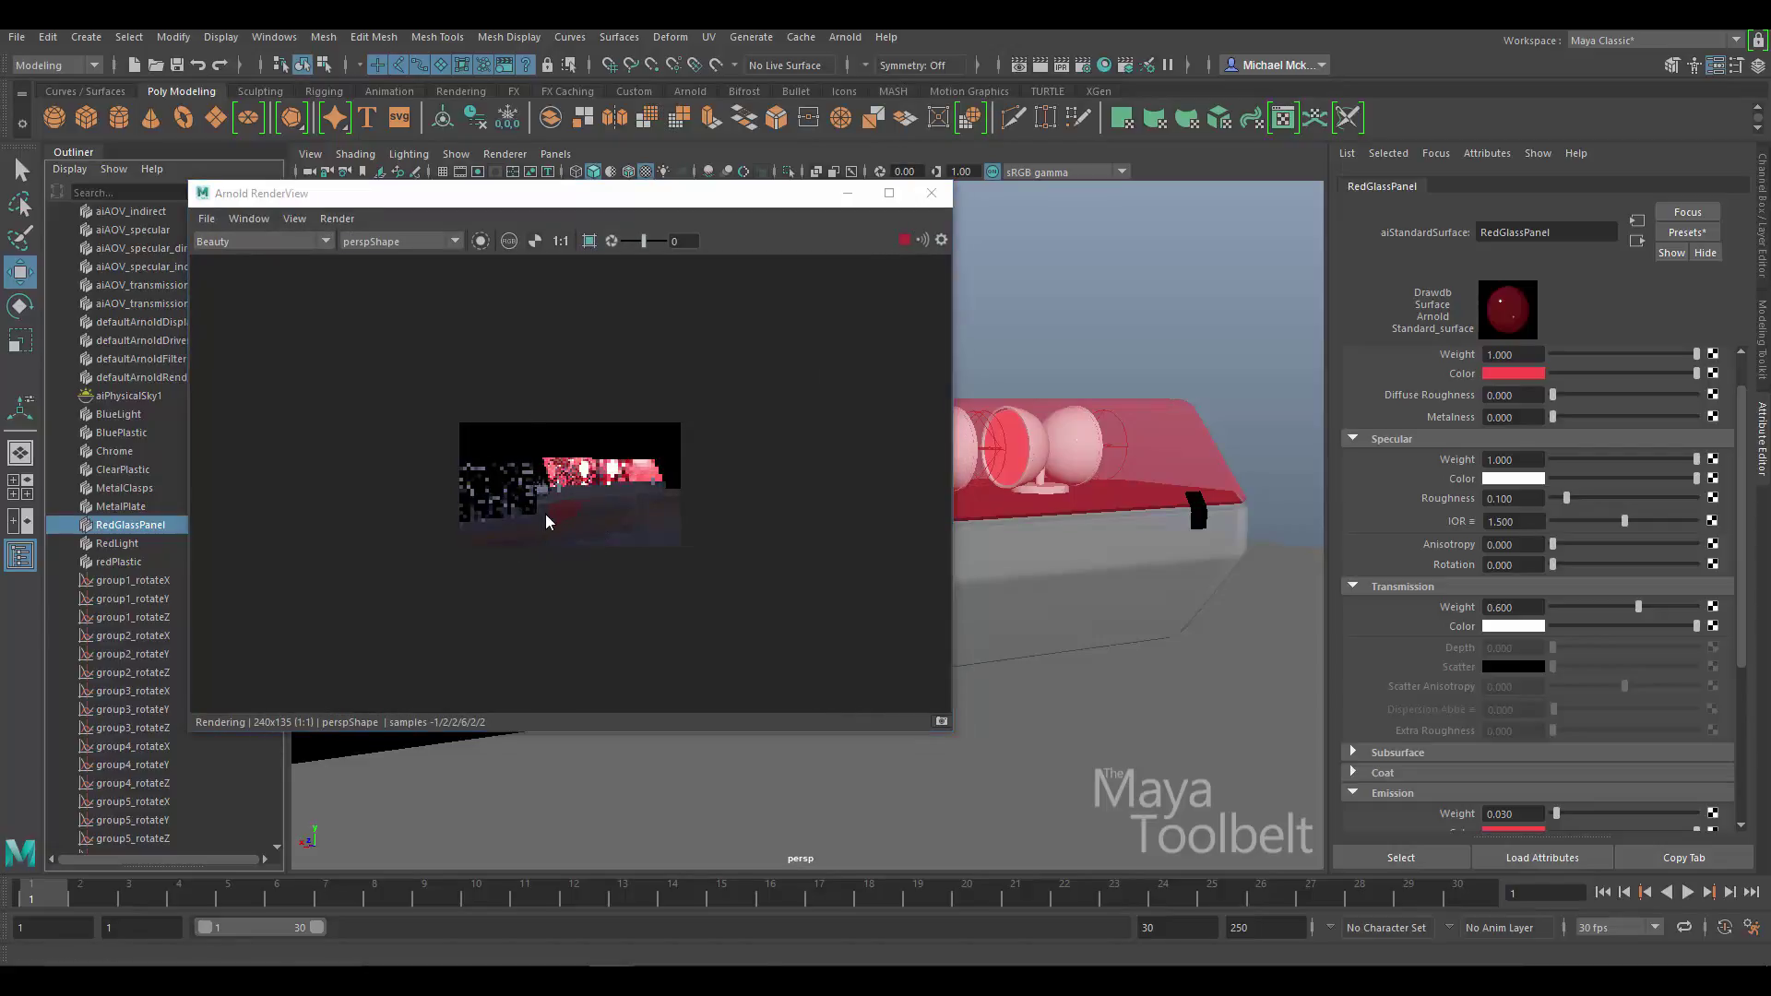
{"action": "right_click_drag", "start_coordinate": [553, 523], "coordinate": [1380, 475], "text": "alt"}
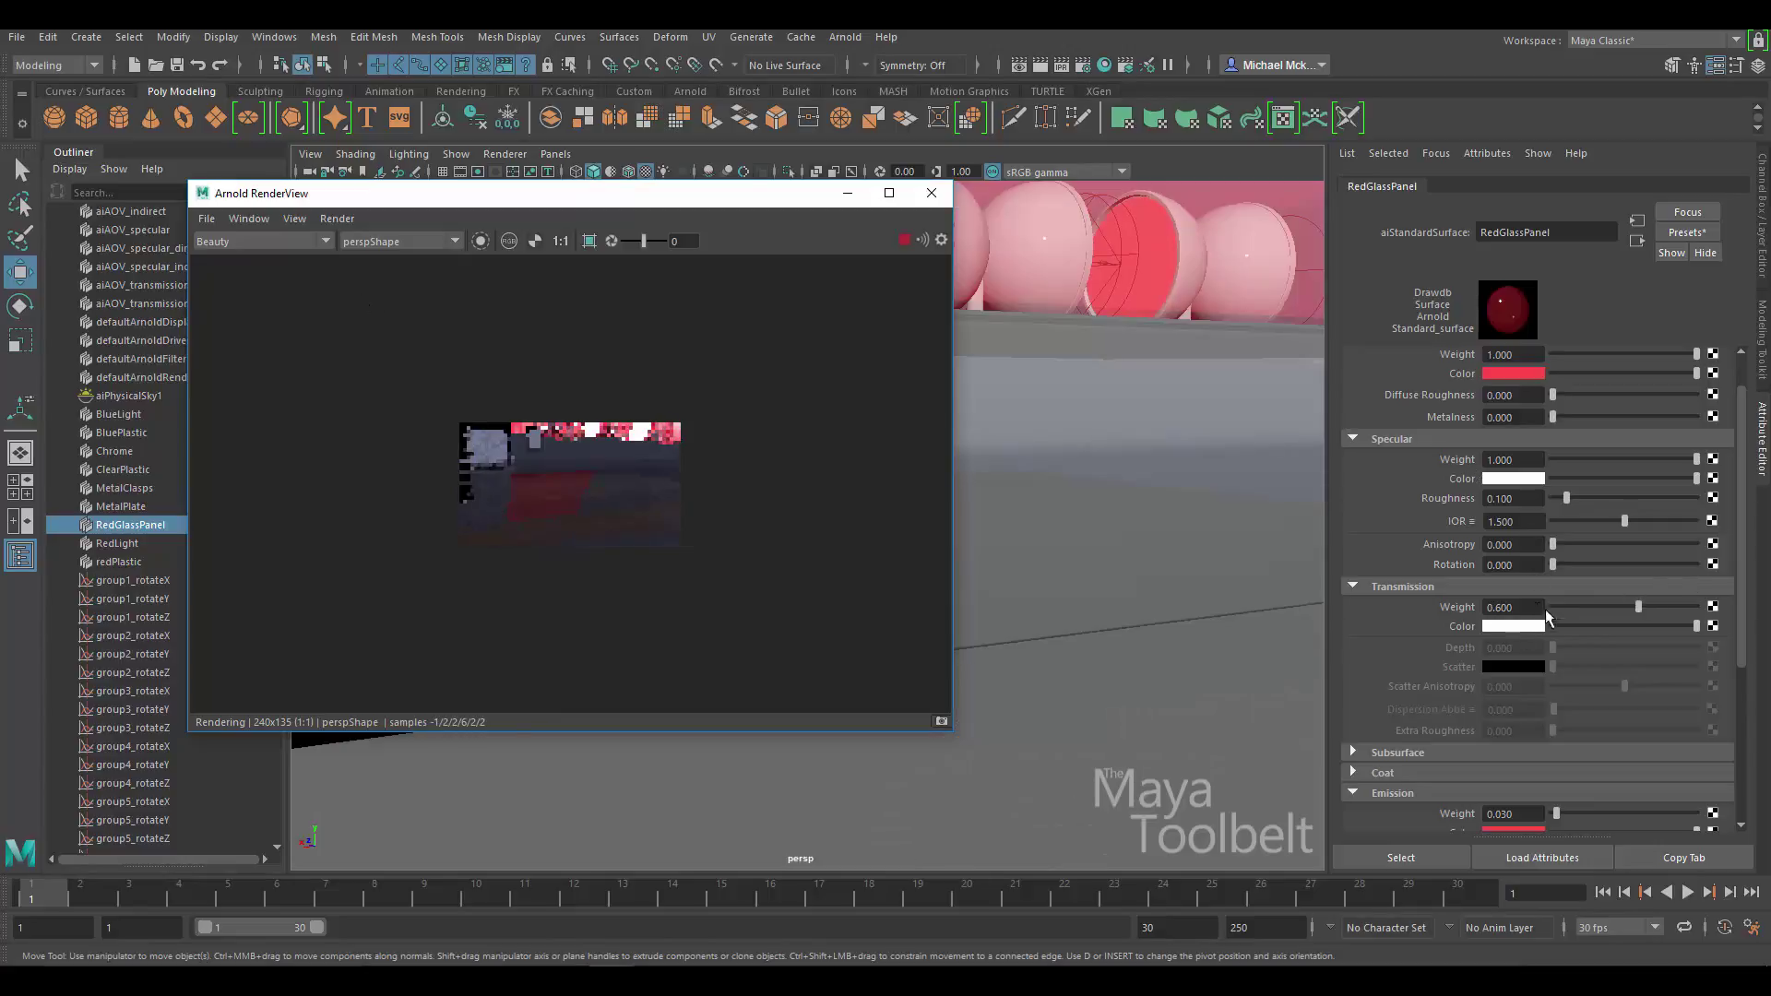
{"action": "left_click", "coordinate": [125, 562]}
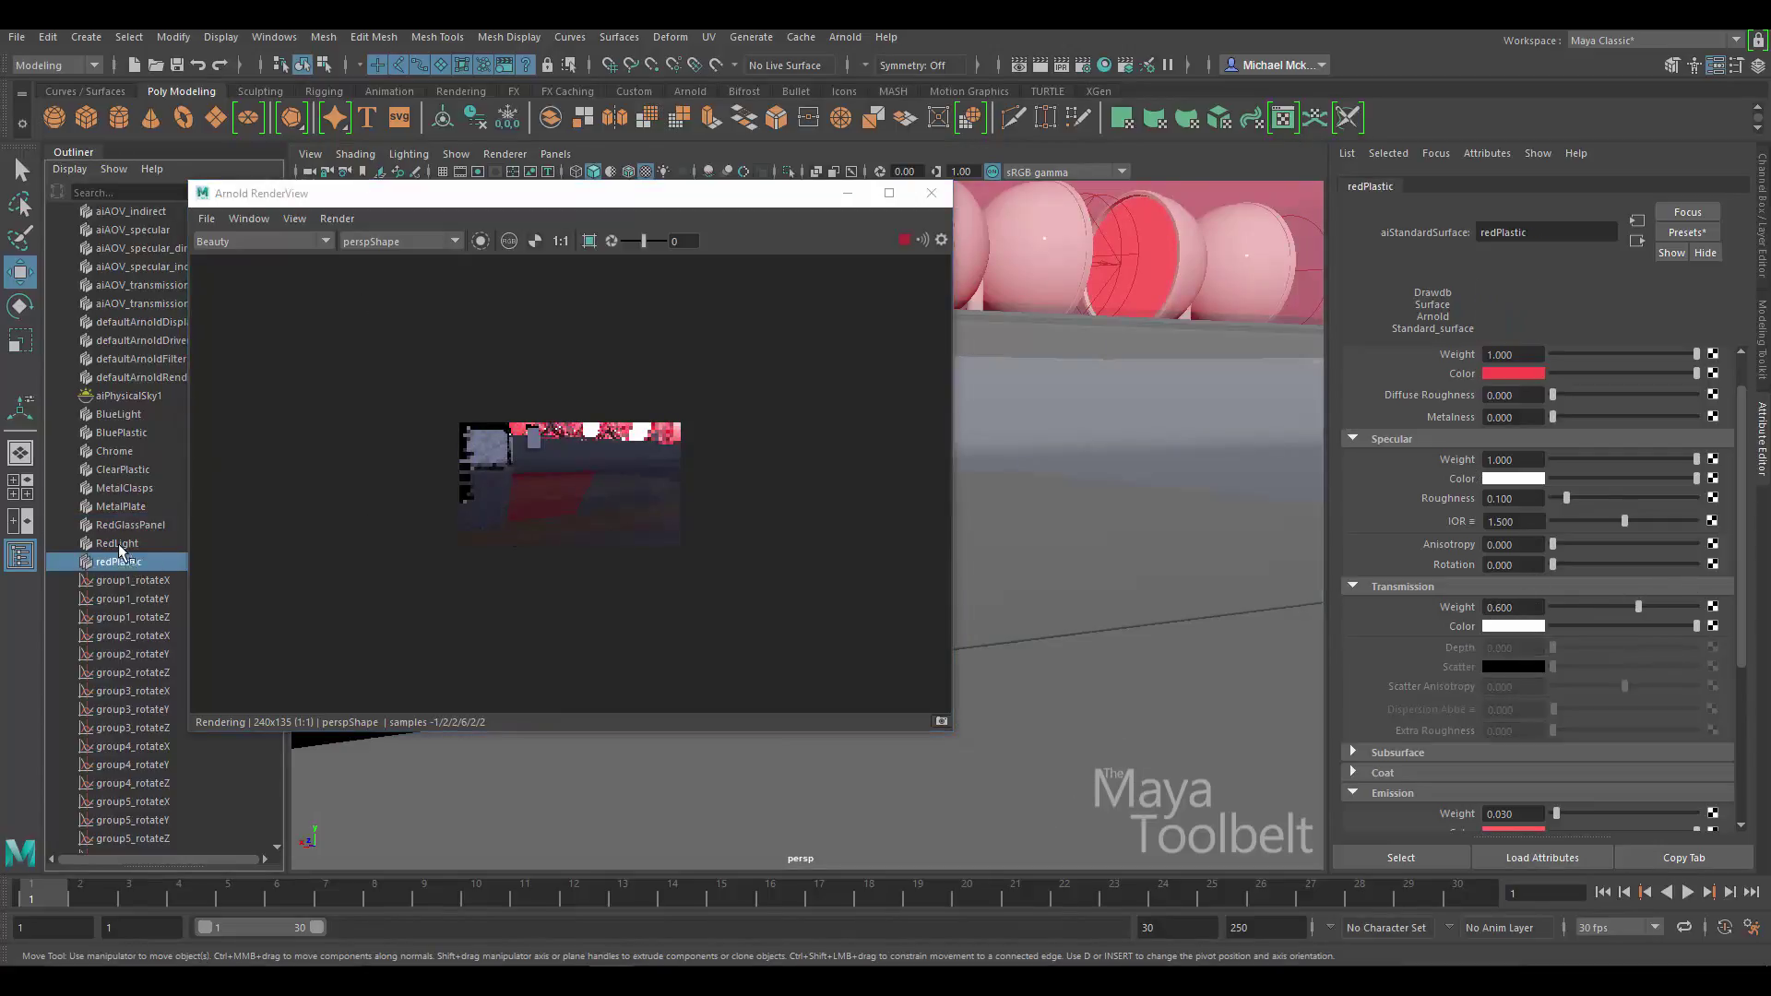
{"action": "left_click", "coordinate": [132, 527]}
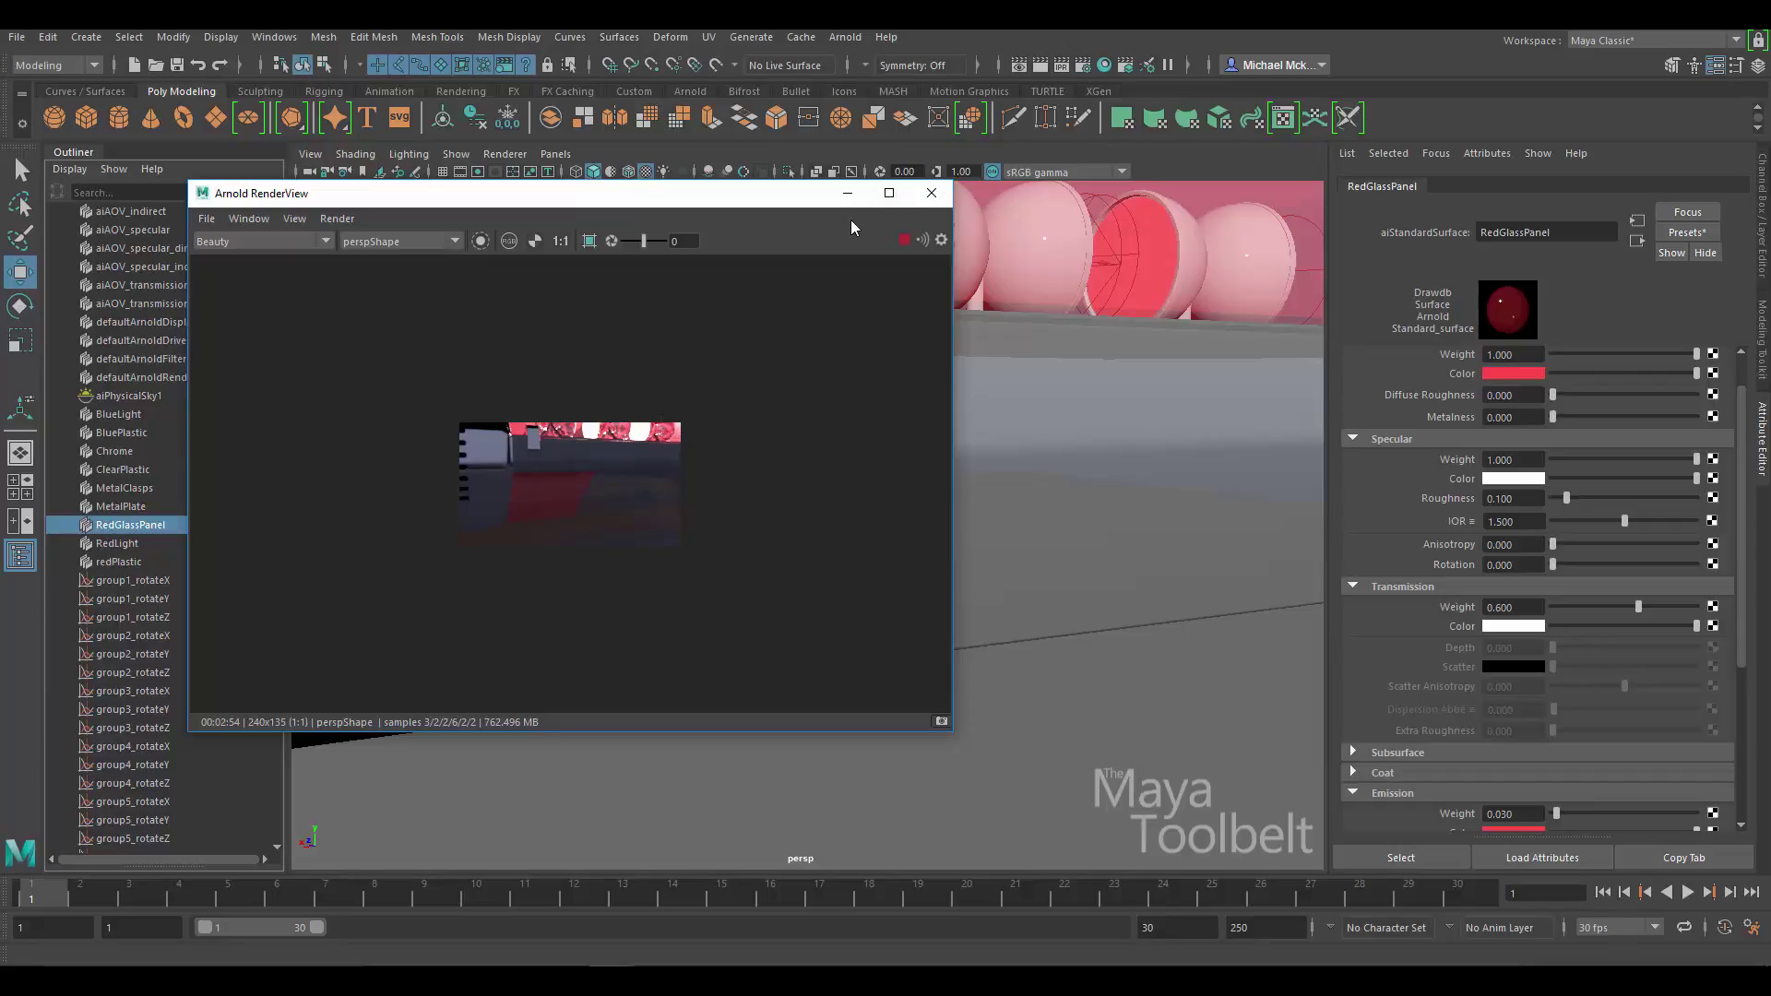
{"action": "left_click", "coordinate": [932, 196]}
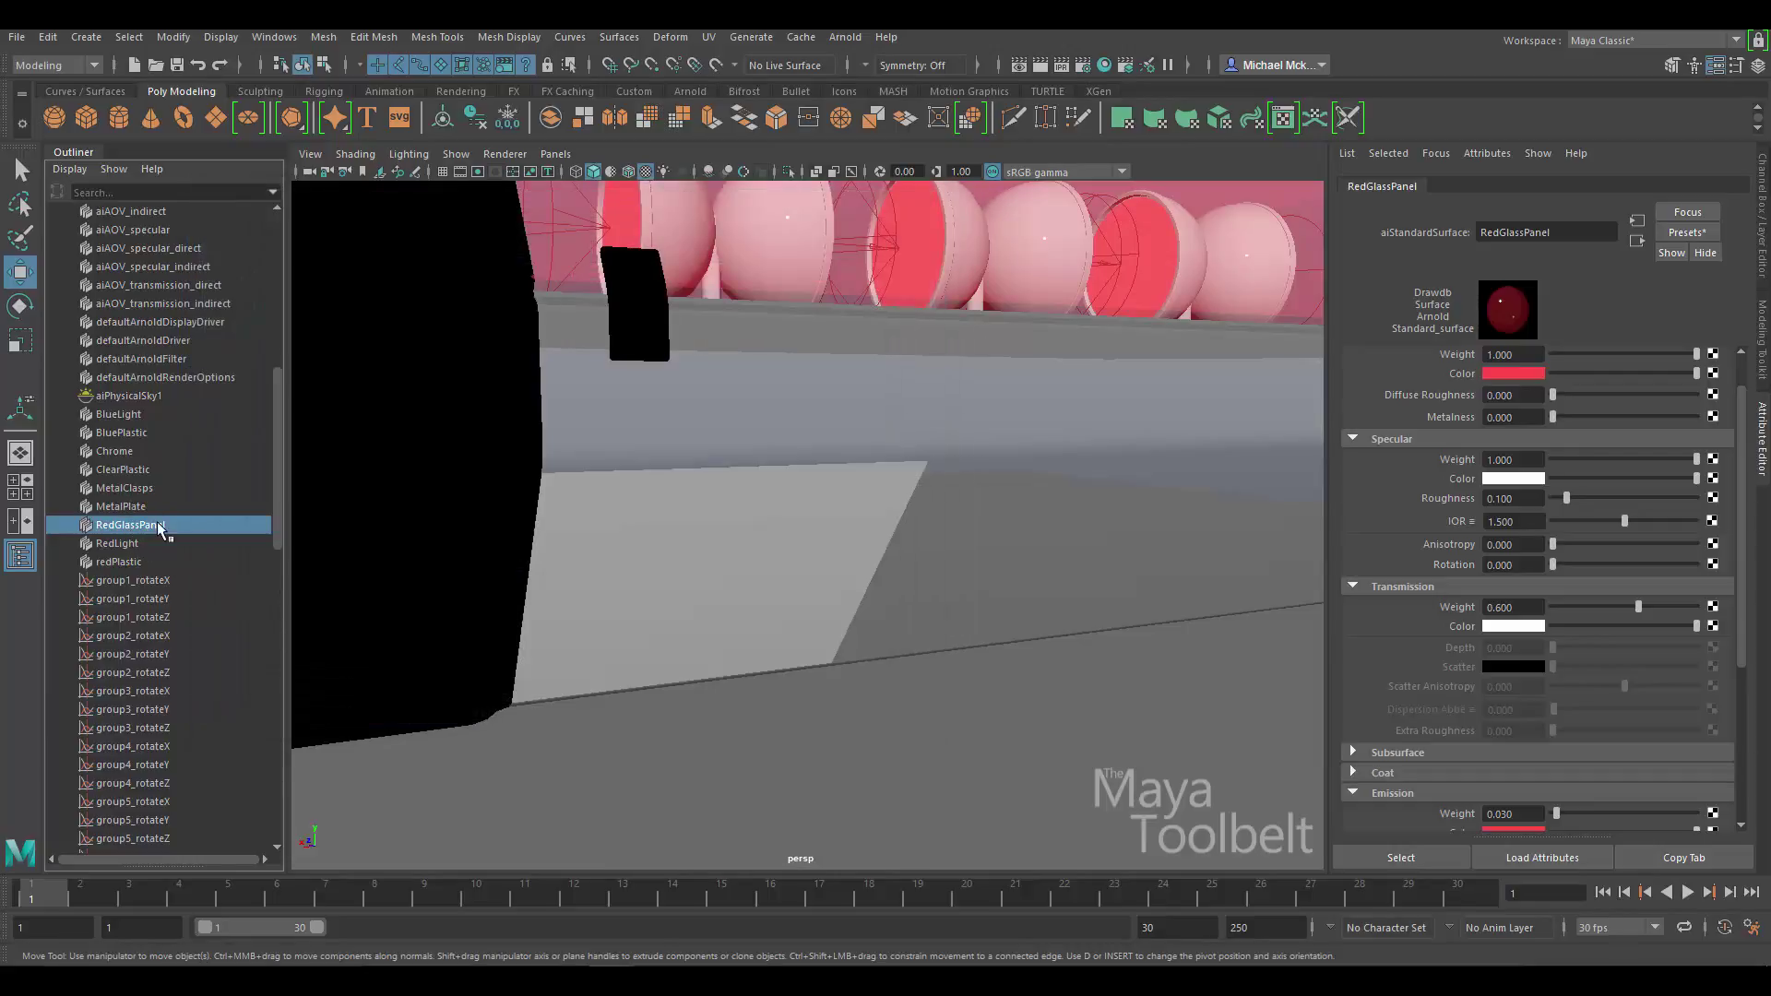
- Duplicate the RedGlassPanel material and rename the copy BlueGlassPanel
{"action": "key", "text": "ctrl+d"}
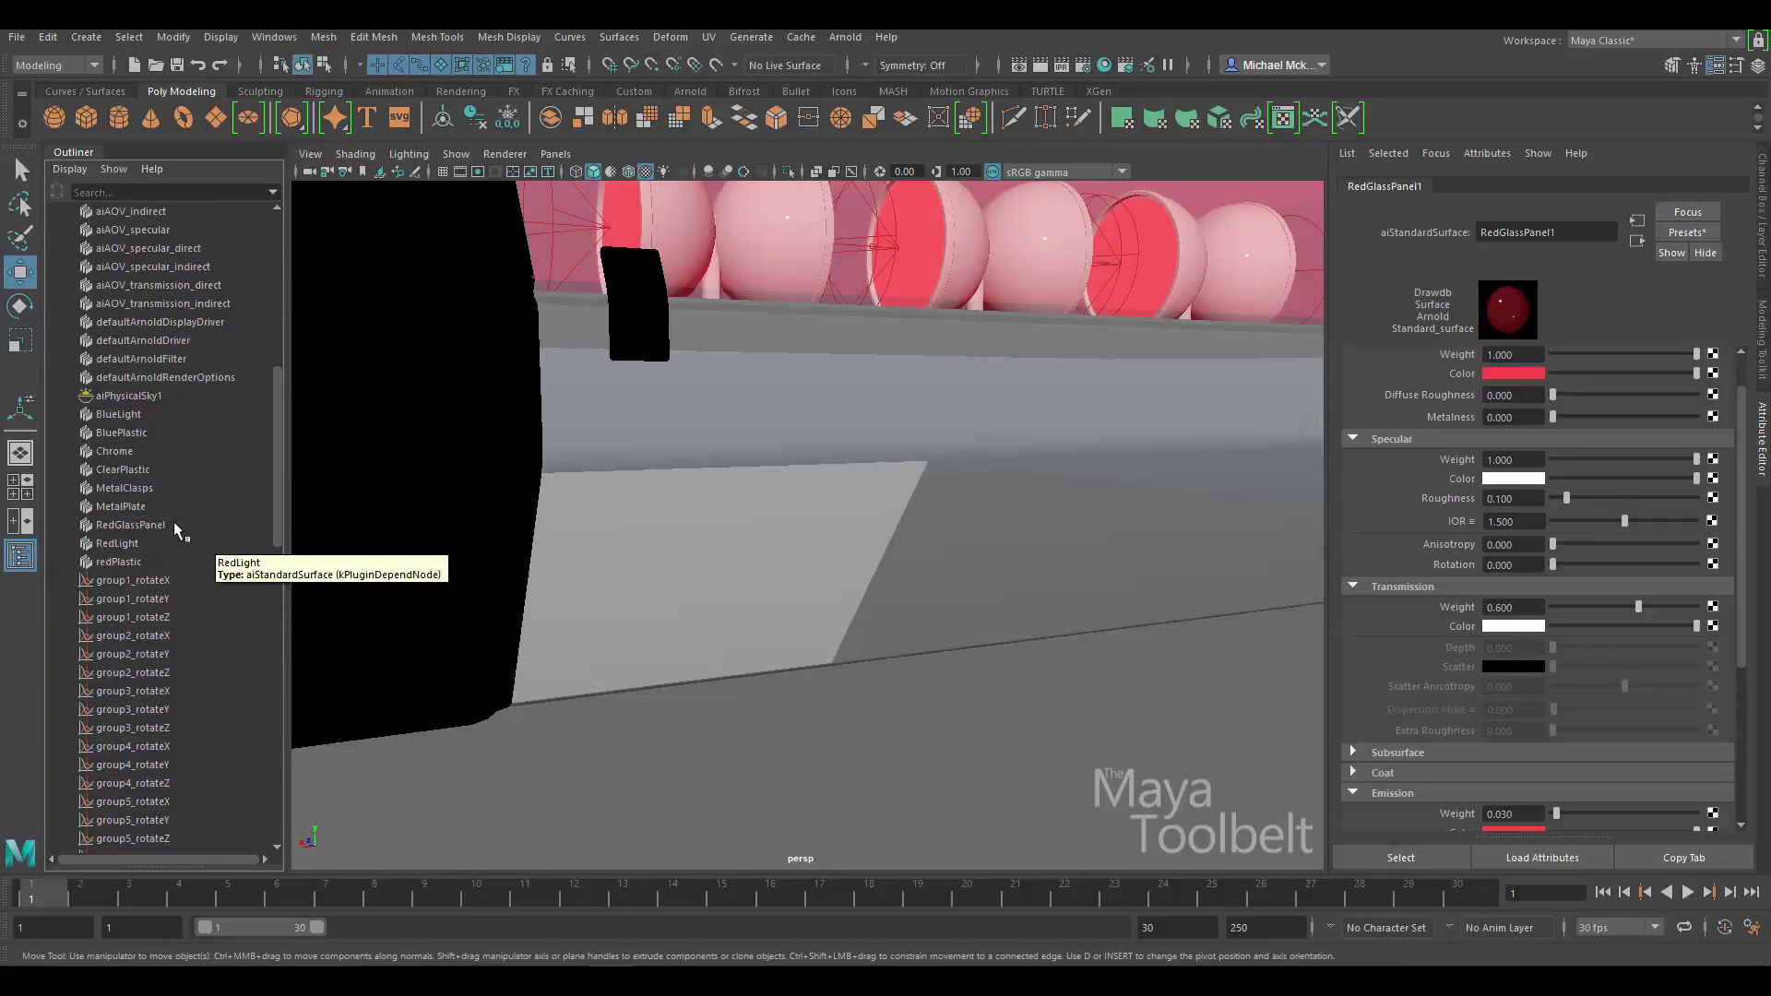
{"action": "double_click", "coordinate": [1575, 233]}
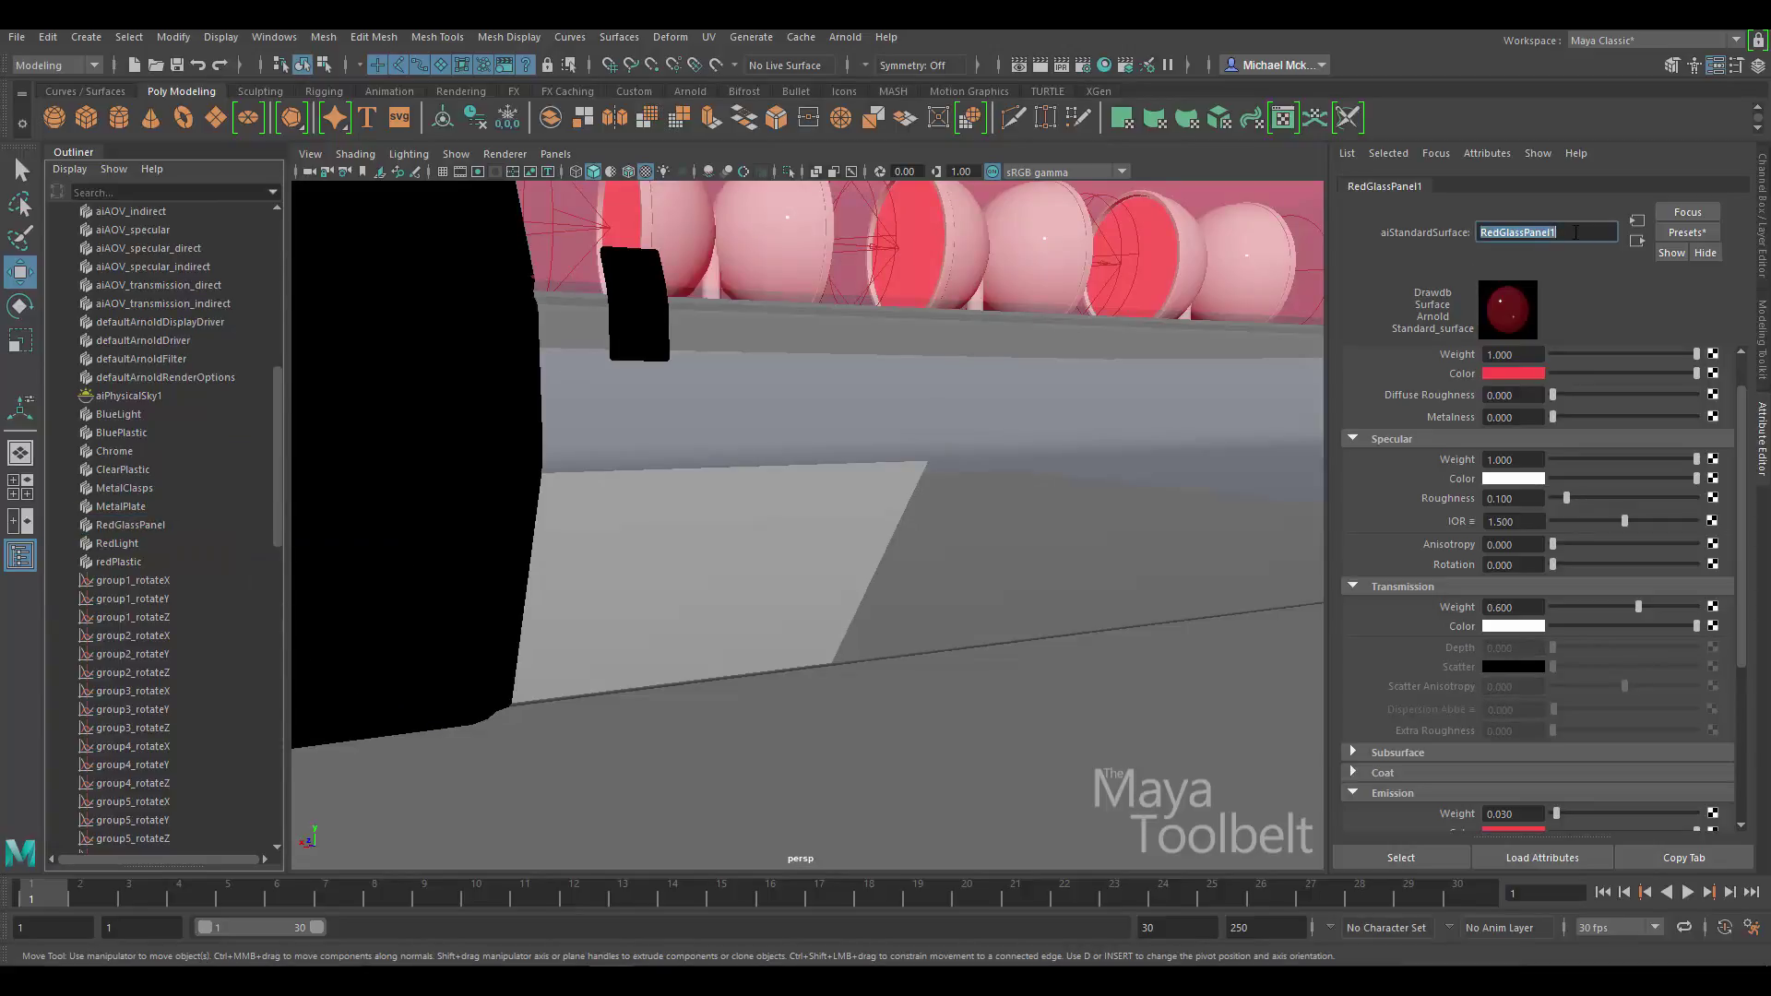
{"action": "left_click", "coordinate": [1575, 233]}
{"action": "key", "text": "BackSpace"}
{"action": "key", "text": "BackSpace"}
{"action": "key", "text": "BackSpace"}
{"action": "type", "text": "Blue"}
{"action": "key", "text": "Return"}
- Set the BlueGlassPanel material's base Color and Emission Color to the saturated blue from the color history
{"action": "left_click", "coordinate": [1502, 373]}
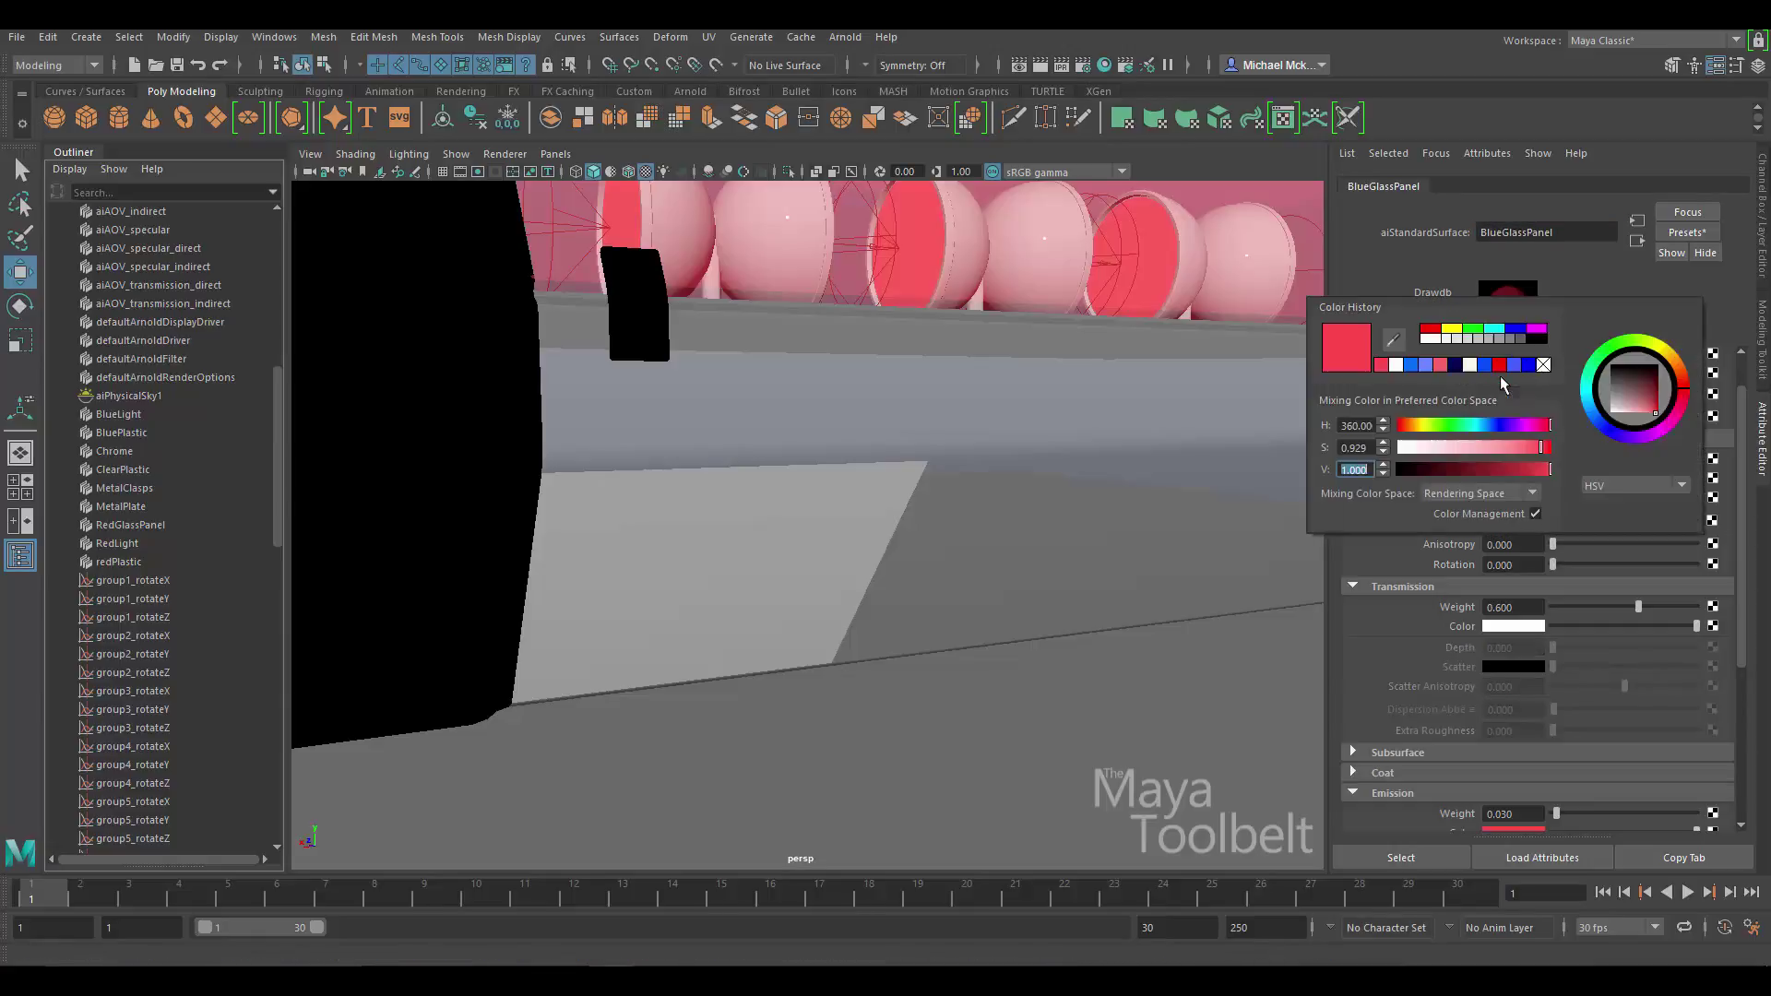
{"action": "left_click", "coordinate": [1411, 363]}
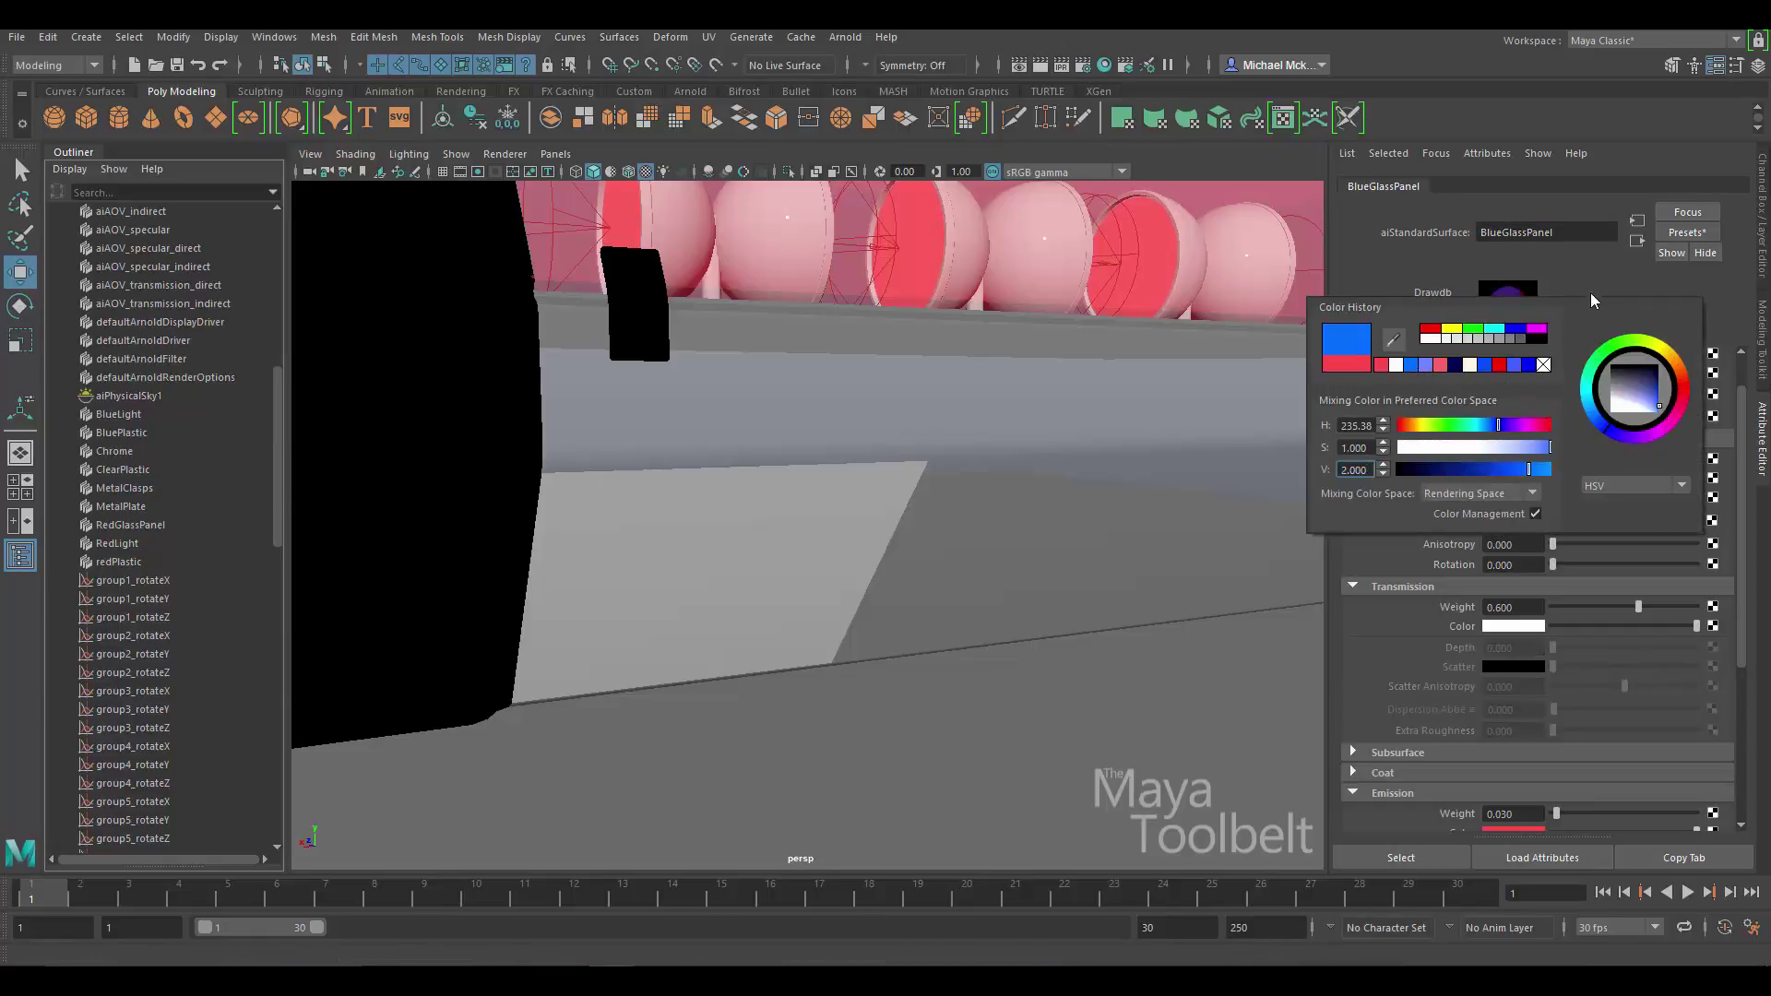
{"action": "scroll", "coordinate": [1586, 743], "scroll_direction": "down", "scroll_amount": 2}
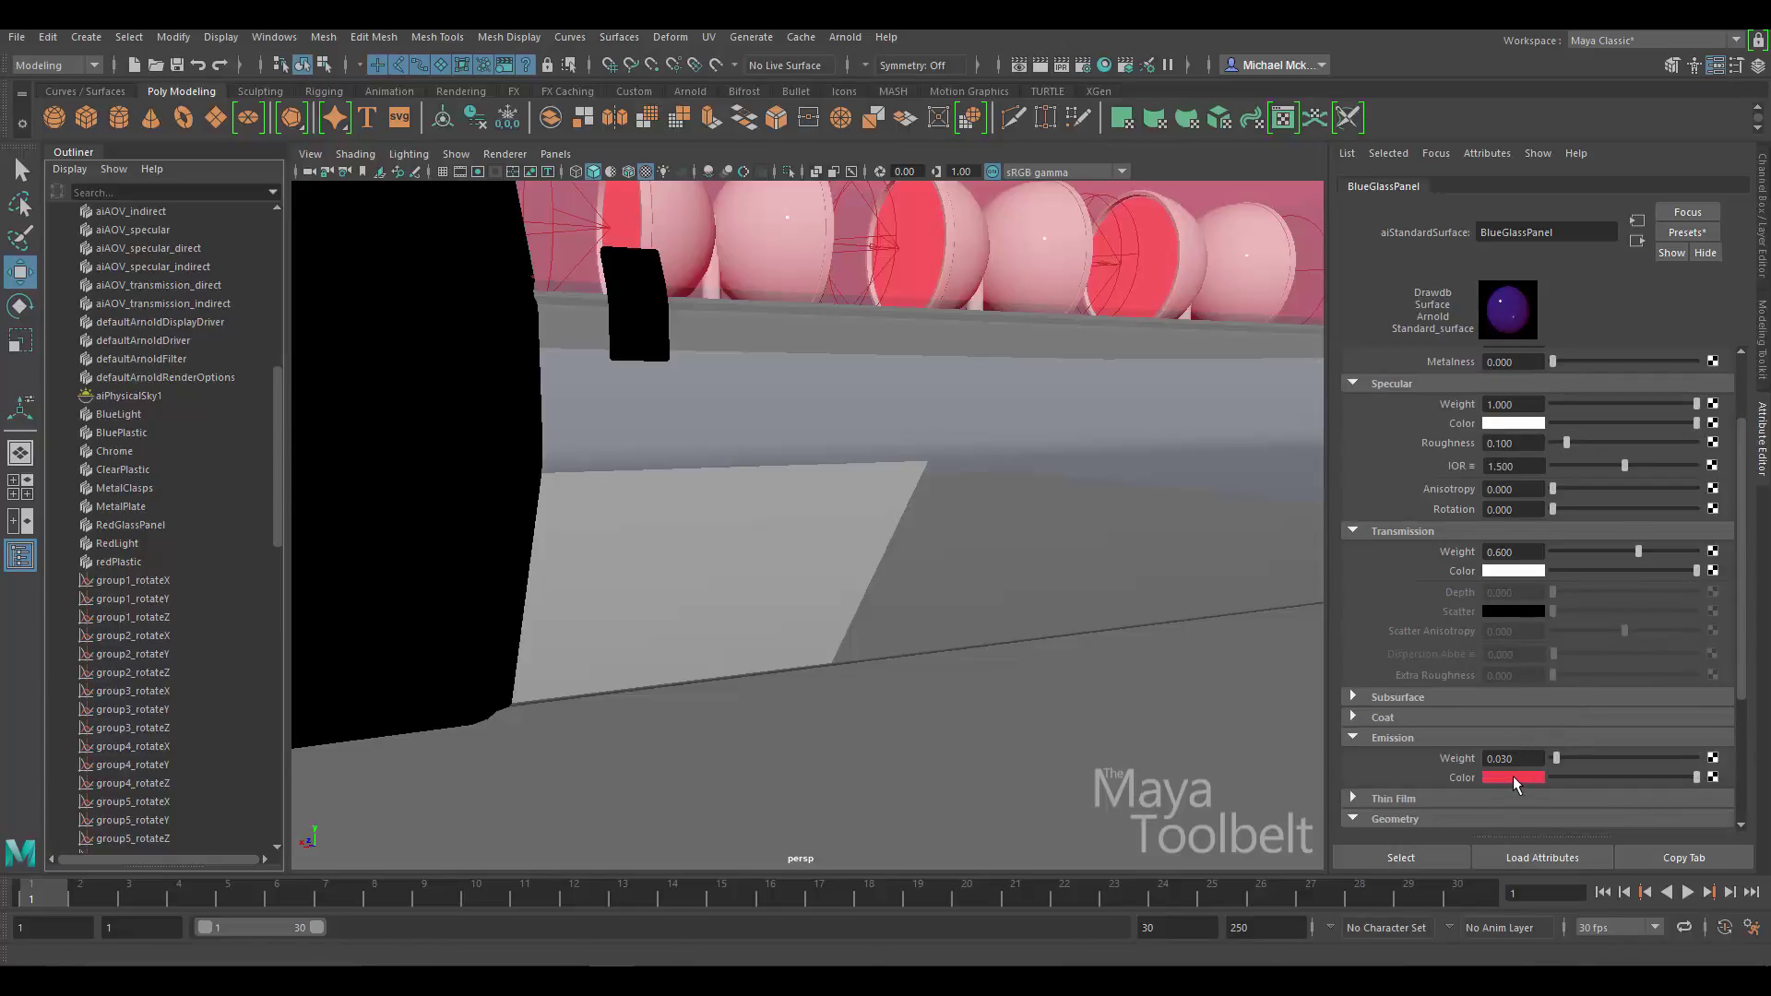
{"action": "left_click", "coordinate": [1512, 777]}
{"action": "left_click", "coordinate": [1506, 778]}
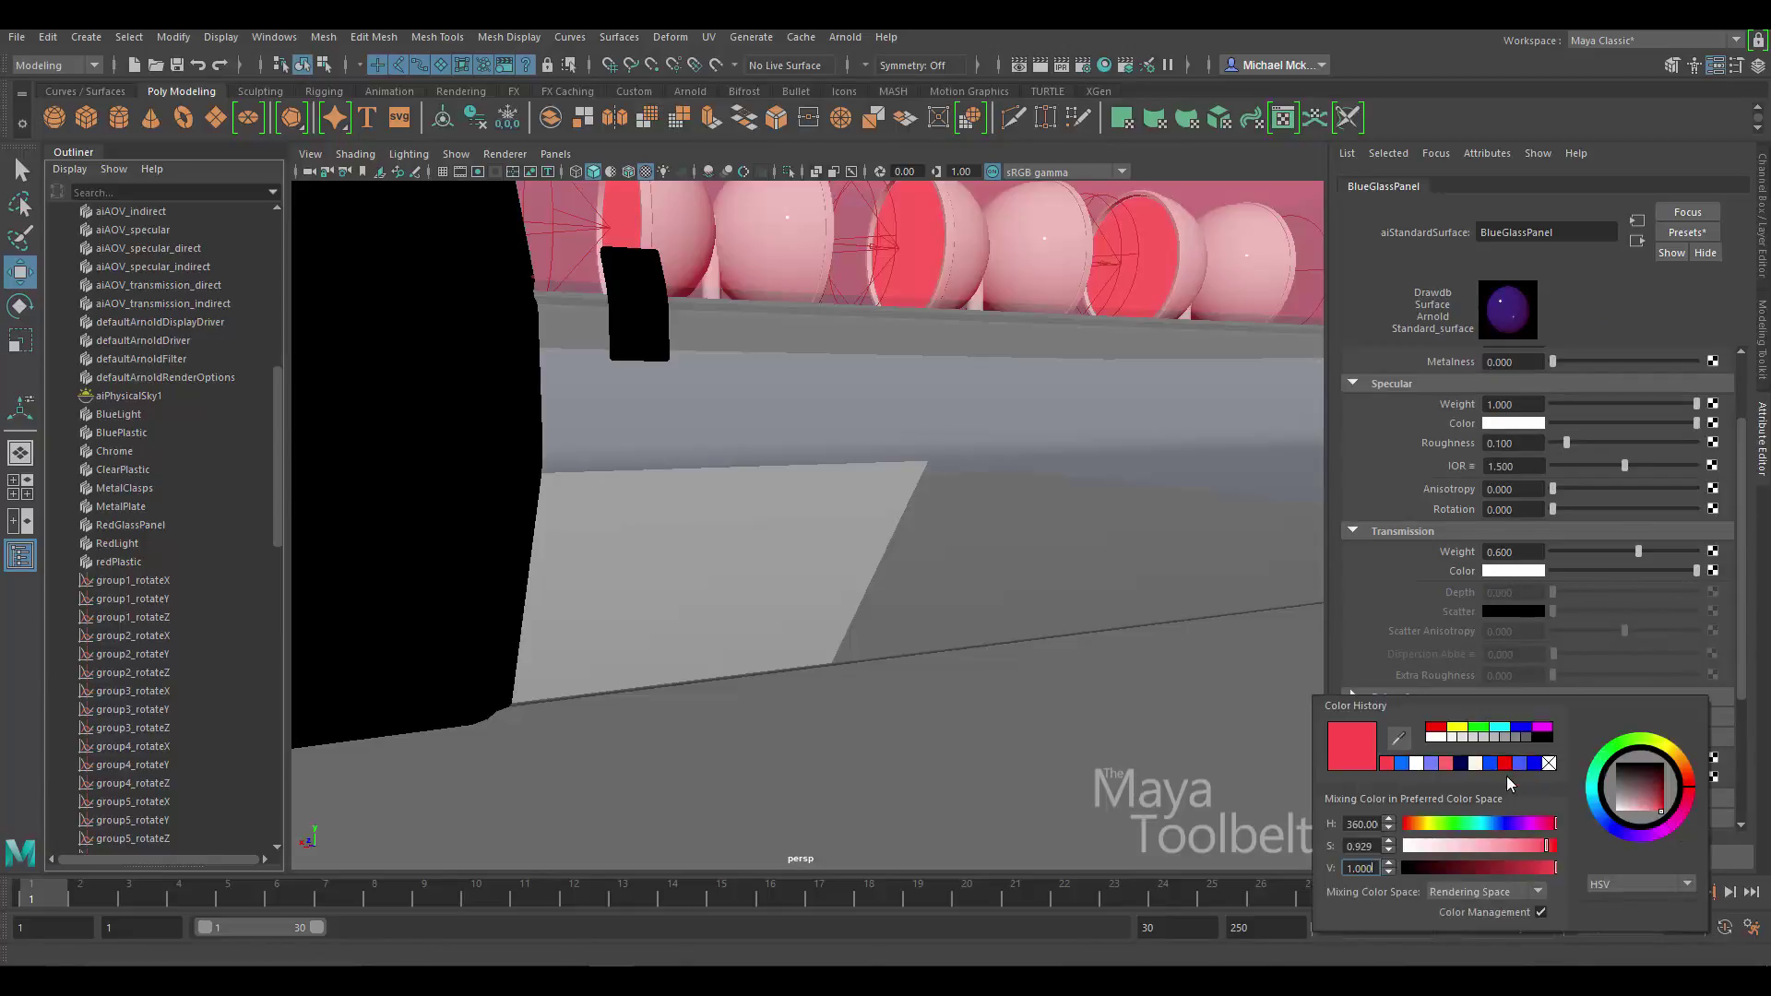
{"action": "left_click", "coordinate": [1402, 765]}
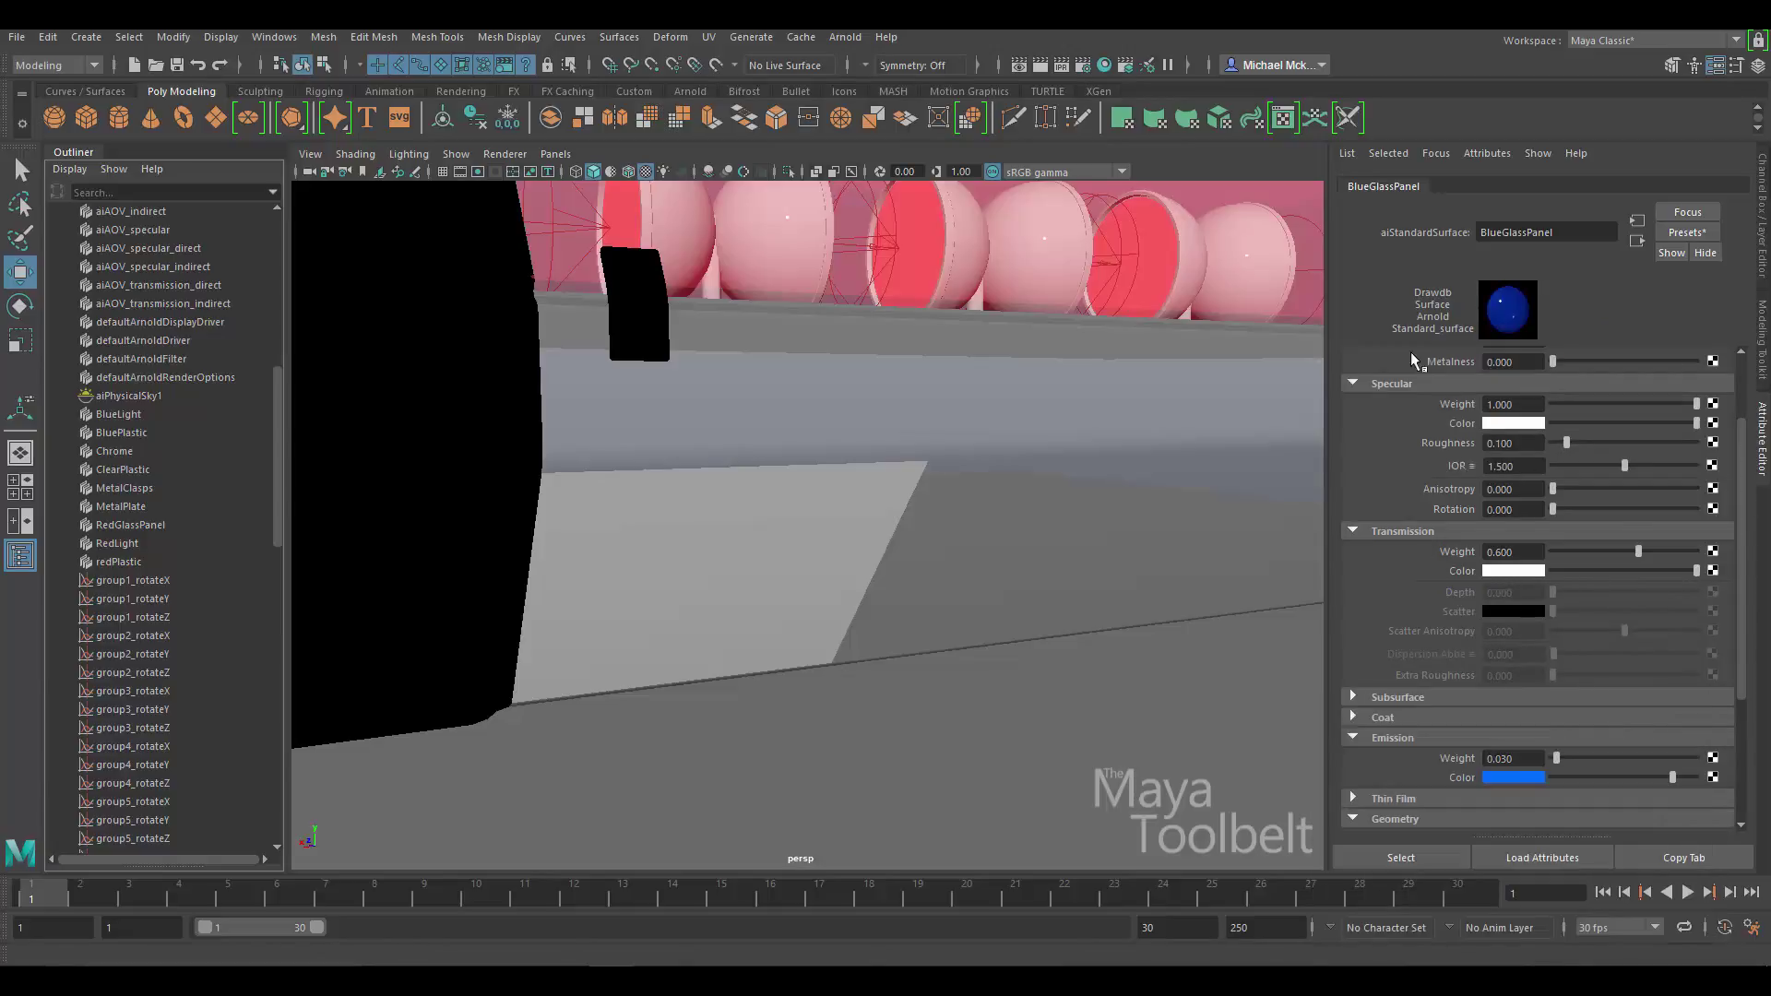
- Assign the existing BlueGlassPanel material to the lower clear cover faces beside the central housing on the blue side
{"action": "middle_click_drag", "start_coordinate": [728, 602], "coordinate": [959, 545], "text": "alt"}
{"action": "right_click_drag", "start_coordinate": [959, 545], "coordinate": [701, 556], "text": "alt"}
{"action": "left_click", "coordinate": [565, 544]}
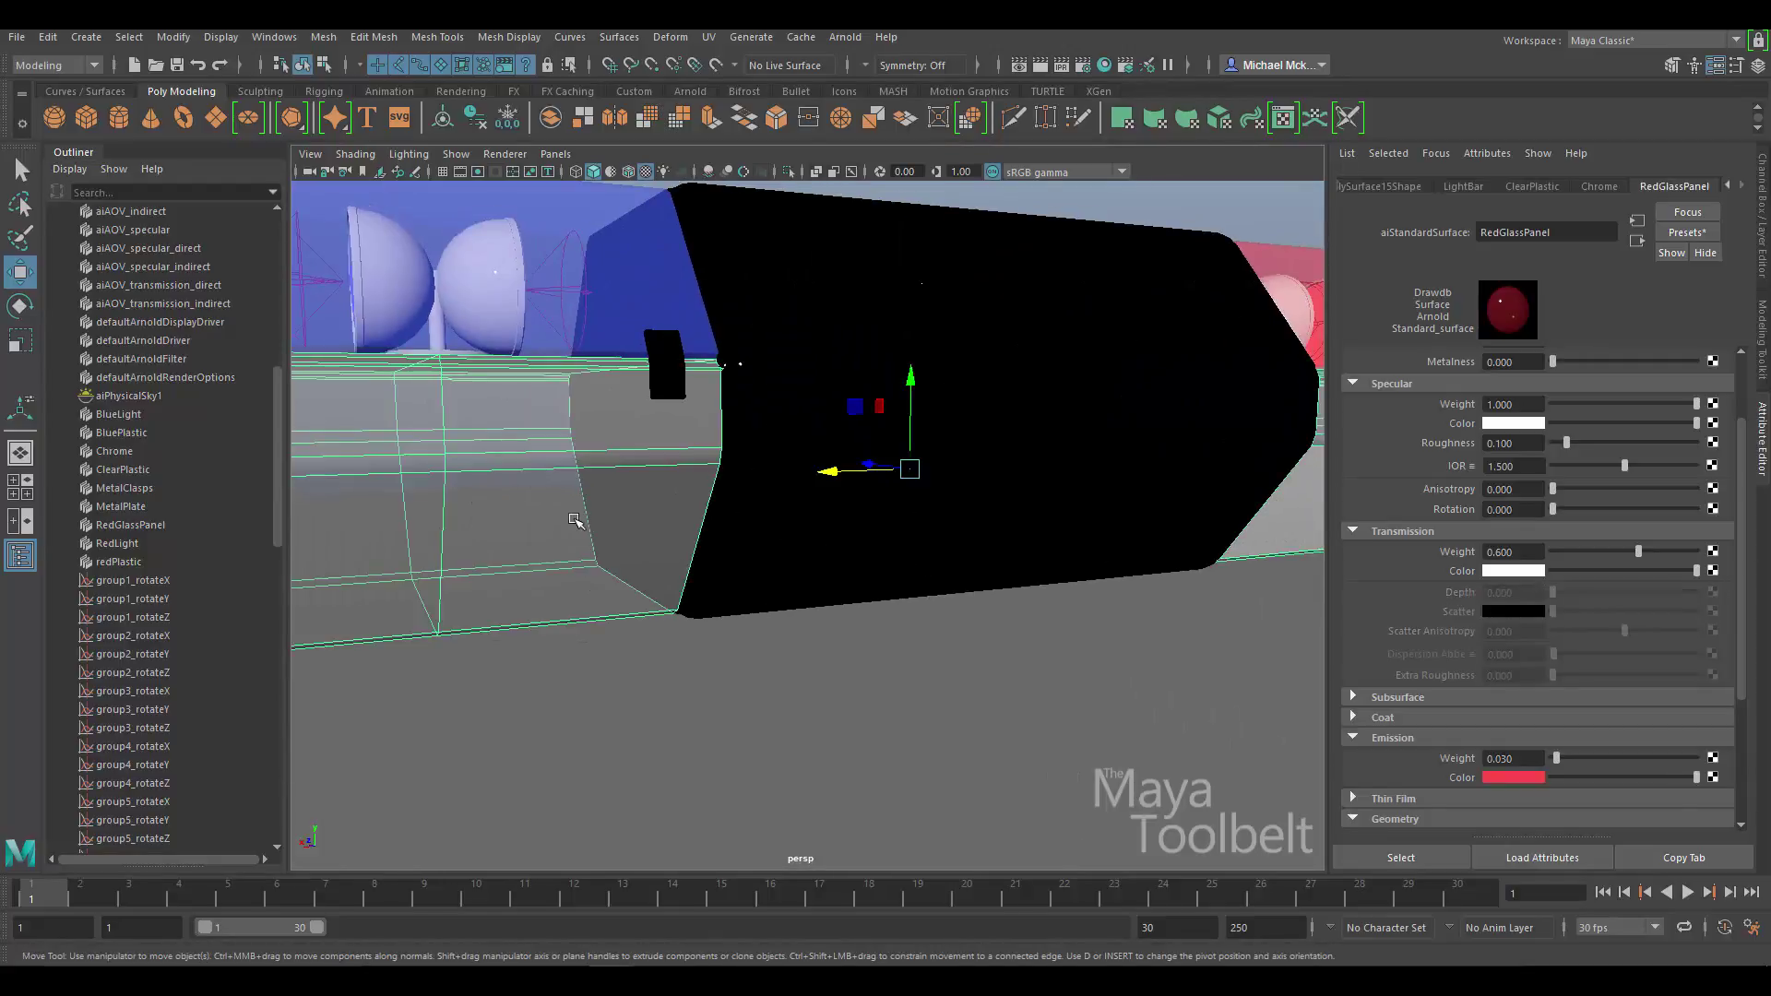
{"action": "right_click_drag", "start_coordinate": [573, 453], "coordinate": [573, 510]}
{"action": "left_click", "coordinate": [575, 509]}
{"action": "right_click", "coordinate": [541, 452]}
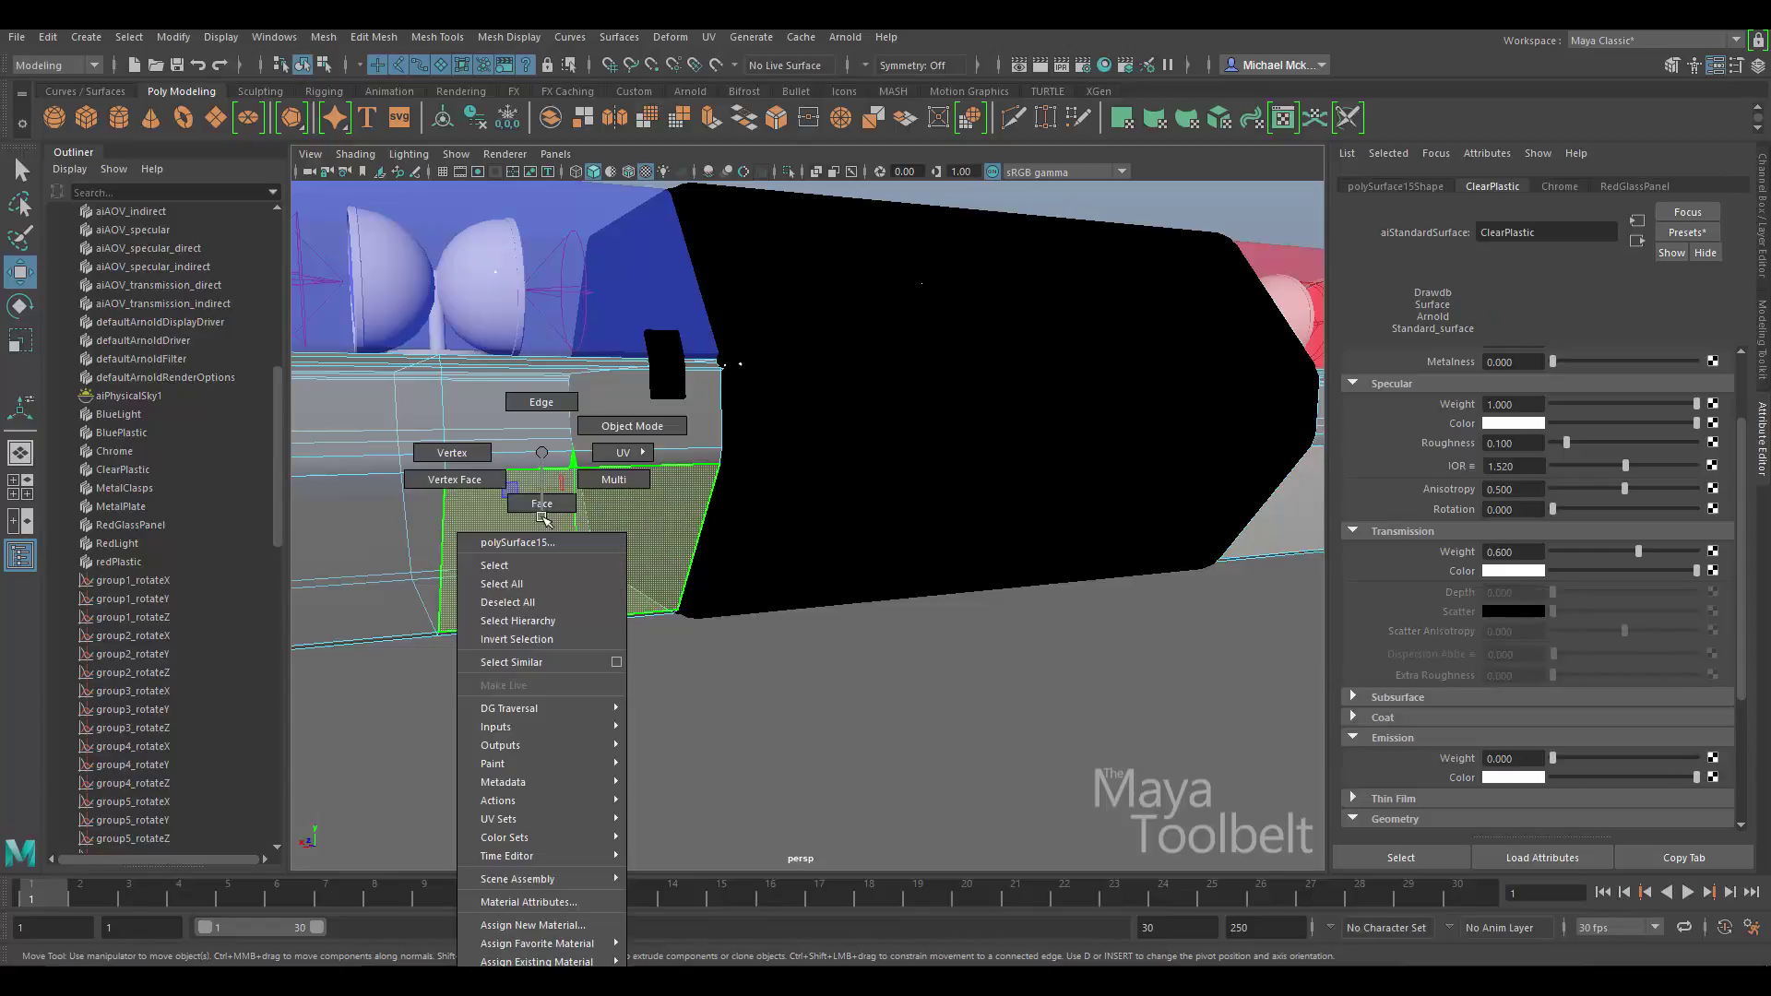
{"action": "mouse_move", "coordinate": [572, 962]}
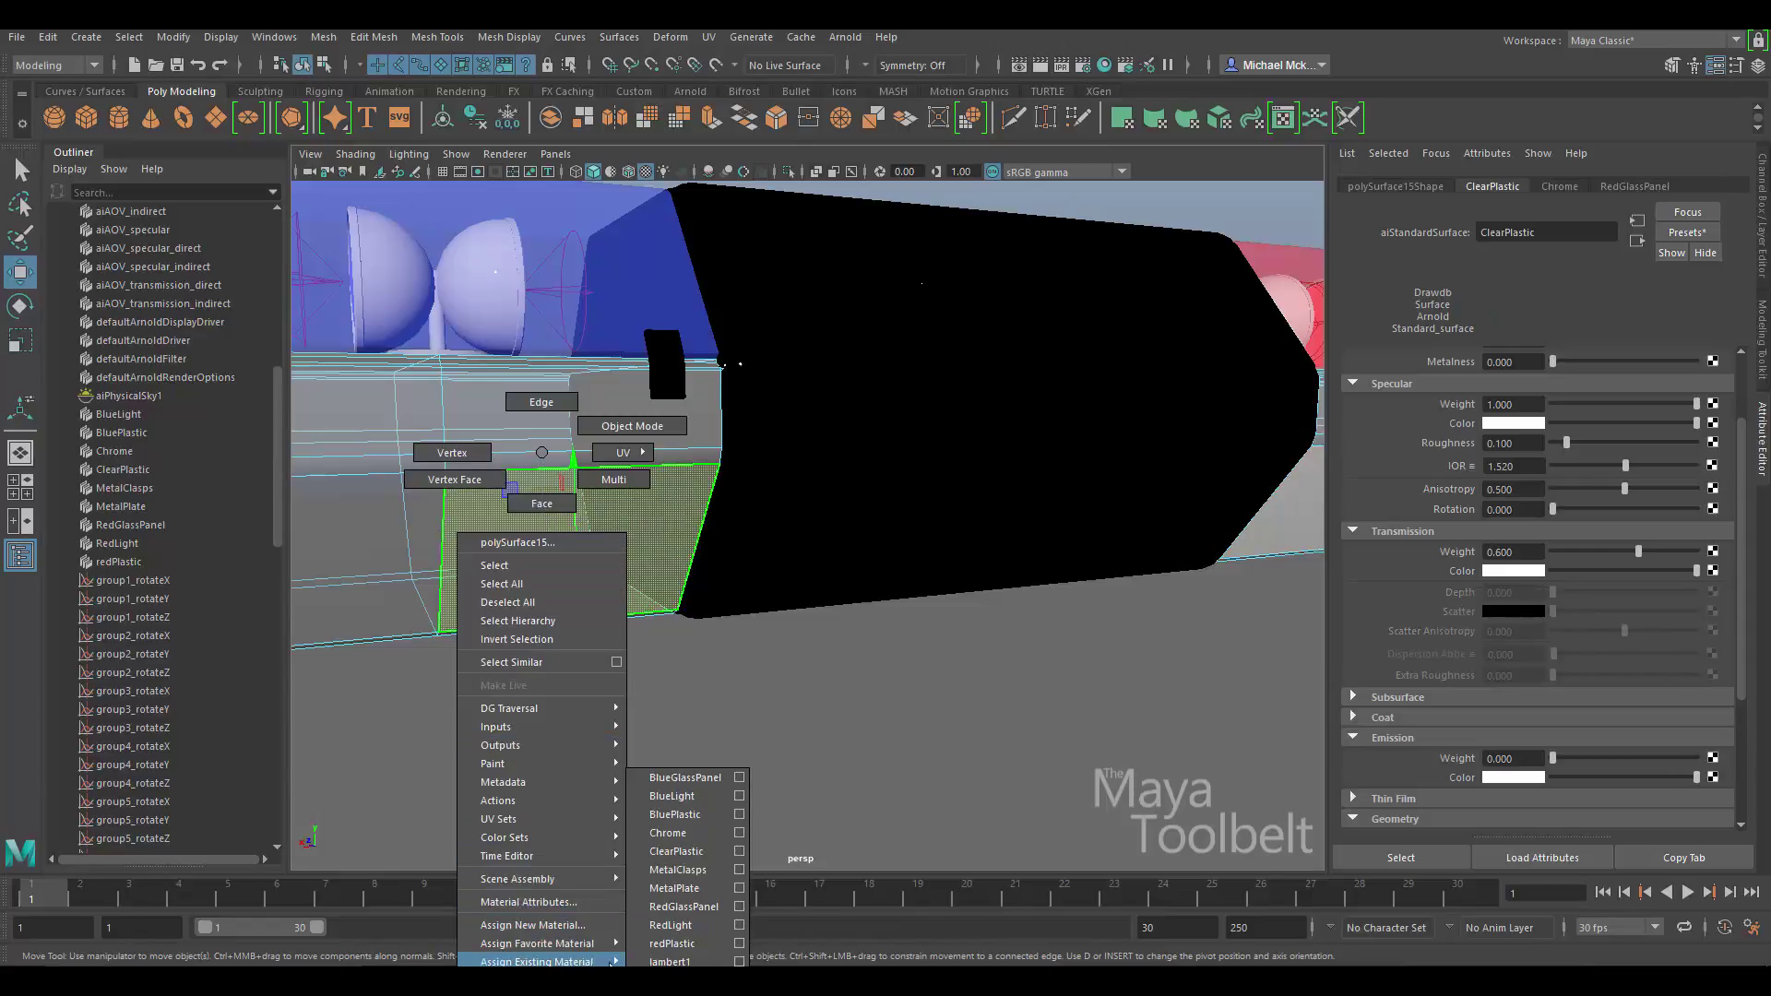
{"action": "left_click", "coordinate": [698, 783]}
{"action": "left_click", "coordinate": [1134, 712]}
{"action": "left_click_drag", "start_coordinate": [1134, 711], "coordinate": [944, 674], "text": "alt"}
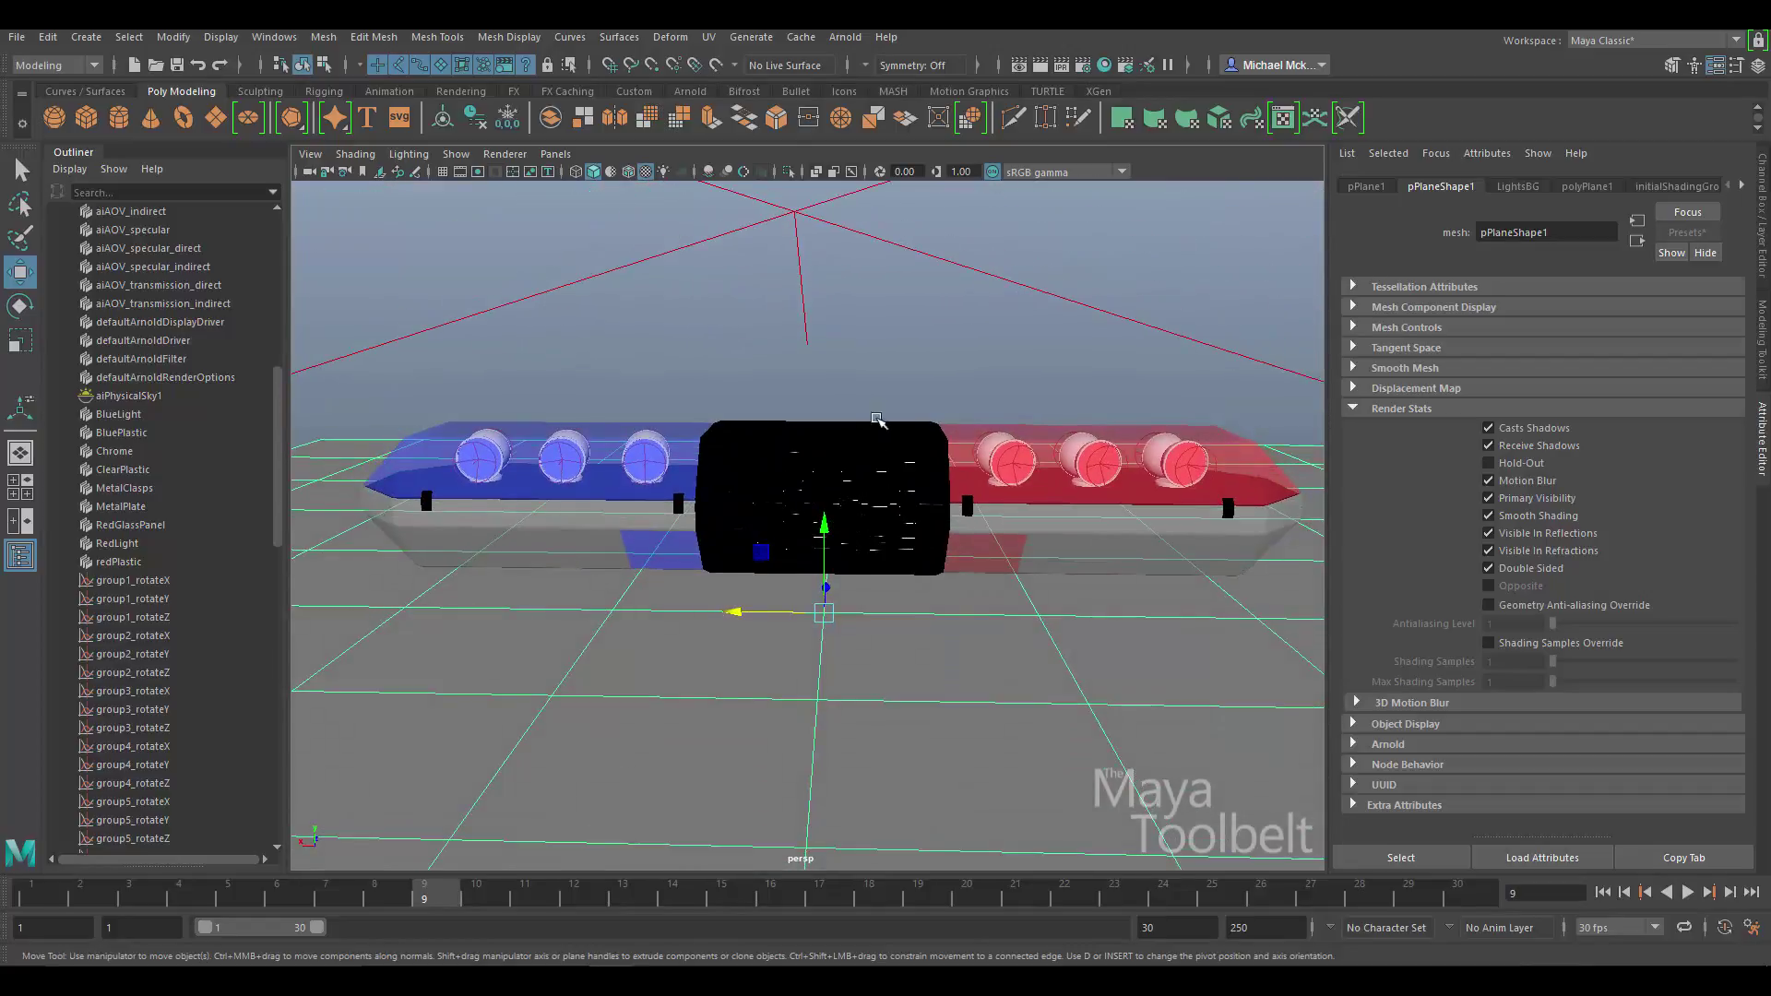
- Start an Arnold RenderView live render through RenderCamShape at 50% test resolution
{"action": "left_click_drag", "start_coordinate": [852, 424], "coordinate": [646, 304], "text": "alt"}
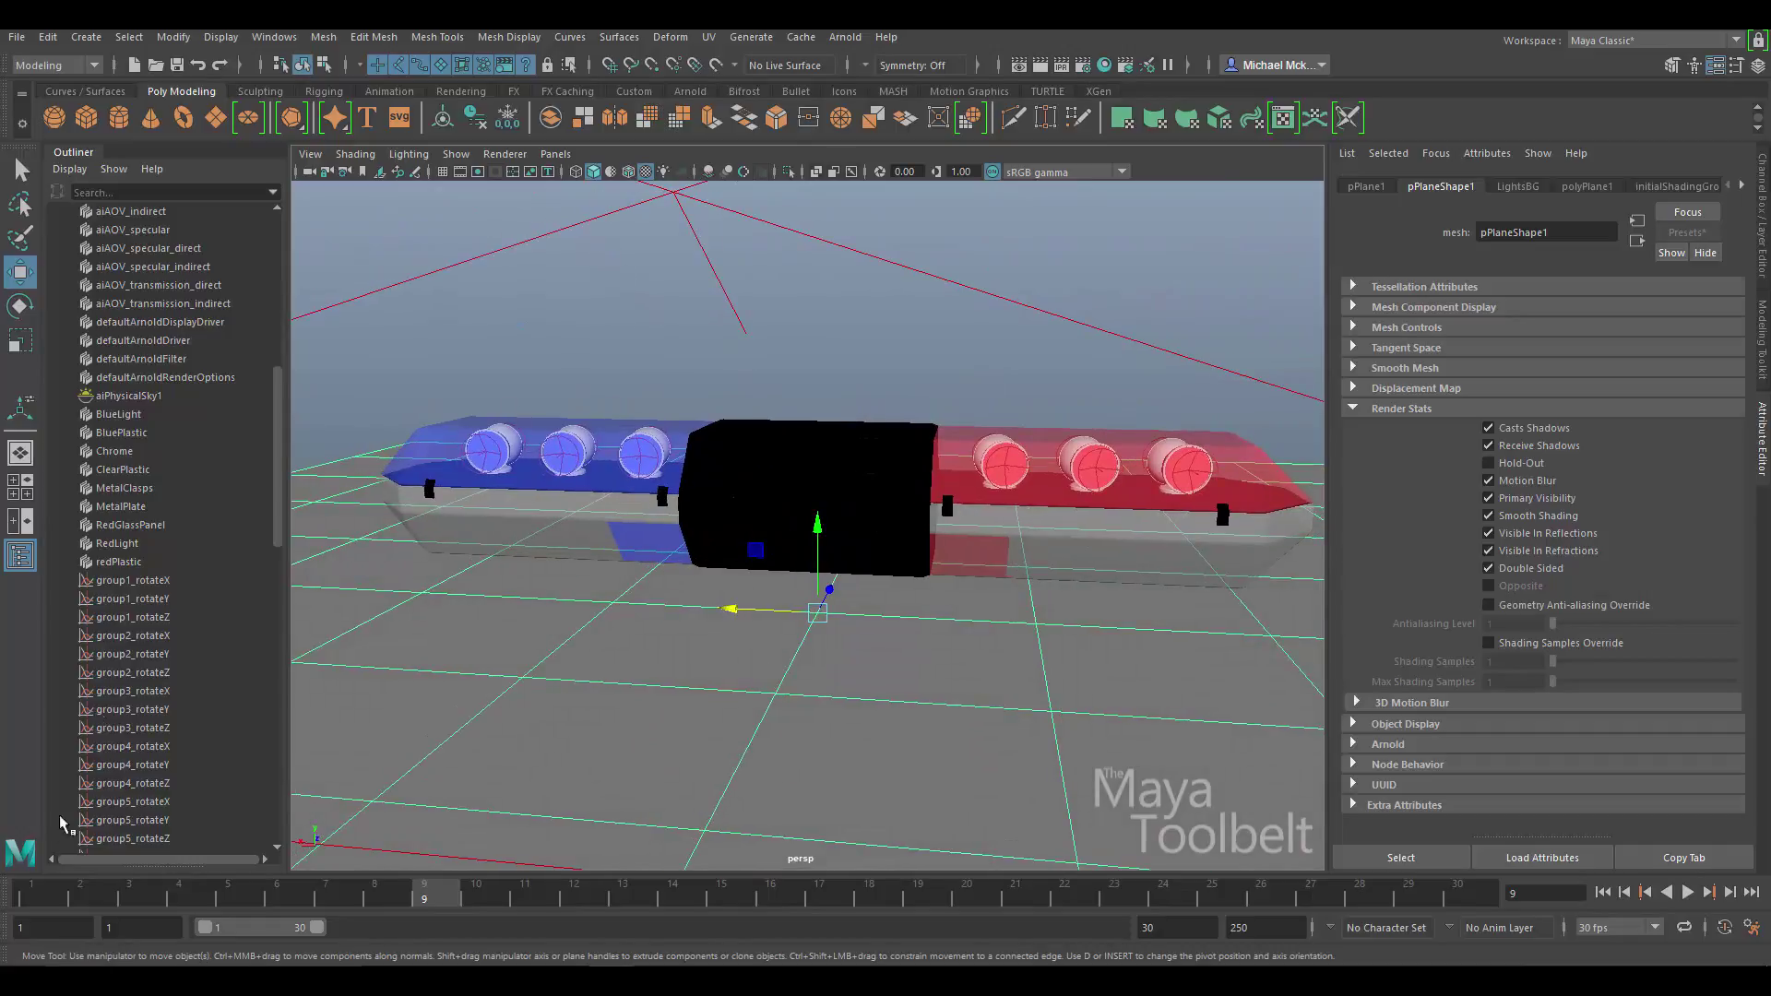
{"action": "left_click", "coordinate": [846, 37]}
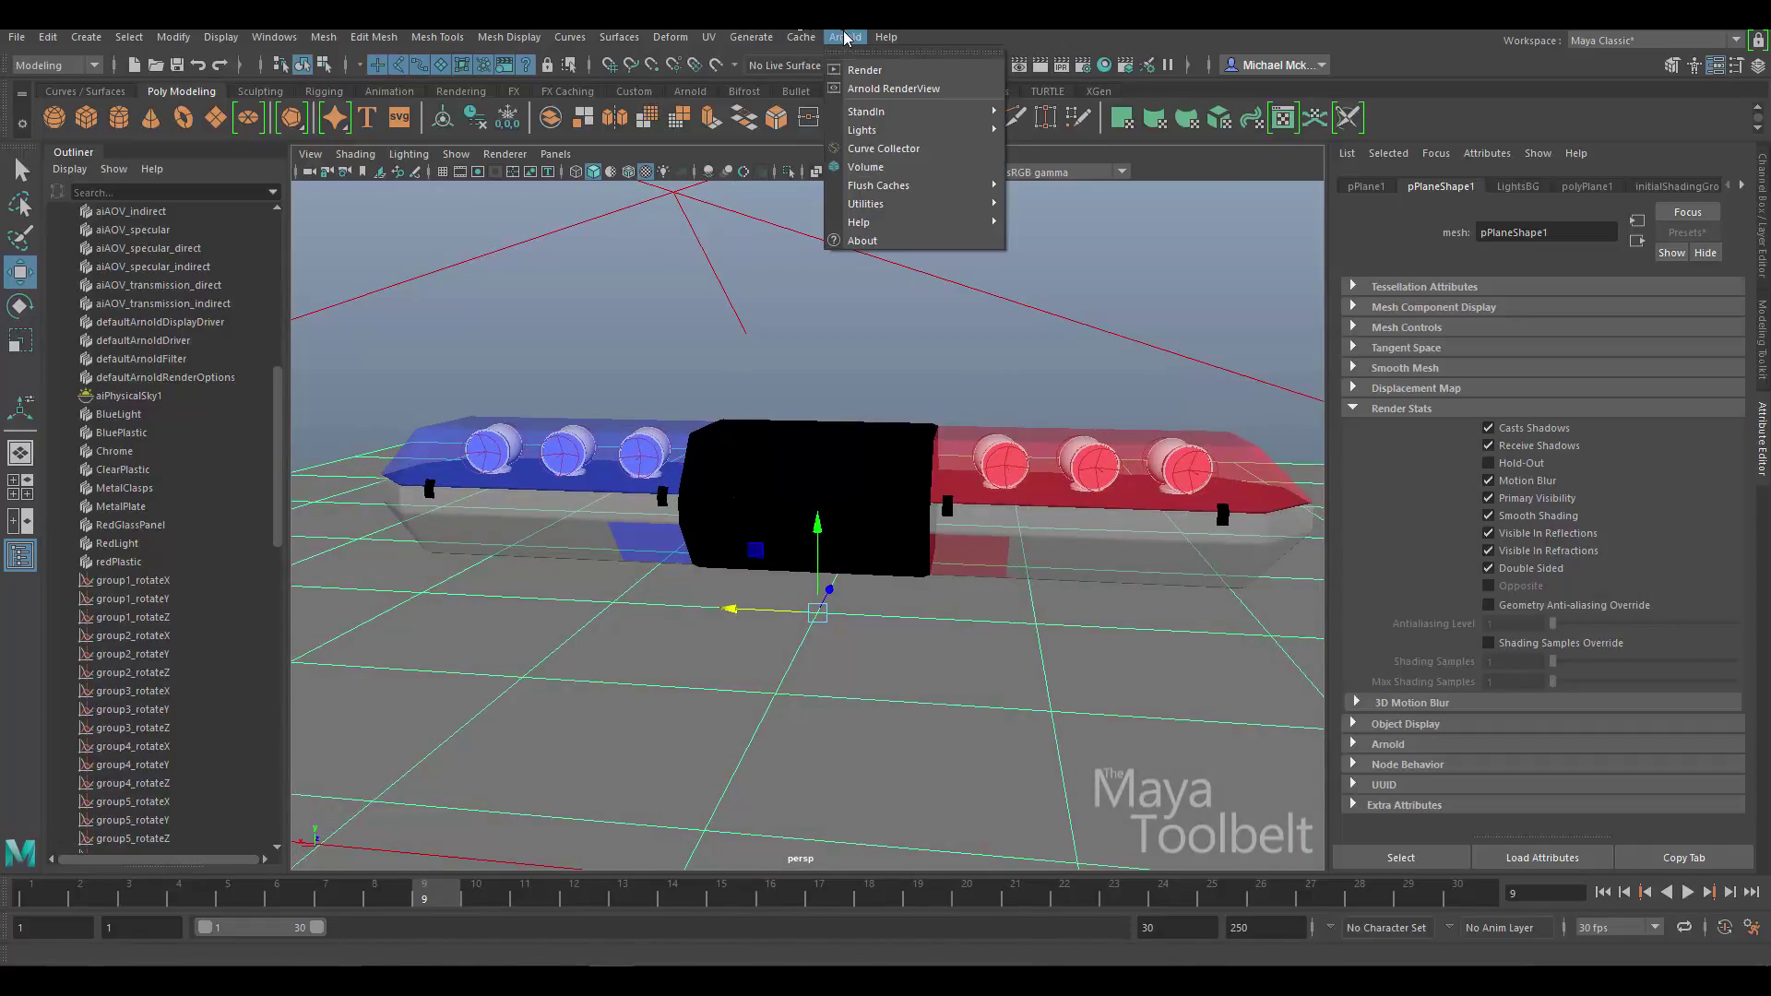
{"action": "left_click", "coordinate": [893, 89]}
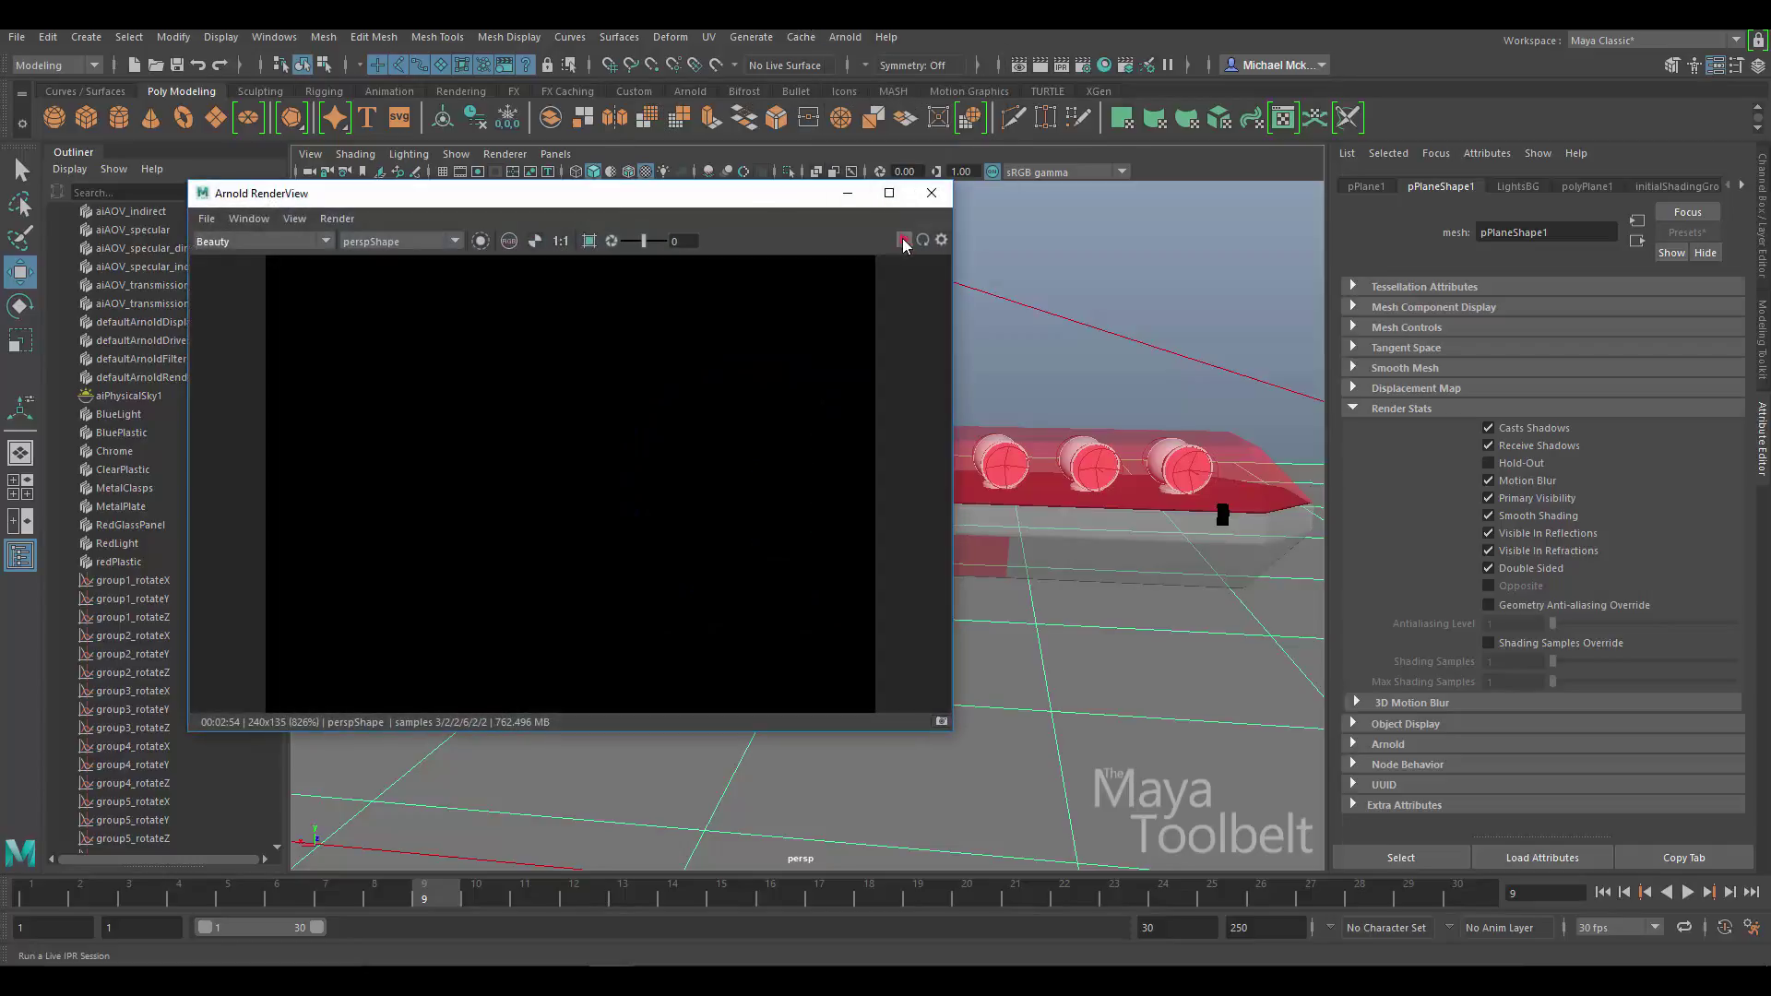
{"action": "left_click", "coordinate": [904, 242]}
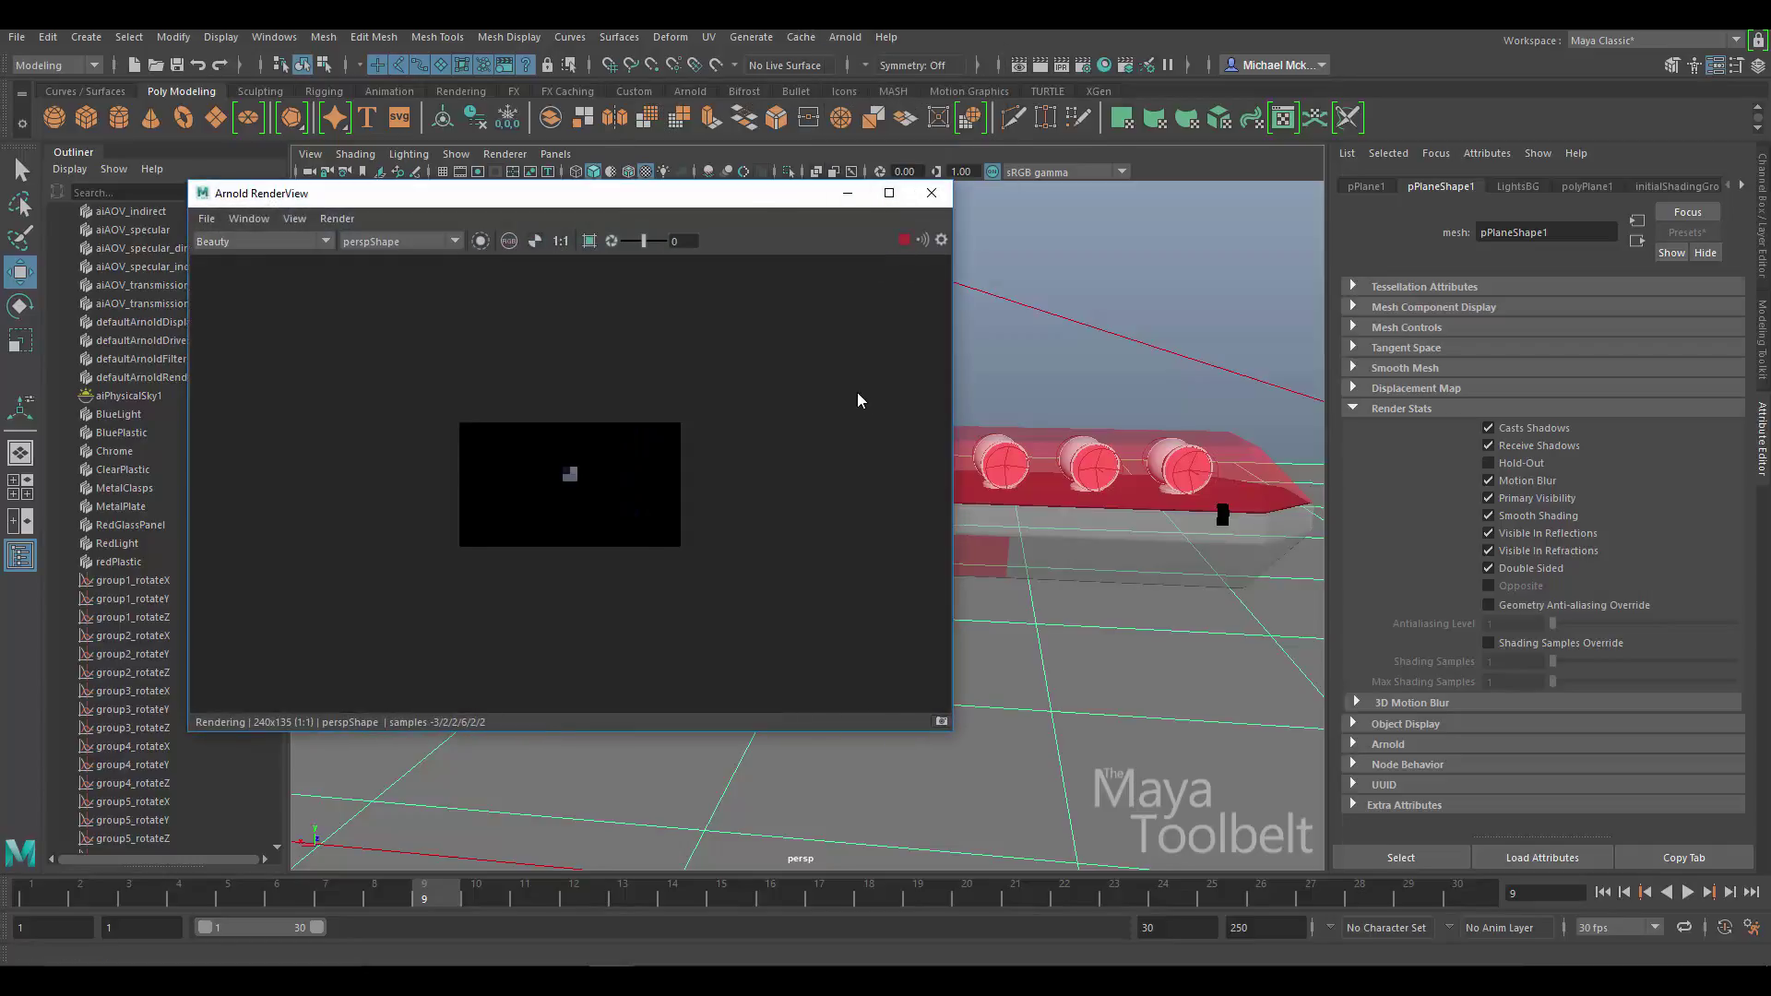
{"action": "left_click", "coordinate": [374, 241]}
{"action": "left_click", "coordinate": [382, 263]}
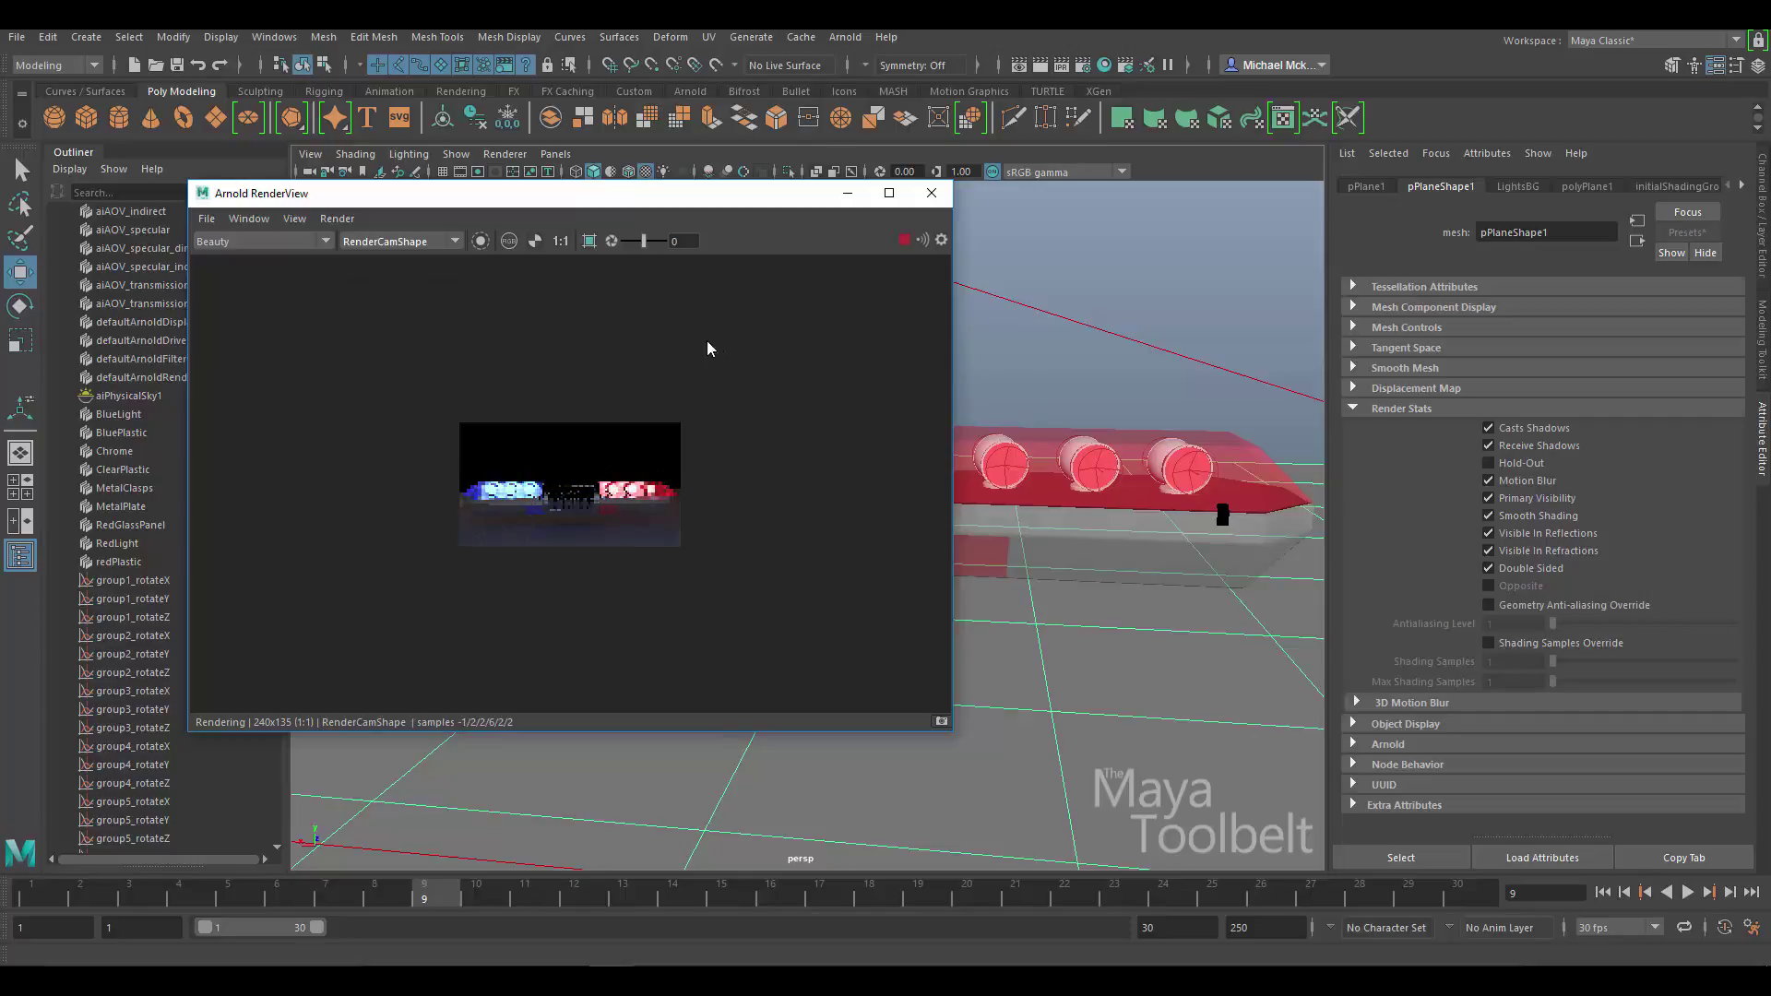
{"action": "left_click", "coordinate": [294, 219]}
{"action": "mouse_move", "coordinate": [420, 395]}
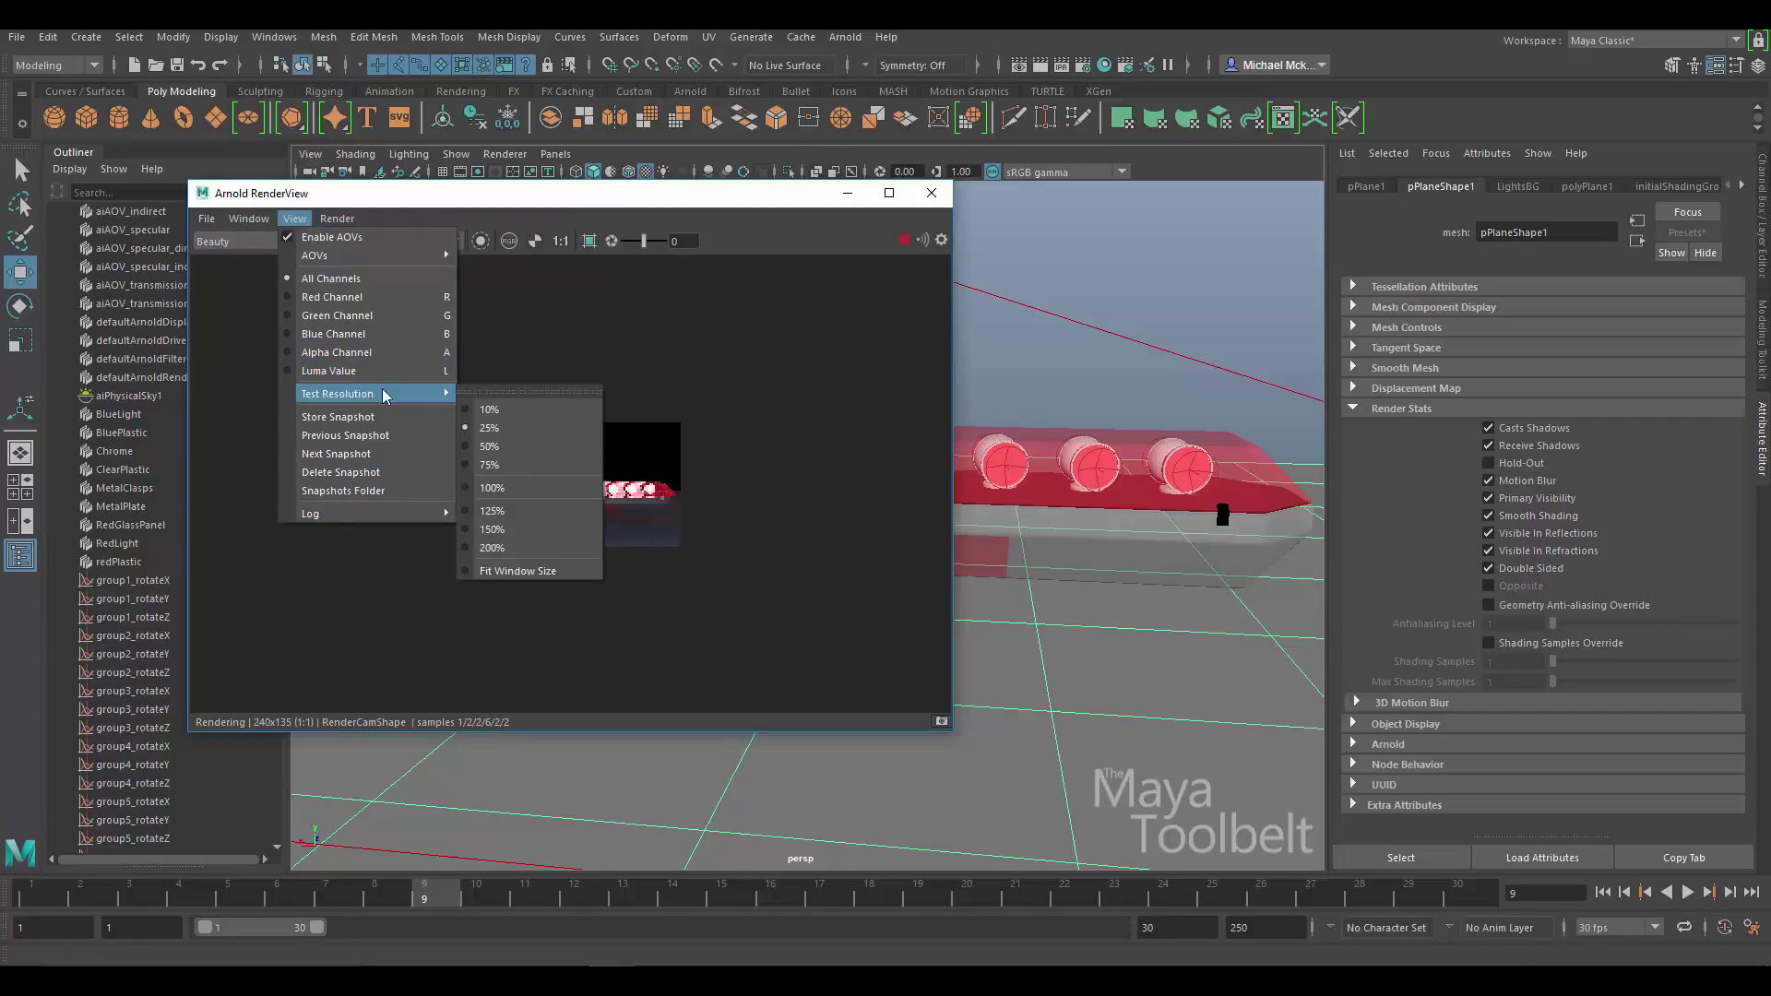
{"action": "left_click", "coordinate": [503, 446]}
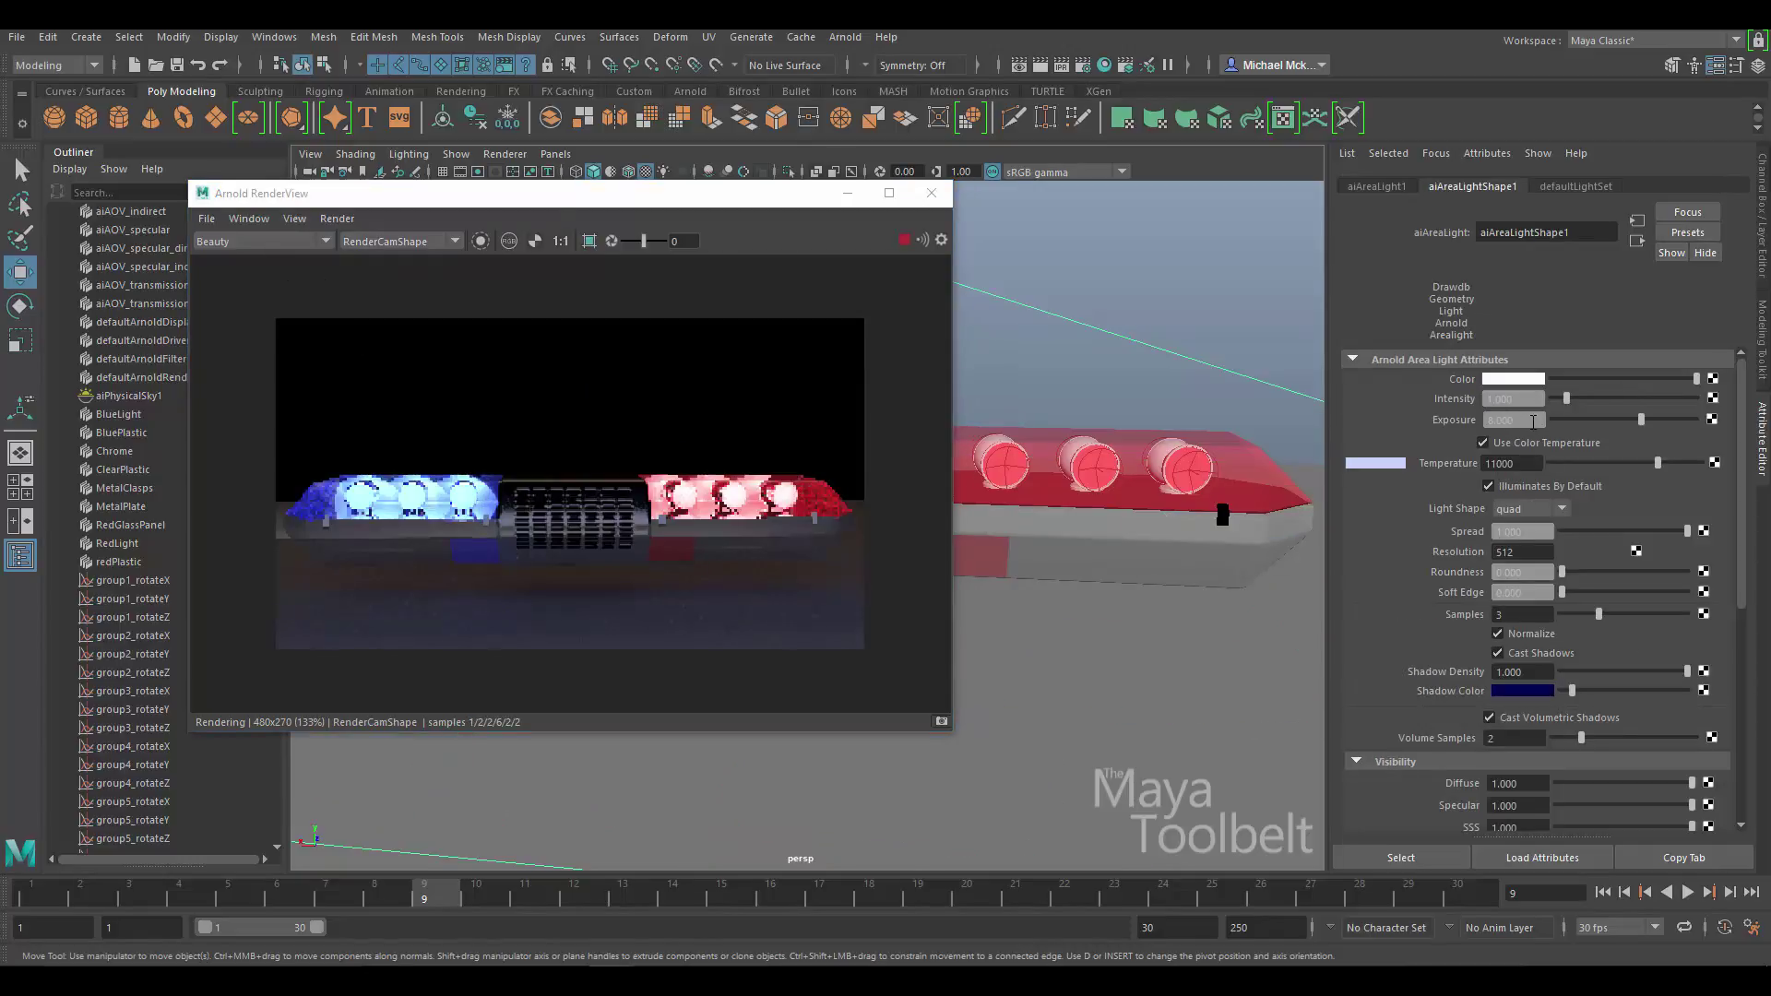
- Set the Exposure of the area light aiAreaLightShape1 to 11 and put the render away
{"action": "type", "text": "11"}
{"action": "key", "text": "Return"}
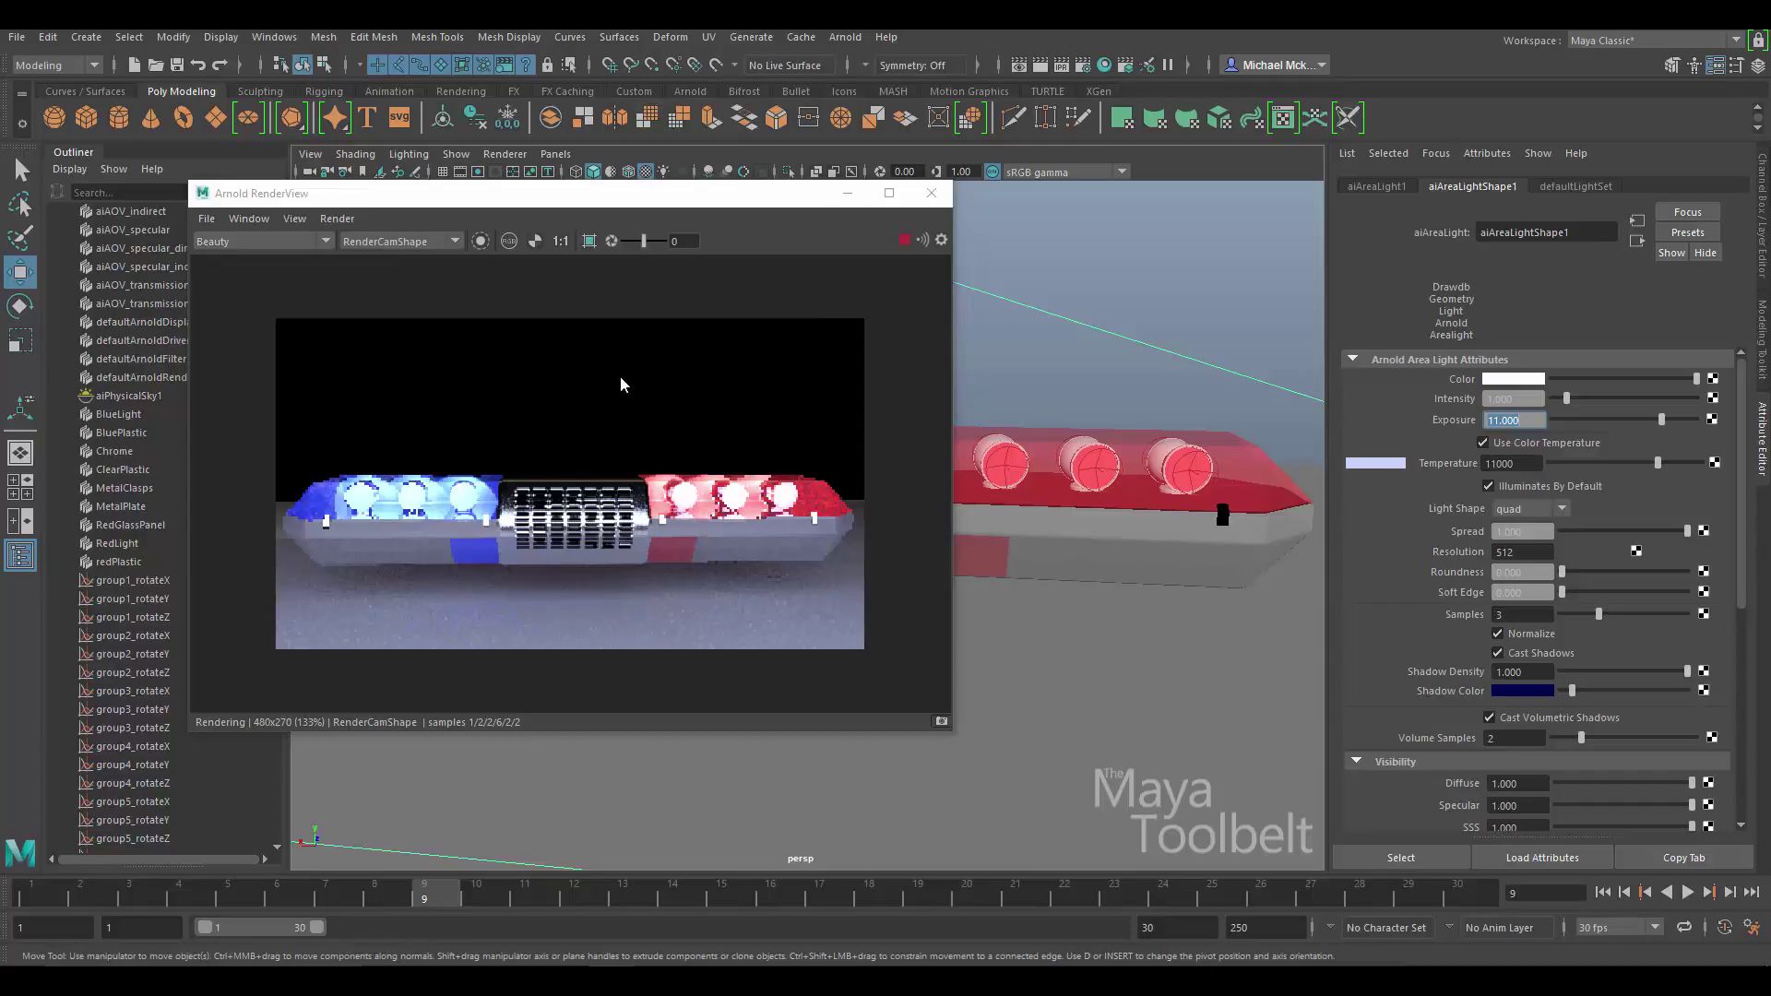
{"action": "left_click", "coordinate": [847, 193]}
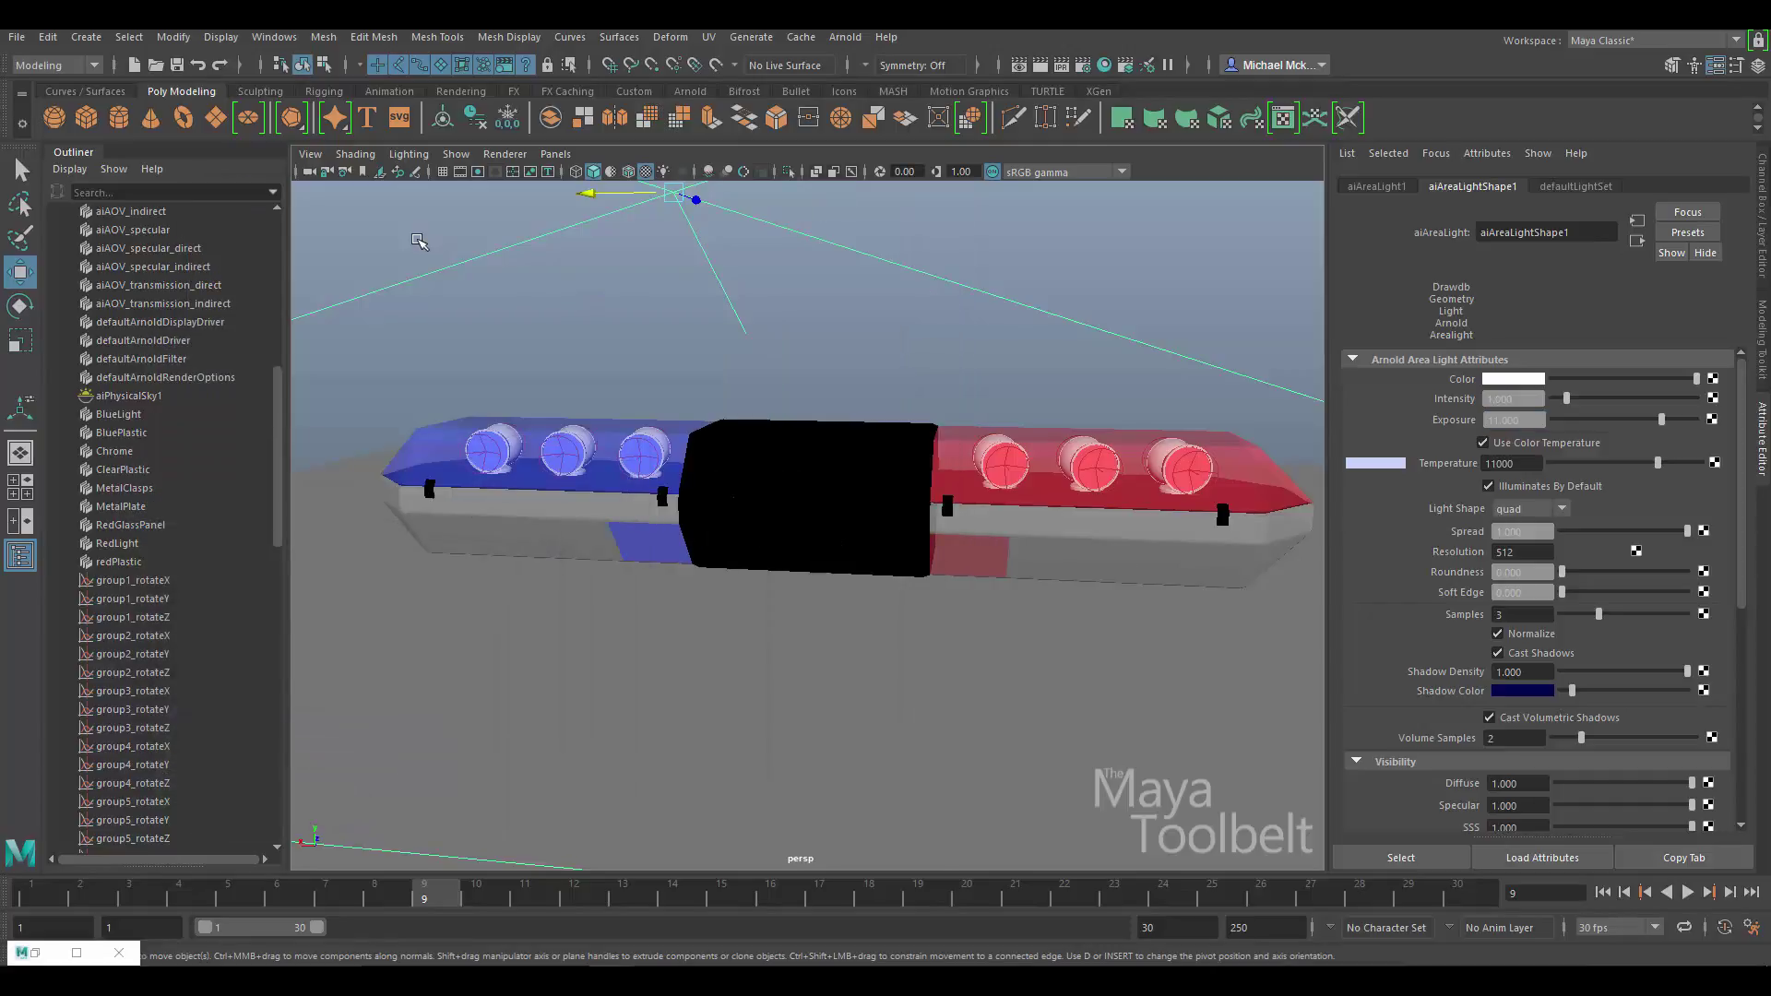
- Look through RenderCam, turn on its Resolution Gate, and reframe the light bar low within the gate
{"action": "left_click", "coordinate": [558, 154]}
{"action": "mouse_move", "coordinate": [707, 174]}
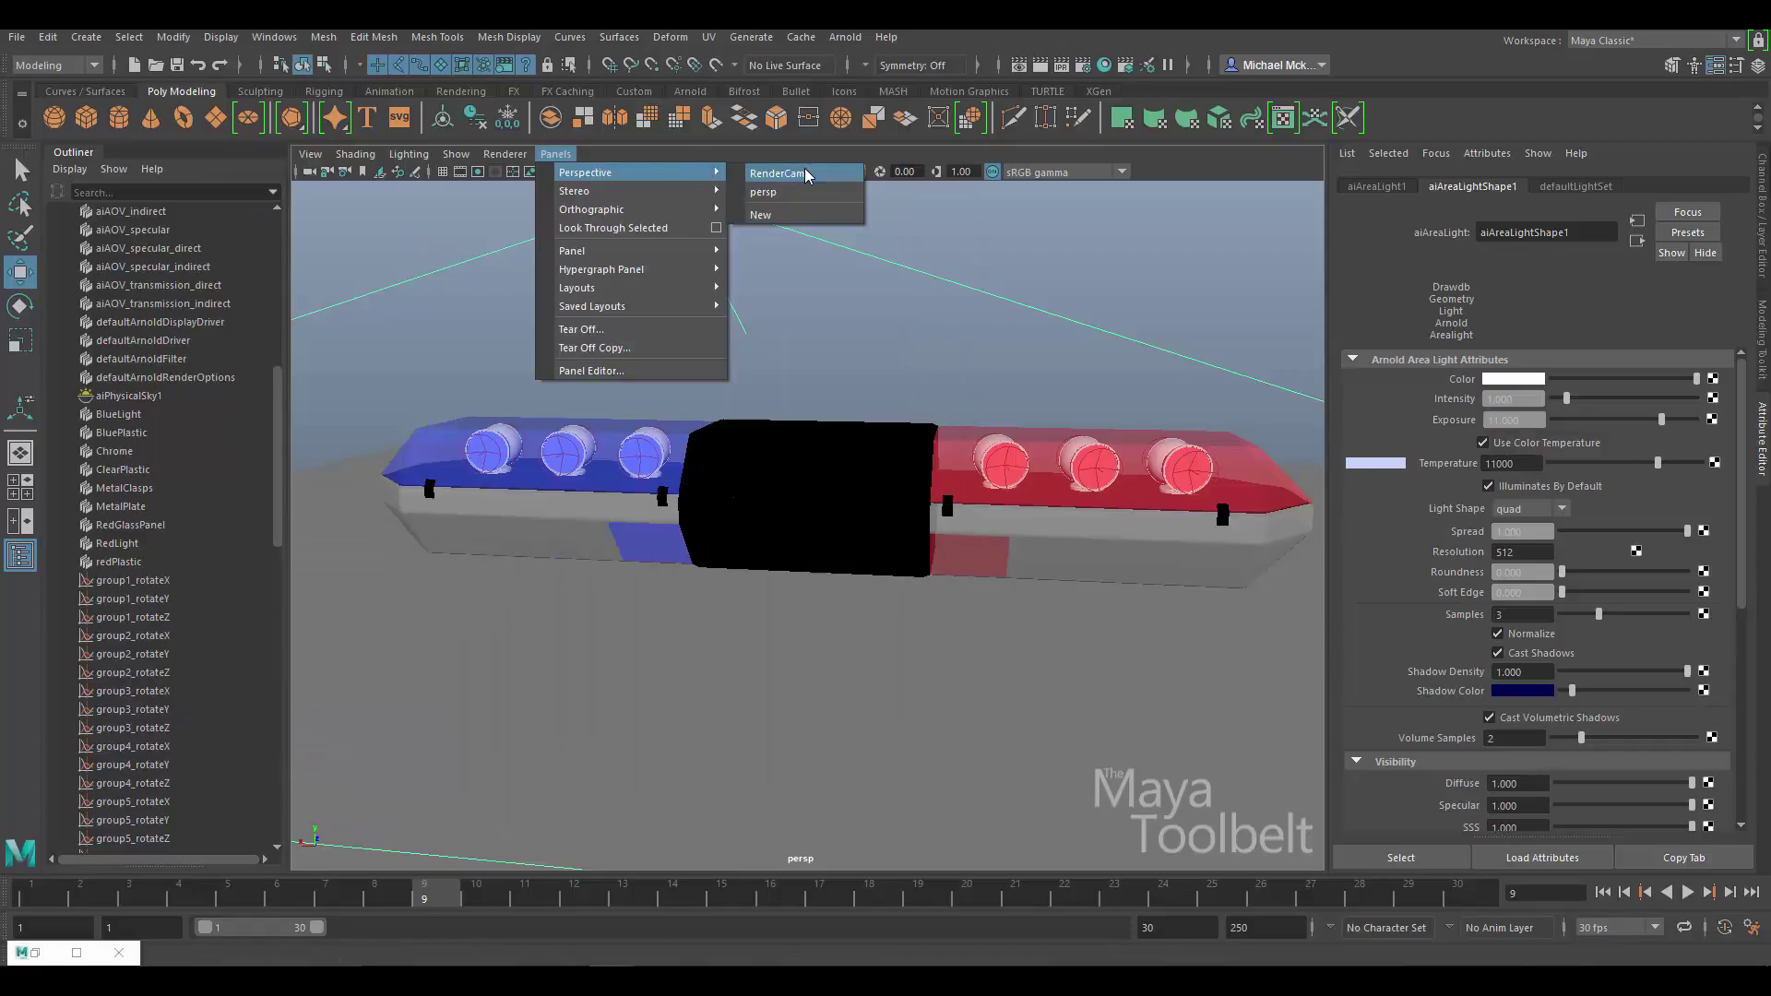
{"action": "left_click", "coordinate": [809, 174]}
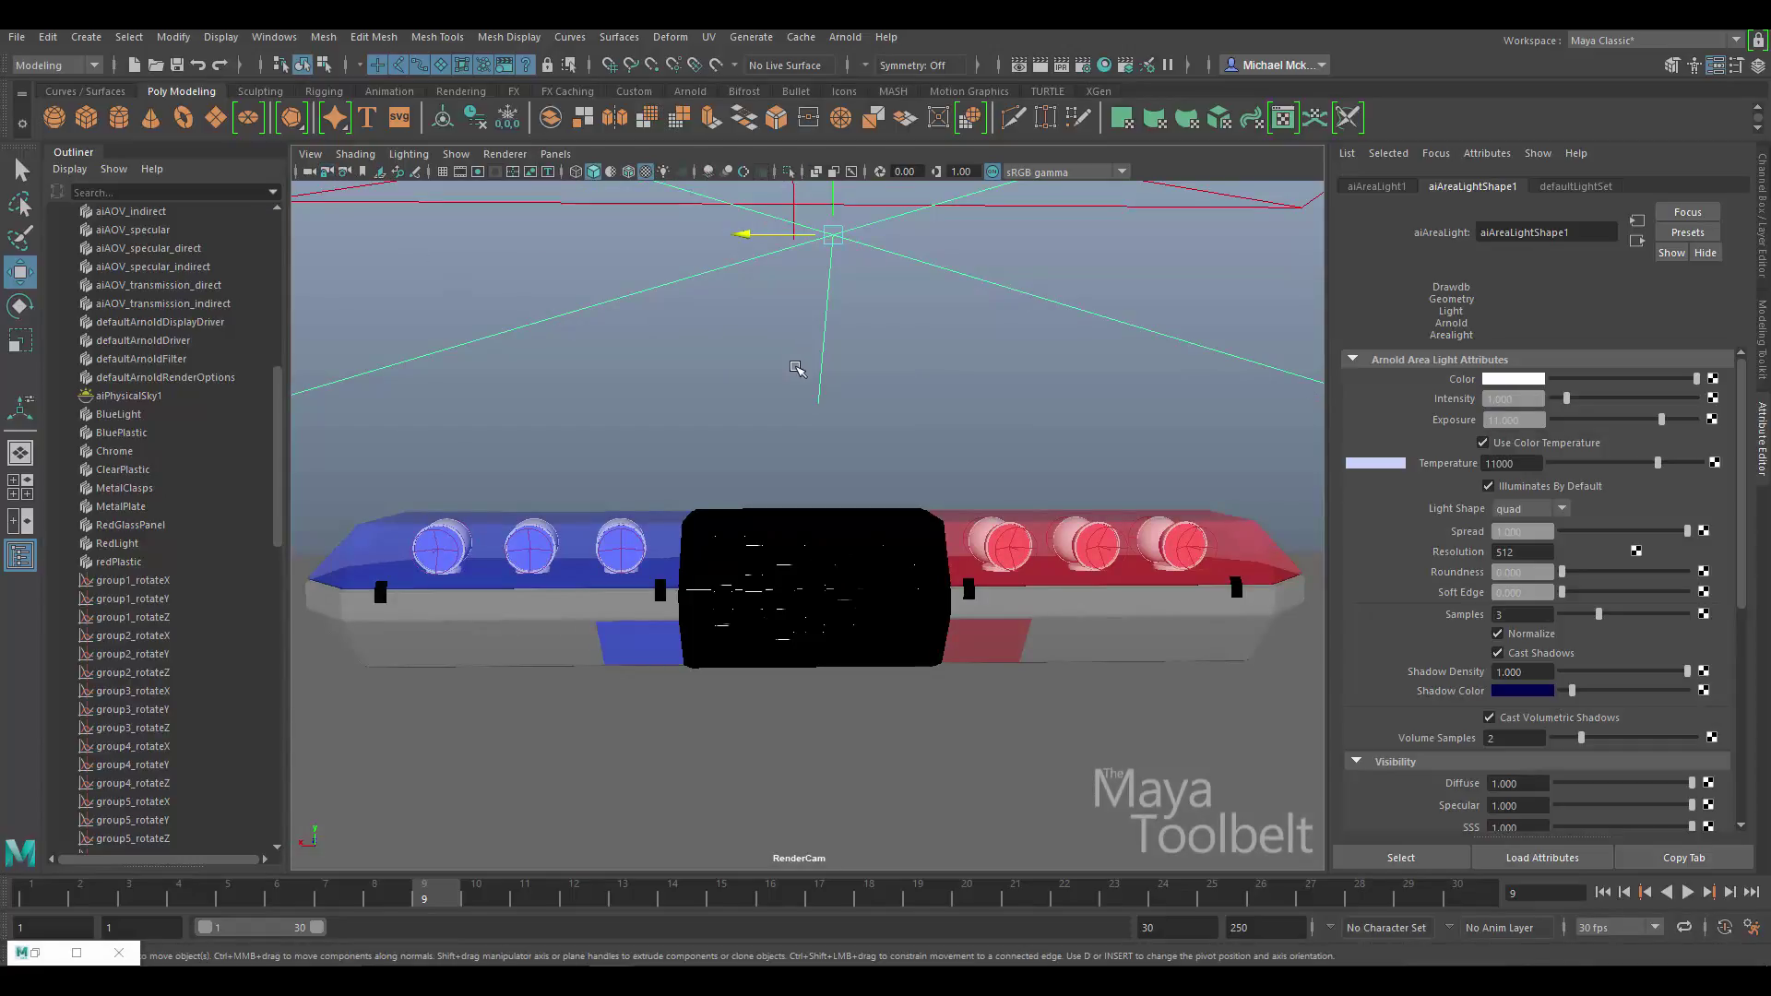
{"action": "middle_click_drag", "start_coordinate": [802, 376], "coordinate": [802, 578], "text": "alt"}
{"action": "left_click", "coordinate": [310, 154]}
{"action": "mouse_move", "coordinate": [466, 514]}
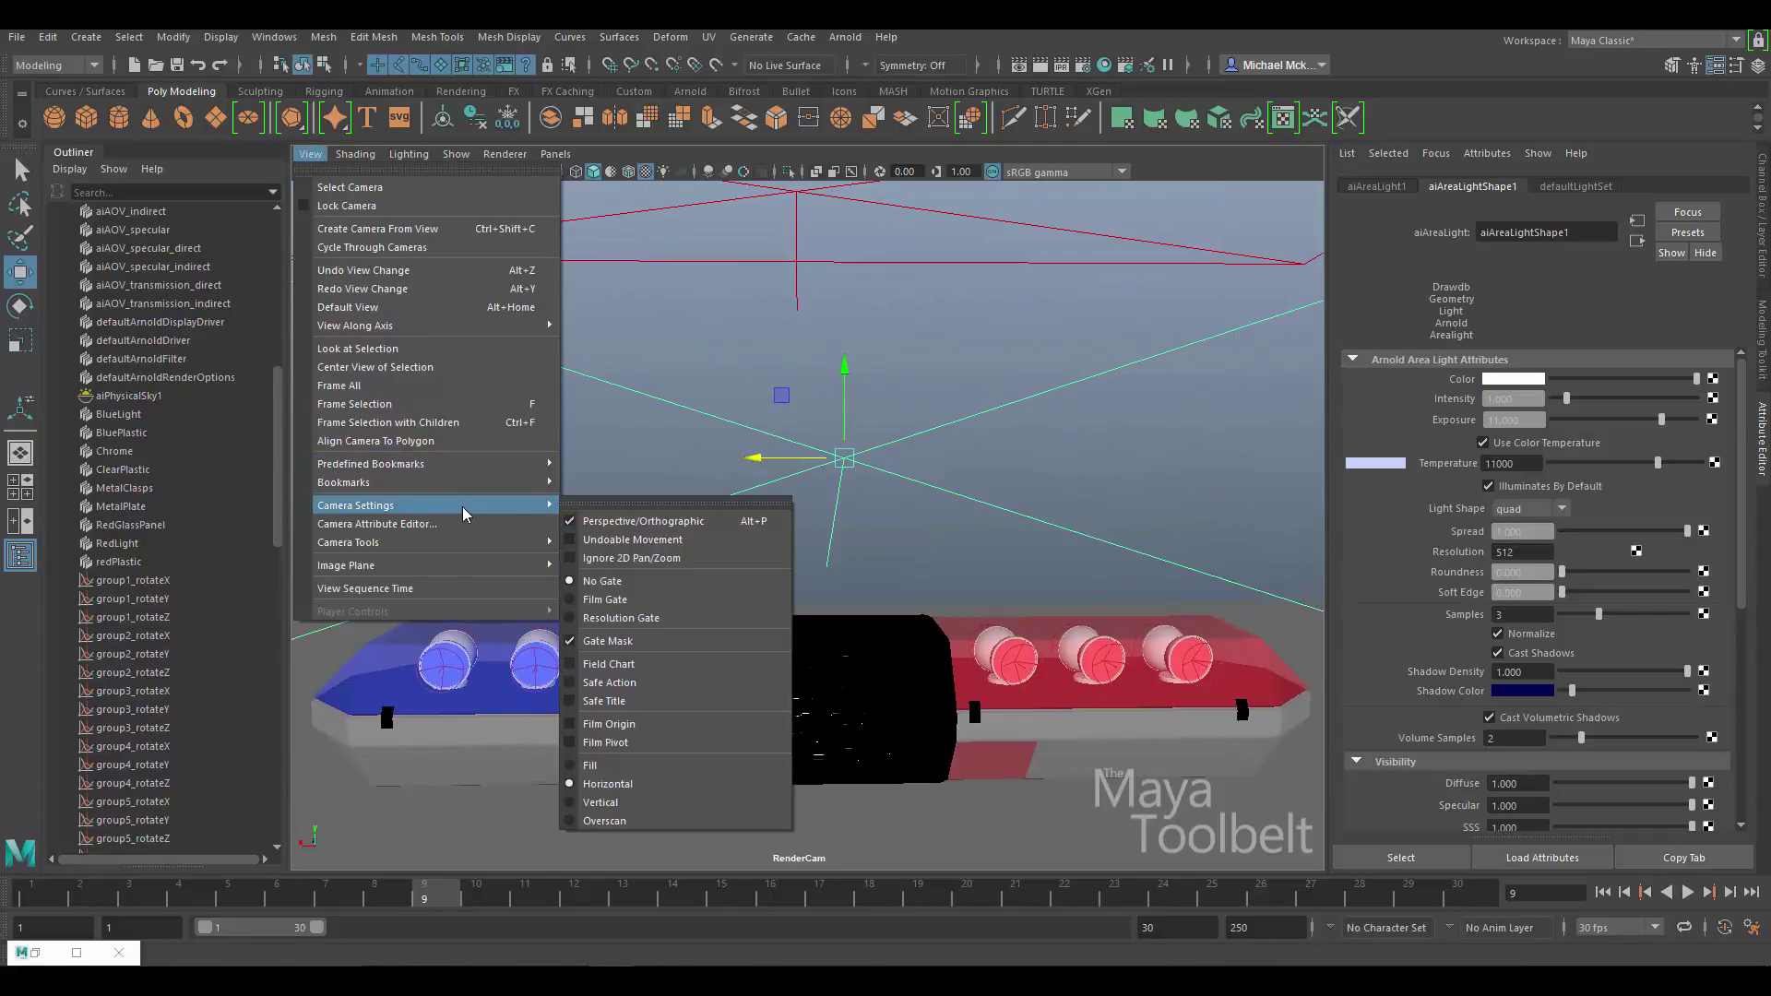
{"action": "left_click", "coordinate": [634, 618]}
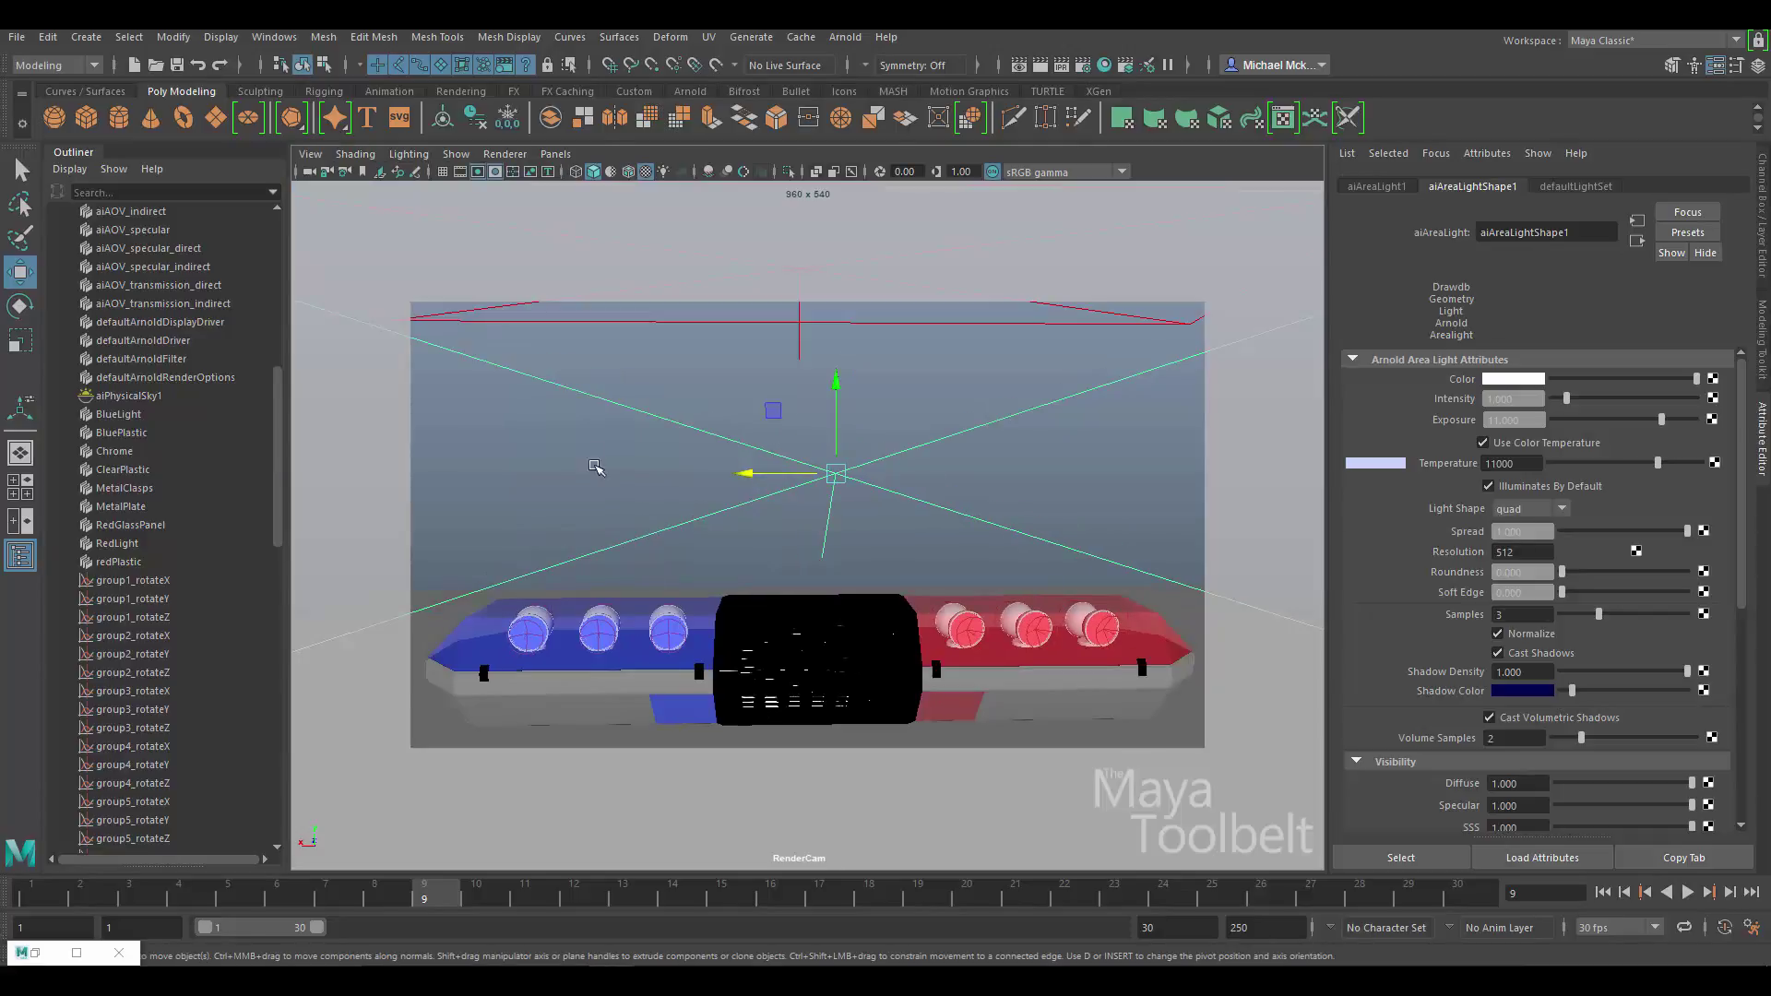
{"action": "middle_click_drag", "start_coordinate": [613, 462], "coordinate": [607, 468], "text": "alt"}
{"action": "left_click_drag", "start_coordinate": [607, 468], "coordinate": [606, 461], "text": "alt"}
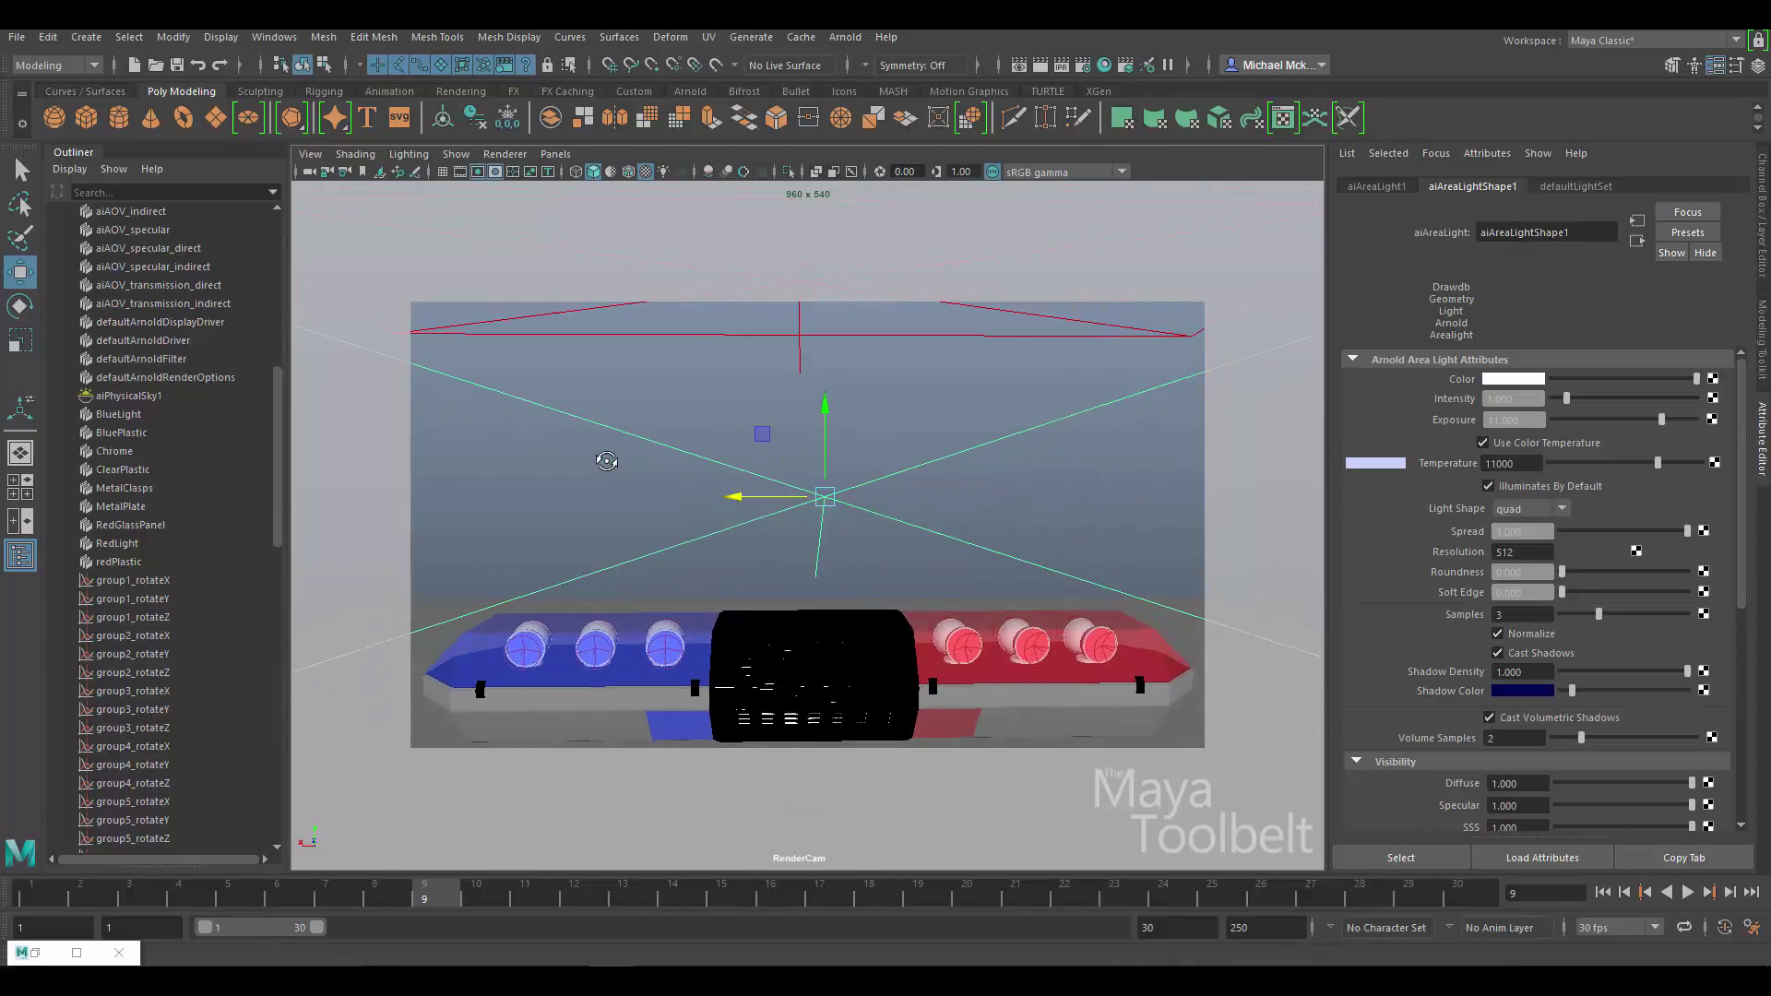
- Select RenderCam, set its Rotate Y to 180, and recenter the light bar horizontally in the gate
{"action": "left_click", "coordinate": [310, 154]}
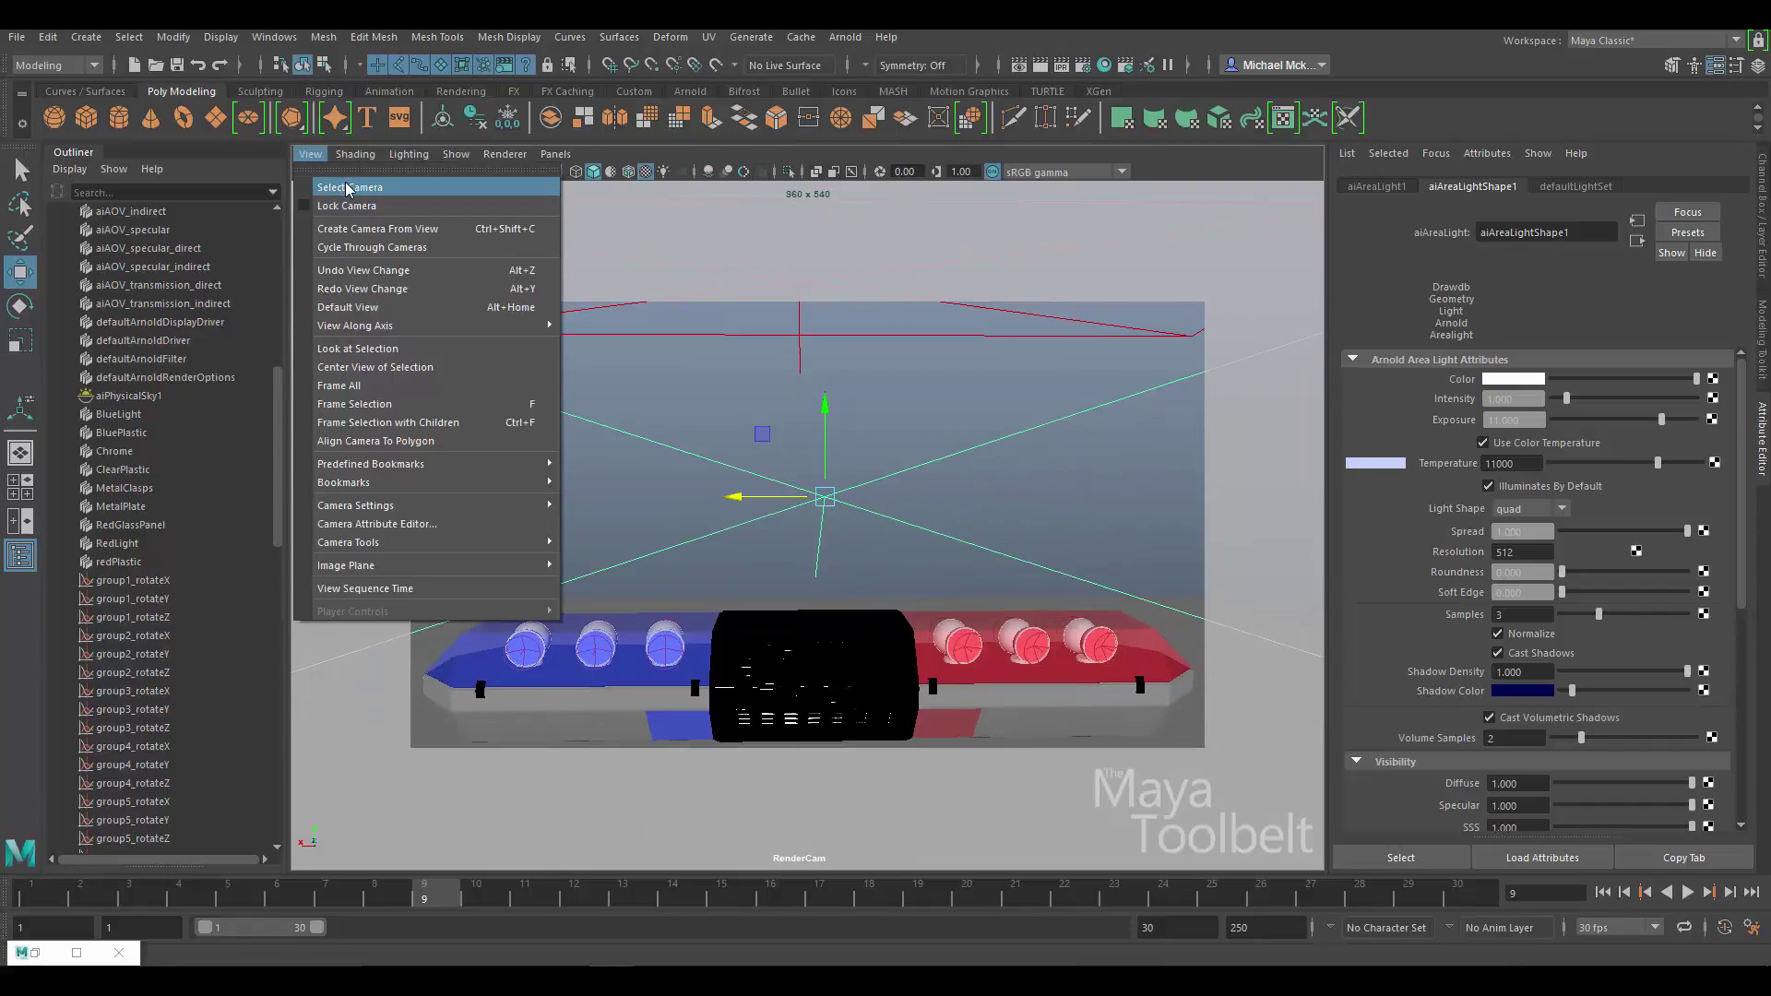
{"action": "left_click", "coordinate": [348, 188]}
{"action": "left_click", "coordinate": [1763, 203]}
{"action": "left_click", "coordinate": [1725, 249]}
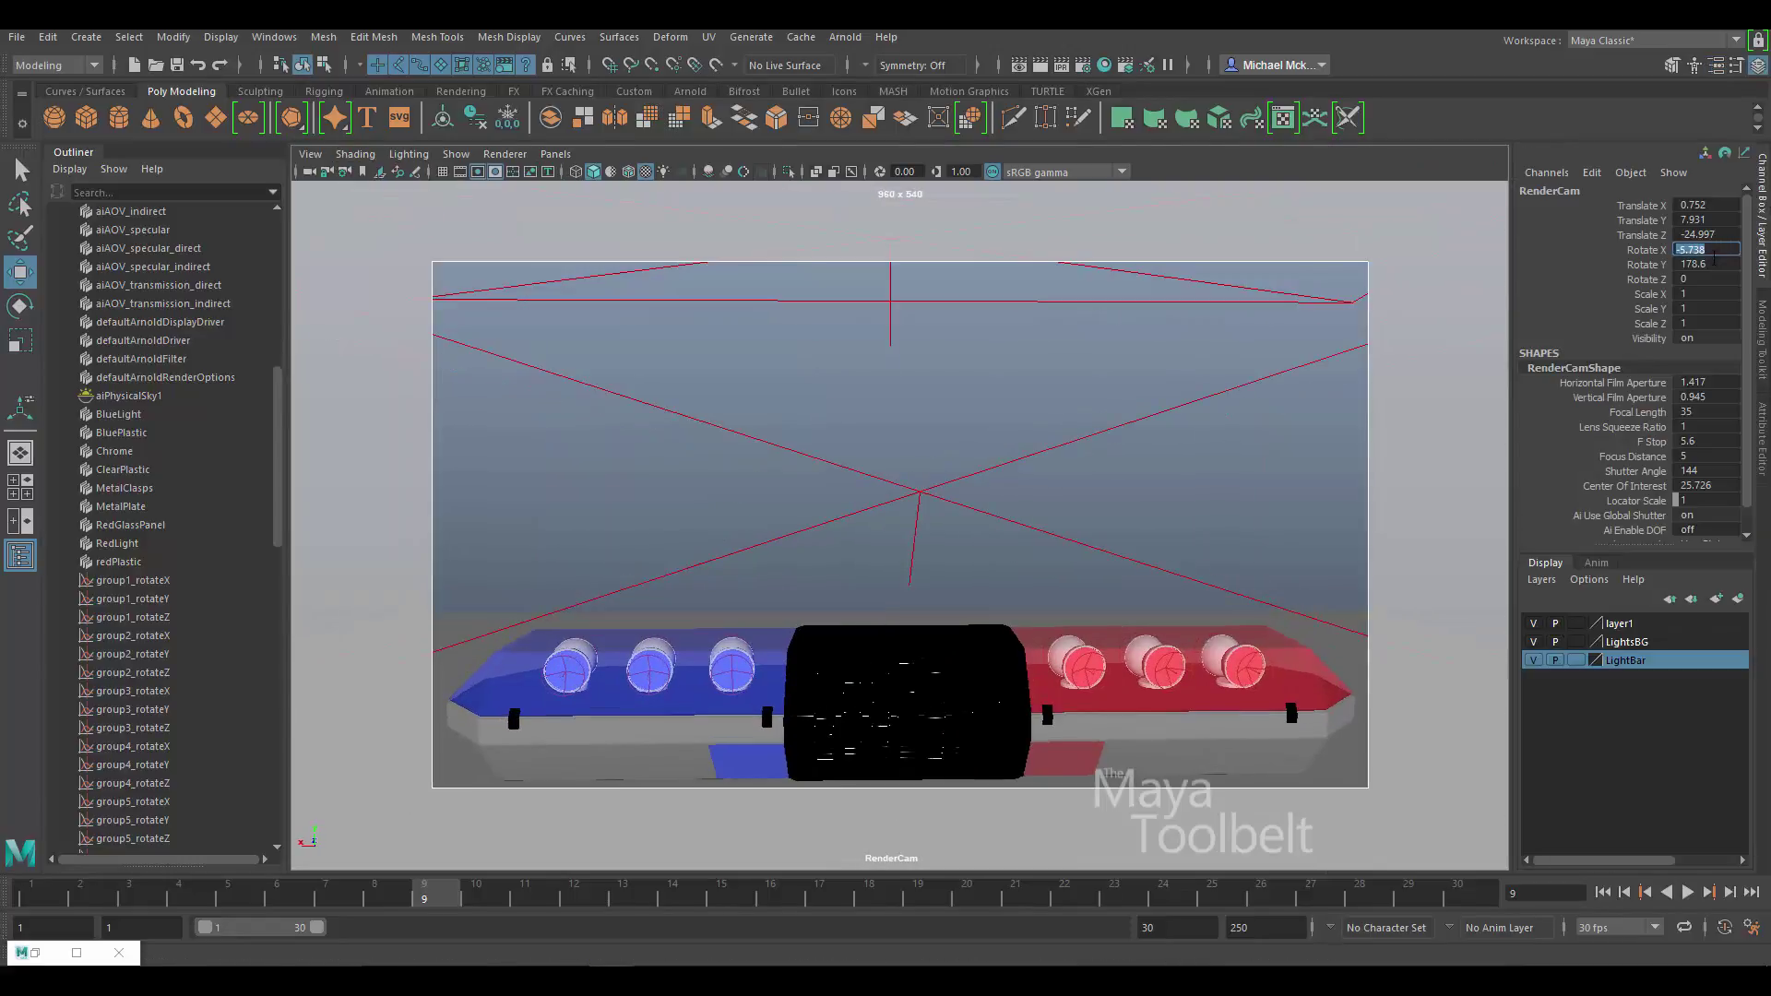
{"action": "left_click", "coordinate": [1721, 265]}
{"action": "type", "text": "180"}
{"action": "key", "text": "Return"}
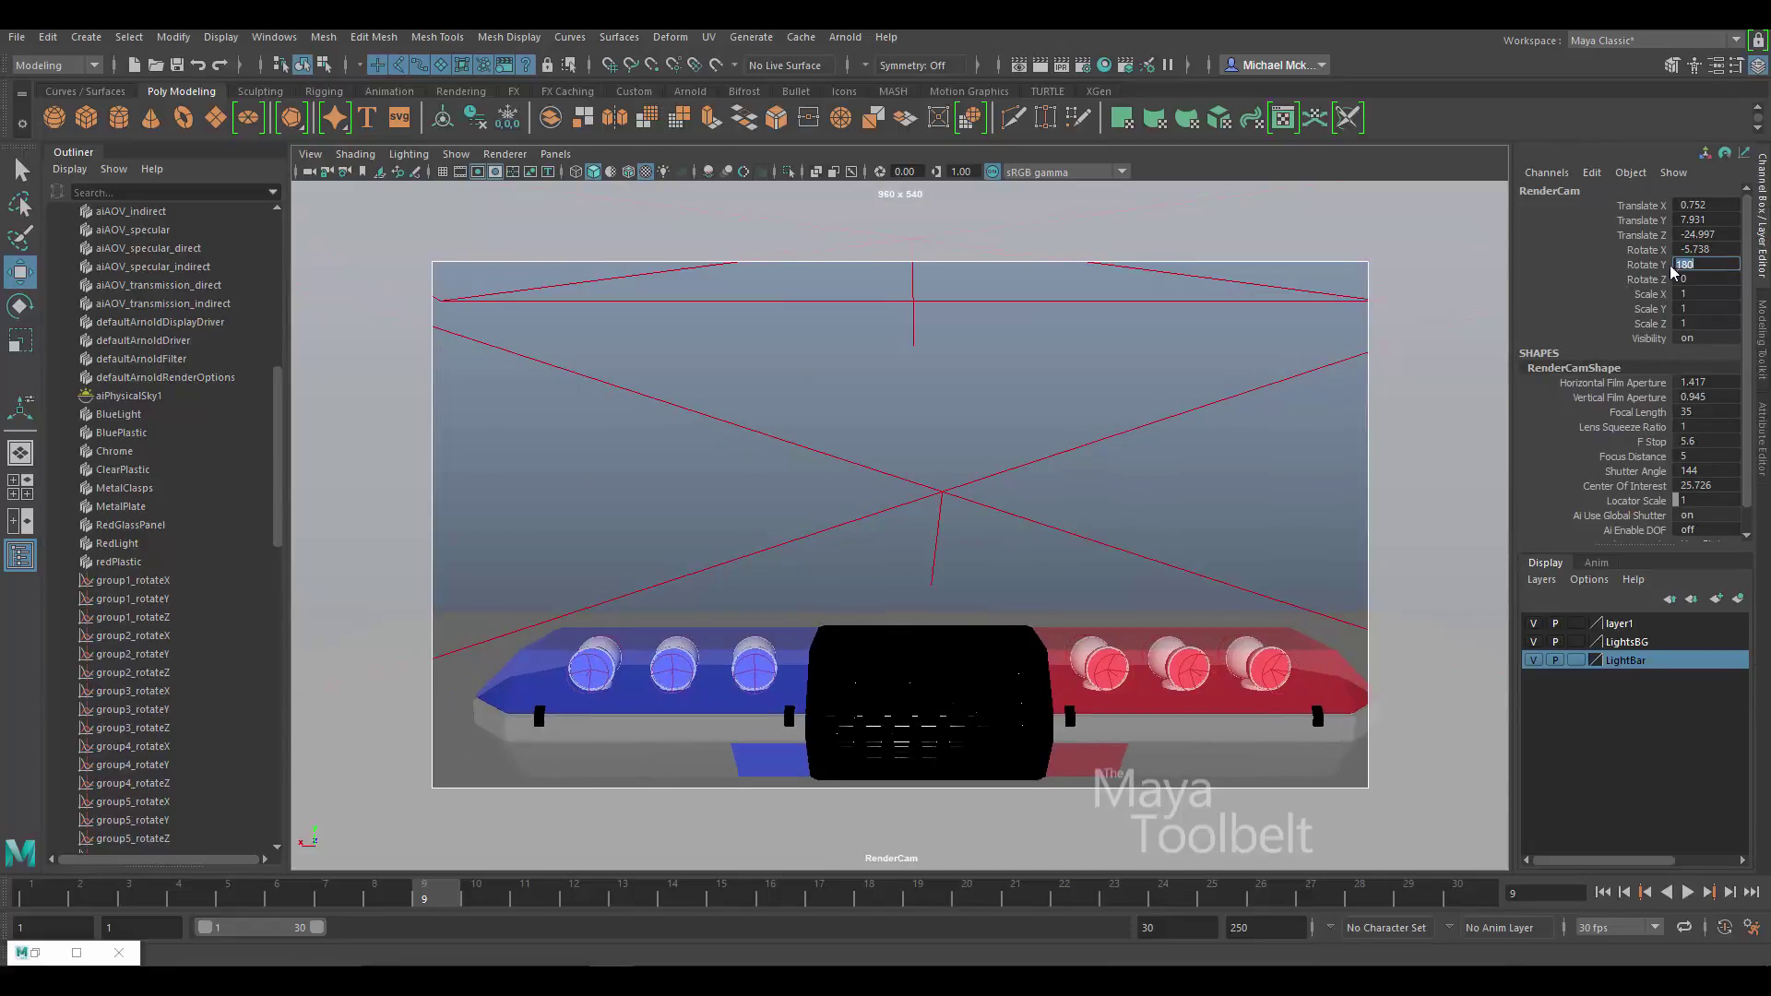
{"action": "middle_click_drag", "start_coordinate": [1144, 371], "coordinate": [1110, 370], "text": "alt"}
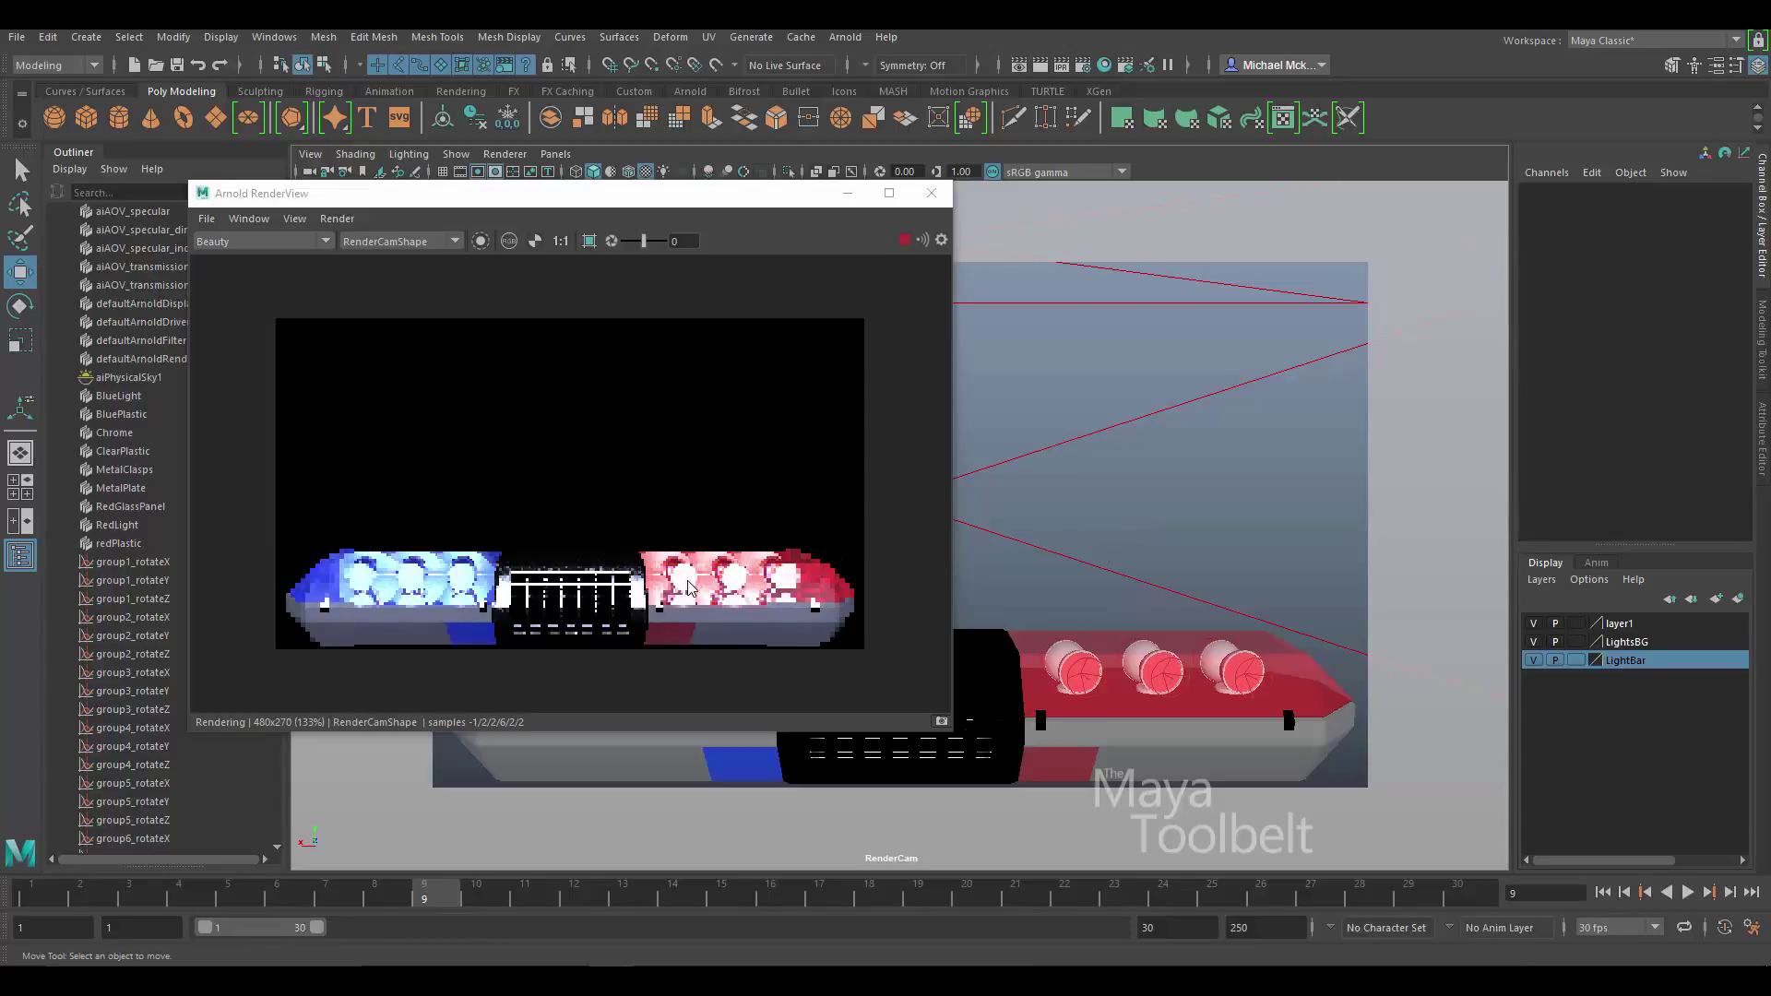
- With the render moved aside, raise the Specular Roughness of the central housing's MetalPlate material to about 0.364
{"action": "left_click_drag", "start_coordinate": [516, 196], "coordinate": [359, 75]}
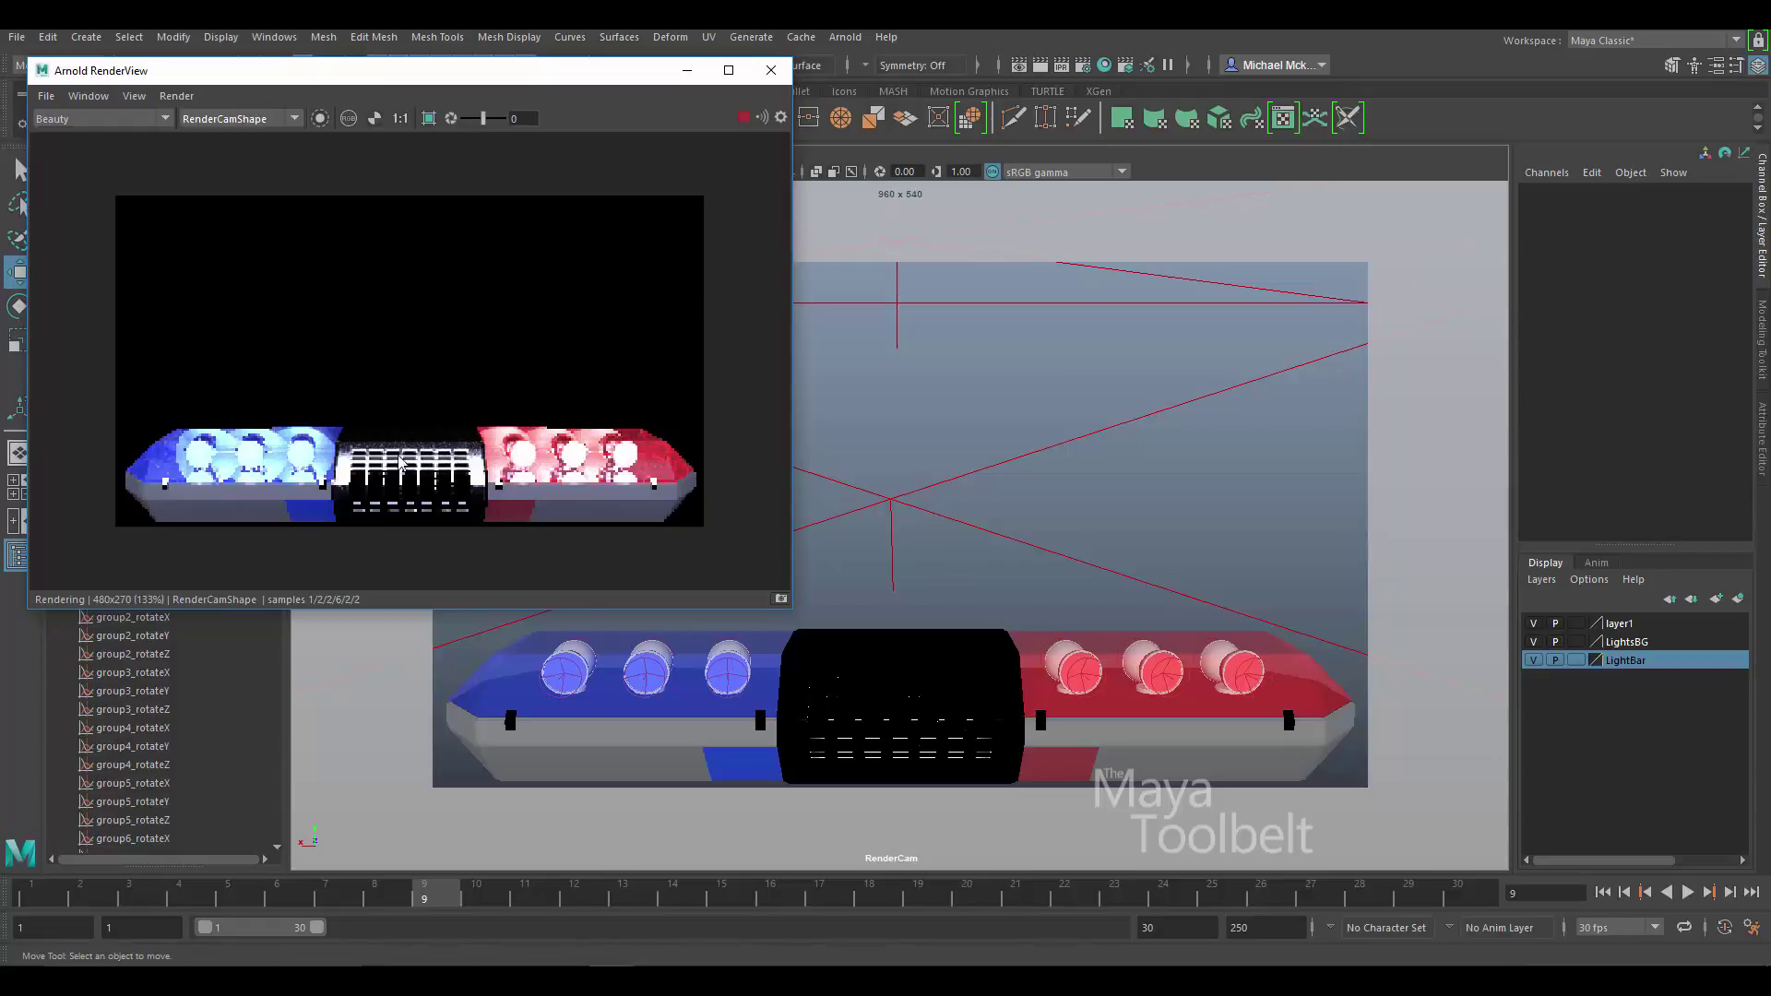
{"action": "left_click", "coordinate": [971, 648]}
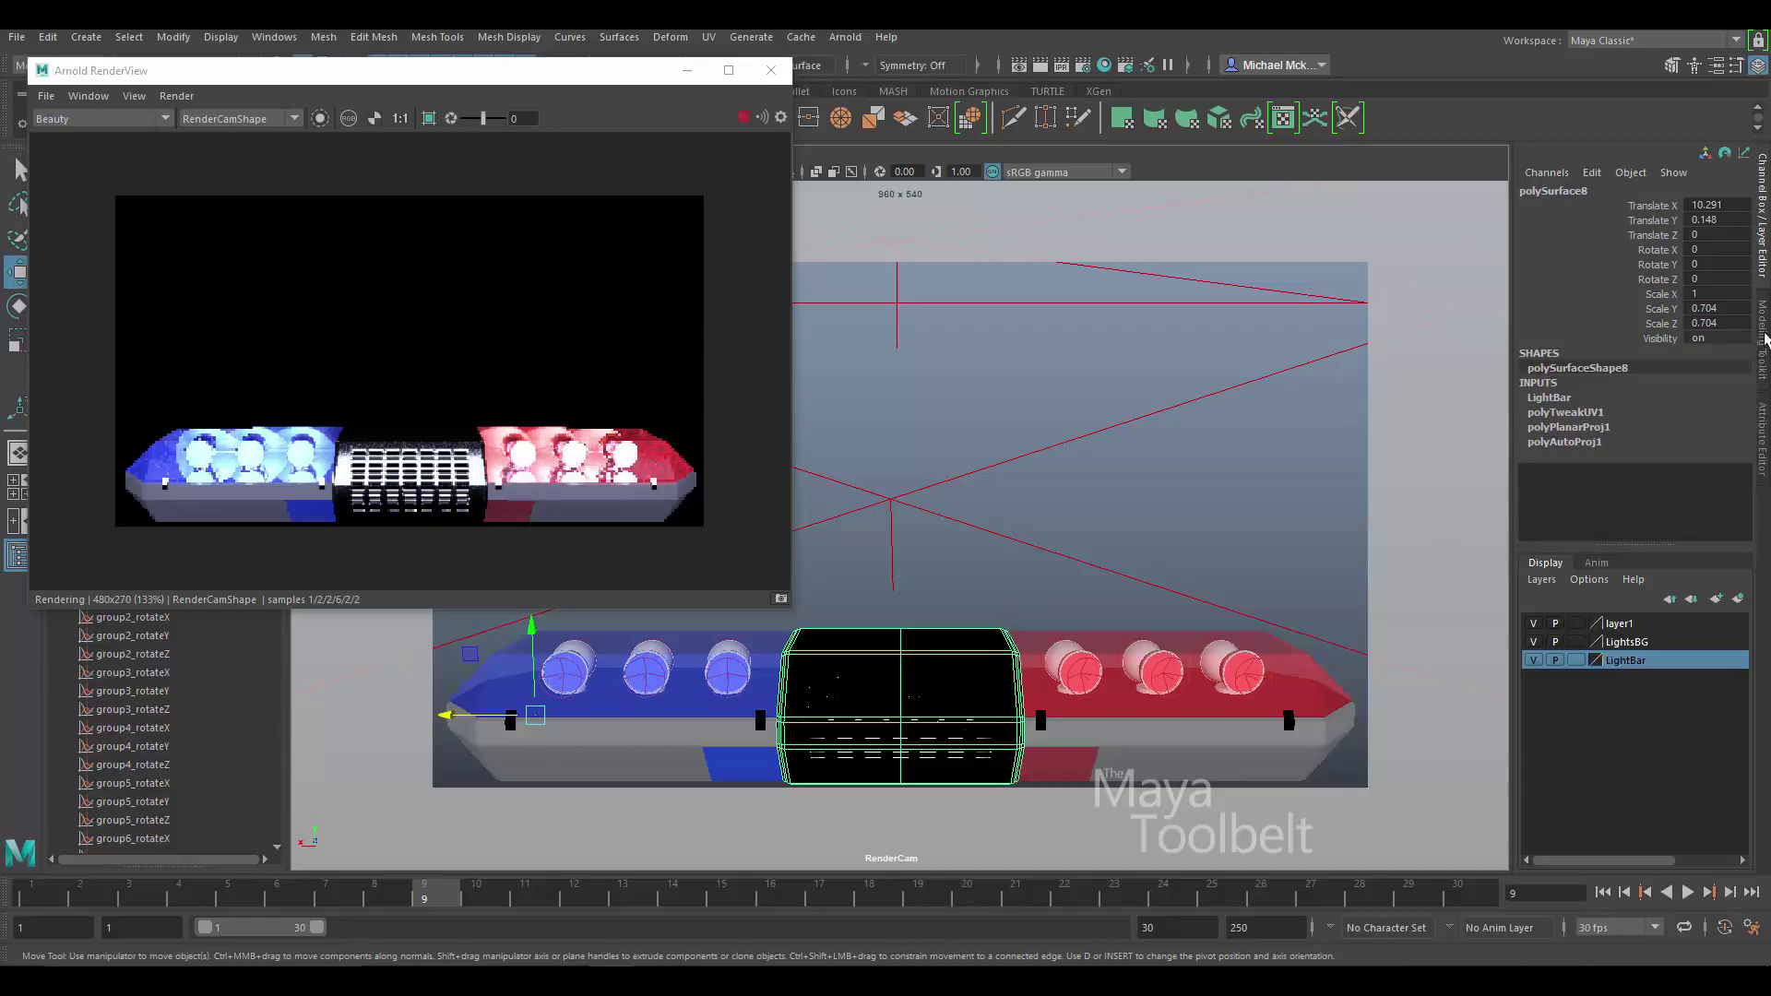
{"action": "left_click", "coordinate": [1763, 442]}
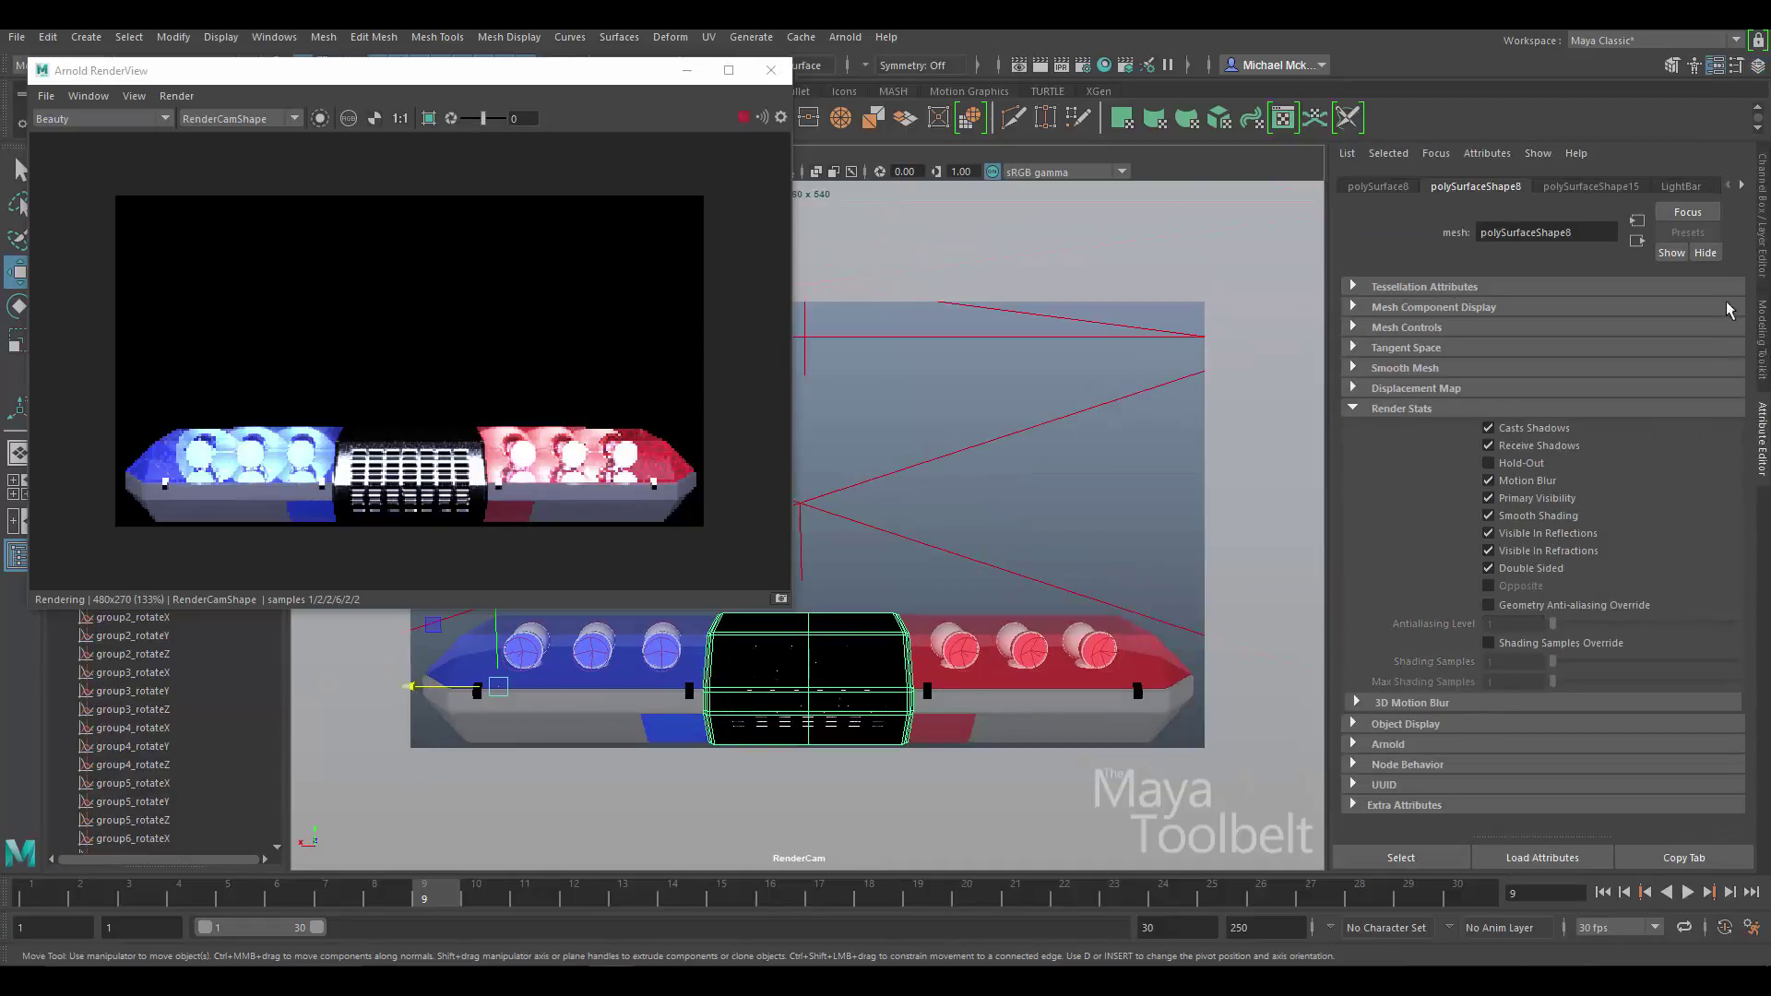
{"action": "left_click", "coordinate": [1741, 185]}
{"action": "left_click", "coordinate": [1741, 185]}
{"action": "left_click", "coordinate": [1740, 185]}
{"action": "left_click", "coordinate": [1700, 189]}
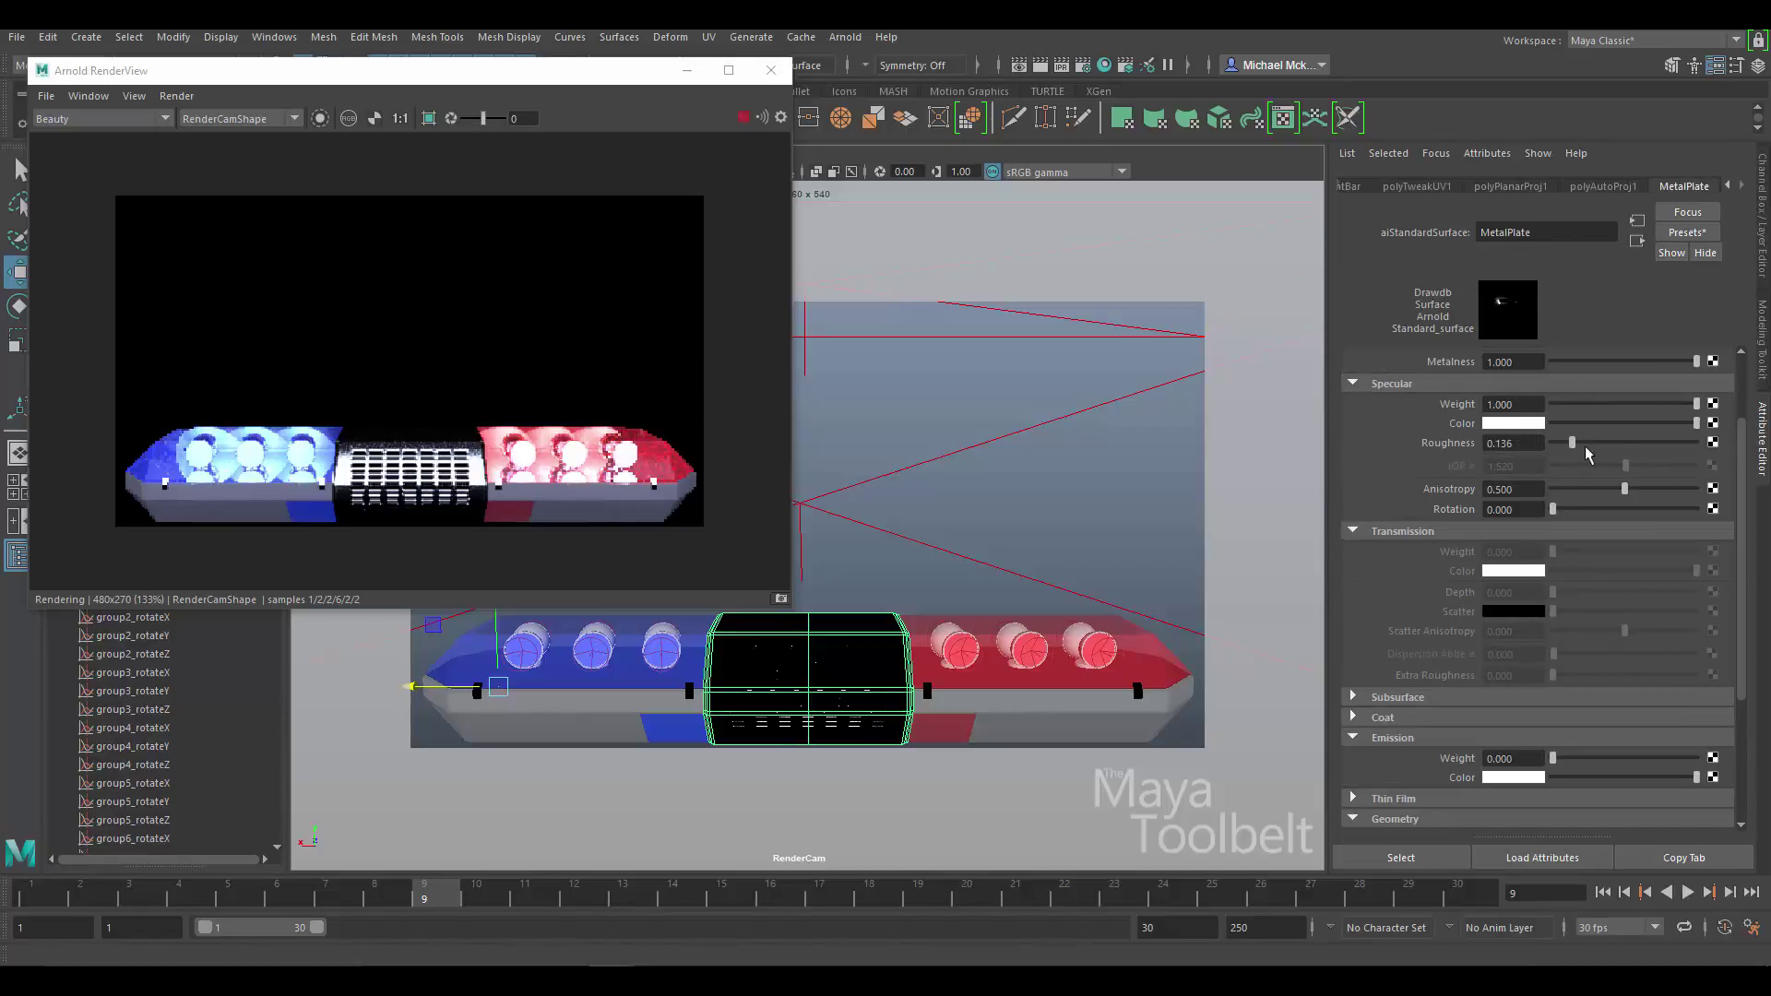
{"action": "left_click_drag", "start_coordinate": [1587, 445], "coordinate": [1602, 438]}
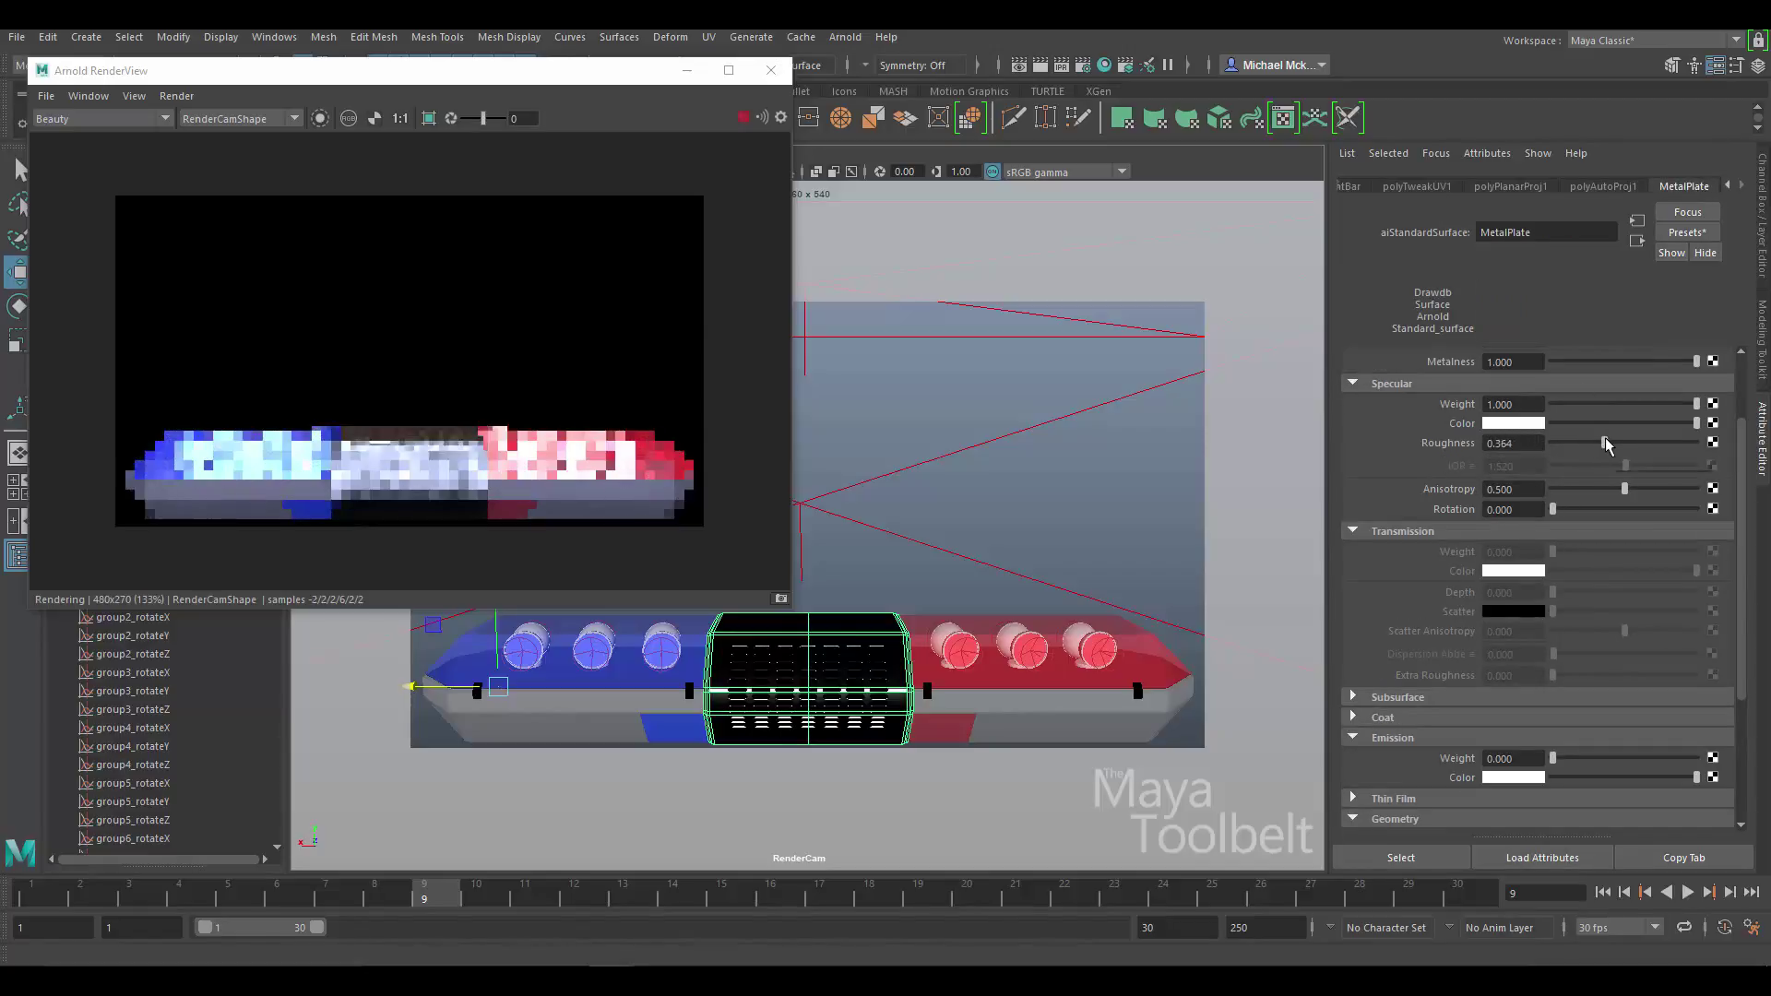